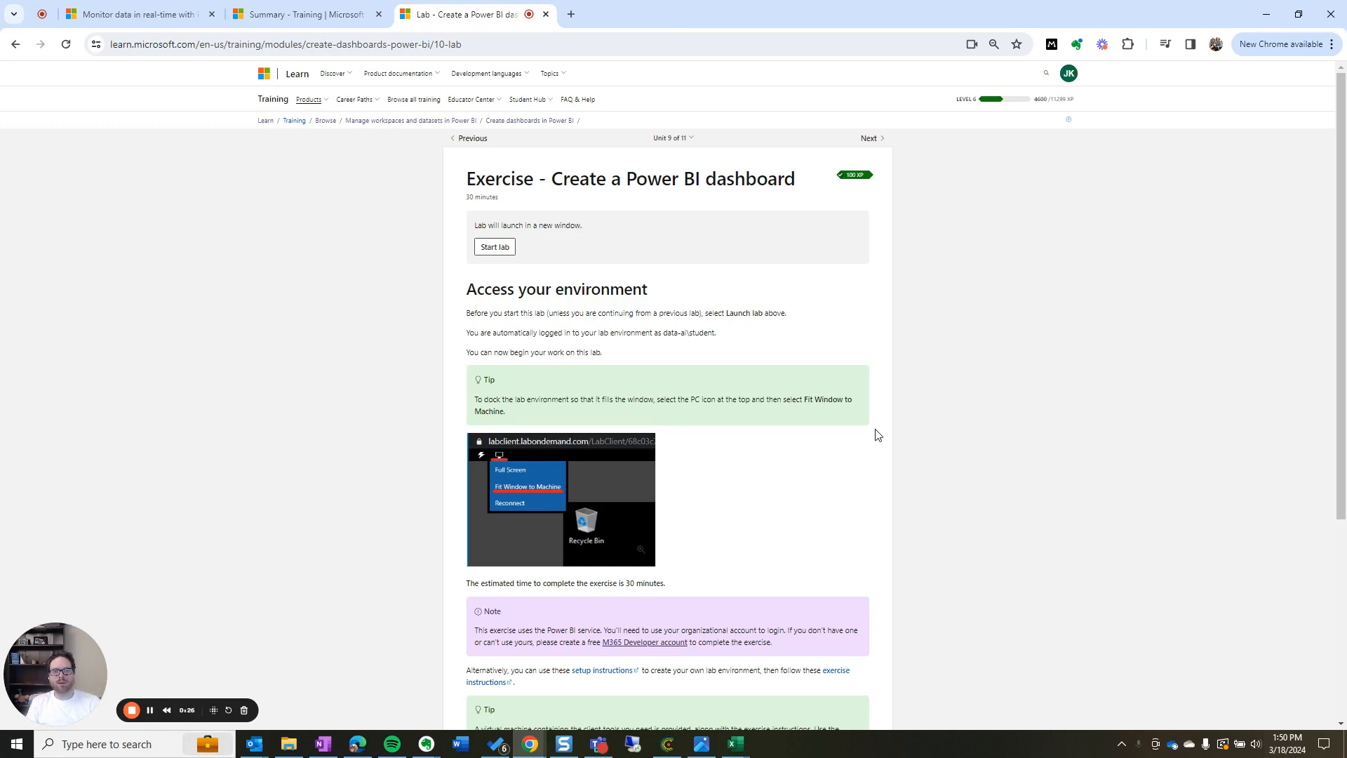
# Drag the Create a Power BI Dashboard lab window into view over the exercise page
pyautogui.moveTo(468, 184); pyautogui.dragTo(797, 181)
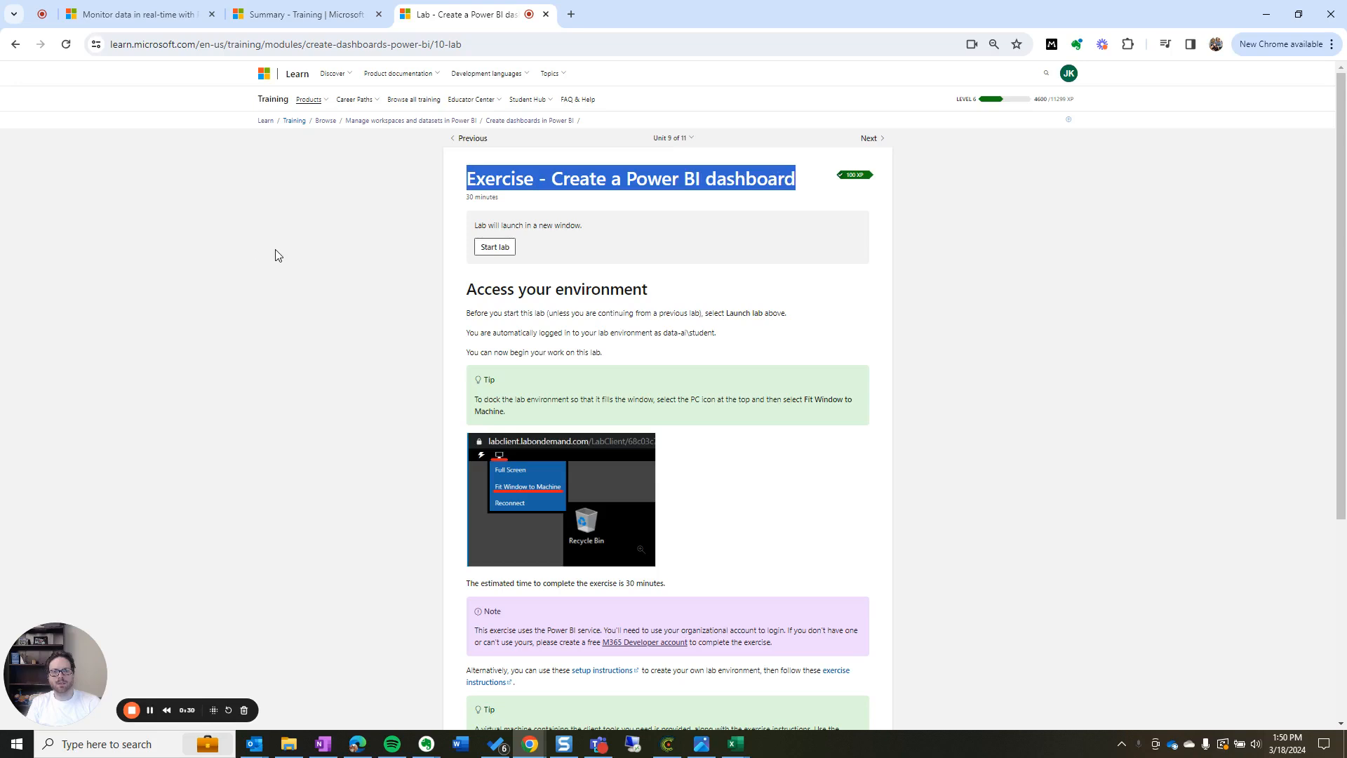
pyautogui.click(554, 179)
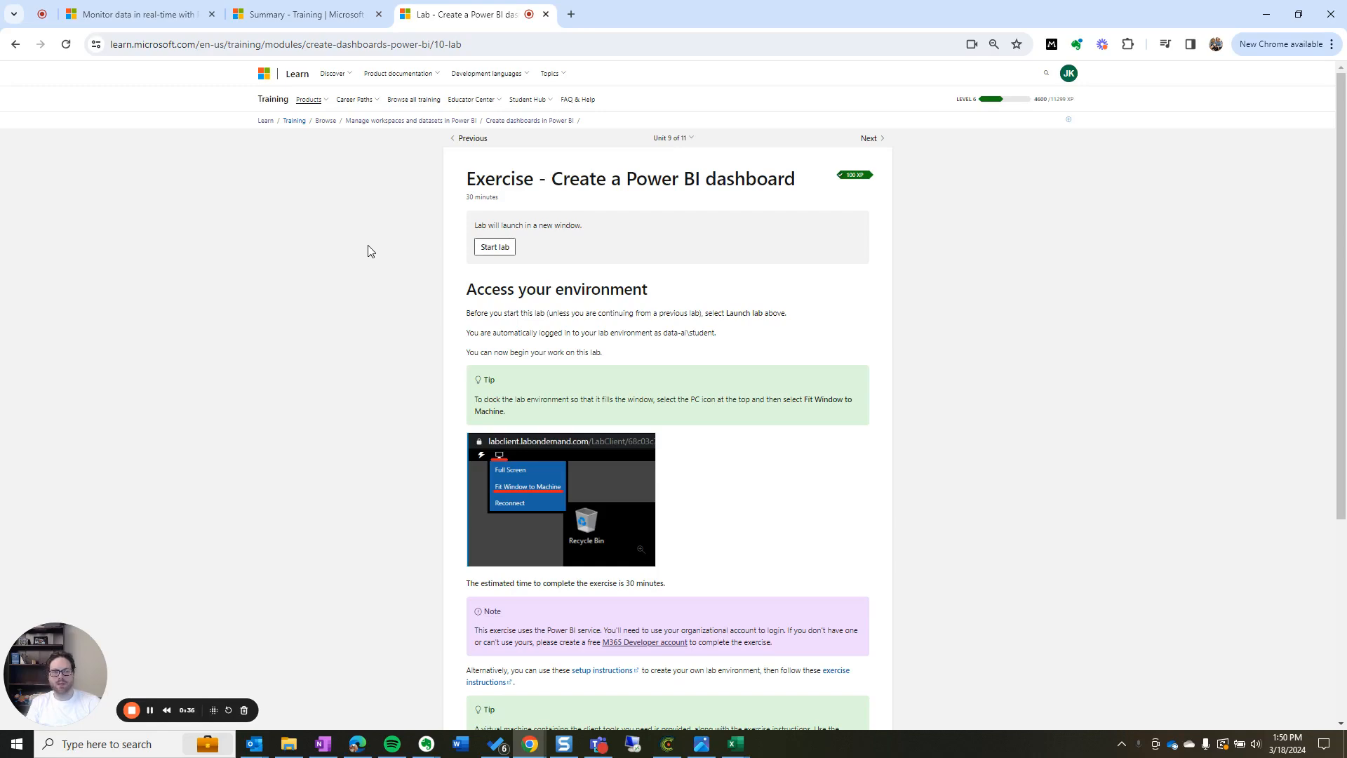
pyautogui.moveTo(0, 195); pyautogui.dragTo(906, 85)
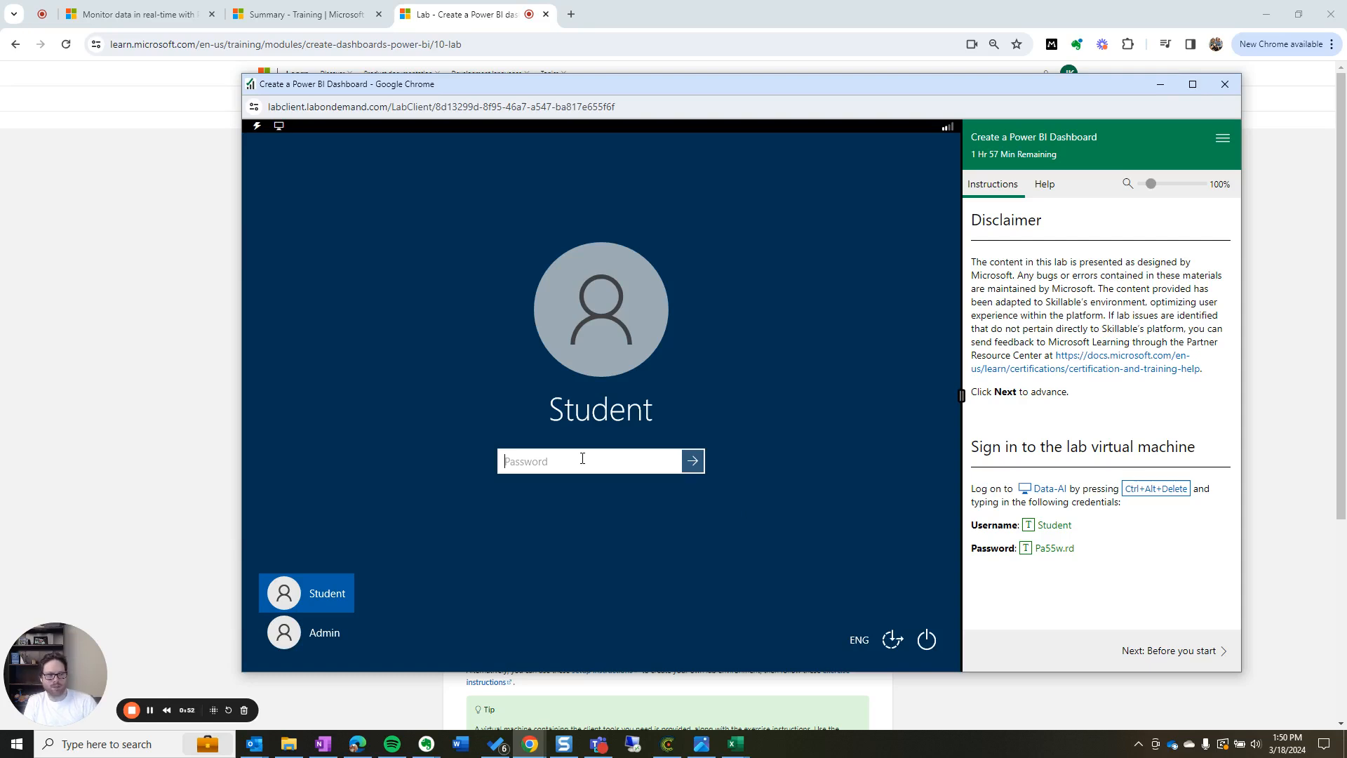
# Sign in to the lab machine with the provided password and advance to Before you start
pyautogui.click(1026, 552)
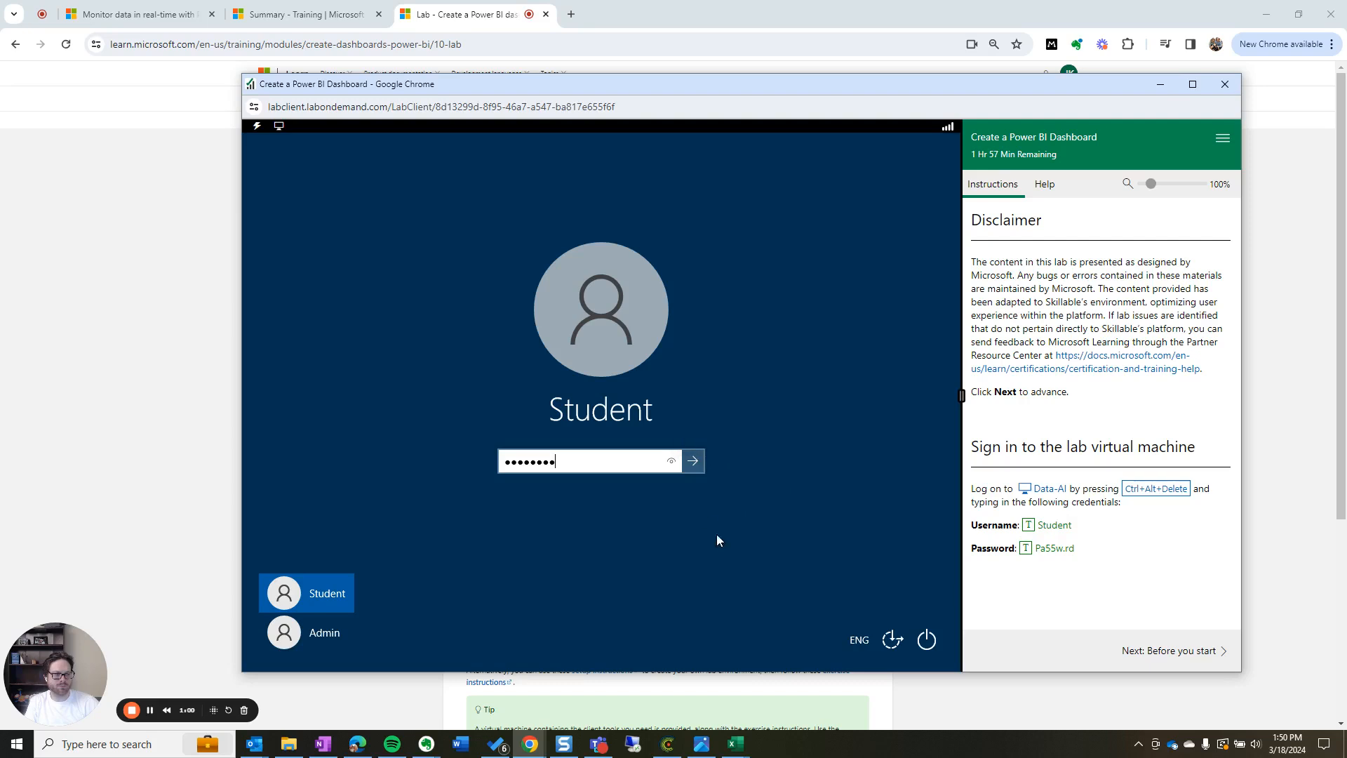
pyautogui.click(695, 463)
pyautogui.click(1189, 652)
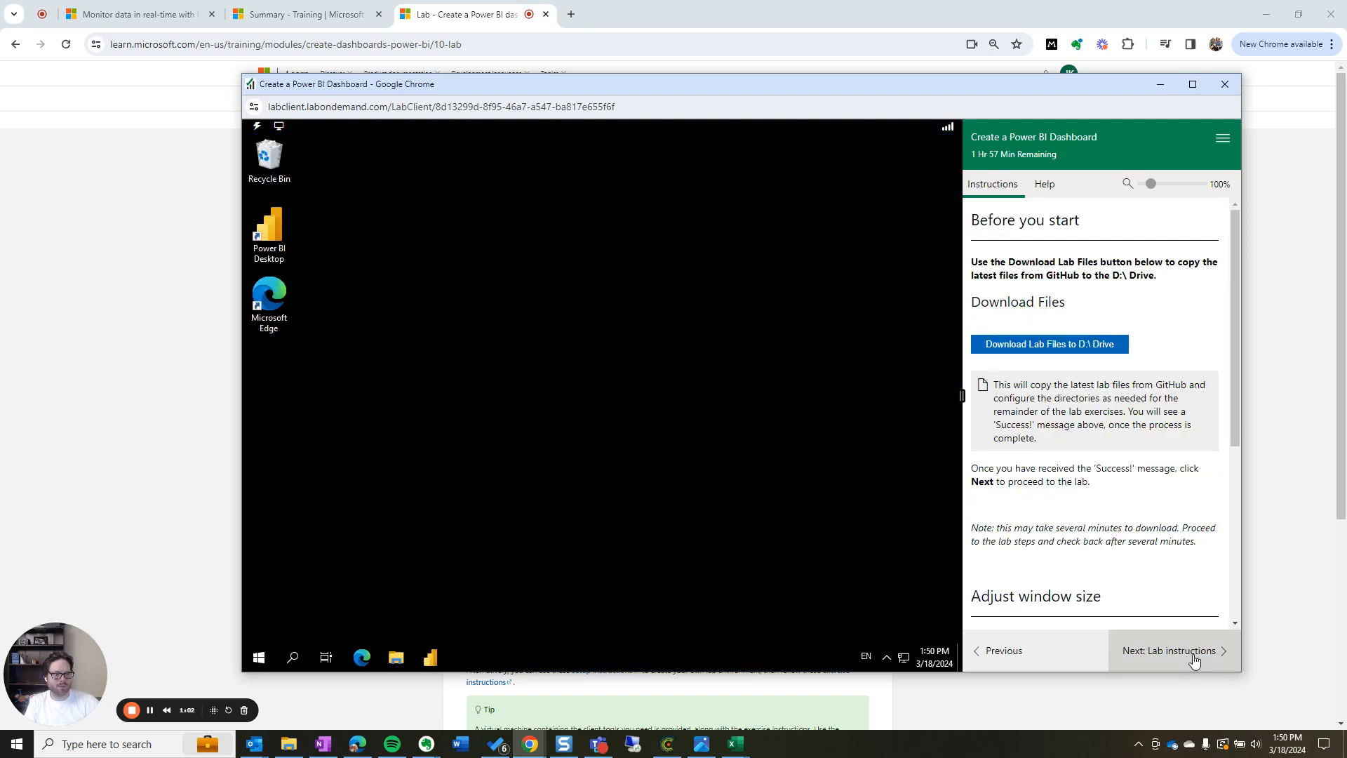
# Start downloading the lab files to the D:\ drive
pyautogui.click(1060, 345)
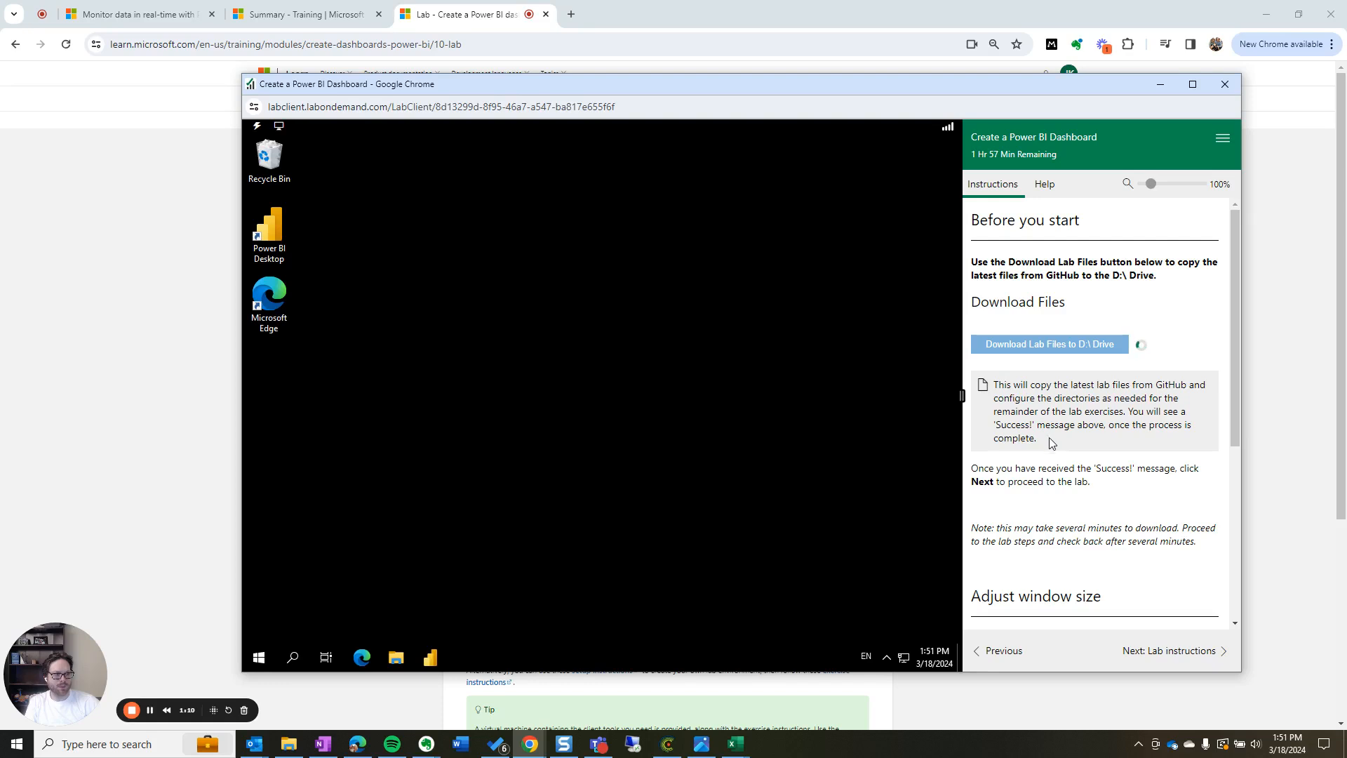
pyautogui.scroll(-1, 1080, 505)
pyautogui.scroll(-1, 1079, 501)
pyautogui.scroll(-2, 1073, 477)
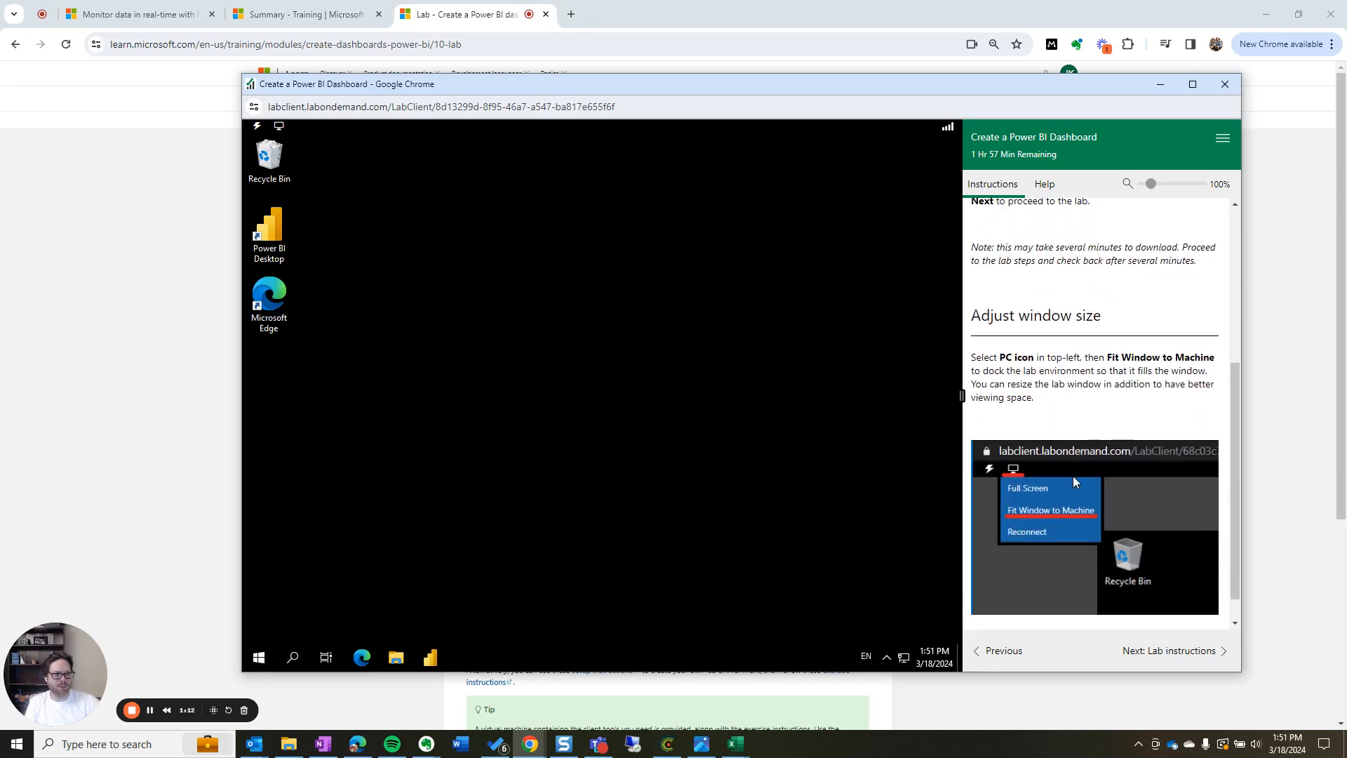
# Restore the lab window, move it to the top-left and enlarge it to nearly fill the screen
pyautogui.click(1193, 87)
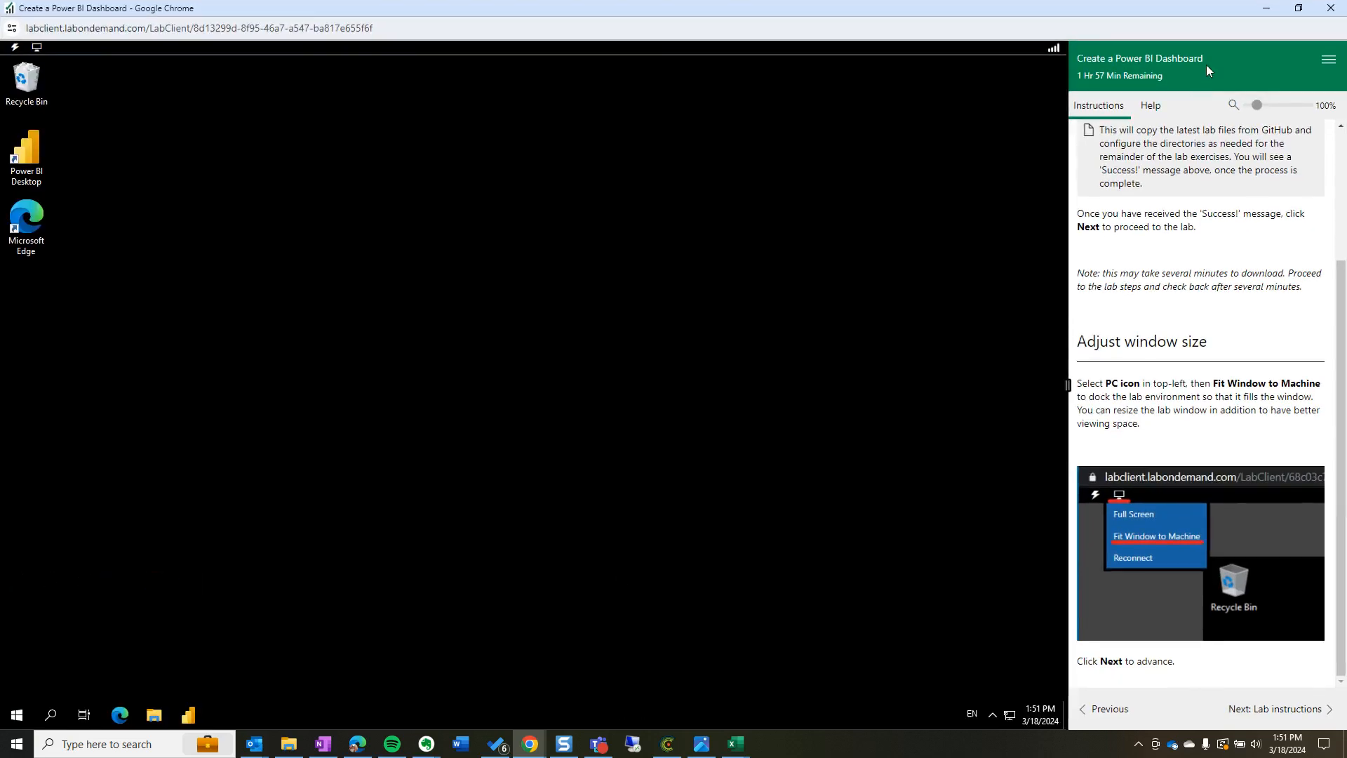
pyautogui.click(1298, 8)
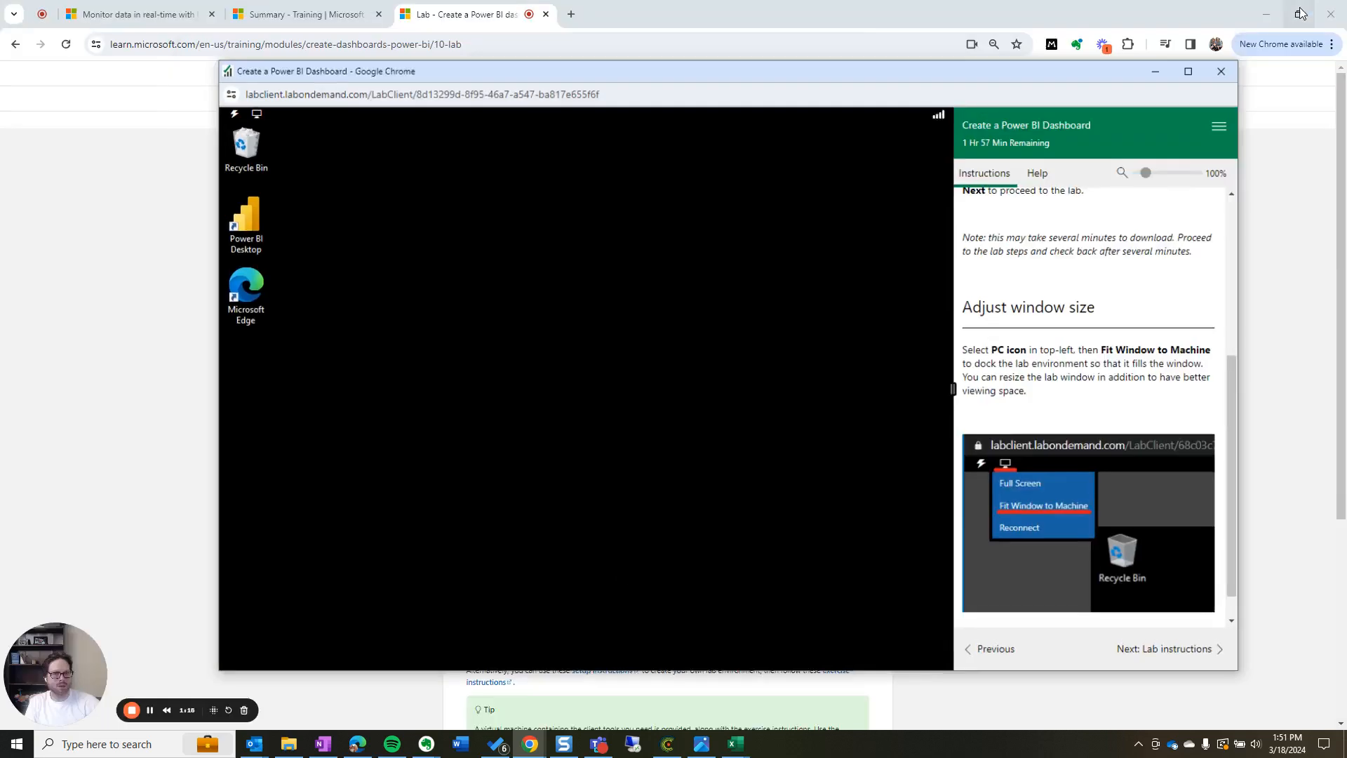
pyautogui.moveTo(714, 85); pyautogui.dragTo(595, 30)
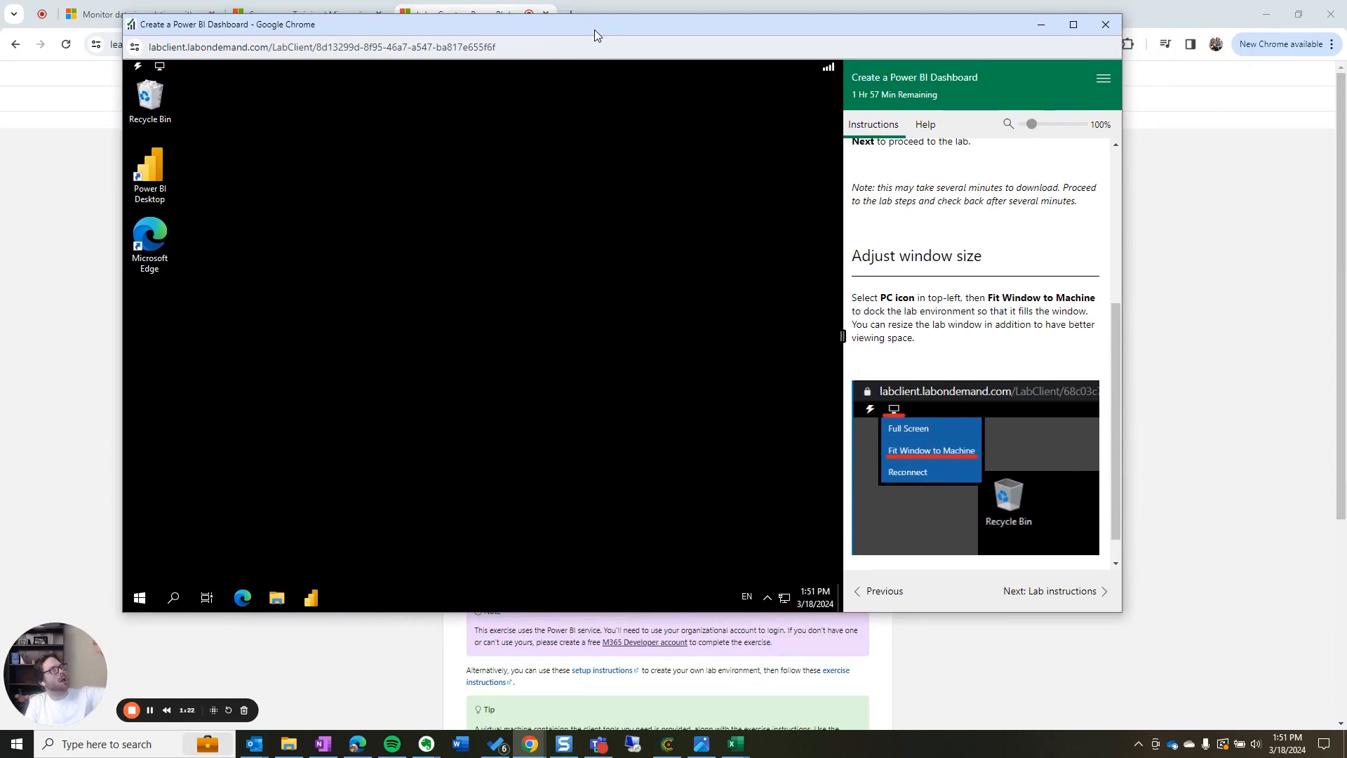
pyautogui.moveTo(1121, 611); pyautogui.dragTo(1329, 722)
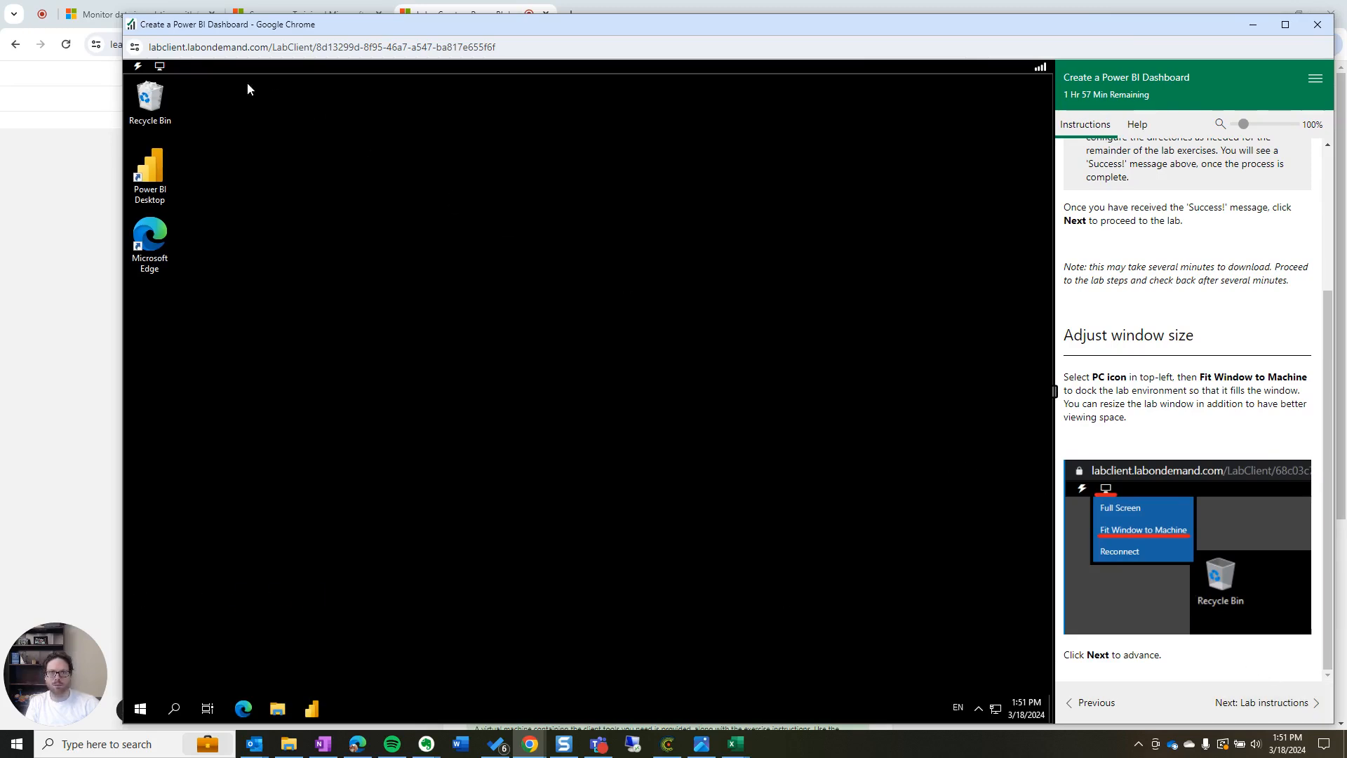
# Fit the lab desktop to the window and advance to the Lab instructions
pyautogui.click(160, 68)
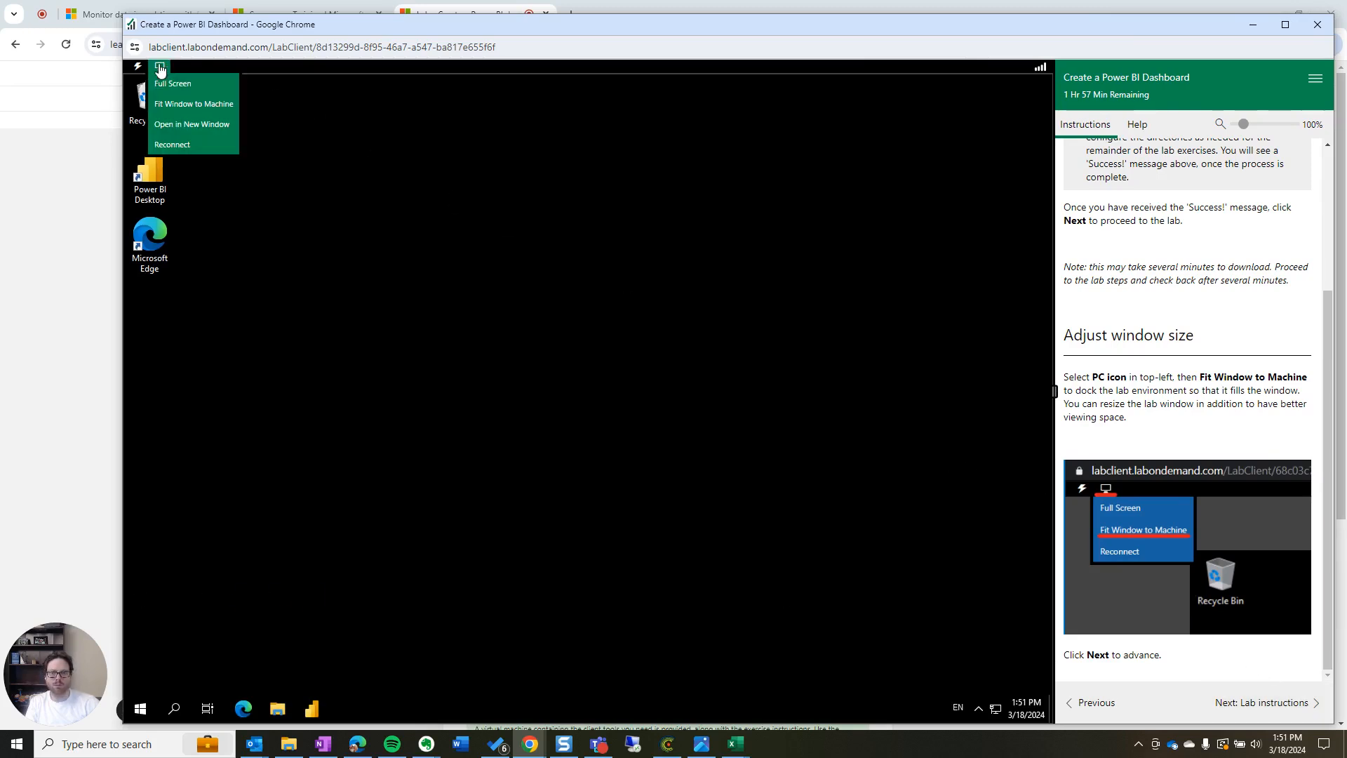
pyautogui.click(180, 104)
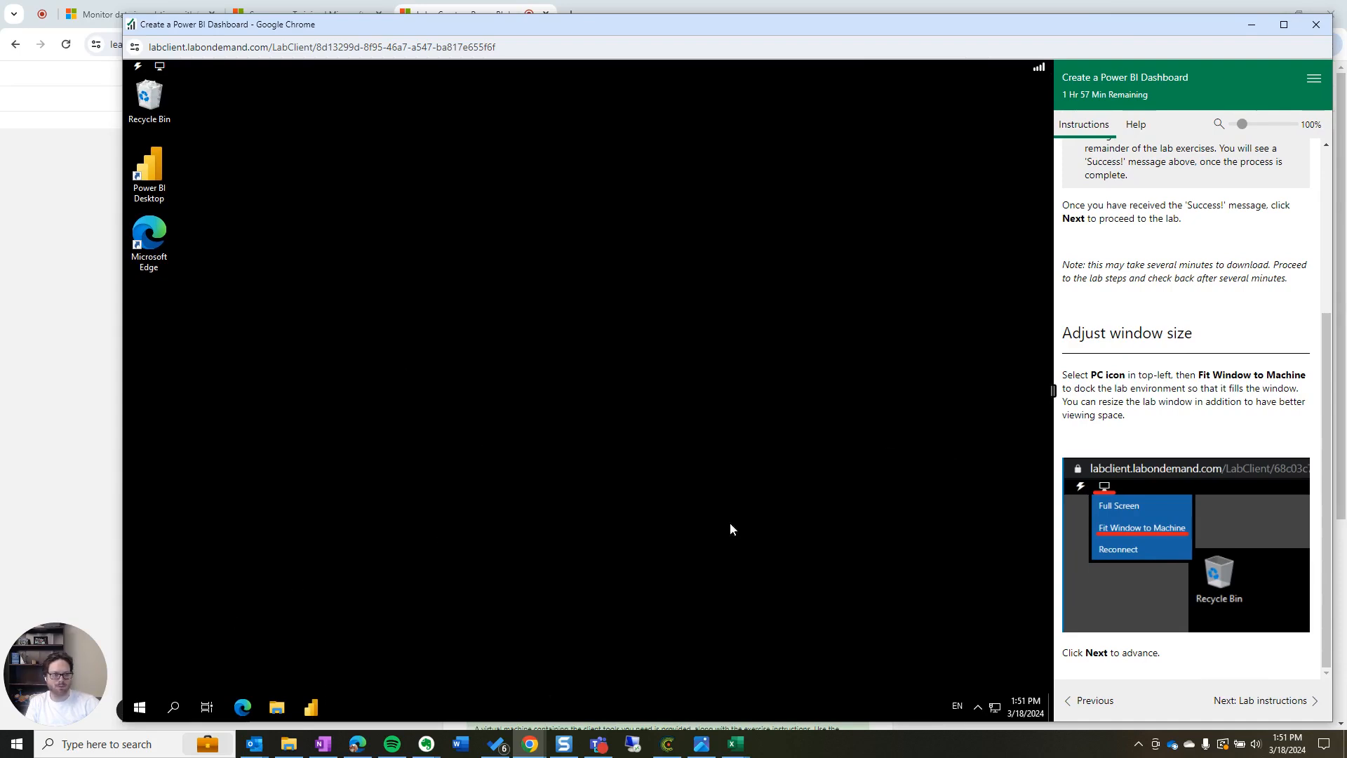
pyautogui.click(1273, 710)
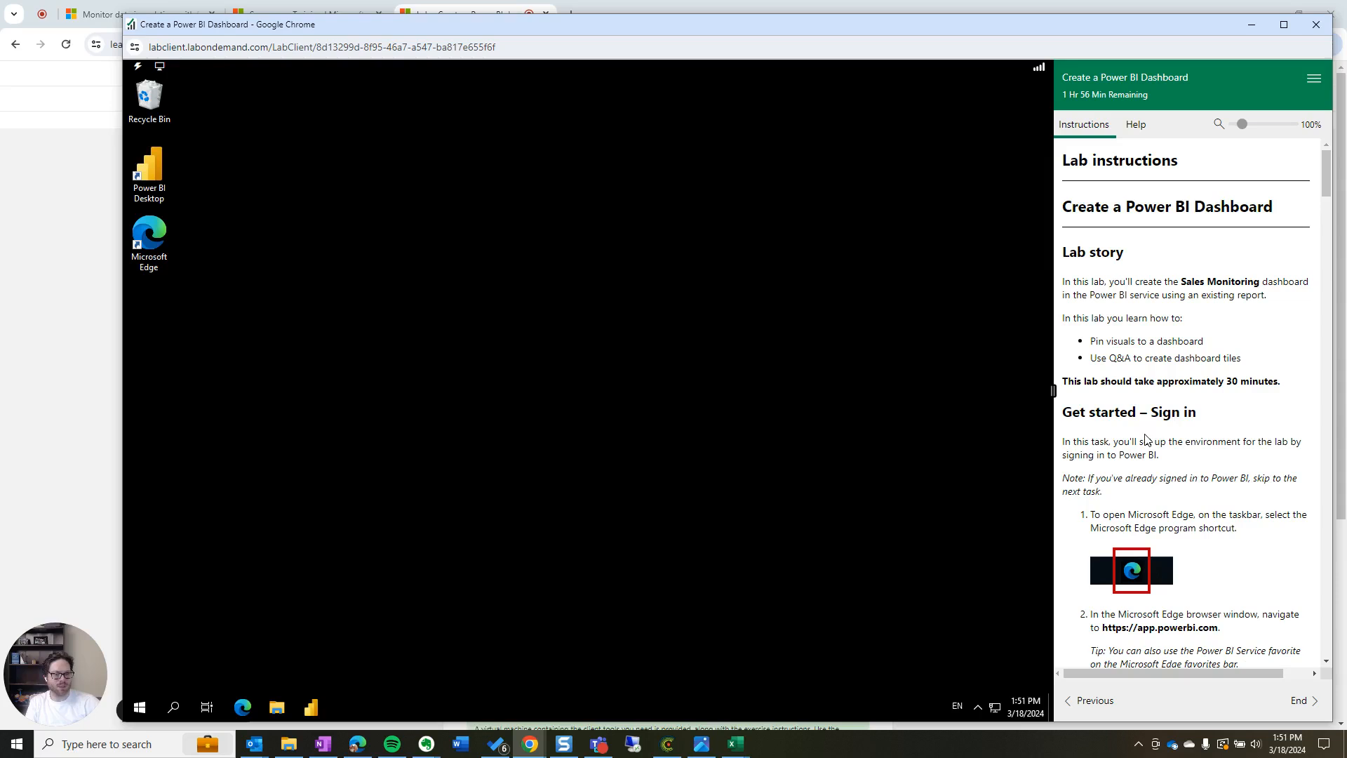
# Launch Microsoft Edge on the lab machine, close the Bing popup, and review the app.powerbi.com step
pyautogui.click(242, 707)
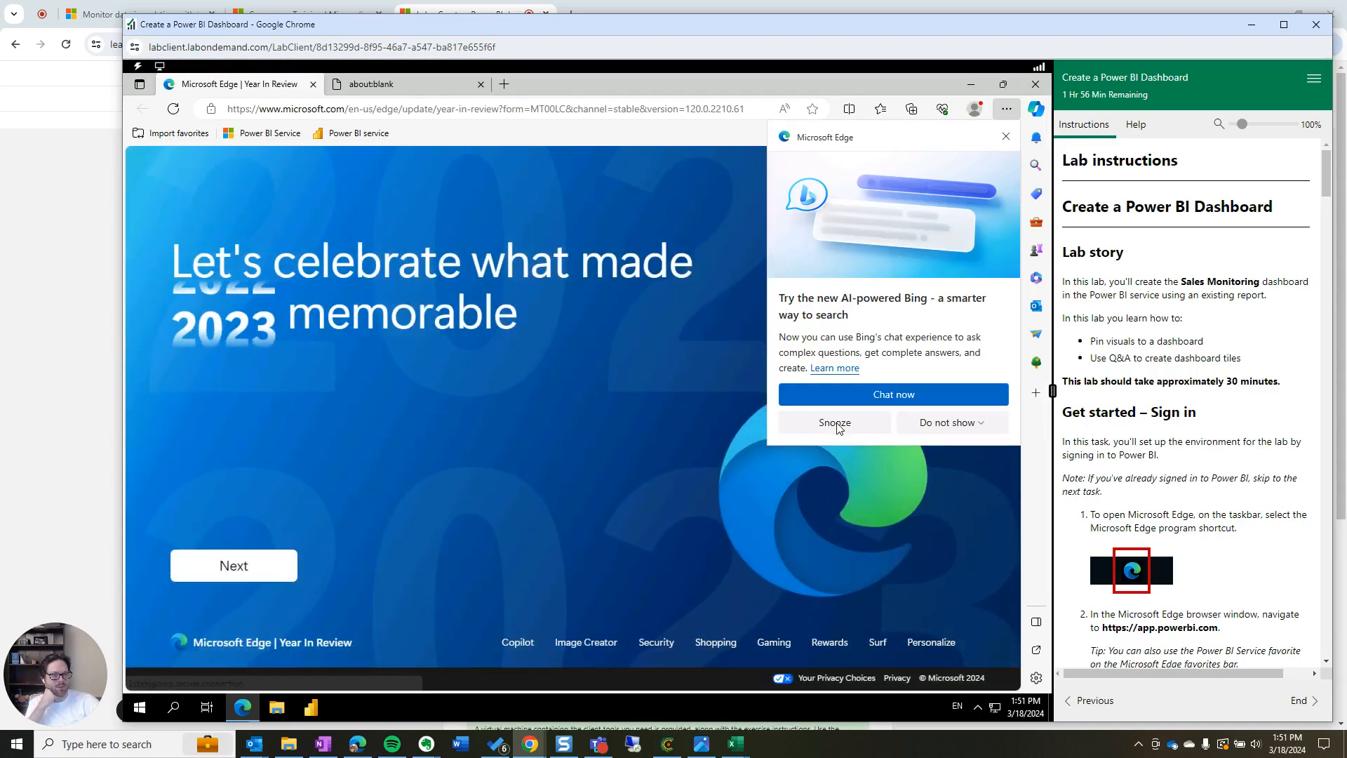
pyautogui.click(1004, 137)
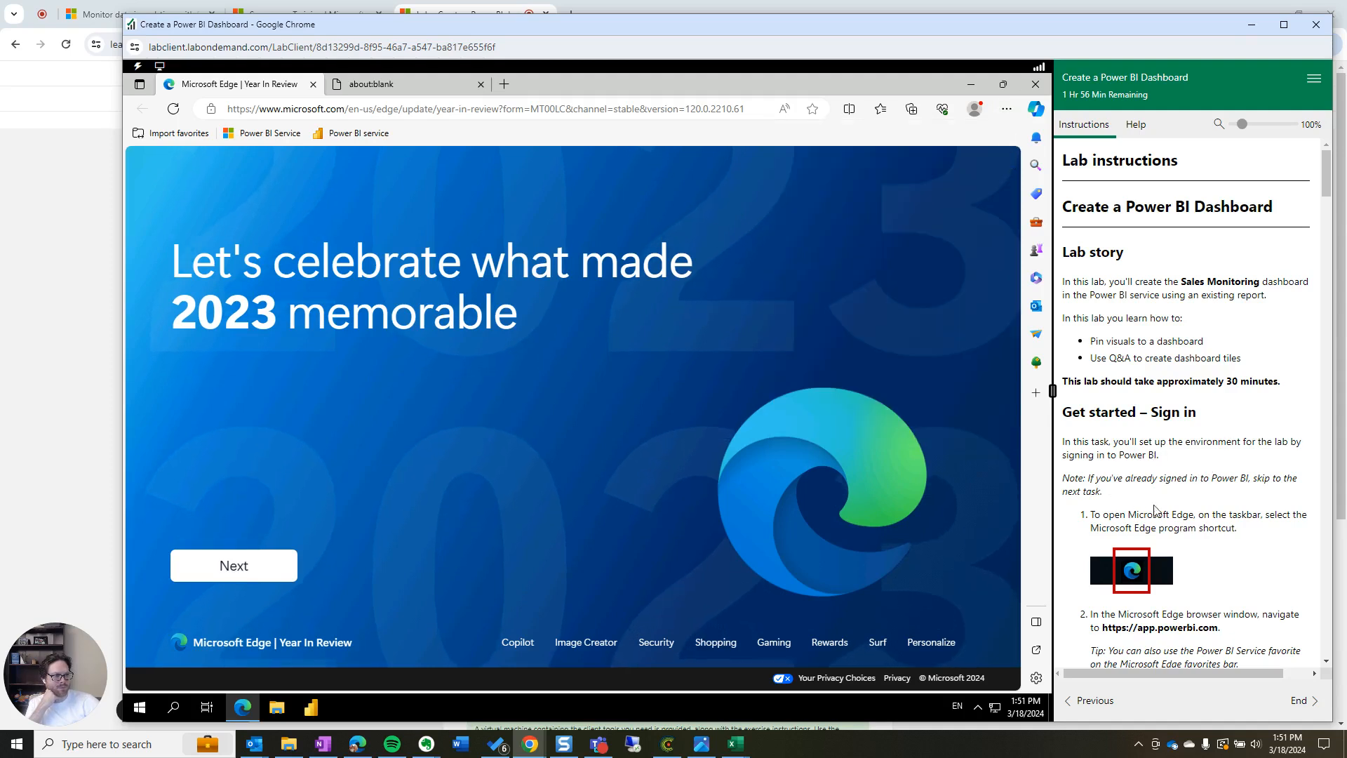
pyautogui.moveTo(1094, 514); pyautogui.dragTo(1252, 534)
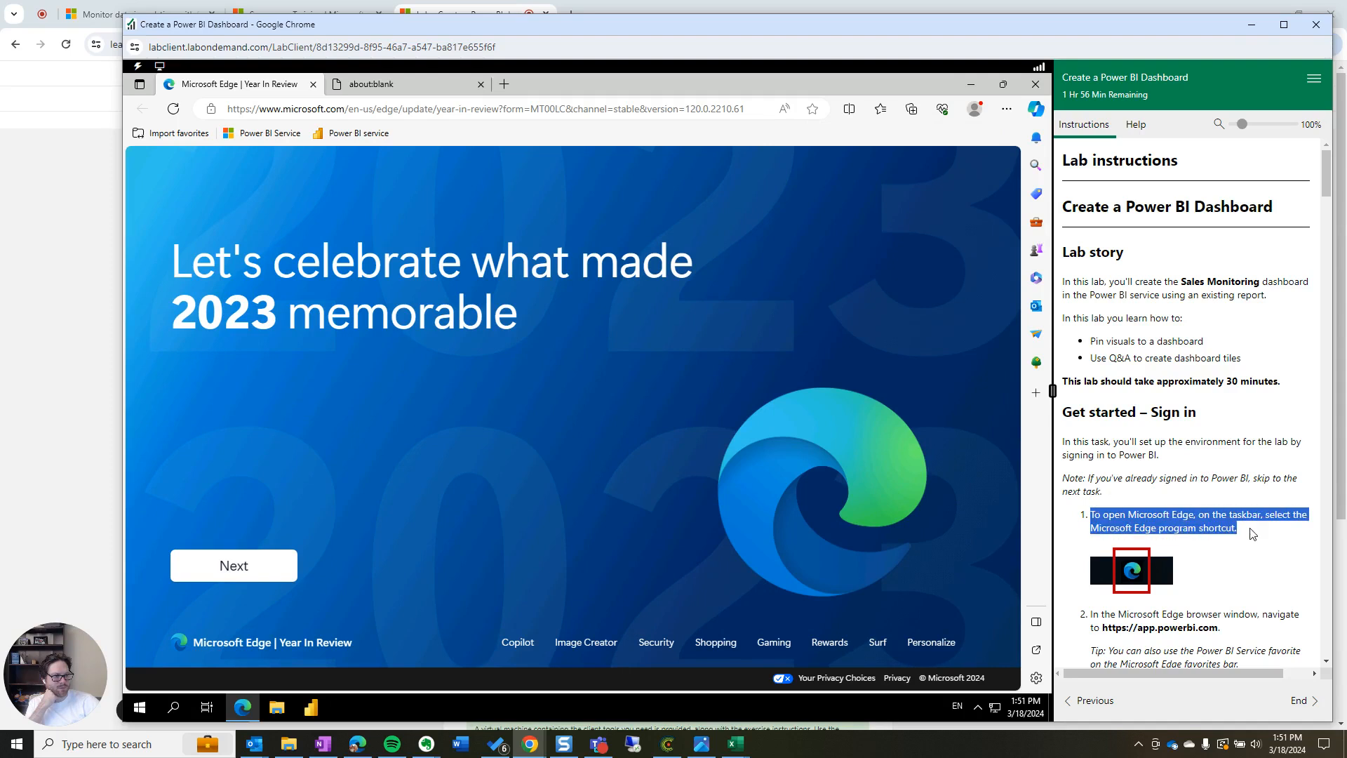
pyautogui.scroll(-1, 1236, 570)
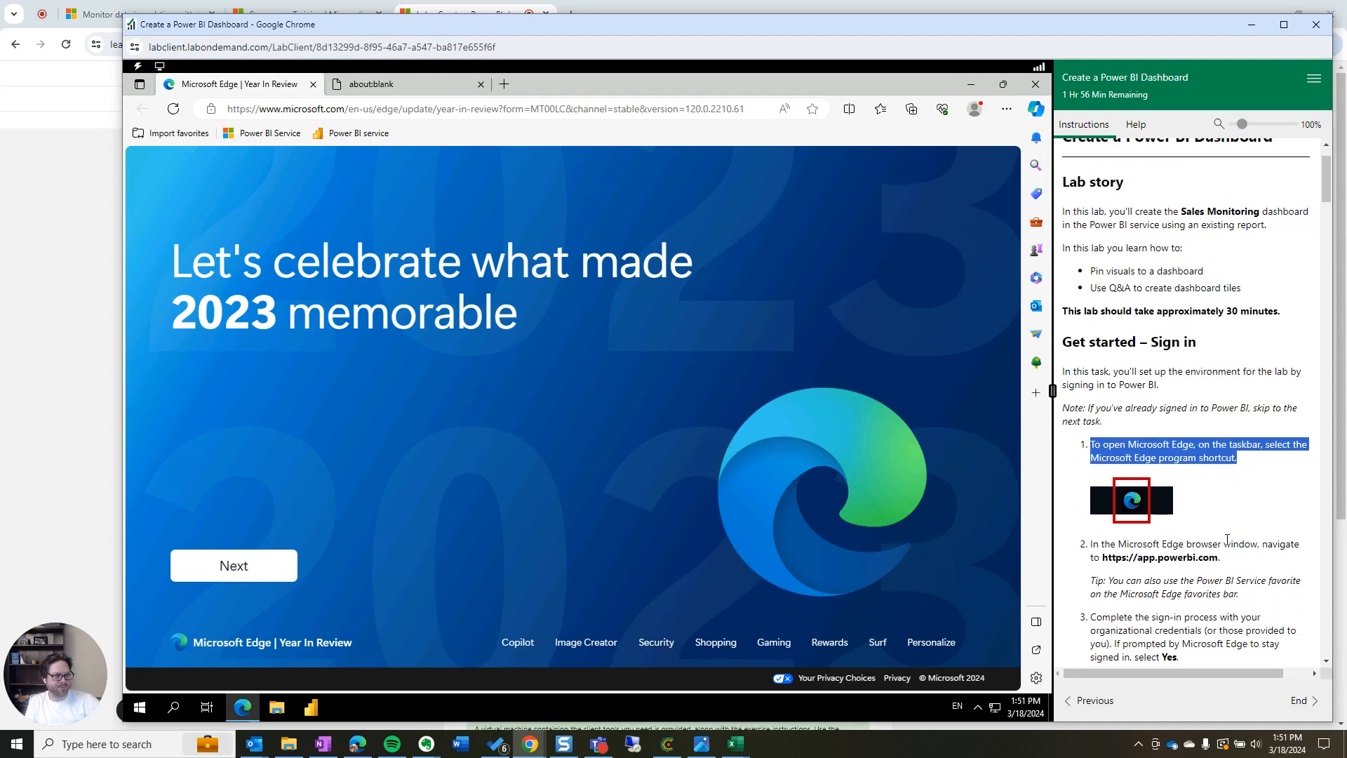
pyautogui.moveTo(1234, 565); pyautogui.dragTo(1105, 563)
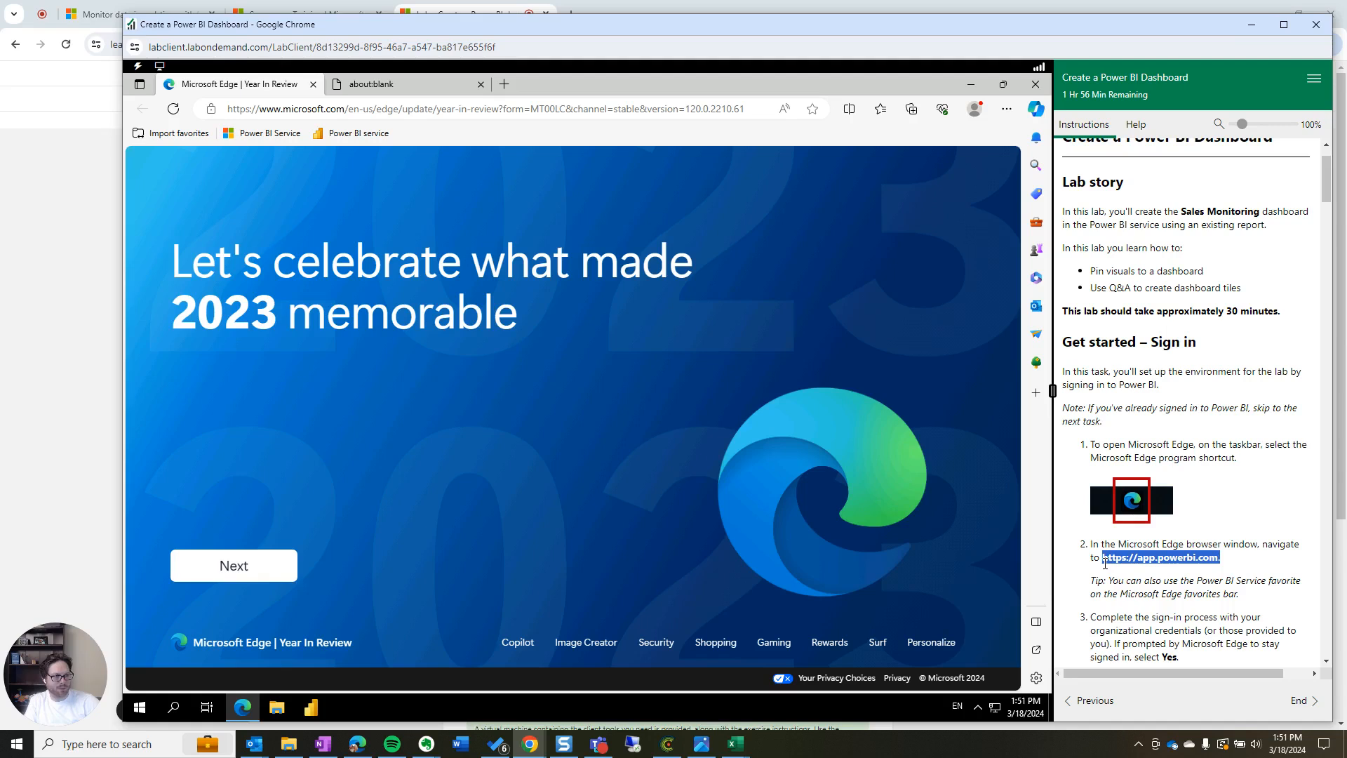
pyautogui.click(452, 112)
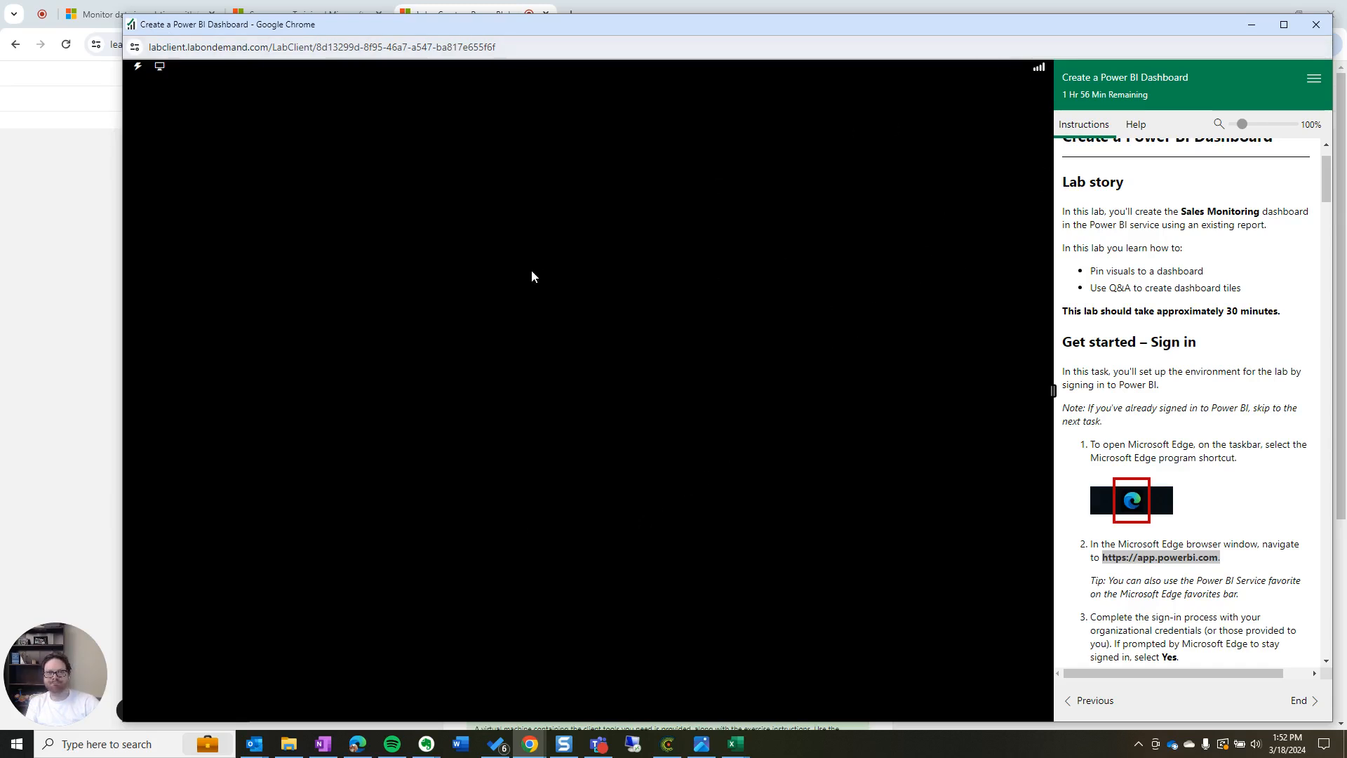
# Check the lab machine command and display options and step between instruction pages
pyautogui.click(137, 67)
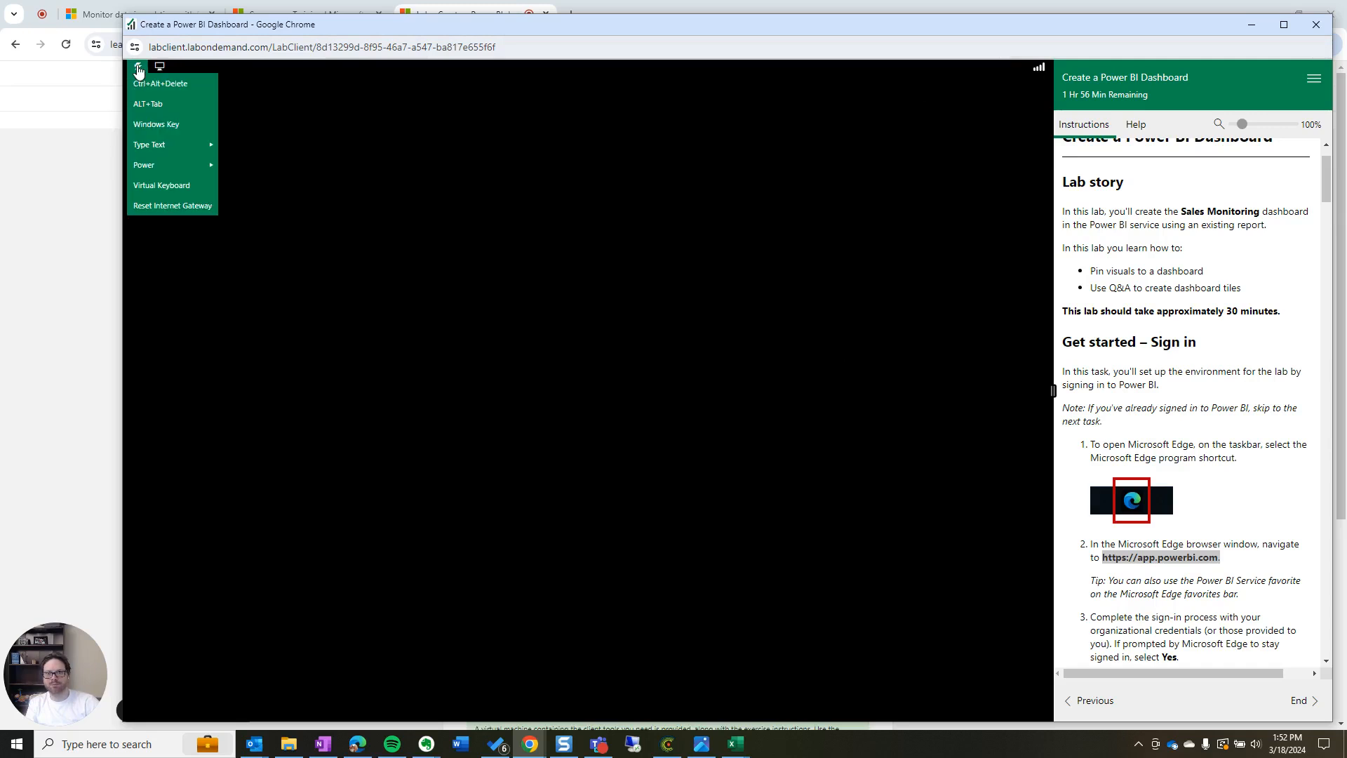
pyautogui.click(159, 67)
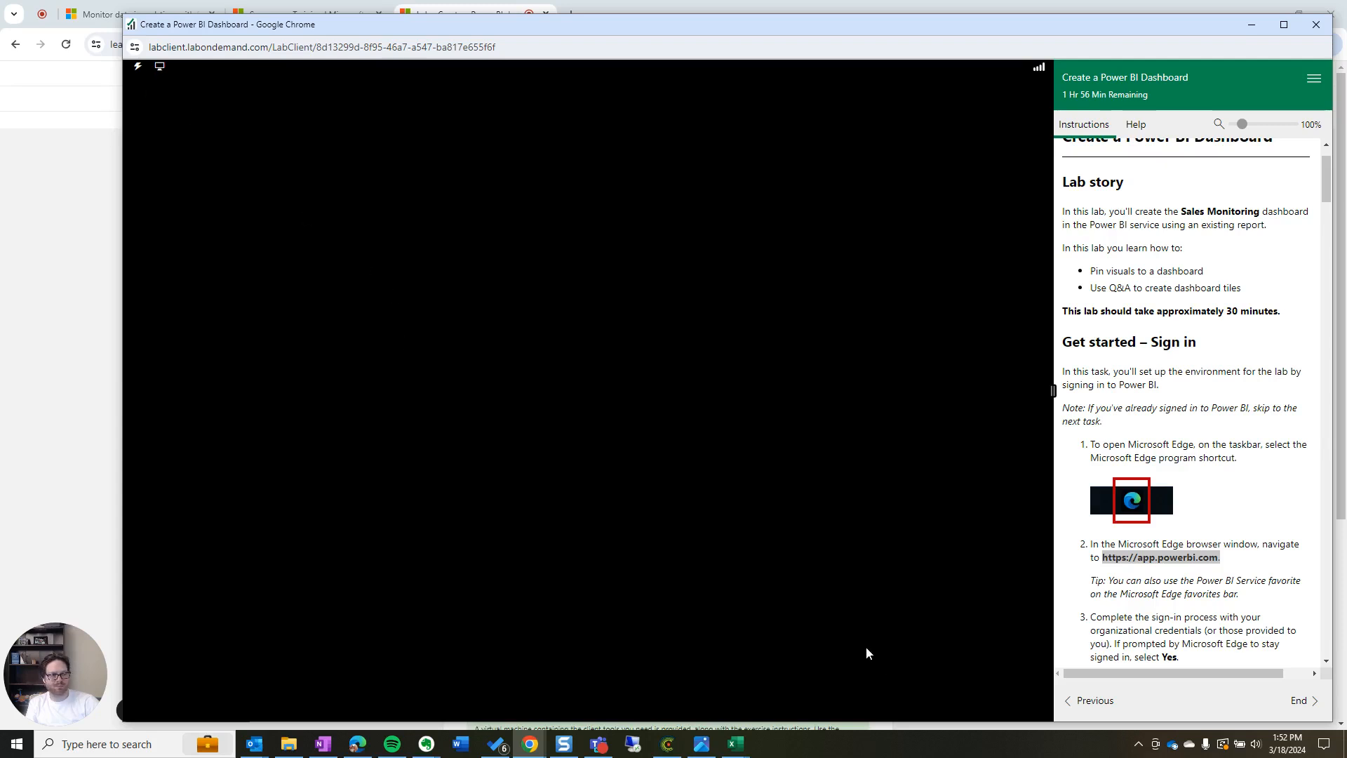
pyautogui.click(1087, 700)
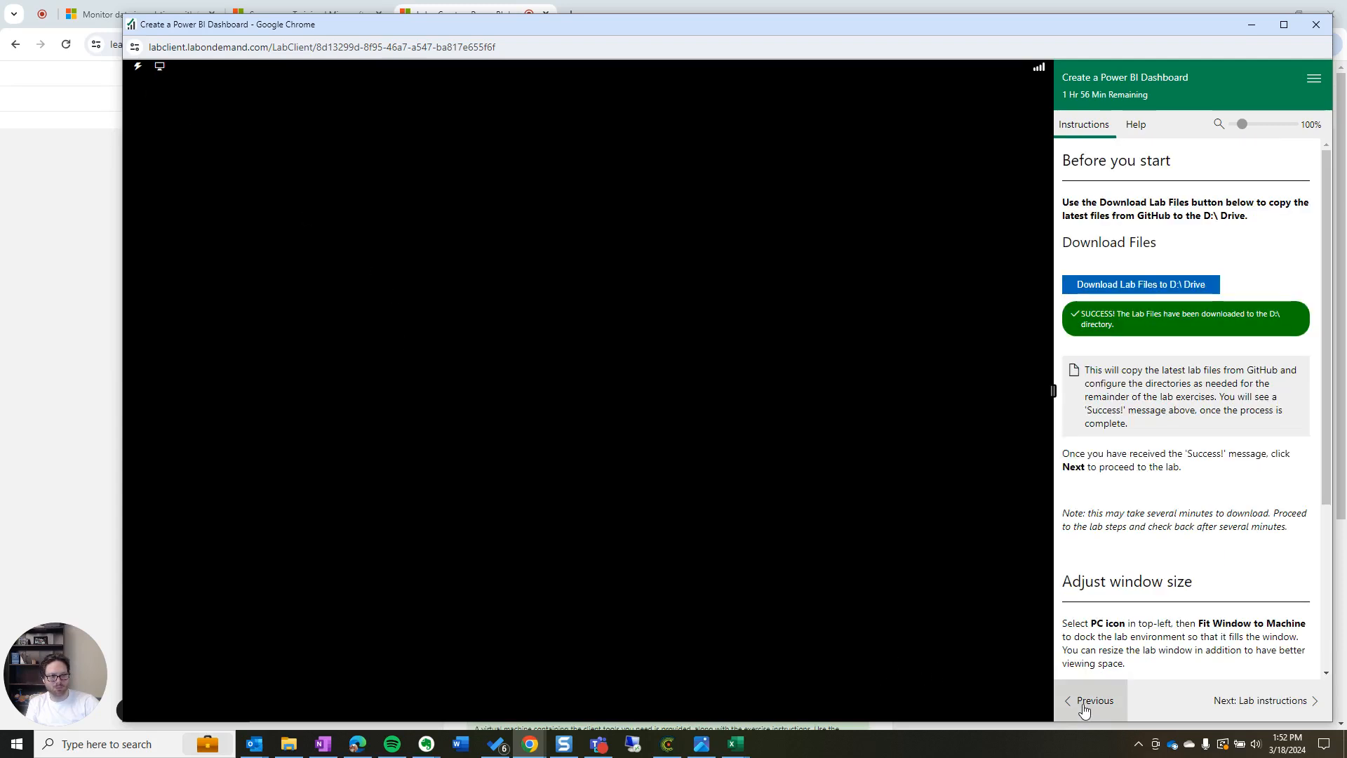
pyautogui.click(1255, 700)
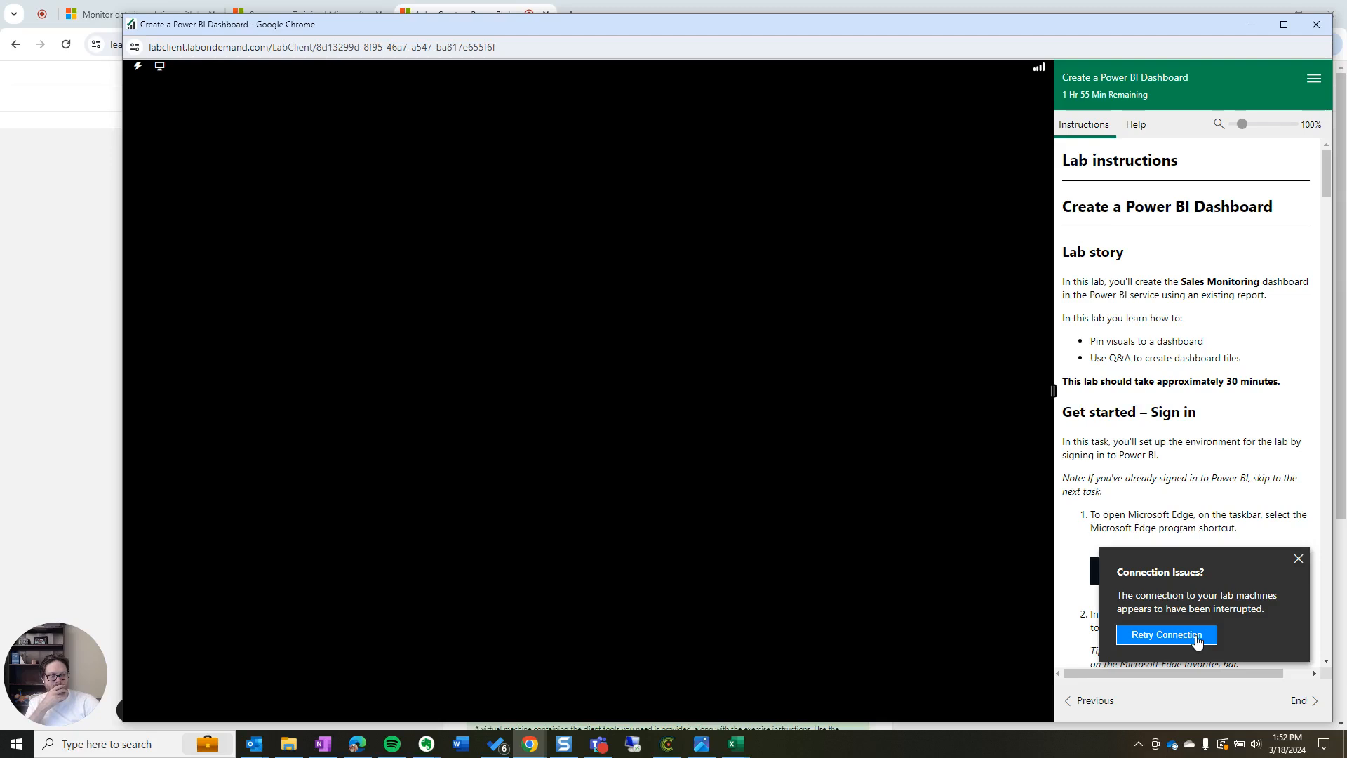
# Reconnect to the lab machine and sign back in as Student with the lab password
pyautogui.click(1197, 641)
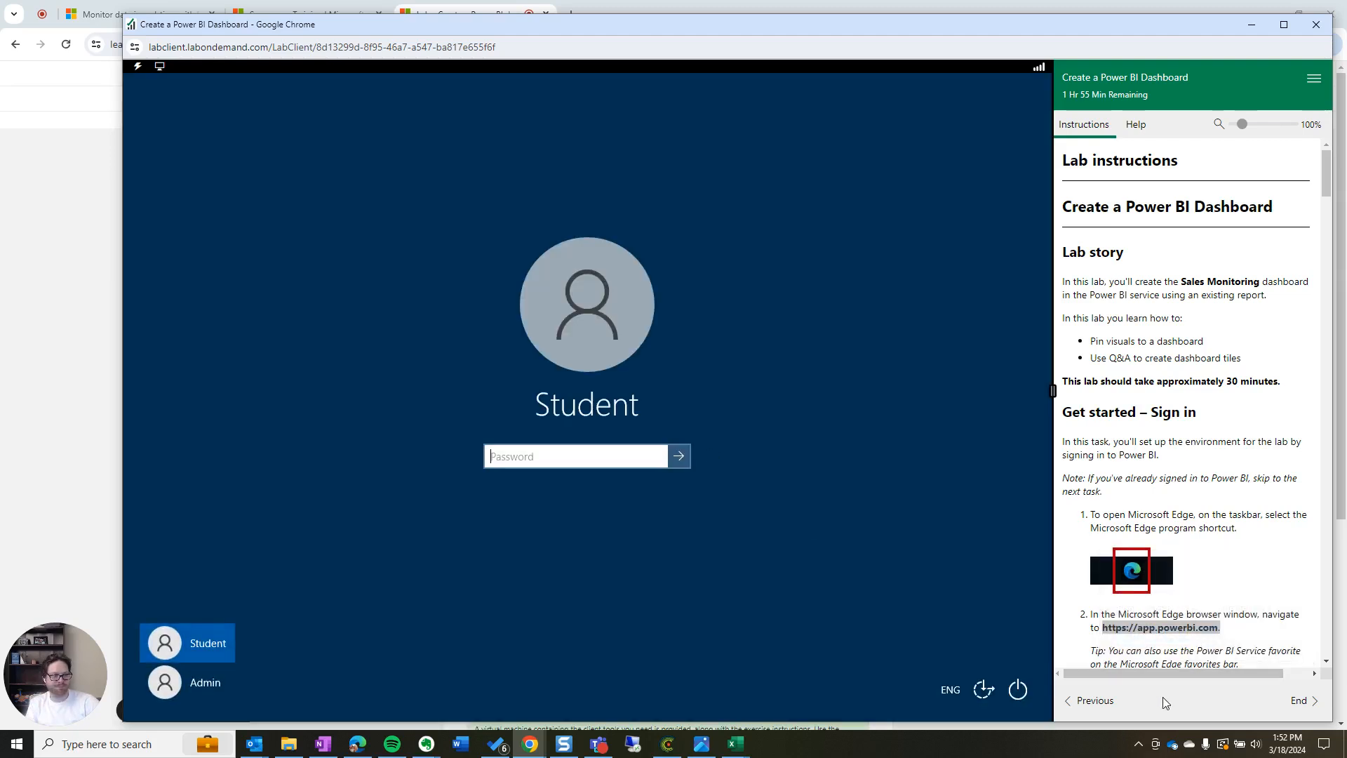
pyautogui.click(1090, 701)
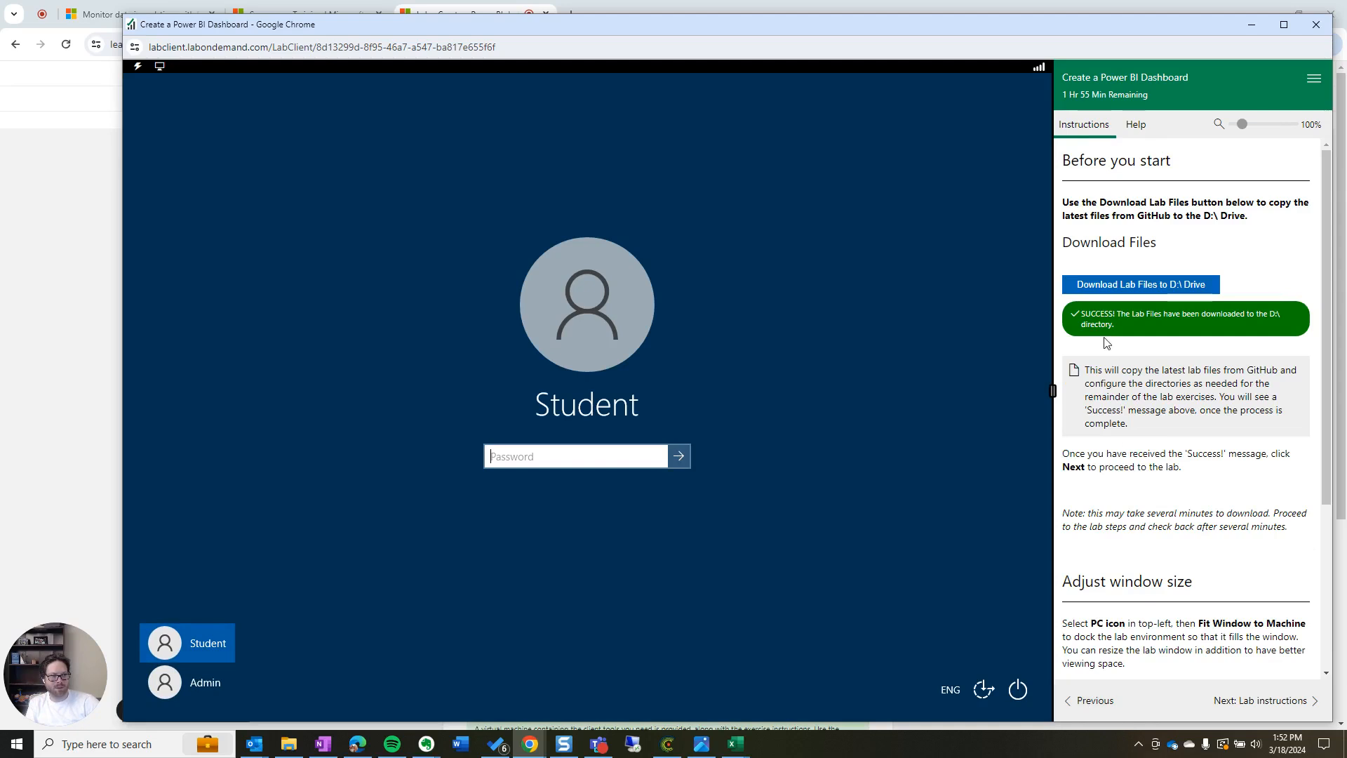
pyautogui.click(1089, 699)
pyautogui.click(1129, 493)
pyautogui.click(679, 456)
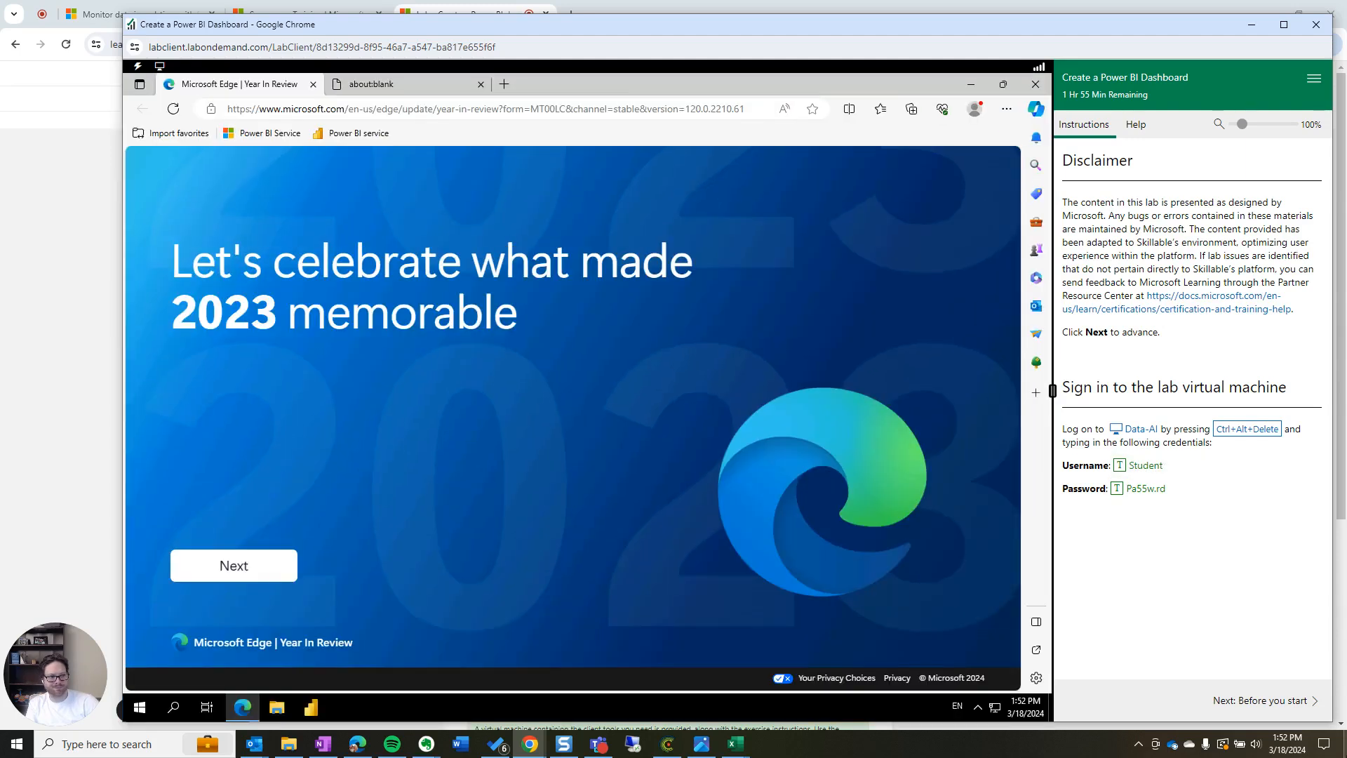
# Open the Power BI service favourite in Edge and move the lab guide to Before you start
pyautogui.rightClick(344, 449)
pyautogui.click(238, 388)
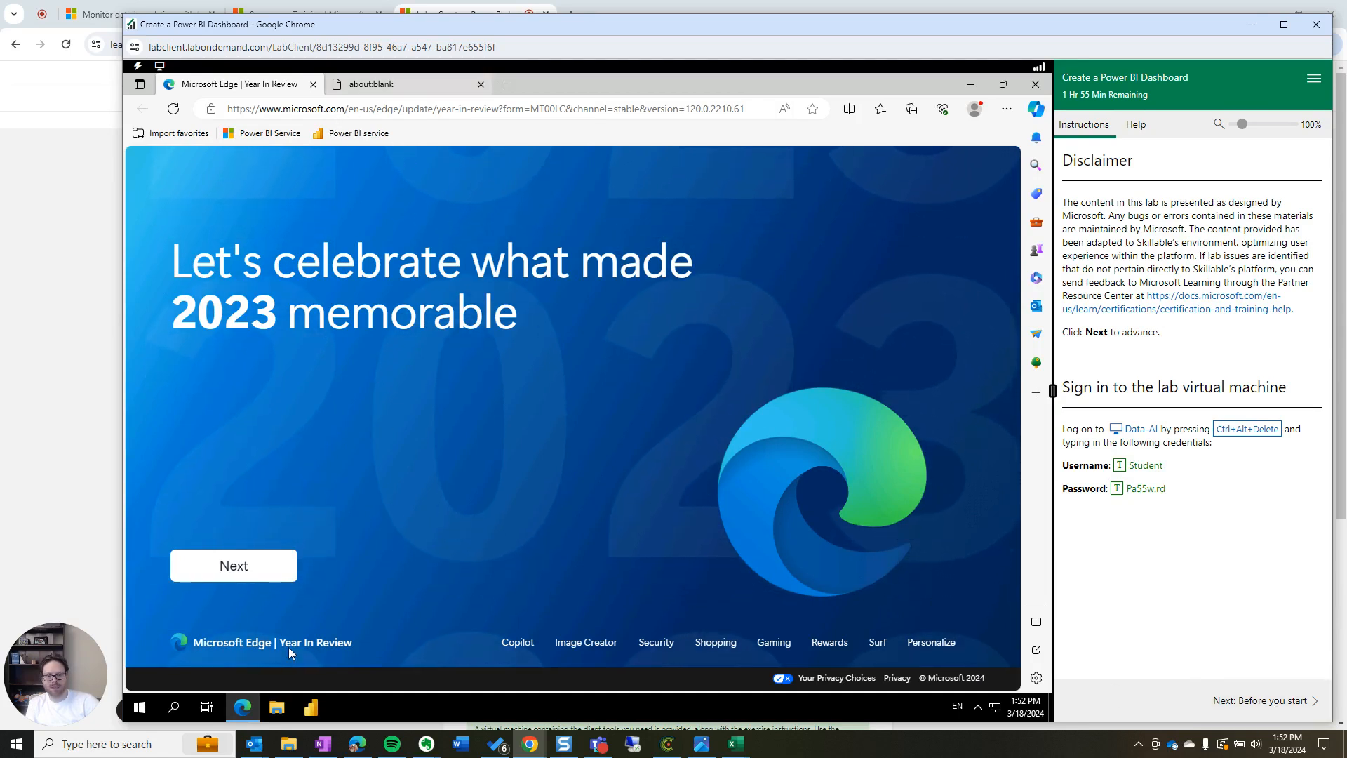
pyautogui.click(354, 134)
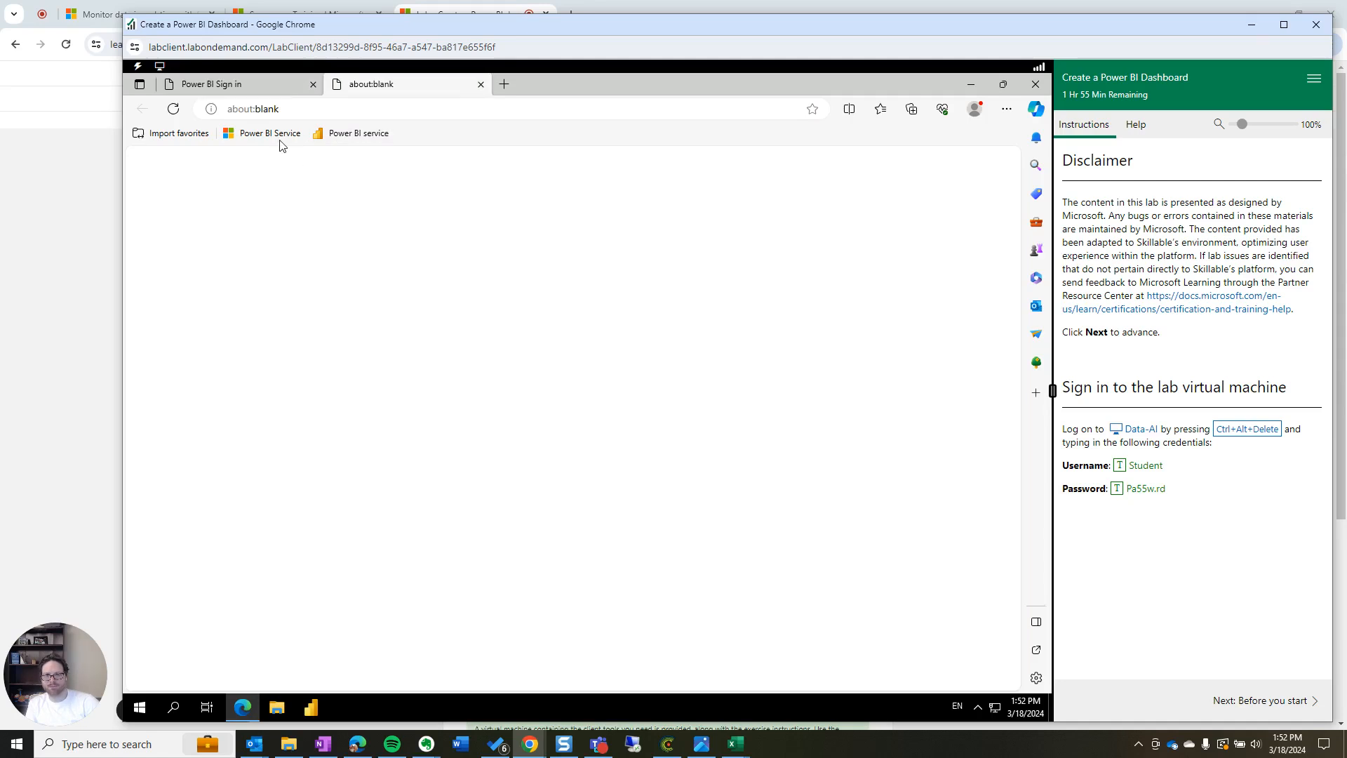
pyautogui.click(277, 108)
pyautogui.click(345, 135)
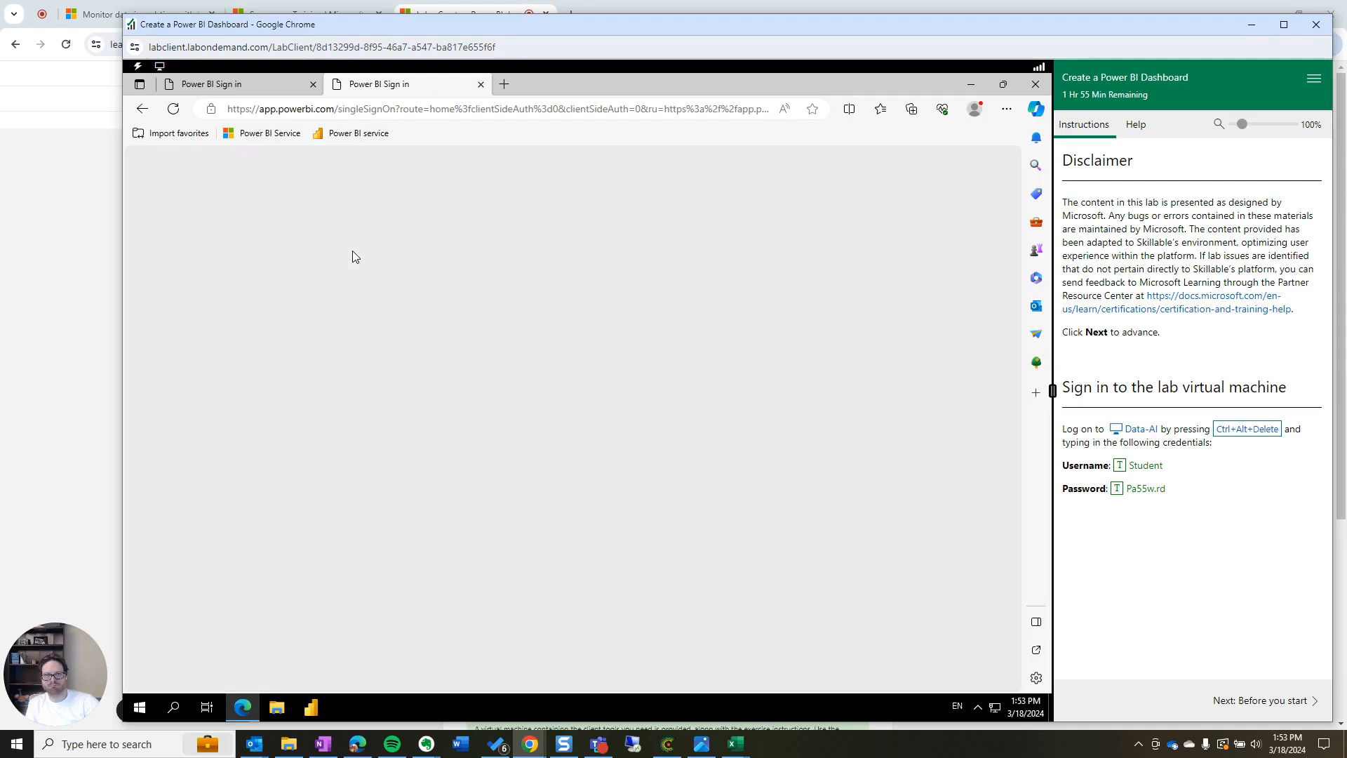
pyautogui.click(1285, 702)
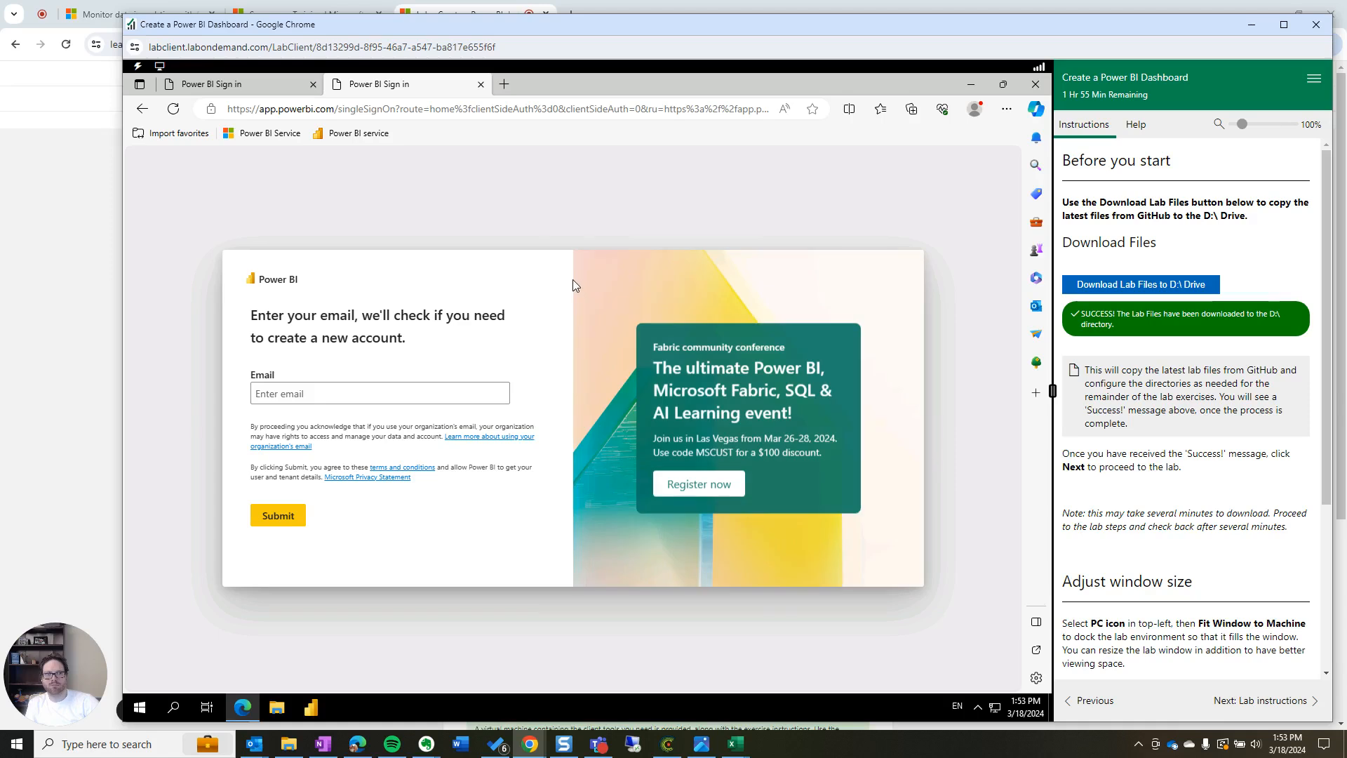
# Enter the account e-mail in the Email box and submit it
pyautogui.click(317, 399)
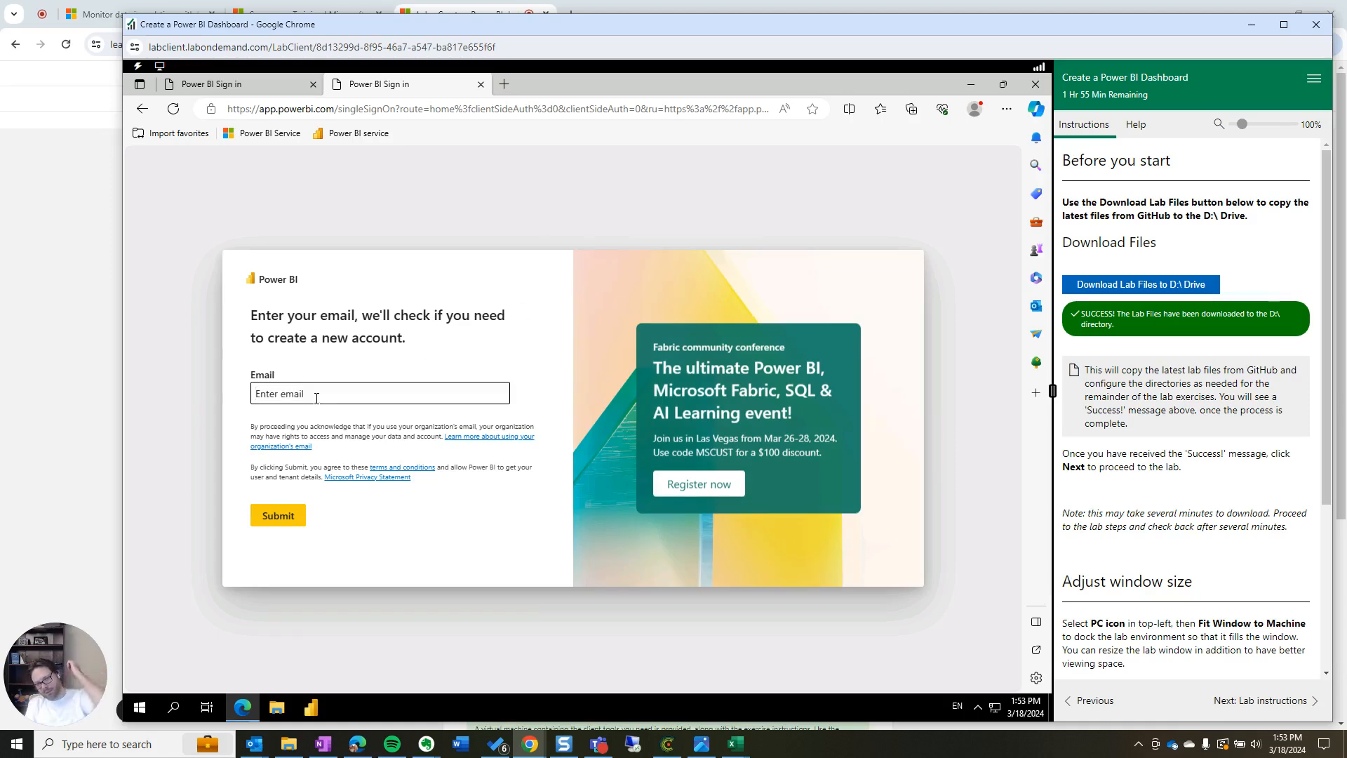
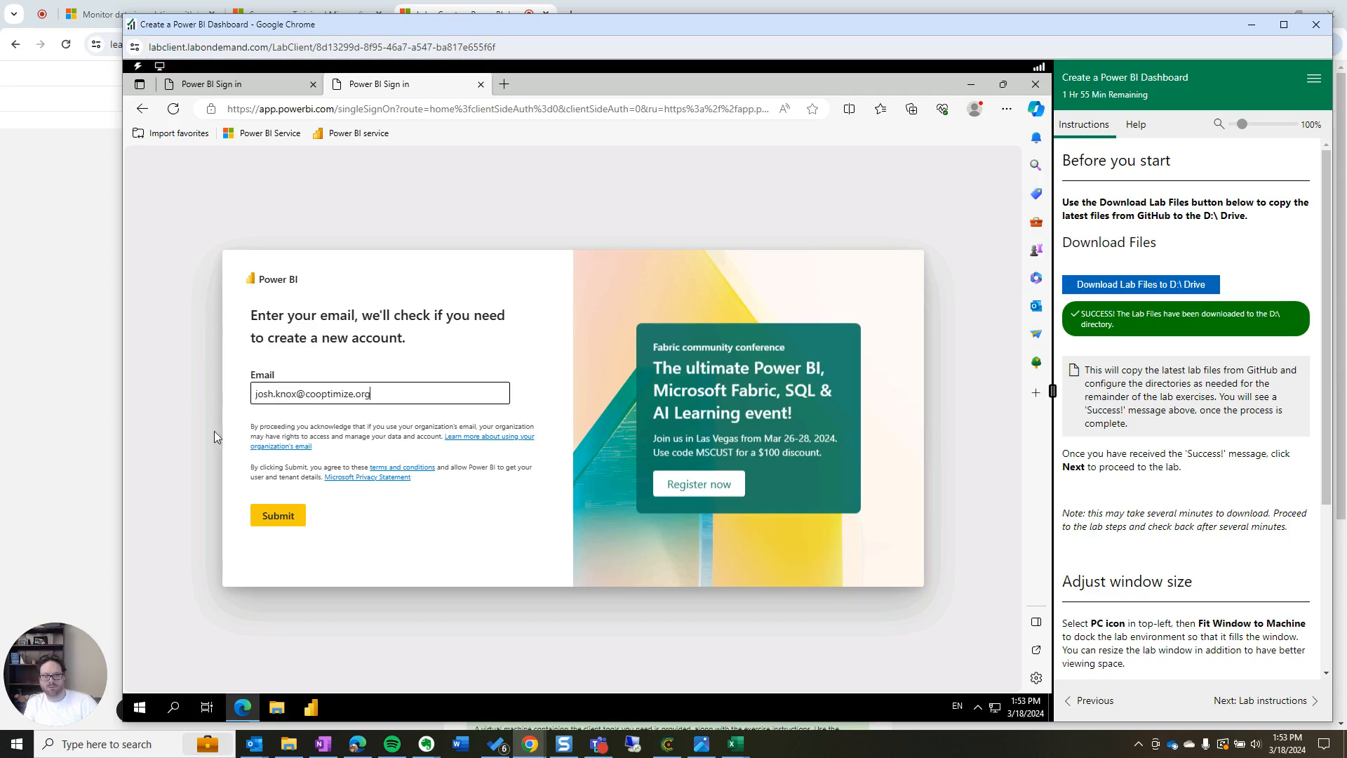
pyautogui.click(270, 516)
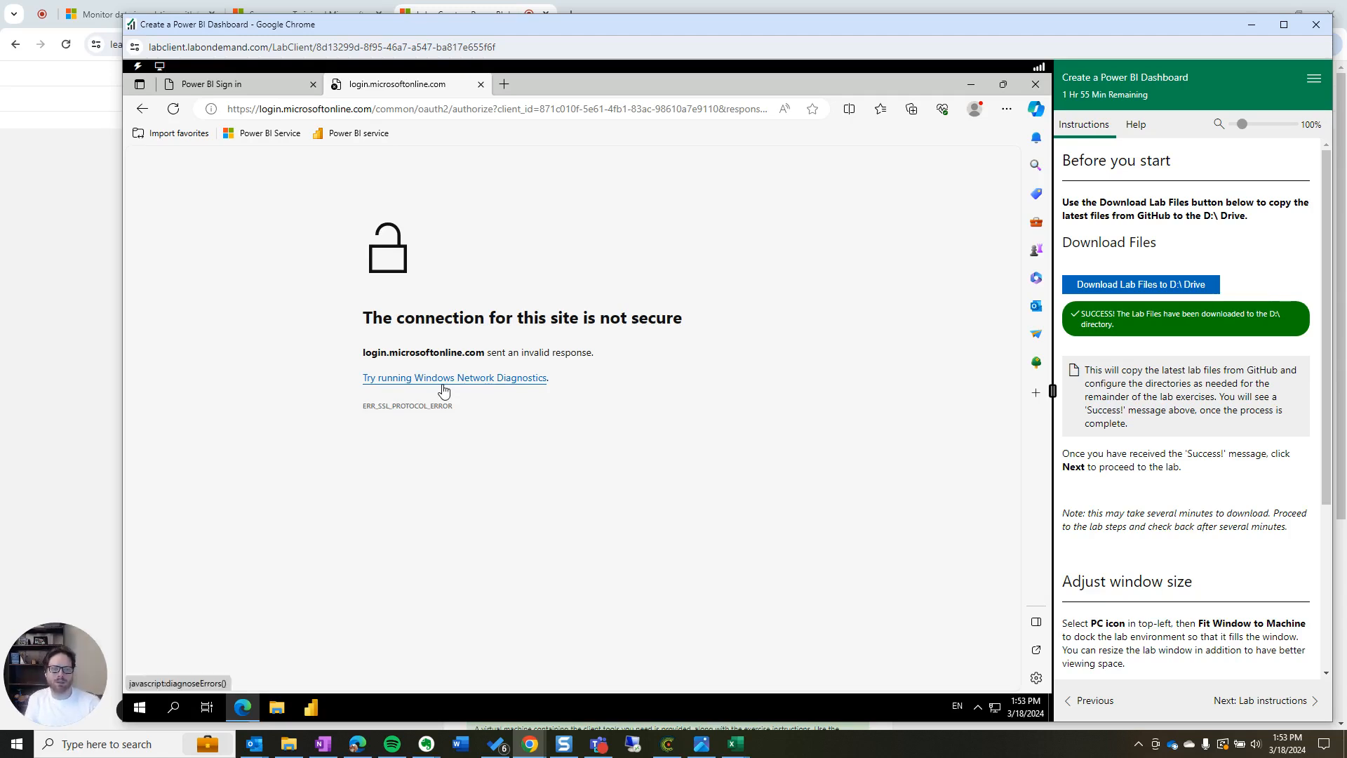
# Run Windows Network Diagnostics on the insecure-connection error, close it, and flip the lab guide pages
pyautogui.click(470, 381)
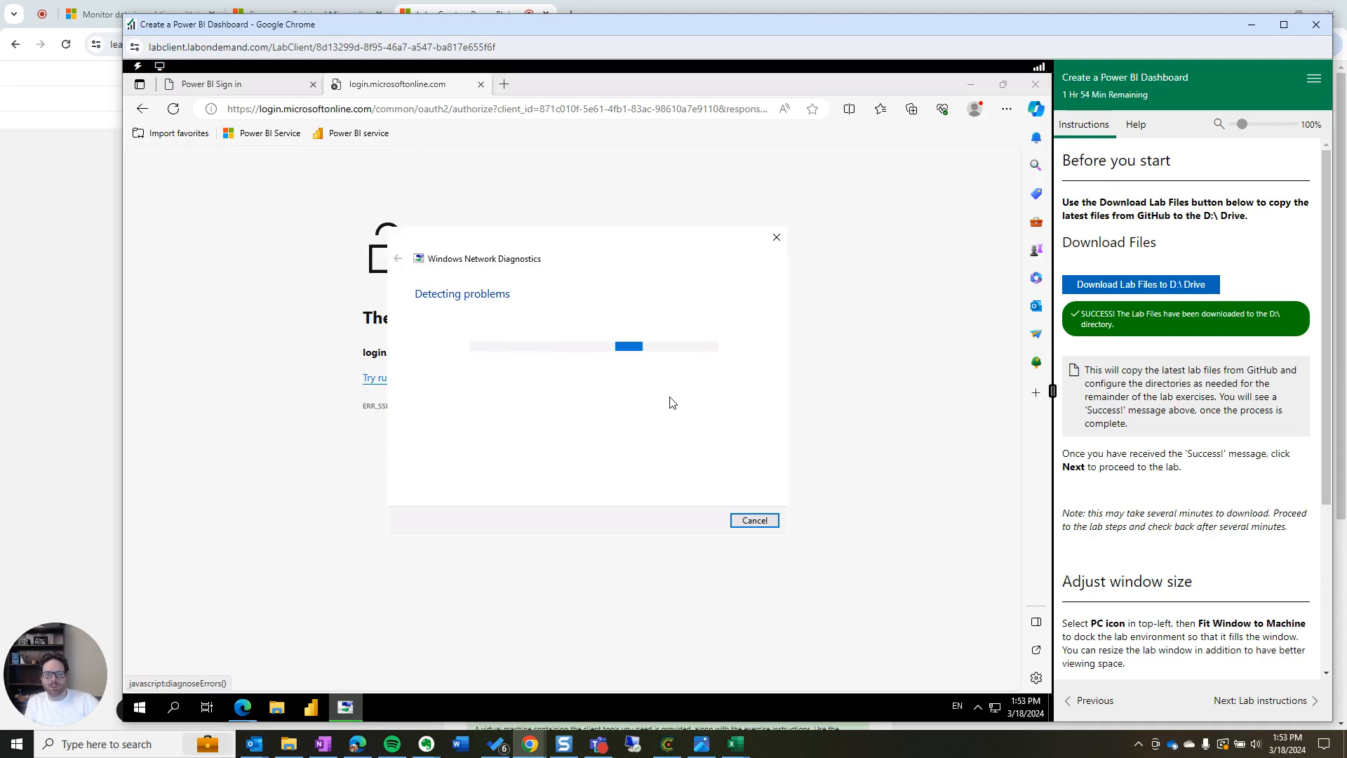
pyautogui.click(530, 388)
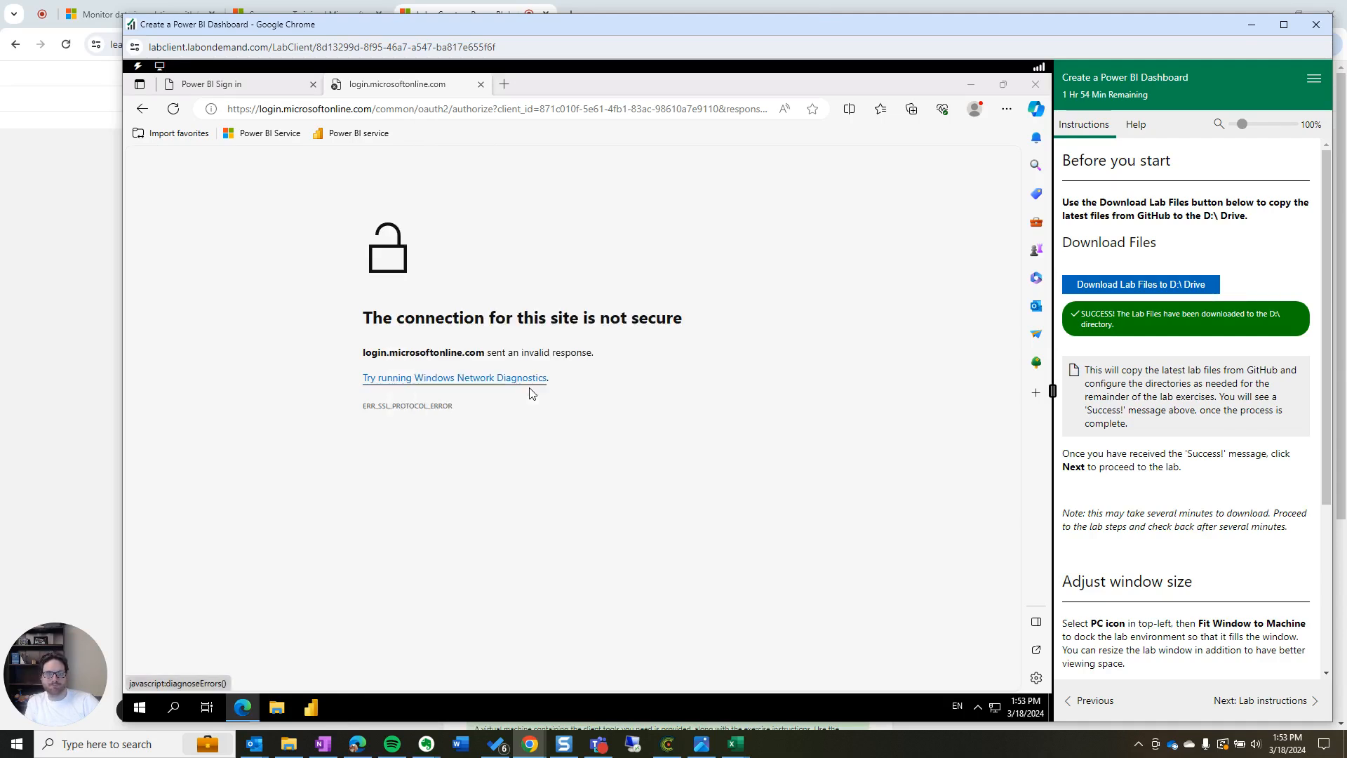
pyautogui.click(383, 109)
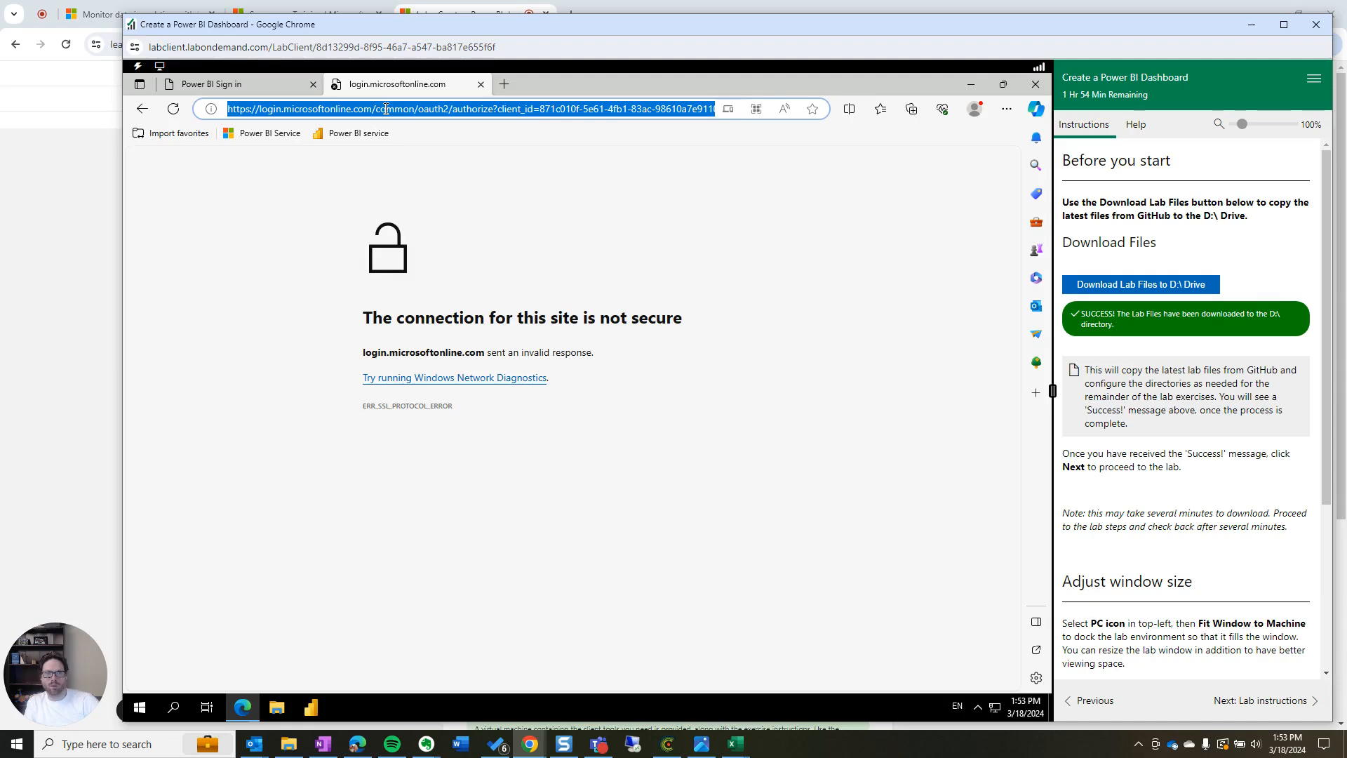
pyautogui.click(1255, 699)
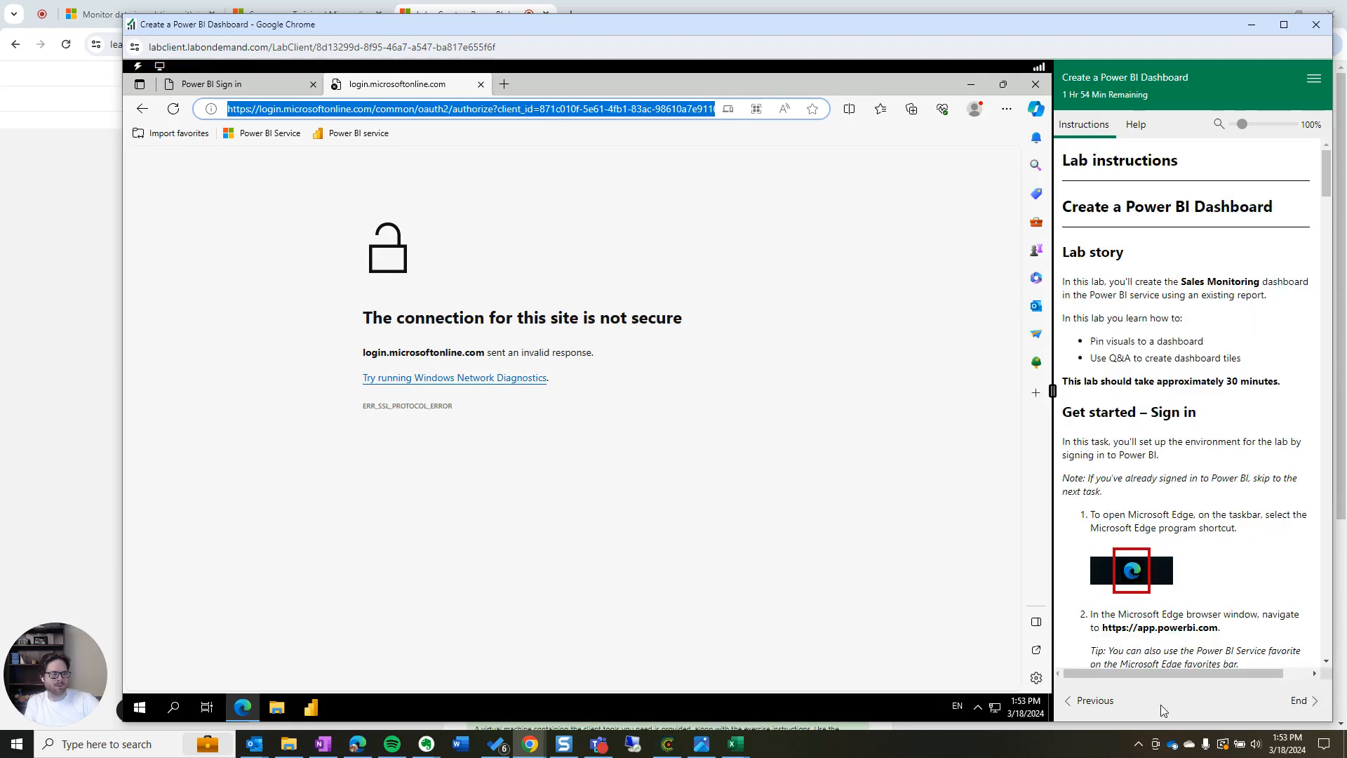
pyautogui.click(1091, 700)
# Start the lab files download to D:\ and read the note about the Success message
pyautogui.click(1111, 284)
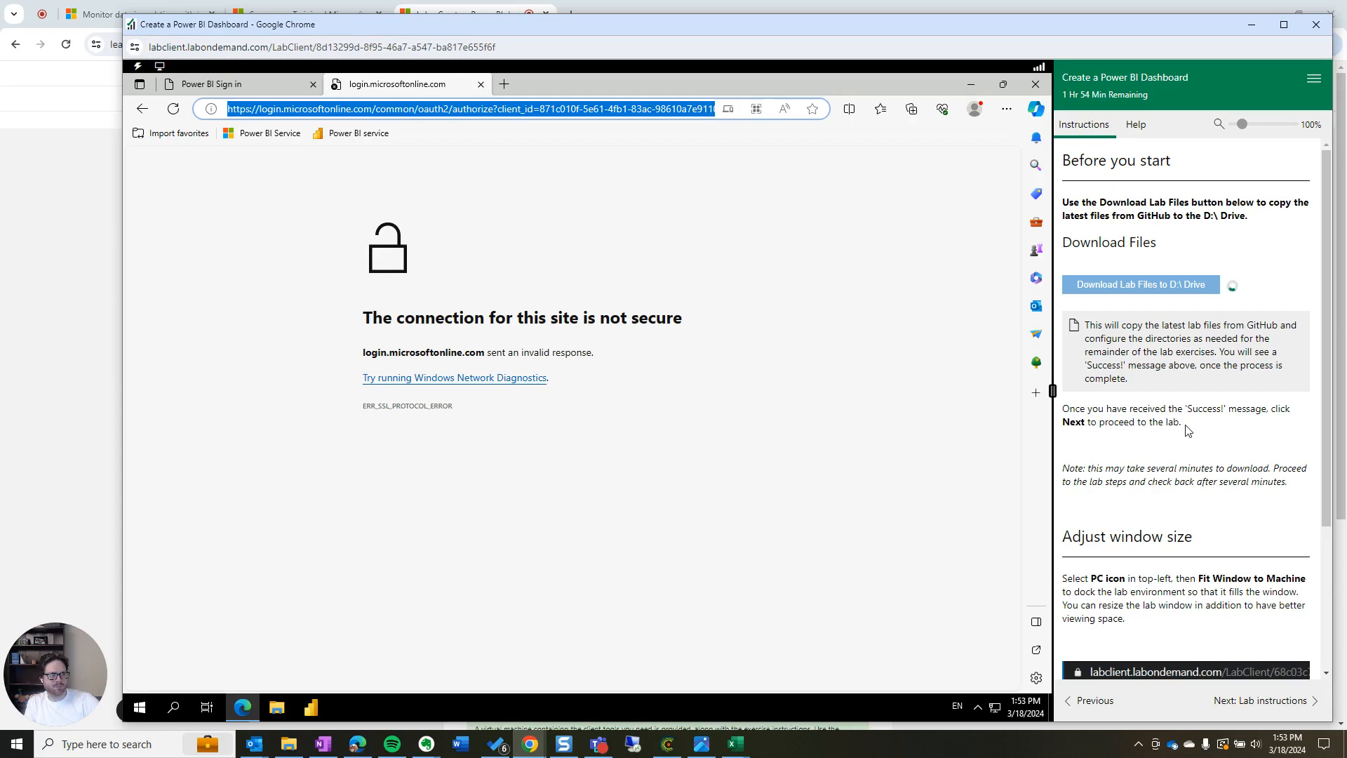
pyautogui.moveTo(1195, 427); pyautogui.dragTo(1061, 410)
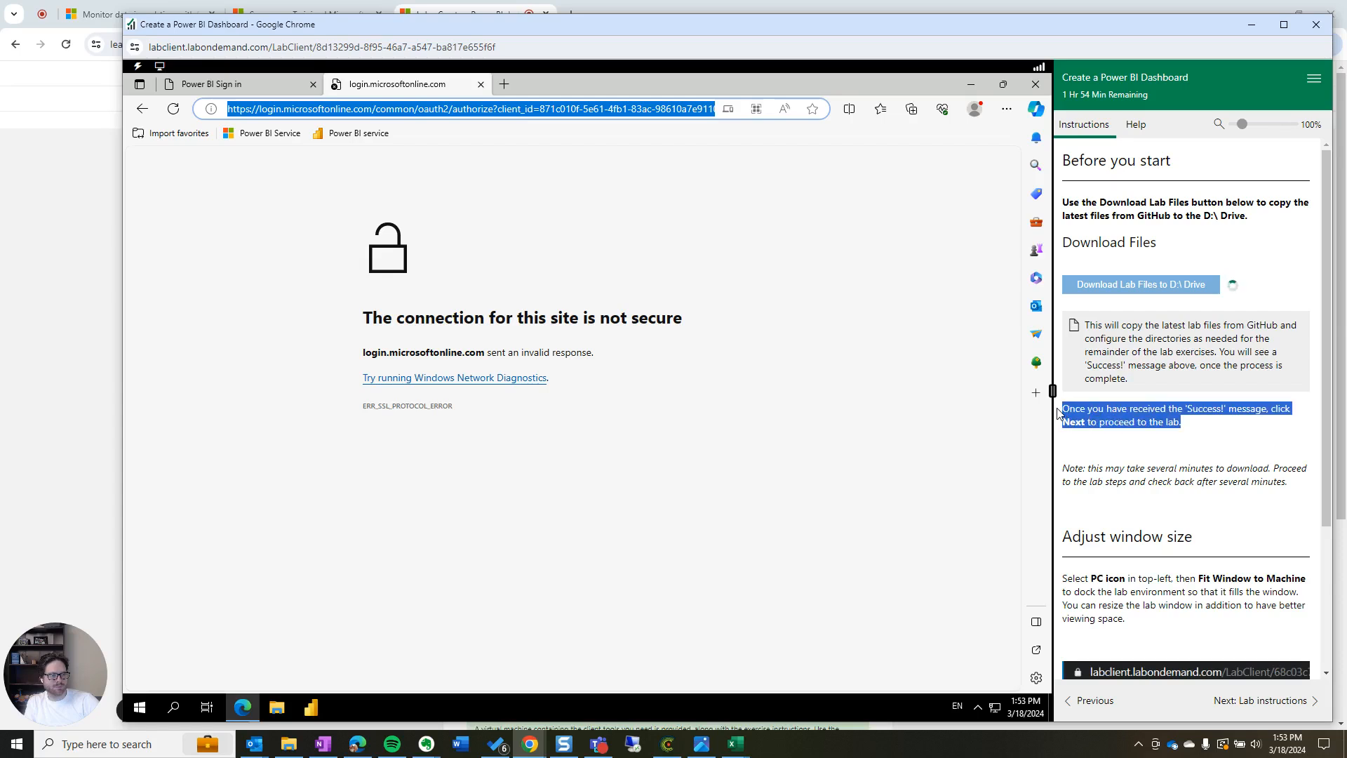
pyautogui.click(1111, 437)
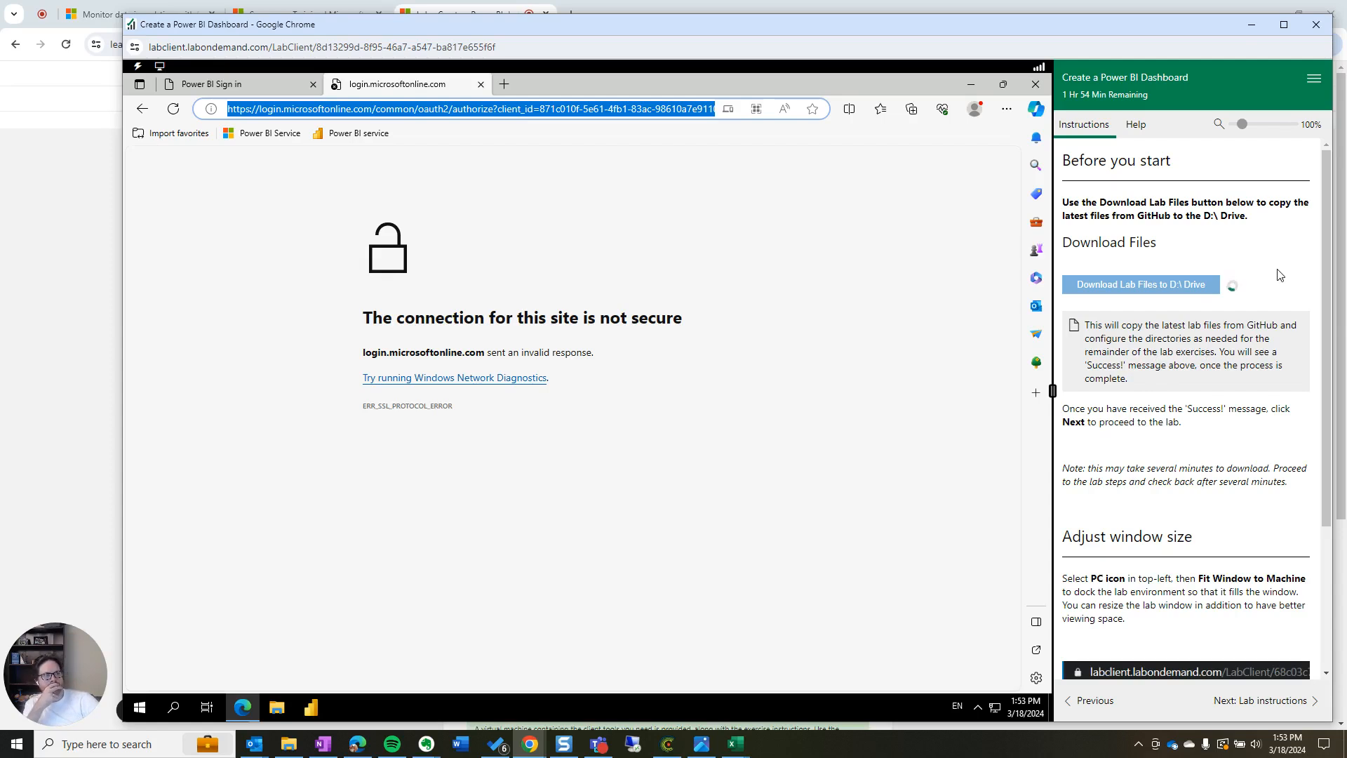
pyautogui.scroll(-2, 1206, 449)
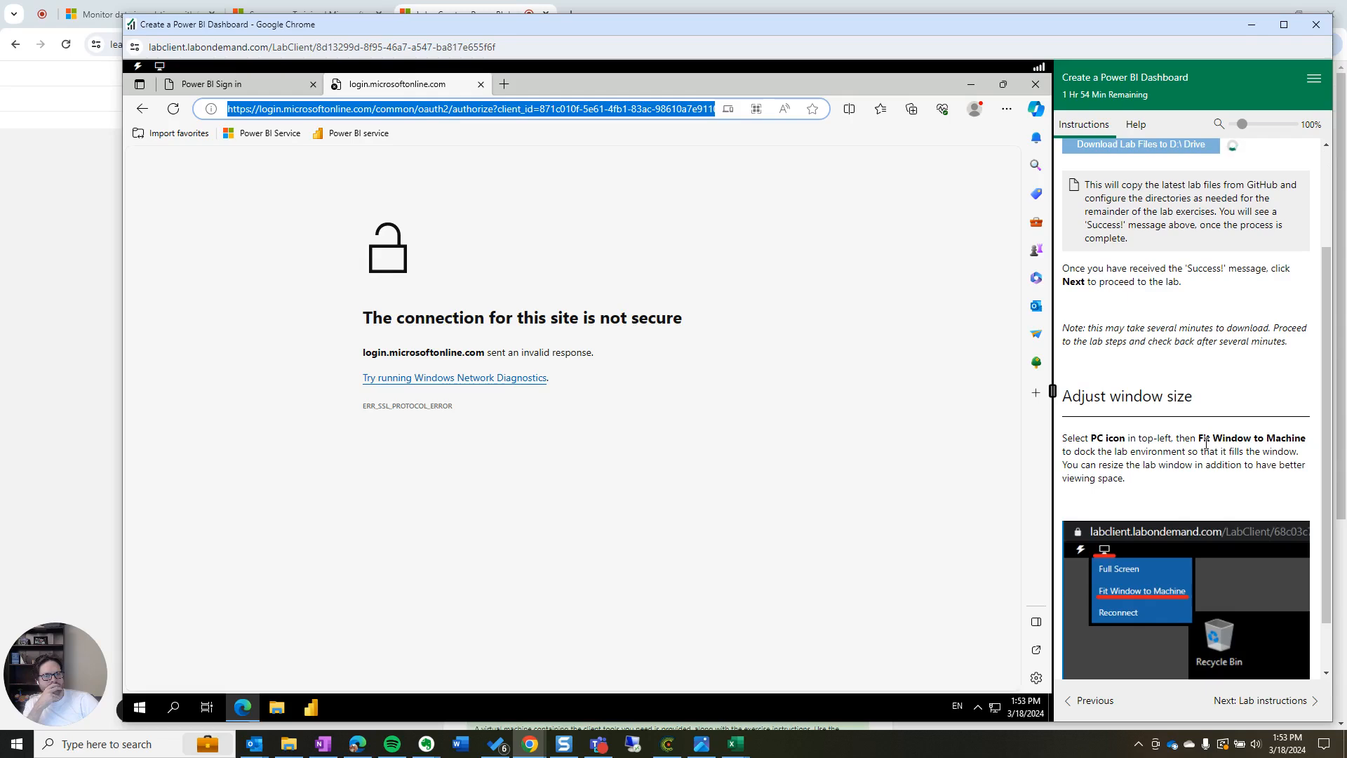
pyautogui.scroll(-1, 1205, 440)
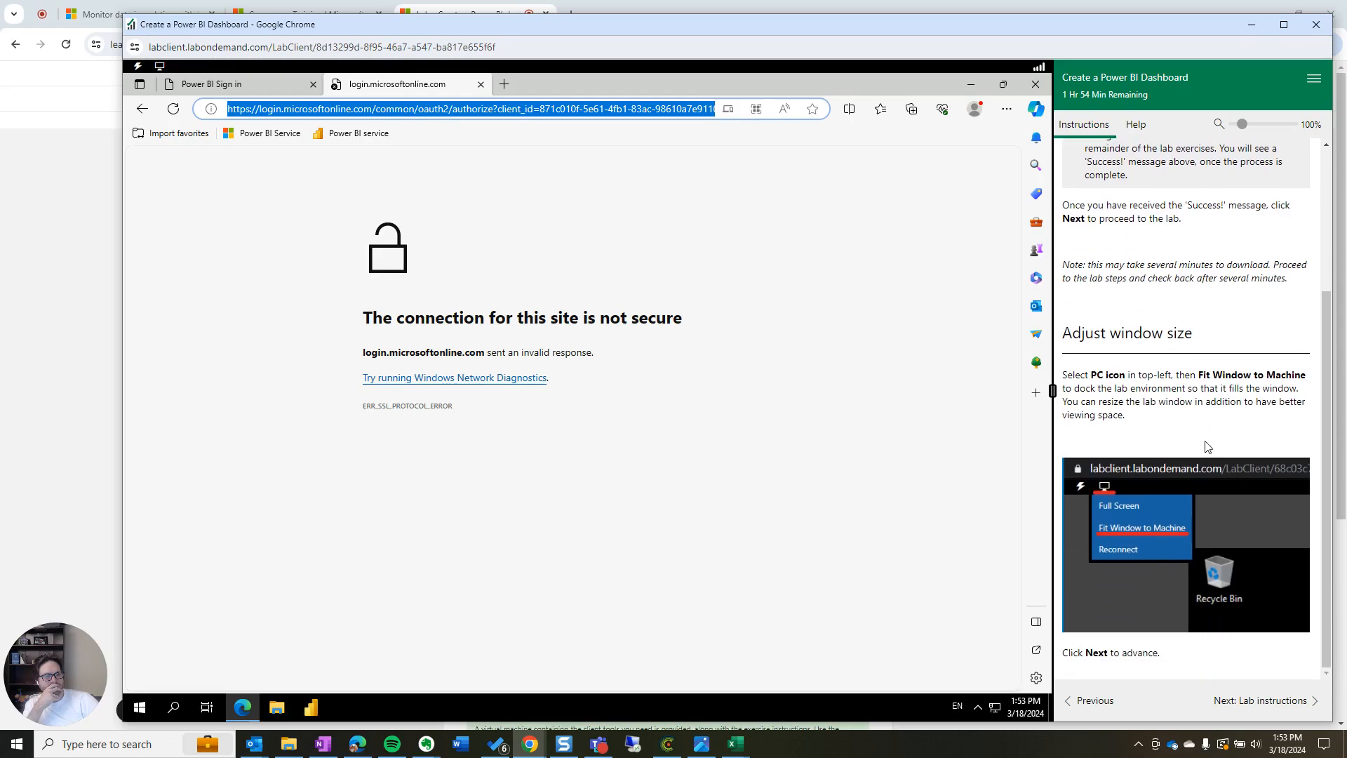
pyautogui.scroll(3, 1206, 447)
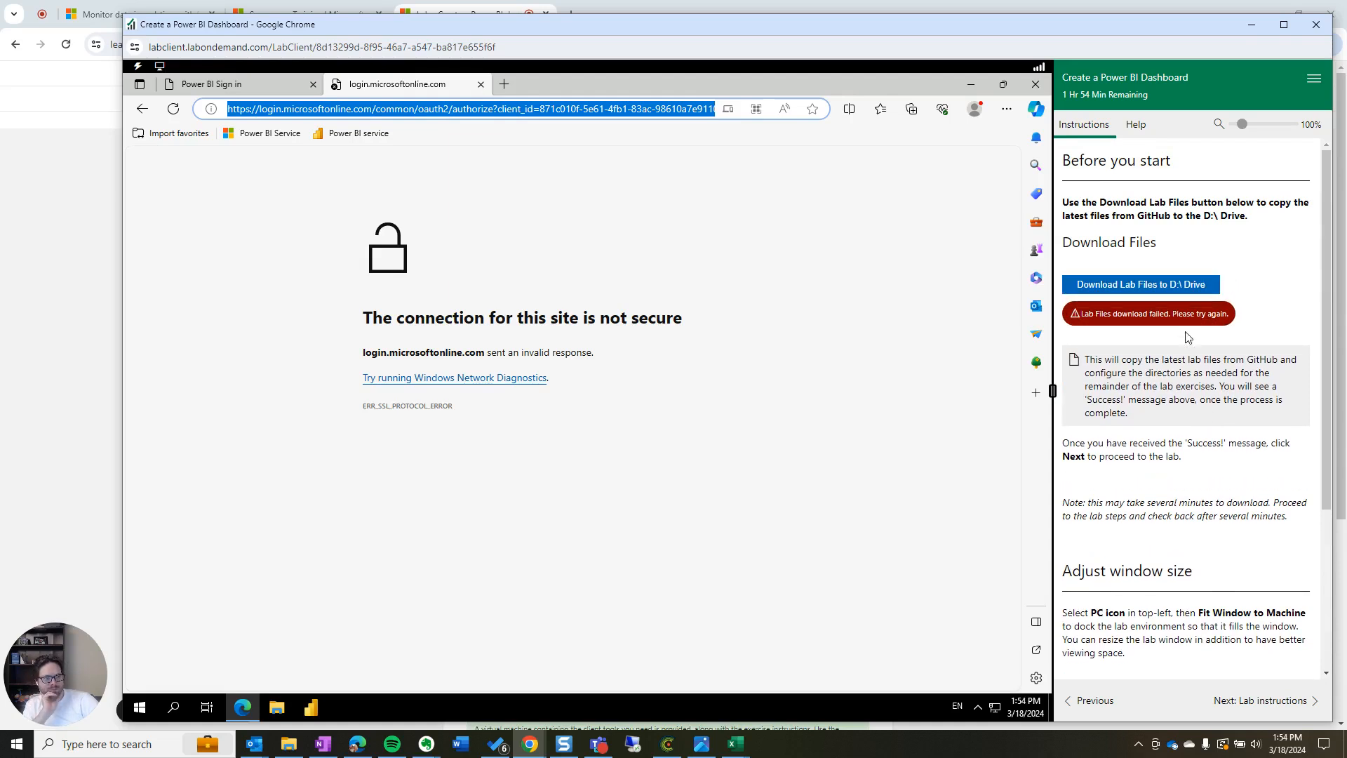
# Retry the failed download until it succeeds, then advance the guide to Lab instructions
pyautogui.click(1166, 283)
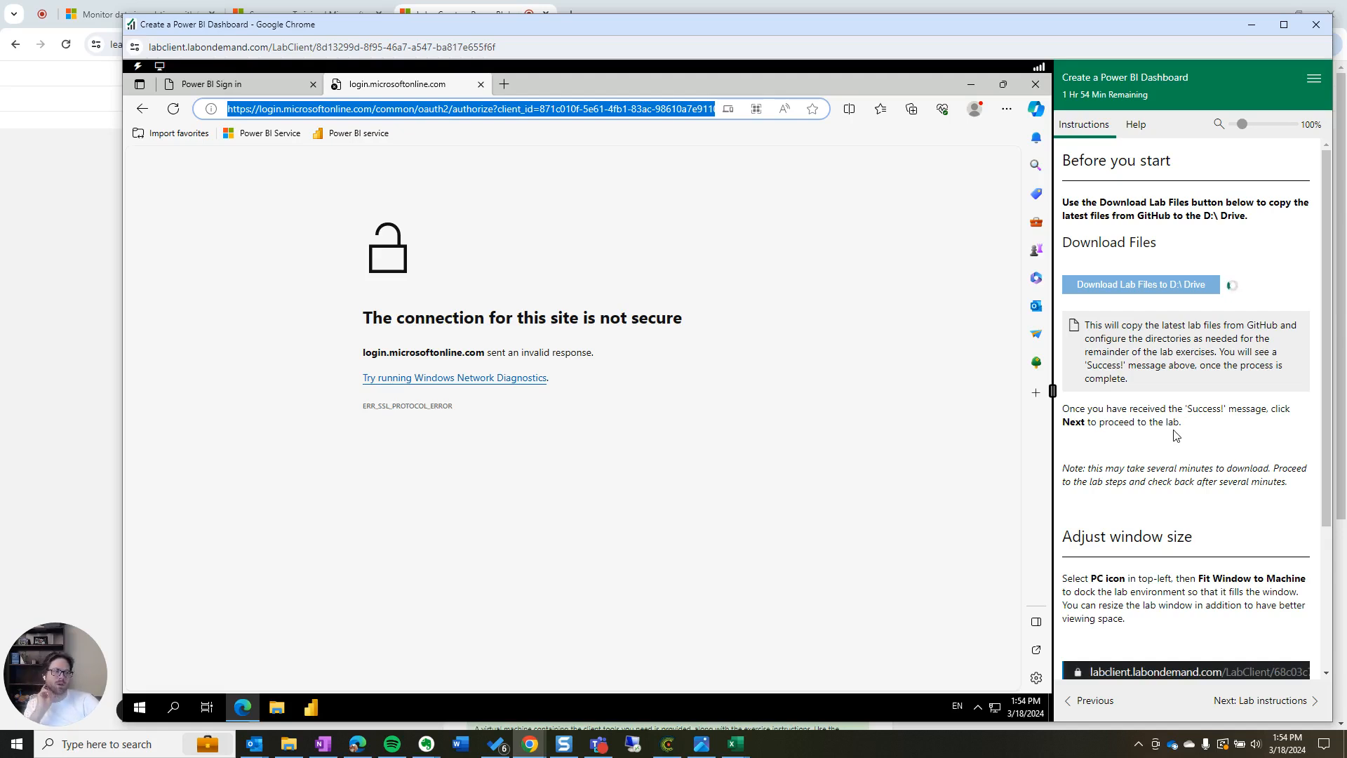
pyautogui.scroll(-3, 1197, 475)
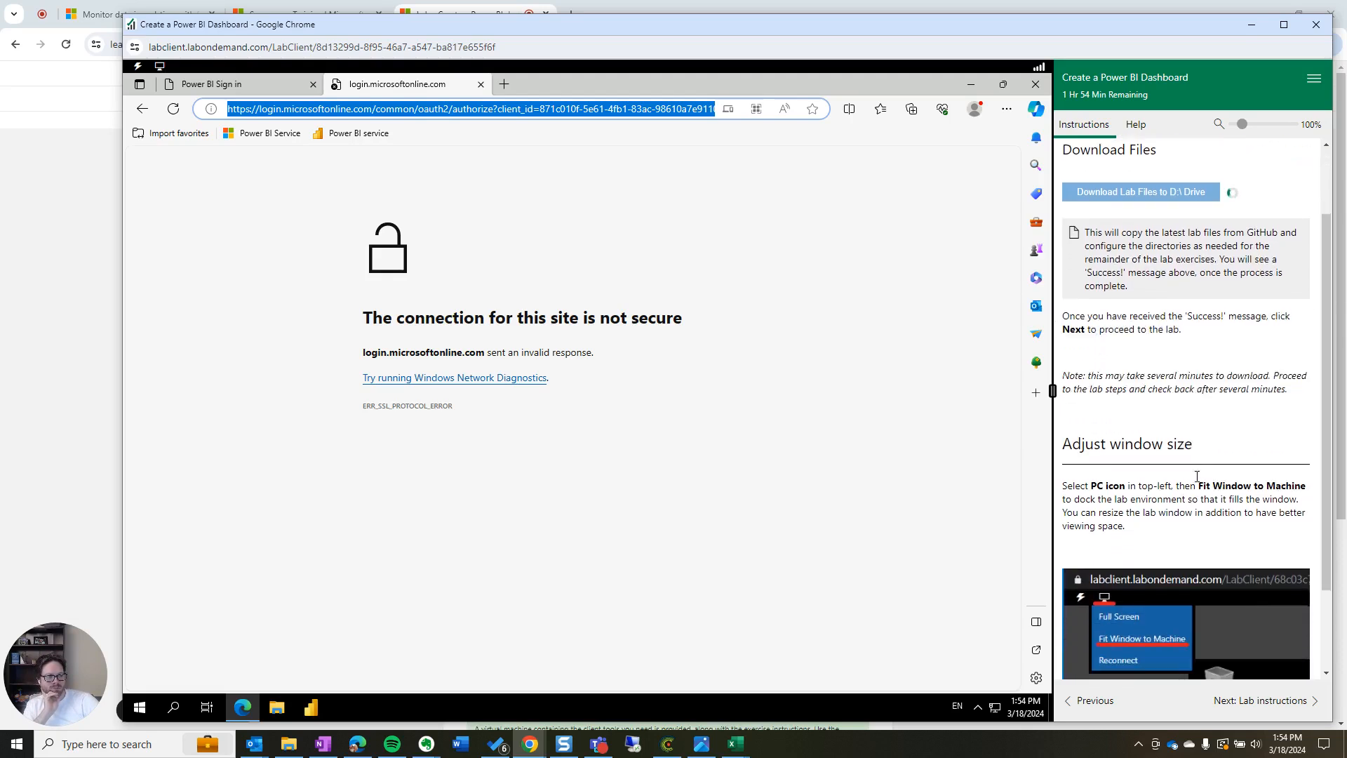
pyautogui.scroll(2, 1185, 412)
pyautogui.scroll(1, 1185, 412)
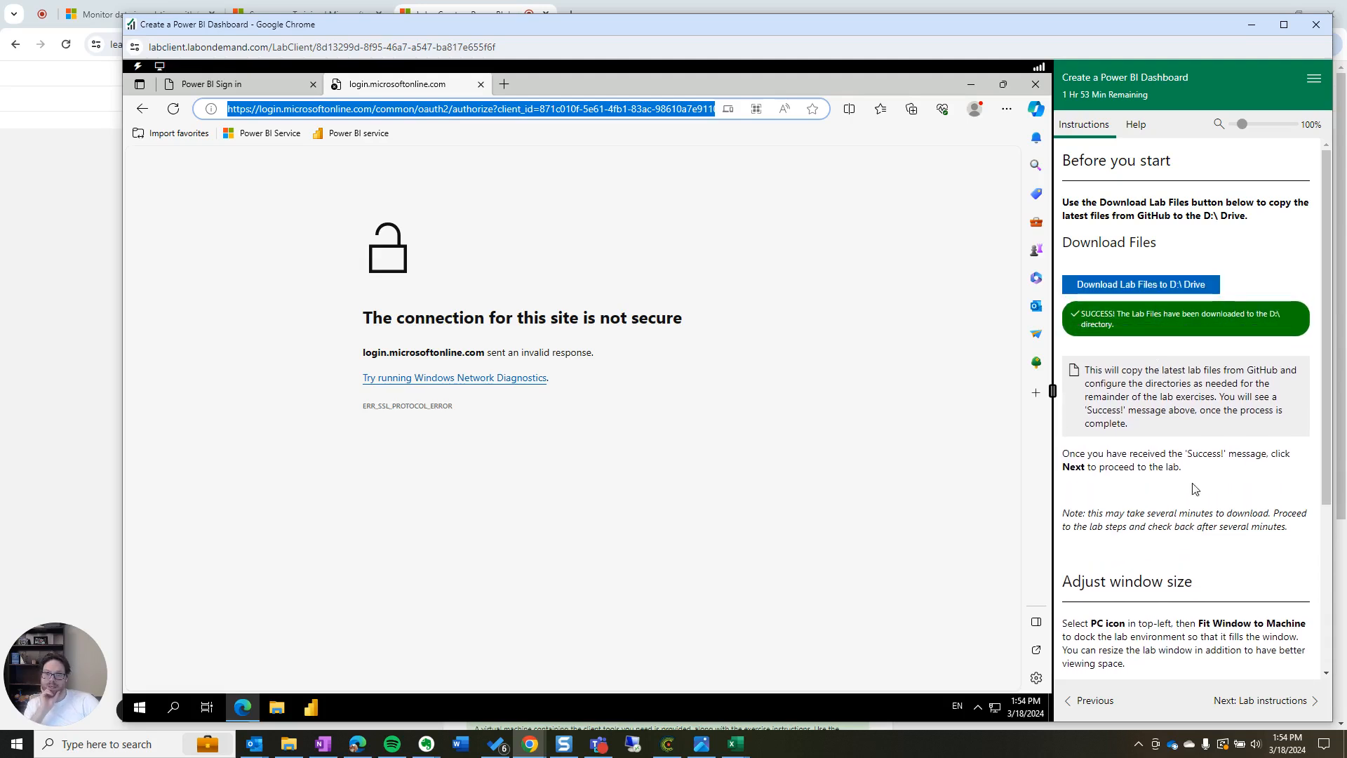
pyautogui.click(1278, 702)
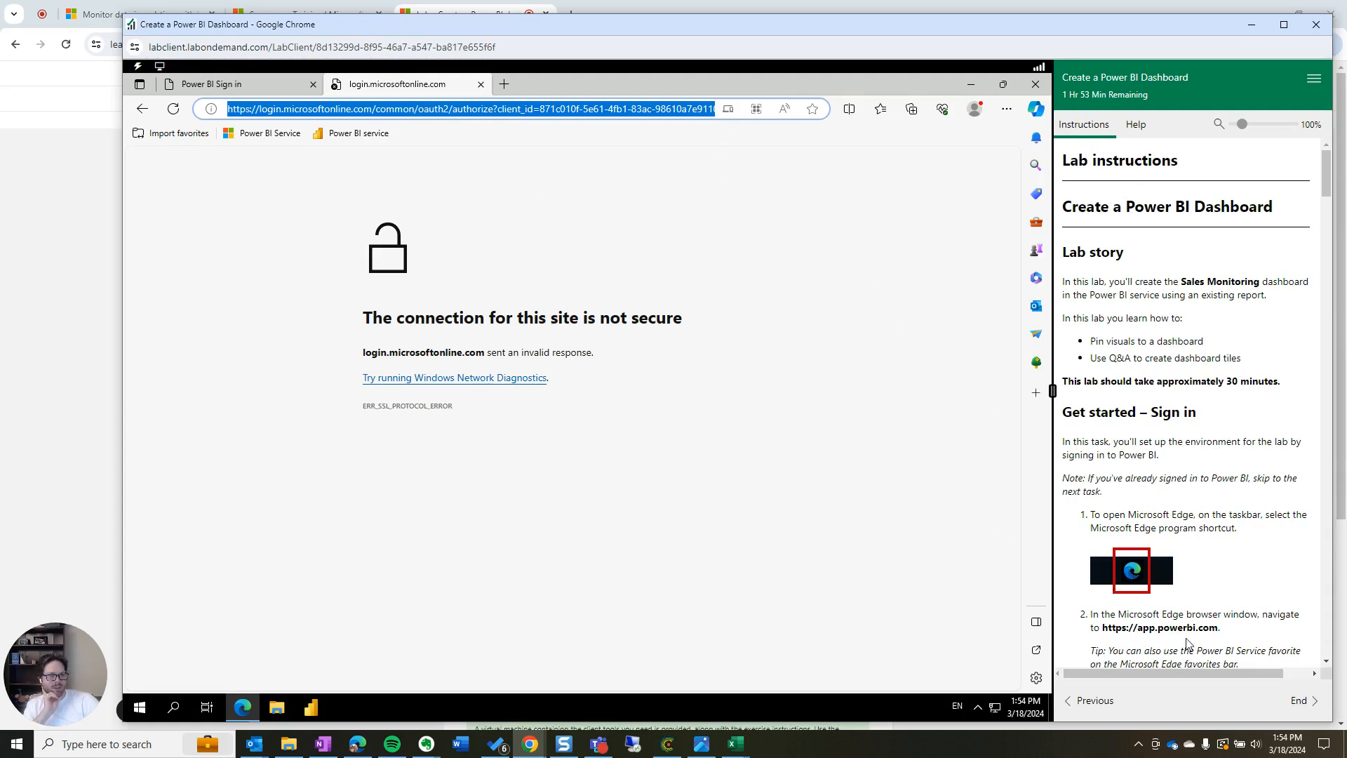
pyautogui.moveTo(1219, 627); pyautogui.dragTo(1108, 629)
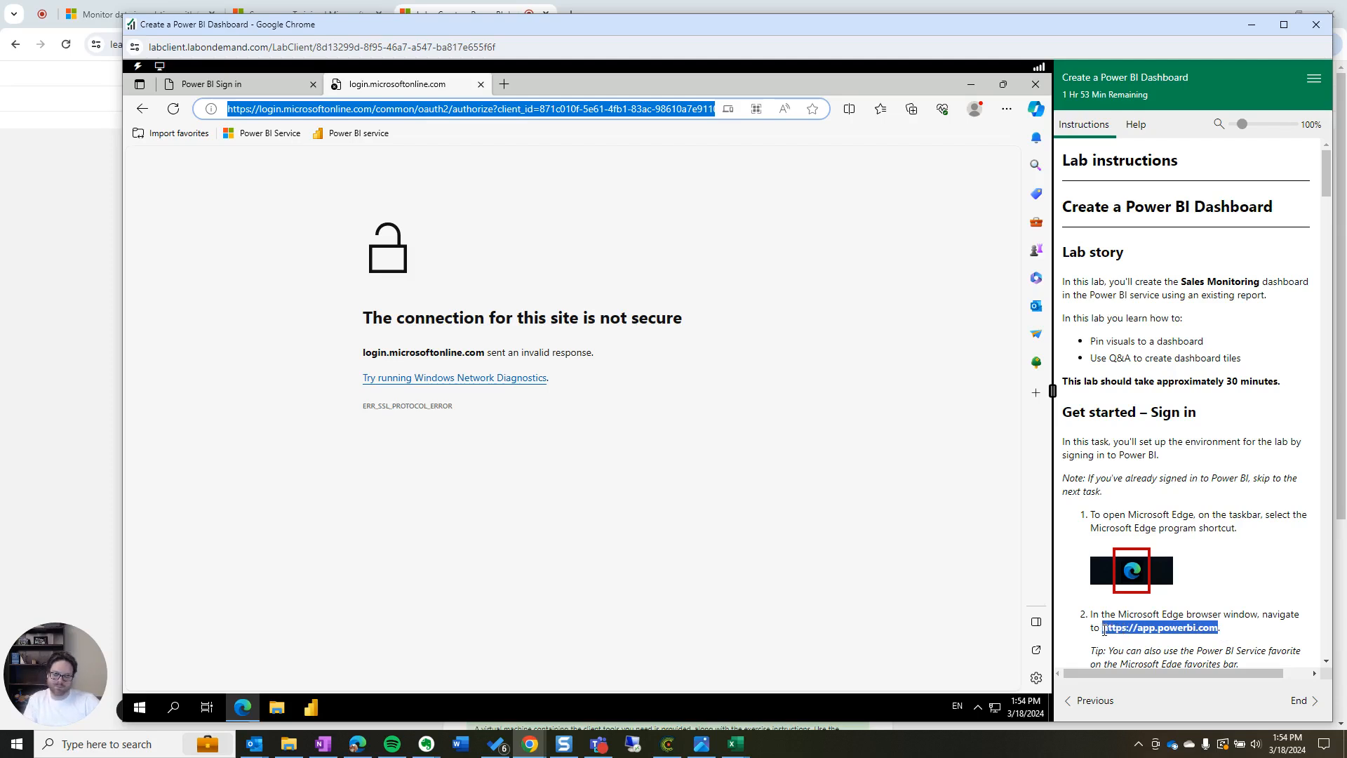
pyautogui.click(337, 113)
pyautogui.hotkey('ctrl', 'a')
pyautogui.write('https://app.powerbi.com')
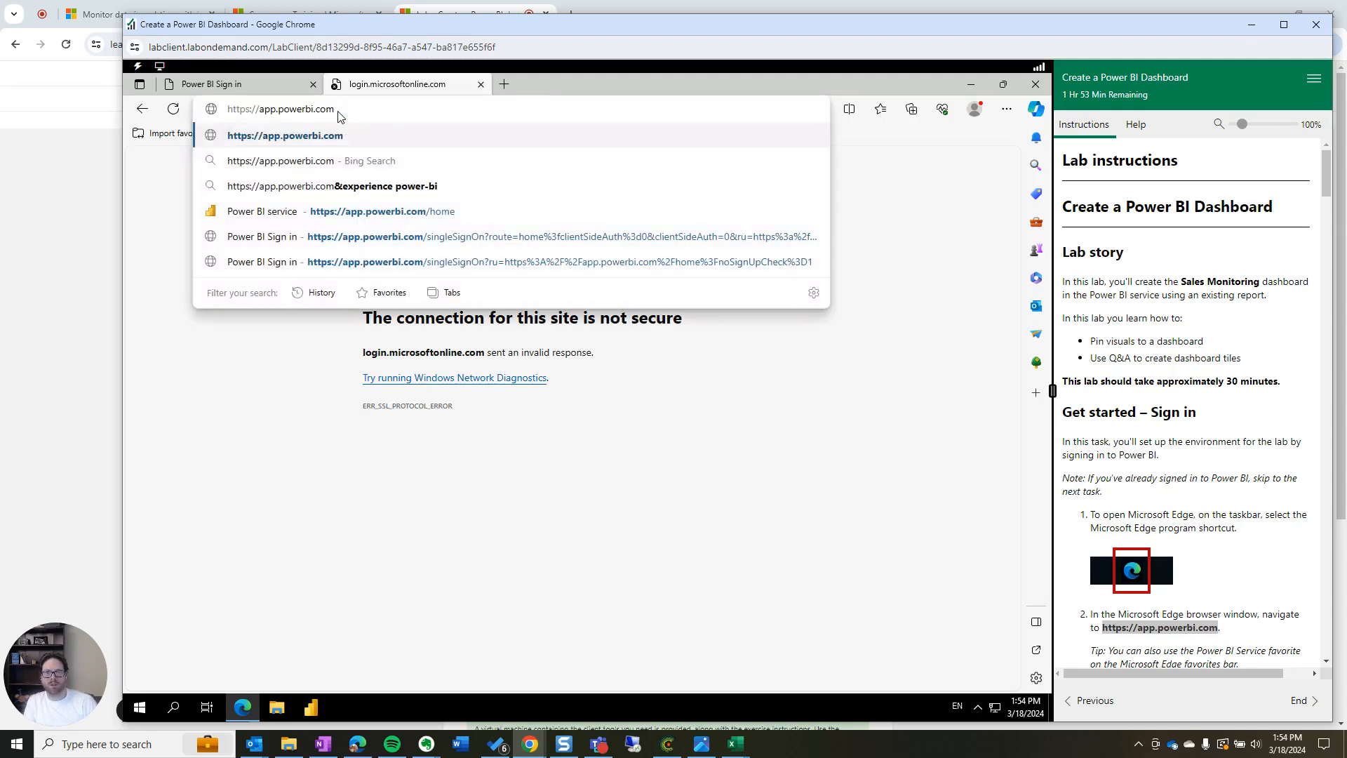
pyautogui.press('Return')
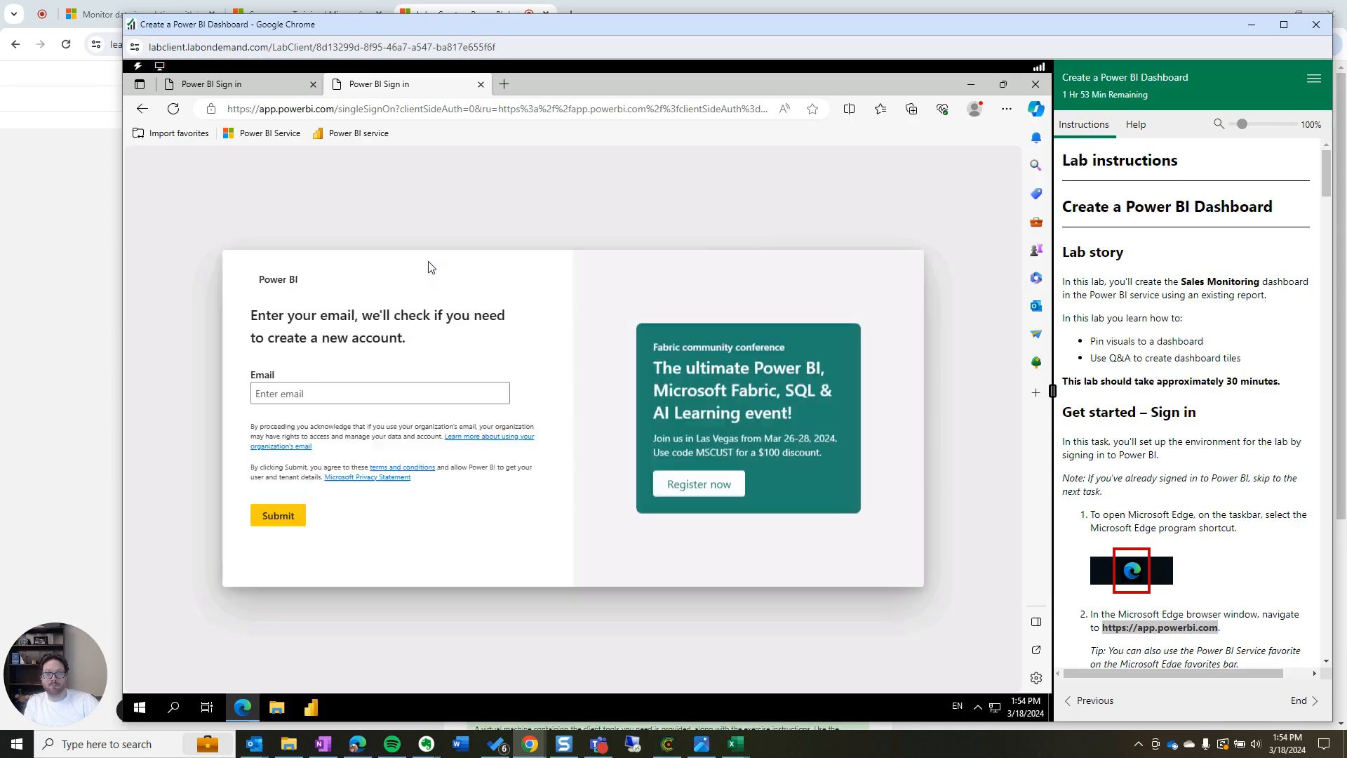
# Enter the account e-mail in the Email box and submit it again
pyautogui.click(358, 389)
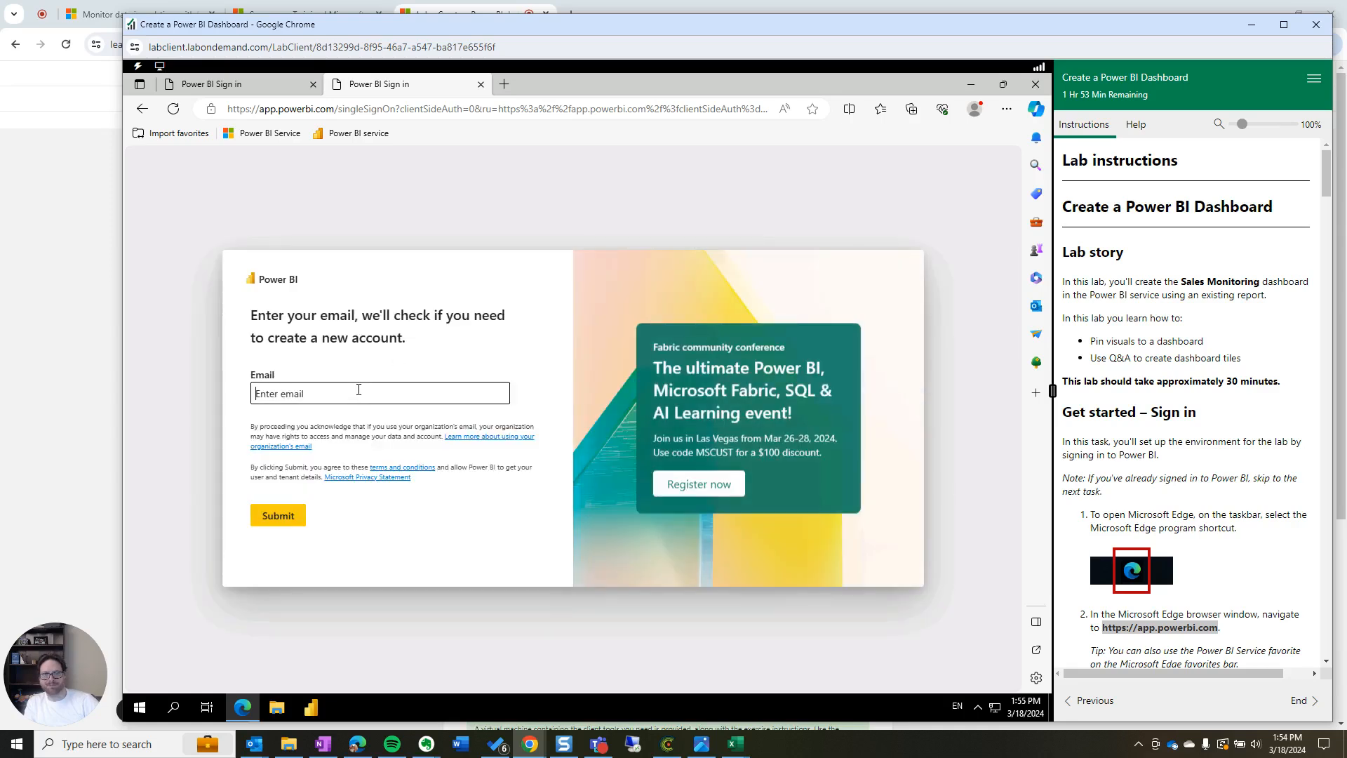
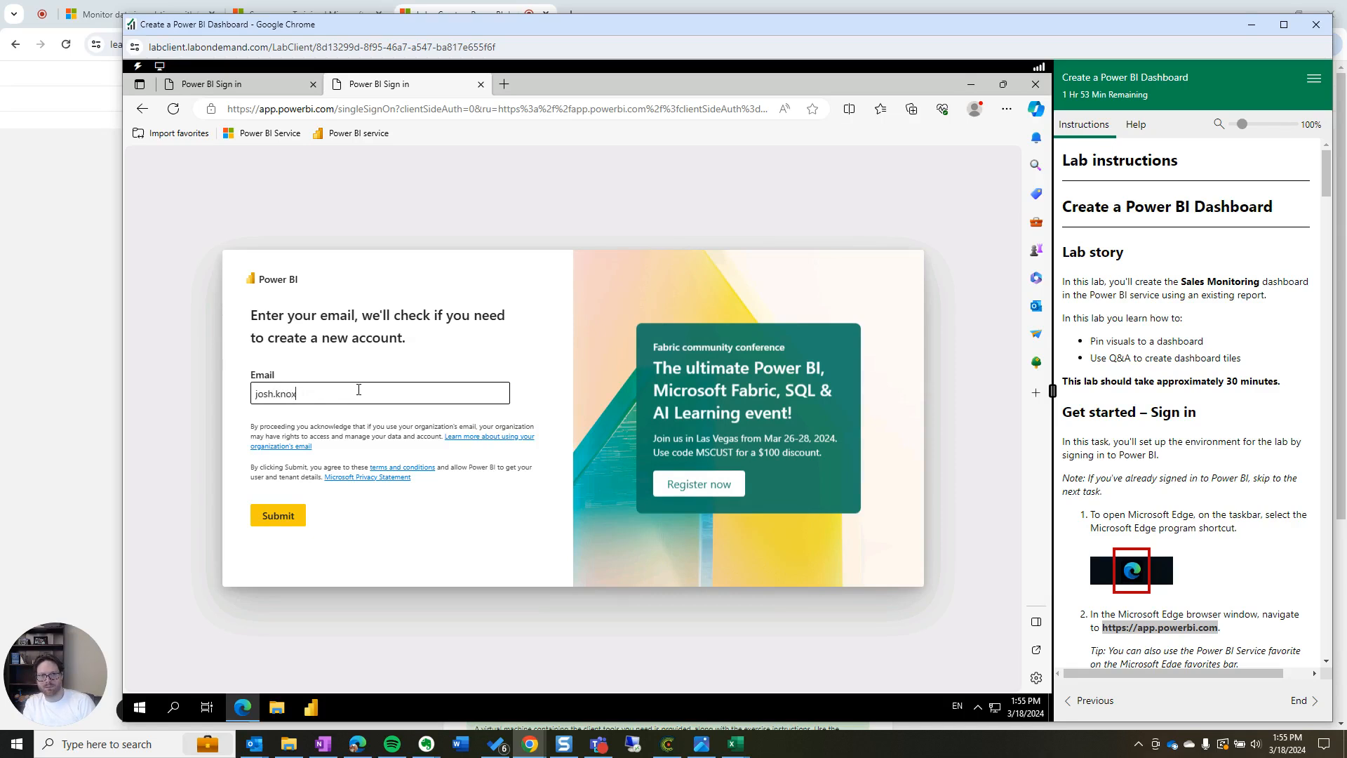
pyautogui.click(283, 524)
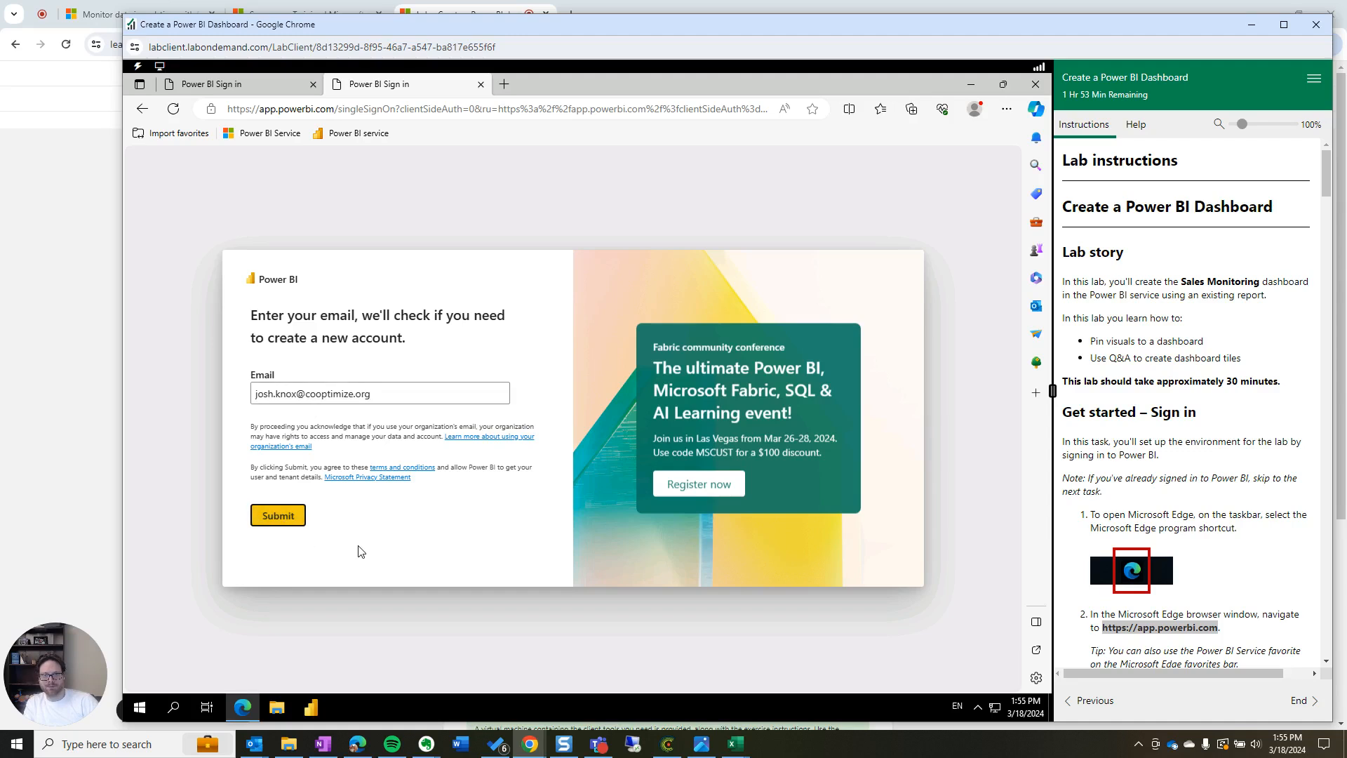
pyautogui.click(287, 518)
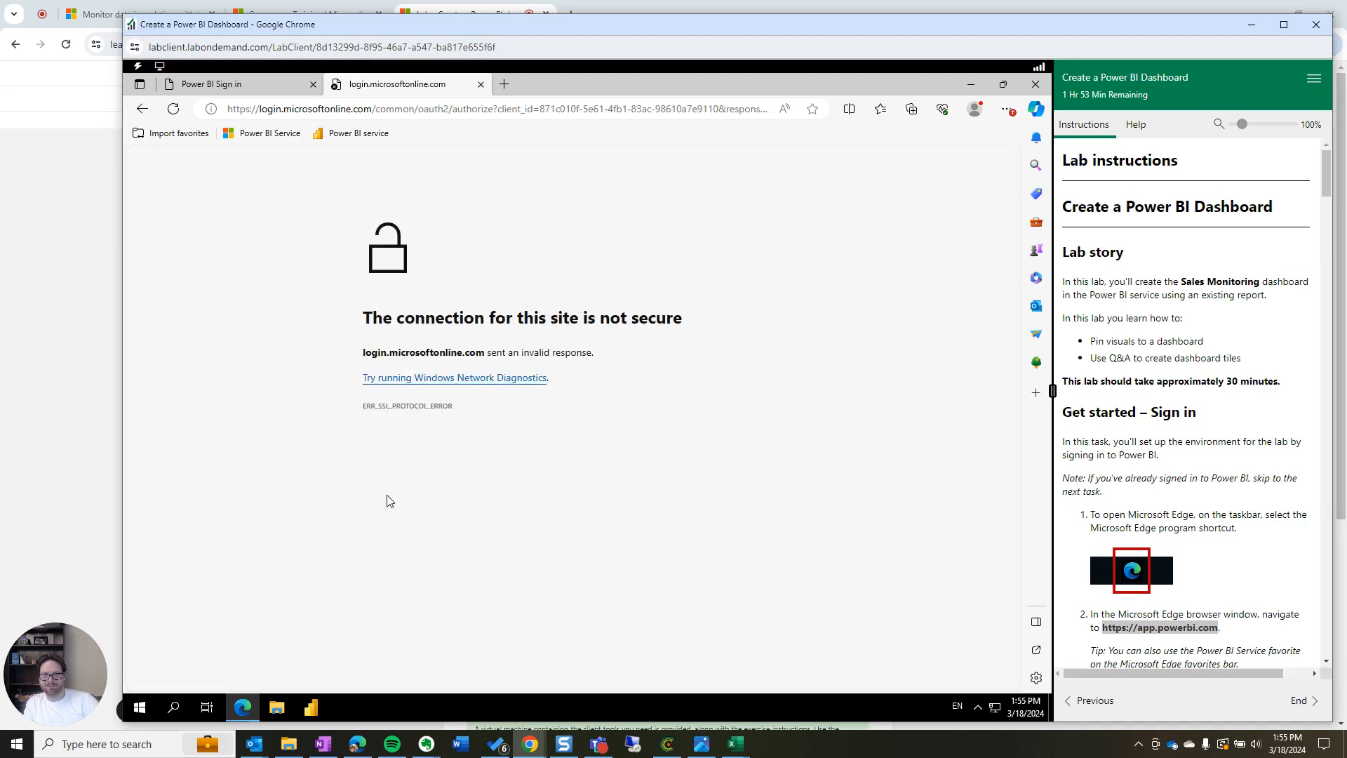
# Launch Power BI Desktop from the taskbar and mark the sign-in step in the instructions
pyautogui.scroll(-5, 1197, 475)
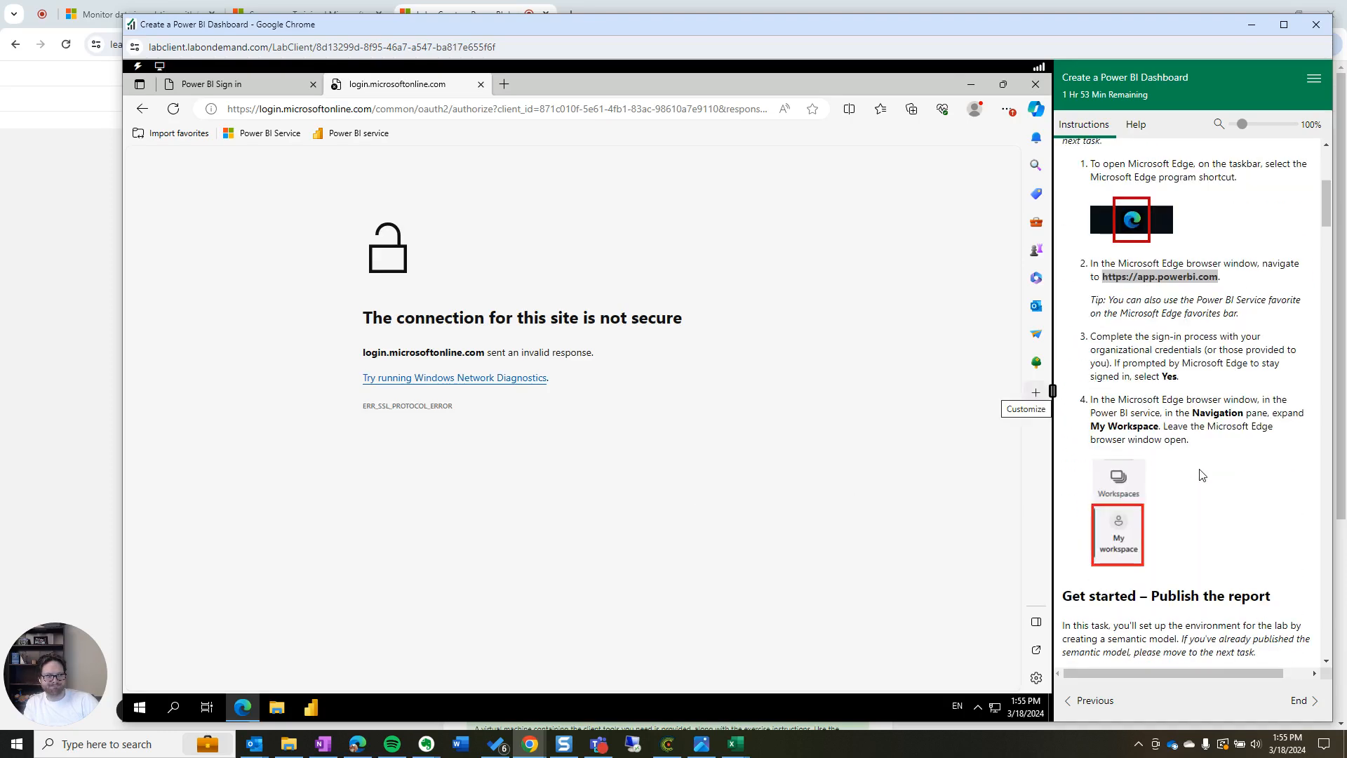
pyautogui.scroll(2, 1196, 551)
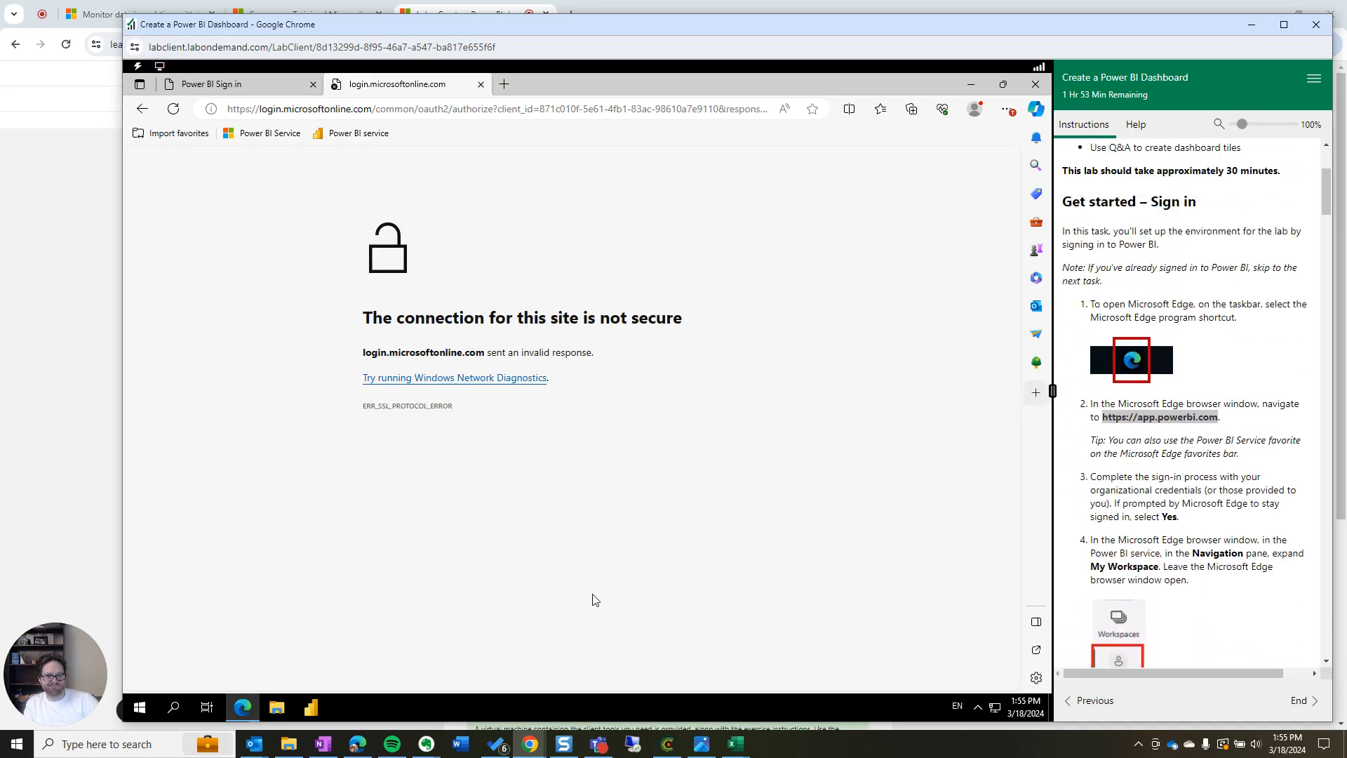
pyautogui.click(313, 704)
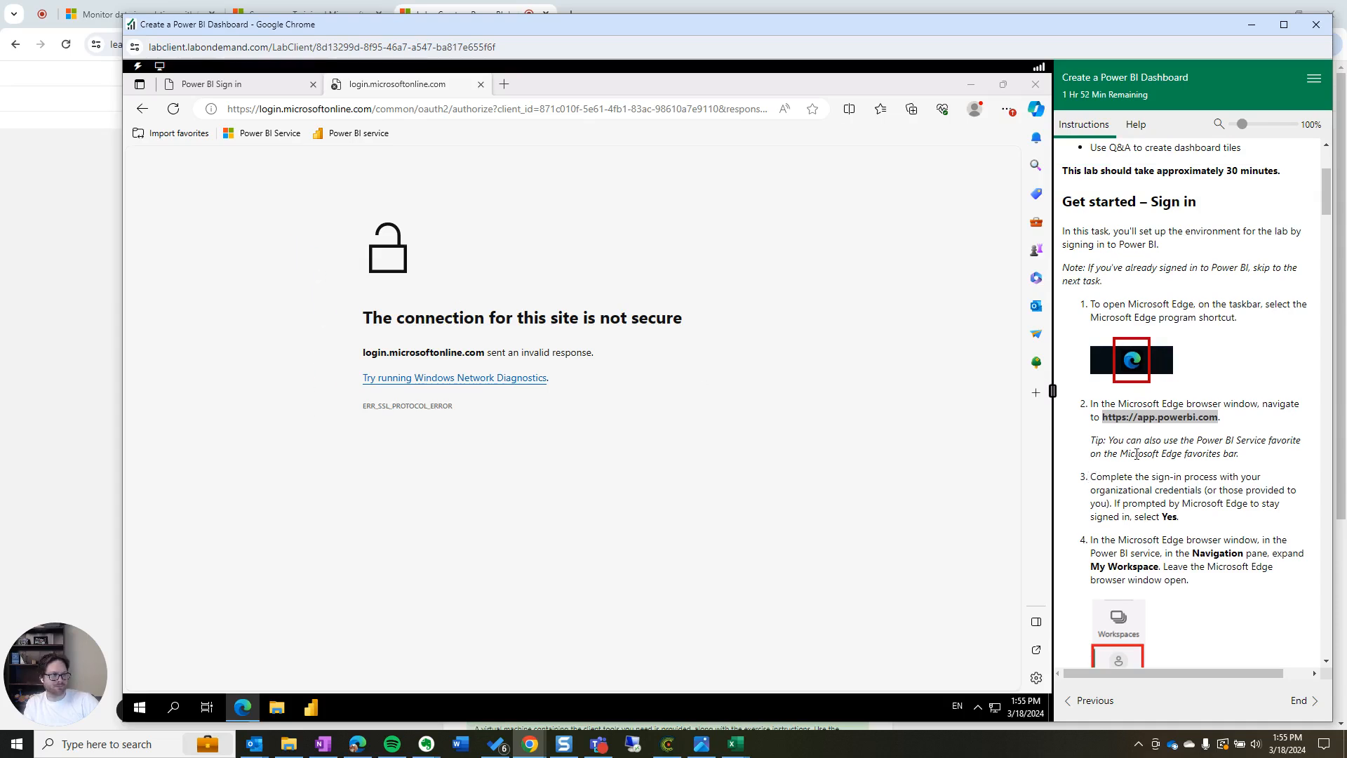
pyautogui.moveTo(1184, 523); pyautogui.dragTo(1089, 483)
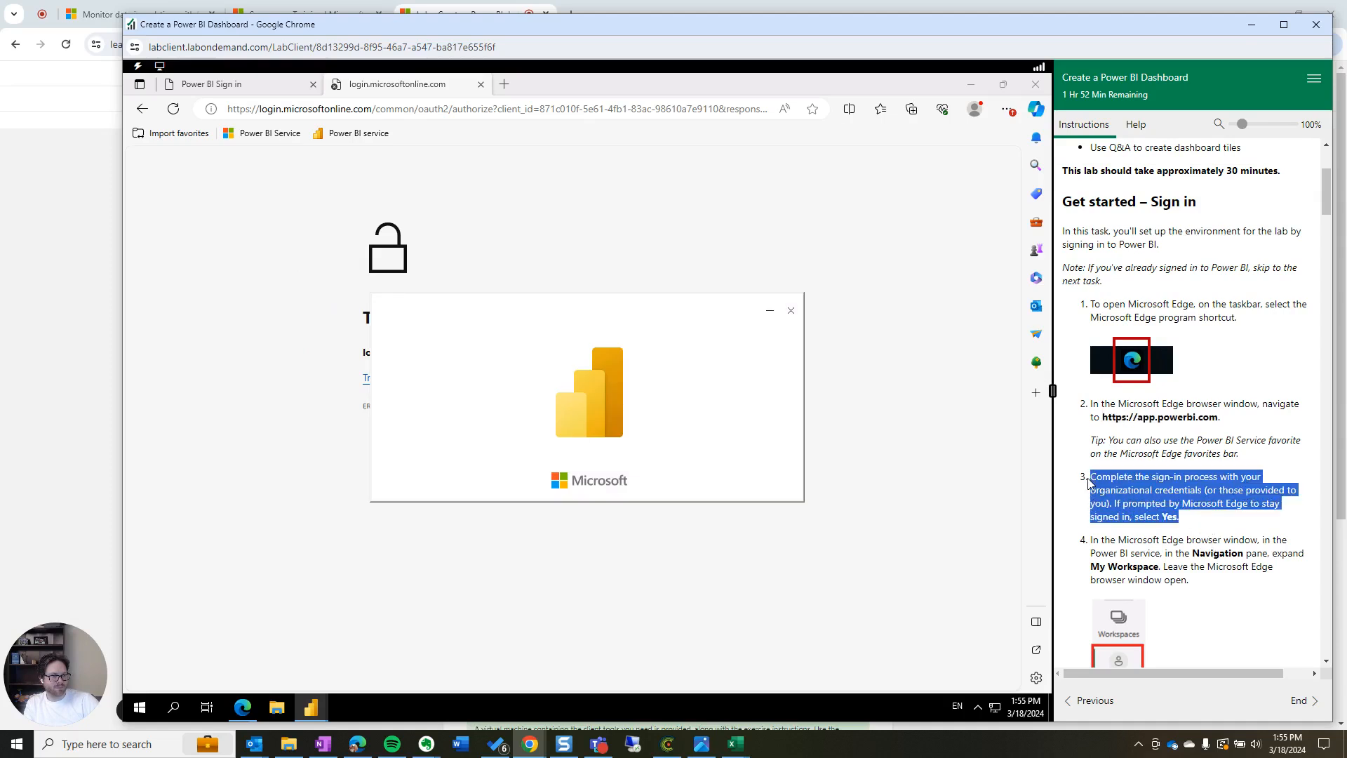
# Back in Edge, set up a new personal browser profile from the profile menu
pyautogui.click(925, 302)
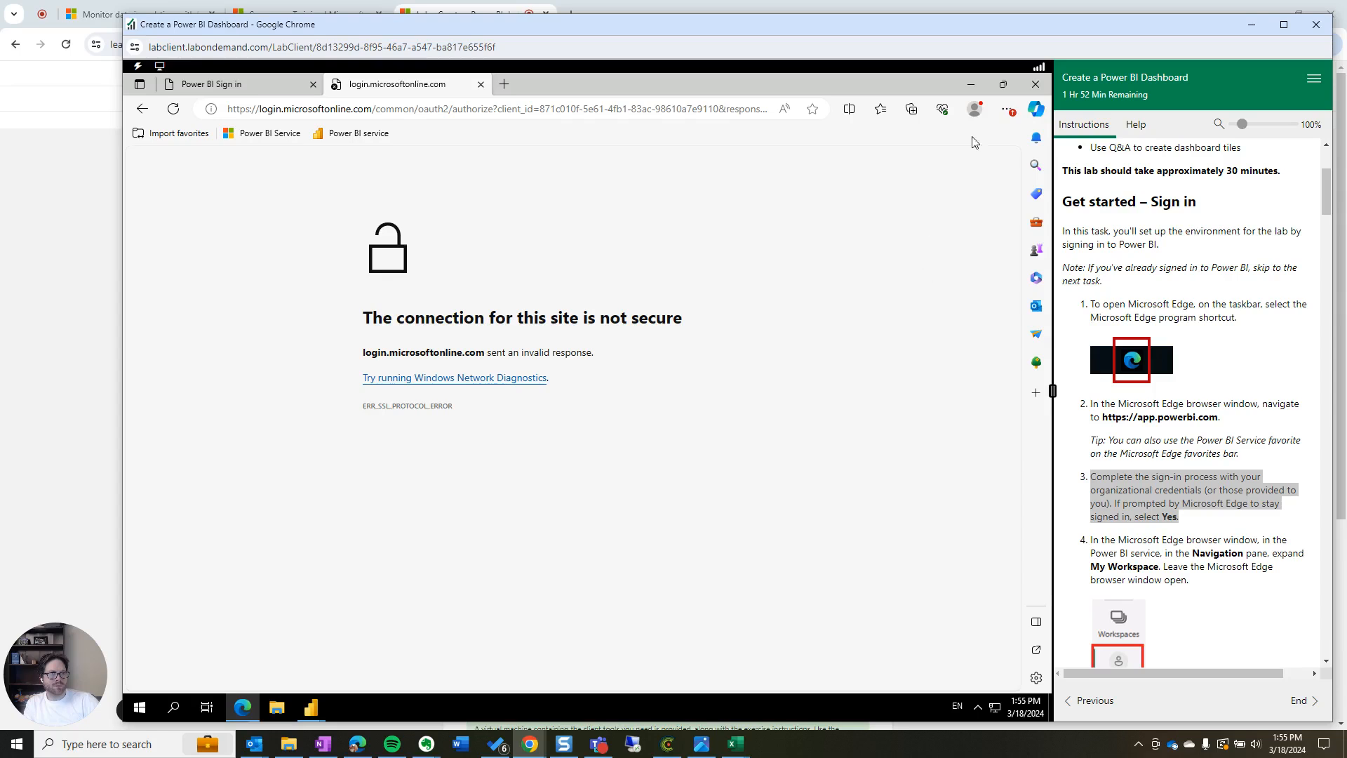
pyautogui.click(974, 110)
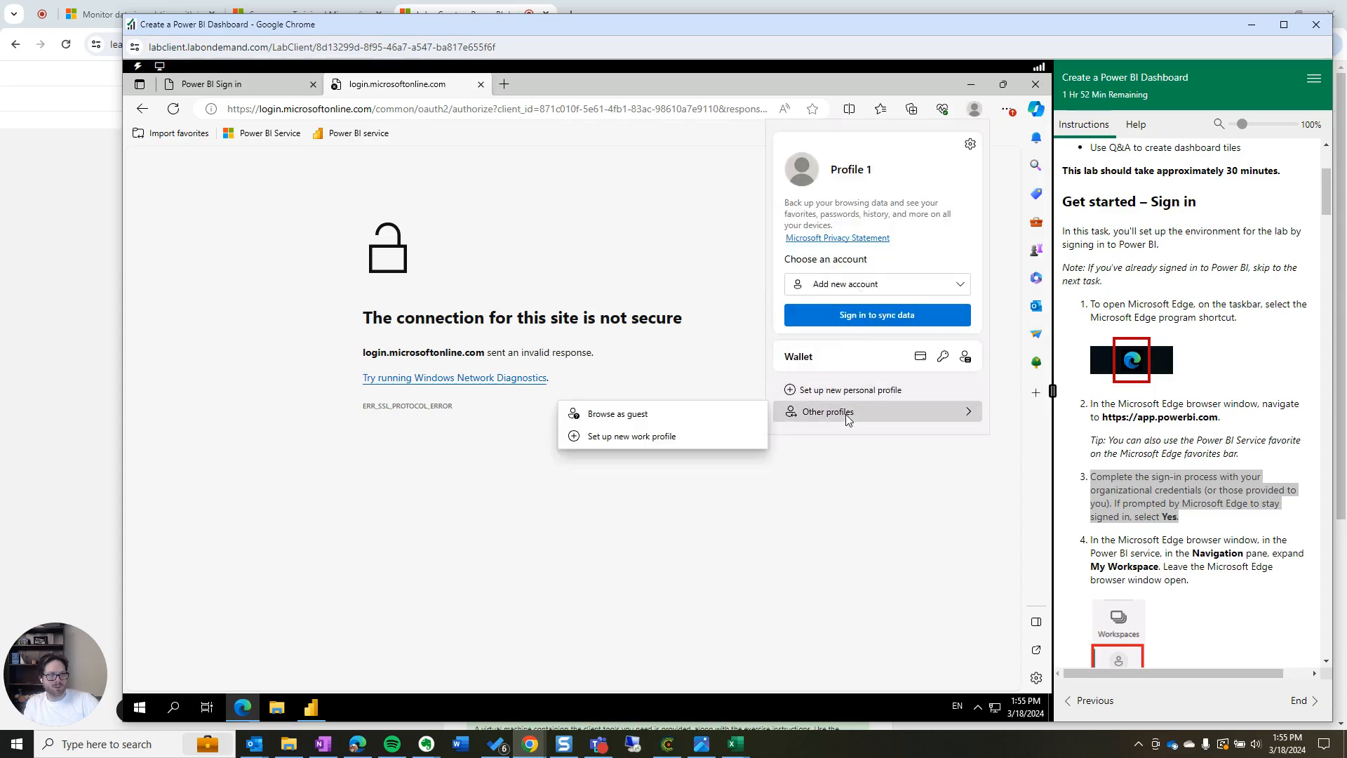
pyautogui.click(848, 393)
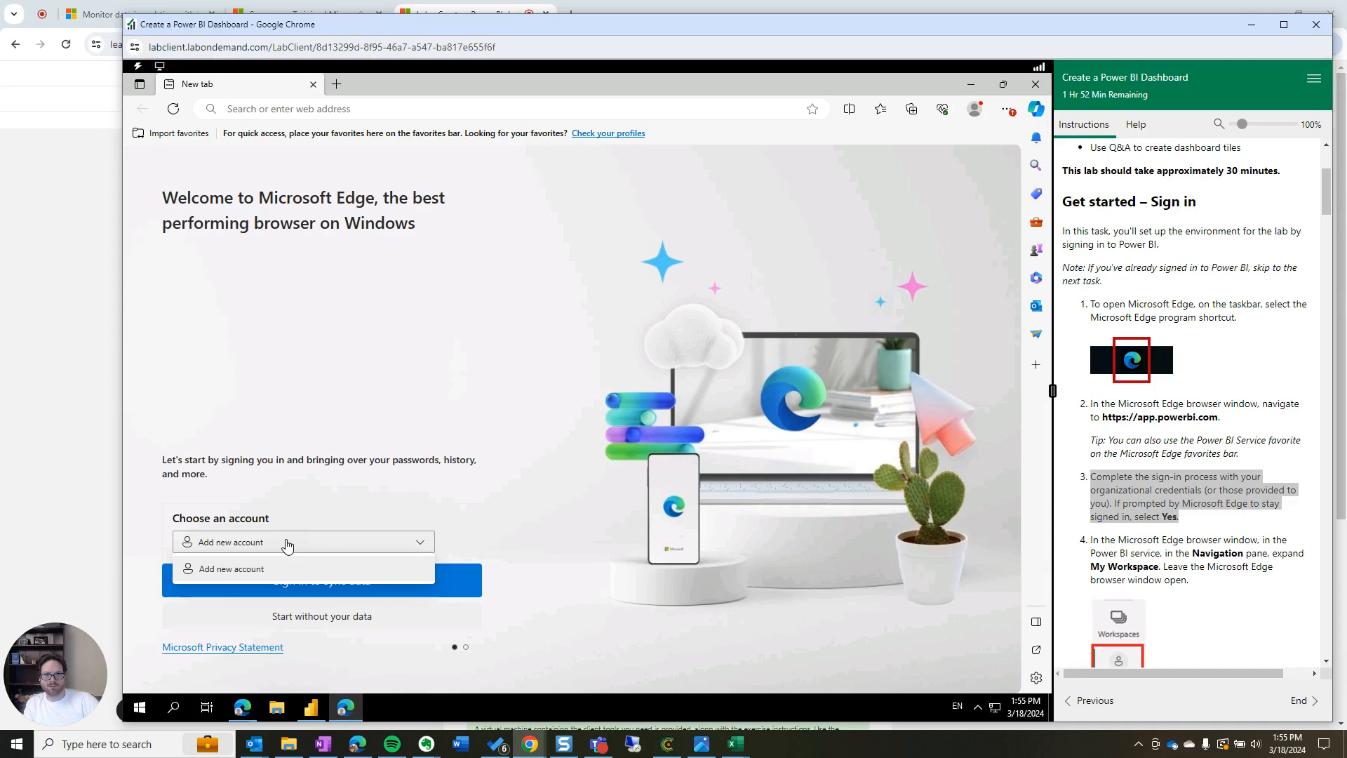
# Start the new Edge profile without data, skip Rewards and theme setup, and open its Profiles settings
pyautogui.click(315, 620)
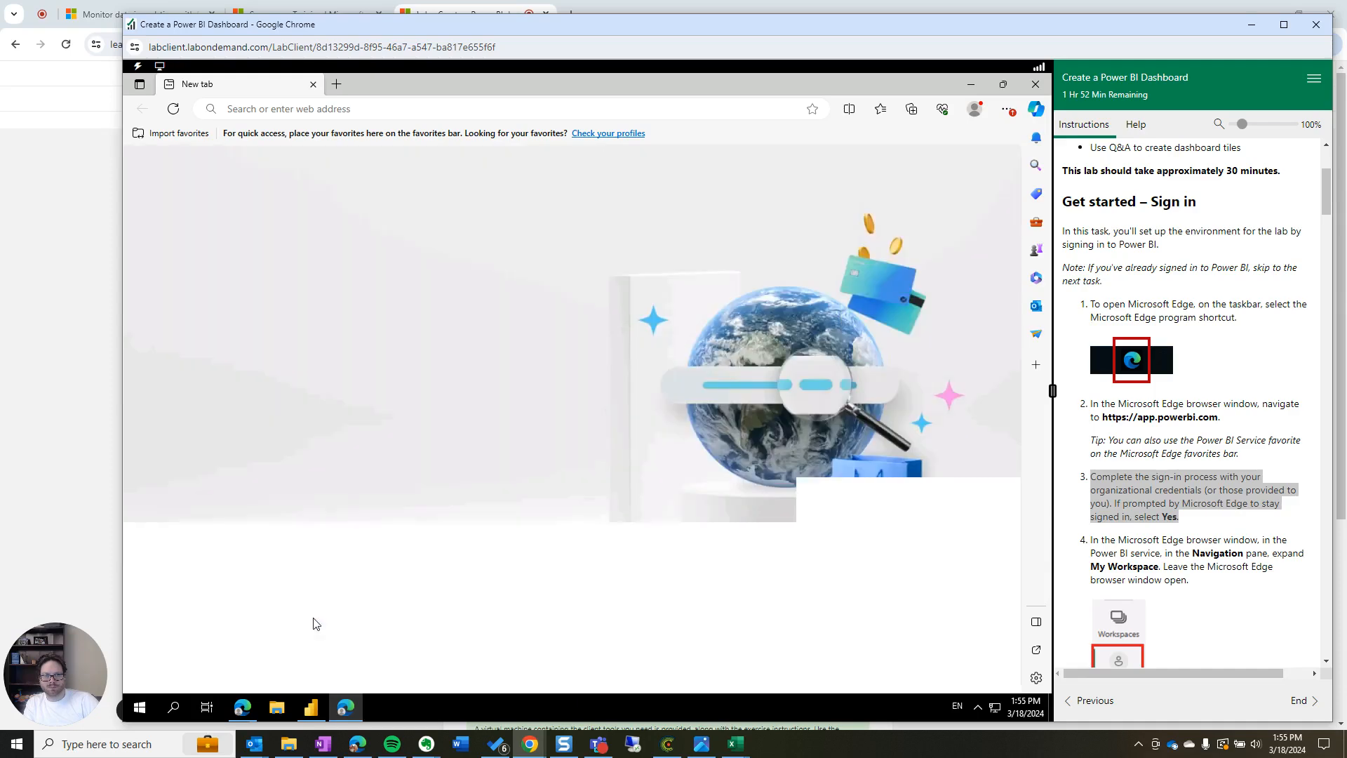
pyautogui.click(232, 617)
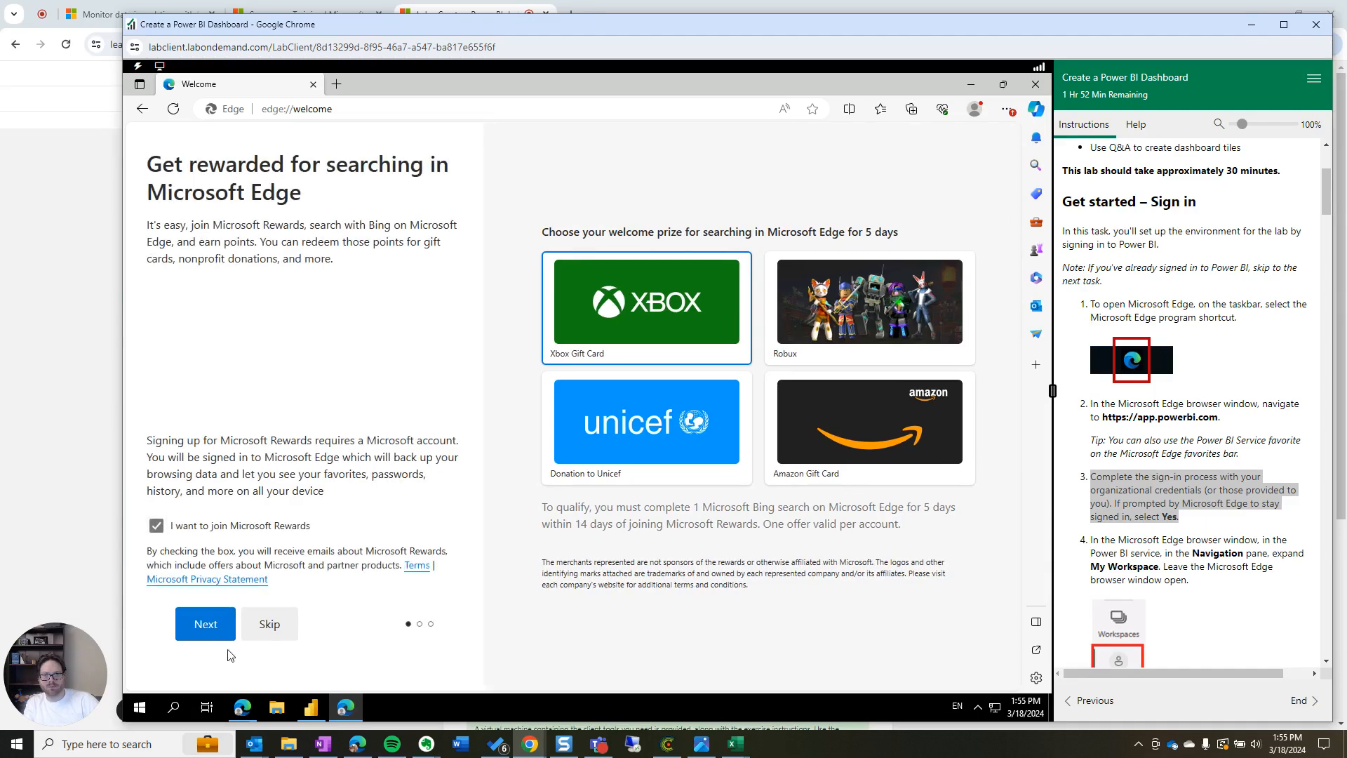
pyautogui.click(267, 626)
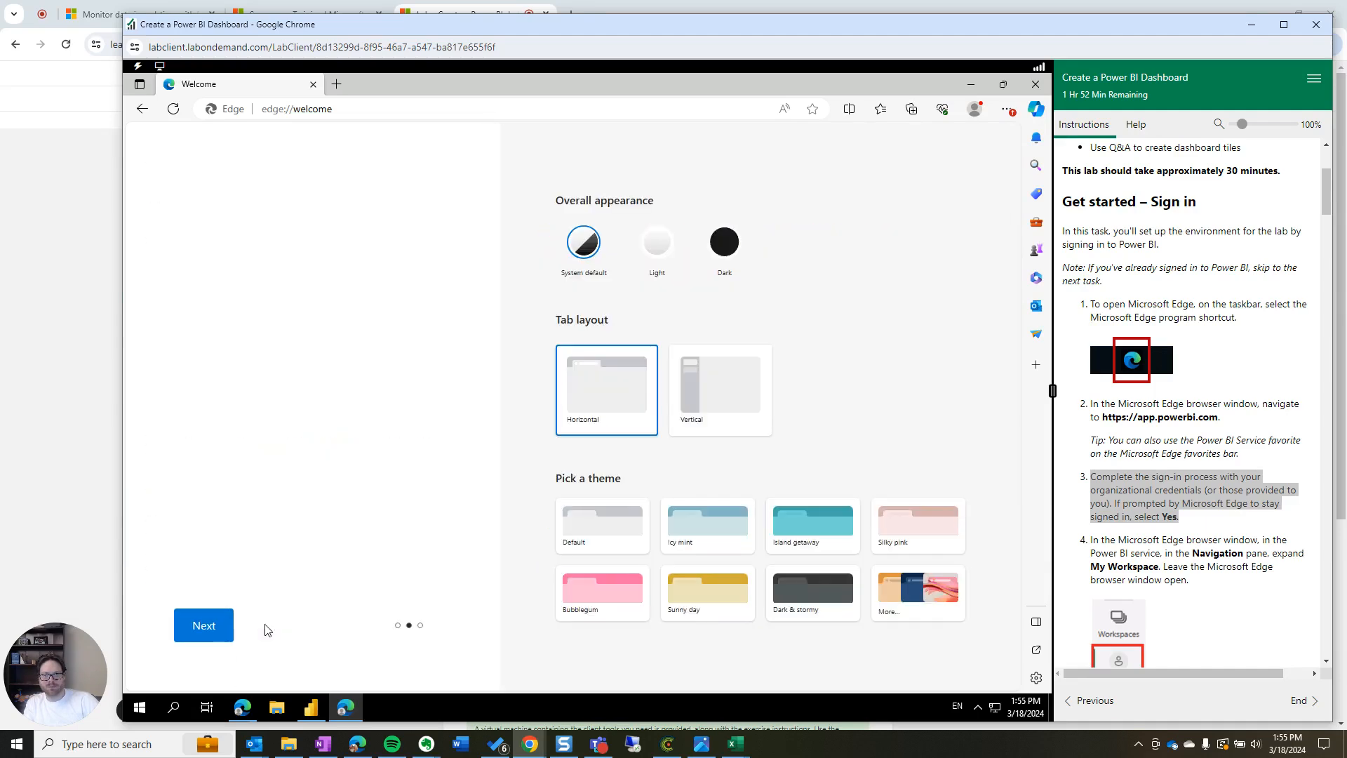
pyautogui.click(210, 624)
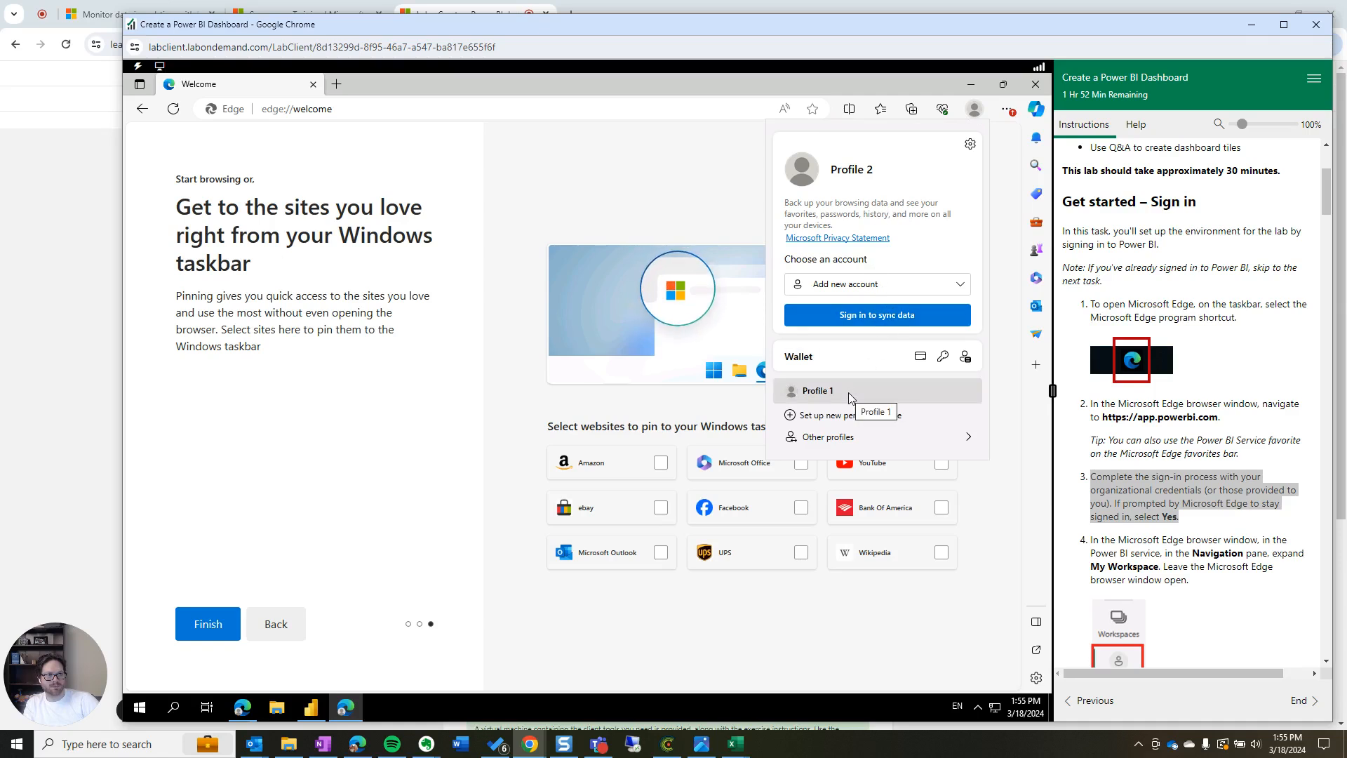
pyautogui.moveTo(853, 446)
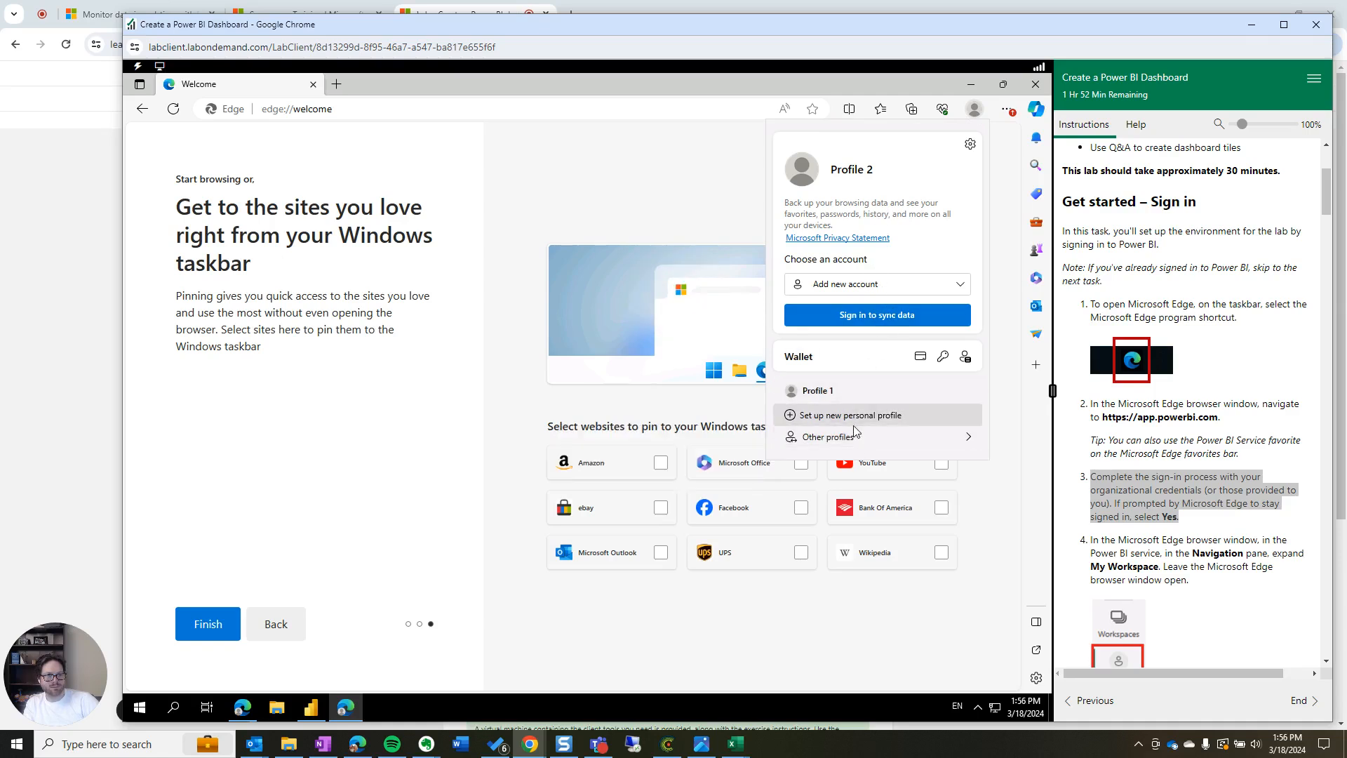
pyautogui.click(971, 145)
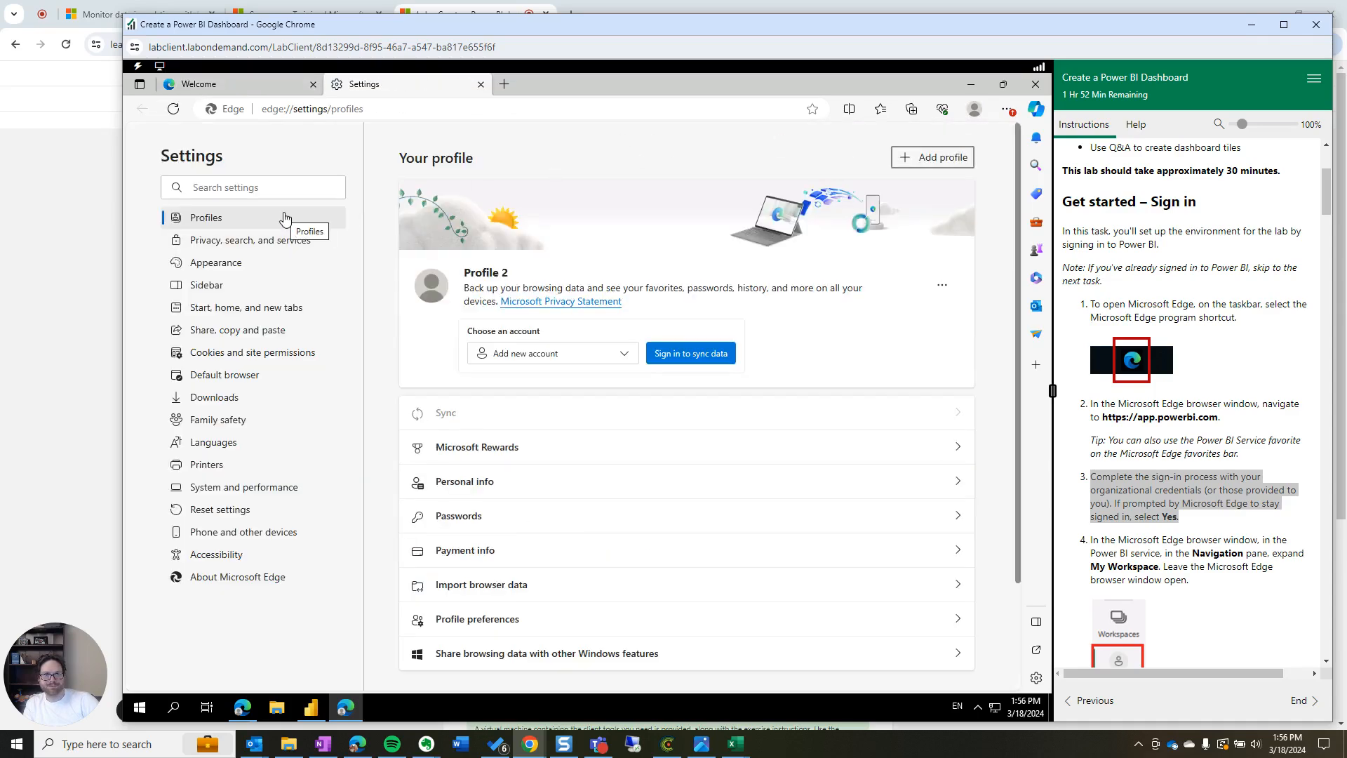
# Begin syncing the new profile by signing in with the work e-mail address
pyautogui.click(695, 361)
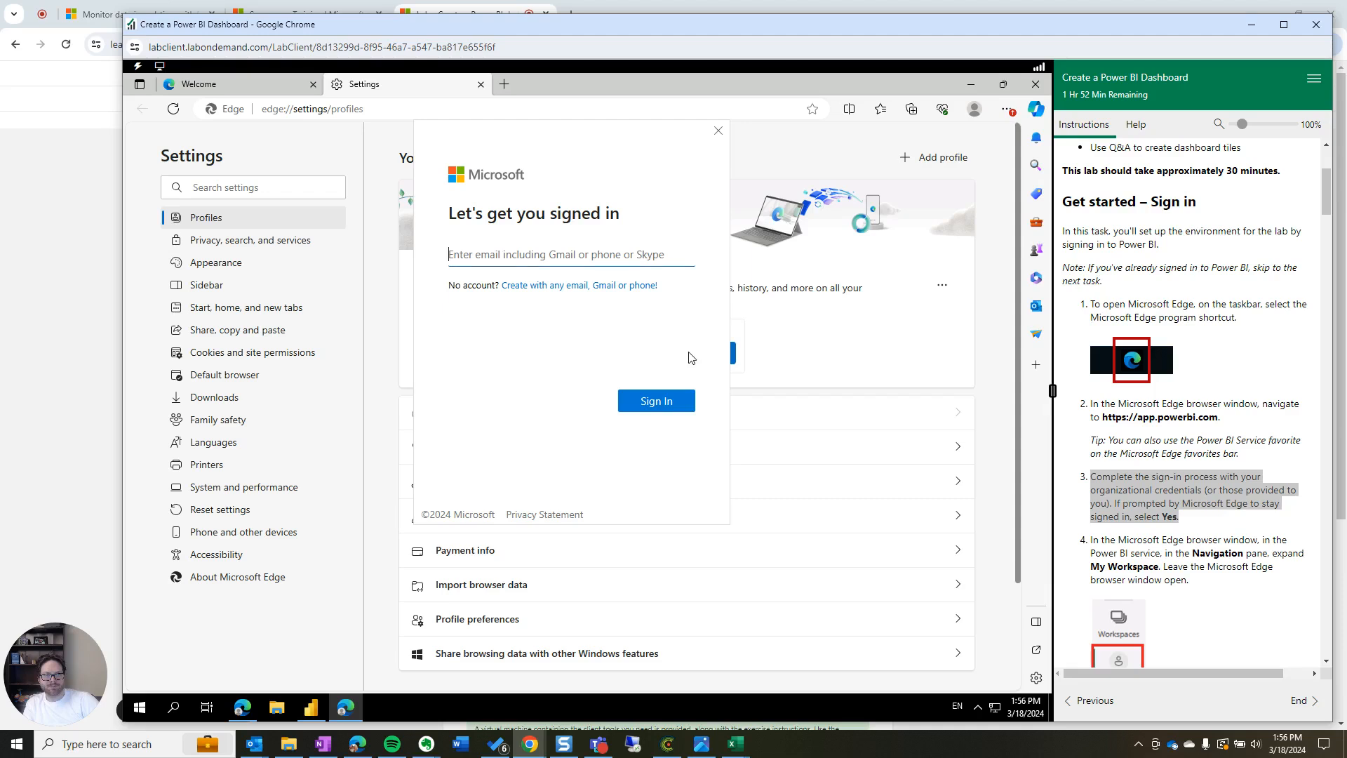
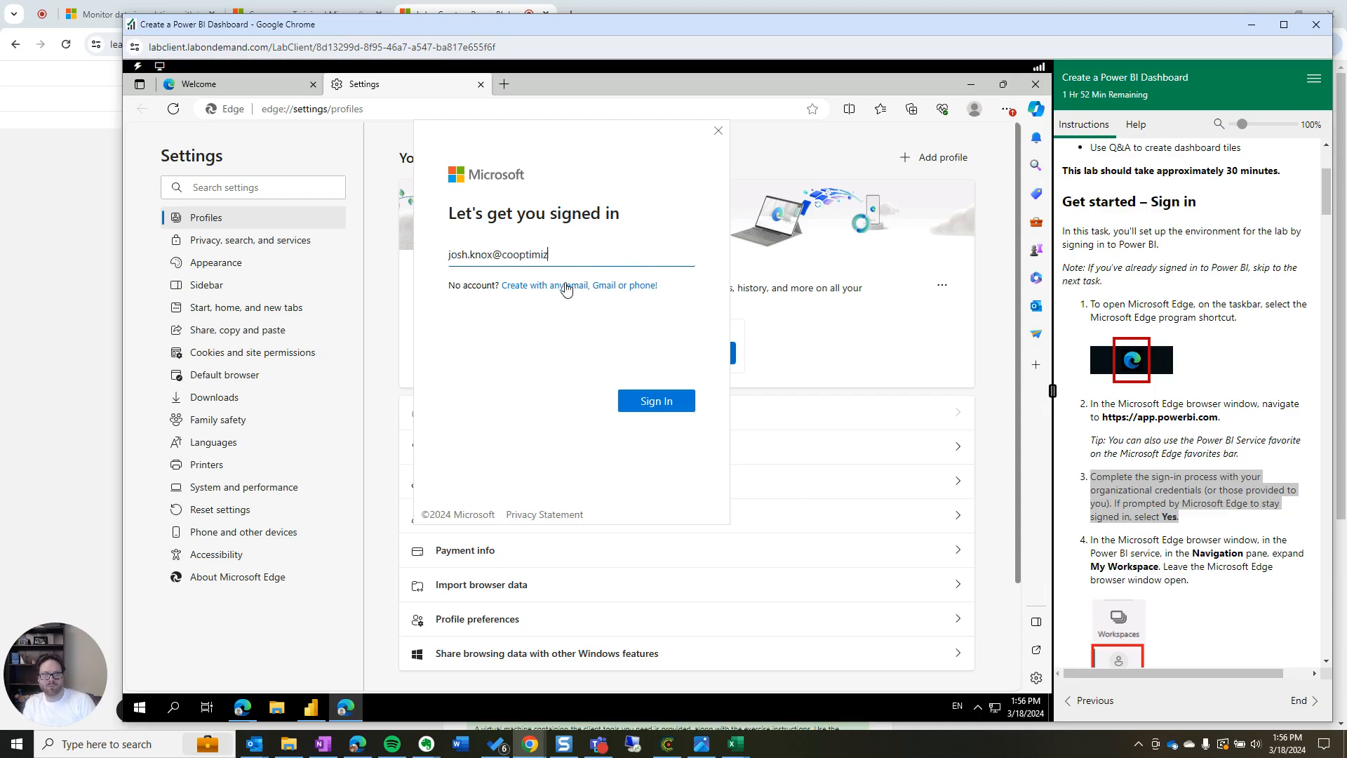
pyautogui.press('Return')
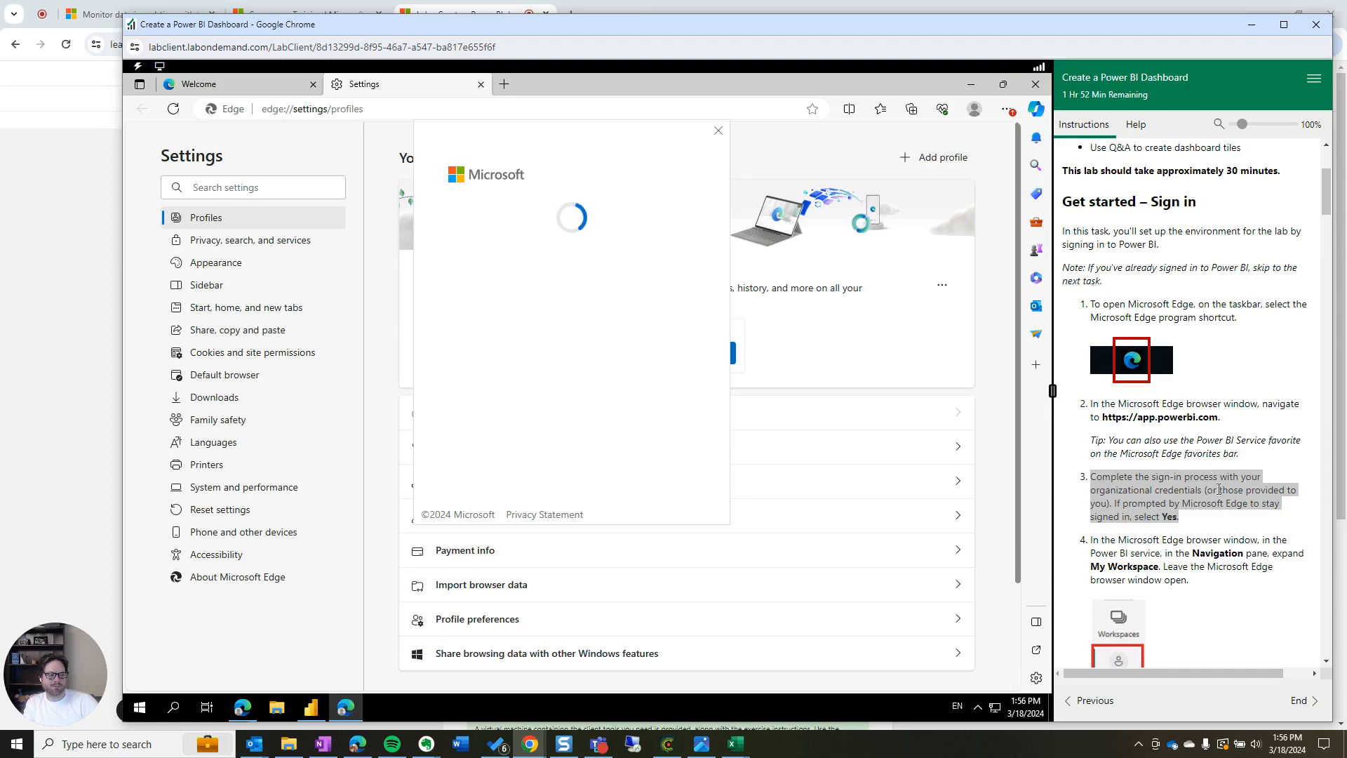
pyautogui.scroll(-3, 1213, 486)
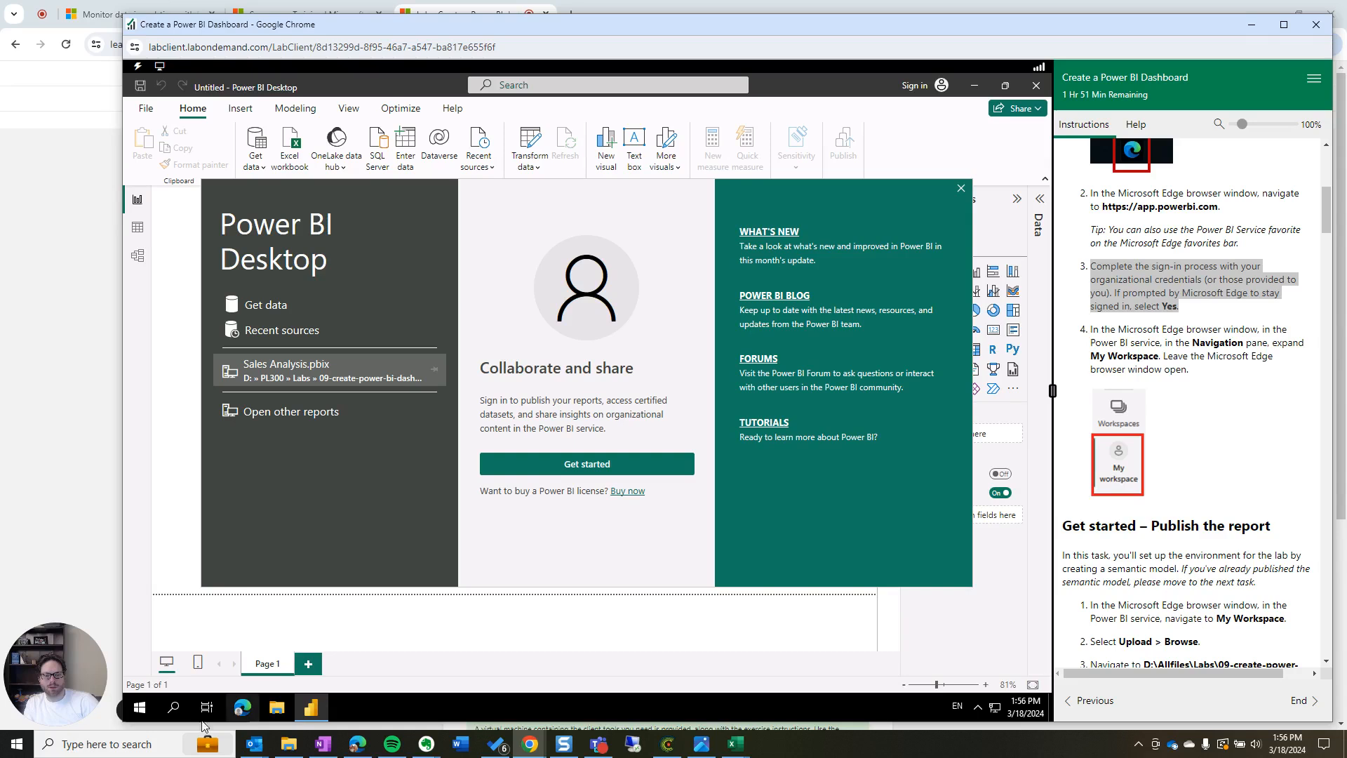
# Reopen Edge, dismiss the Restore pages prompt, and Bing-search 'this the interent'
pyautogui.click(242, 711)
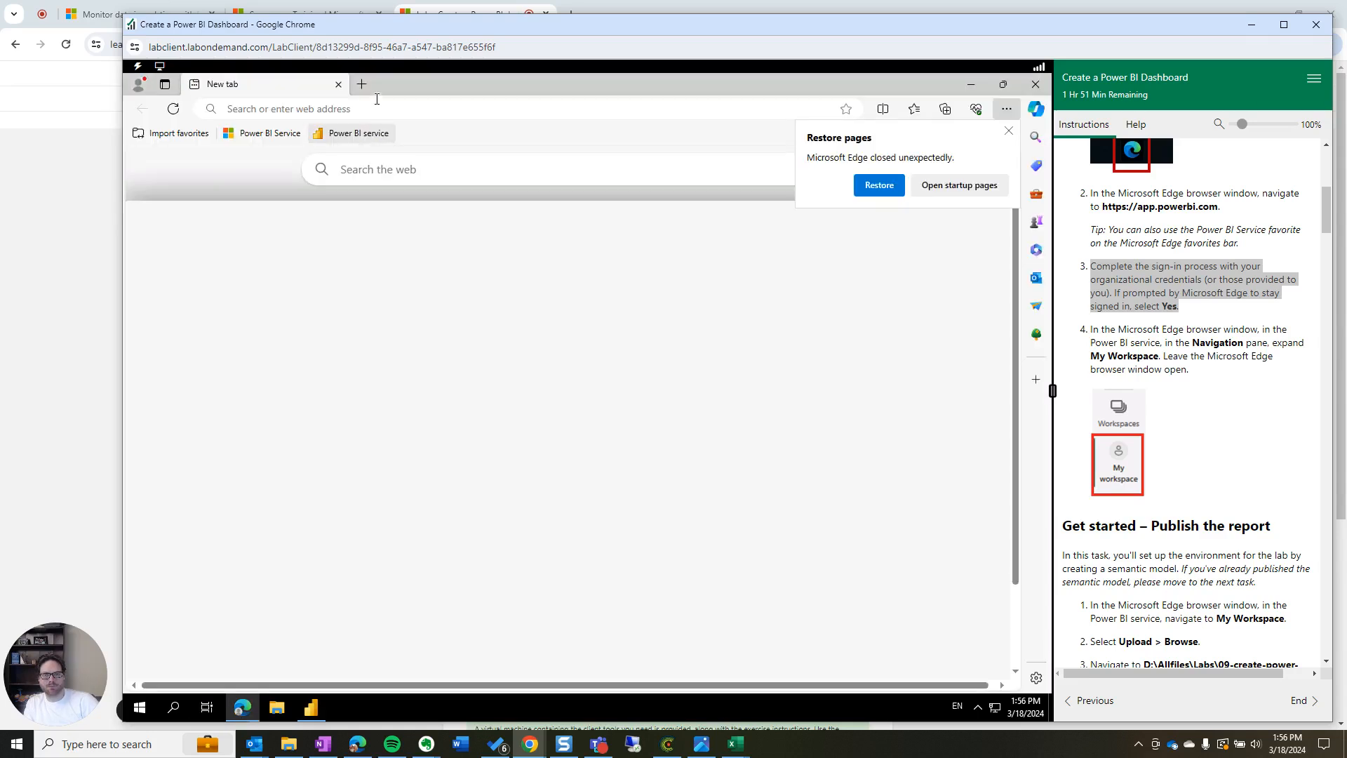
pyautogui.click(1008, 131)
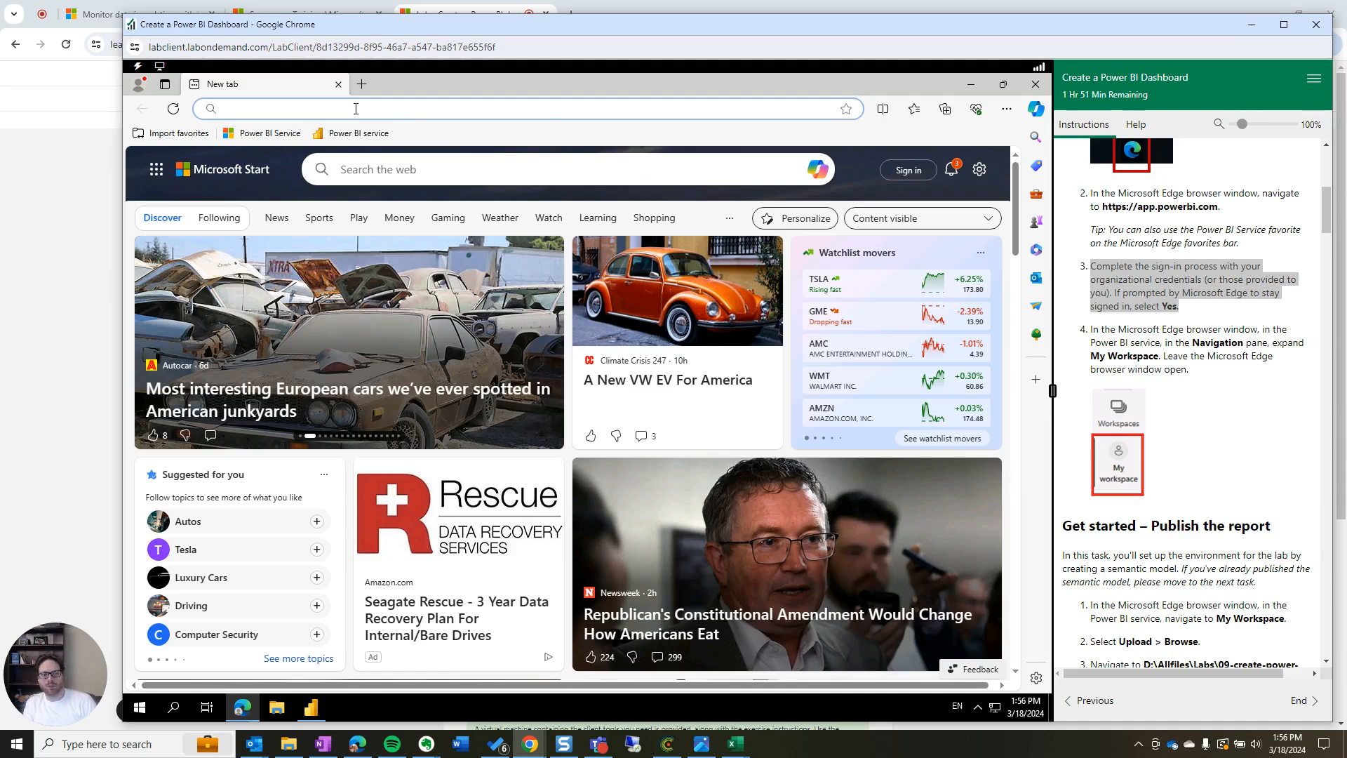
pyautogui.write('this the in')
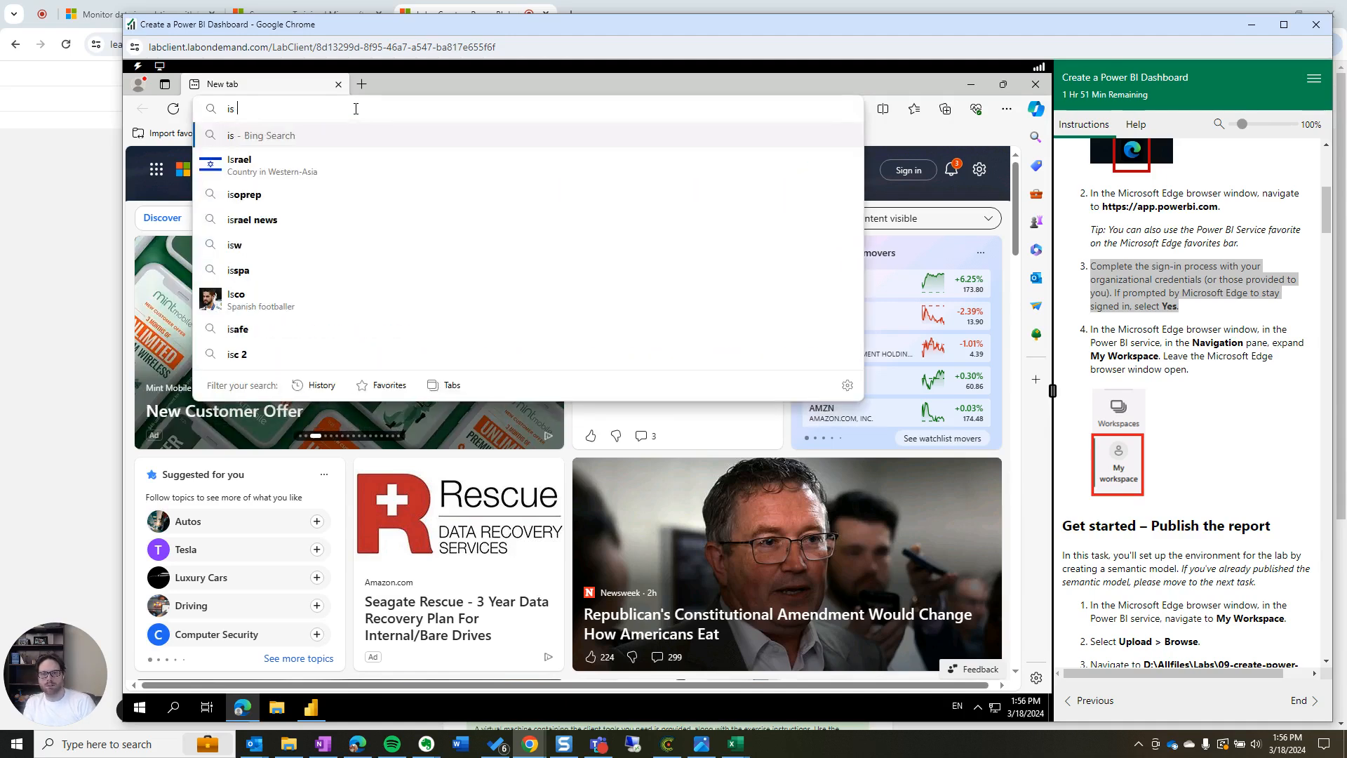
pyautogui.write('terent')
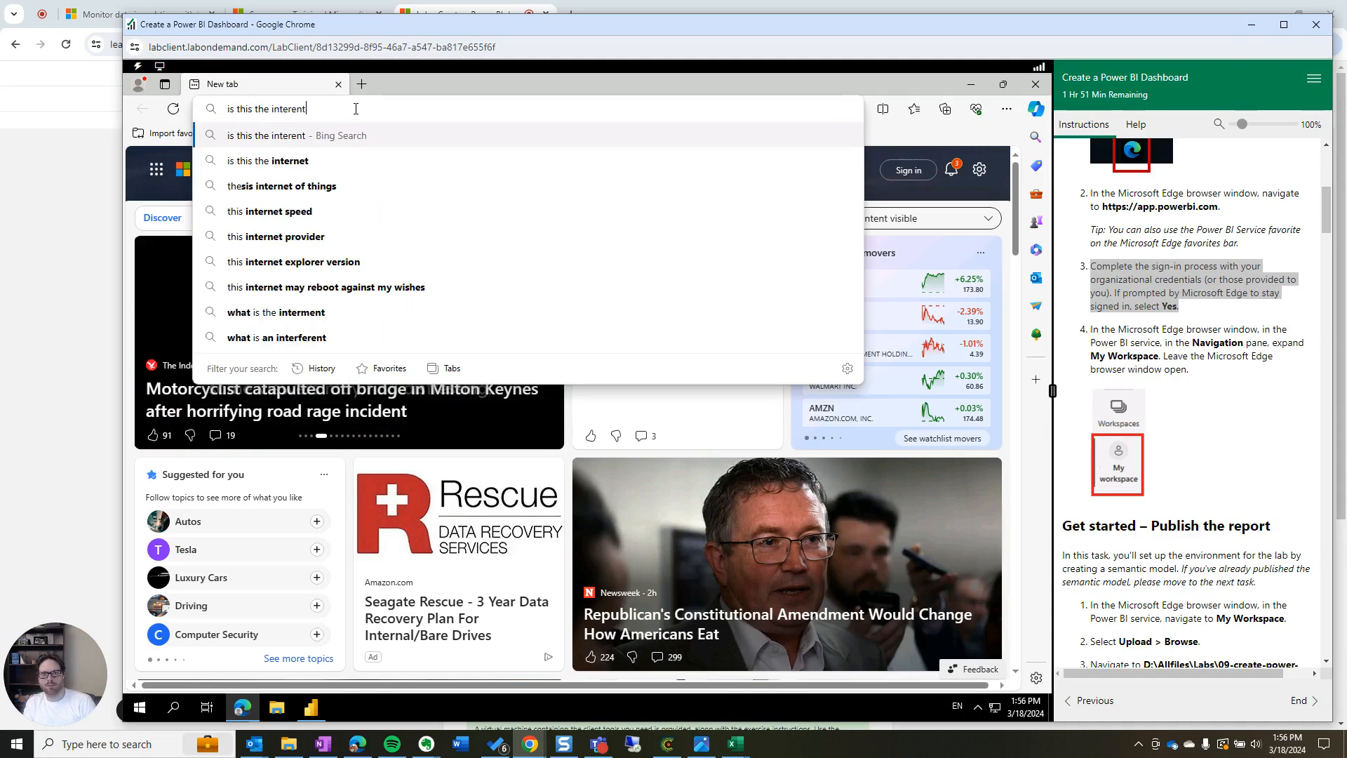
pyautogui.press('Return')
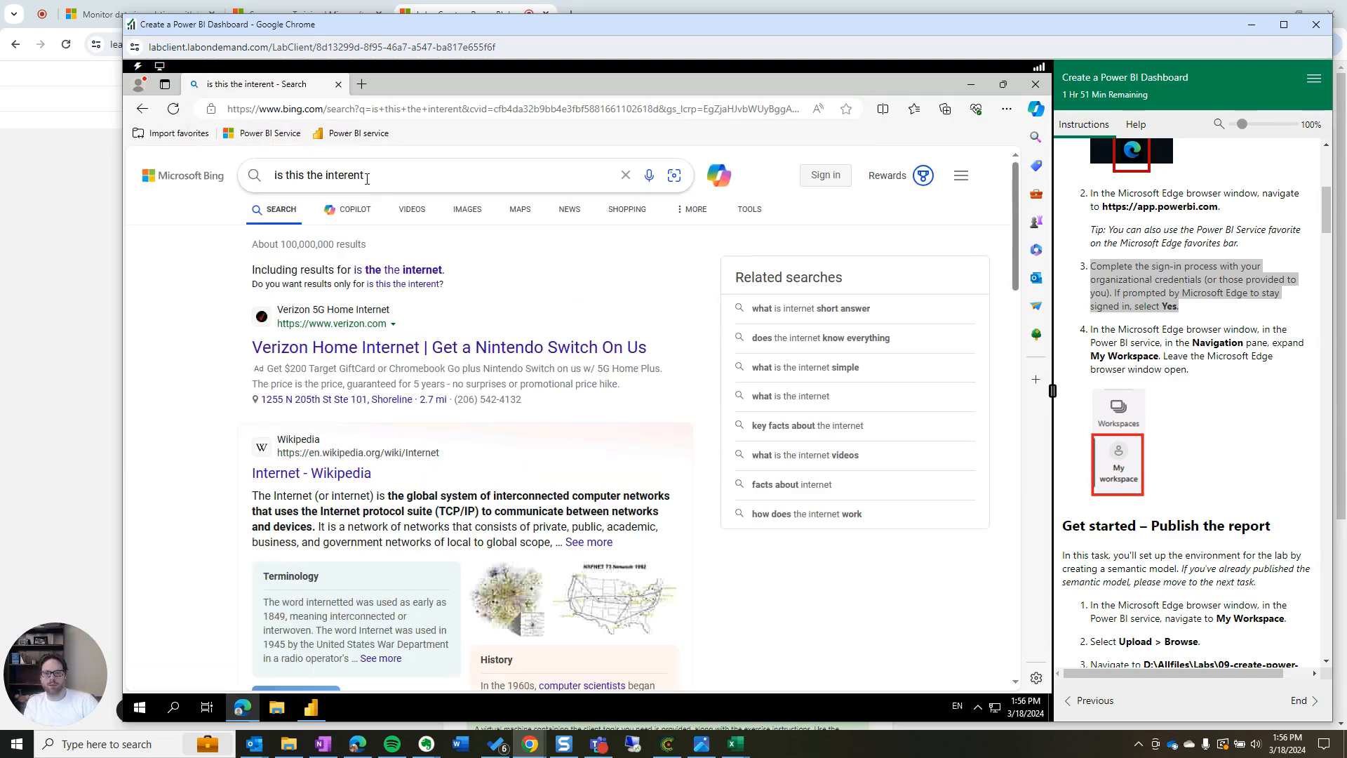
# Open and close Edge's main menu, then select the address bar's URL to replace it
pyautogui.click(366, 110)
pyautogui.click(1005, 110)
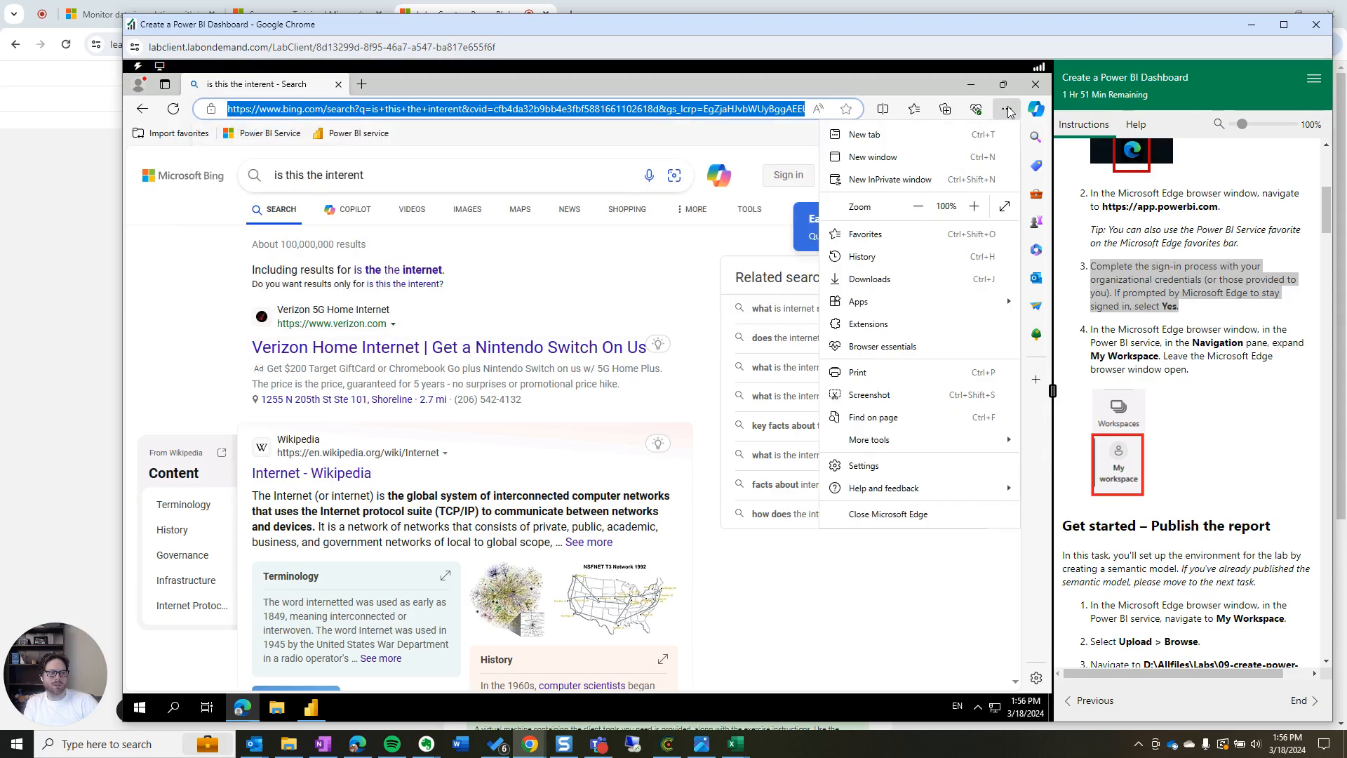
pyautogui.press('Escape')
pyautogui.click(575, 99)
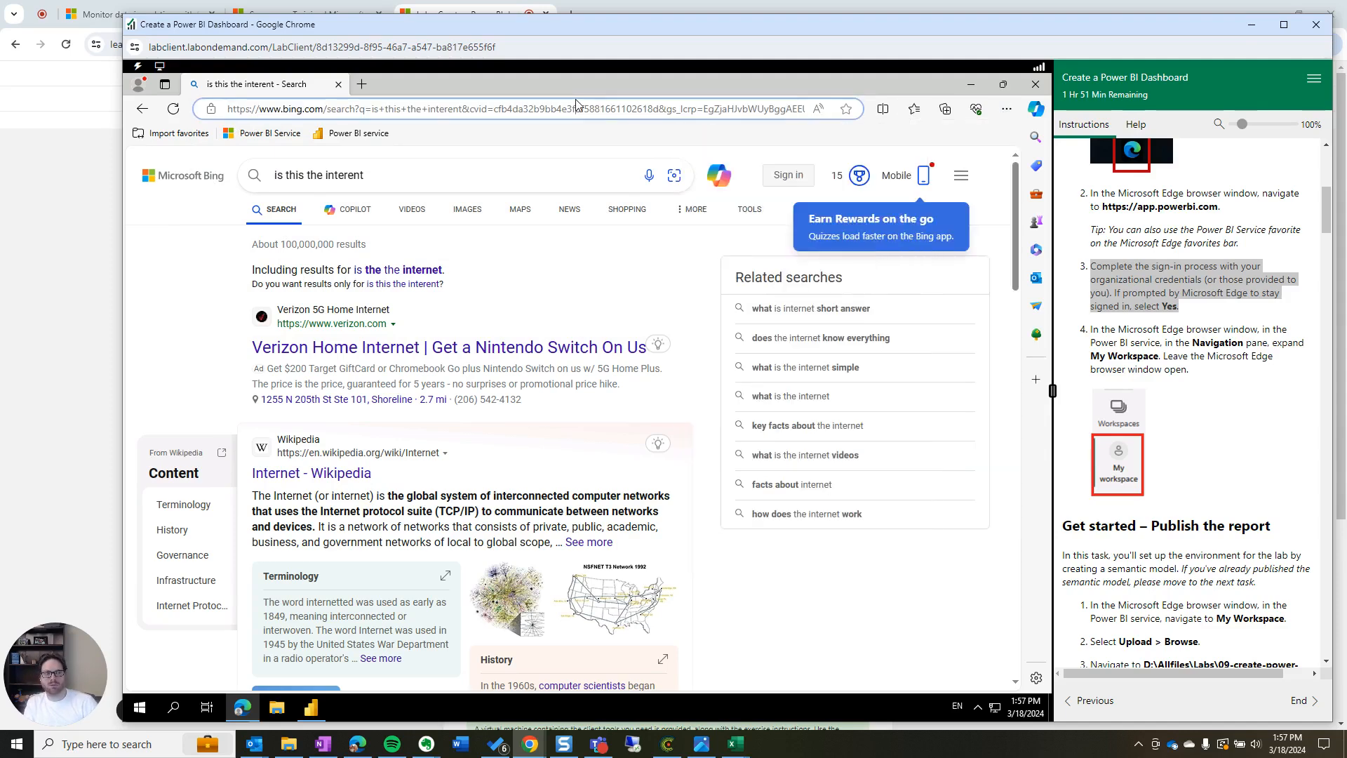
pyautogui.click(1006, 109)
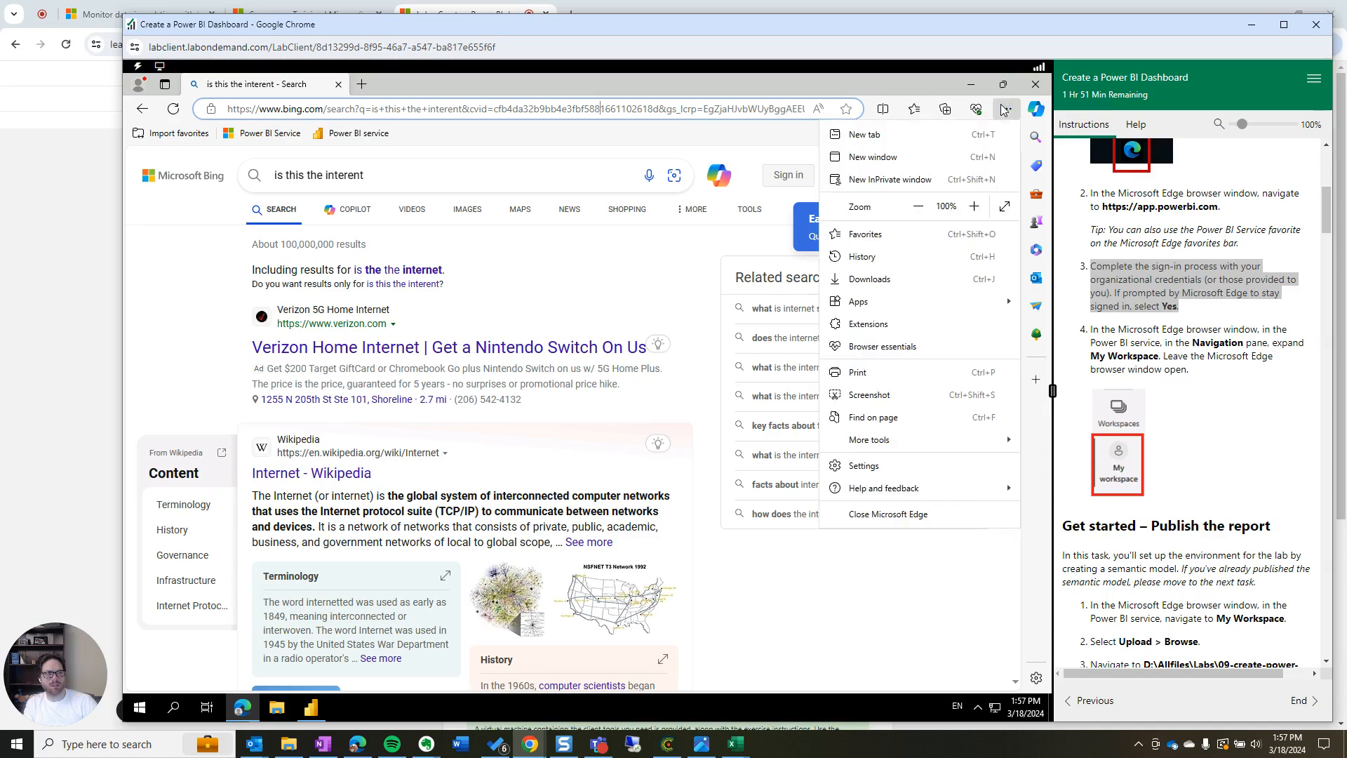
pyautogui.click(515, 109)
pyautogui.click(515, 109)
# Navigate to app.powerbi.com and enter the account e-mail in the Email field
pyautogui.write('app.')
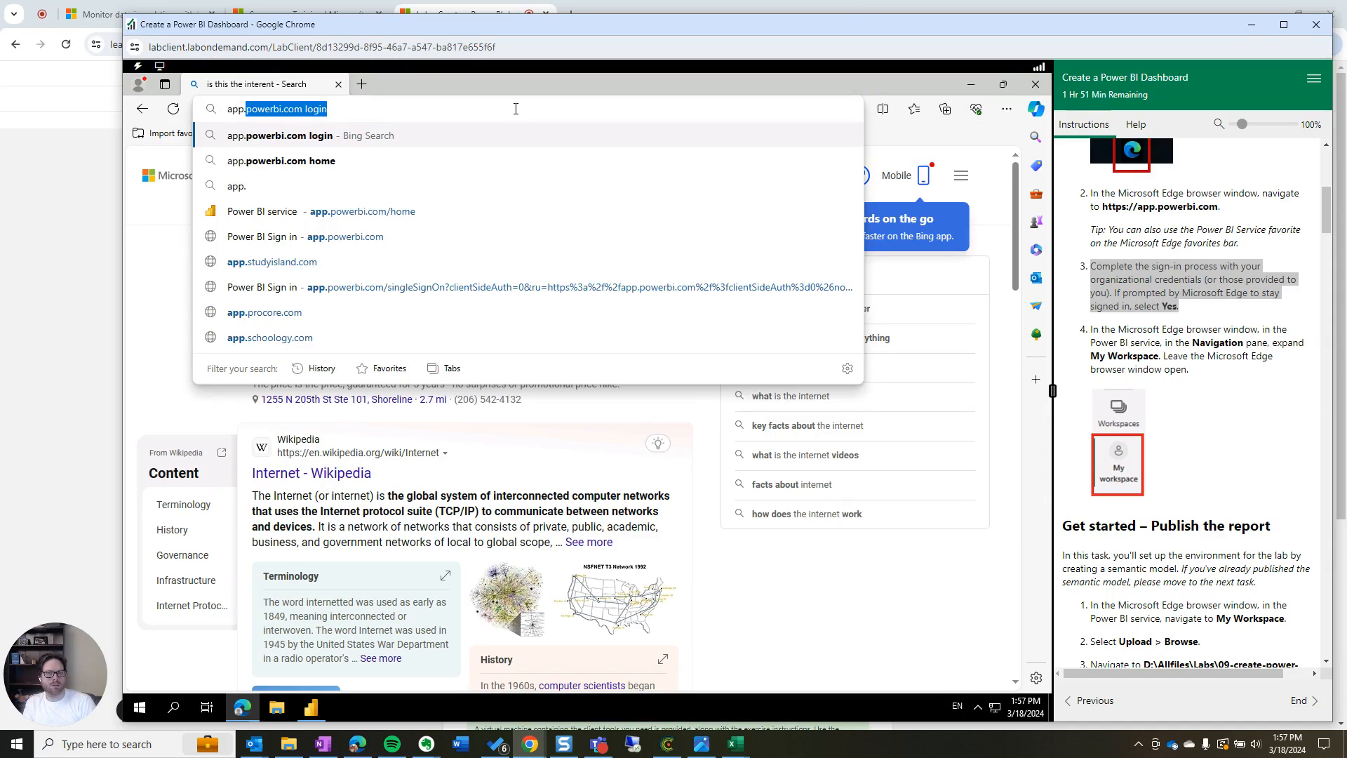
pyautogui.write('powerbi.com')
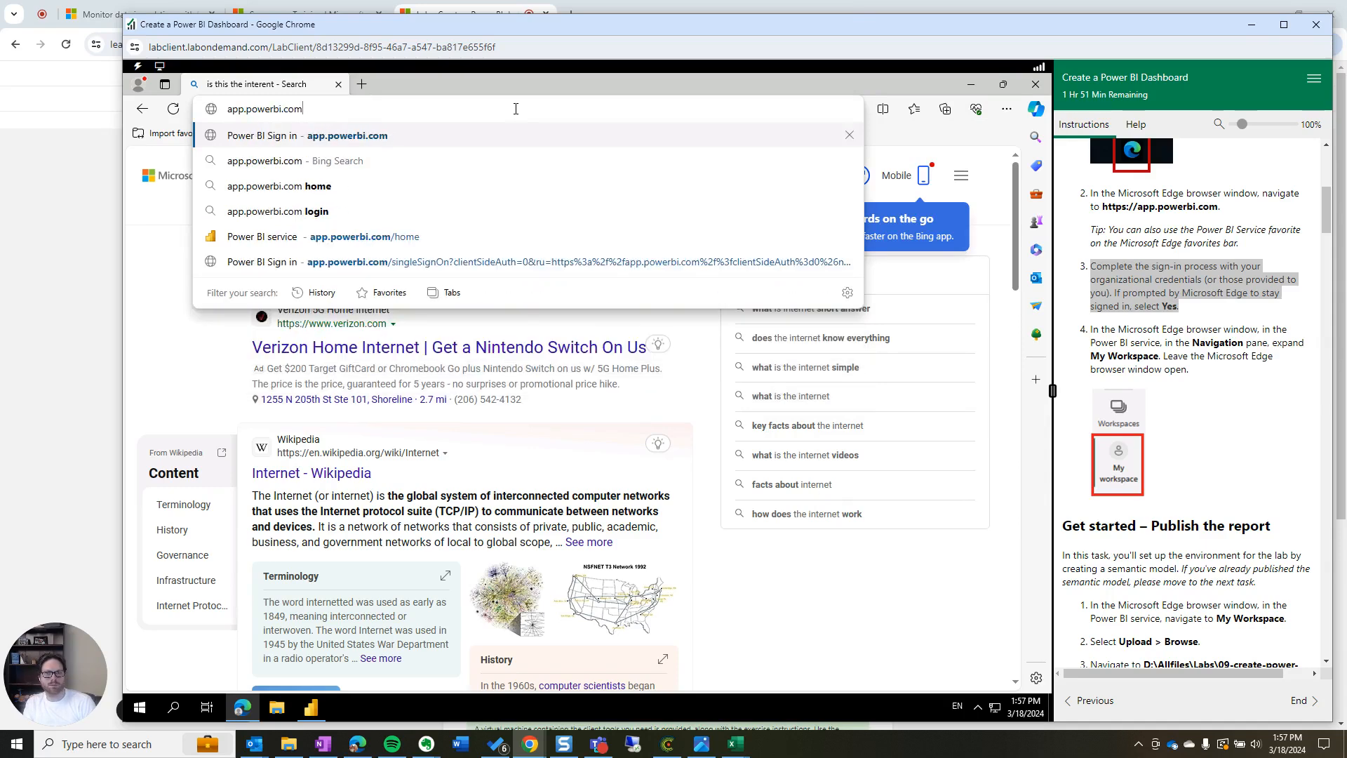
pyautogui.press('Return')
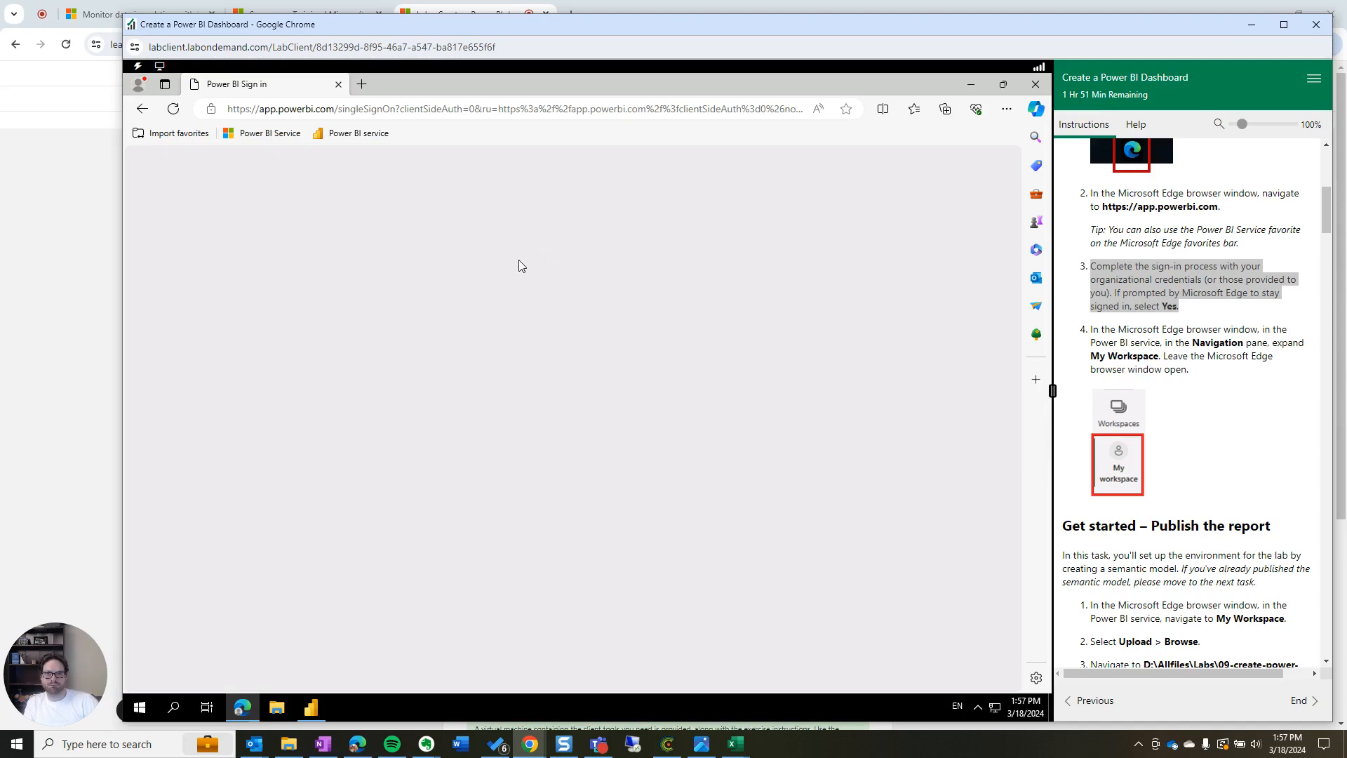
pyautogui.click(352, 393)
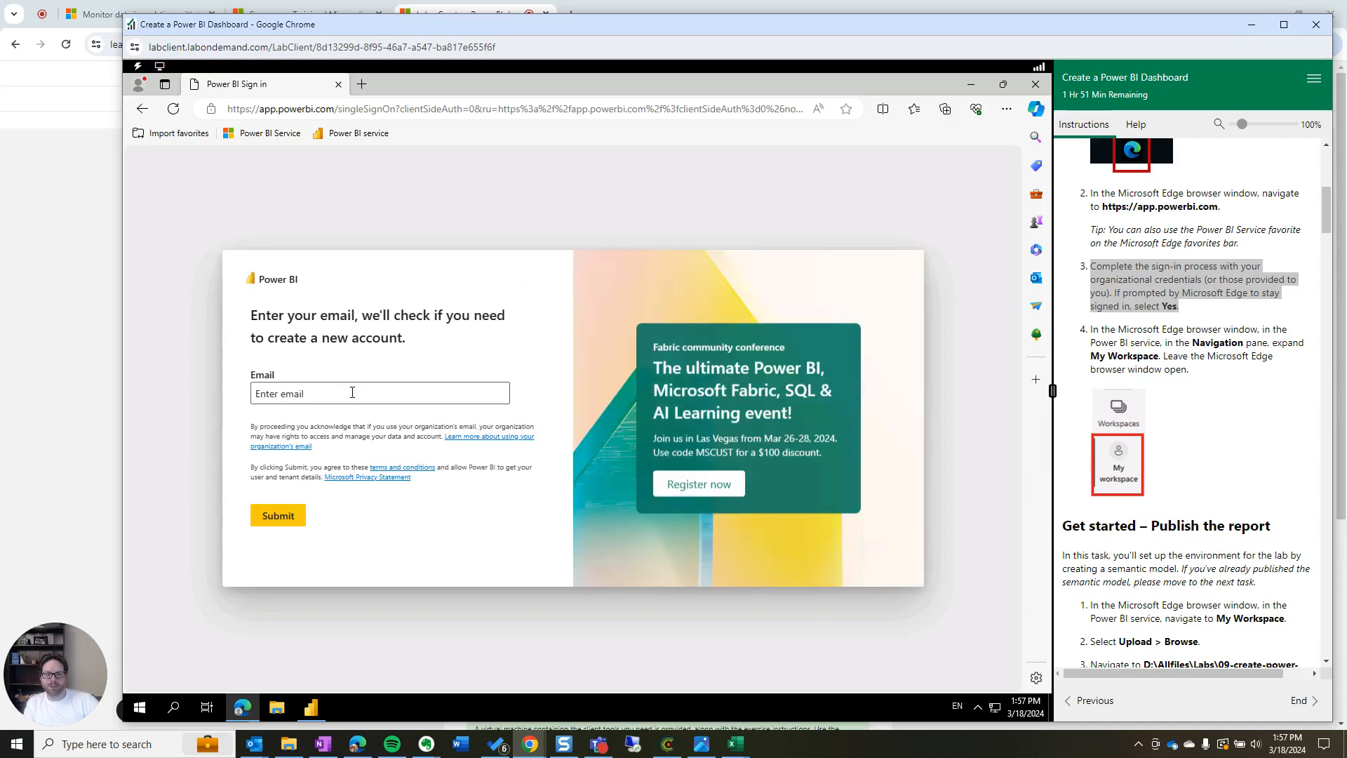
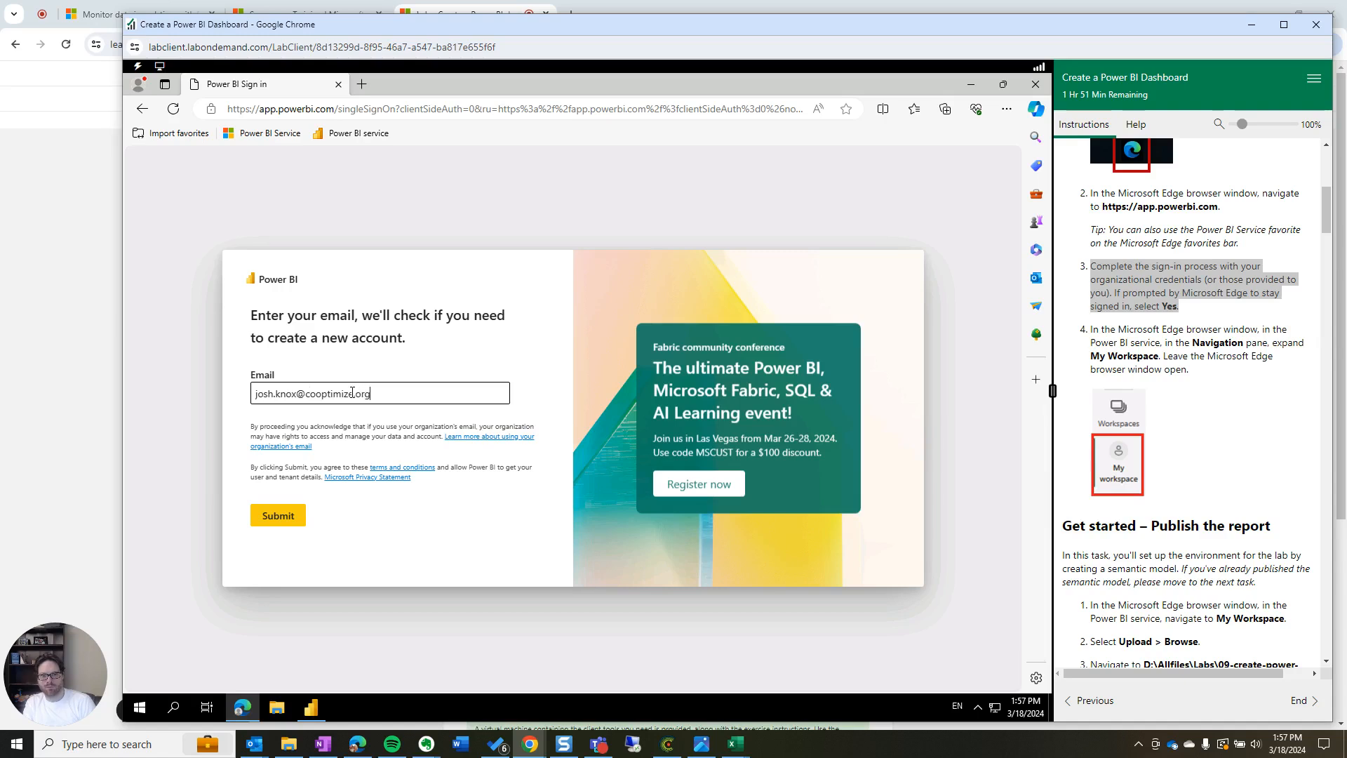
# Submit the e-mail, reload the failed sign-in page, and open the Power BI Service favorite
pyautogui.press('Return')
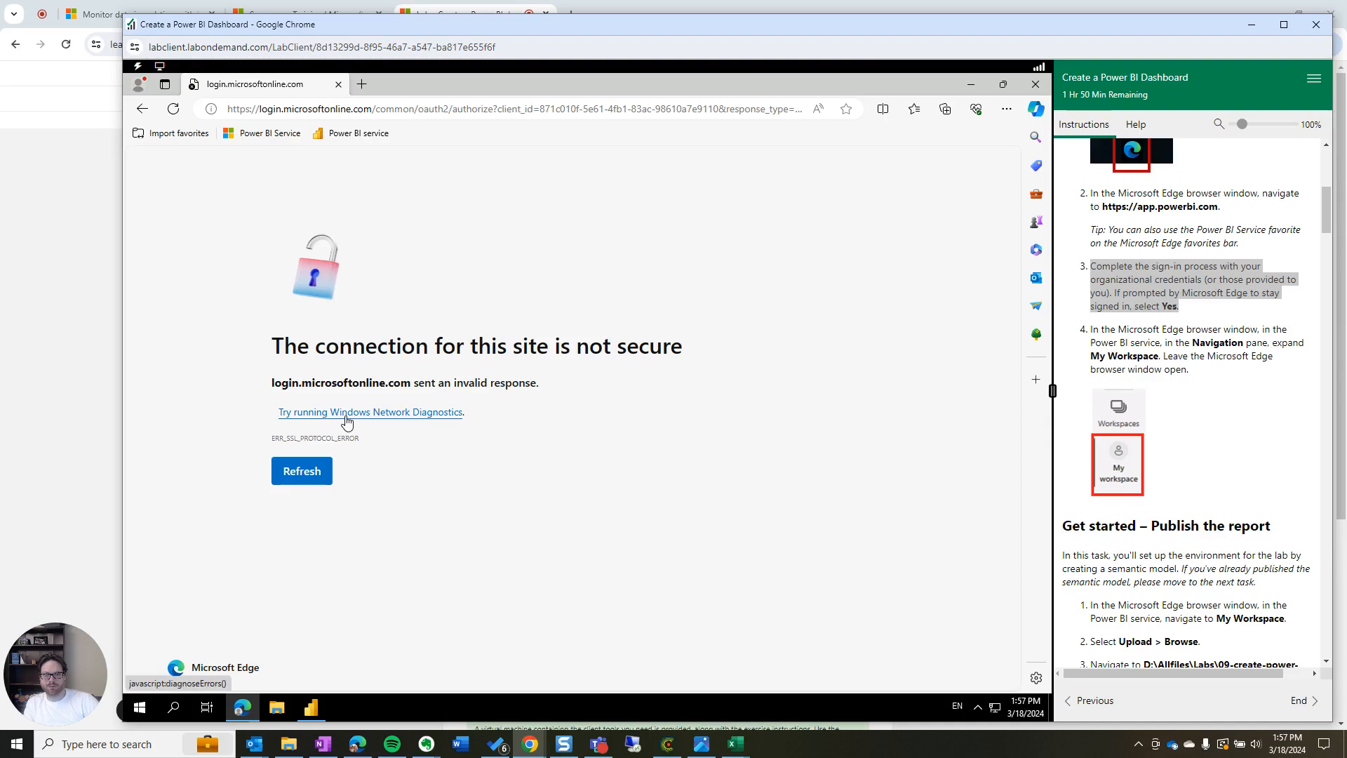
pyautogui.click(316, 474)
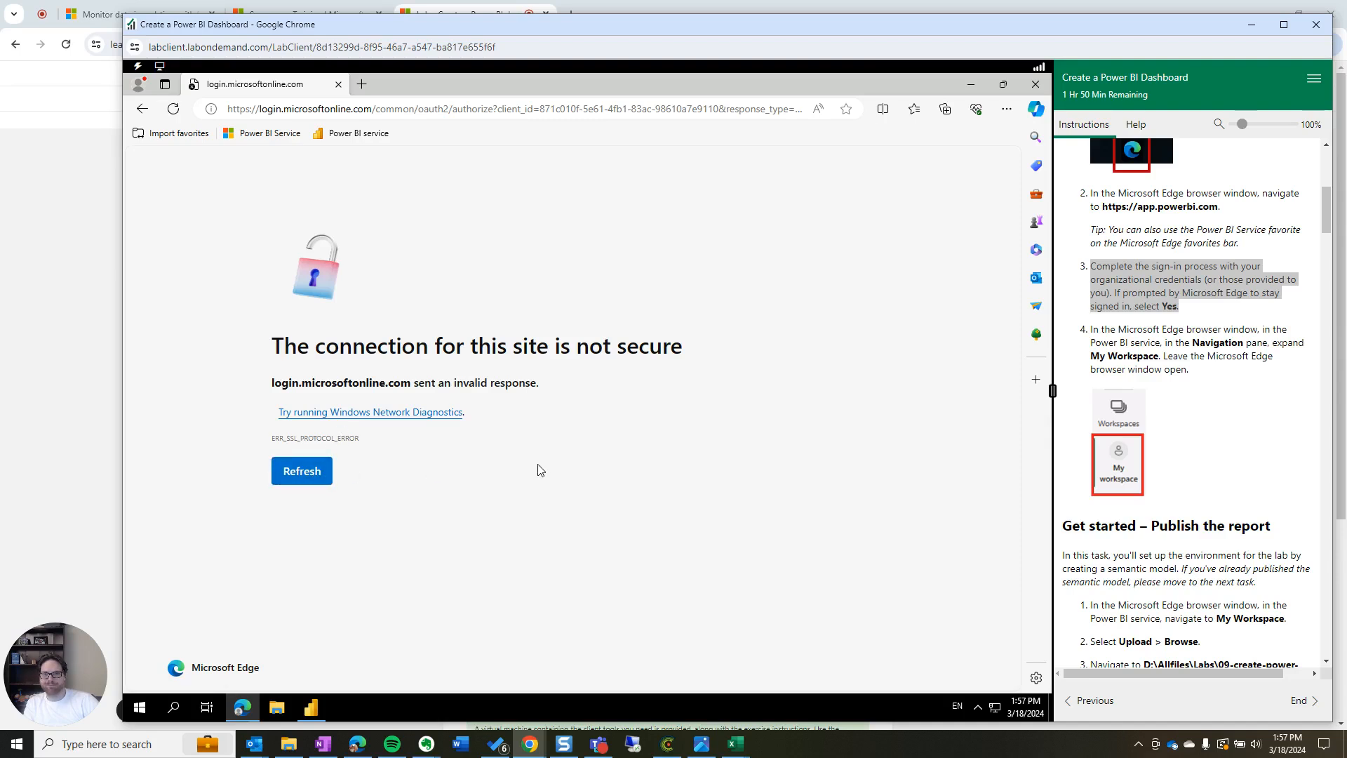
pyautogui.click(270, 135)
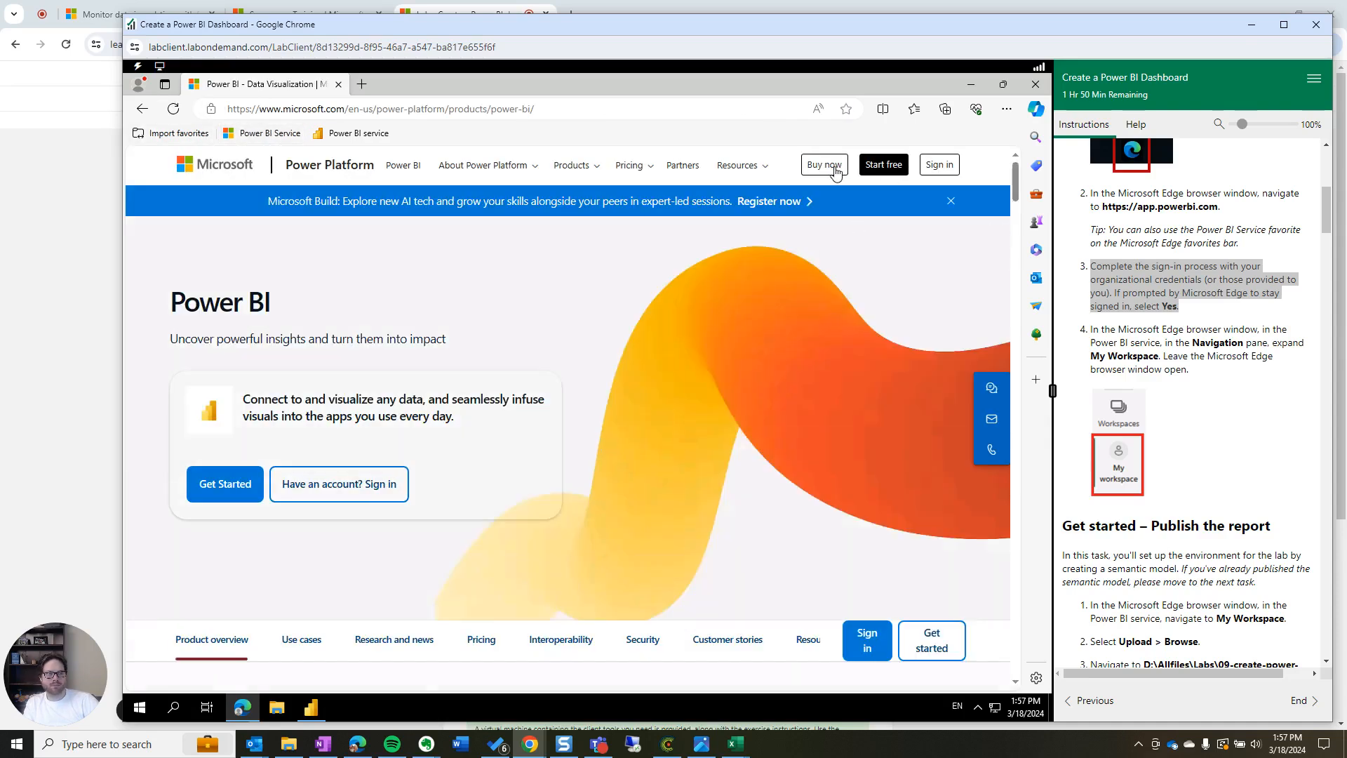
# Sign in to Power BI Service by entering and submitting the account e-mail
pyautogui.click(939, 166)
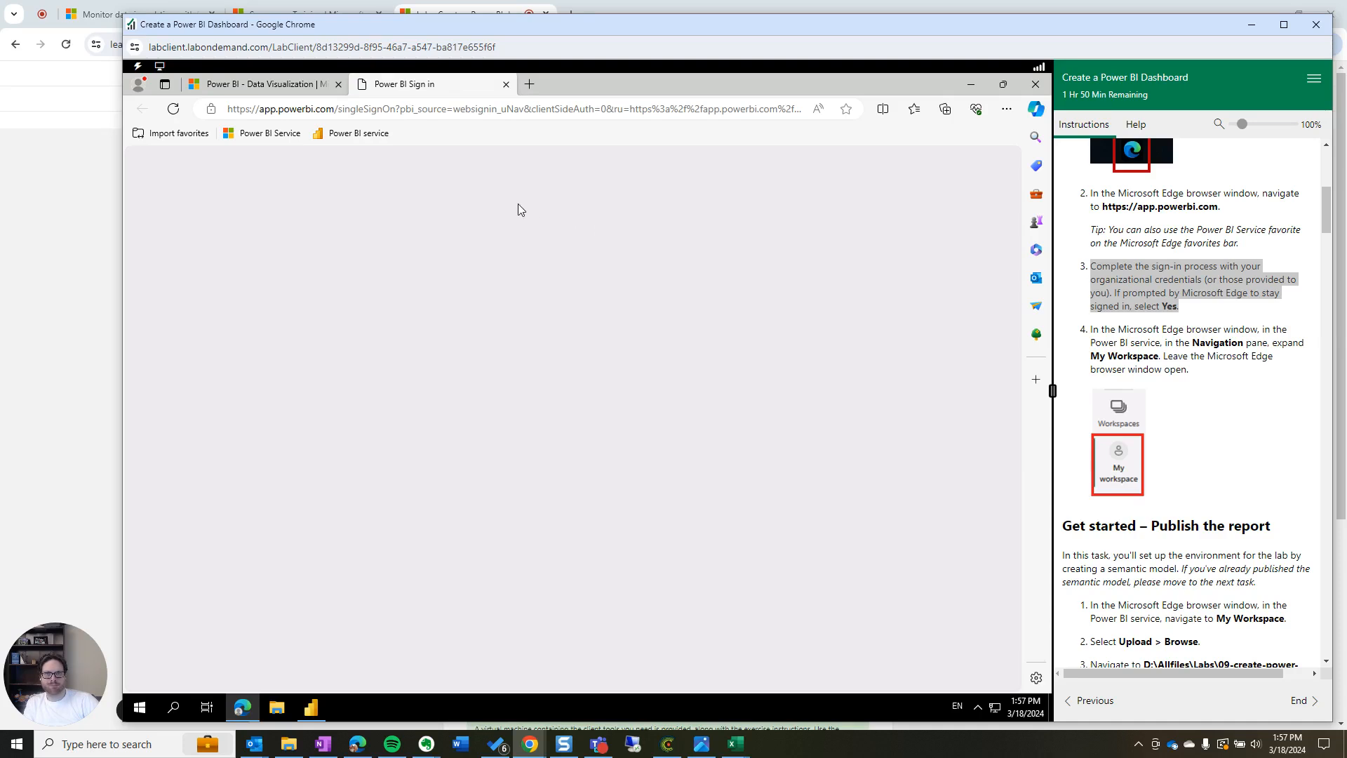
pyautogui.click(359, 391)
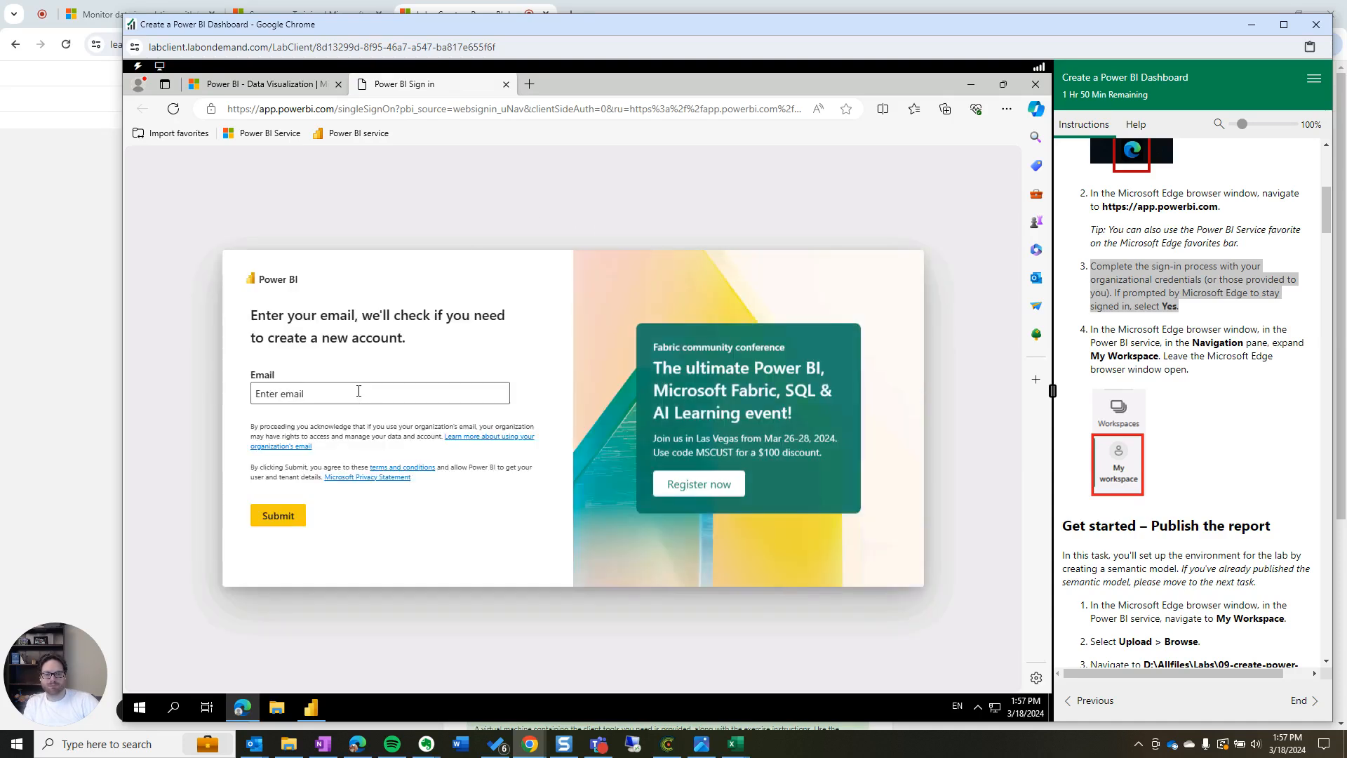
pyautogui.click(358, 391)
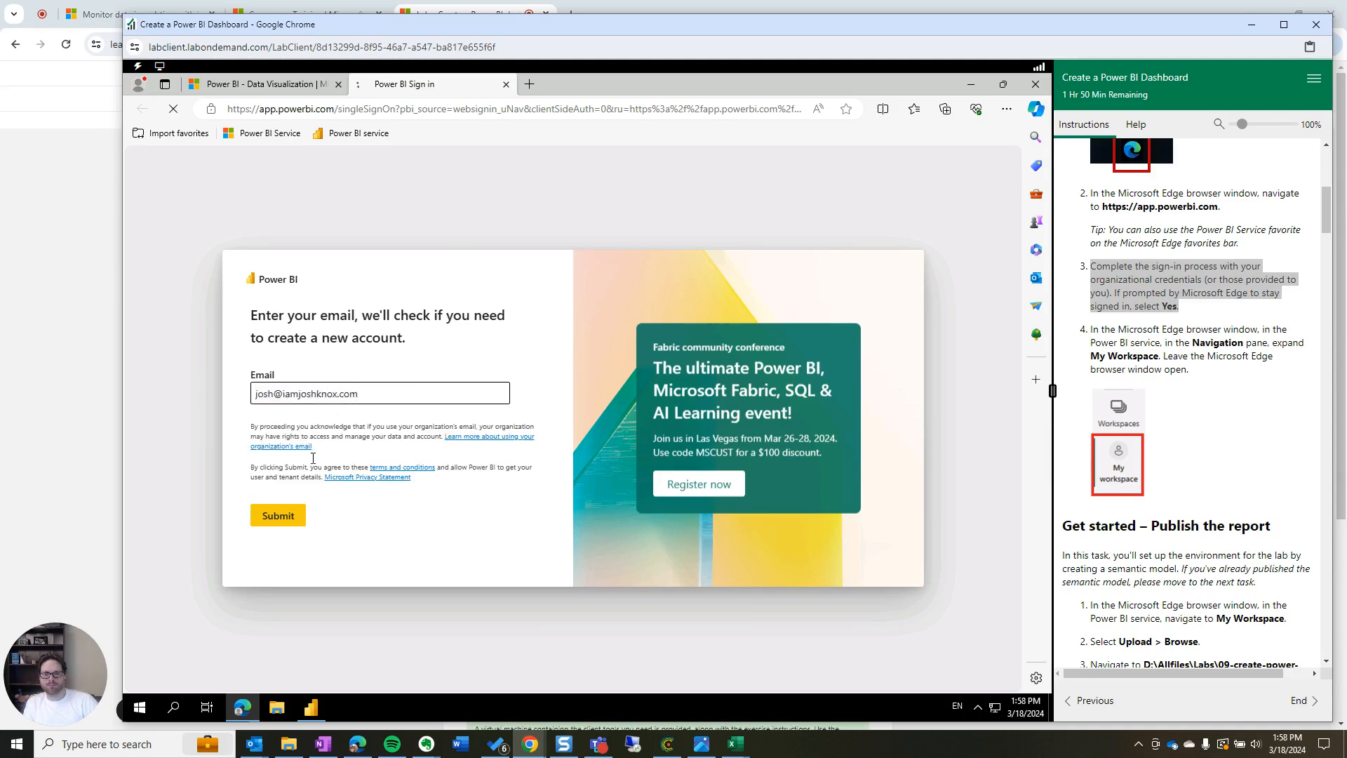
pyautogui.click(281, 517)
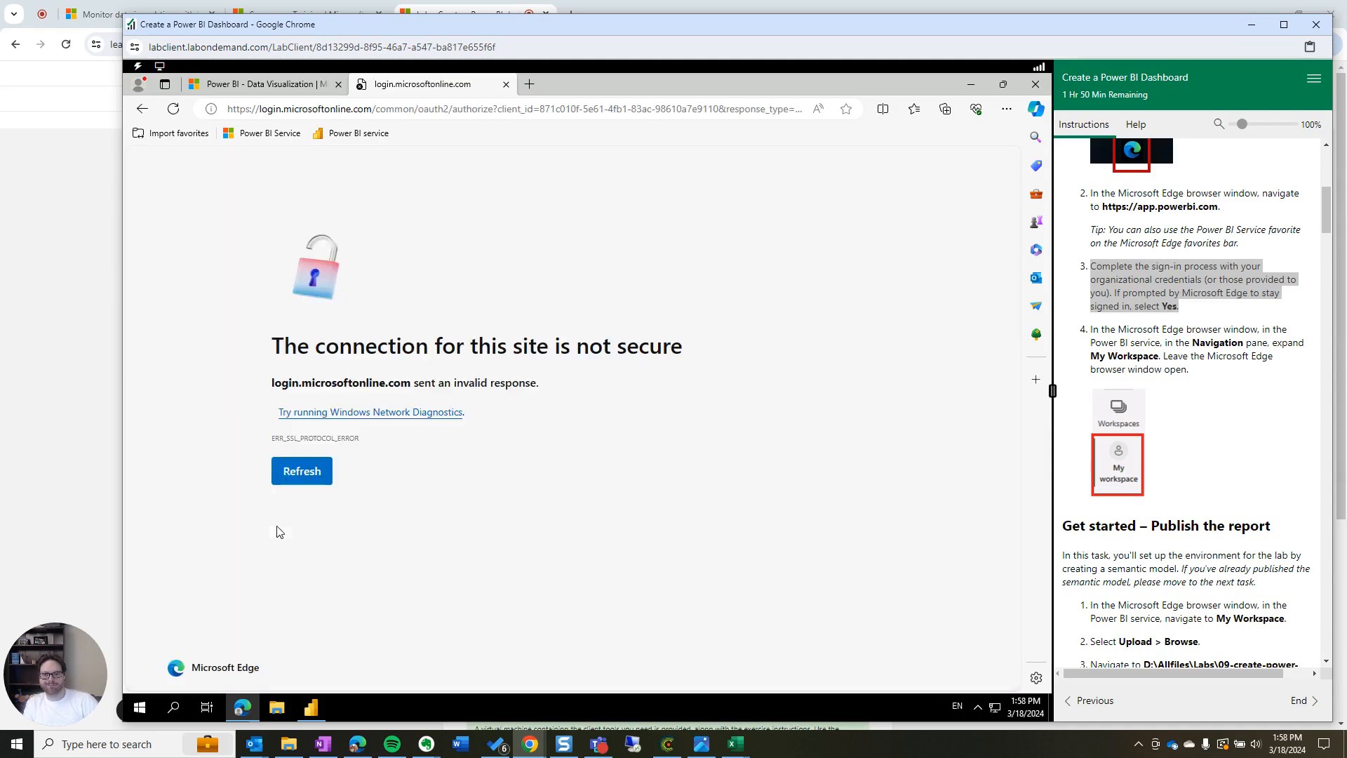
# Run Windows Network Diagnostics on the ERR_SSL_PROTOCOL_ERROR page, then close the troubleshooter
pyautogui.click(343, 414)
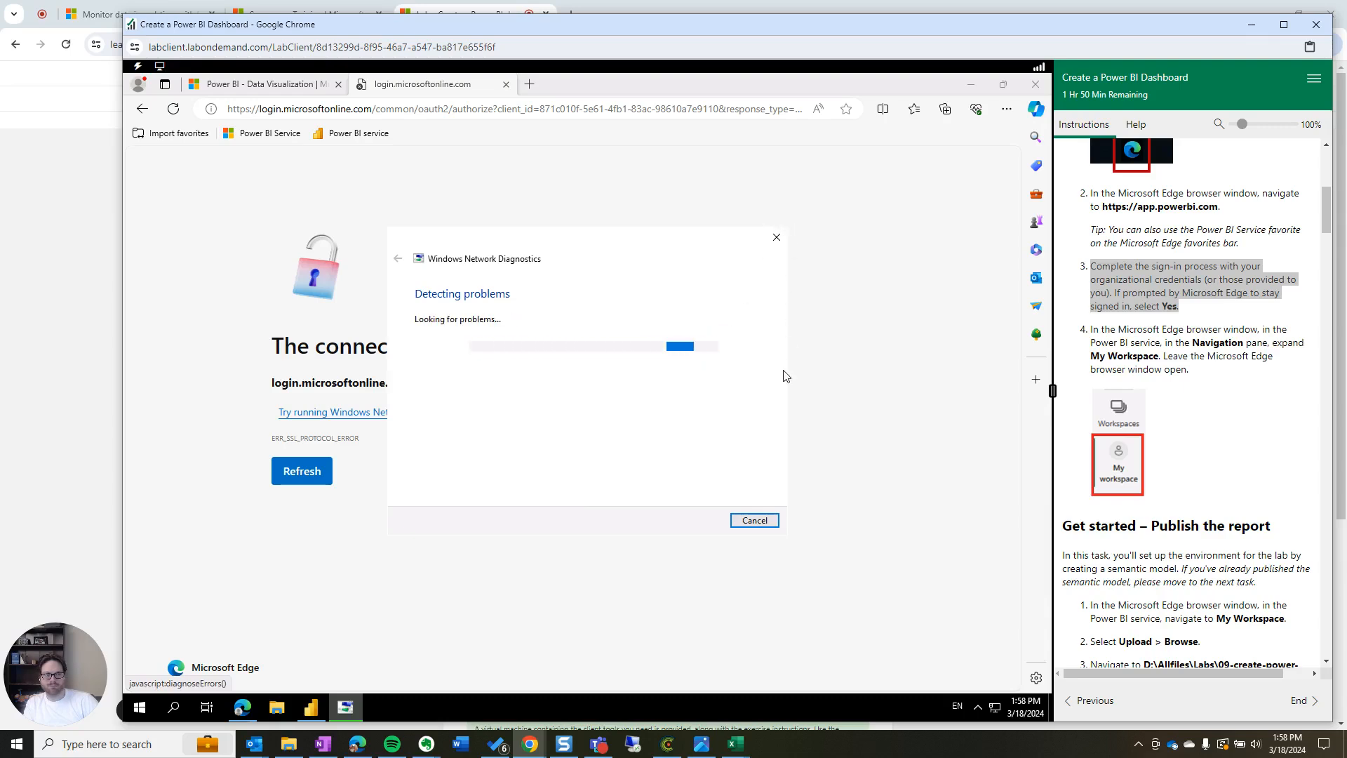
pyautogui.scroll(-5, 1229, 516)
pyautogui.scroll(-2, 1229, 517)
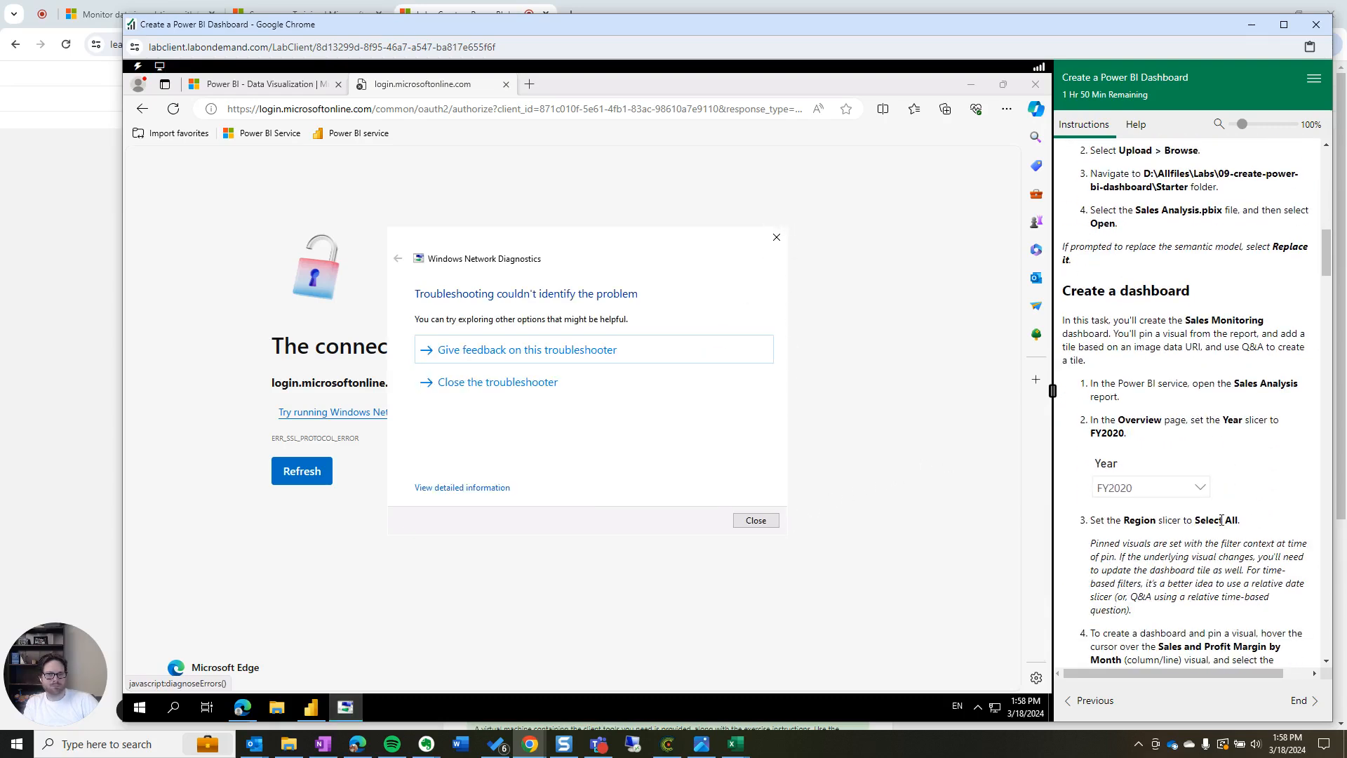
pyautogui.click(496, 382)
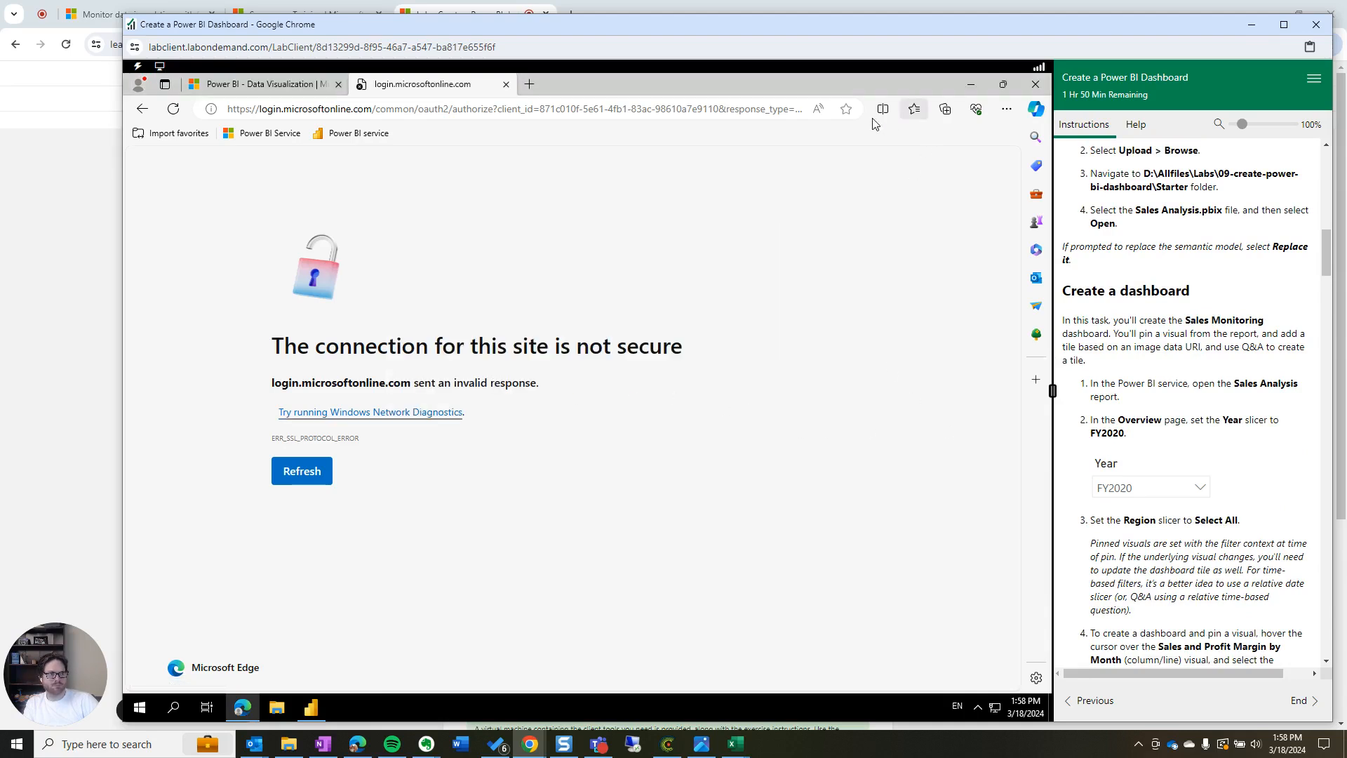
pyautogui.click(1006, 110)
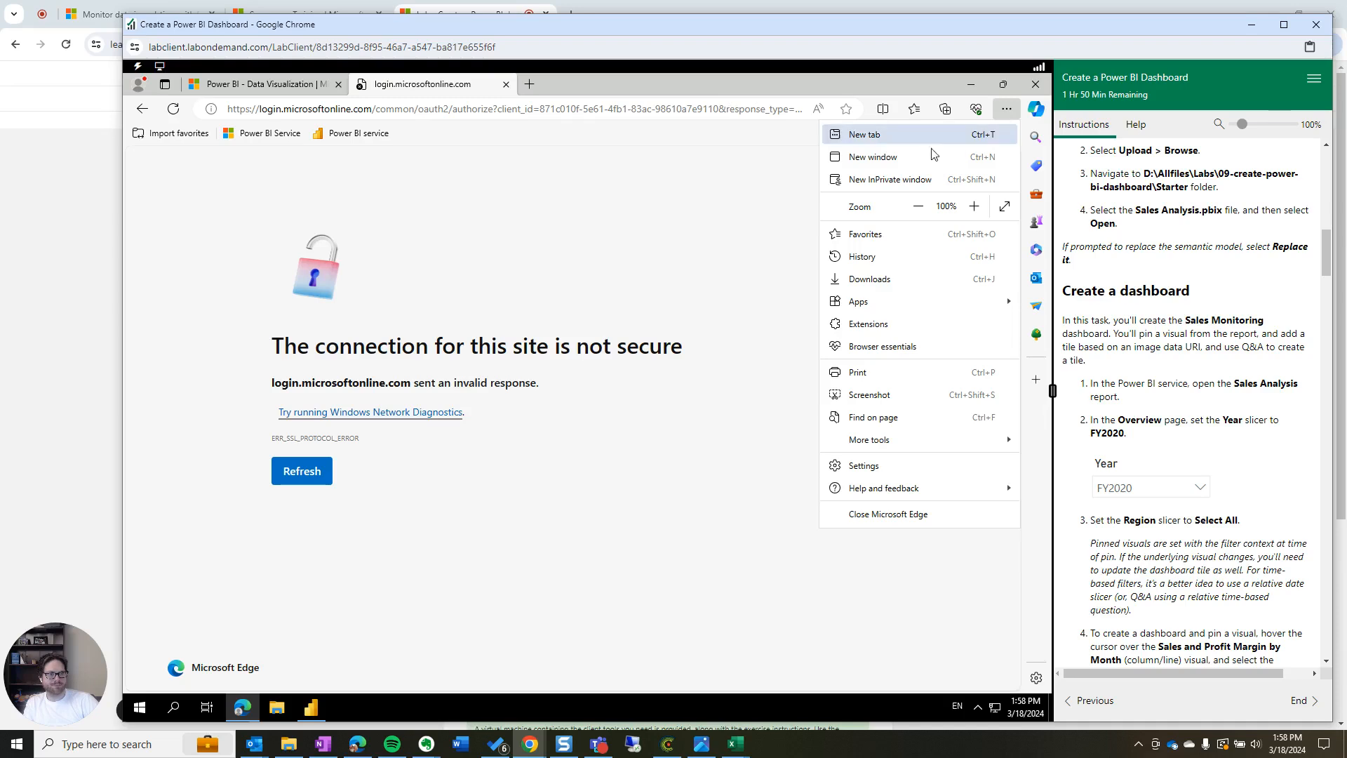
# Try signing the Edge profile in from Settings with the account e-mail, then close the 'We can't connect you' error
pyautogui.click(916, 468)
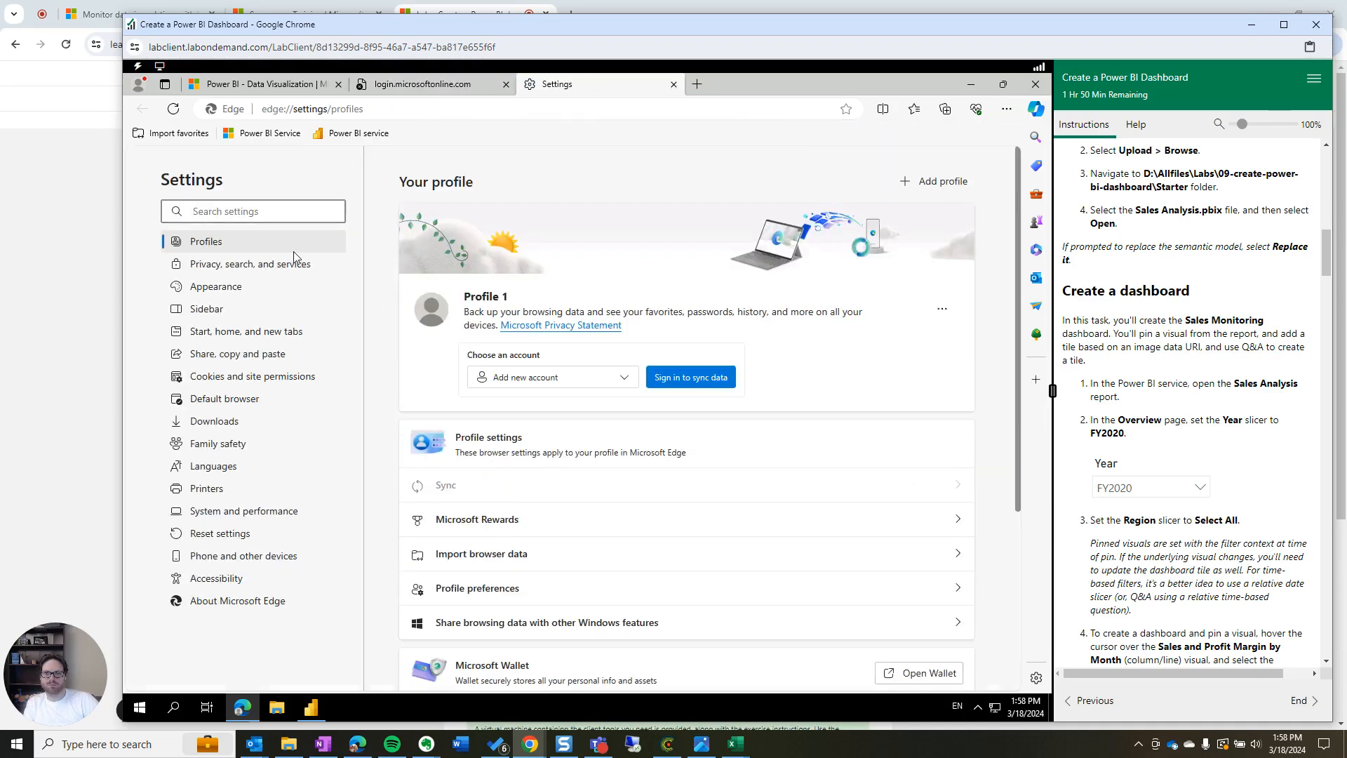
pyautogui.click(662, 374)
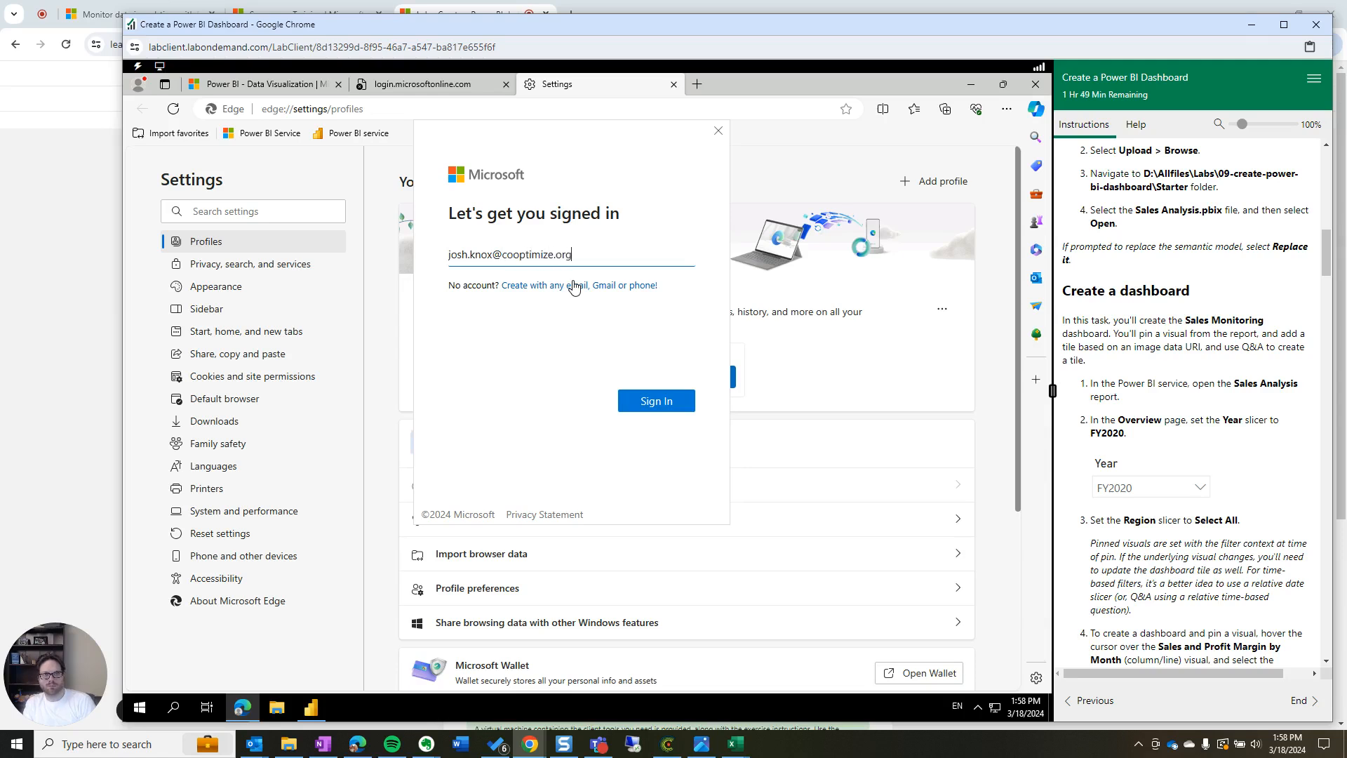
pyautogui.press('Return')
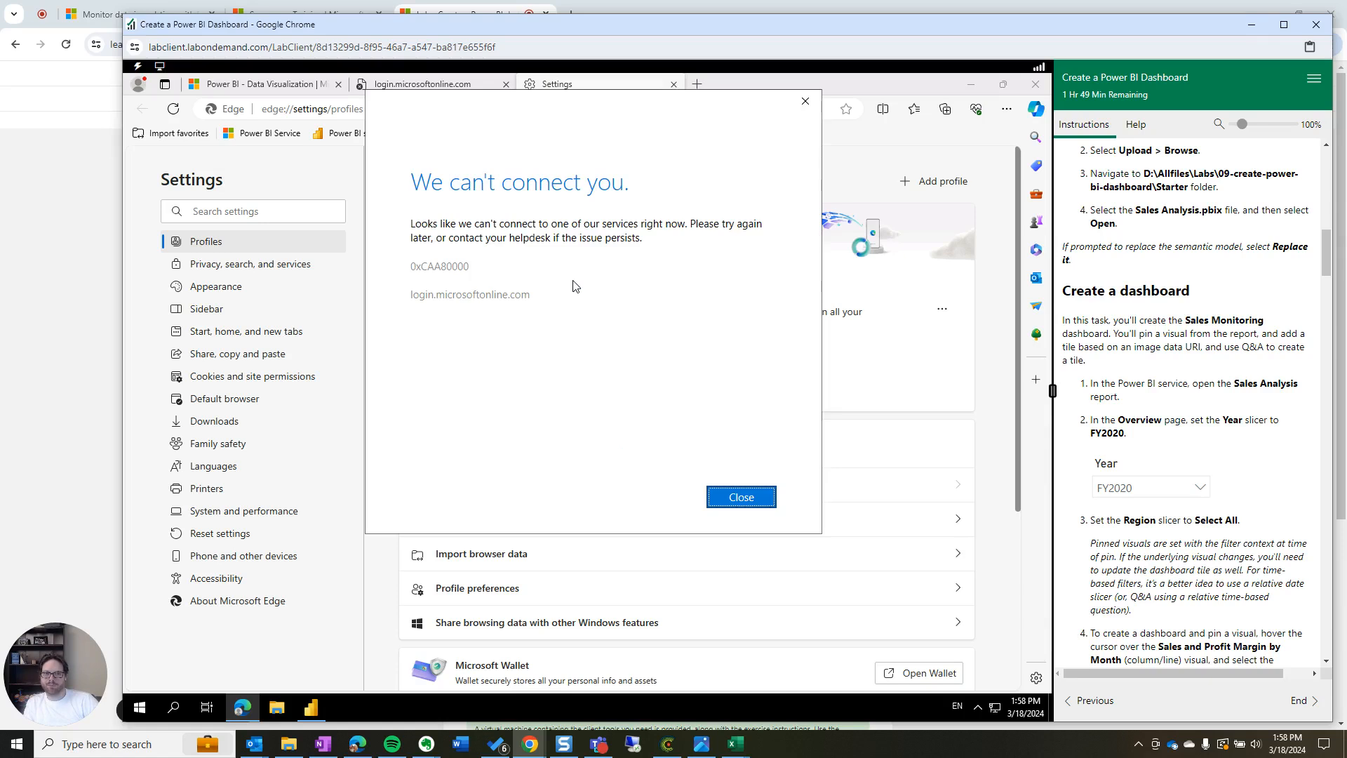
pyautogui.click(735, 226)
pyautogui.click(759, 496)
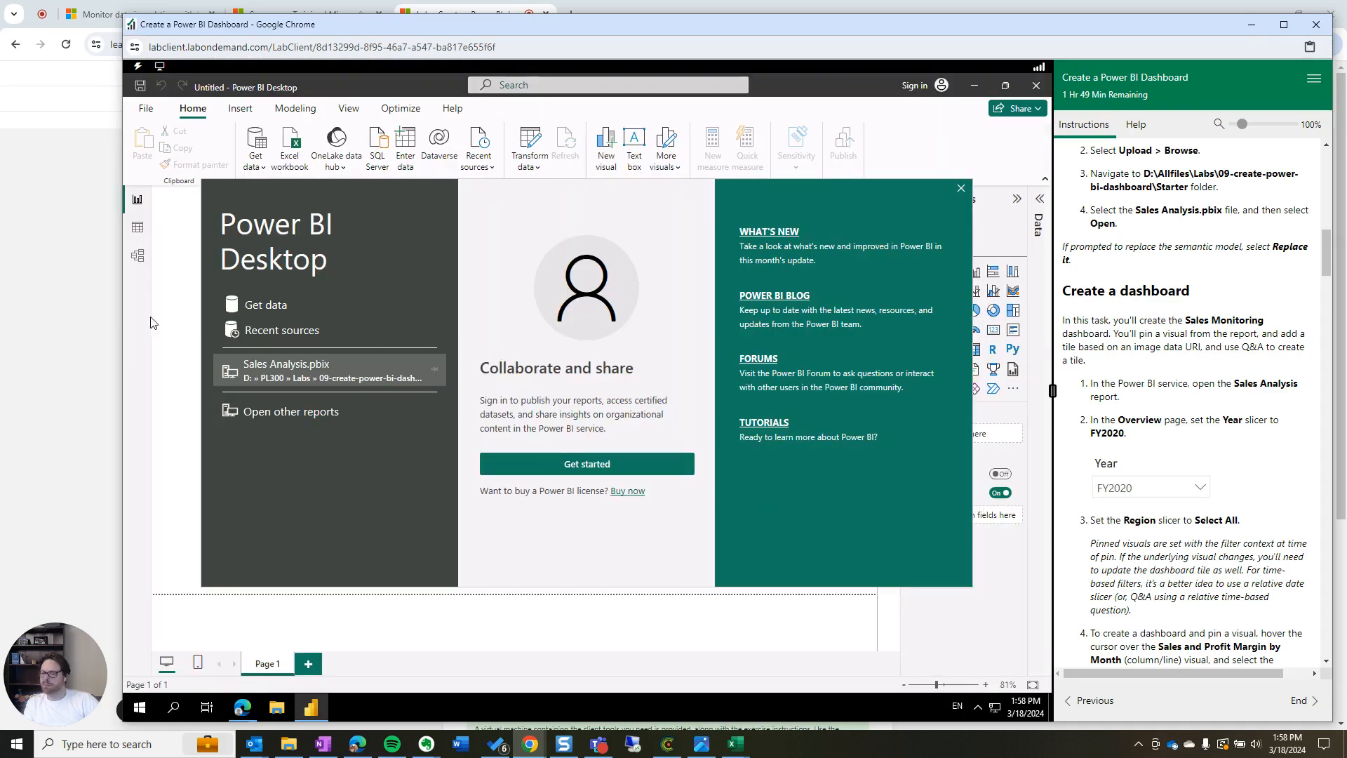
# Close the Power BI Desktop start screen and the Collaborate and share tip on the Untitled report
pyautogui.click(960, 188)
pyautogui.scroll(3, 1164, 340)
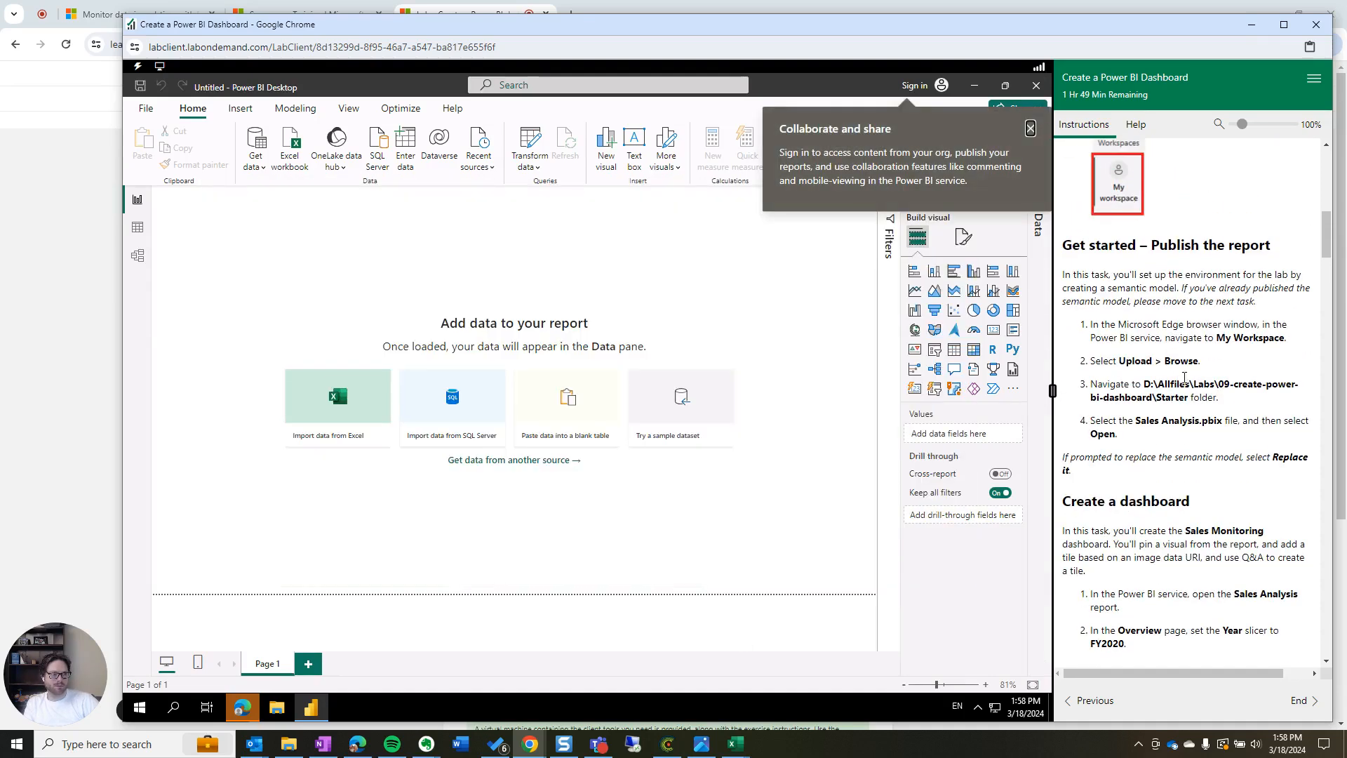
pyautogui.scroll(-3, 1194, 409)
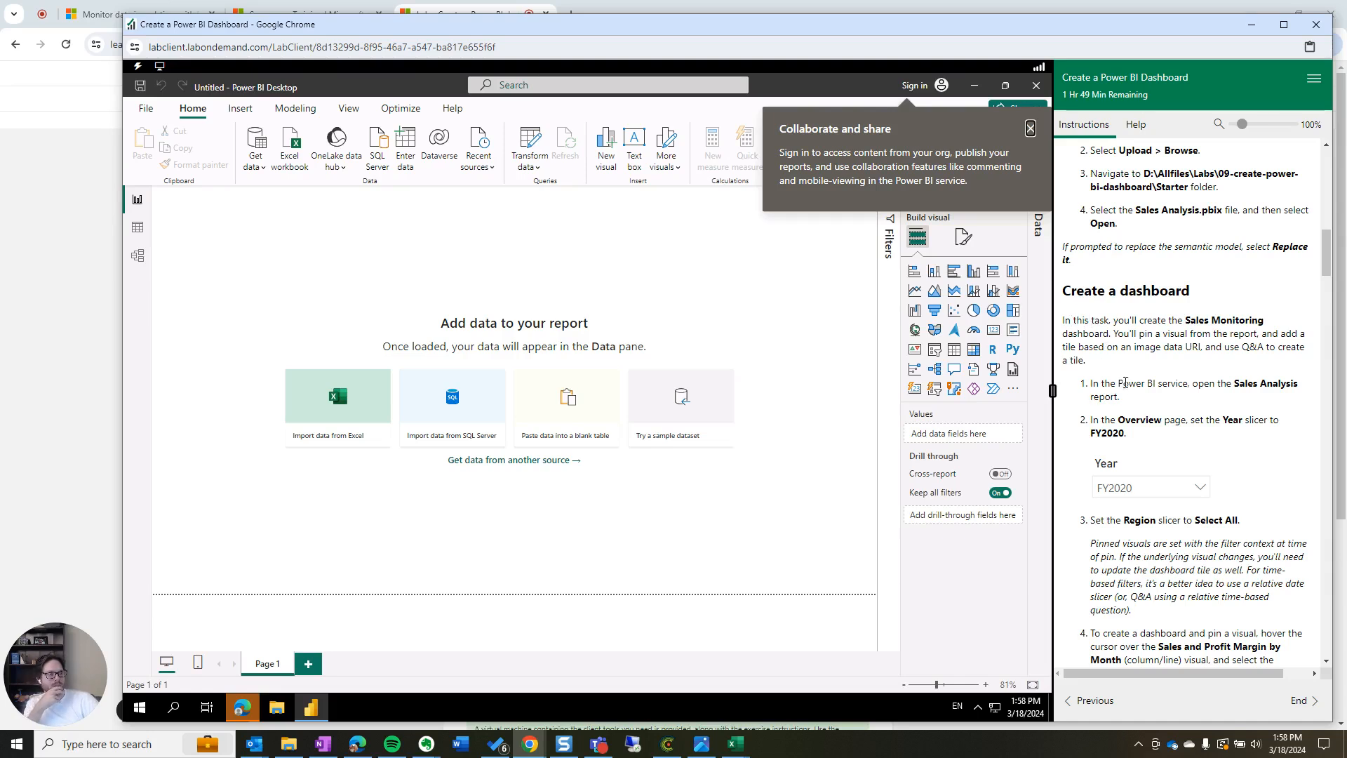
pyautogui.scroll(-3, 1132, 384)
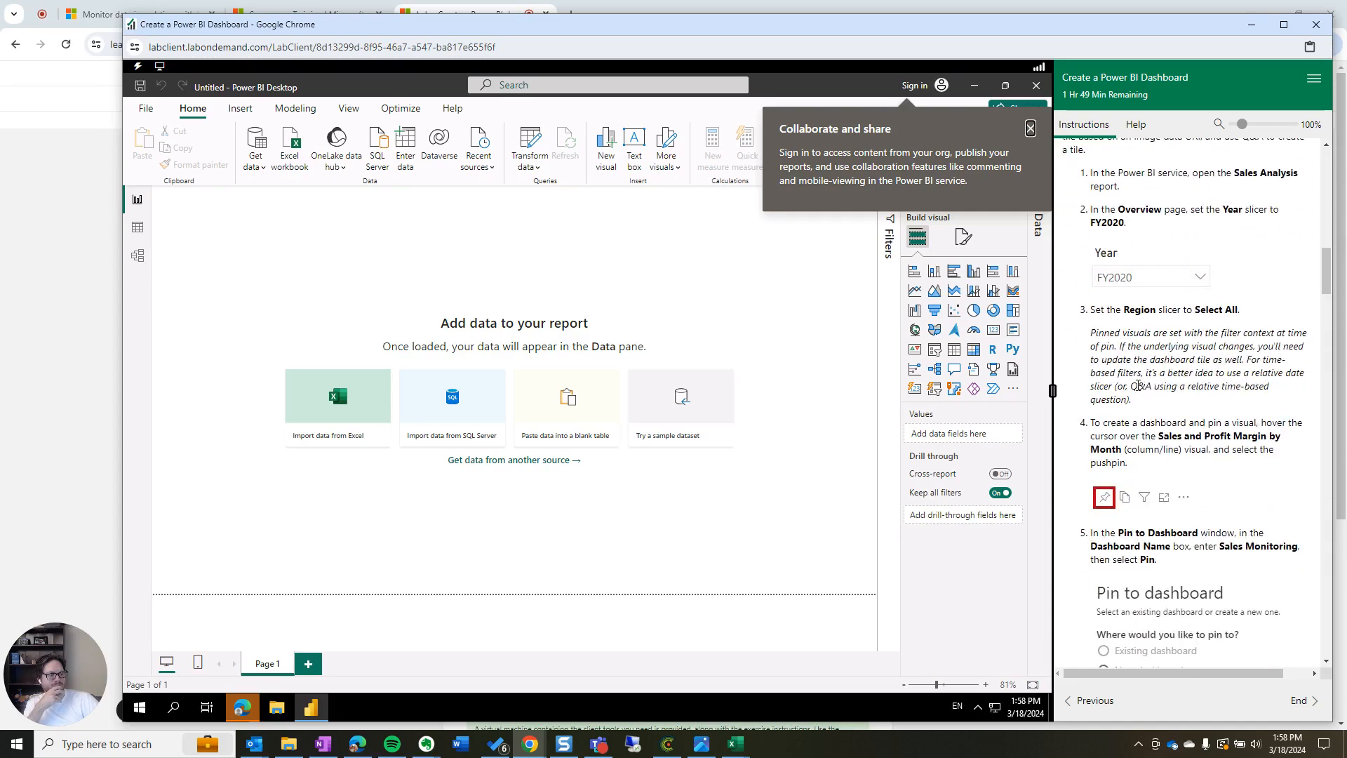
pyautogui.scroll(4, 1137, 385)
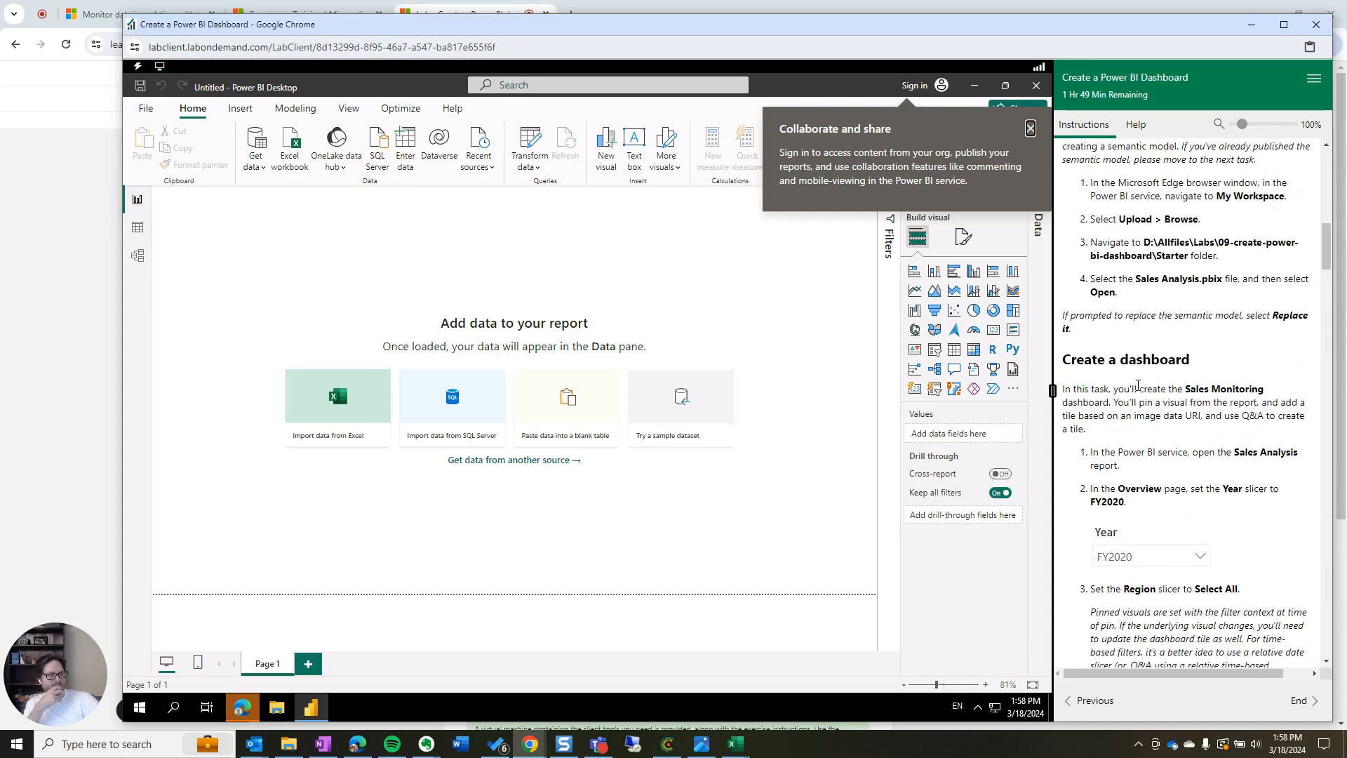
pyautogui.click(1031, 128)
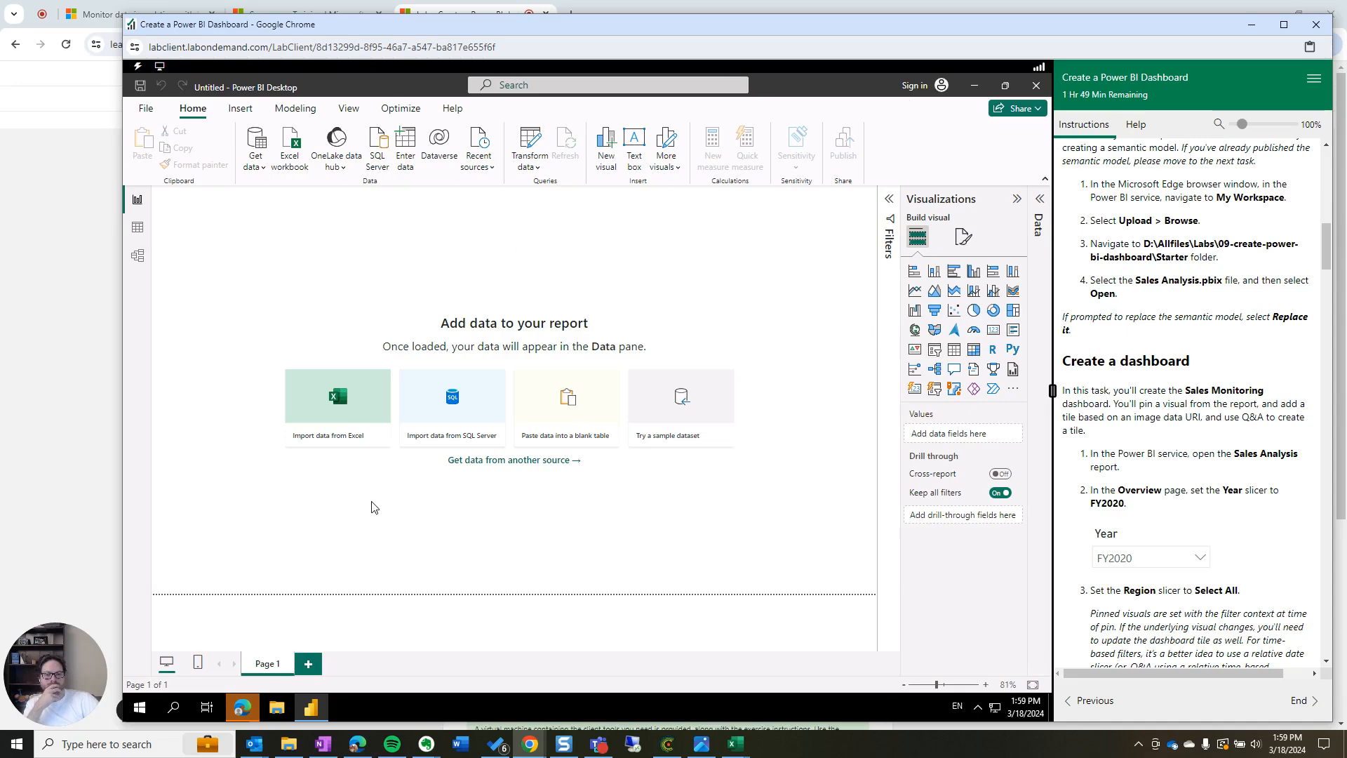
# Switch back to Edge and highlight sign-in step 3 of the lab instructions
pyautogui.click(241, 709)
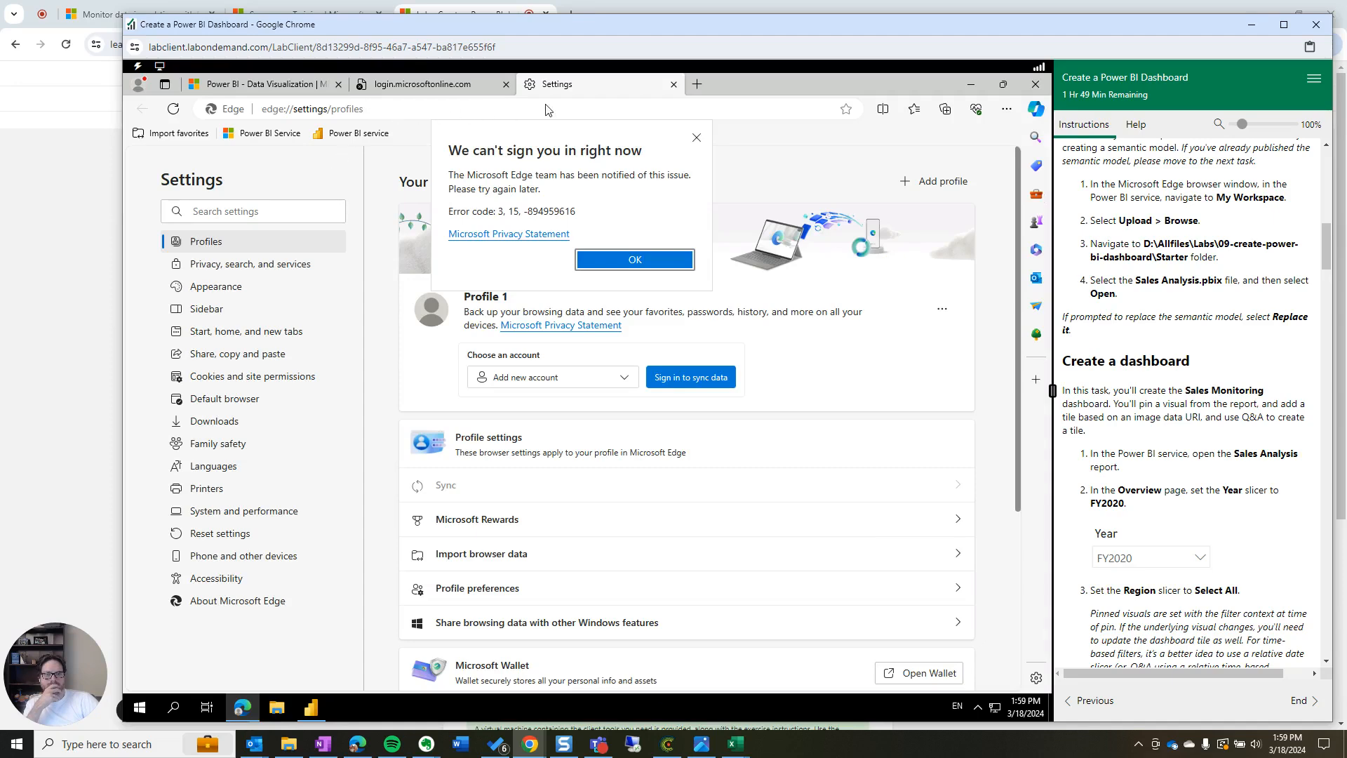
pyautogui.scroll(15, 1226, 449)
pyautogui.scroll(-1, 1226, 465)
pyautogui.click(1205, 515)
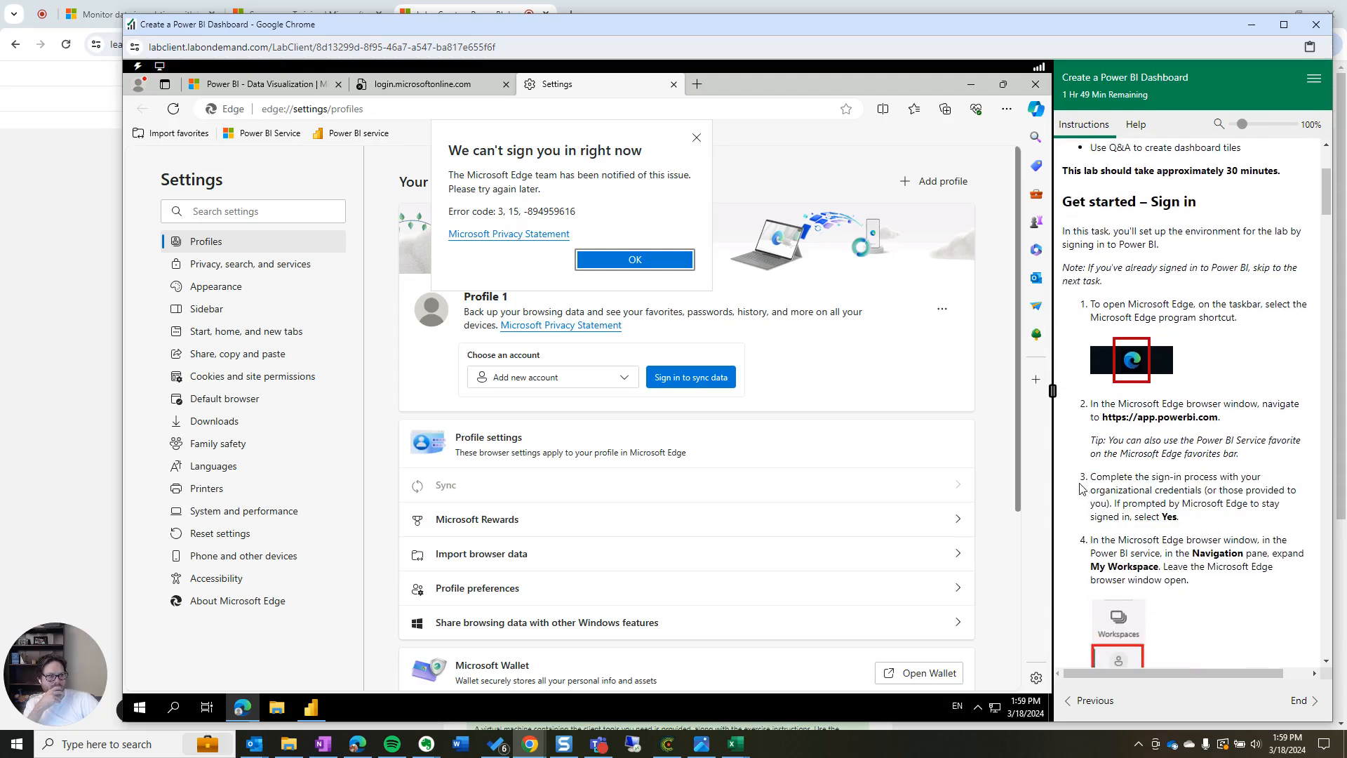
pyautogui.moveTo(1089, 478); pyautogui.dragTo(1298, 518)
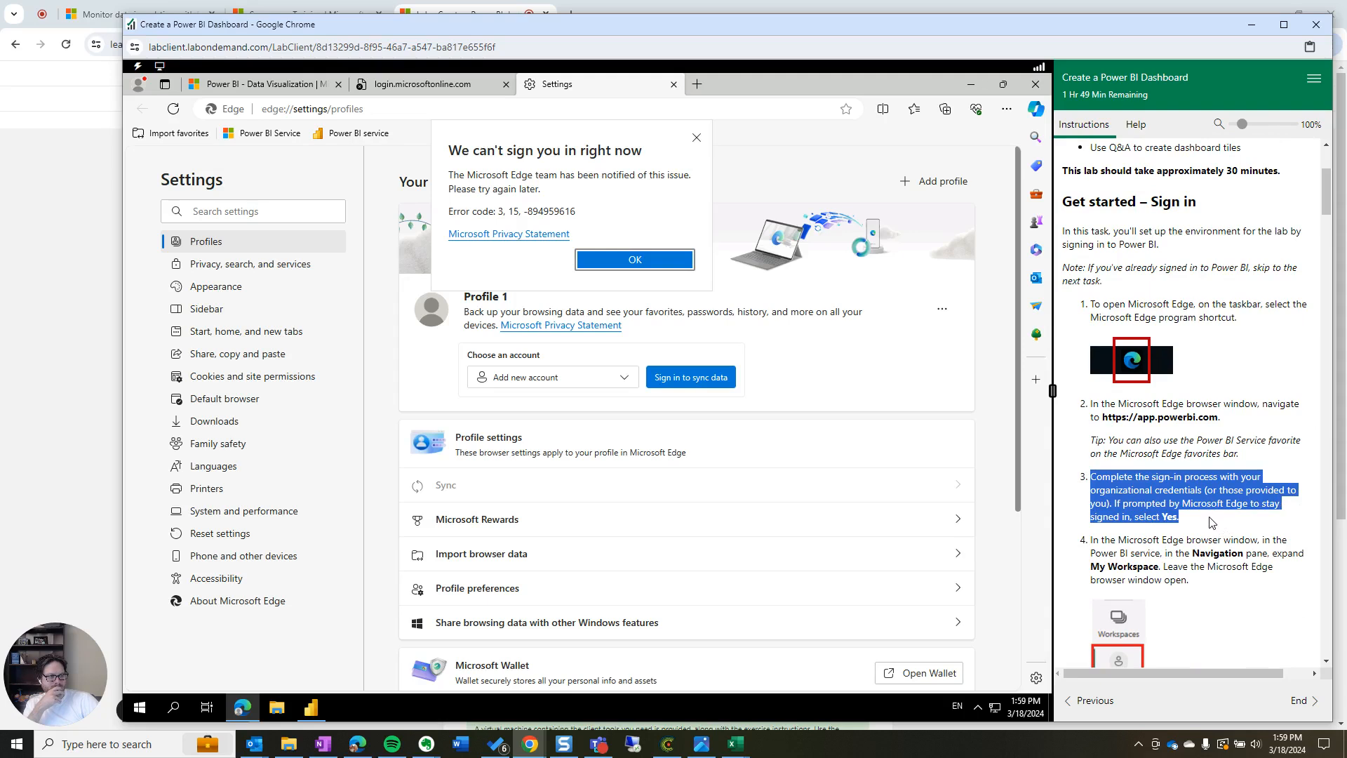
pyautogui.click(1215, 561)
# Highlight instruction step 4, then open the Skillable platform documentation from the Help tab
pyautogui.moveTo(1227, 582); pyautogui.dragTo(1070, 538)
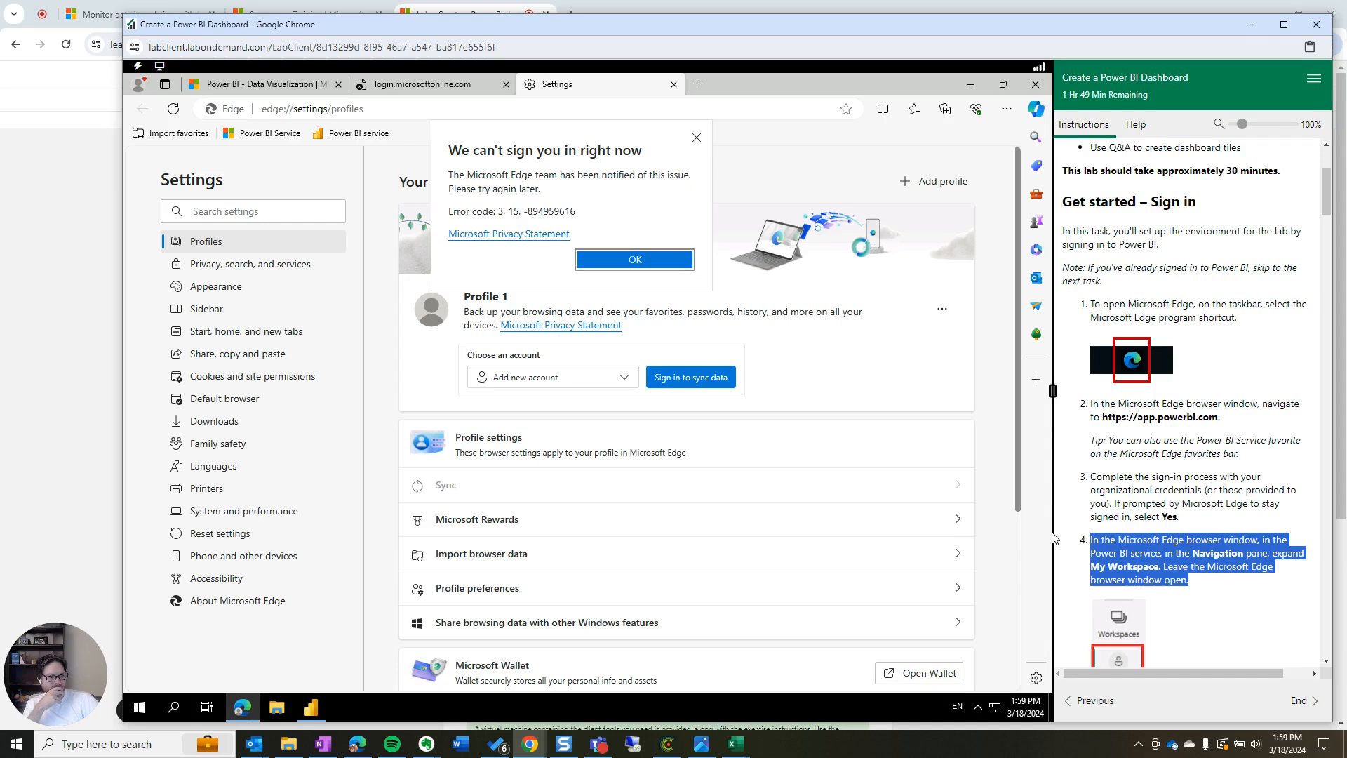
pyautogui.click(1205, 301)
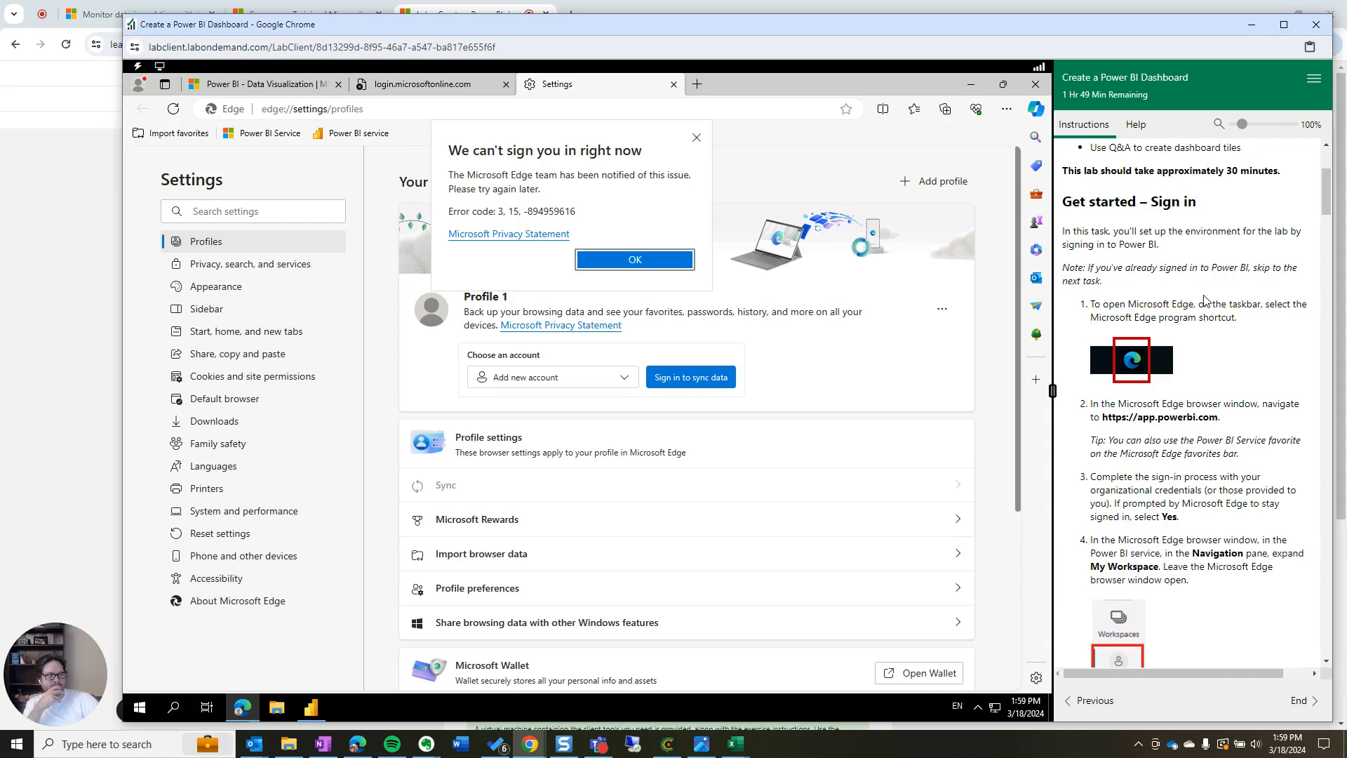
pyautogui.click(1135, 124)
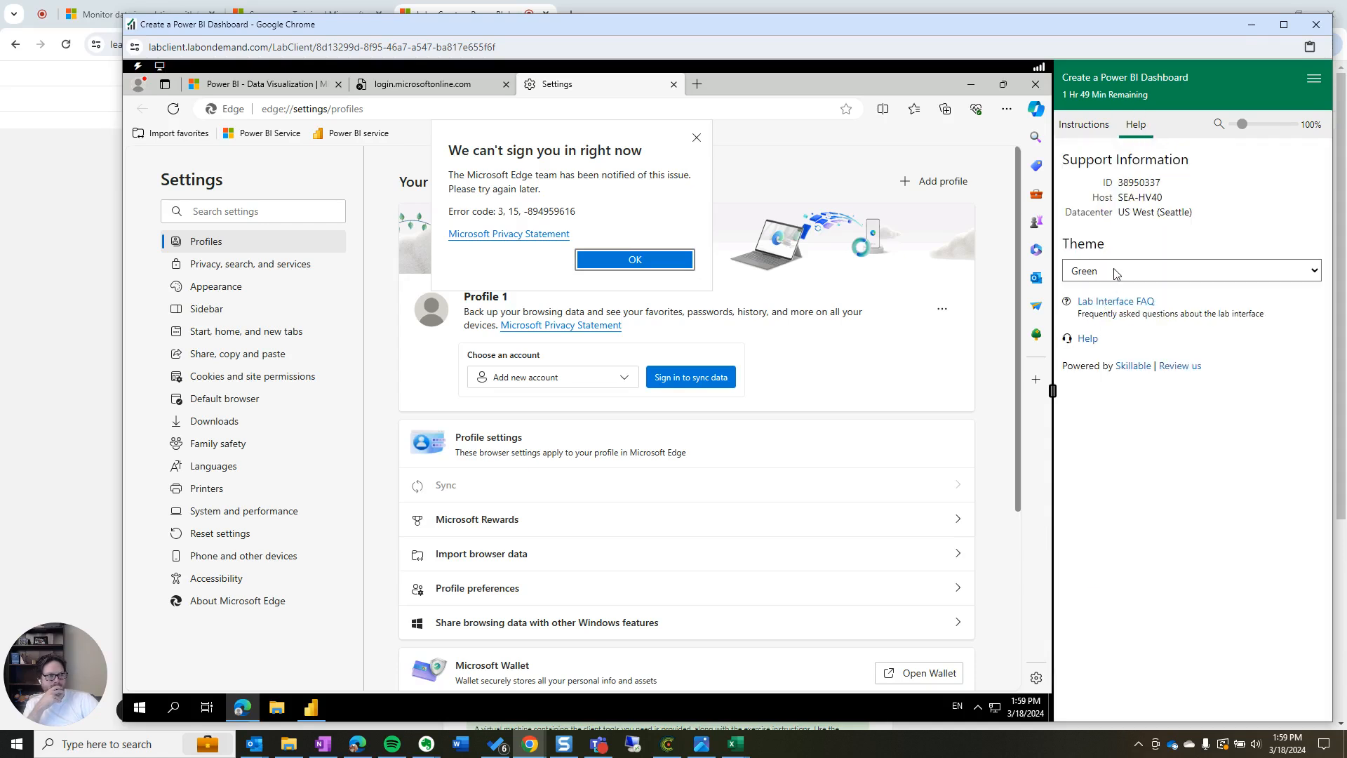
pyautogui.click(1076, 339)
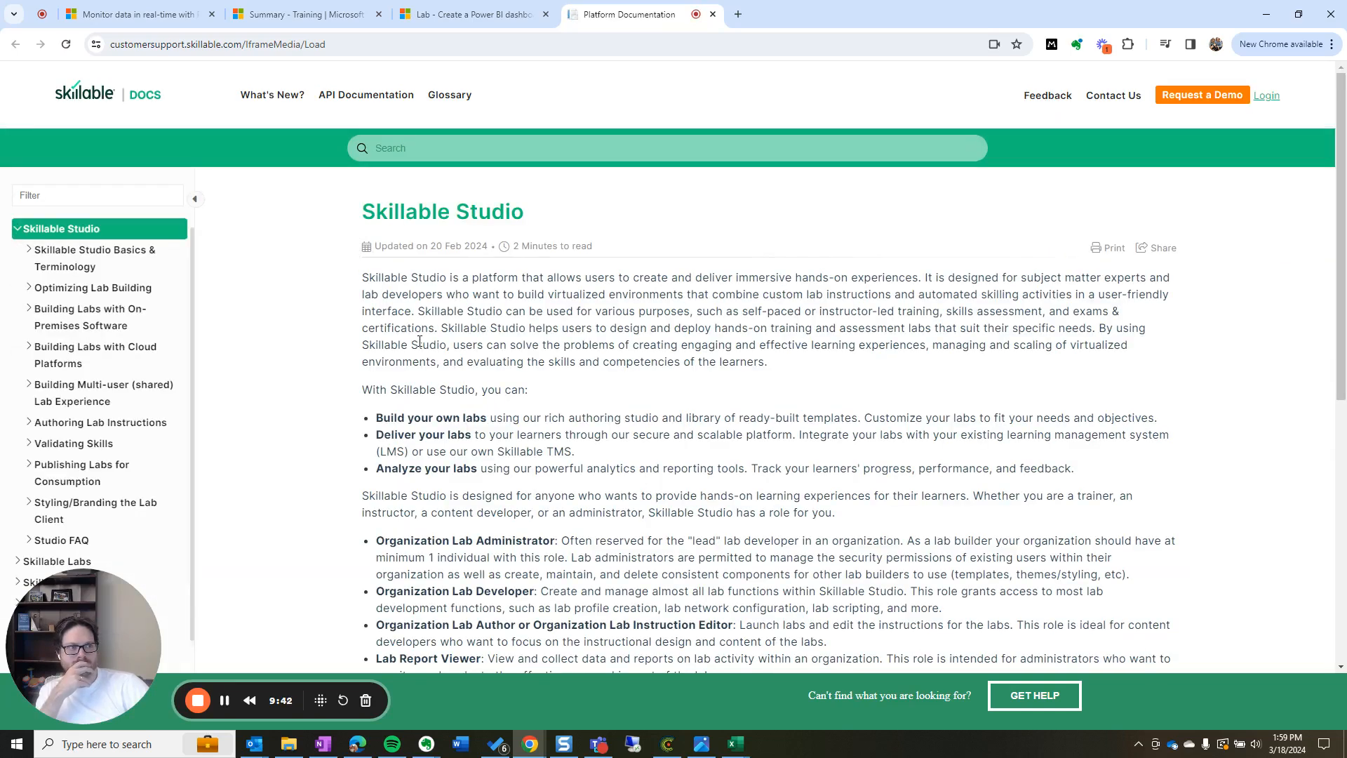
# Skim the Skillable Studio documentation, then return to the 'Lab - Create a Power BI dashboard' tab
pyautogui.scroll(-8, 420, 341)
pyautogui.scroll(7, 423, 342)
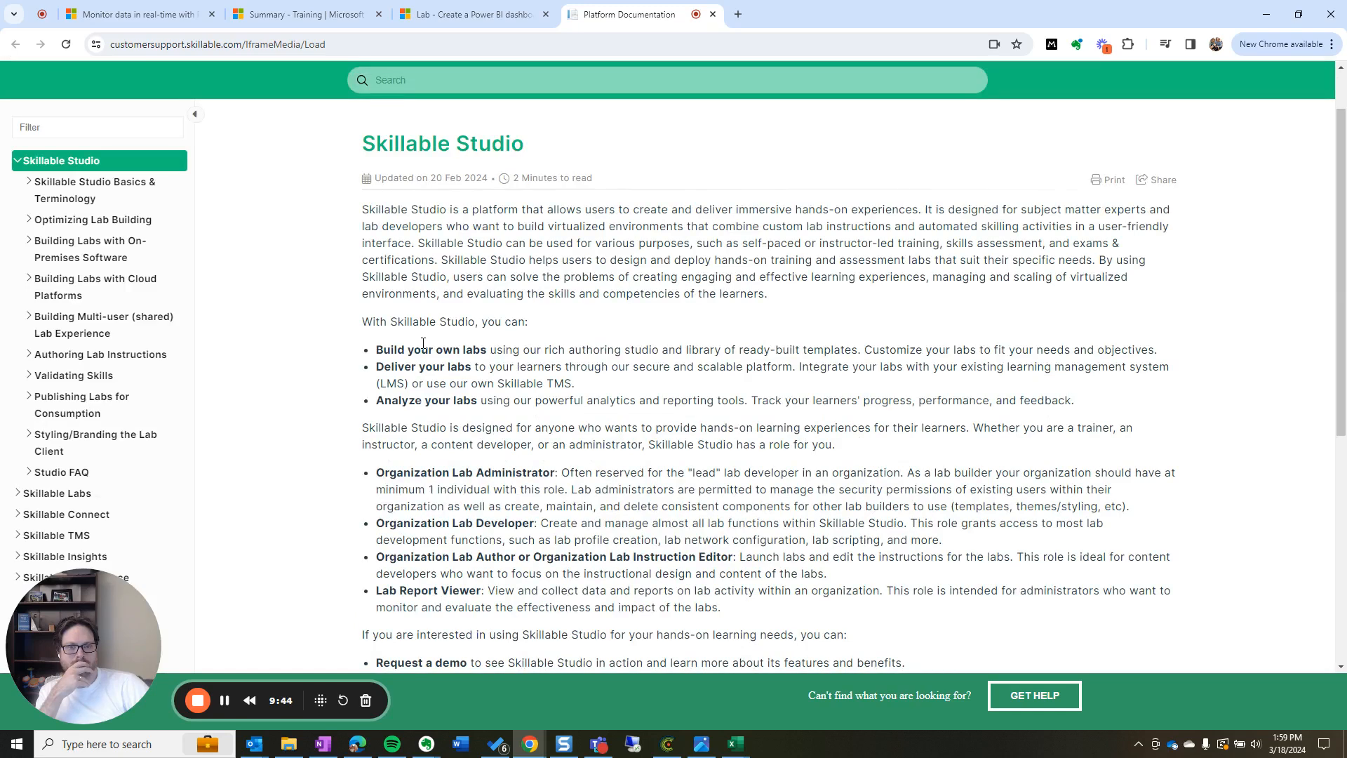
pyautogui.click(484, 16)
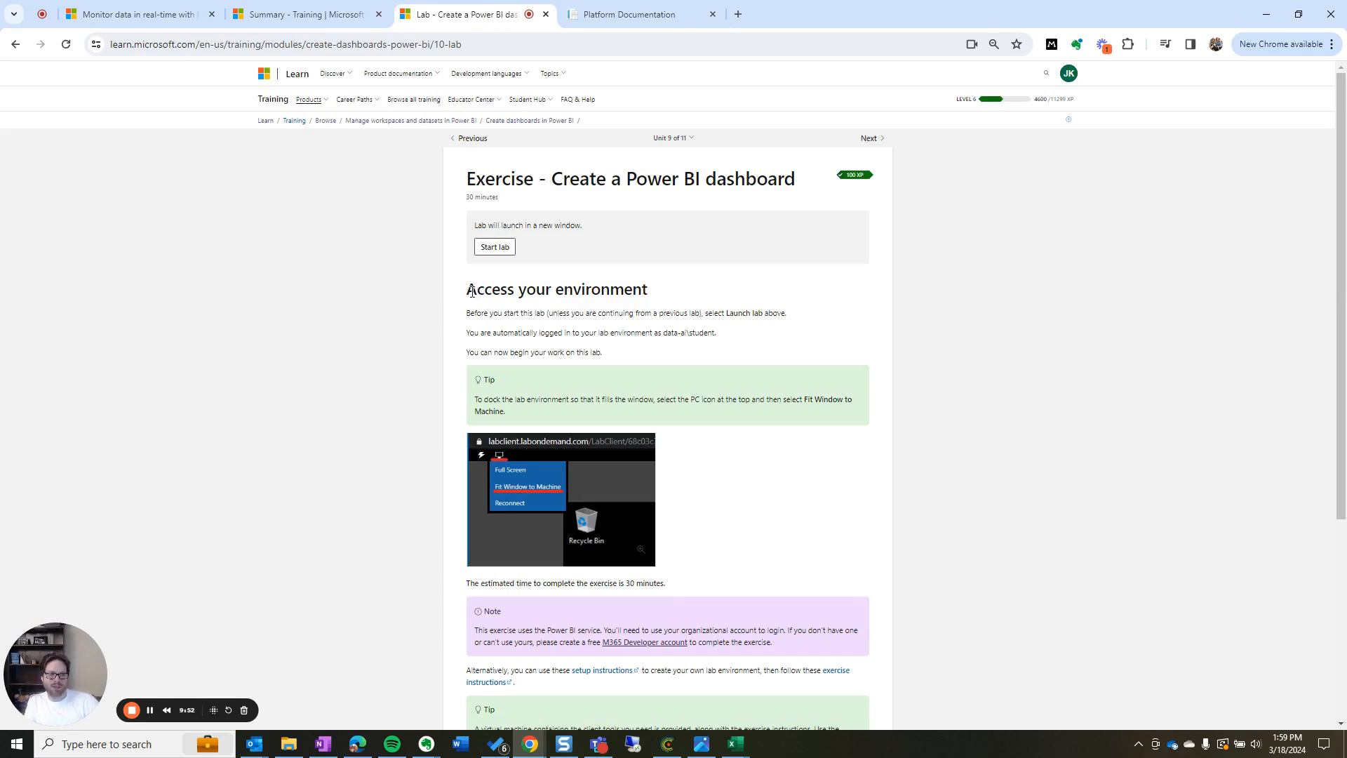
# Highlight the lab note about needing an account and follow its 'M365 Developer account' link
pyautogui.moveTo(471, 291); pyautogui.dragTo(662, 361)
pyautogui.scroll(-3, 618, 442)
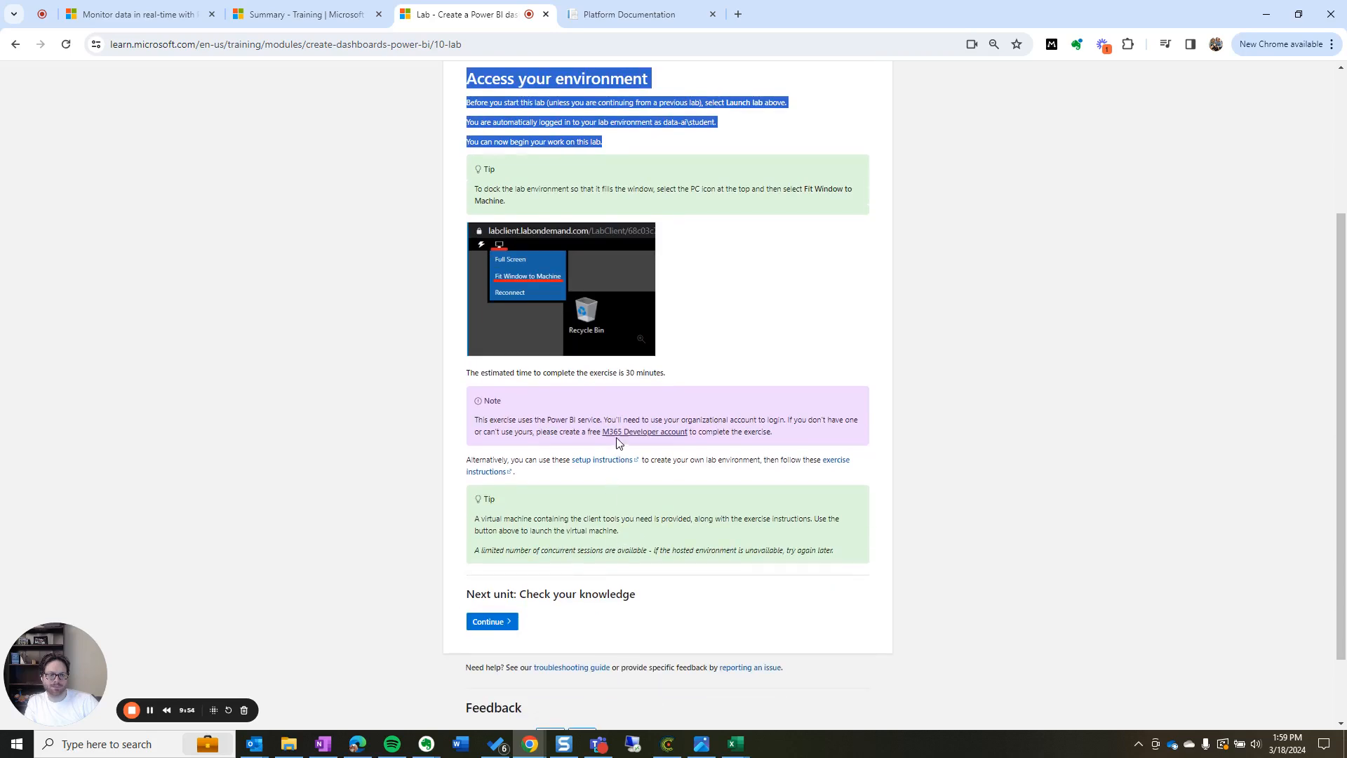
pyautogui.moveTo(475, 420); pyautogui.dragTo(794, 440)
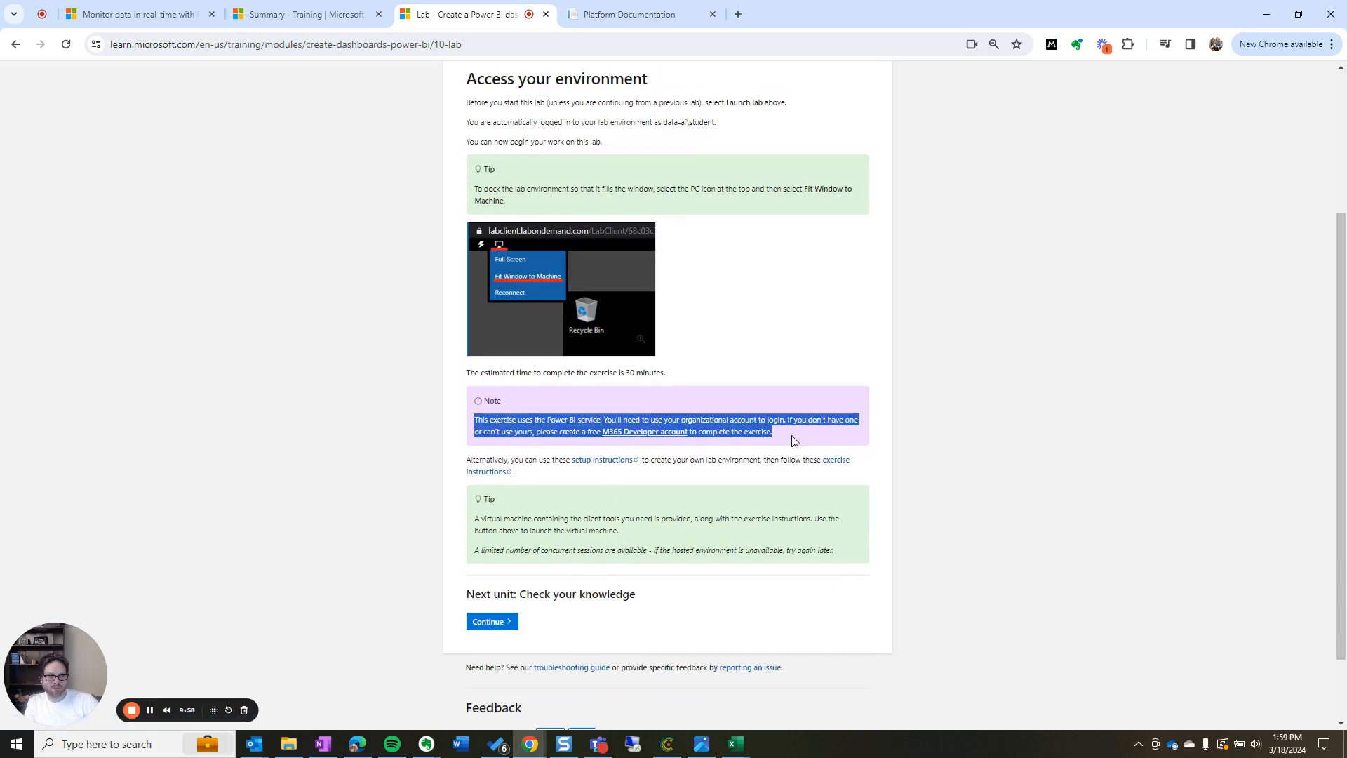
pyautogui.click(776, 432)
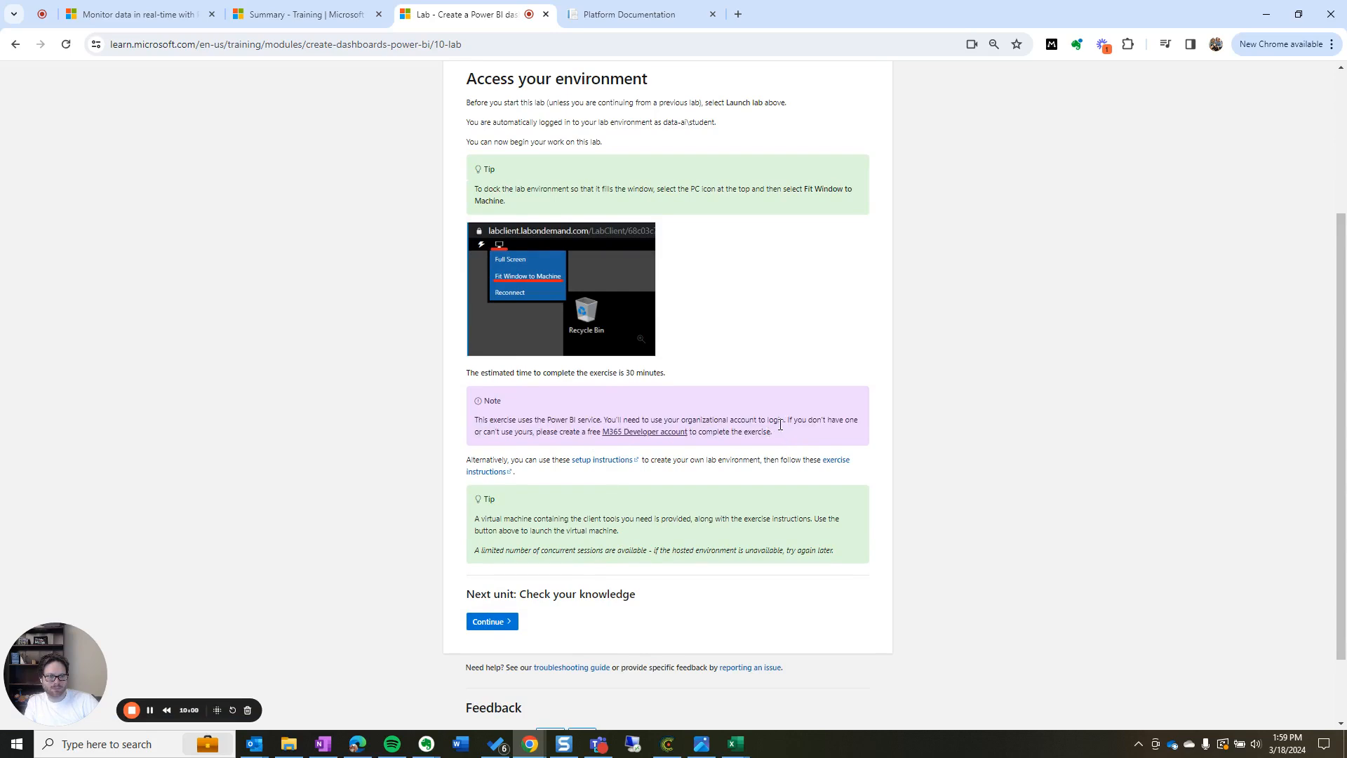
pyautogui.moveTo(477, 419); pyautogui.dragTo(793, 431)
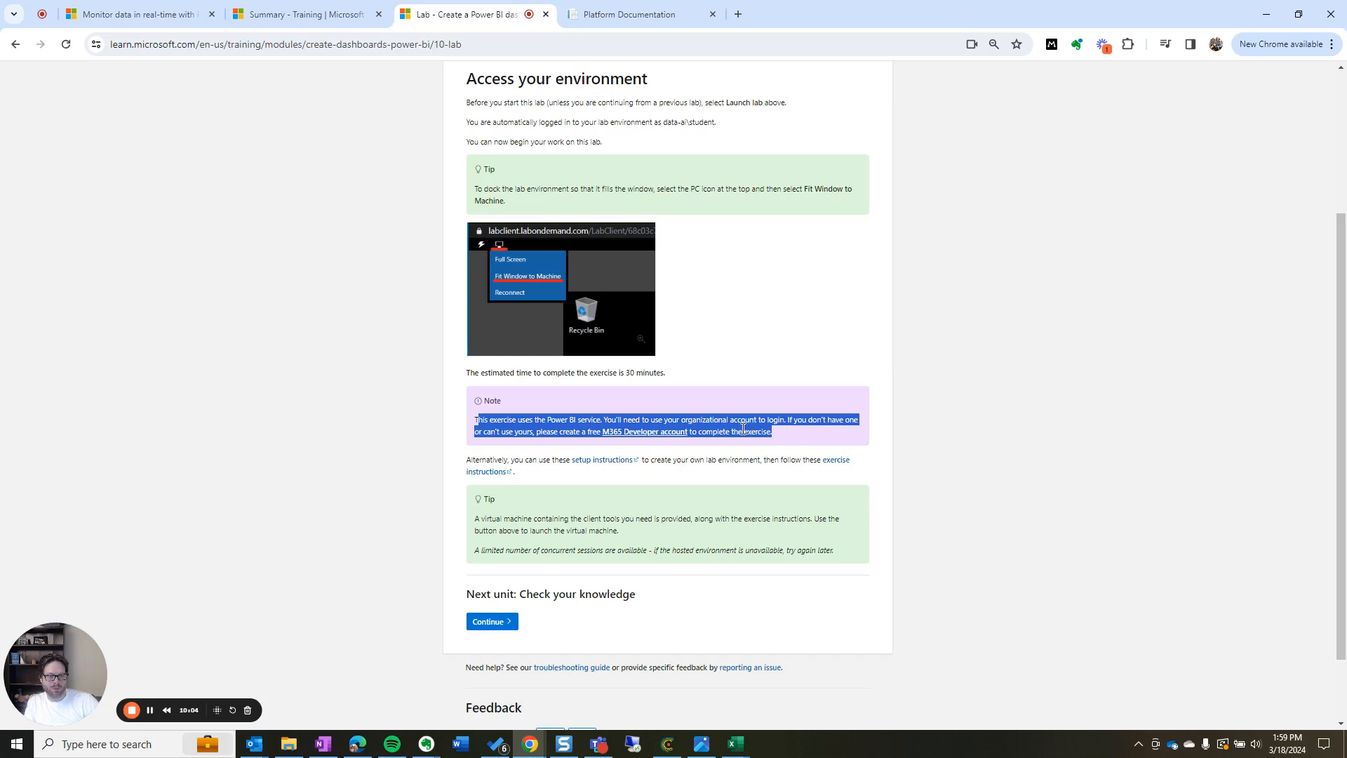
pyautogui.click(634, 432)
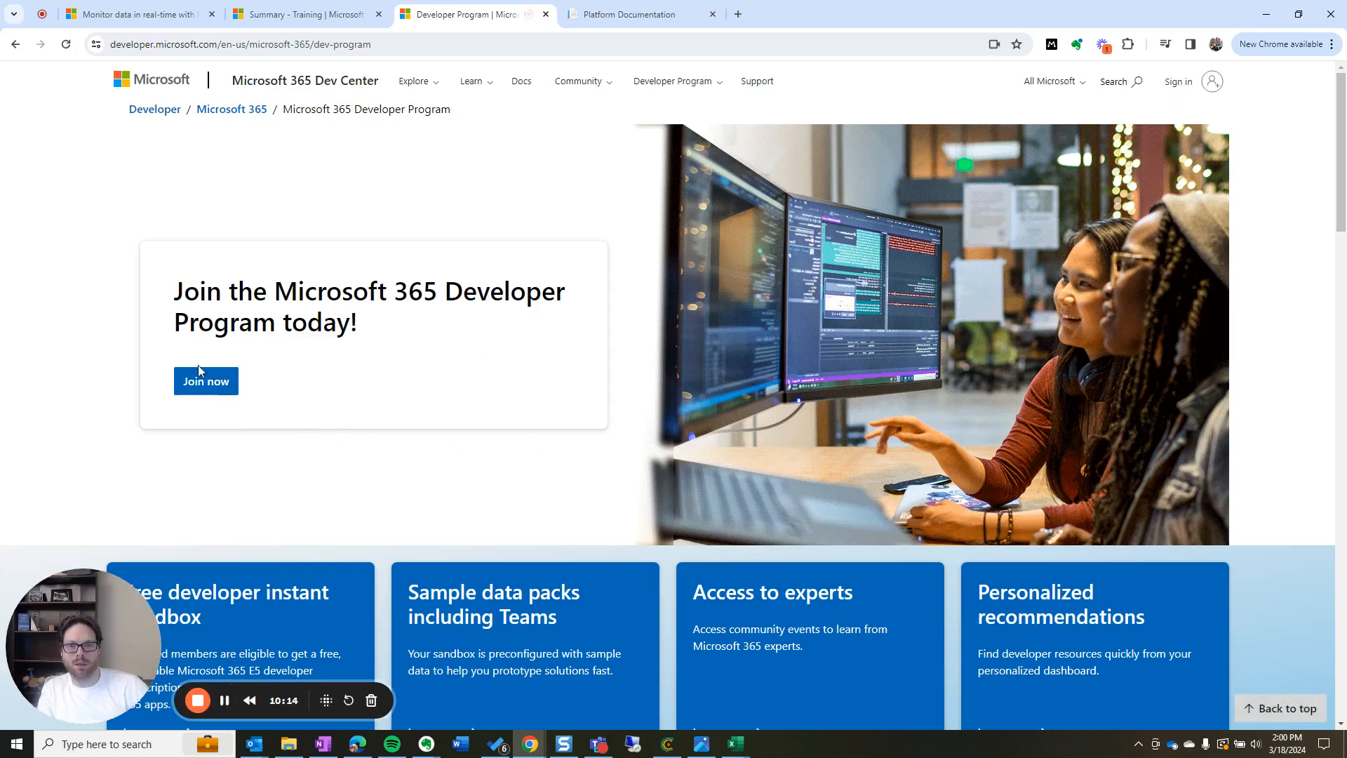
# Fill the Developer Program join form with United States and company Cooptimize, accept the terms, and continue
pyautogui.click(207, 381)
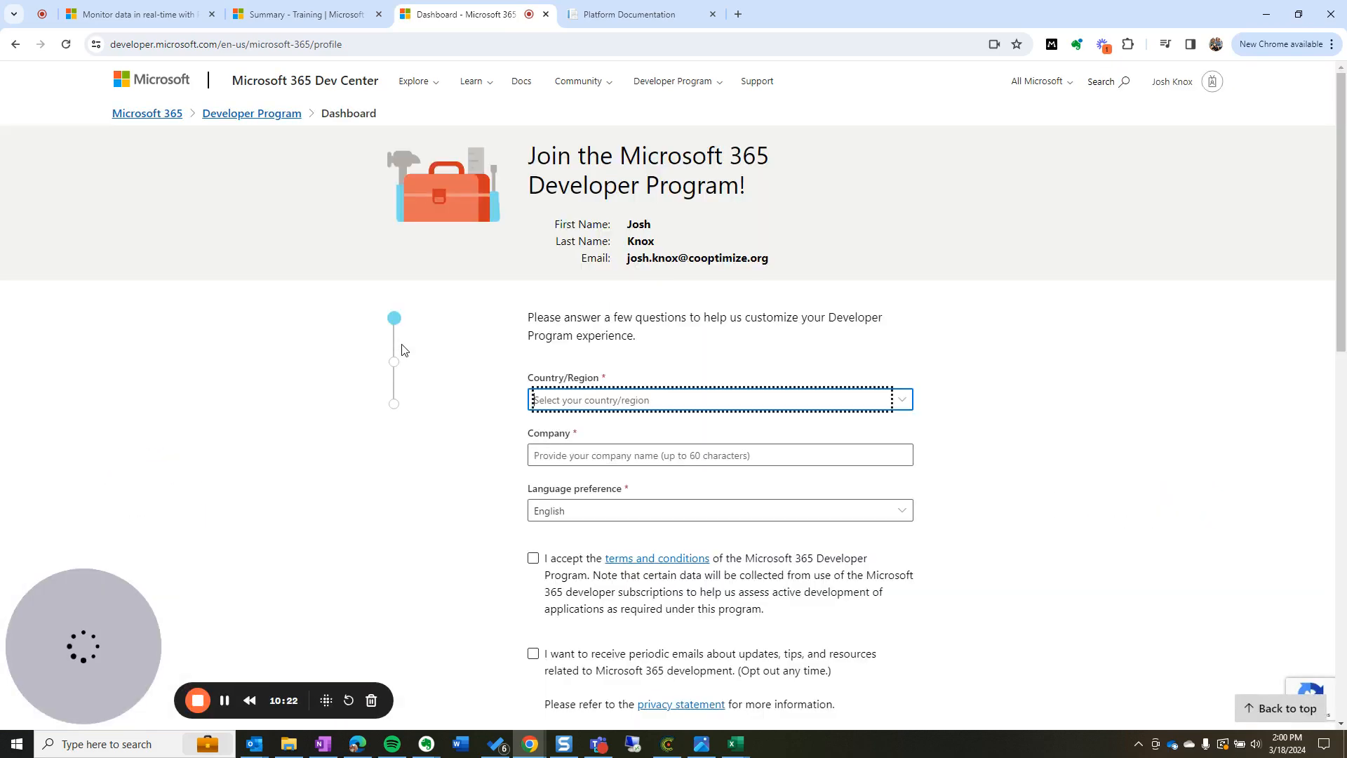
pyautogui.click(712, 400)
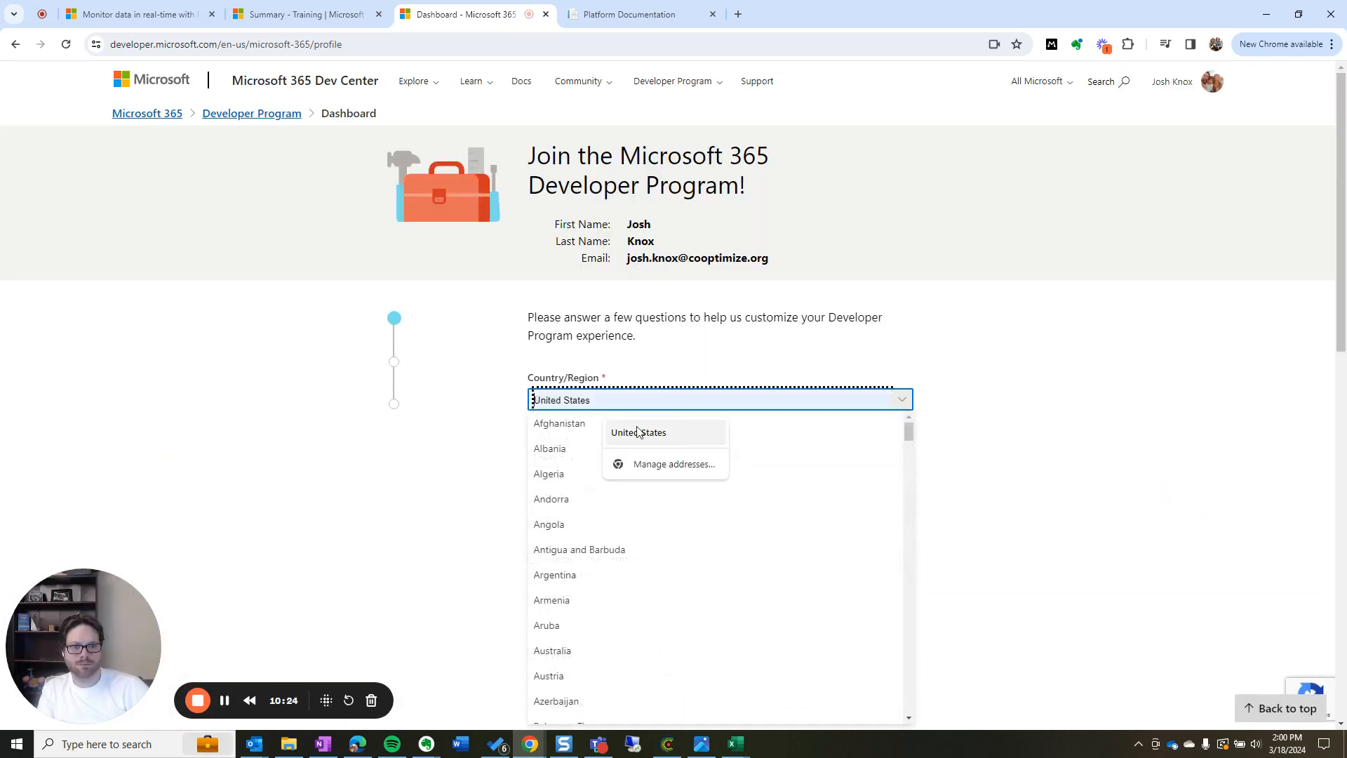
pyautogui.write('United')
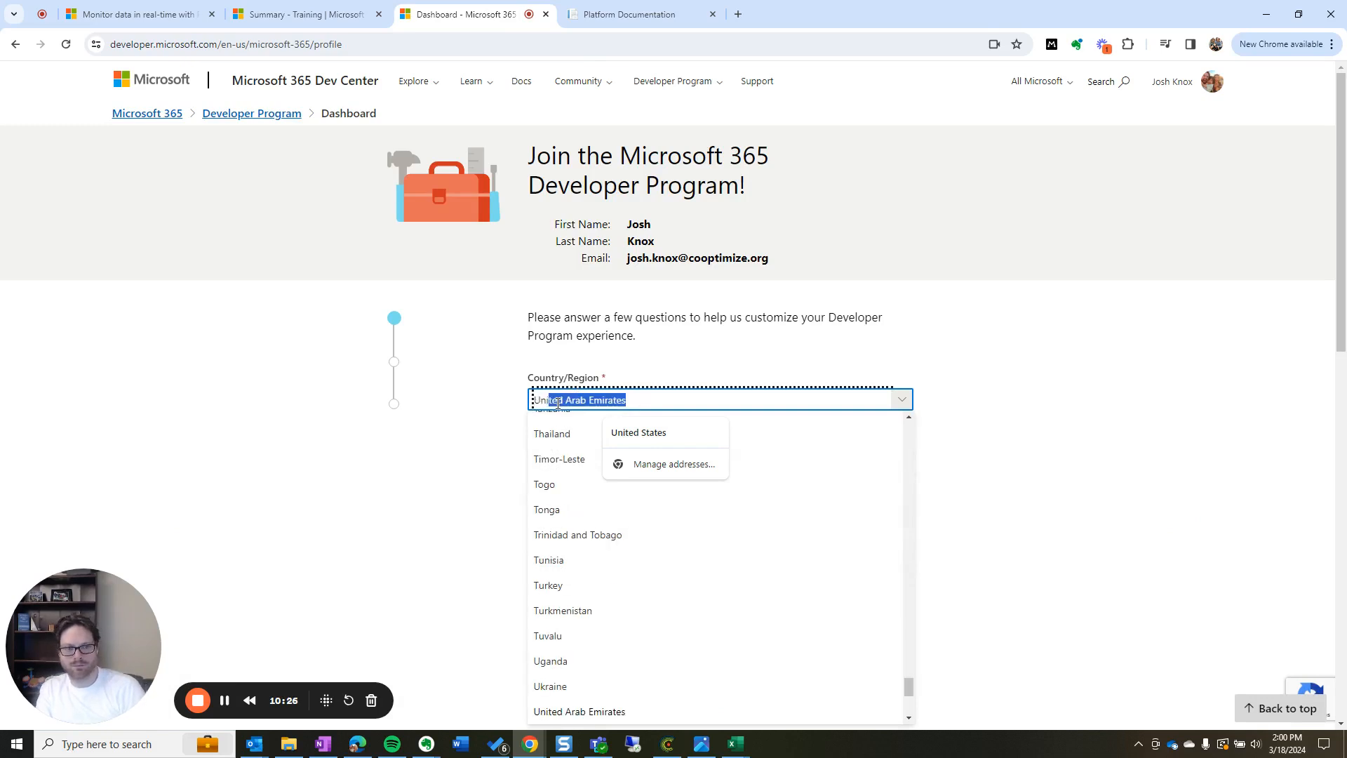
pyautogui.write(' States')
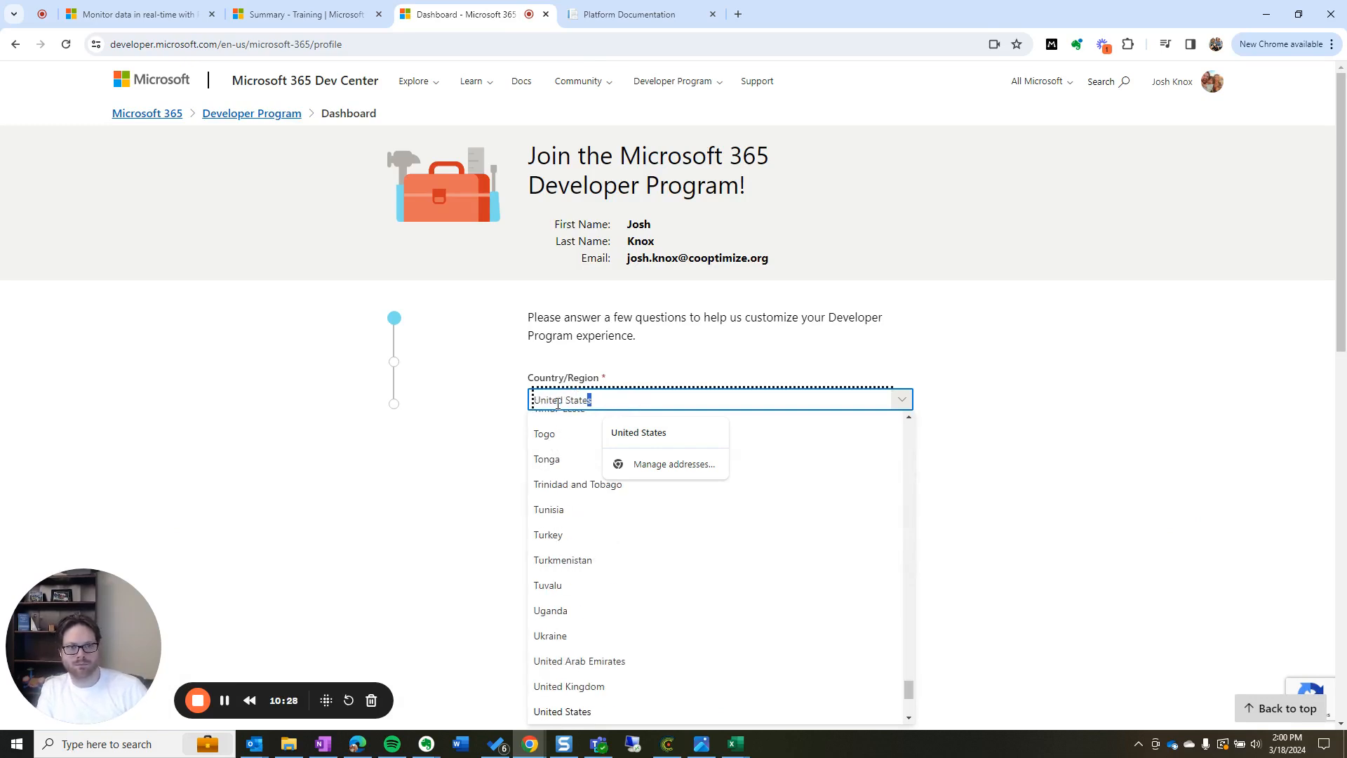
pyautogui.press('Tab')
pyautogui.write('Co')
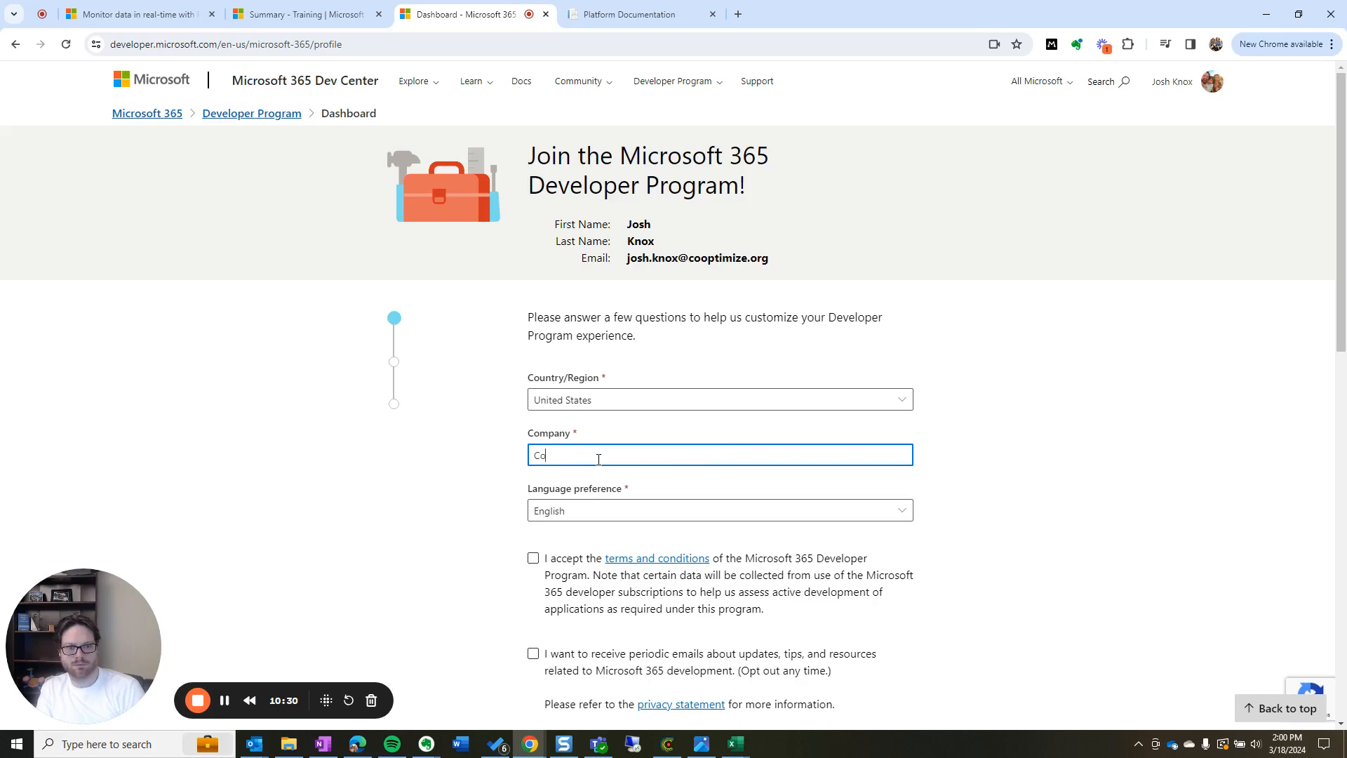
pyautogui.write('optimize')
pyautogui.press('Tab')
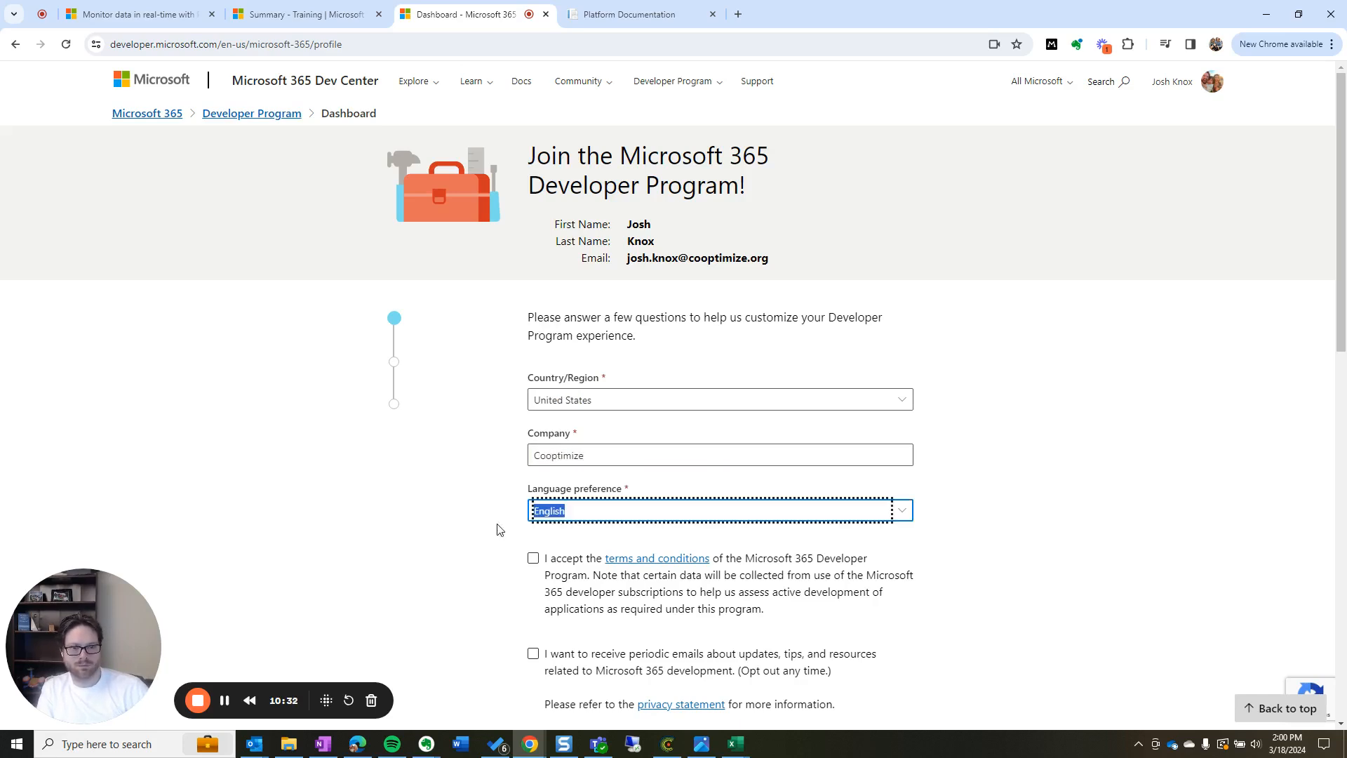
pyautogui.scroll(-1, 536, 479)
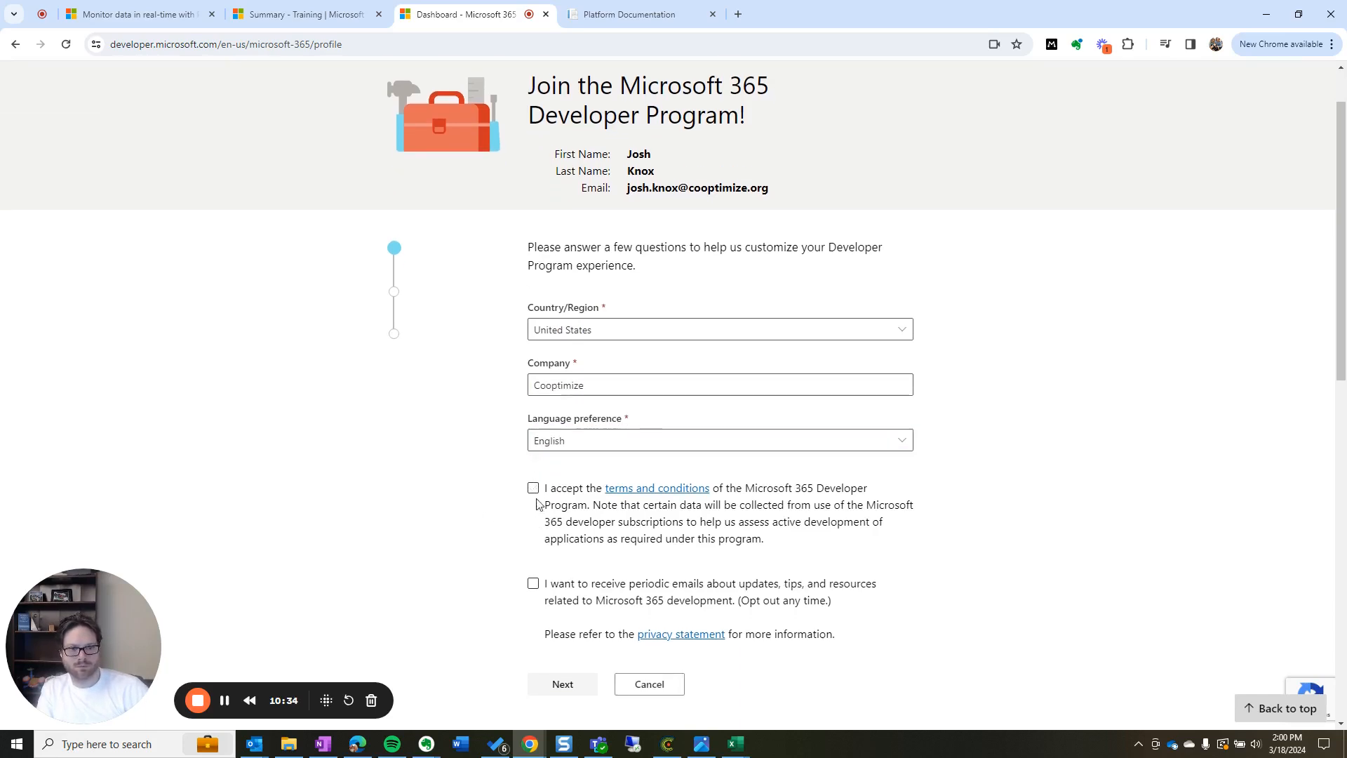
pyautogui.click(535, 490)
pyautogui.click(561, 685)
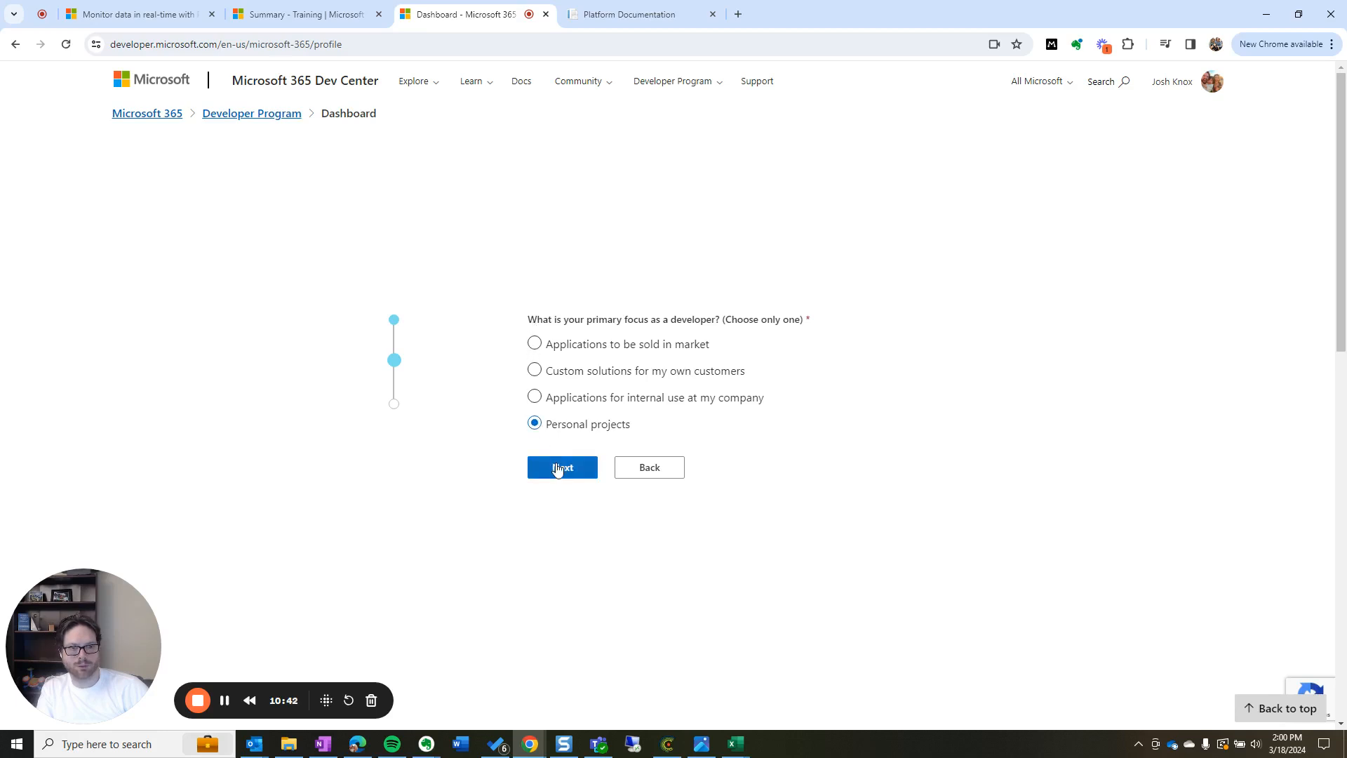
# Go to the interests step and tick Copilot for Microsoft 365 and Microsoft Teams
pyautogui.click(556, 466)
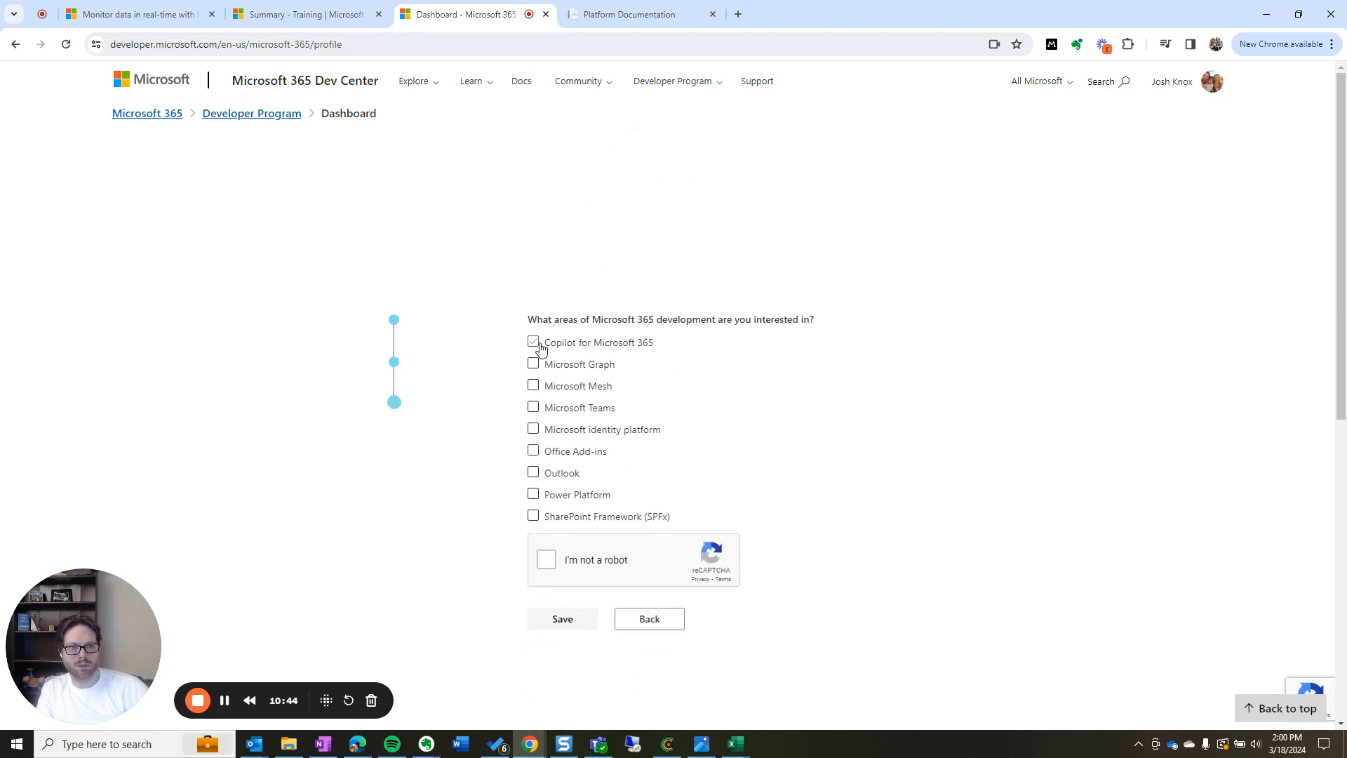
pyautogui.click(534, 343)
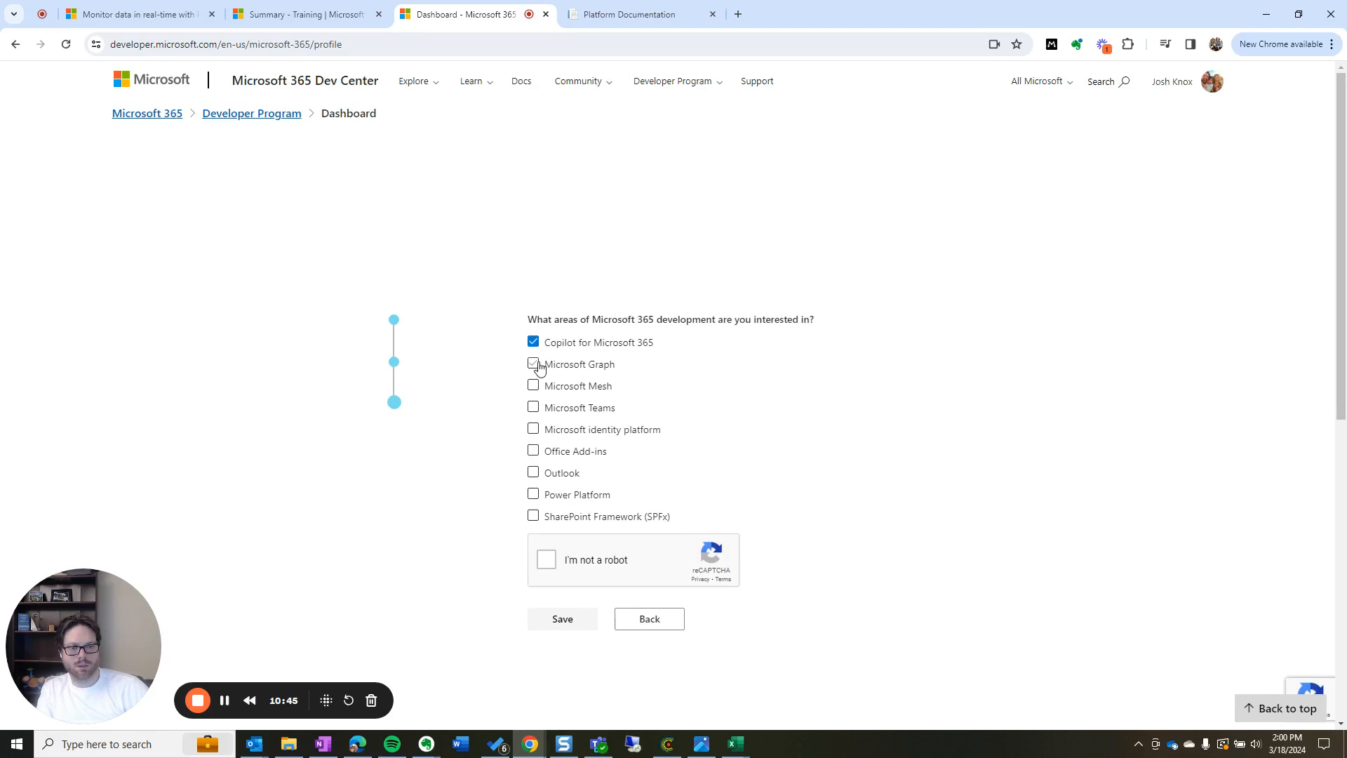
pyautogui.click(534, 408)
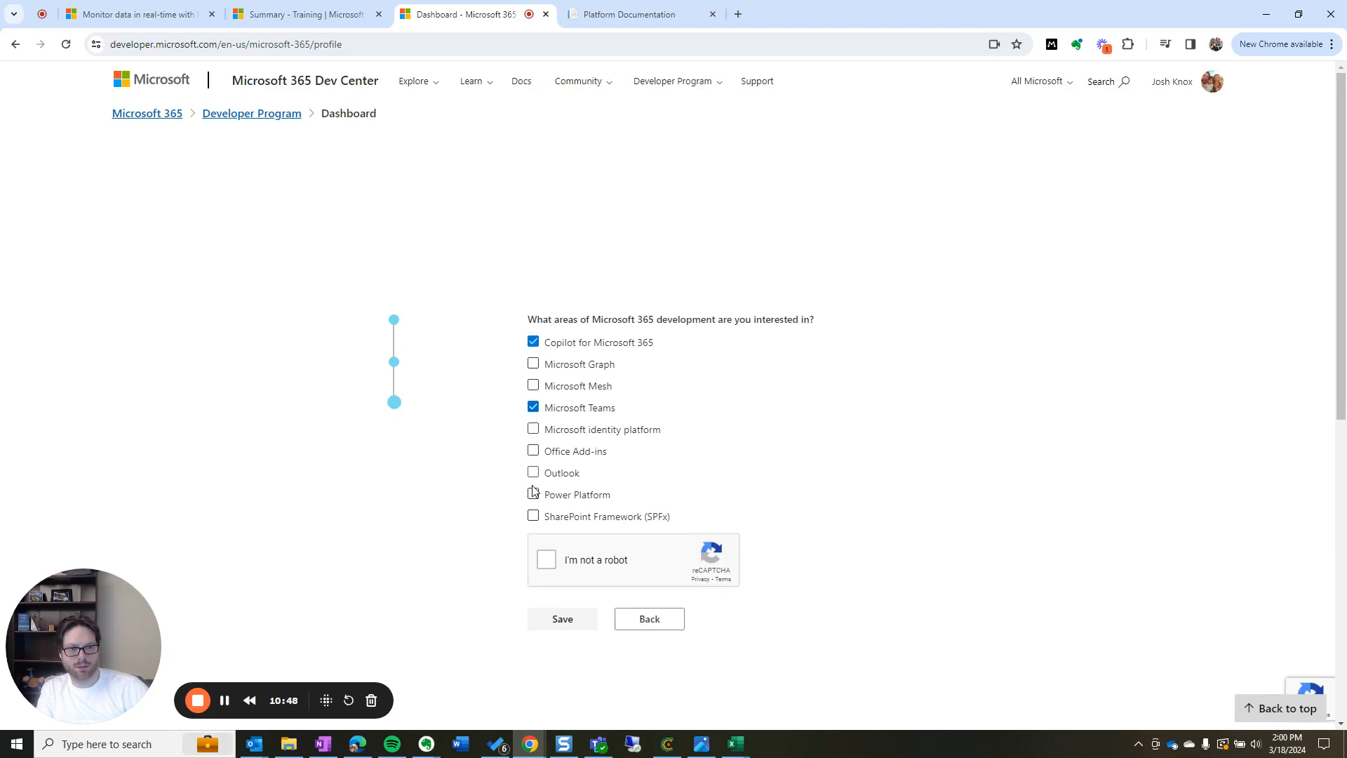
# Pass the reCAPTCHA by marking the three taxi images, then save the developer profile
pyautogui.click(545, 559)
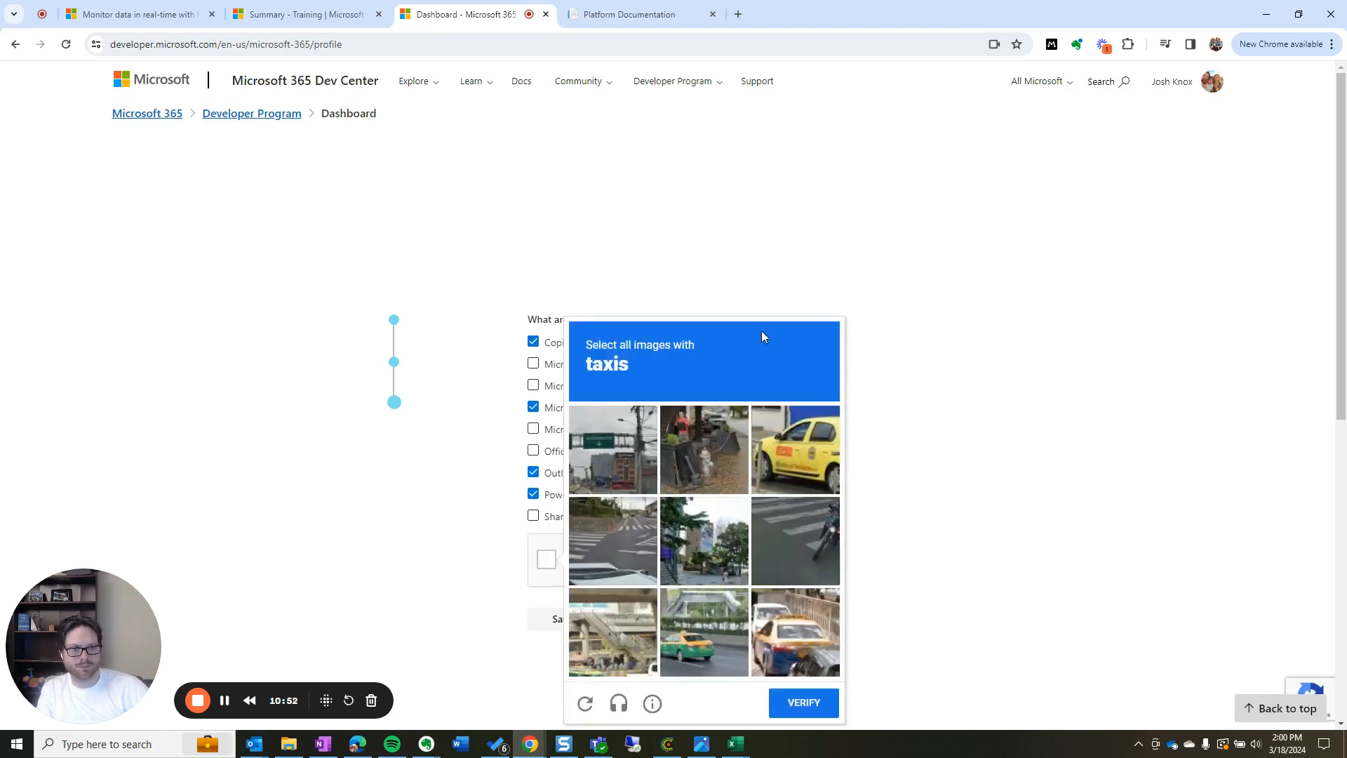
pyautogui.click(806, 447)
pyautogui.click(684, 647)
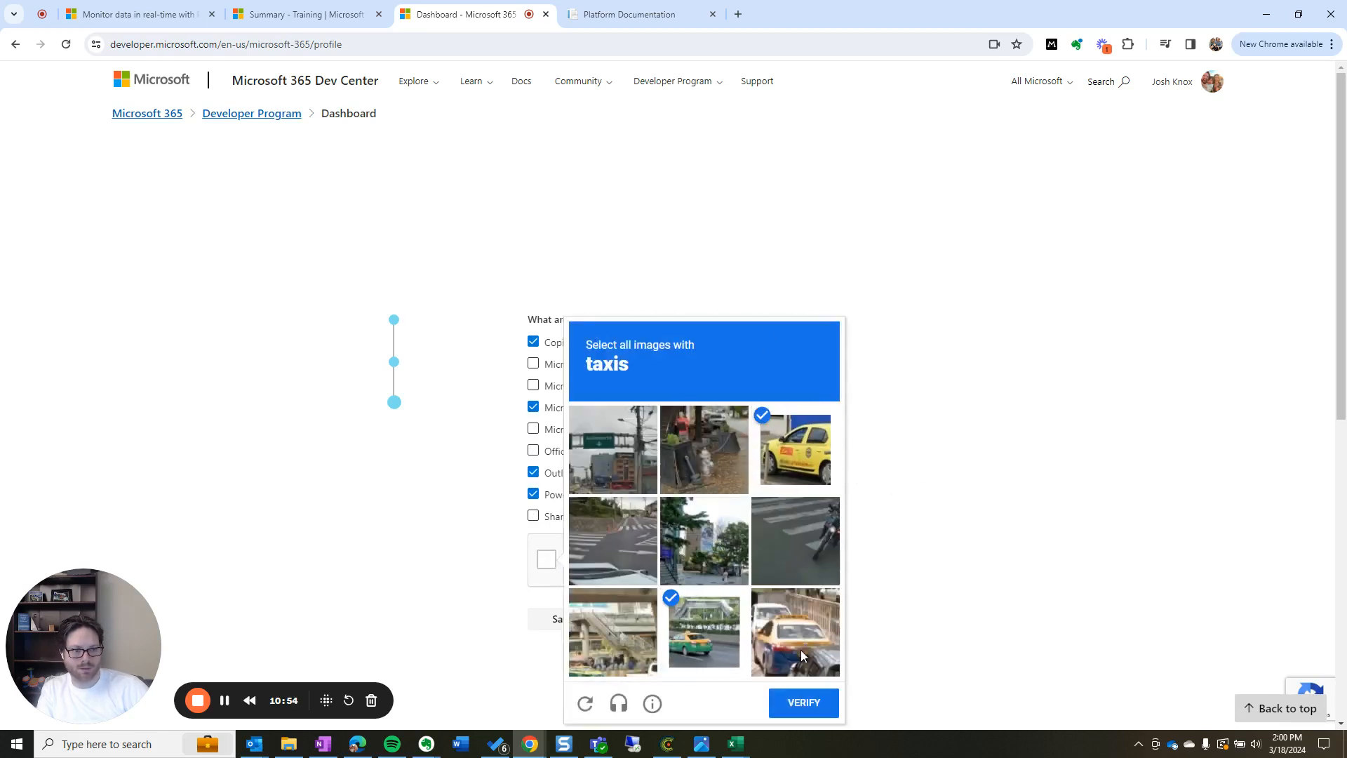
pyautogui.click(801, 650)
pyautogui.click(798, 700)
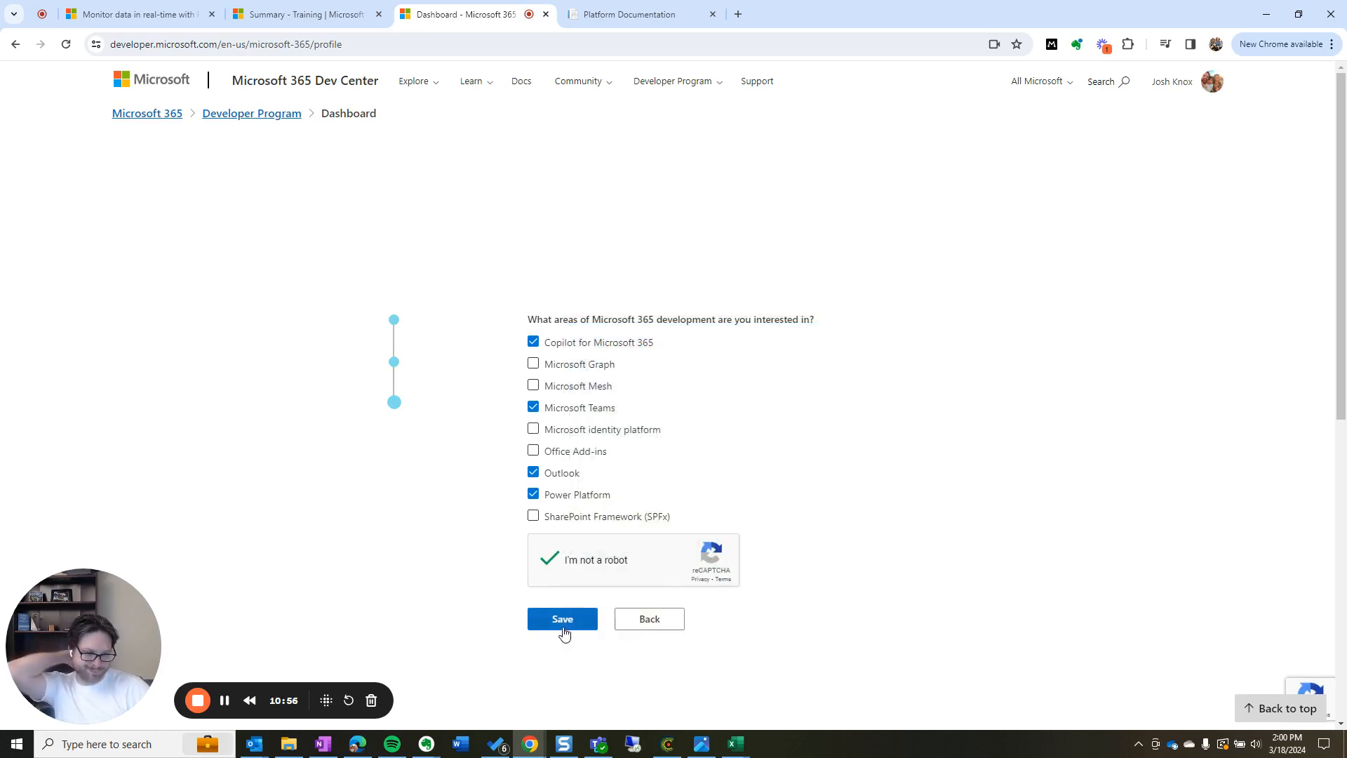
pyautogui.click(563, 629)
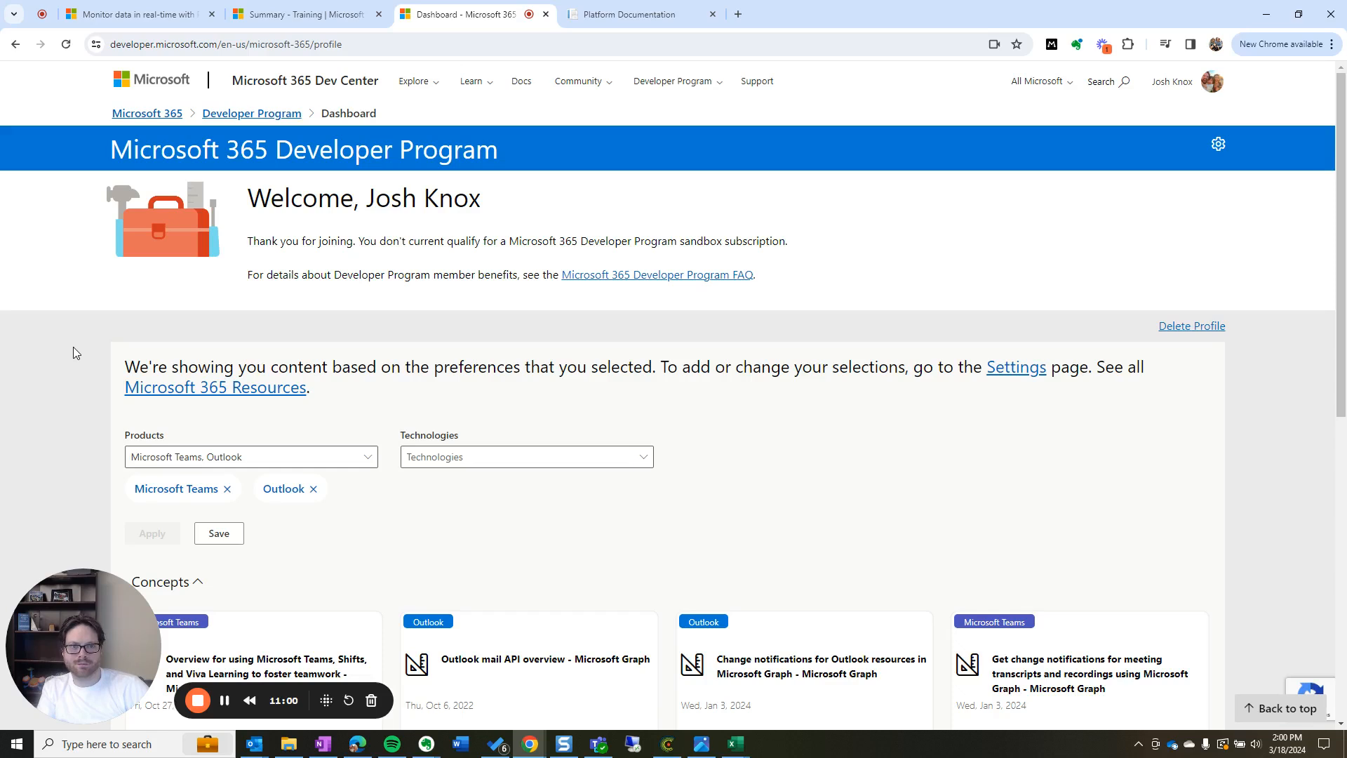
# Scroll through the dashboard and review the sandbox eligibility message
pyautogui.scroll(-1, 273, 240)
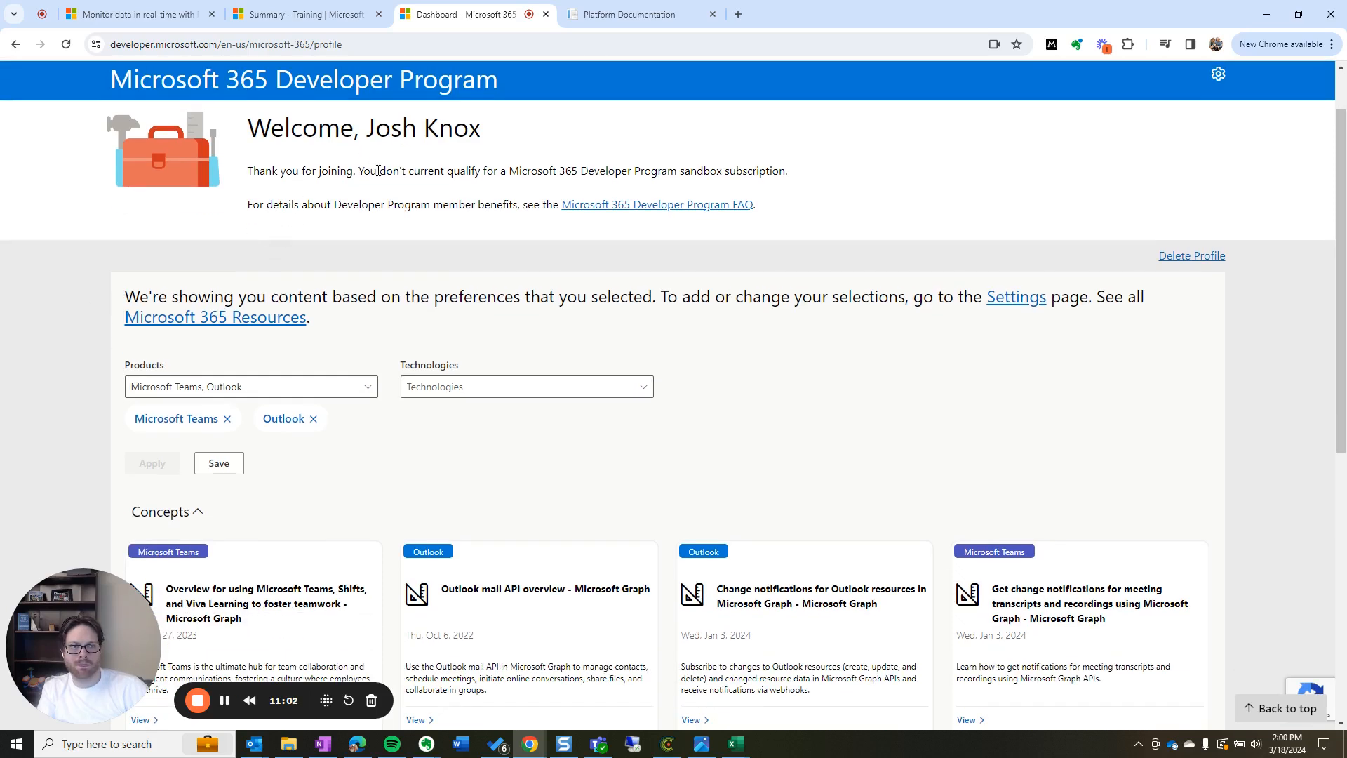
pyautogui.moveTo(385, 170); pyautogui.dragTo(535, 170)
pyautogui.click(478, 205)
pyautogui.scroll(-7, 71, 341)
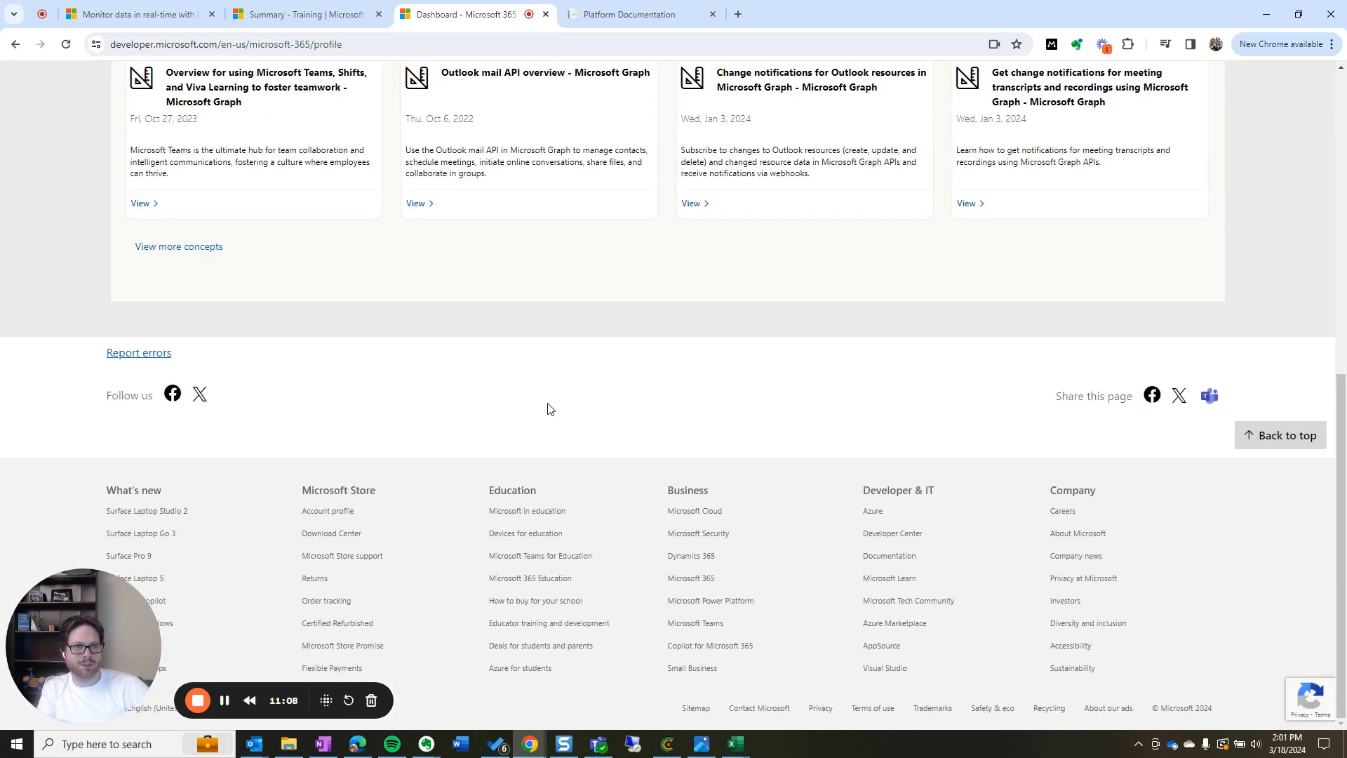
pyautogui.scroll(6, 549, 410)
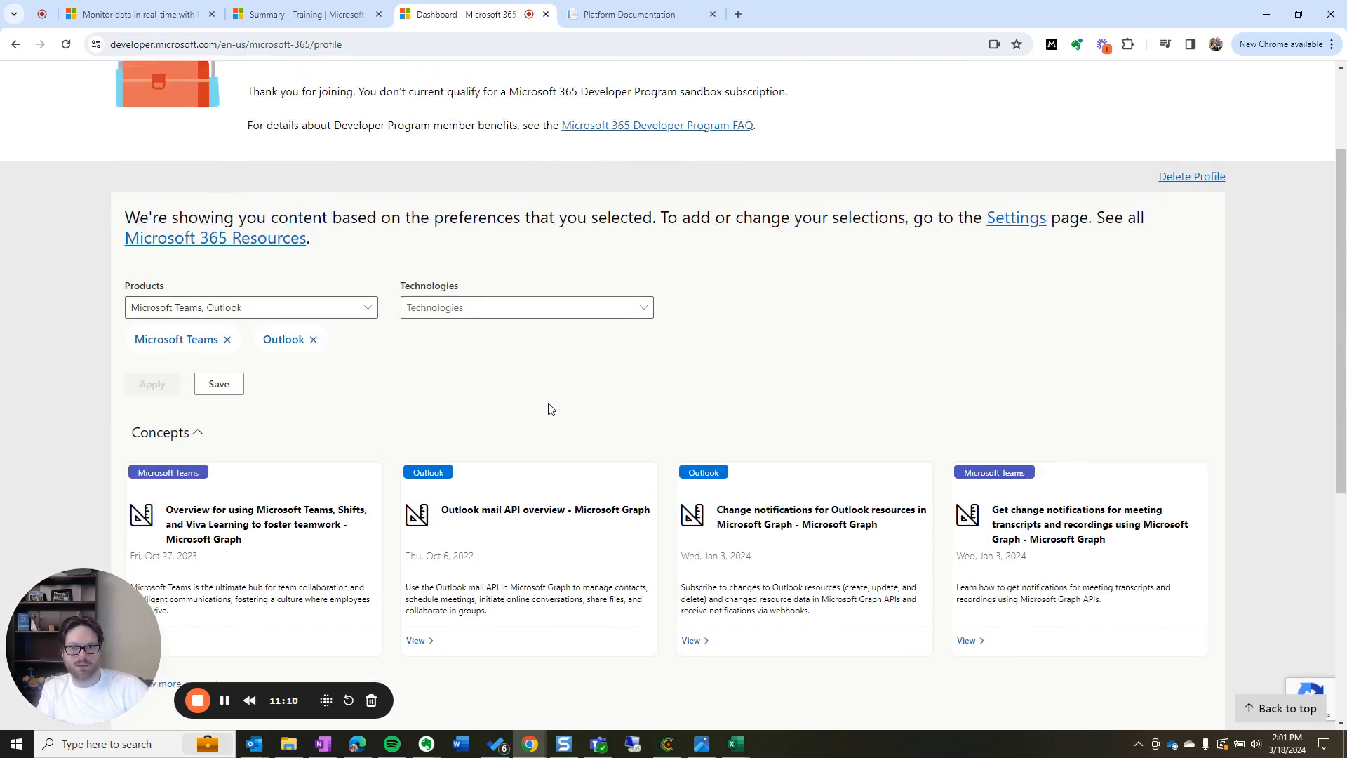
pyautogui.scroll(2, 551, 409)
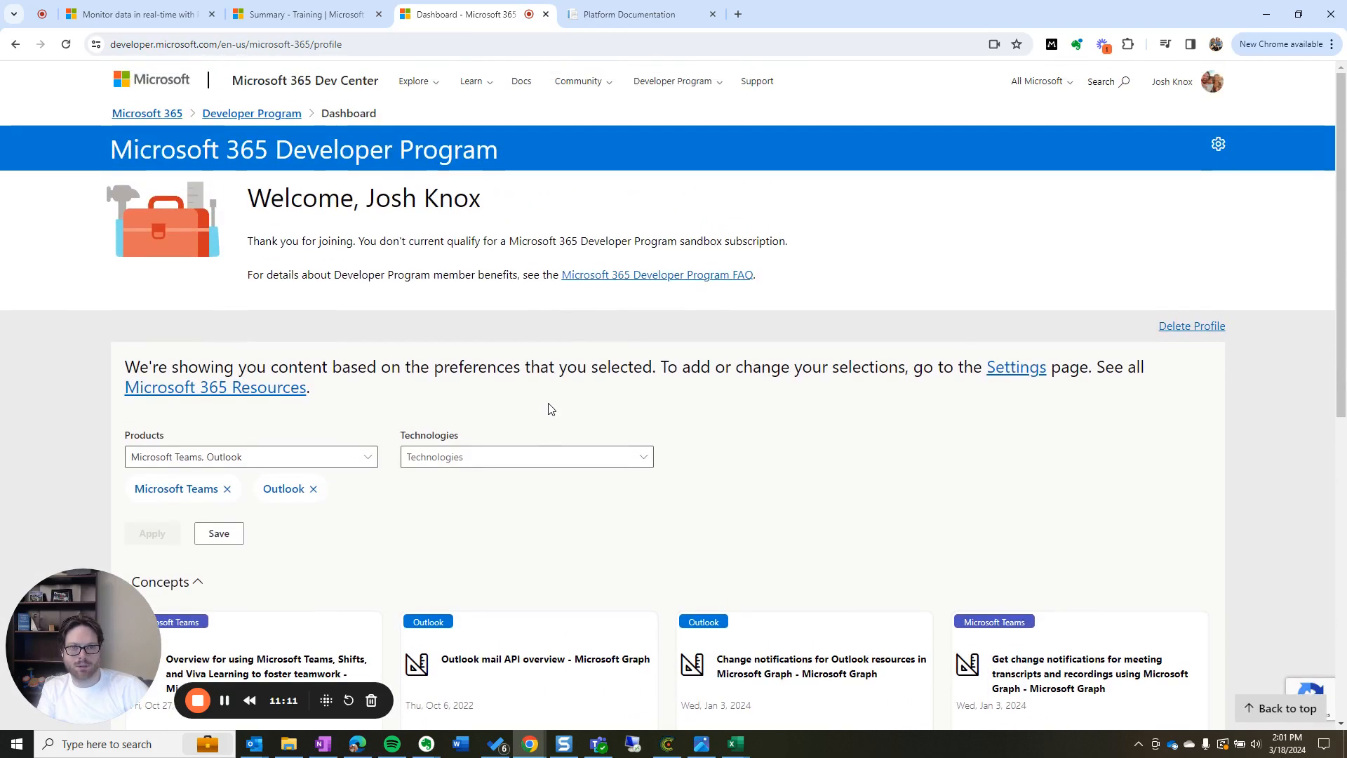
# Flip between the Learn training summary and the dashboard, then bring up the window switcher
pyautogui.click(317, 16)
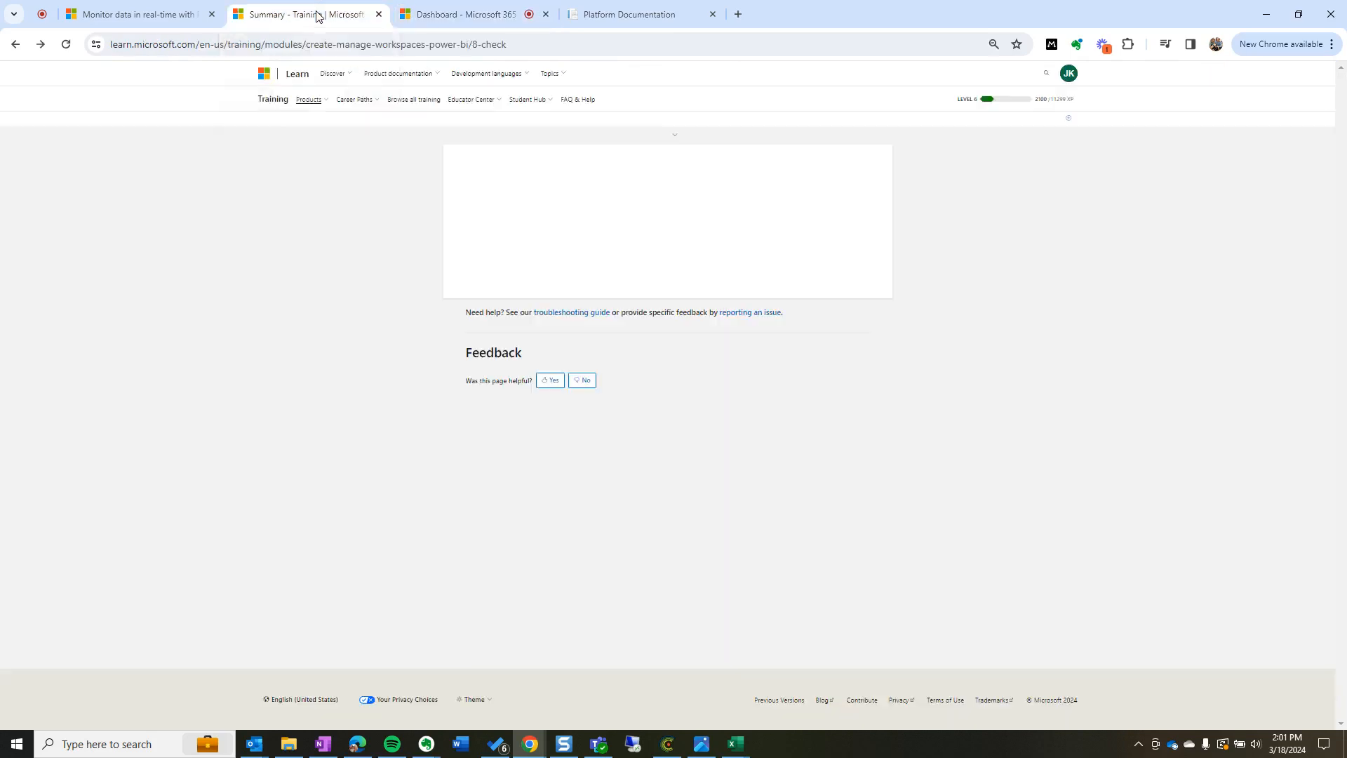
pyautogui.click(451, 21)
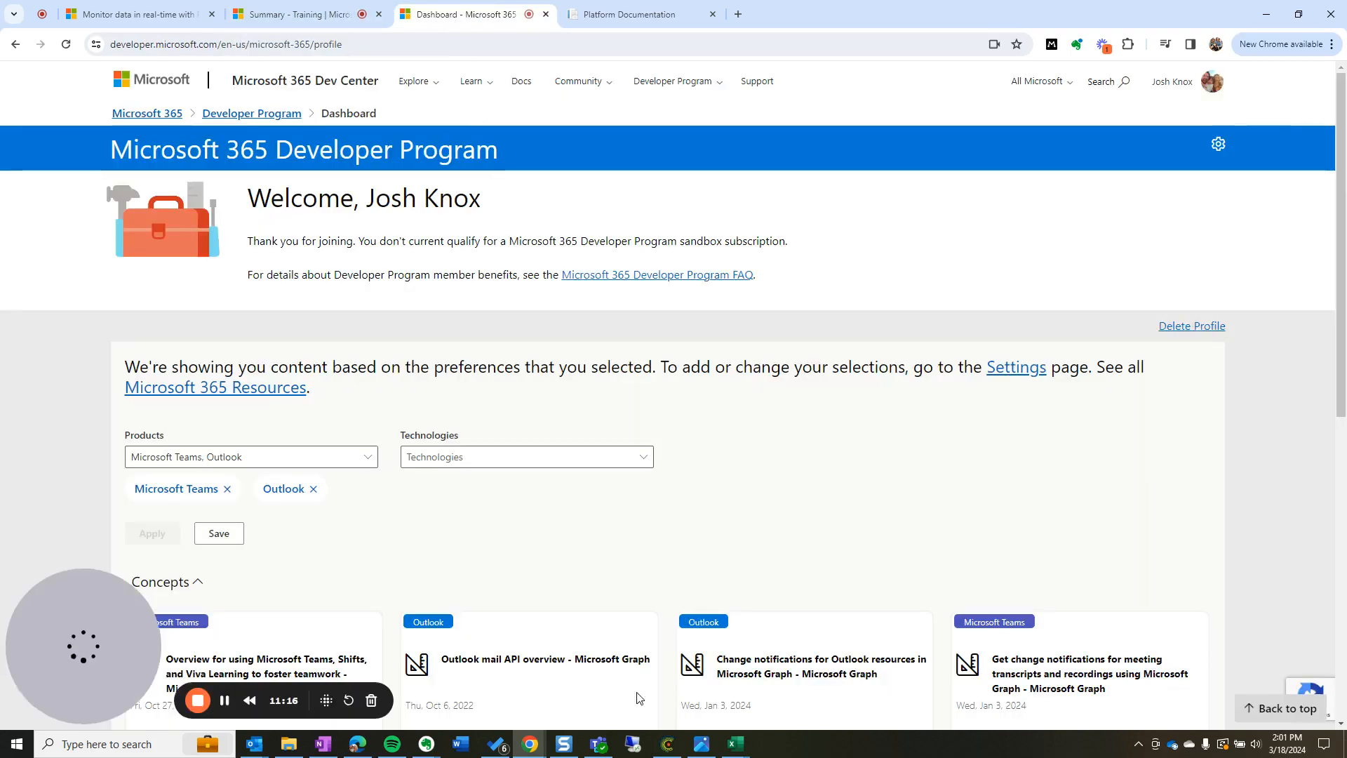
pyautogui.click(316, 16)
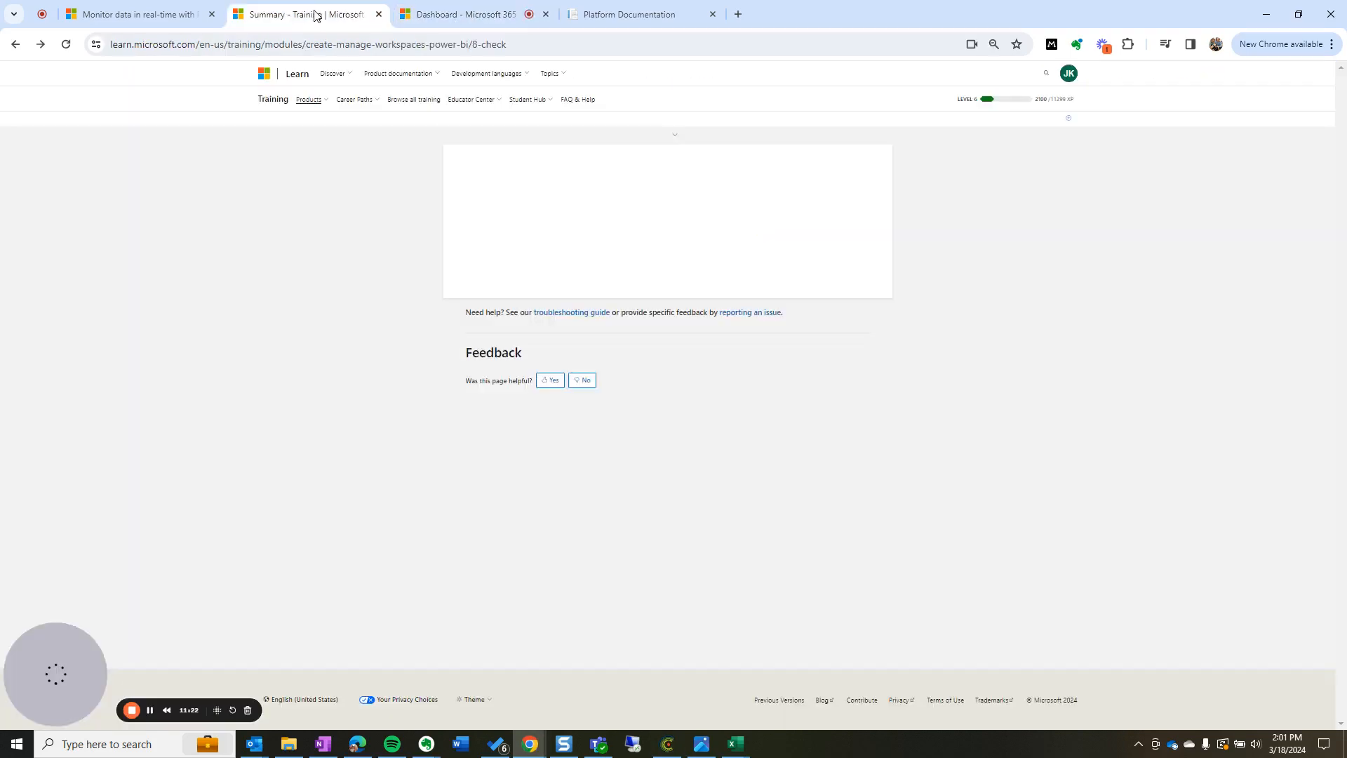
pyautogui.click(456, 15)
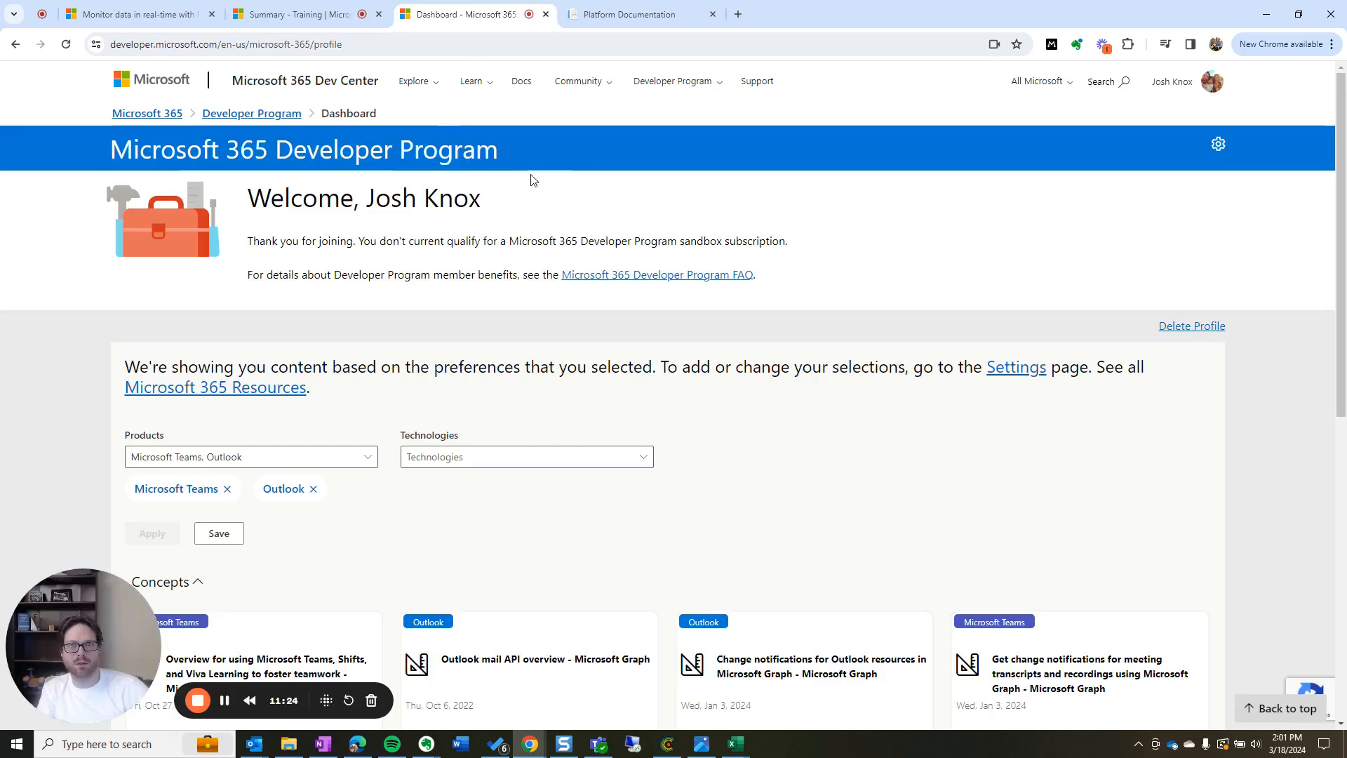
pyautogui.hotkey('alt', 'Tab')
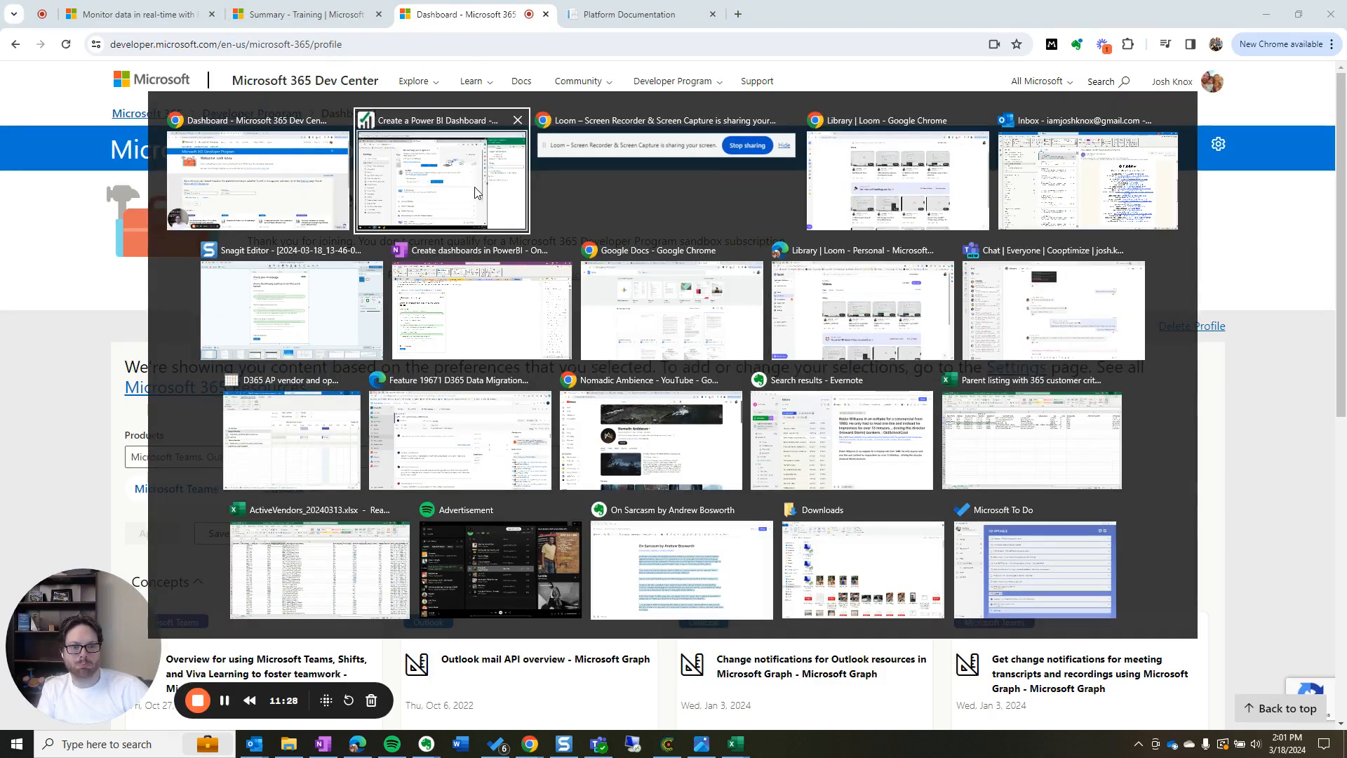
# Dismiss the sign-in error, close the Settings and failed login tabs, and close the survey
pyautogui.click(429, 181)
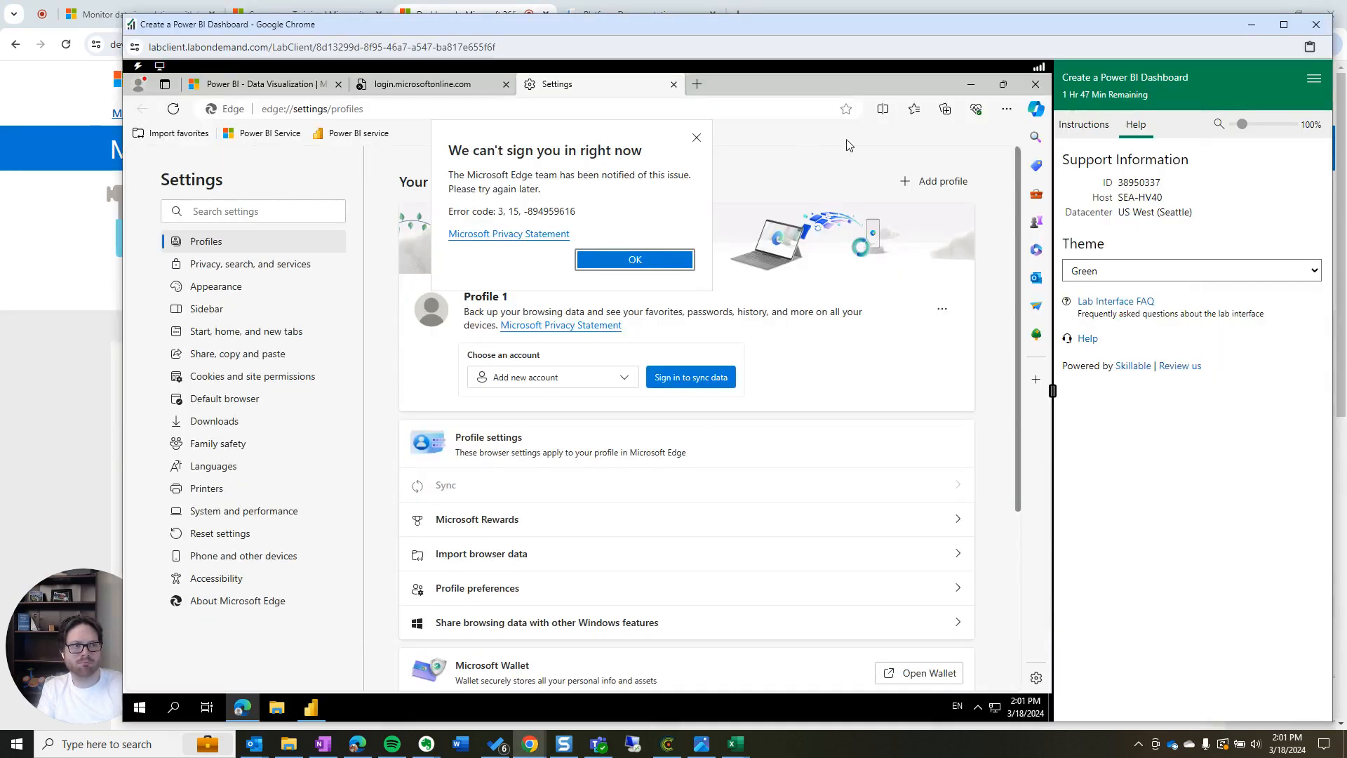
pyautogui.click(786, 40)
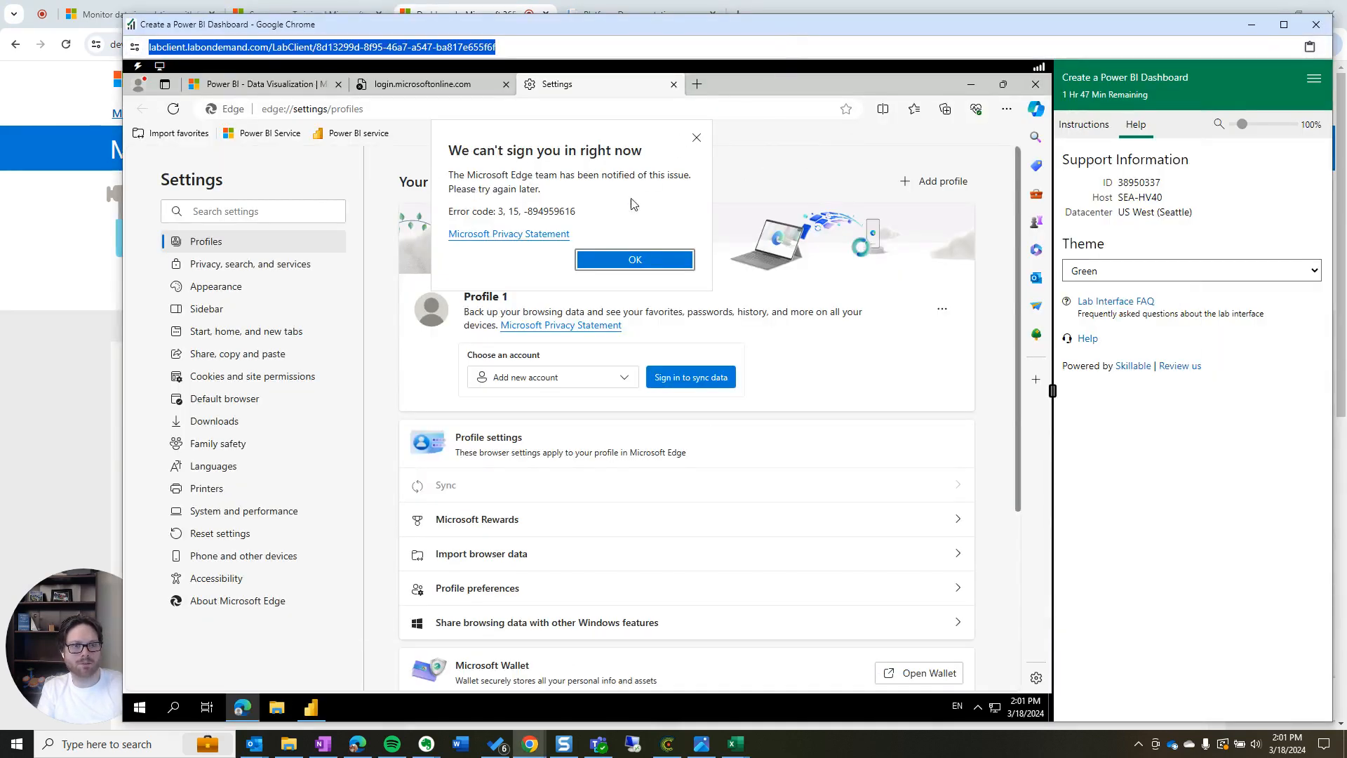
pyautogui.click(635, 261)
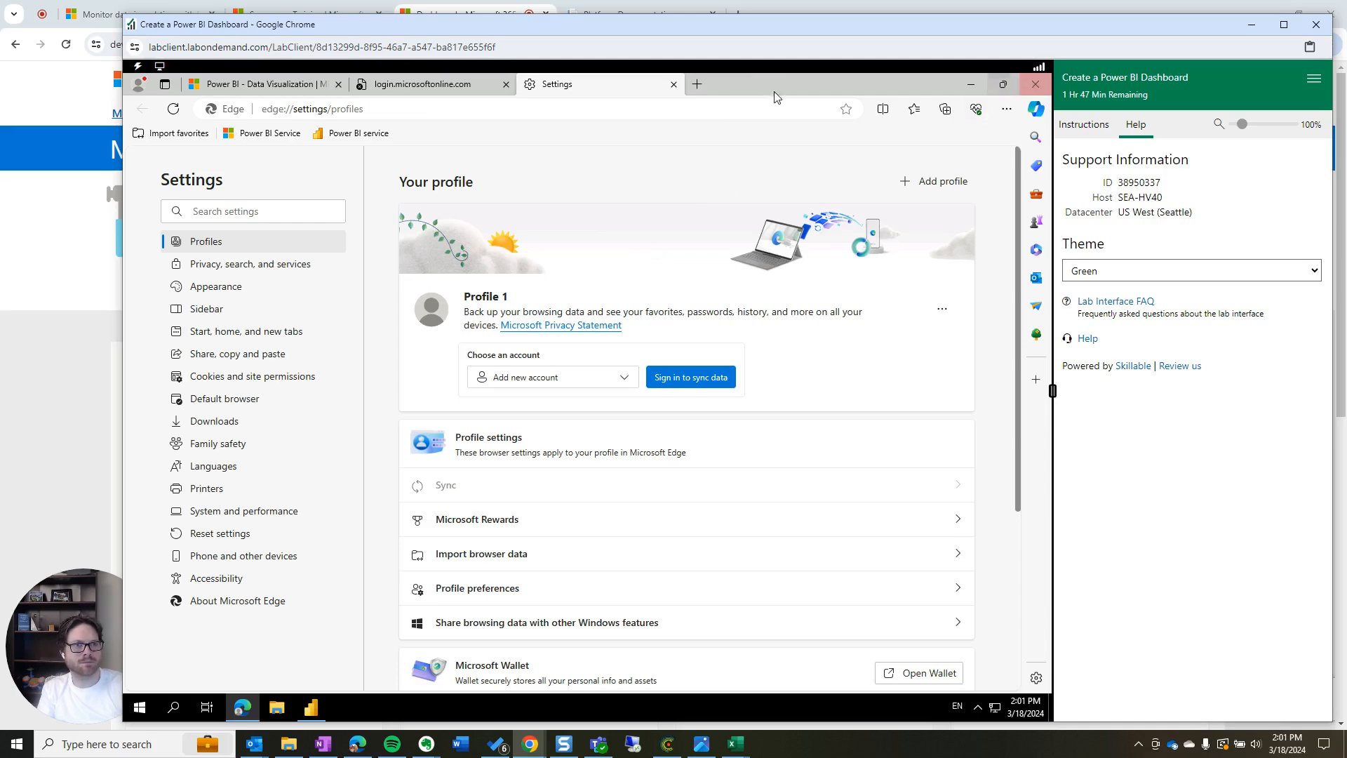
pyautogui.click(674, 86)
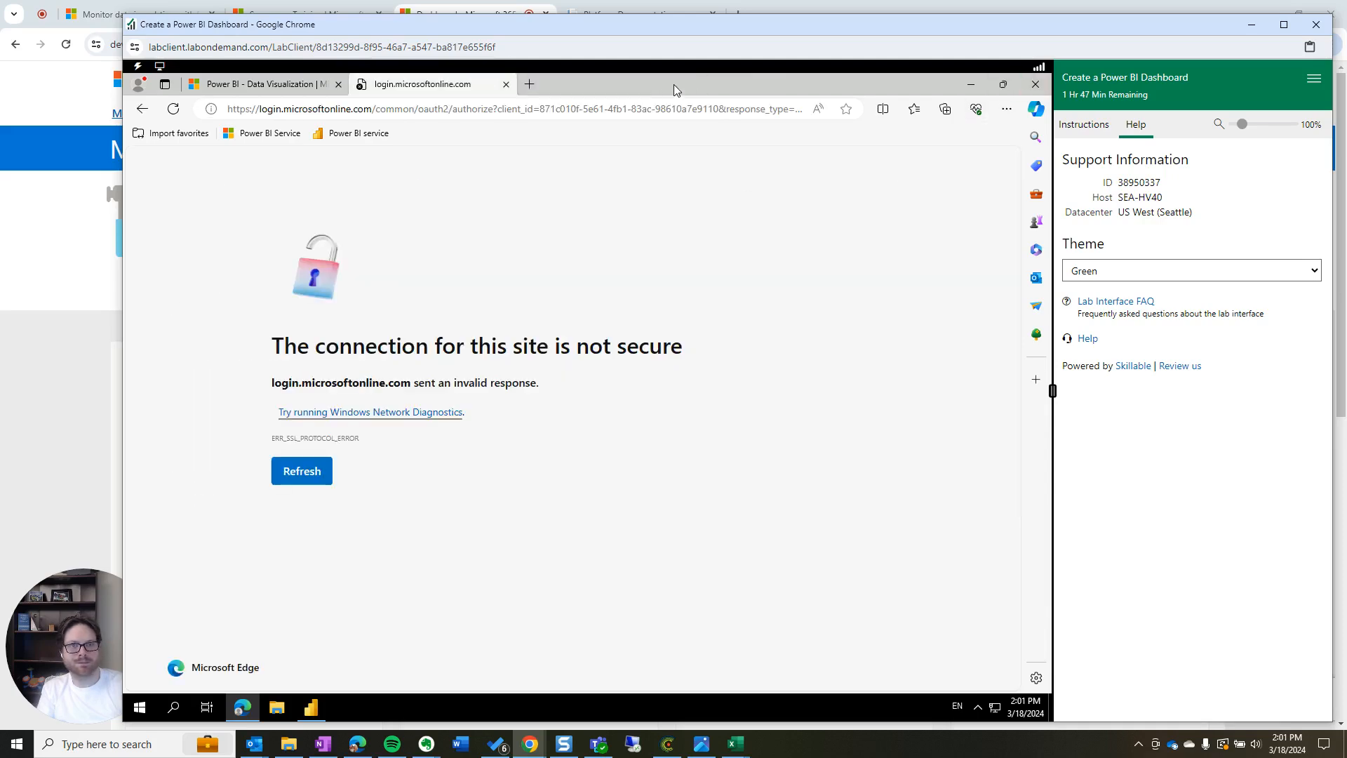
pyautogui.click(506, 85)
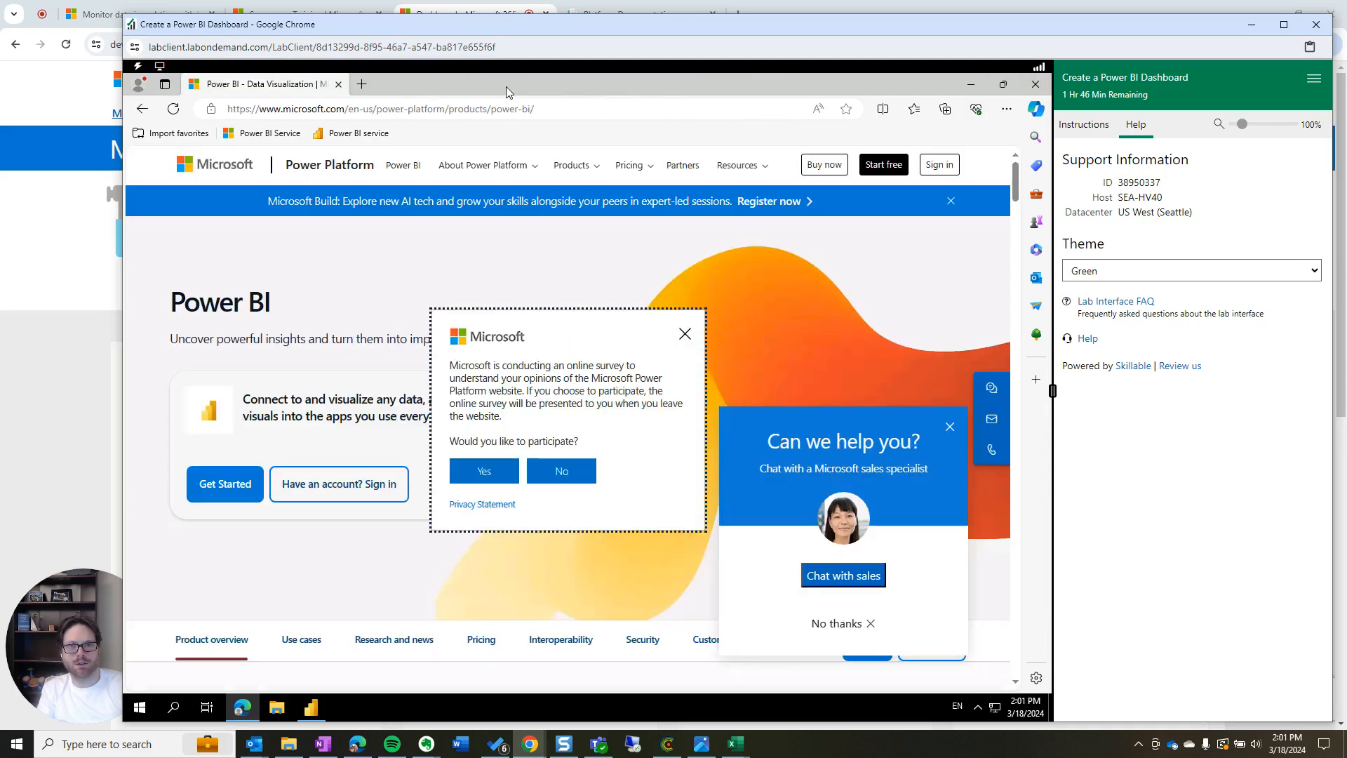
pyautogui.click(685, 334)
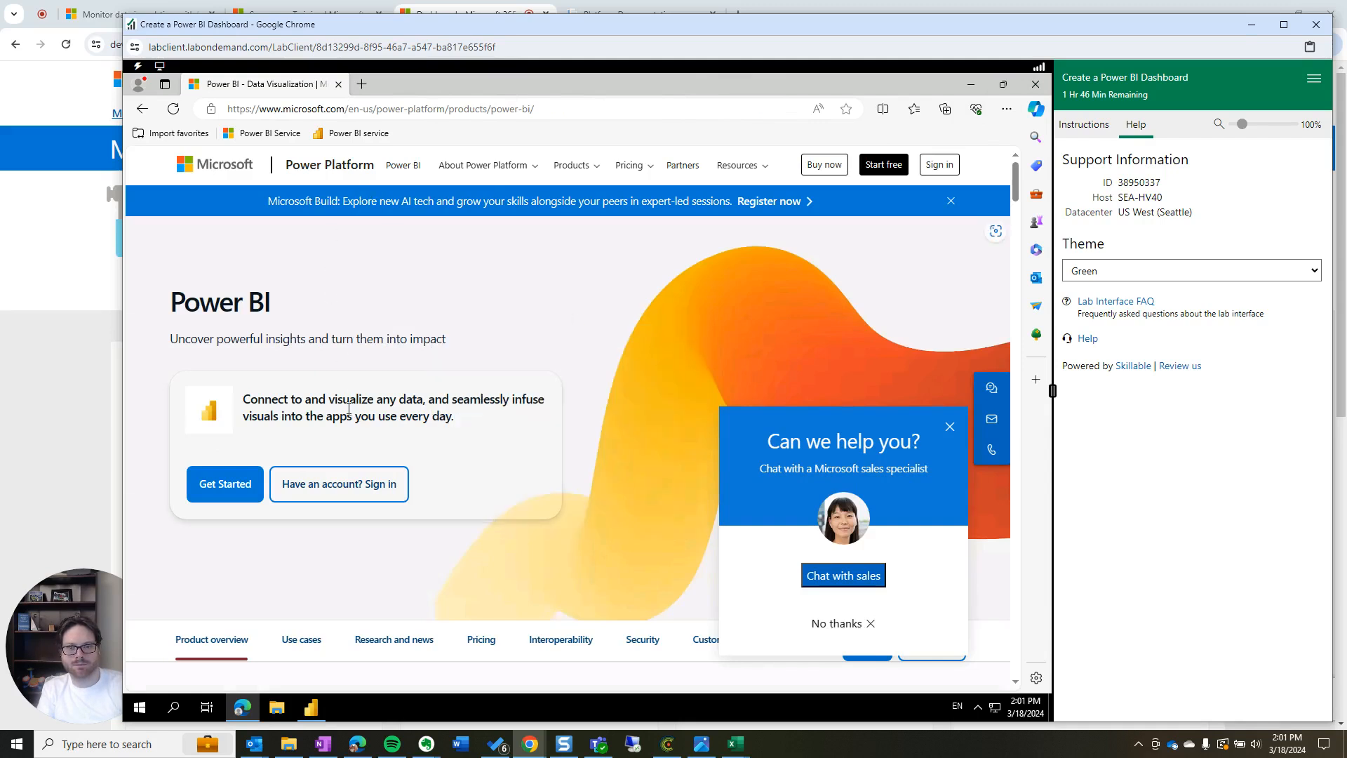
# Start signing in to Power BI with the lab account e-mail address and continue to the password
pyautogui.click(345, 493)
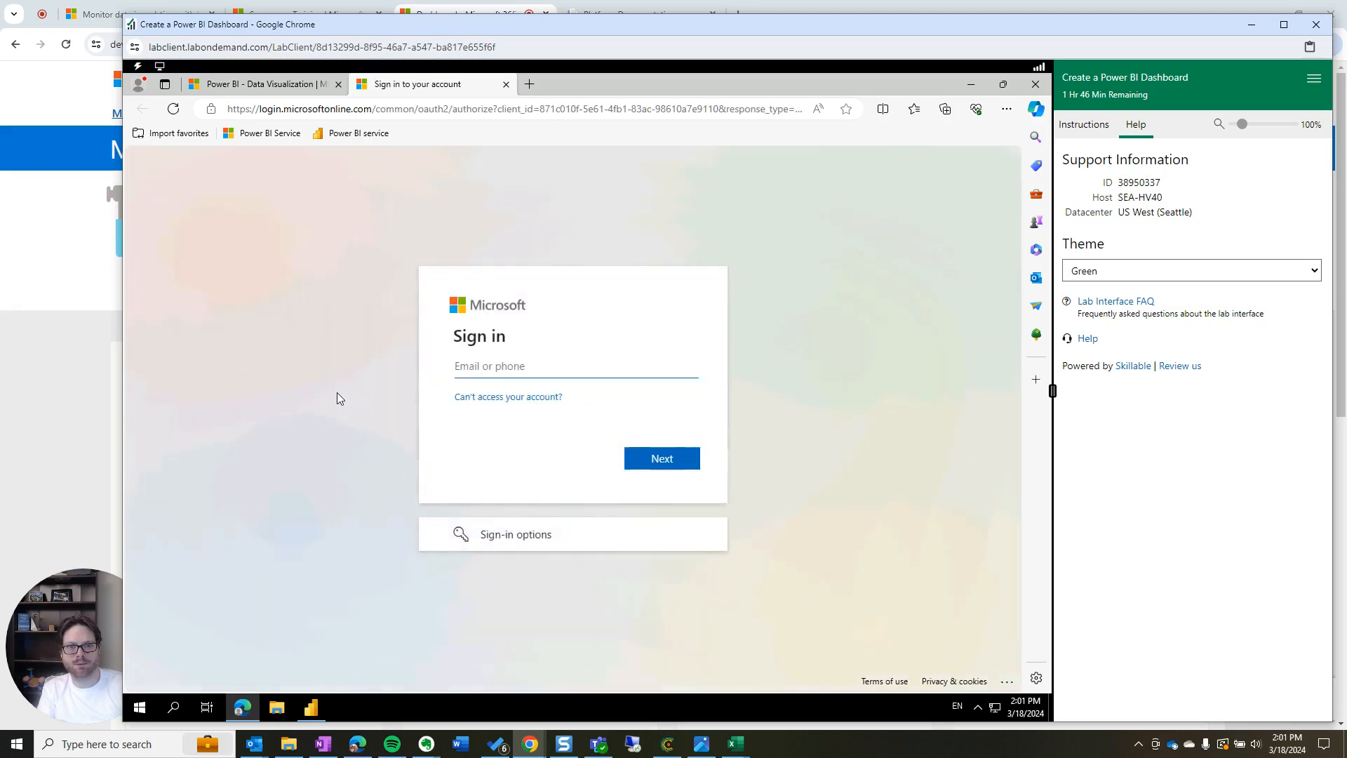
pyautogui.click(495, 362)
pyautogui.press('Down')
pyautogui.press('Return')
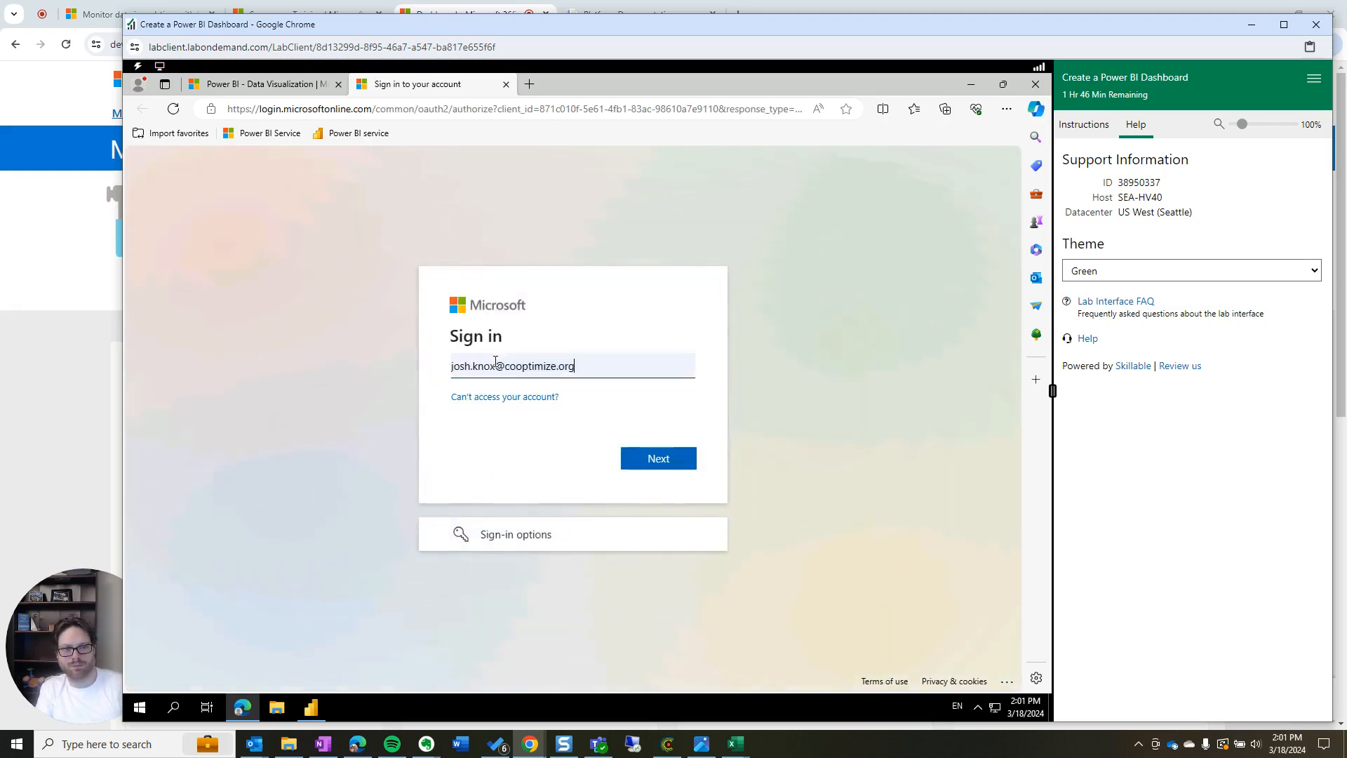
pyautogui.click(676, 456)
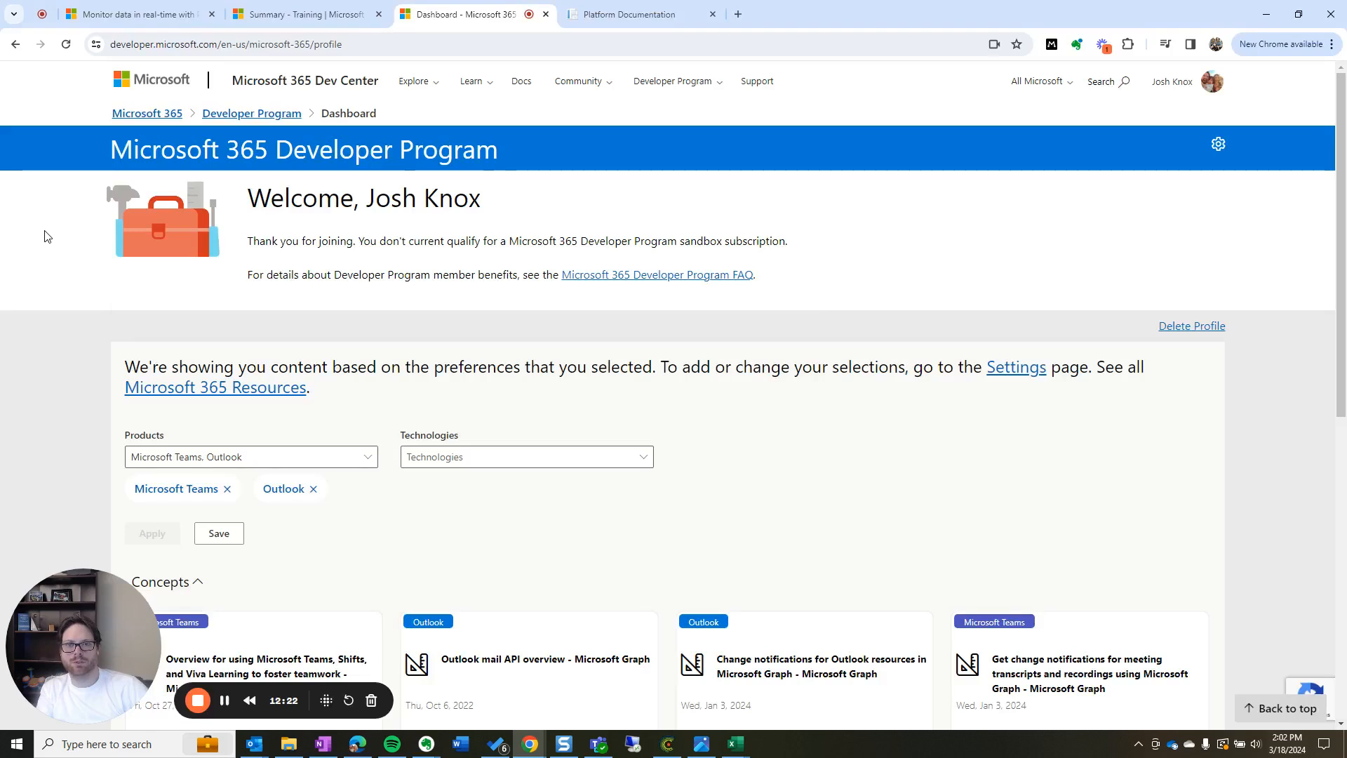
# Step back through the Learn training module to the knowledge check unit
pyautogui.click(326, 15)
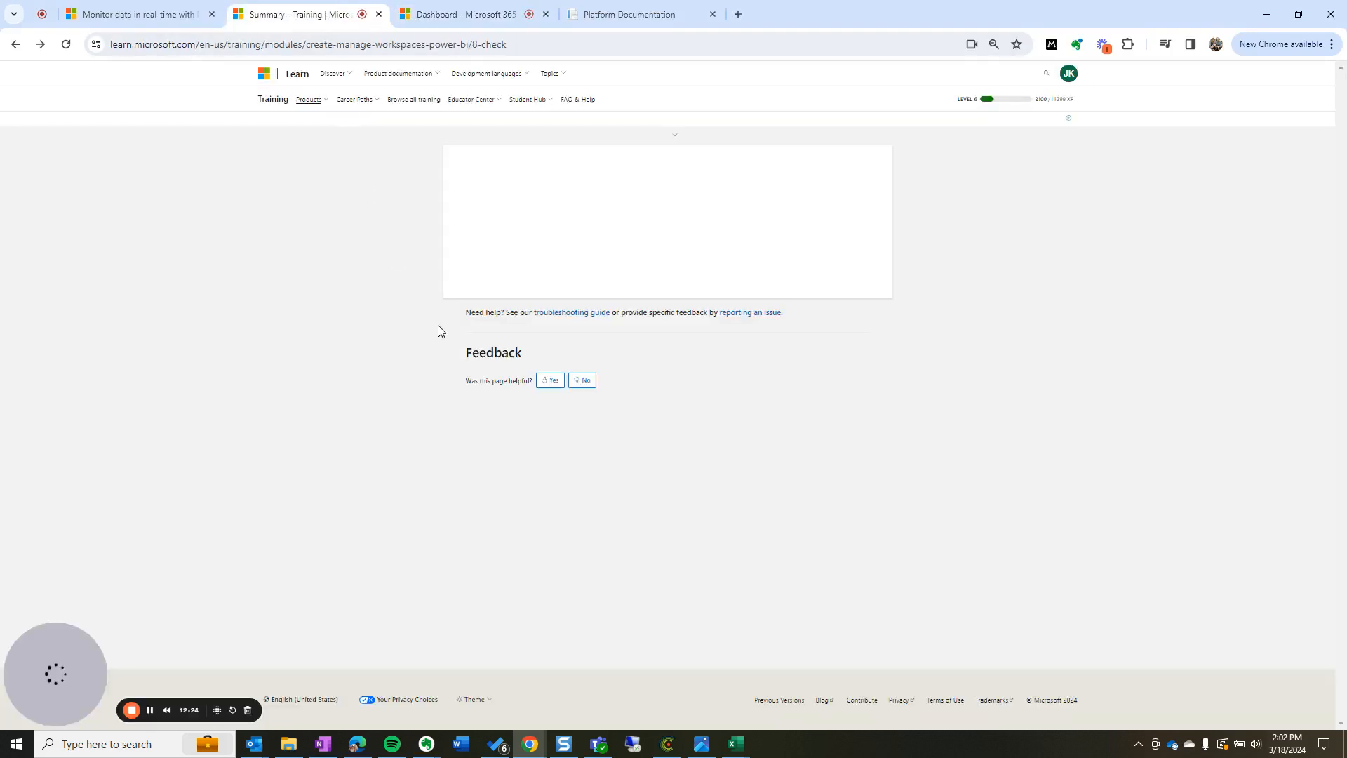
pyautogui.click(15, 44)
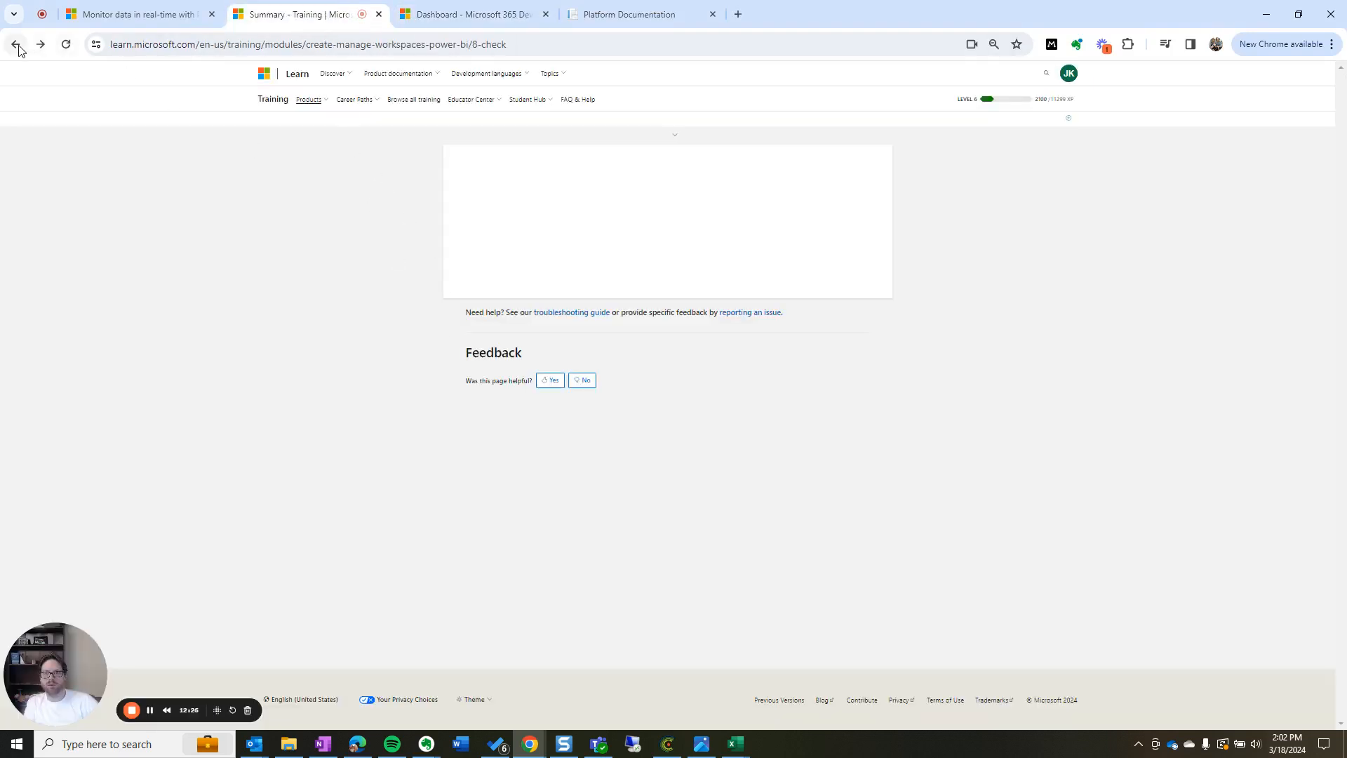
pyautogui.click(15, 44)
pyautogui.click(16, 44)
# Return to the Developer Program dashboard and minimize that browser window
pyautogui.click(446, 19)
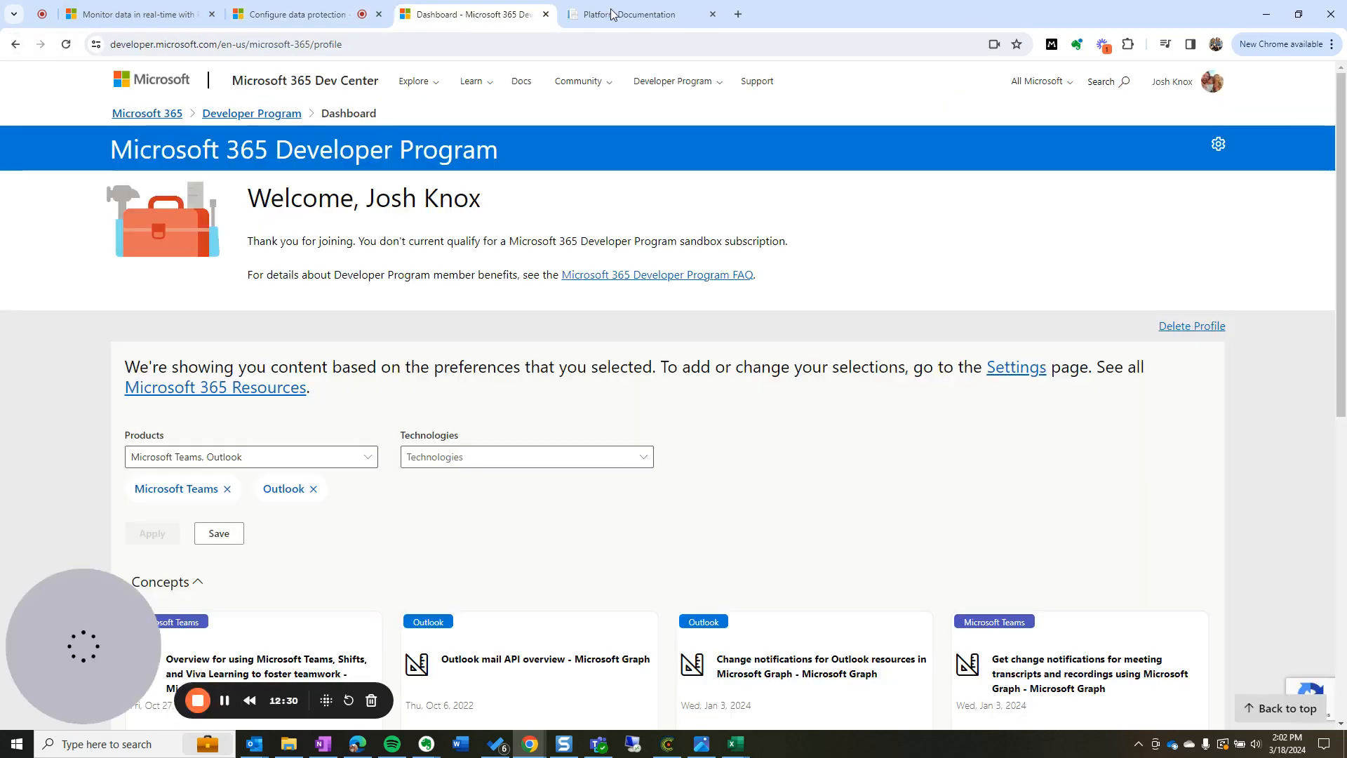
pyautogui.click(631, 14)
pyautogui.click(497, 22)
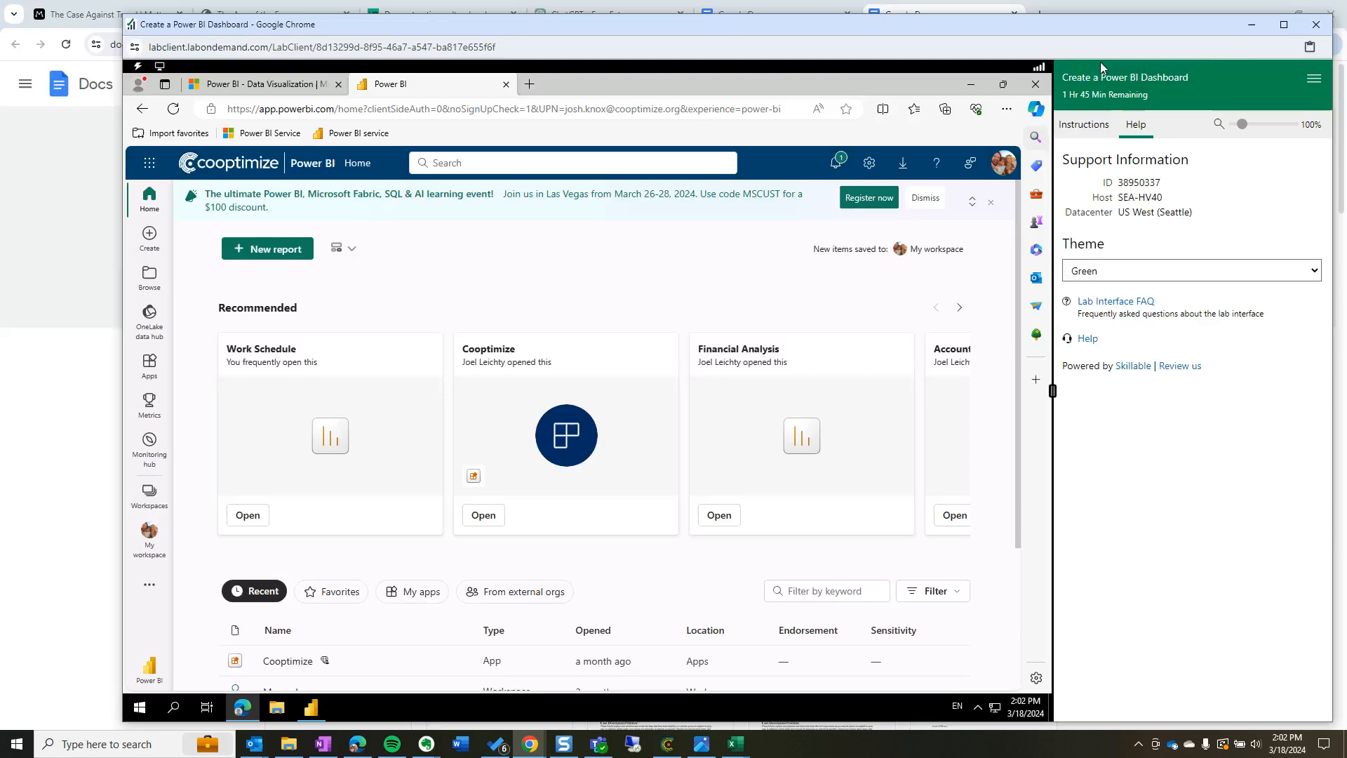
pyautogui.click(1266, 17)
# Show the lab instructions and rearrange the lab and Developer Program windows
pyautogui.click(1283, 26)
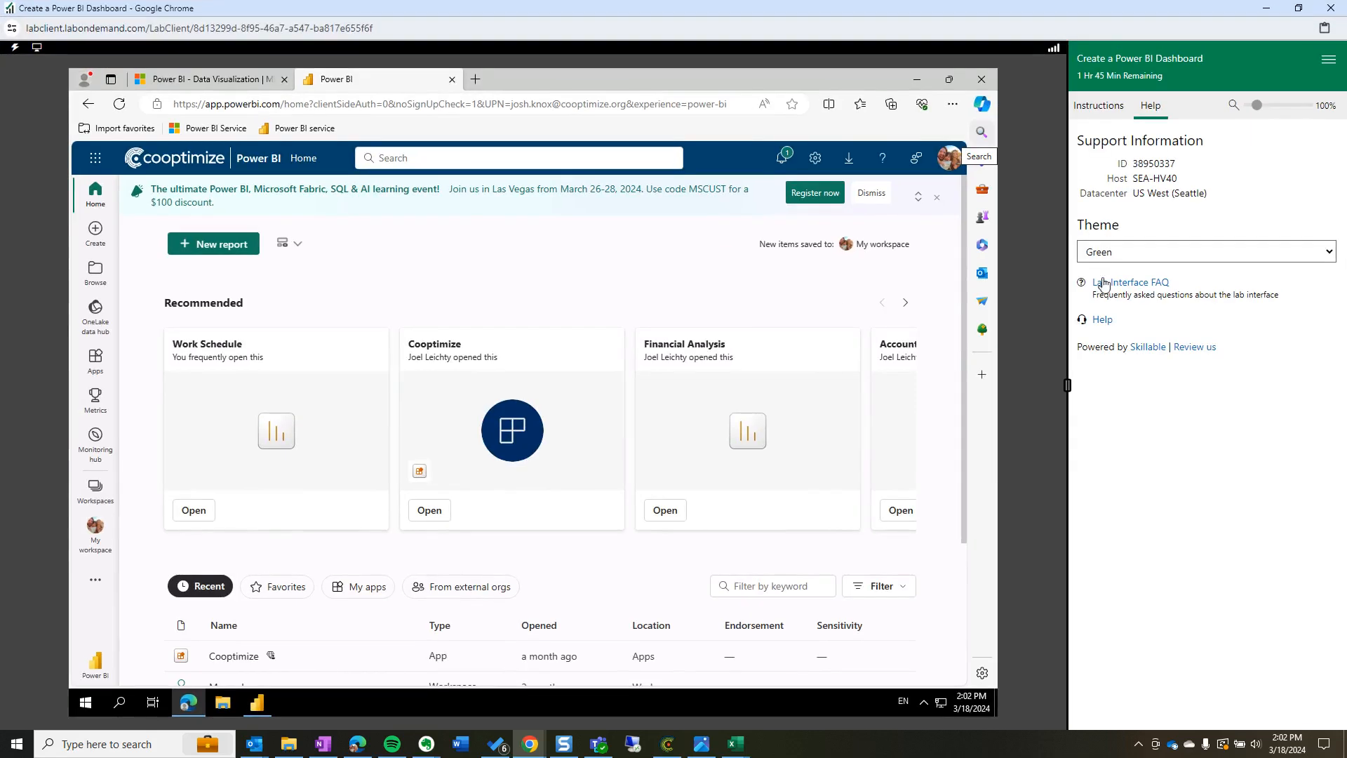
pyautogui.click(1099, 107)
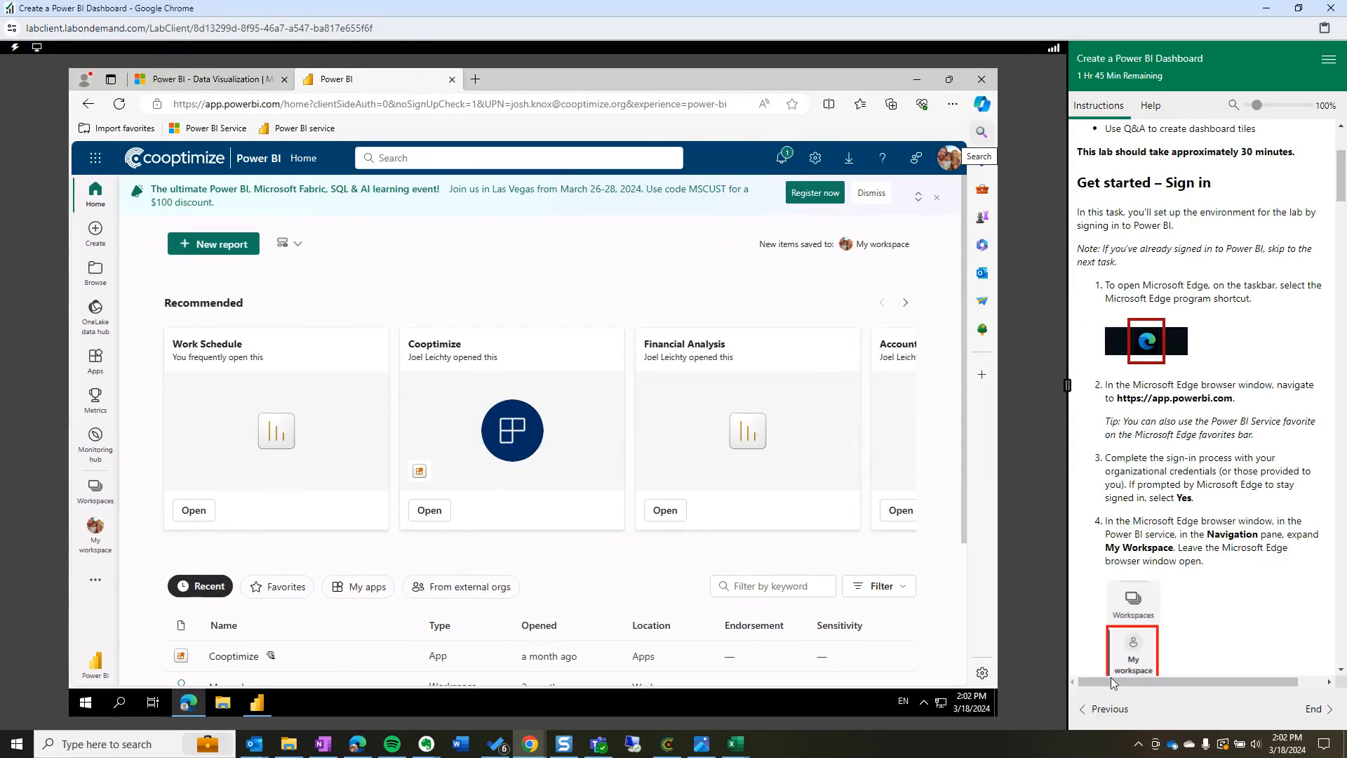
pyautogui.click(1087, 712)
pyautogui.click(1274, 709)
pyautogui.moveTo(1004, 12)
pyautogui.mouseDown()
pyautogui.moveTo(1105, 62)
pyautogui.moveTo(1084, 19)
pyautogui.moveTo(1003, 32)
pyautogui.moveTo(1009, 18)
pyautogui.mouseUp()
pyautogui.moveTo(531, 751)
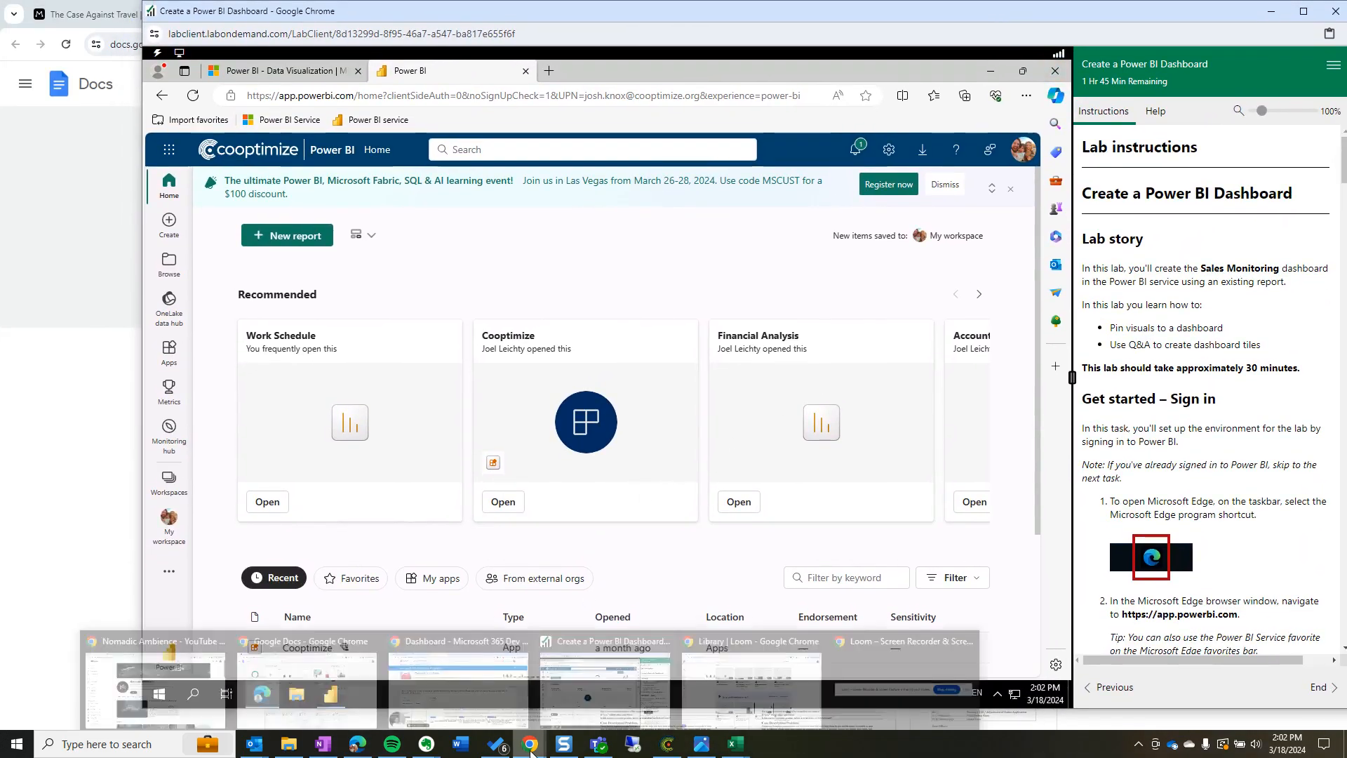
pyautogui.click(503, 636)
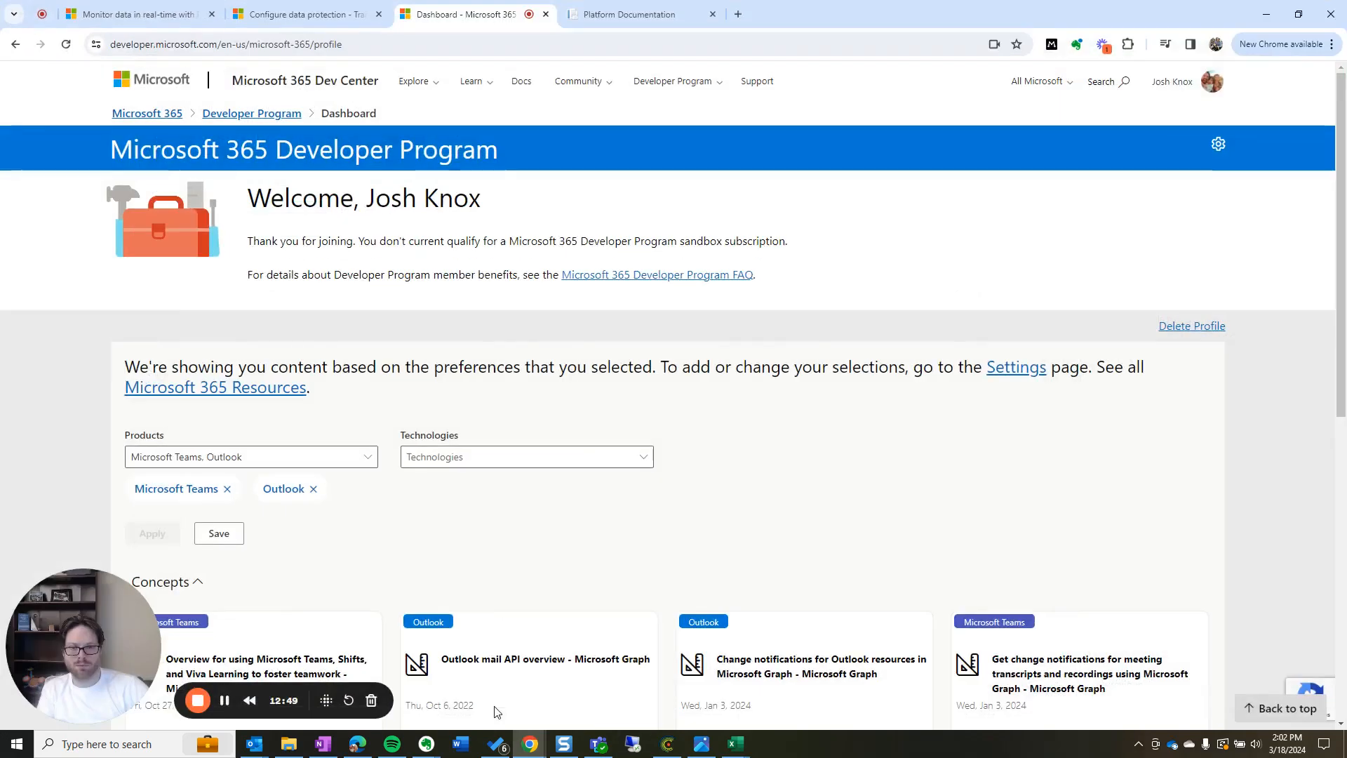
pyautogui.hotkey('alt', 'Tab')
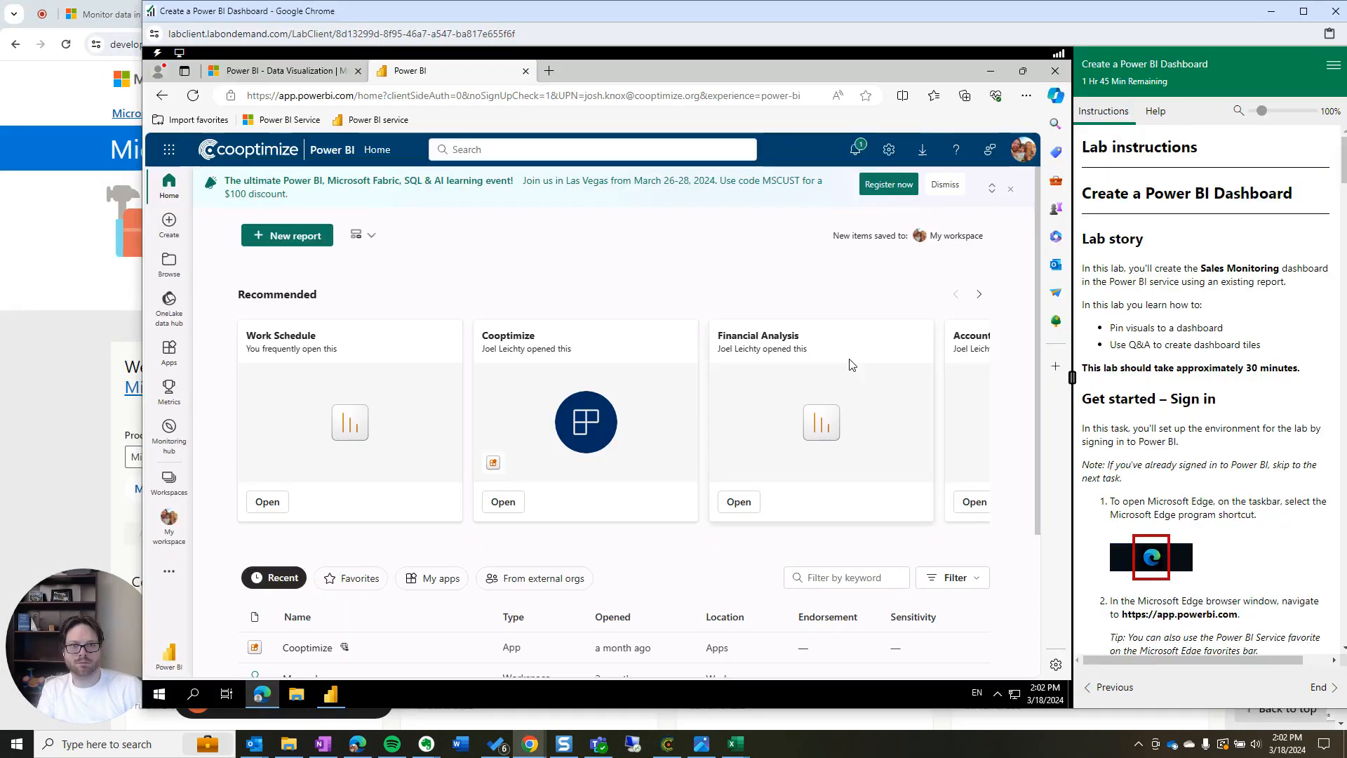
pyautogui.moveTo(599, 14)
pyautogui.mouseDown()
pyautogui.moveTo(561, 15)
pyautogui.moveTo(587, 24)
pyautogui.mouseUp()
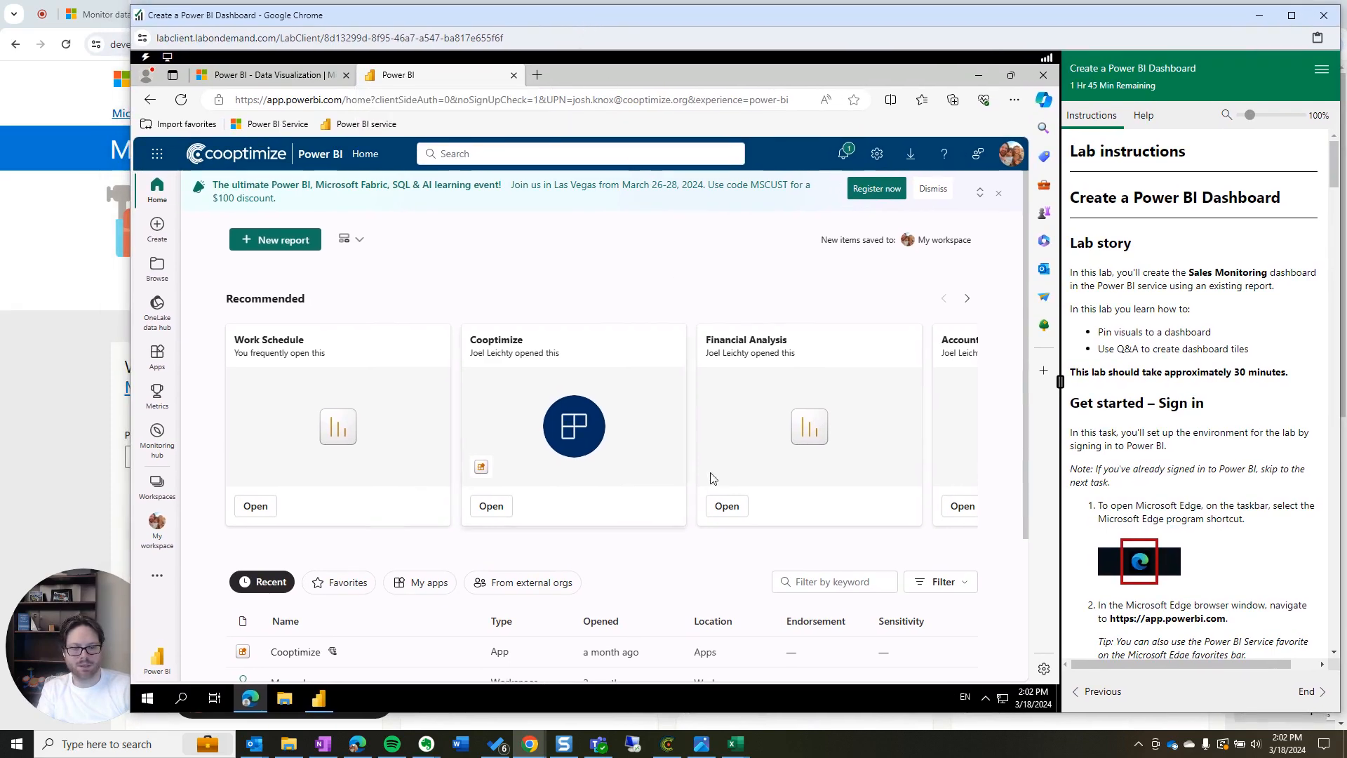
# Scroll the instructions to the My Workspace step and open the Workspaces list
pyautogui.scroll(-5, 1253, 565)
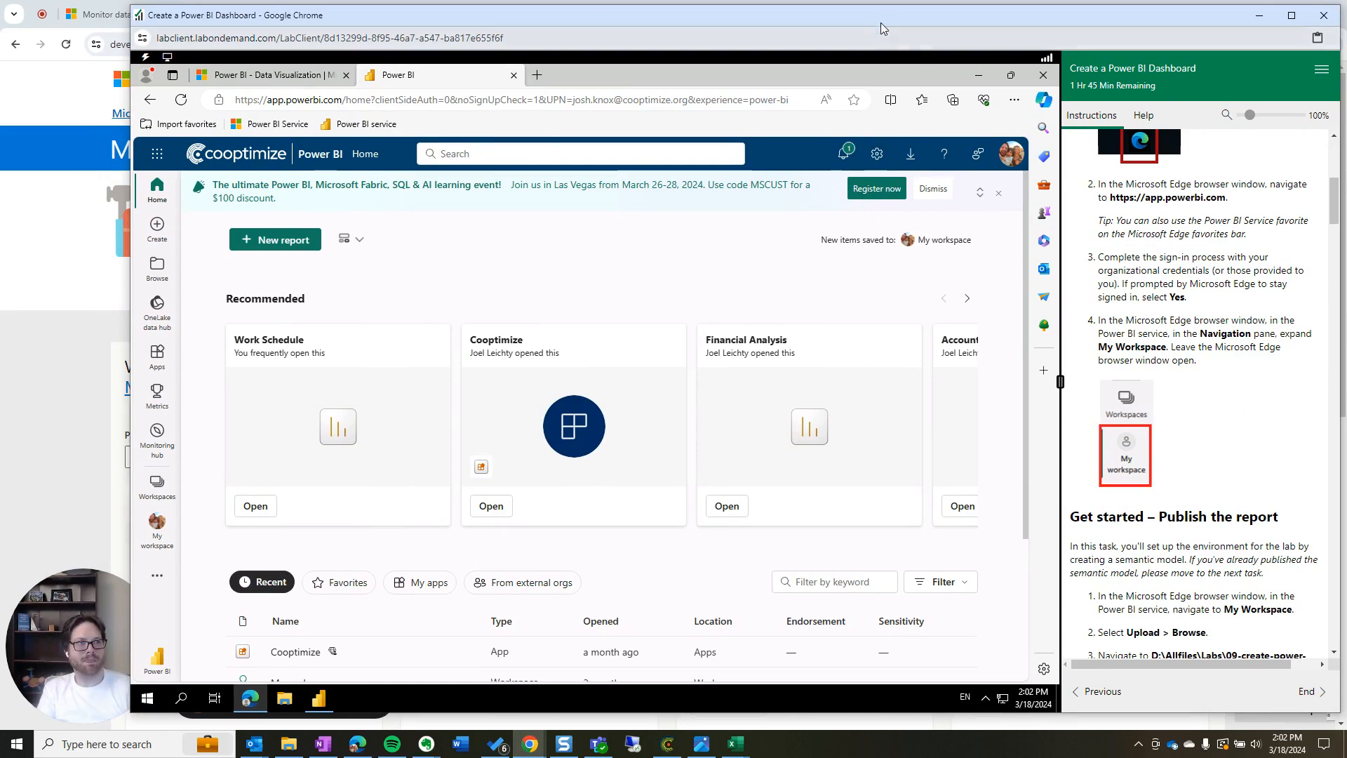
pyautogui.moveTo(874, 21); pyautogui.dragTo(897, 26)
pyautogui.scroll(-2, 1178, 586)
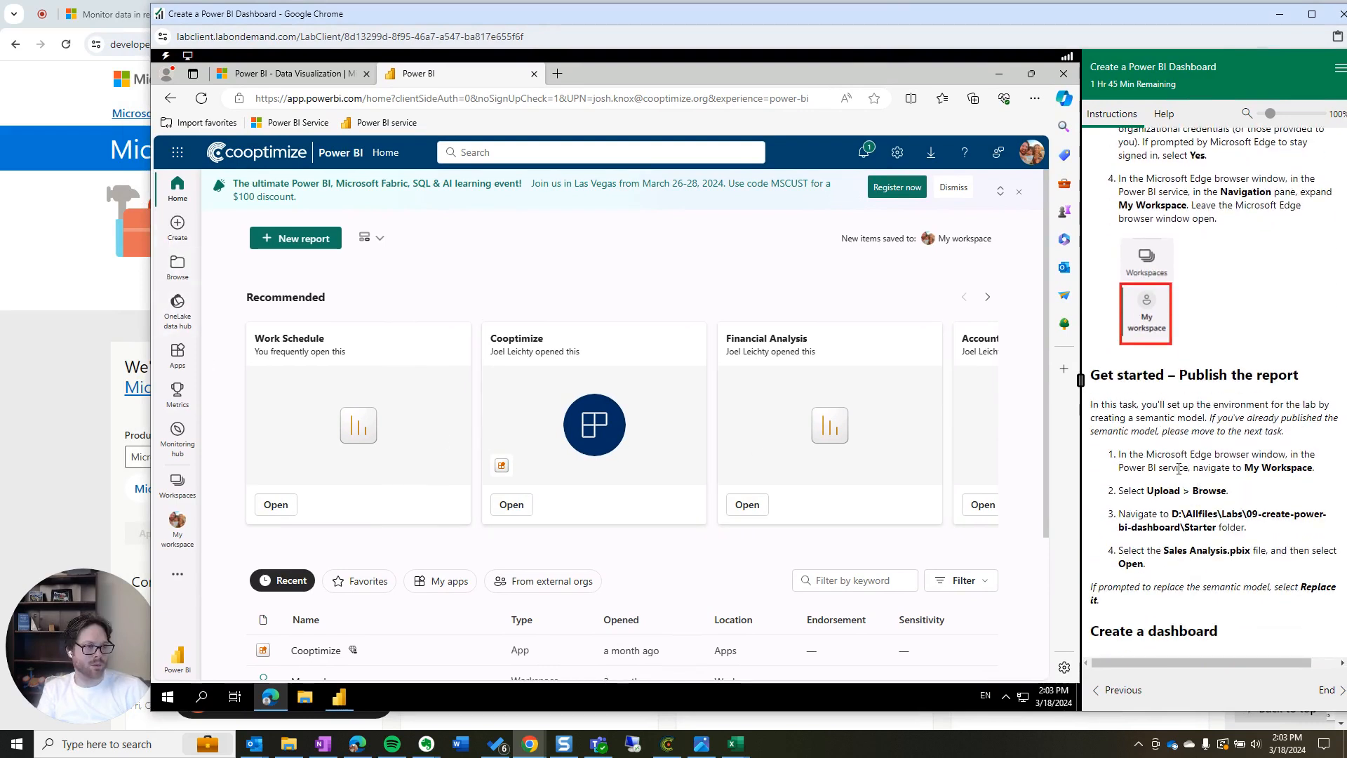
pyautogui.moveTo(1120, 454); pyautogui.dragTo(1308, 477)
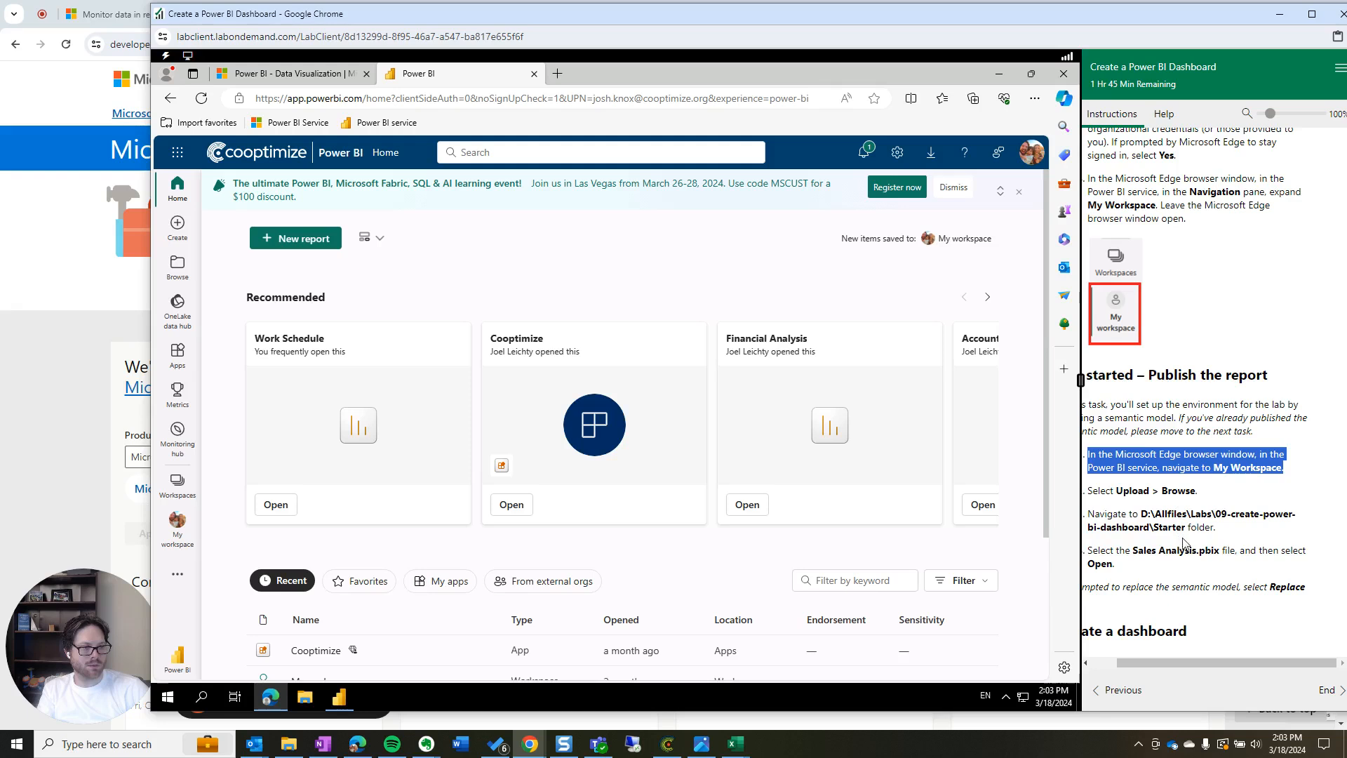
pyautogui.moveTo(1189, 663); pyautogui.dragTo(1167, 667)
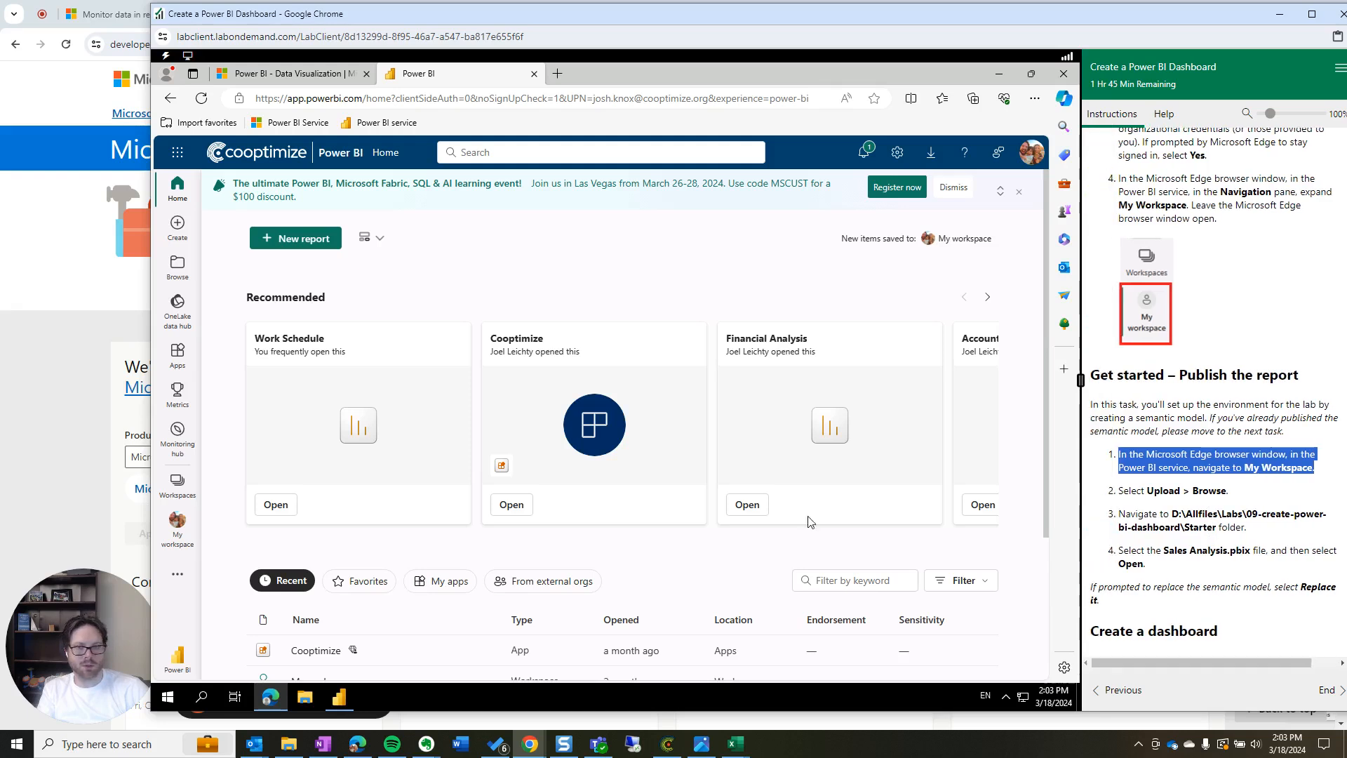
pyautogui.click(184, 483)
# Open My workspace and choose to upload a report file from the computer
pyautogui.click(283, 257)
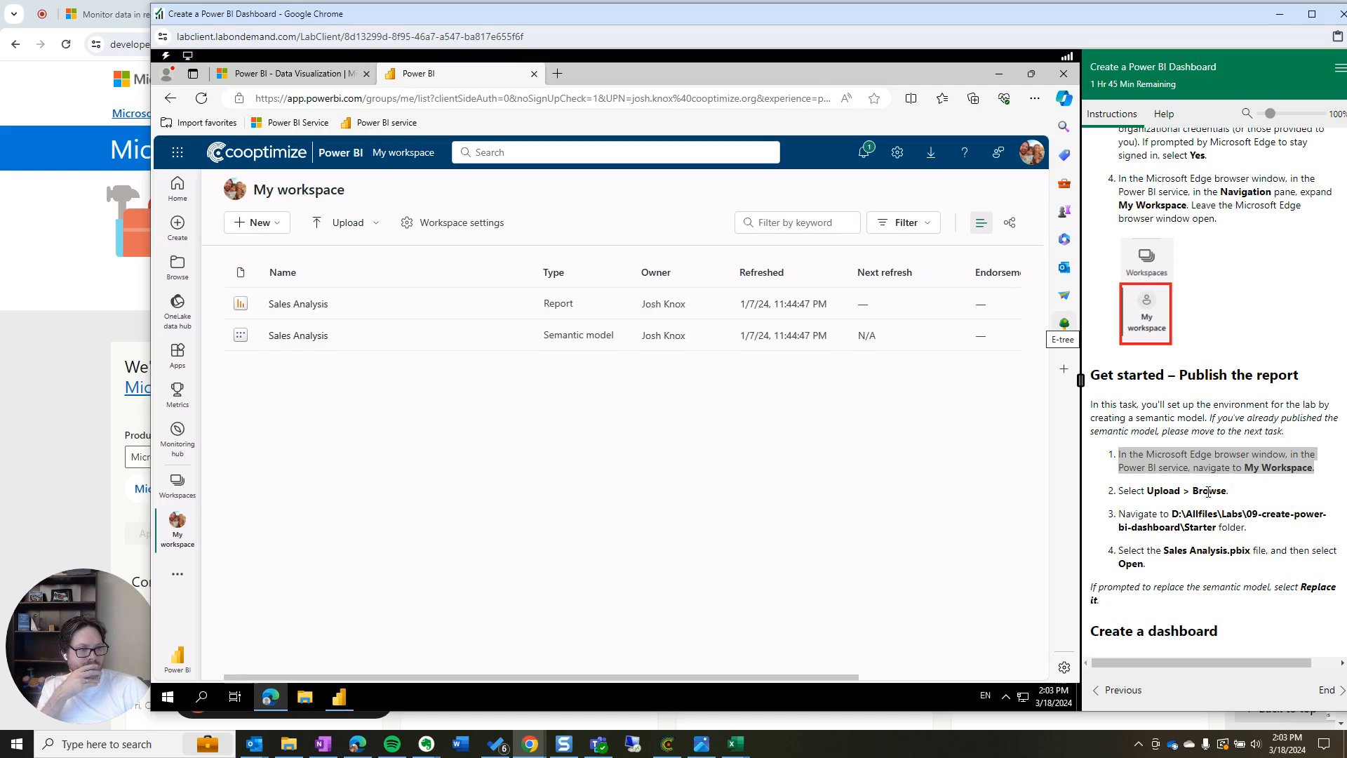
pyautogui.moveTo(1146, 491); pyautogui.dragTo(1229, 491)
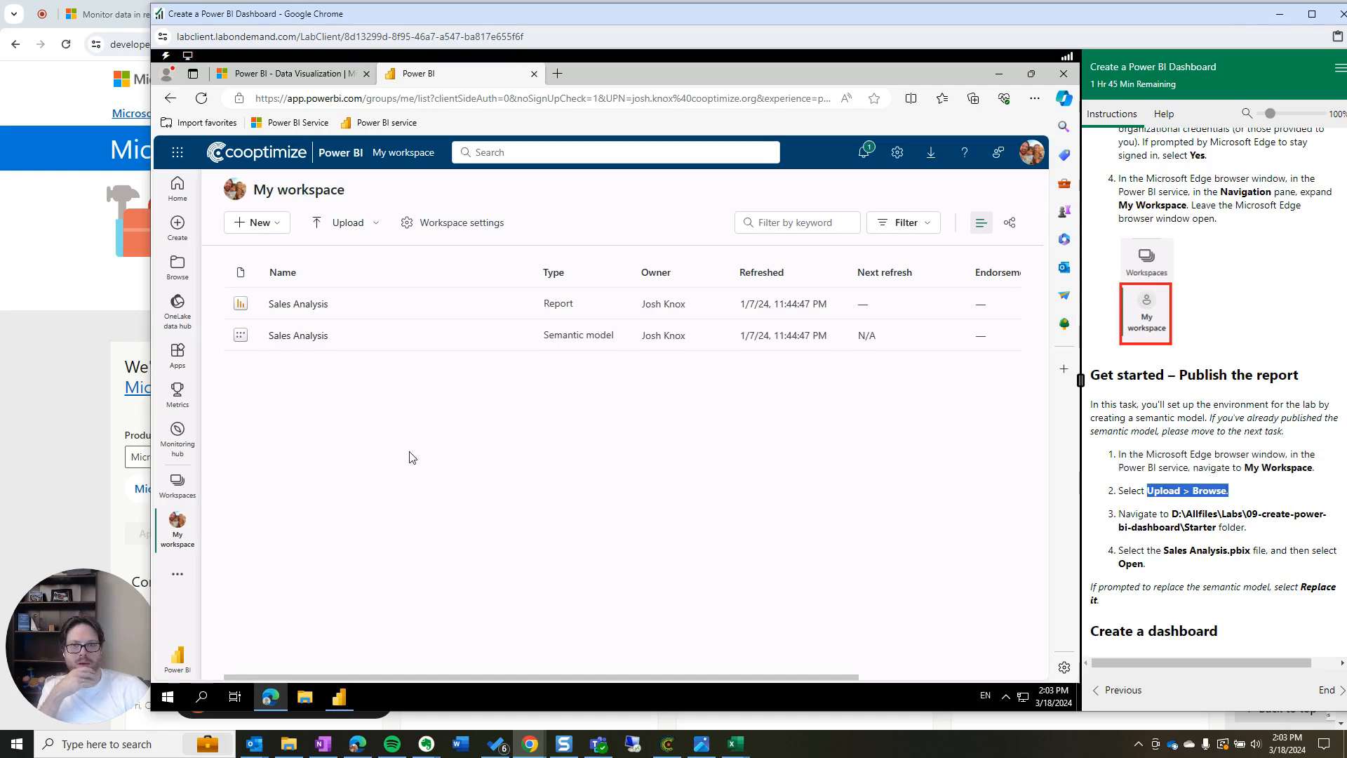
pyautogui.click(347, 231)
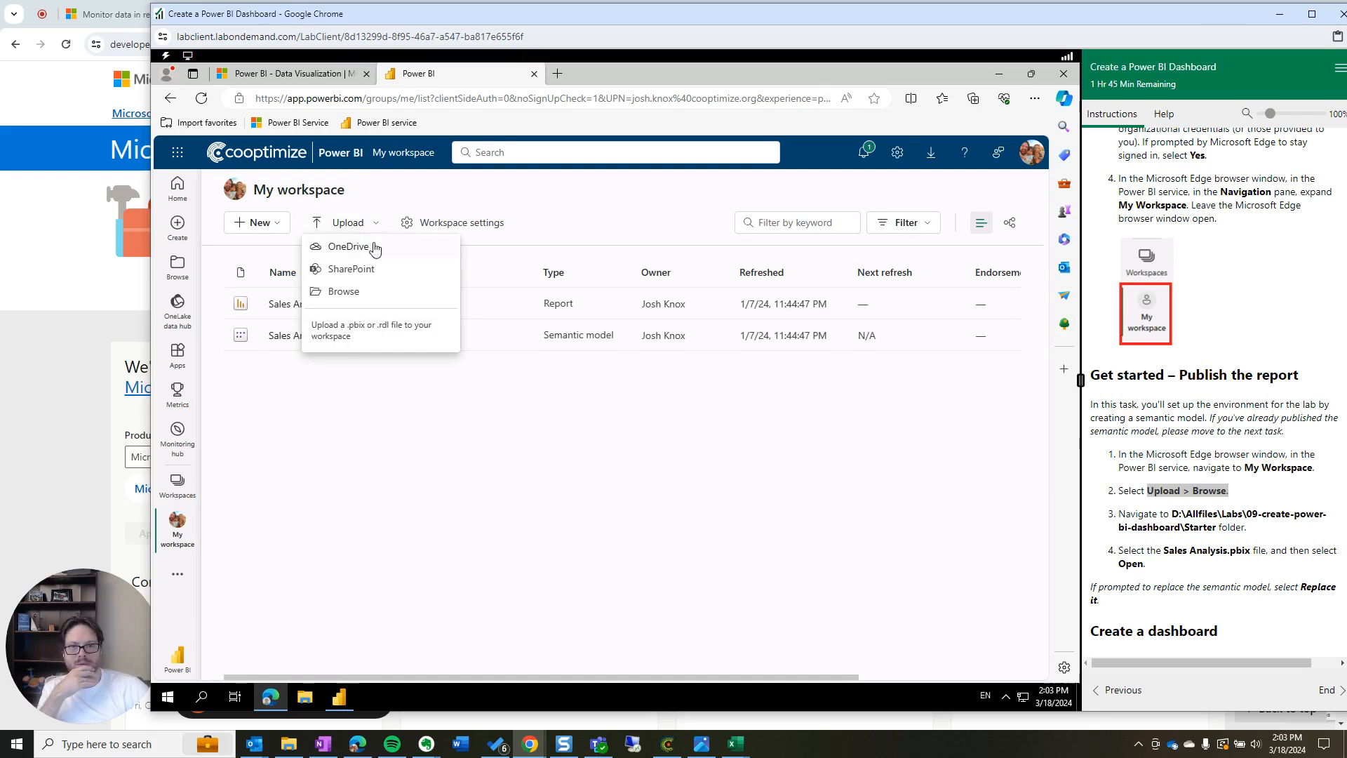
pyautogui.click(365, 291)
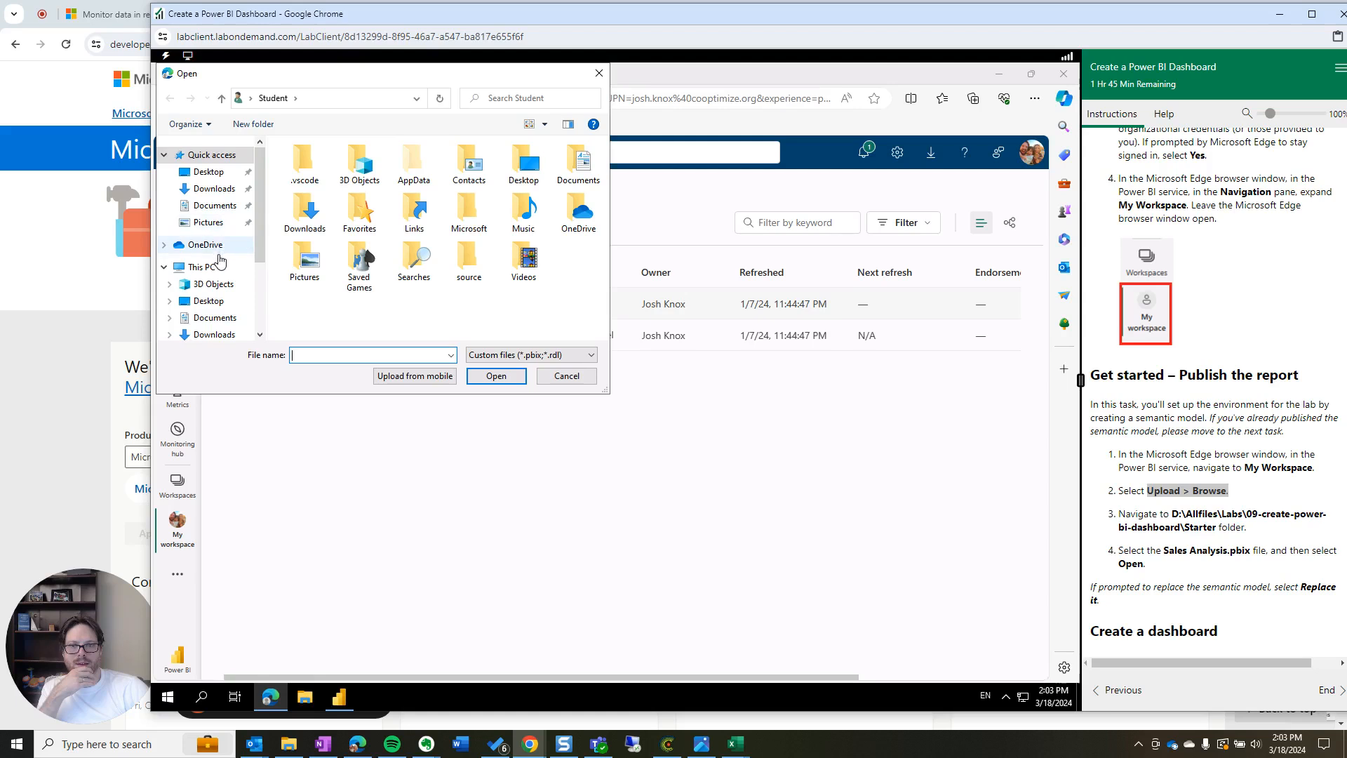
# Upload D:\Allfiles\Labs\09-create-power-bi-dashboard\Starter\Sales Analysis.pbix, replacing the existing dataset
pyautogui.scroll(-2, 210, 273)
pyautogui.click(218, 301)
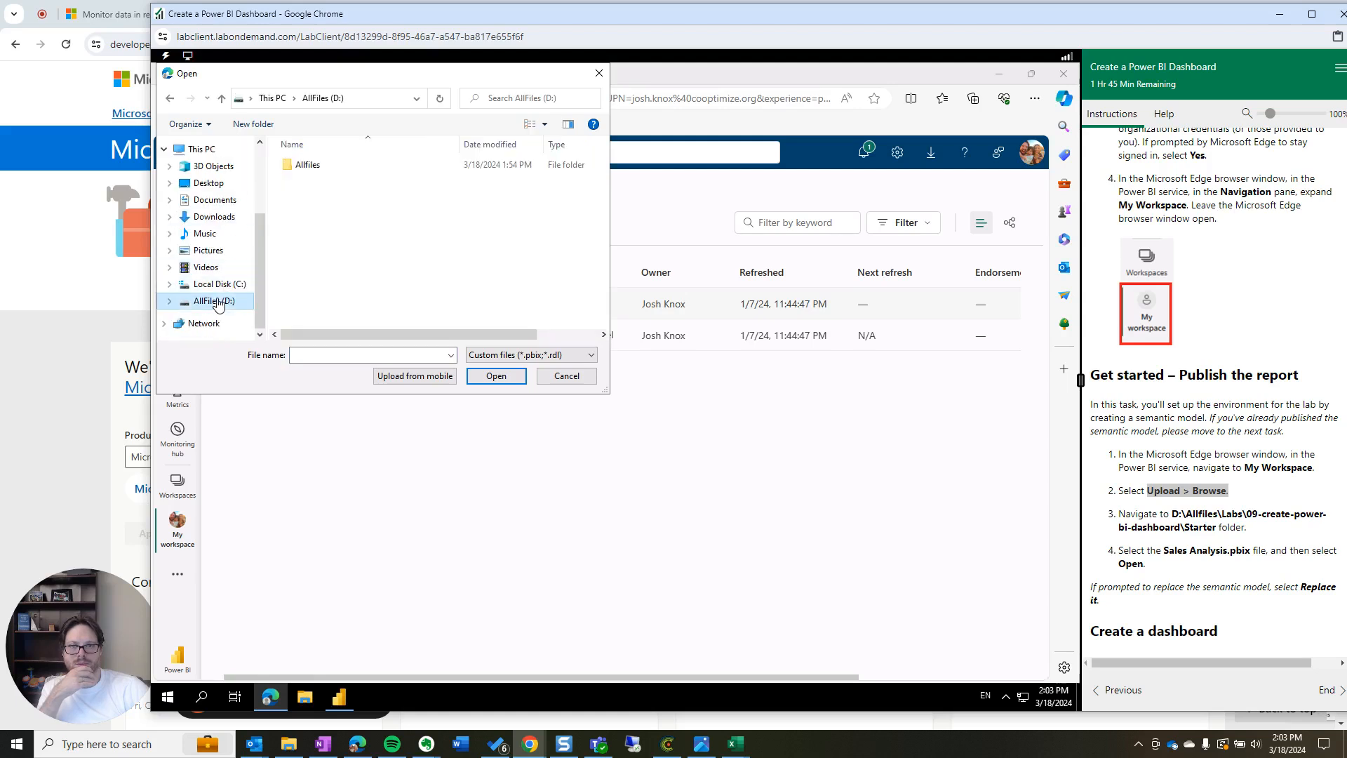
pyautogui.doubleClick(309, 166)
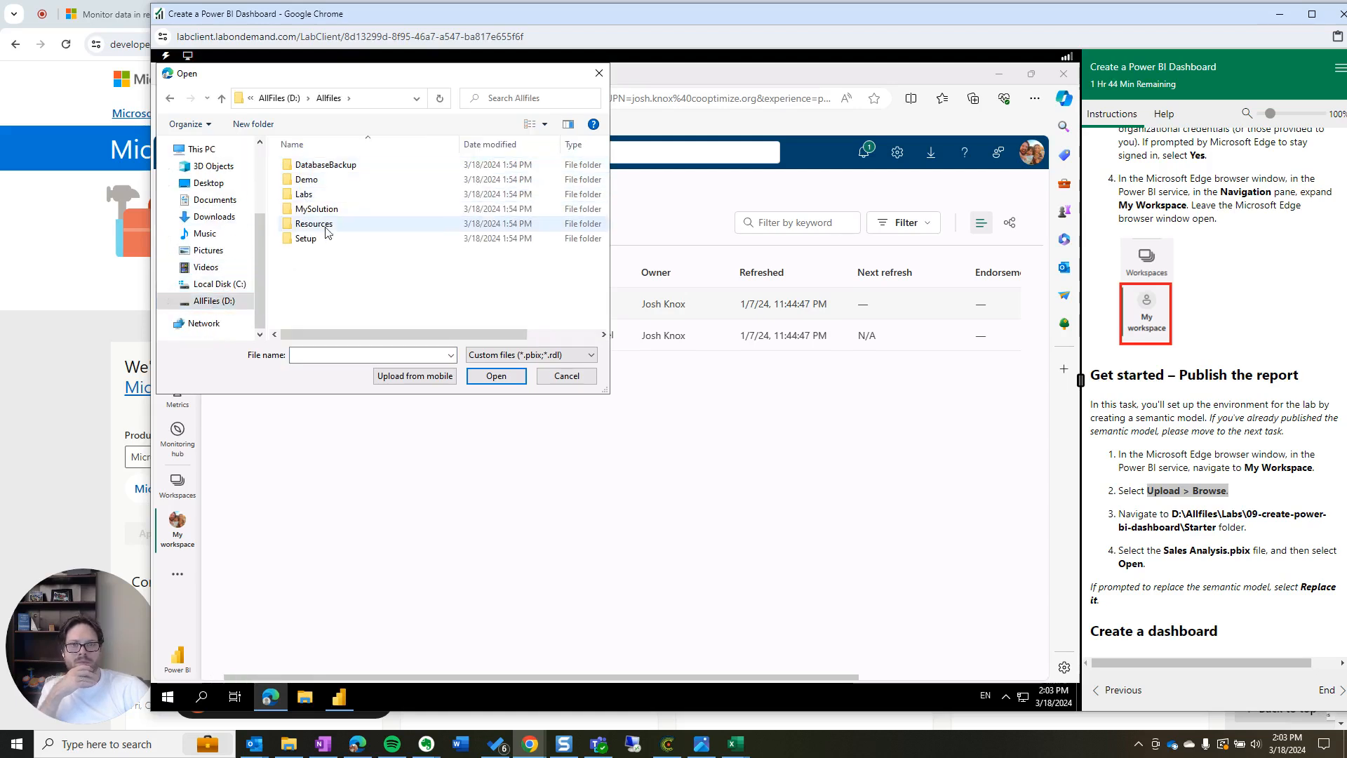
pyautogui.doubleClick(305, 196)
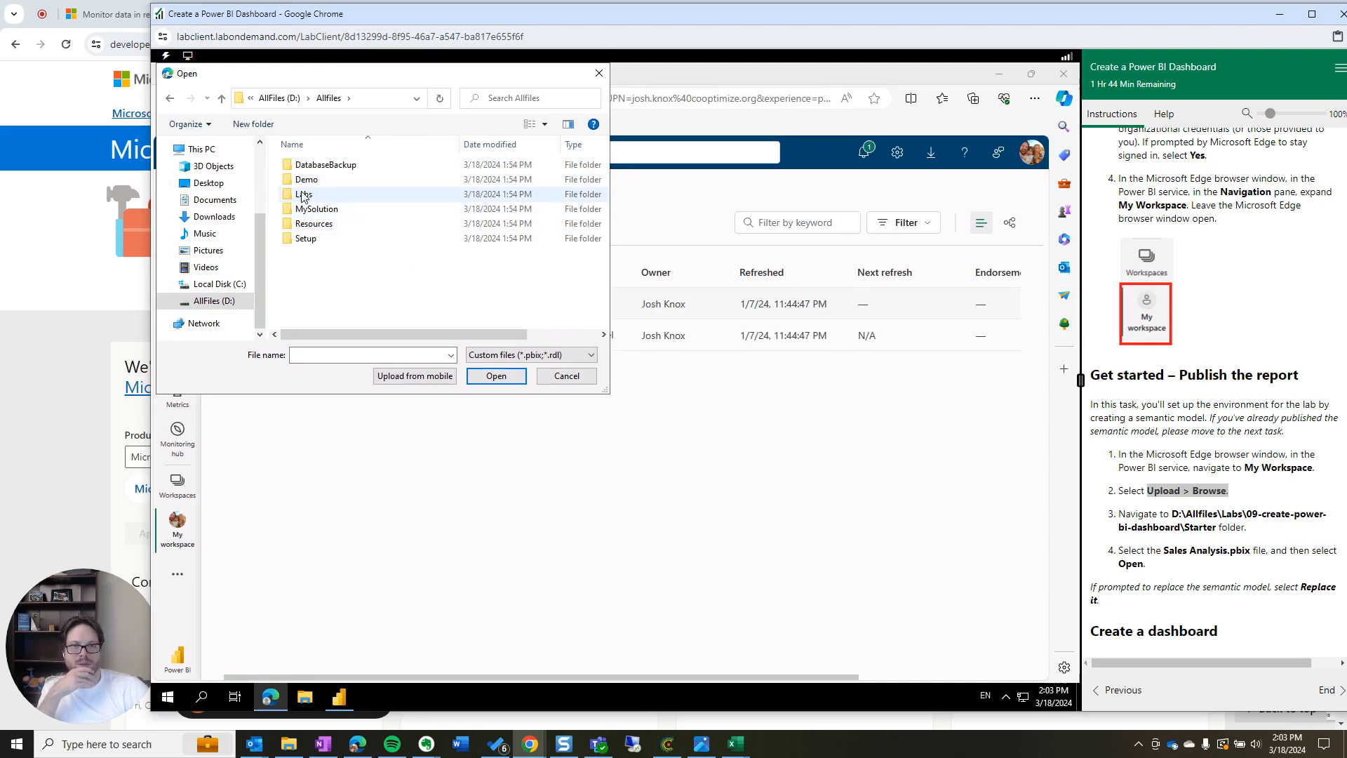
pyautogui.click(338, 283)
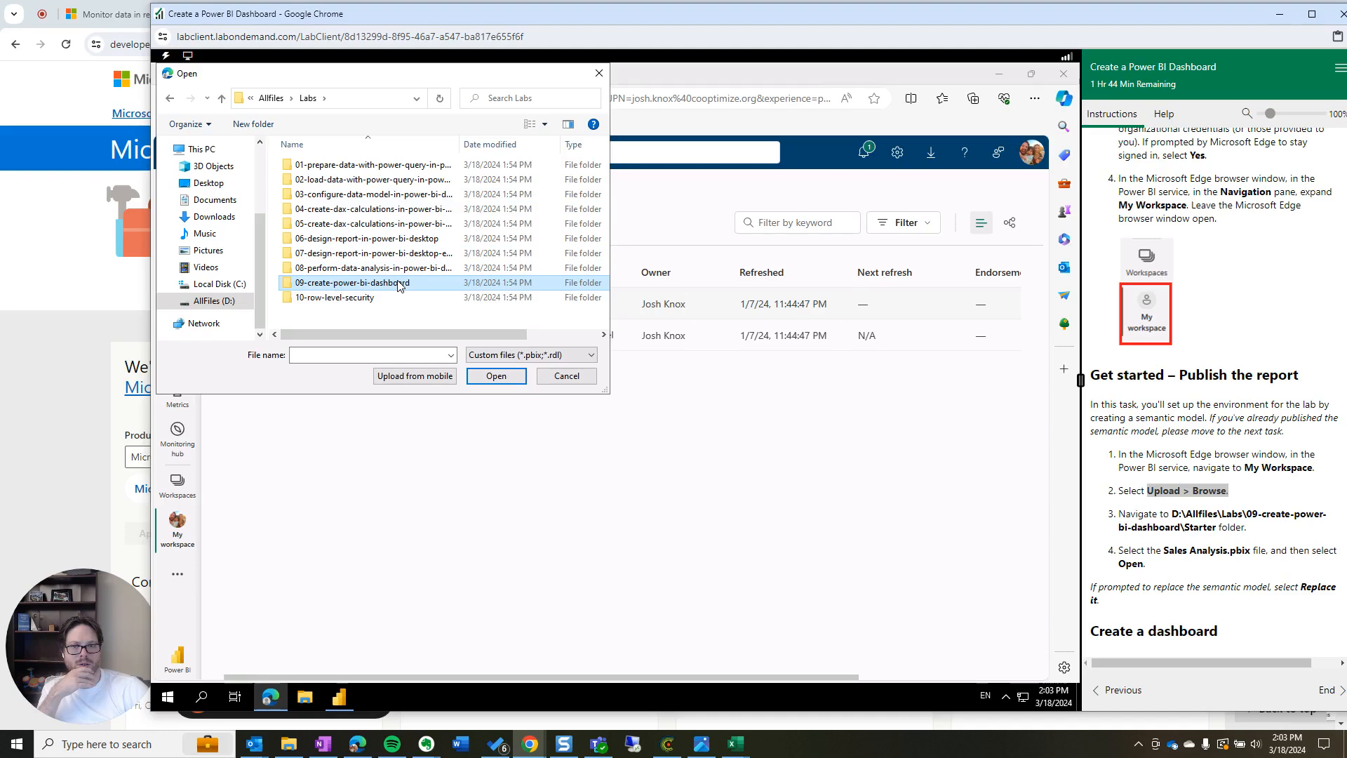
pyautogui.click(482, 379)
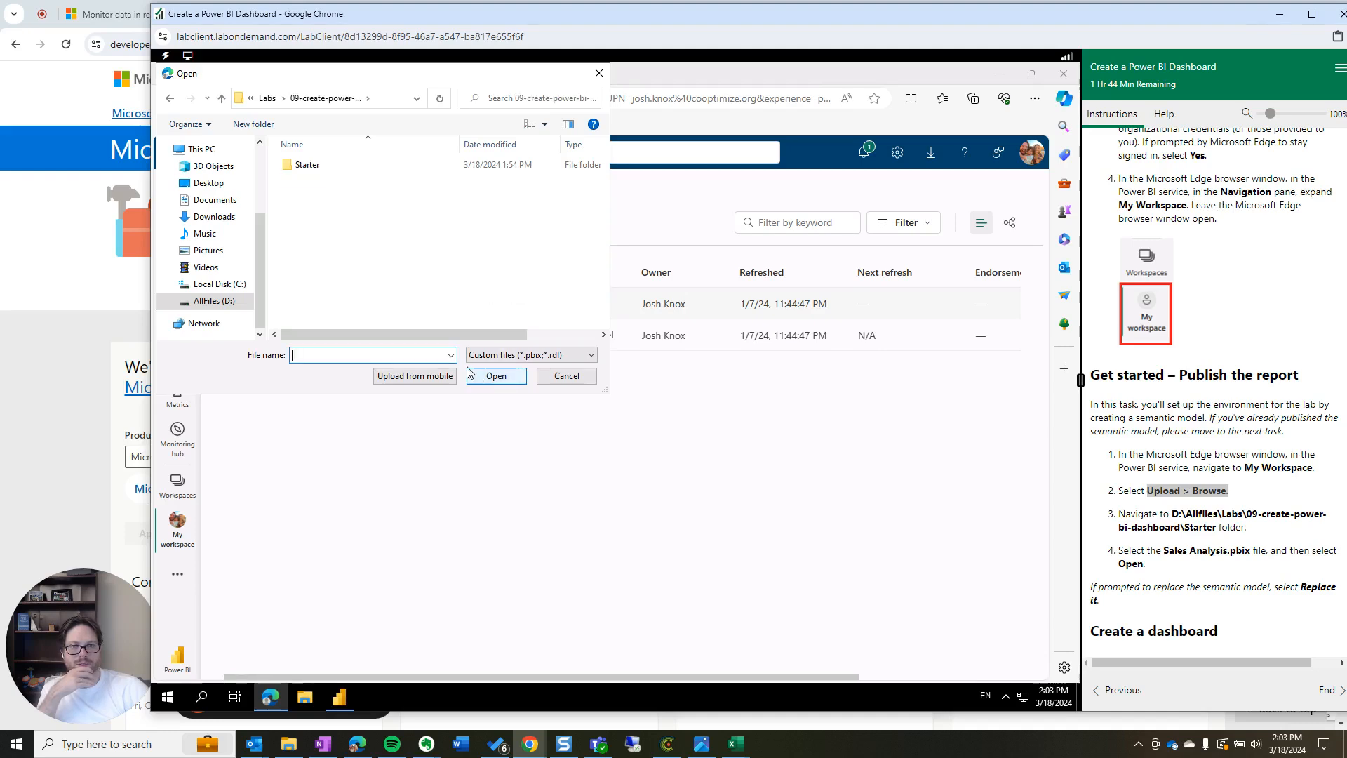
pyautogui.scroll(-1, 1260, 567)
pyautogui.click(302, 167)
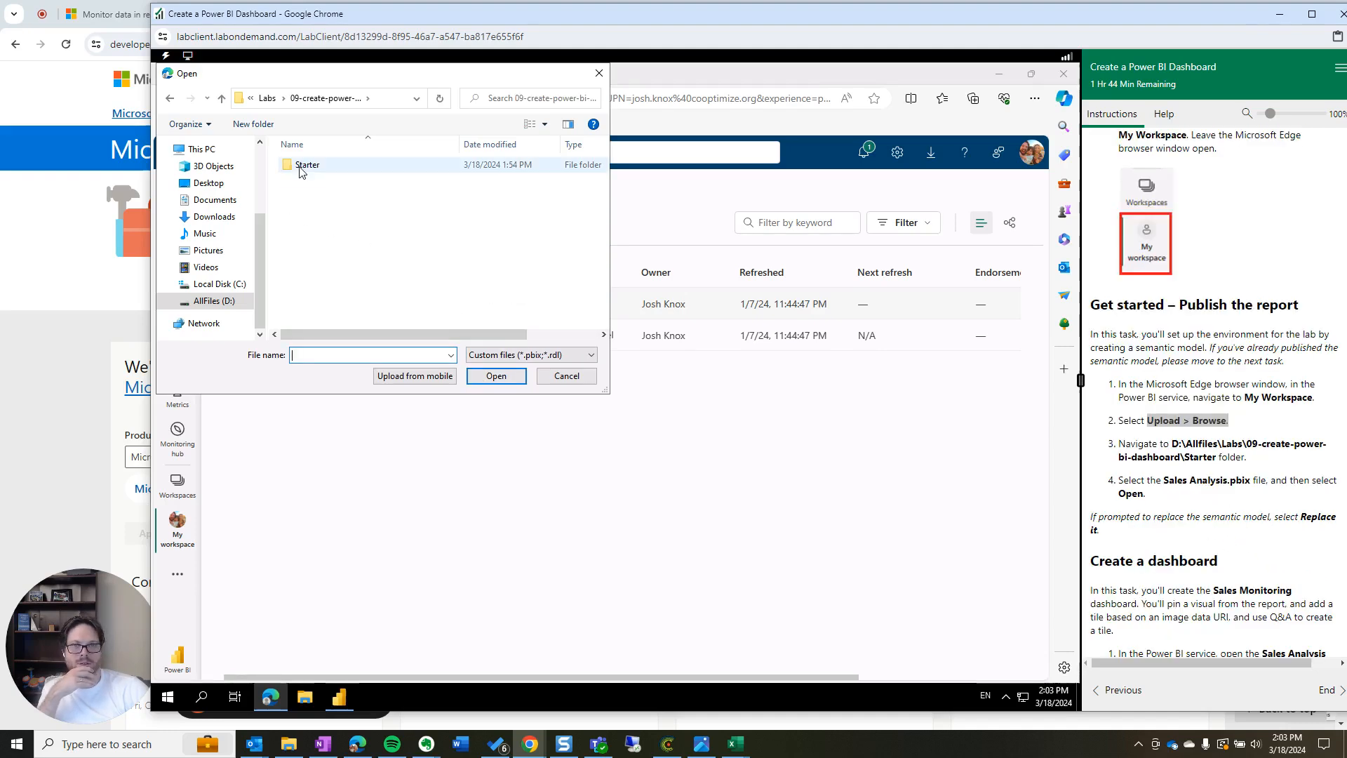
pyautogui.click(494, 377)
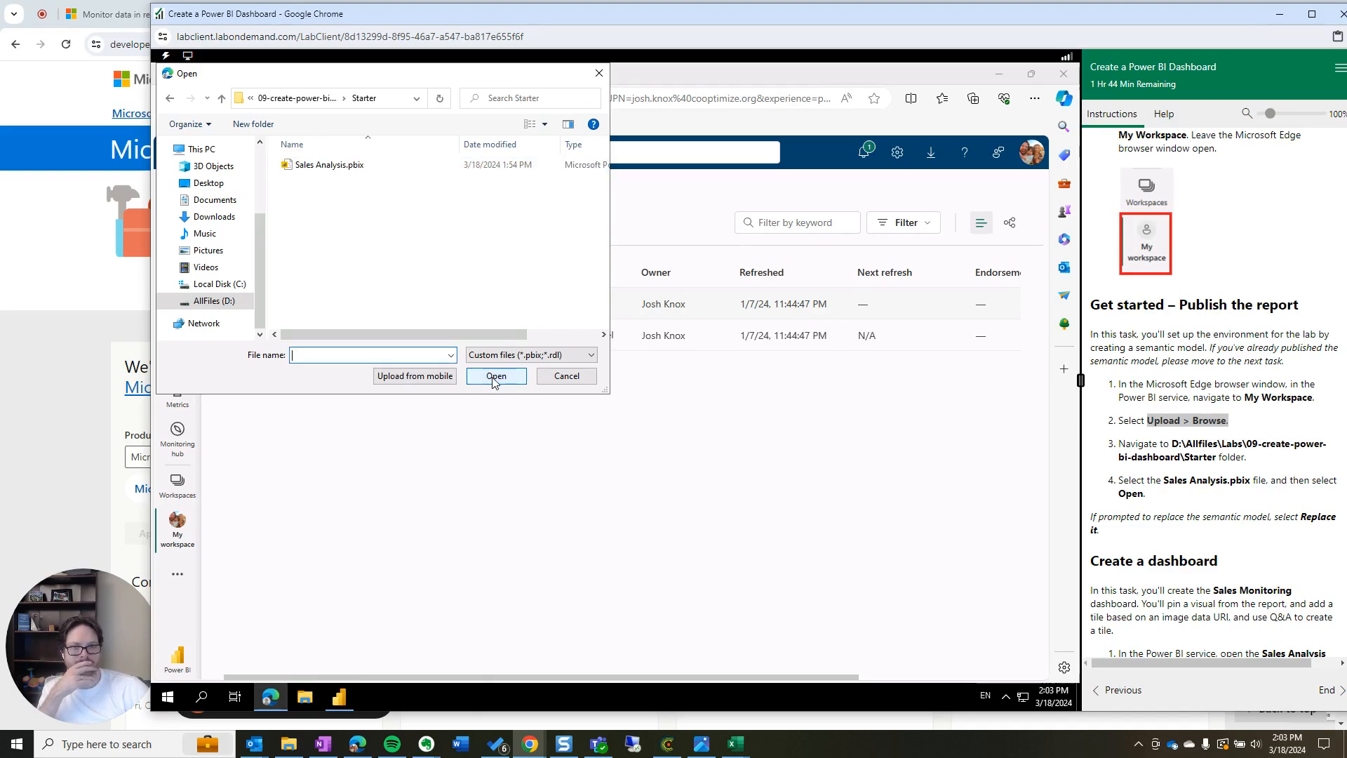
pyautogui.click(351, 167)
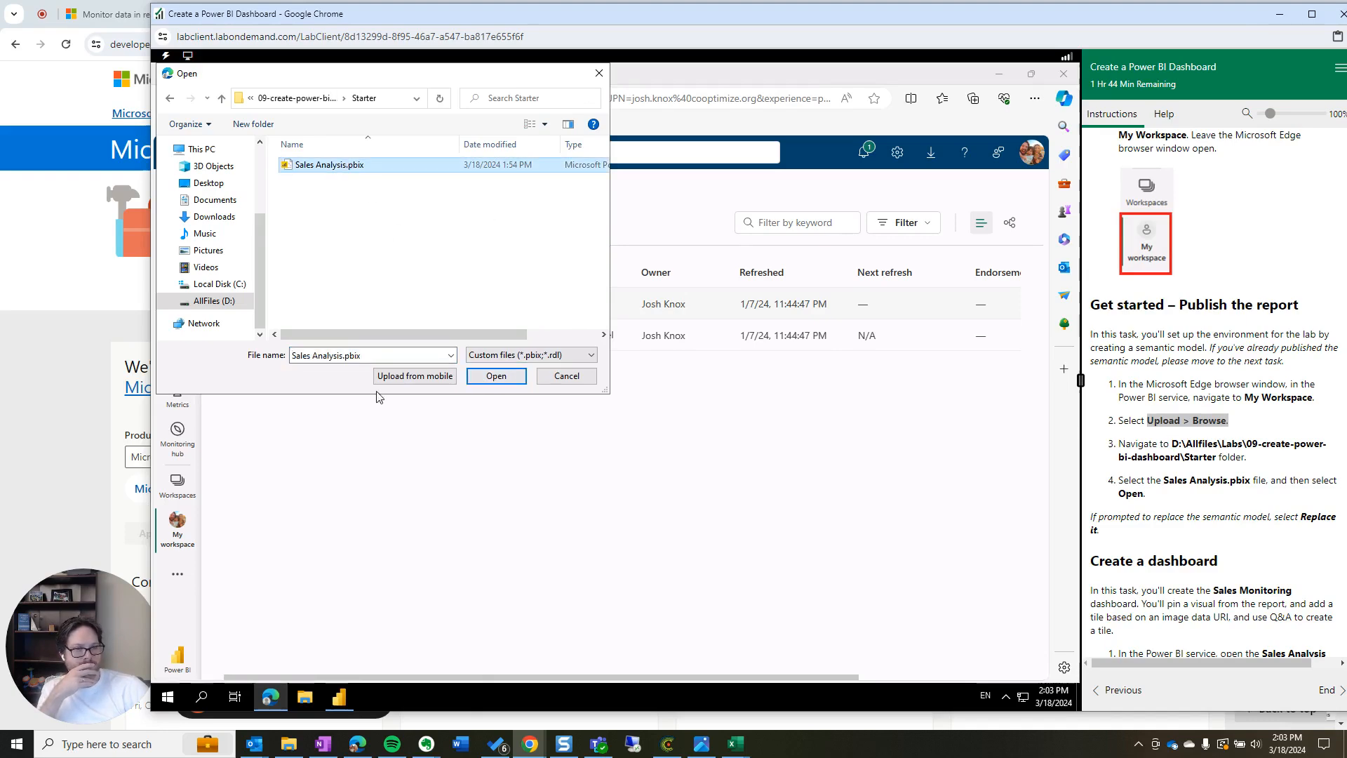
pyautogui.click(496, 376)
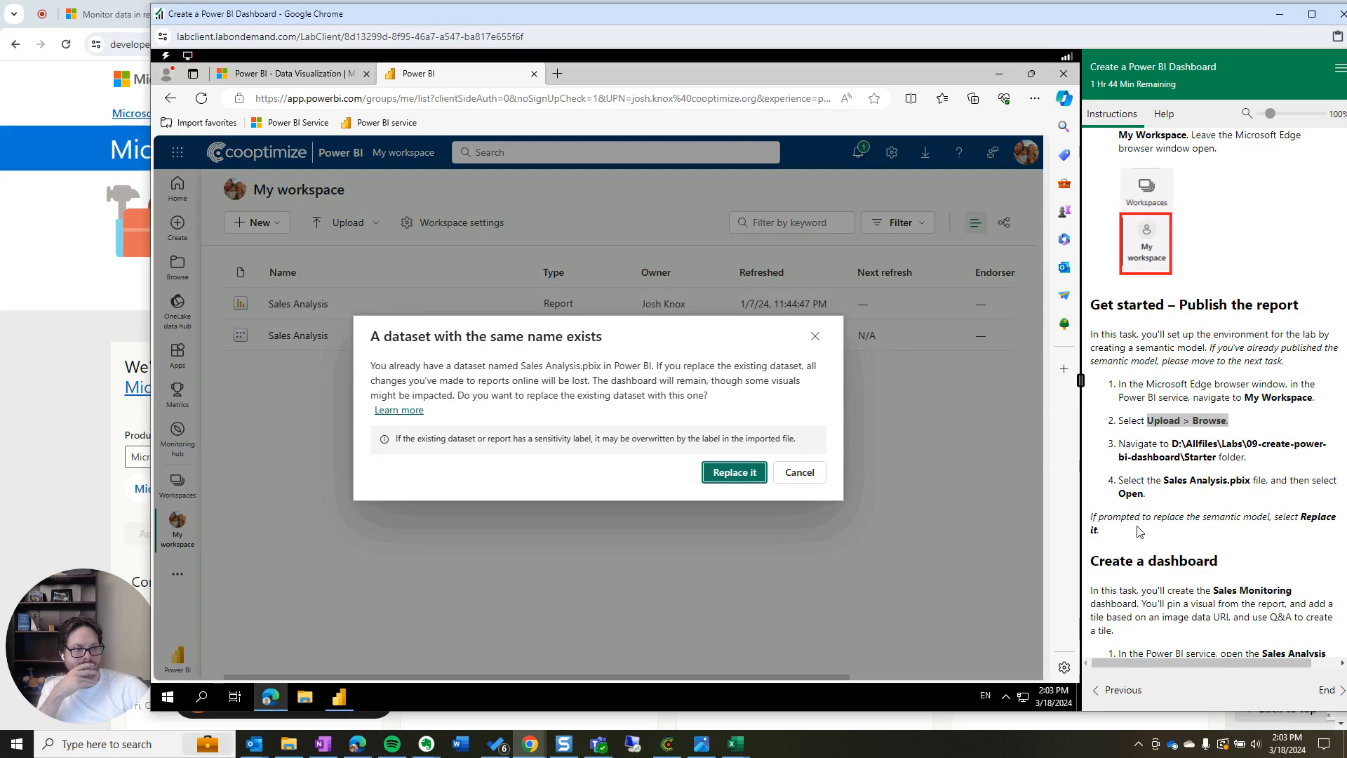
pyautogui.click(734, 472)
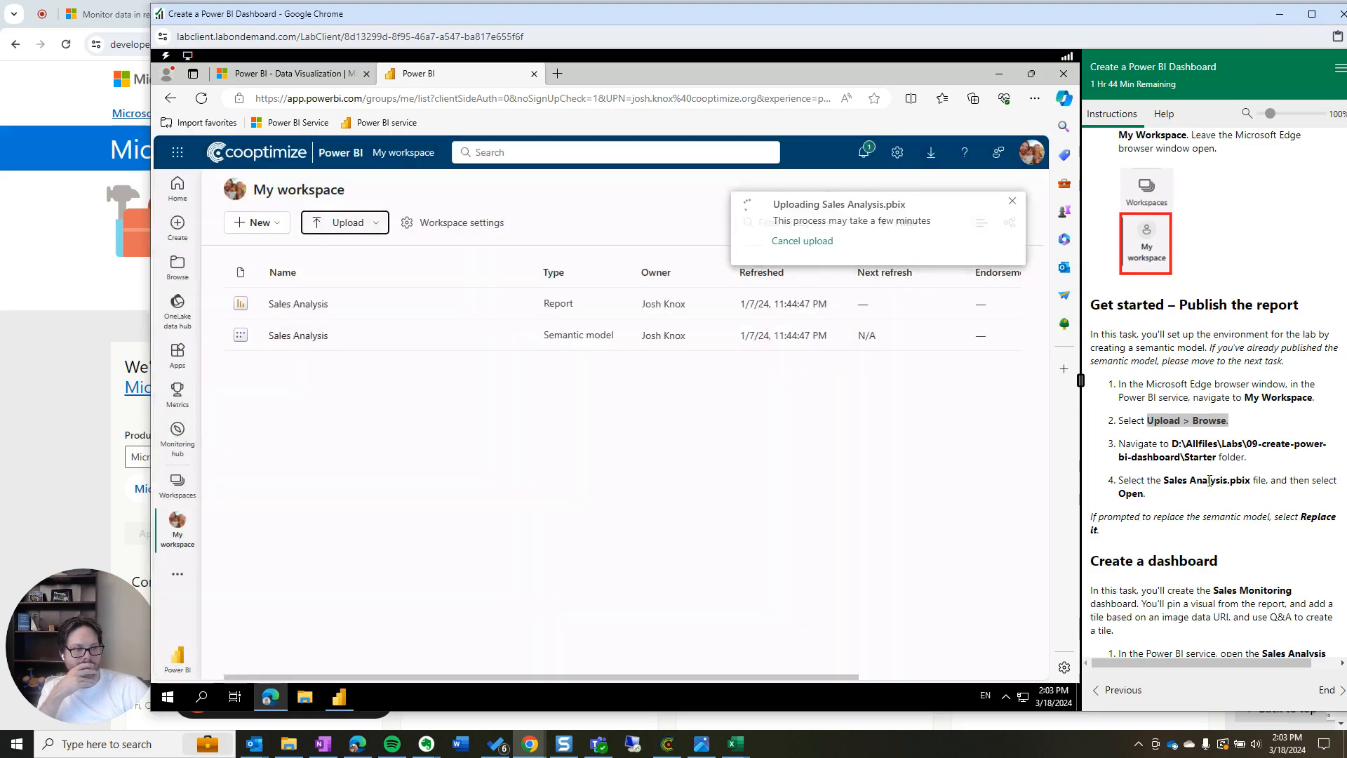
# Scroll the instructions to the report-opening step and dismiss the file-updated notification
pyautogui.scroll(-2, 1203, 498)
pyautogui.scroll(-1, 1208, 513)
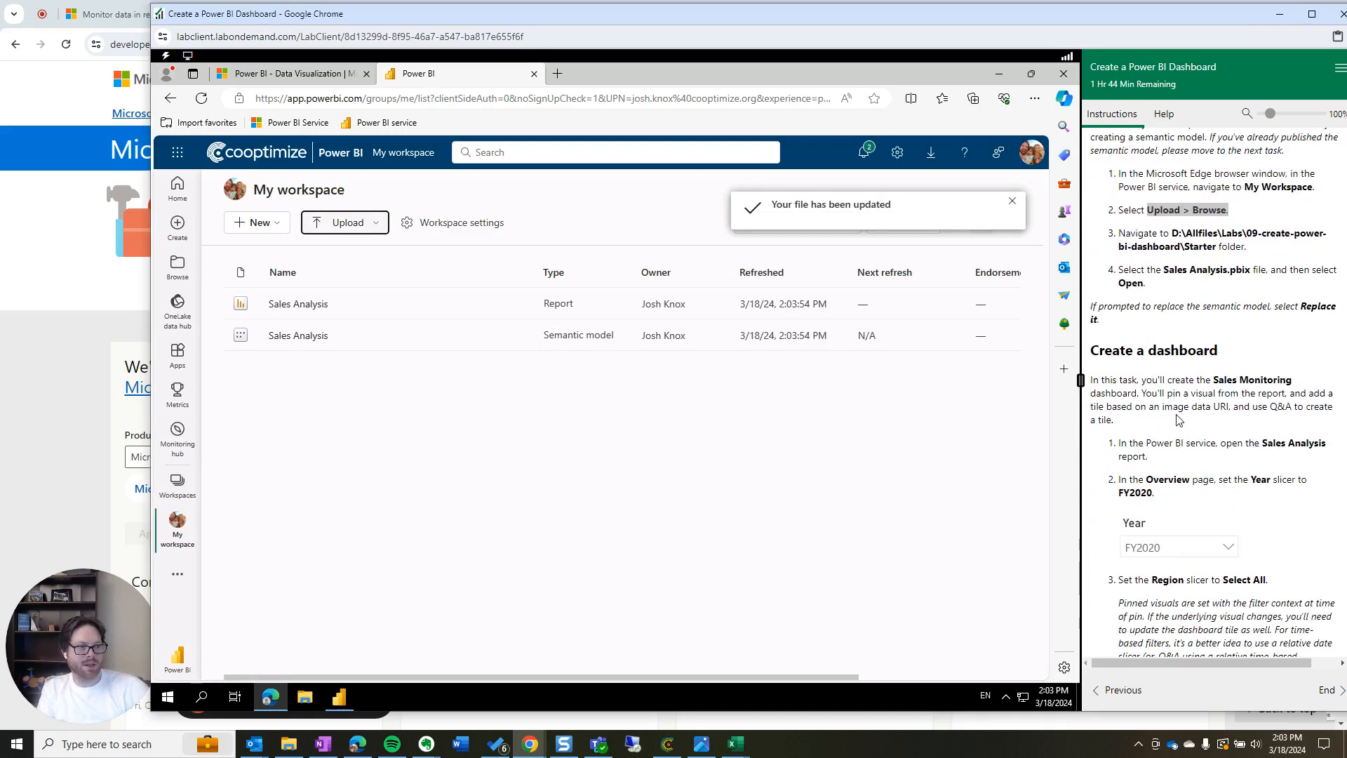
pyautogui.tripleClick(1158, 463)
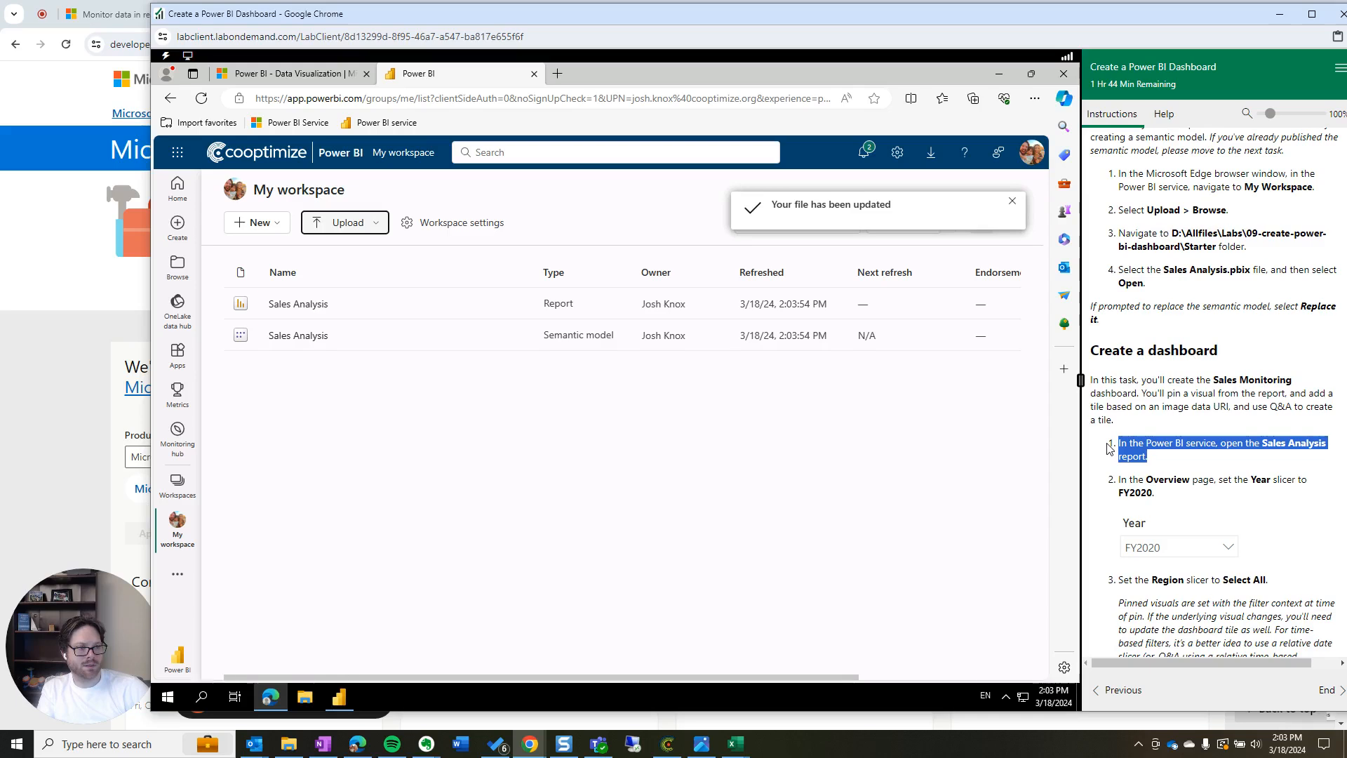
pyautogui.click(1181, 460)
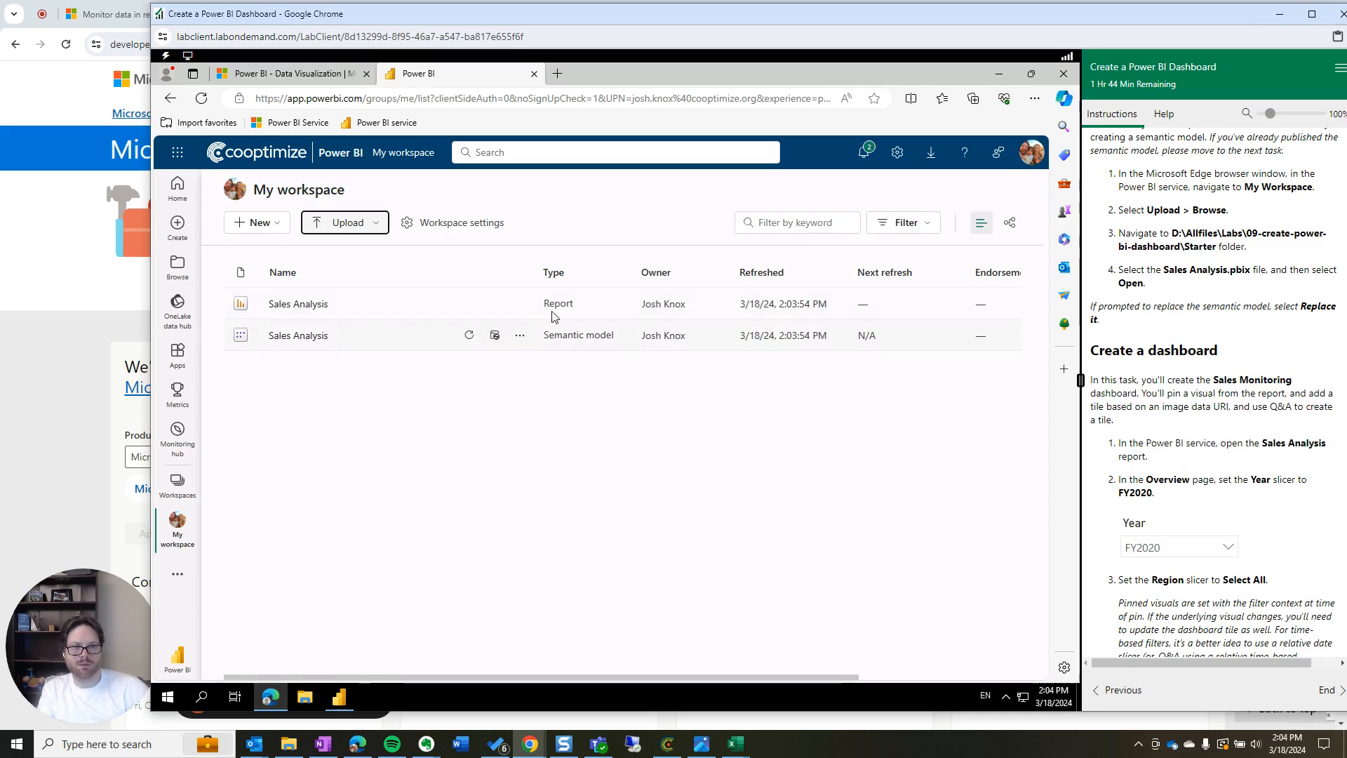
# Open the Sales Analysis report from My workspace and read the task introduction in the instructions
pyautogui.click(299, 304)
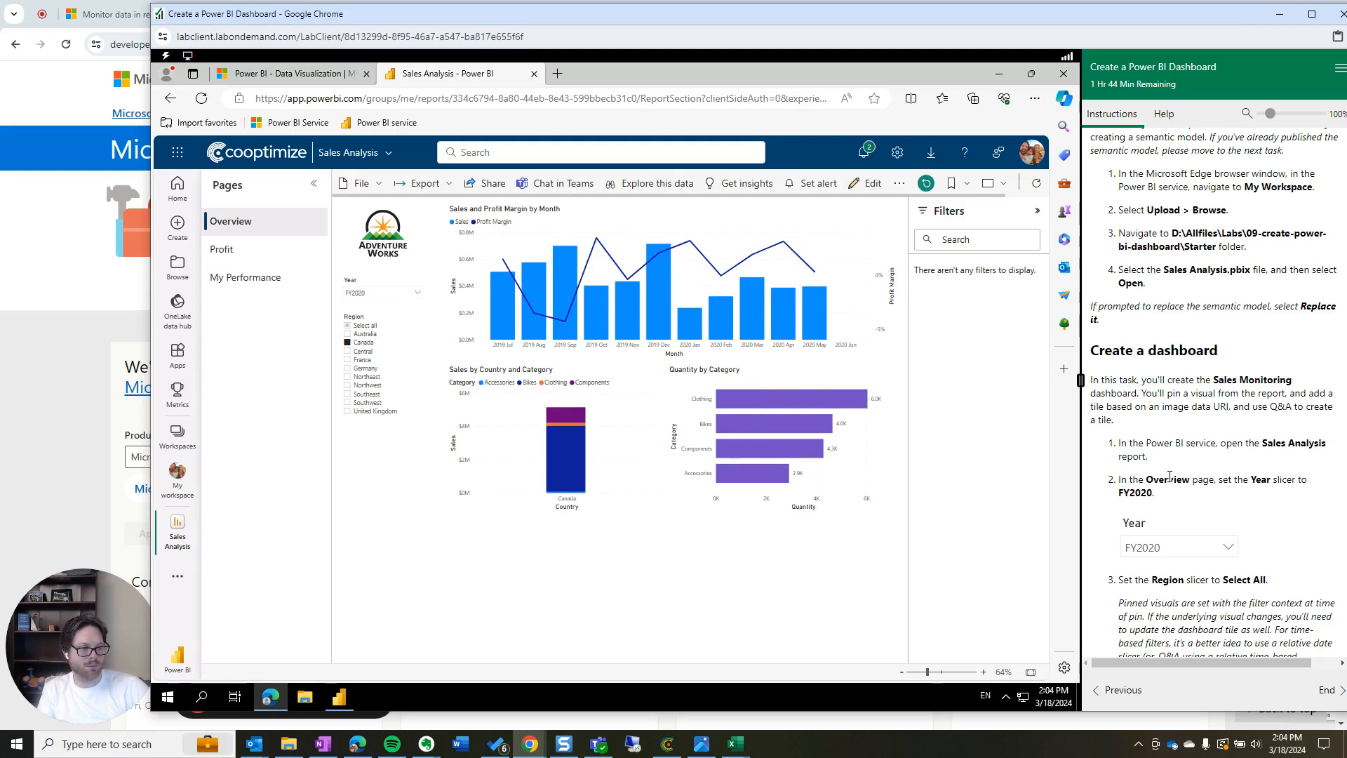
pyautogui.moveTo(1092, 379); pyautogui.dragTo(1254, 425)
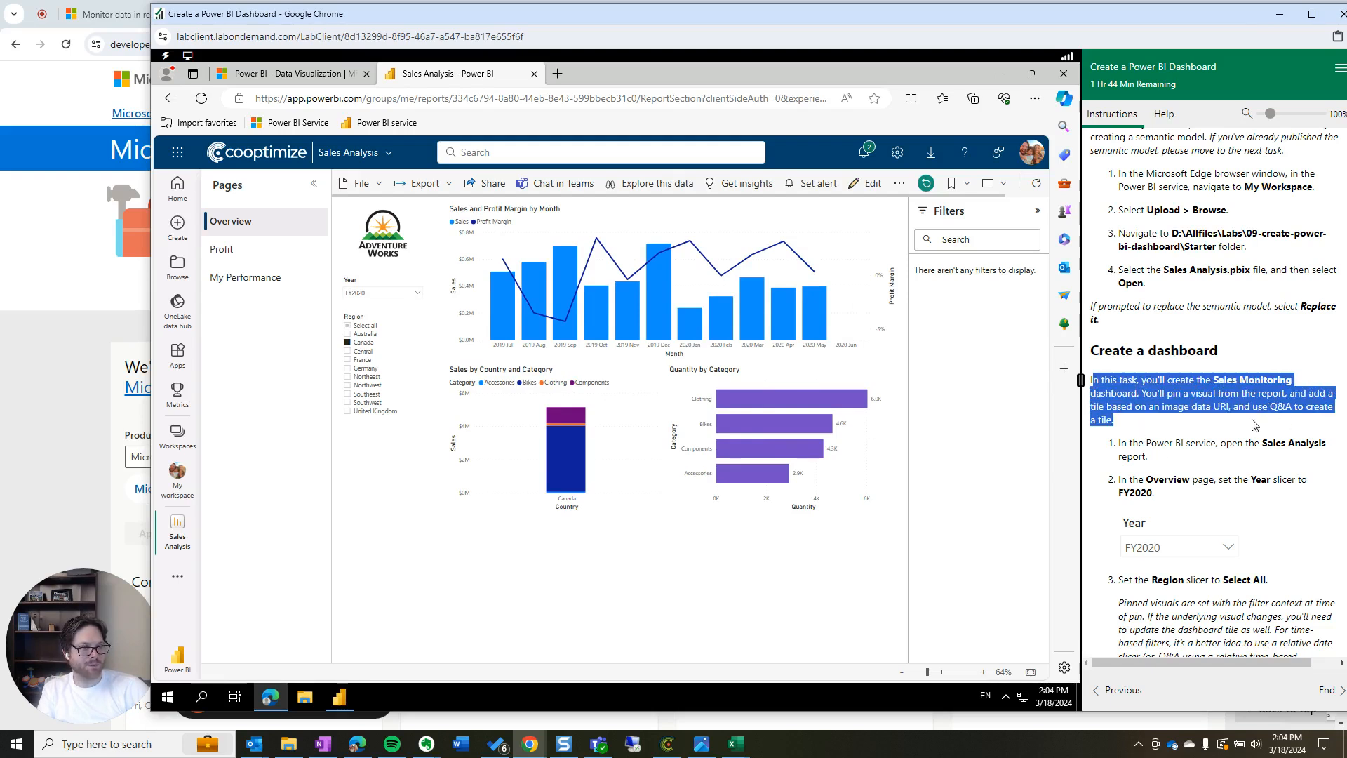
pyautogui.click(1148, 392)
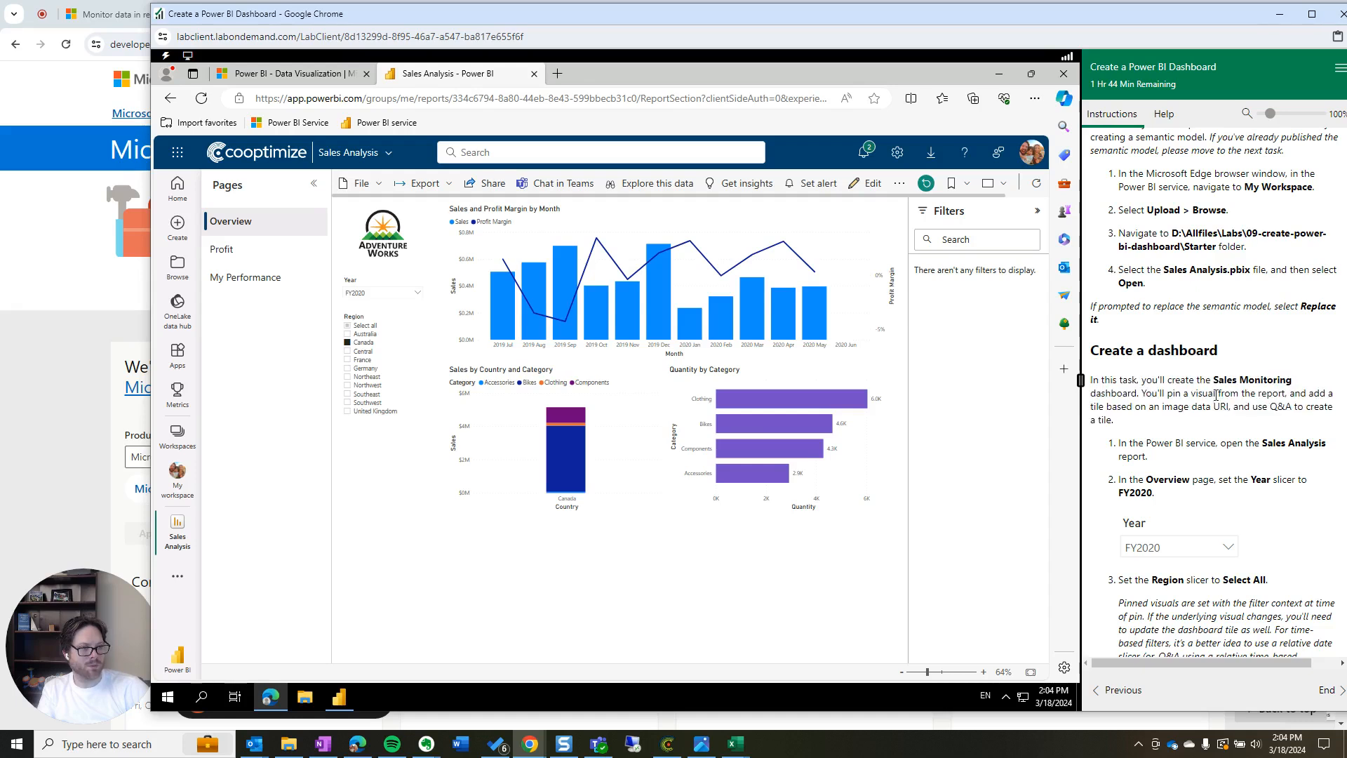
pyautogui.moveTo(1134, 424); pyautogui.dragTo(1208, 406)
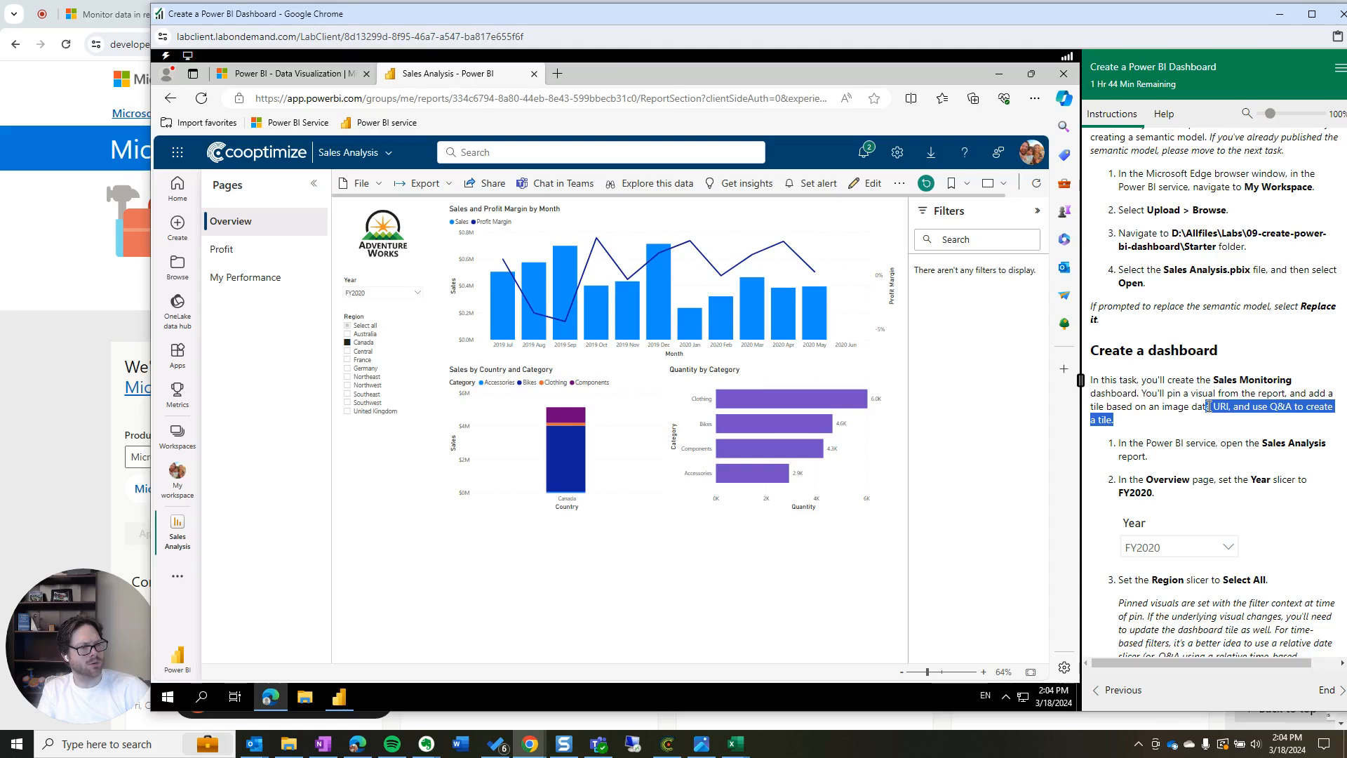
pyautogui.moveTo(1208, 407); pyautogui.dragTo(1092, 381)
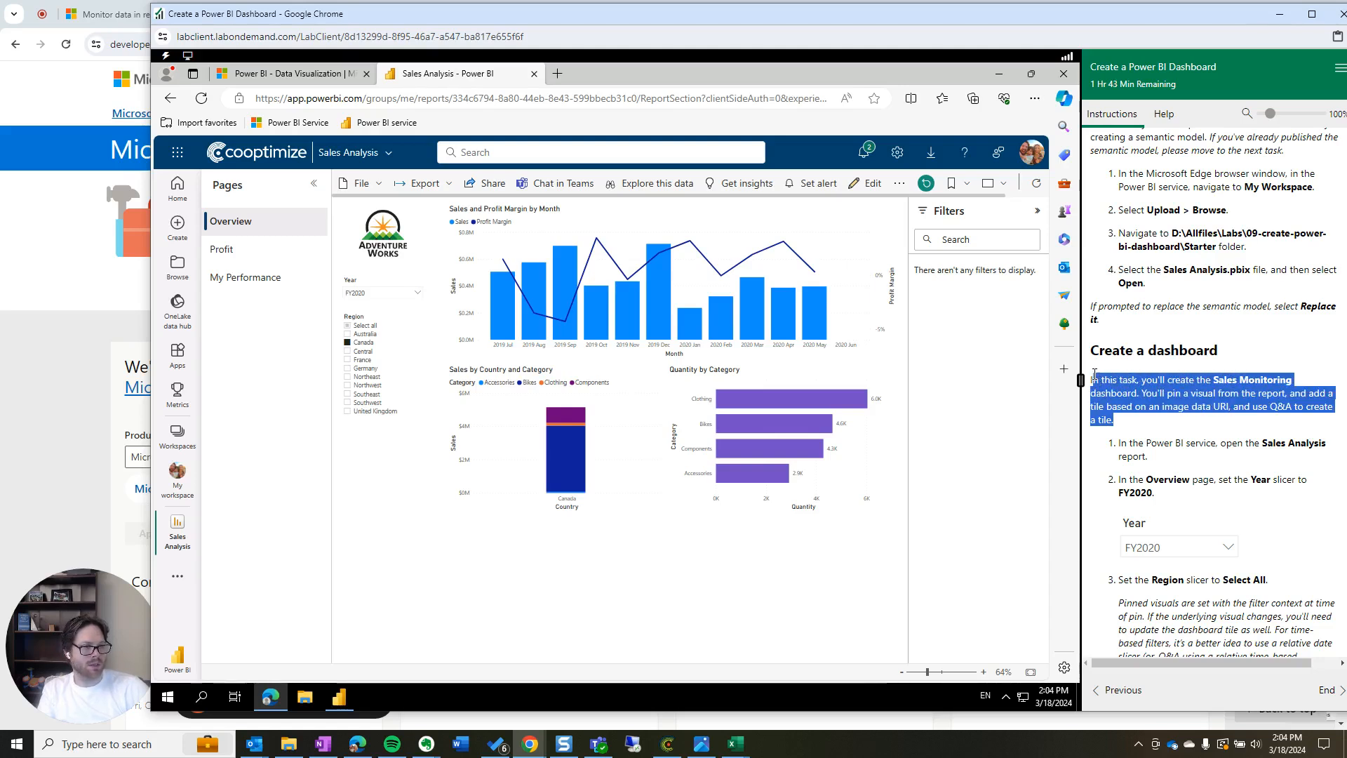
pyautogui.click(1161, 468)
pyautogui.moveTo(1163, 465); pyautogui.dragTo(1110, 451)
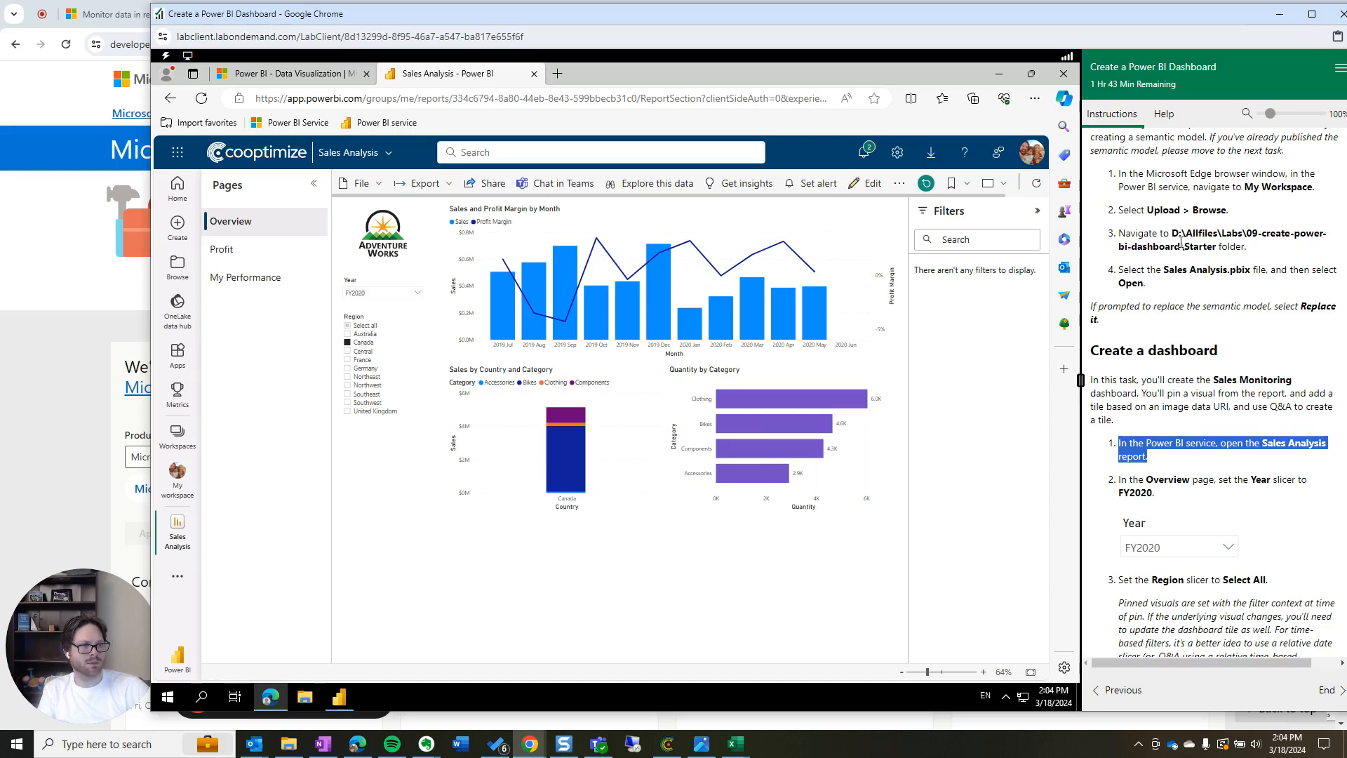
pyautogui.click(1165, 496)
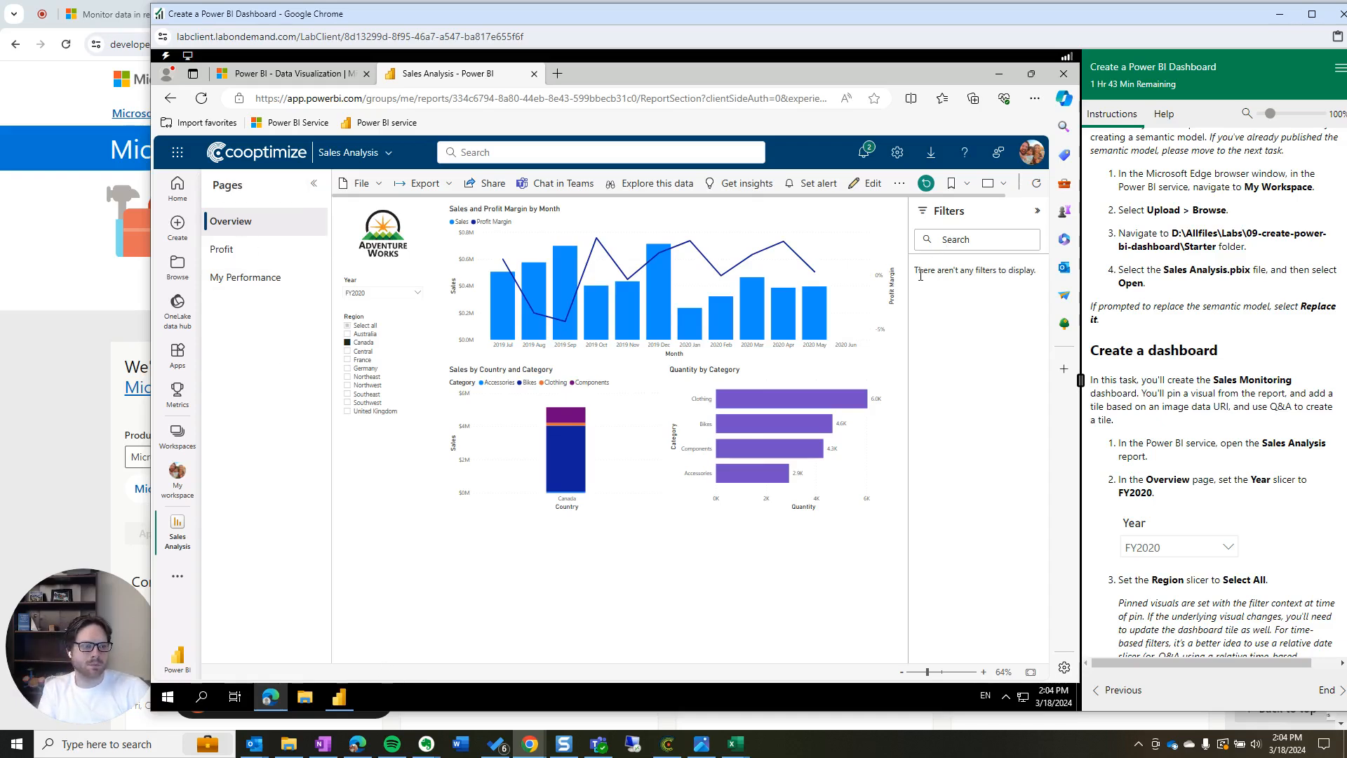
# Keep FY2020 in the Year slicer and select all regions in the Region slicer
pyautogui.click(406, 294)
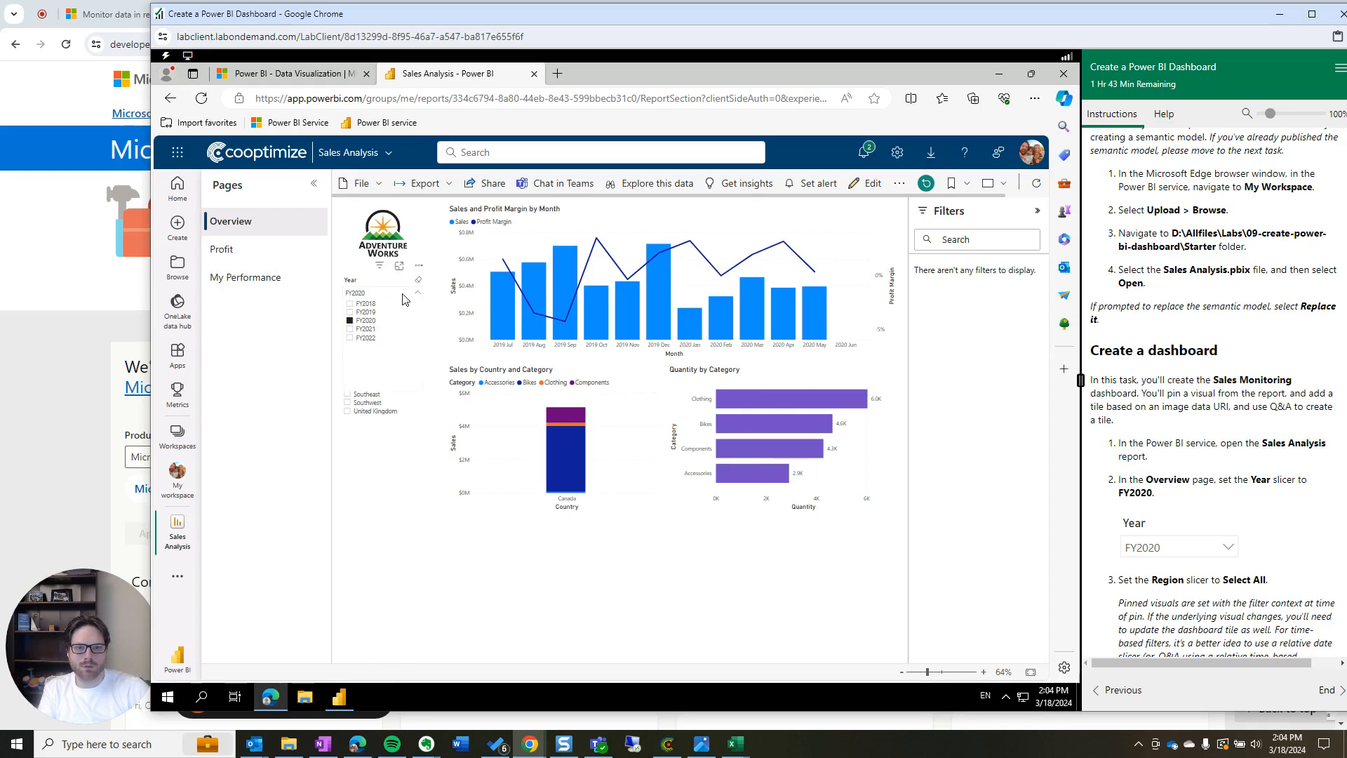
pyautogui.click(404, 295)
pyautogui.scroll(-2, 1295, 575)
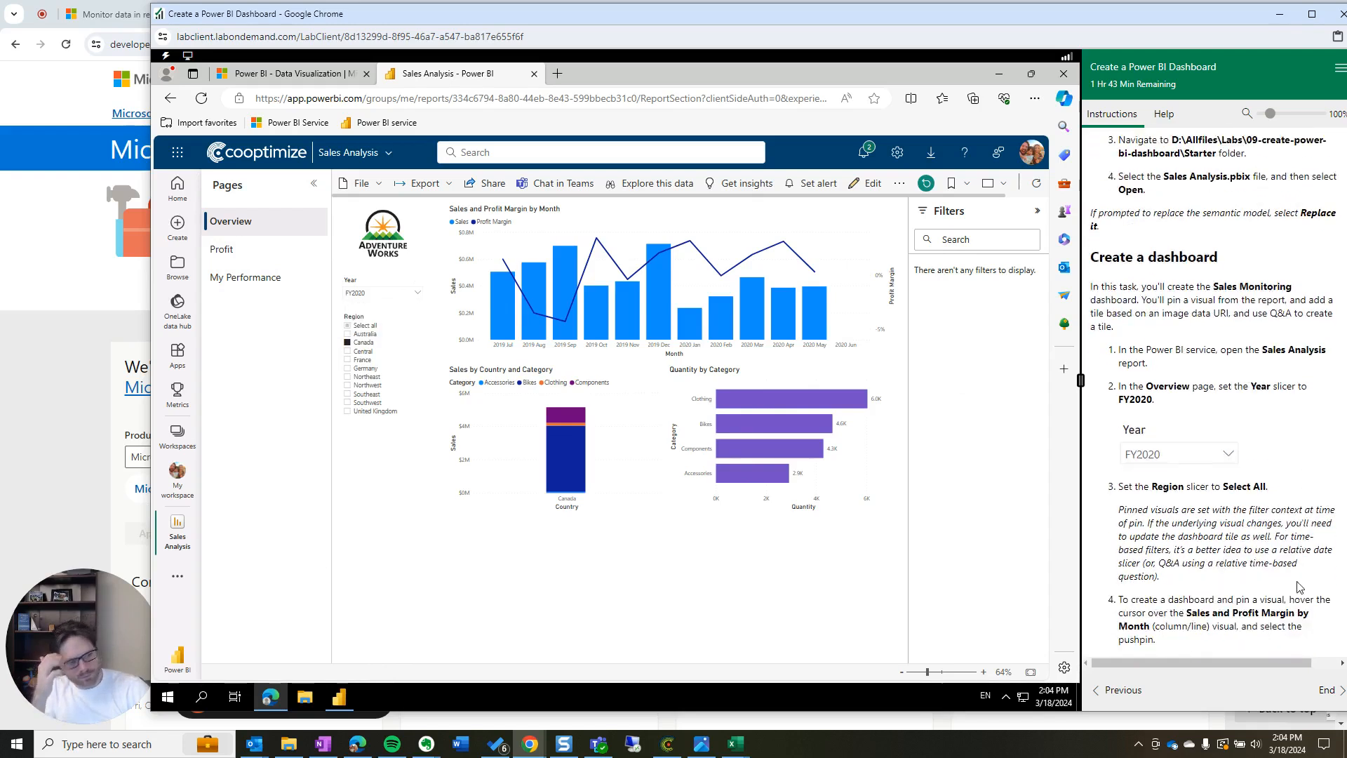
pyautogui.click(347, 325)
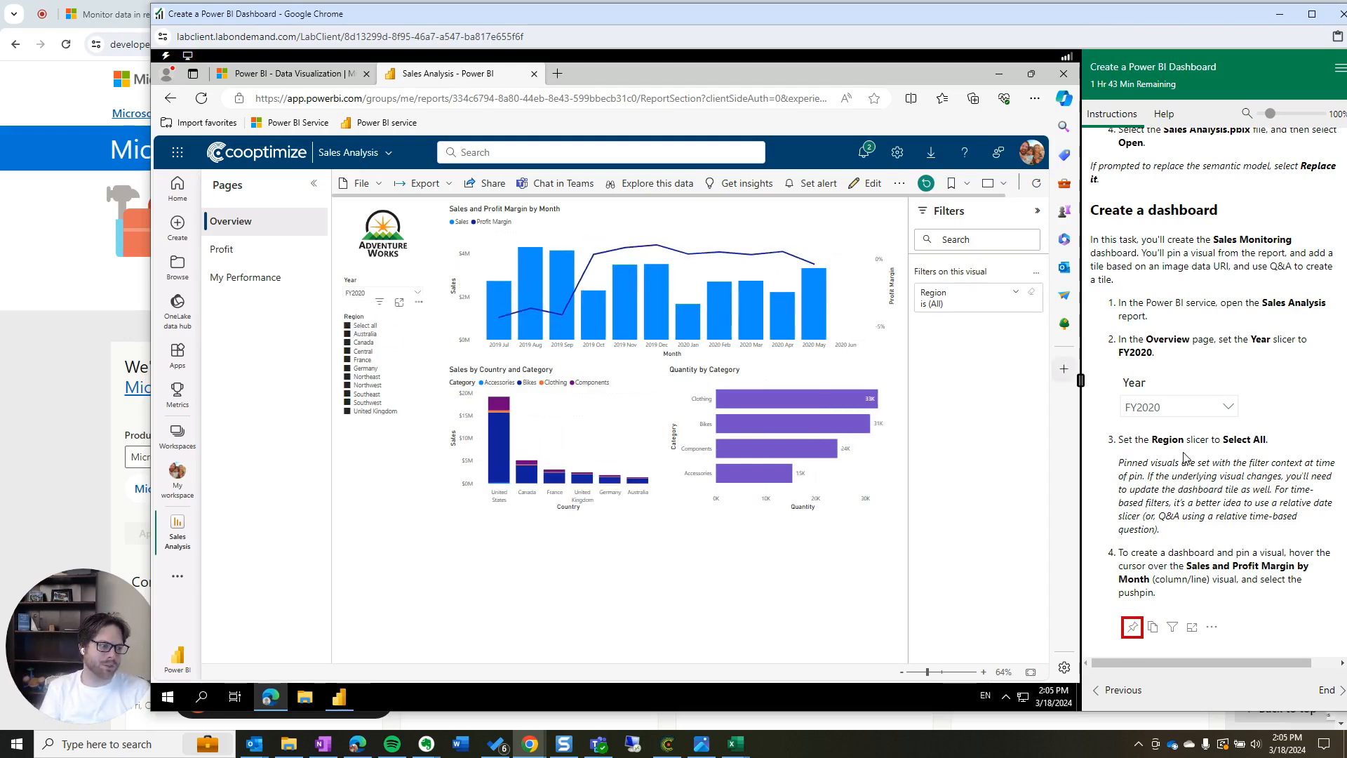
# Read the instructions note about pinned visual filters and the pinning step
pyautogui.scroll(-1, 1190, 462)
pyautogui.scroll(-1, 1190, 462)
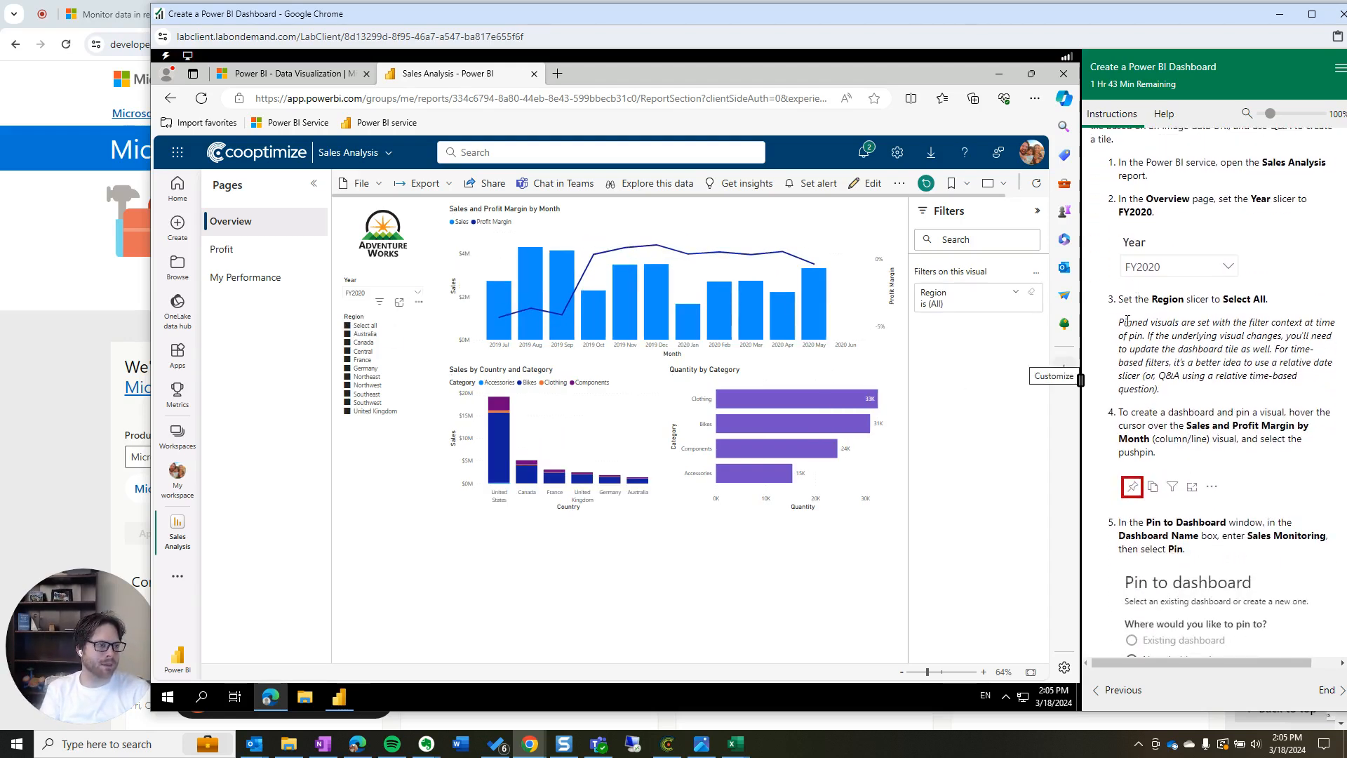
pyautogui.moveTo(1116, 324); pyautogui.dragTo(1181, 395)
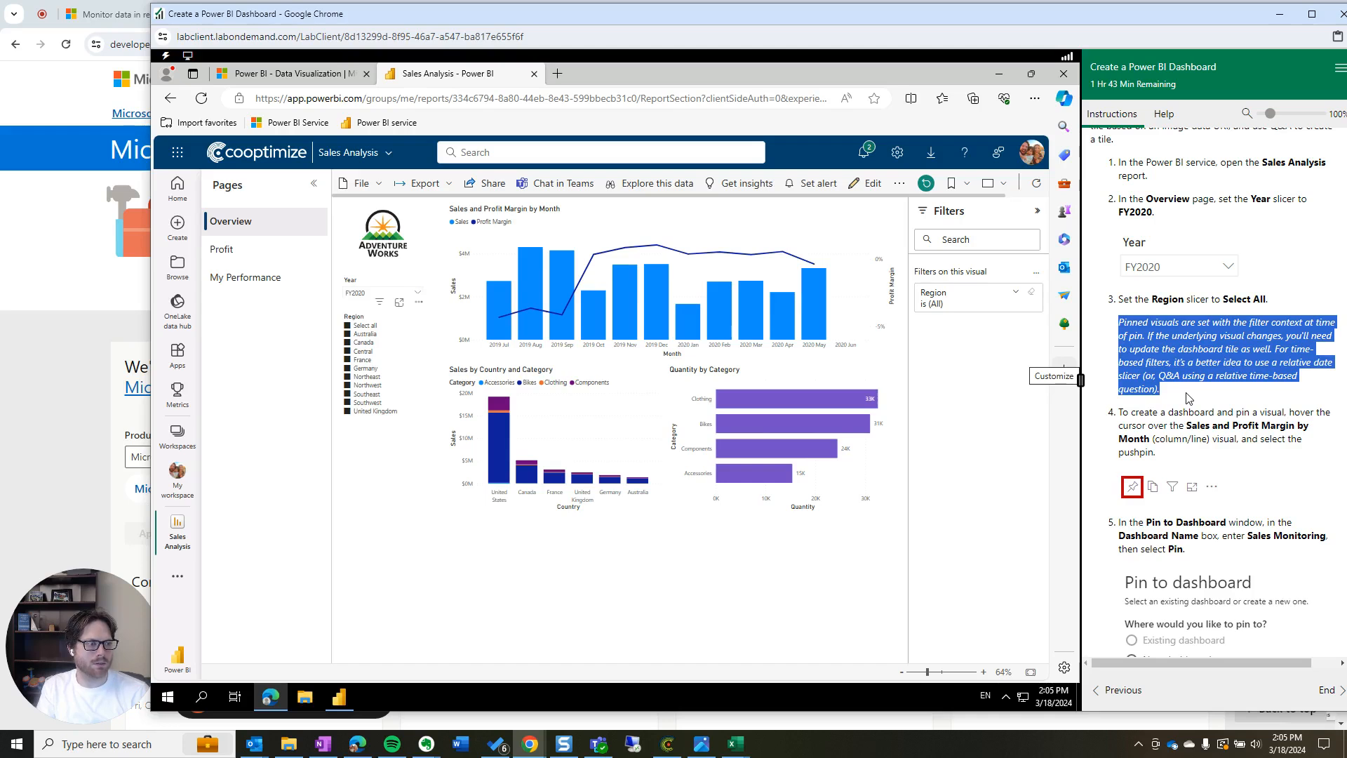
pyautogui.moveTo(1186, 393); pyautogui.dragTo(1114, 415)
pyautogui.click(1169, 448)
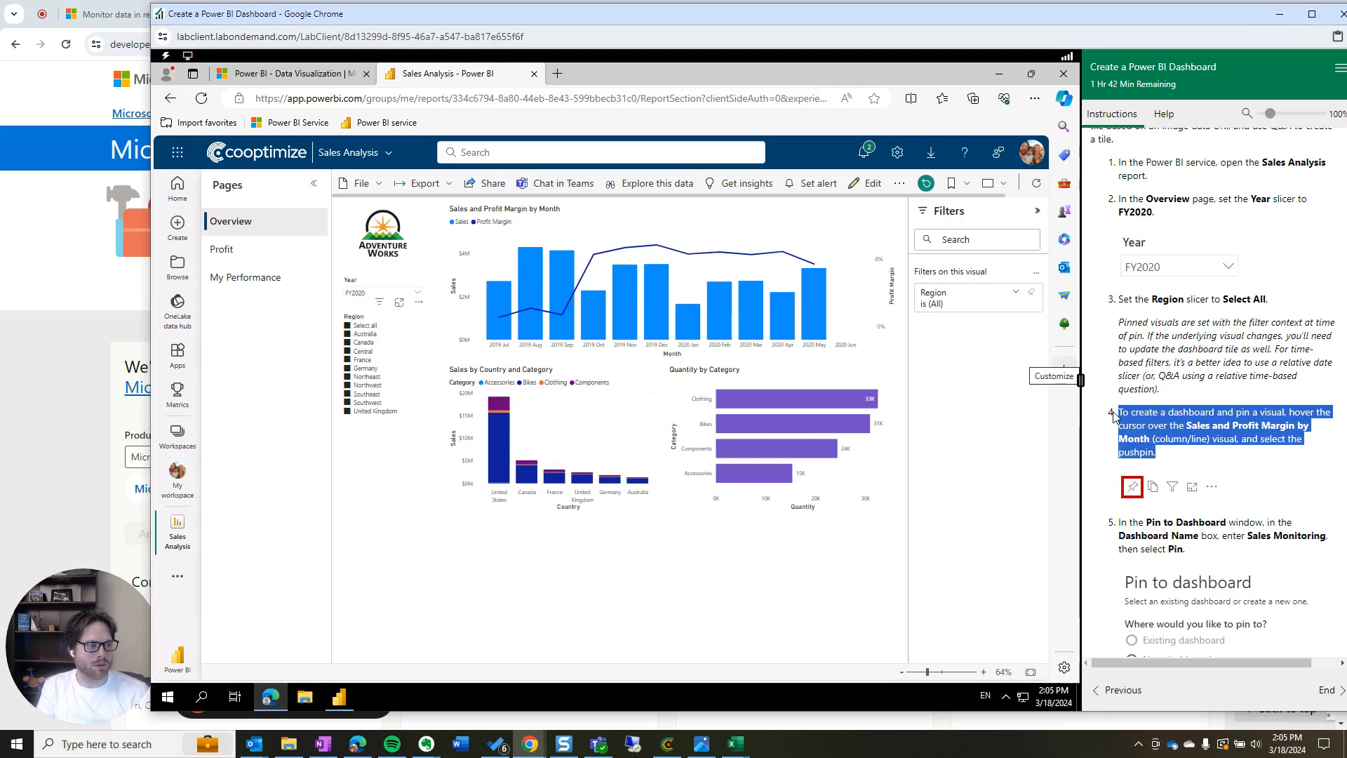
pyautogui.click(1195, 425)
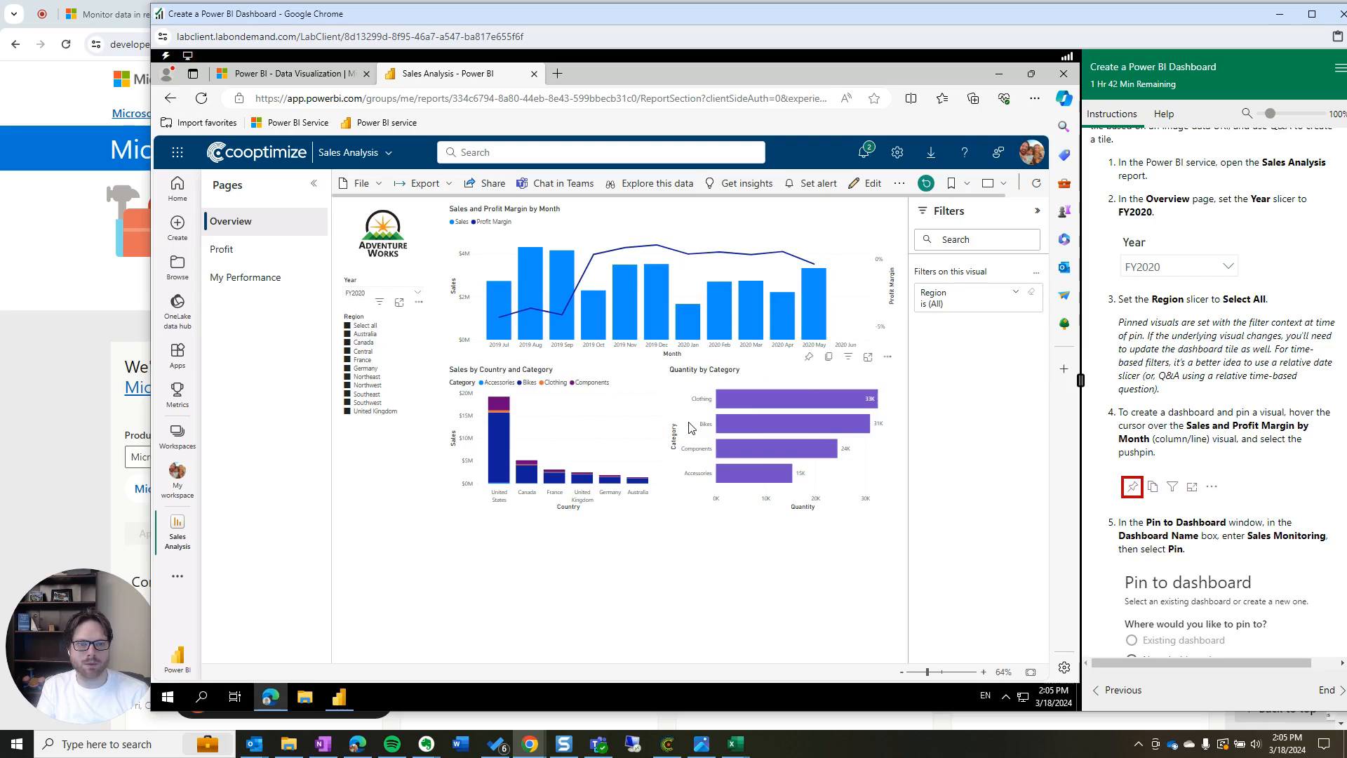
# Select the Sales and Profit Margin by Month chart and clear the 2020 May cross-highlight
pyautogui.click(546, 256)
pyautogui.click(818, 277)
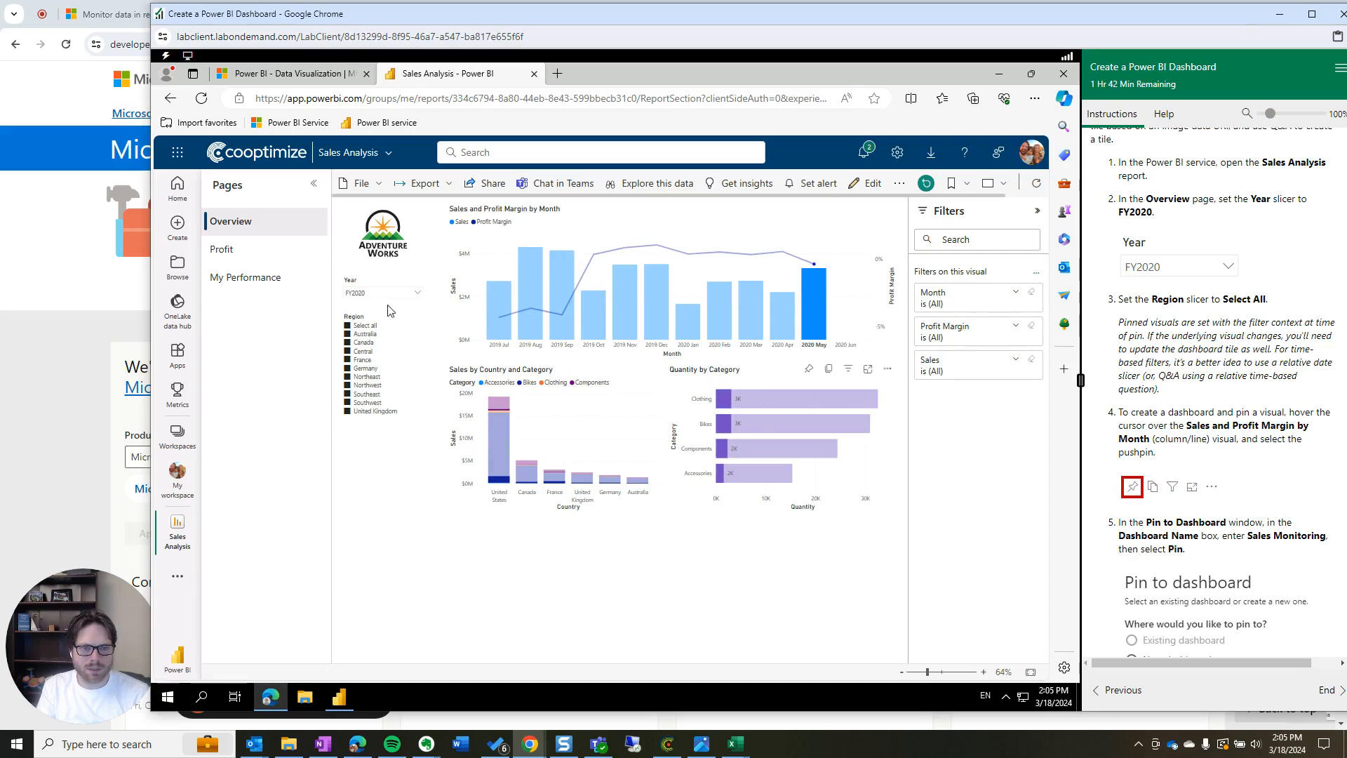
pyautogui.click(499, 243)
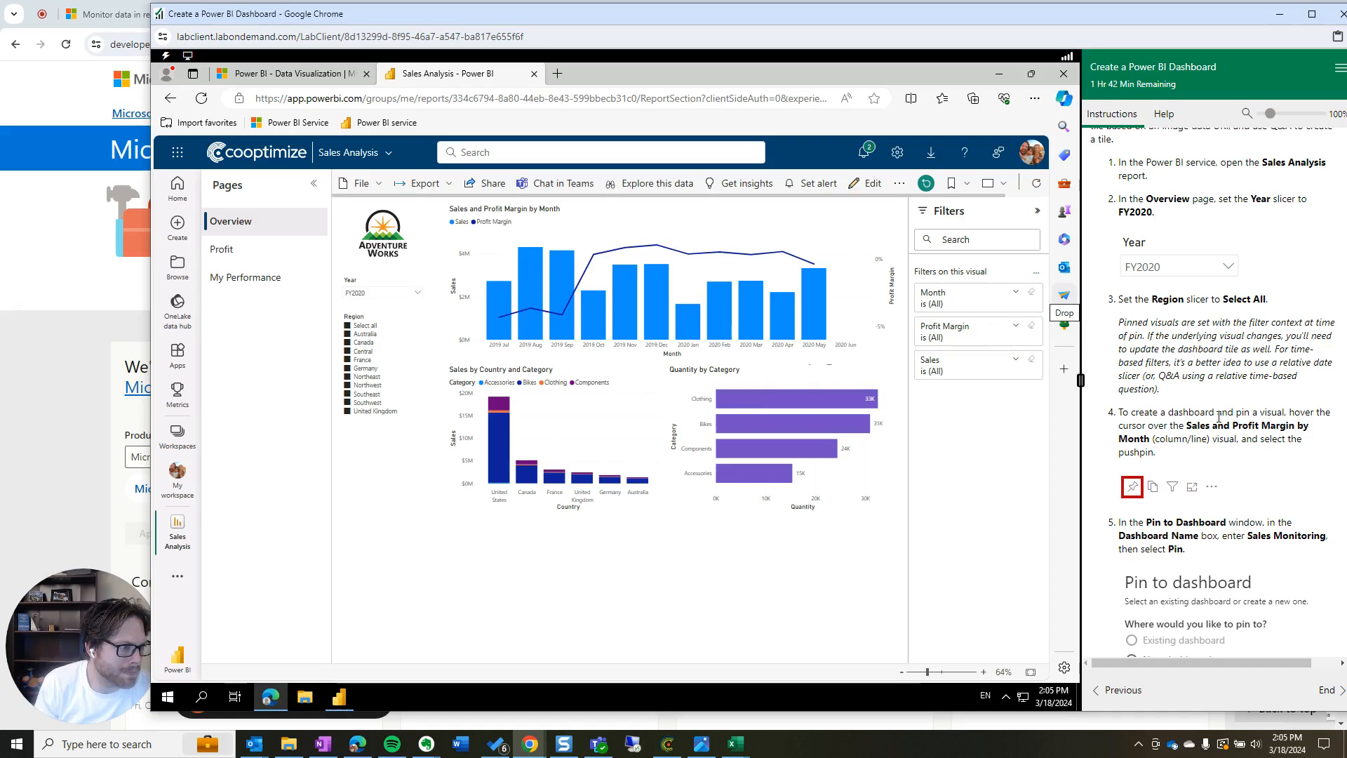
pyautogui.moveTo(1218, 413); pyautogui.dragTo(1306, 459)
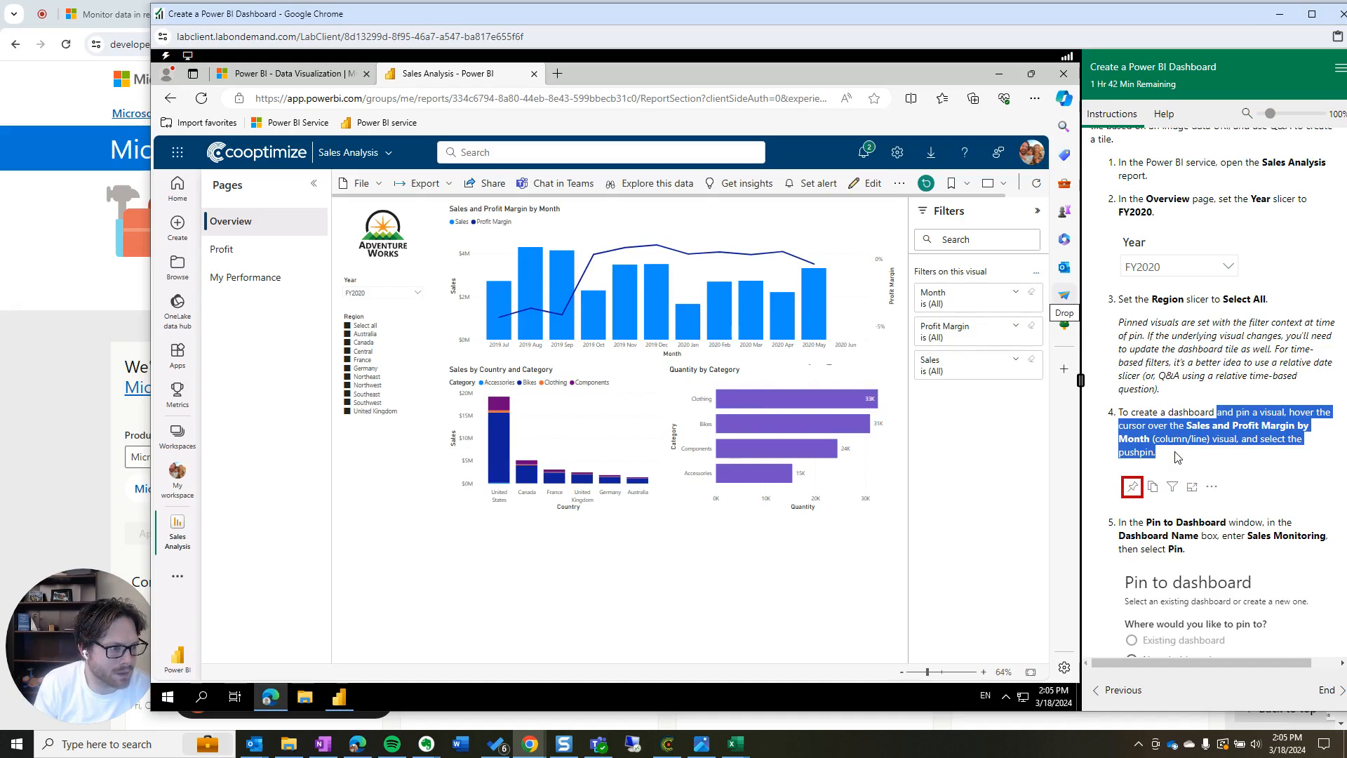
pyautogui.moveTo(810, 293)
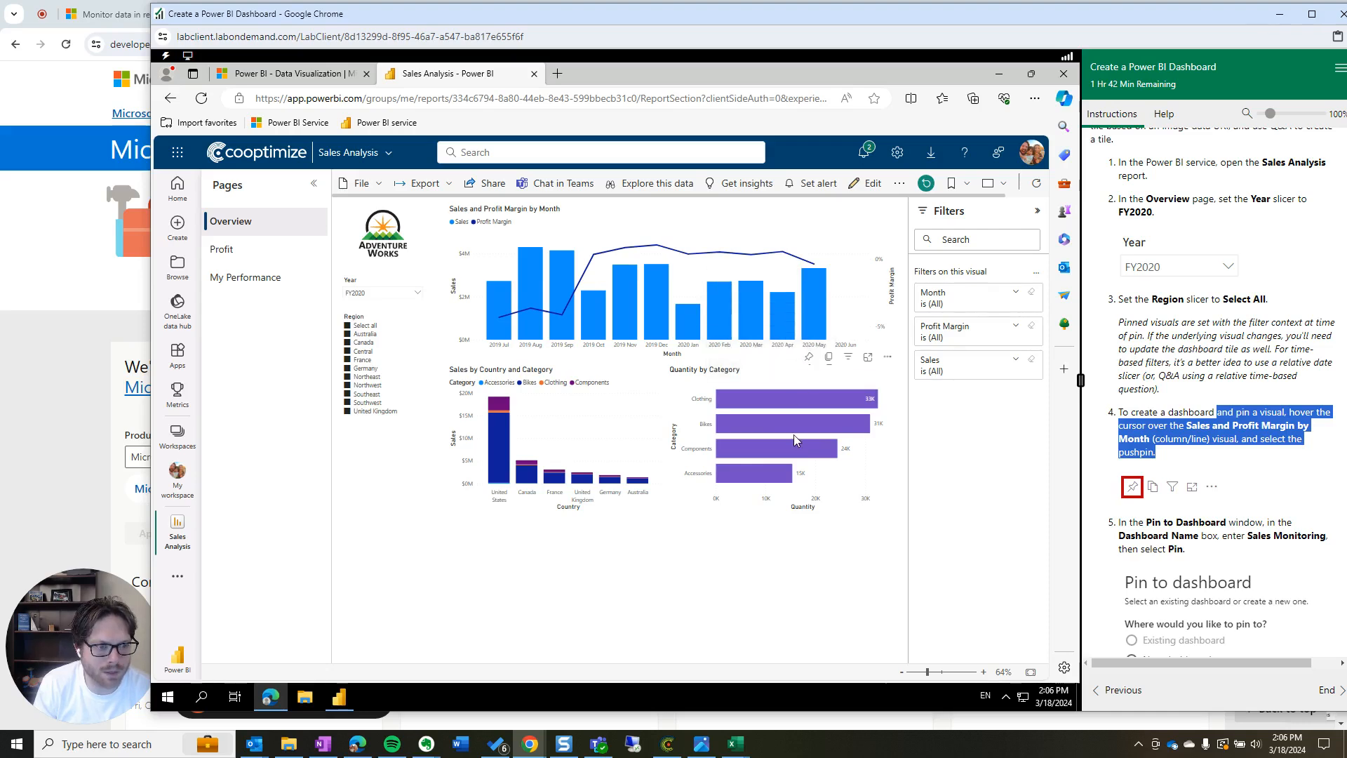
# Pin the Sales and Profit Margin by Month chart to a new dashboard 'Sales Monitoring'
pyautogui.click(810, 371)
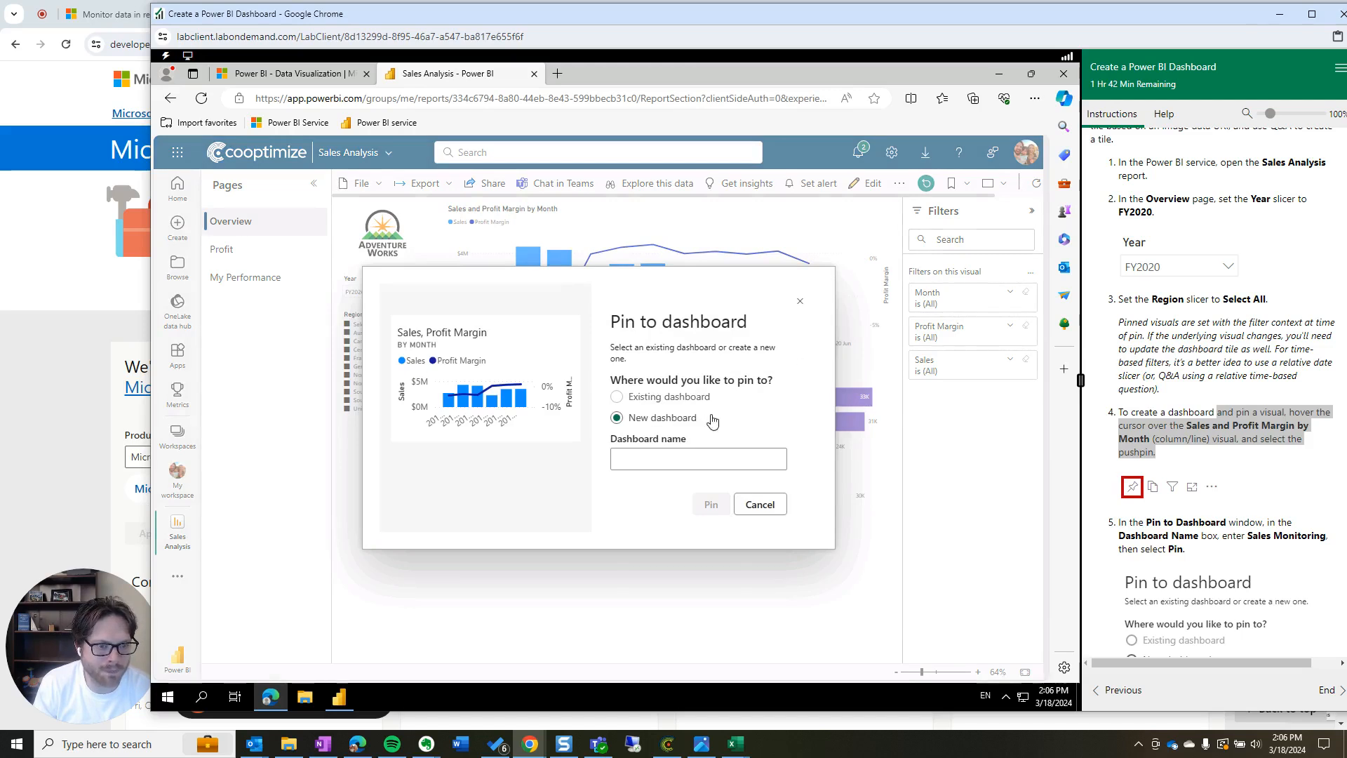
pyautogui.scroll(-3, 1228, 514)
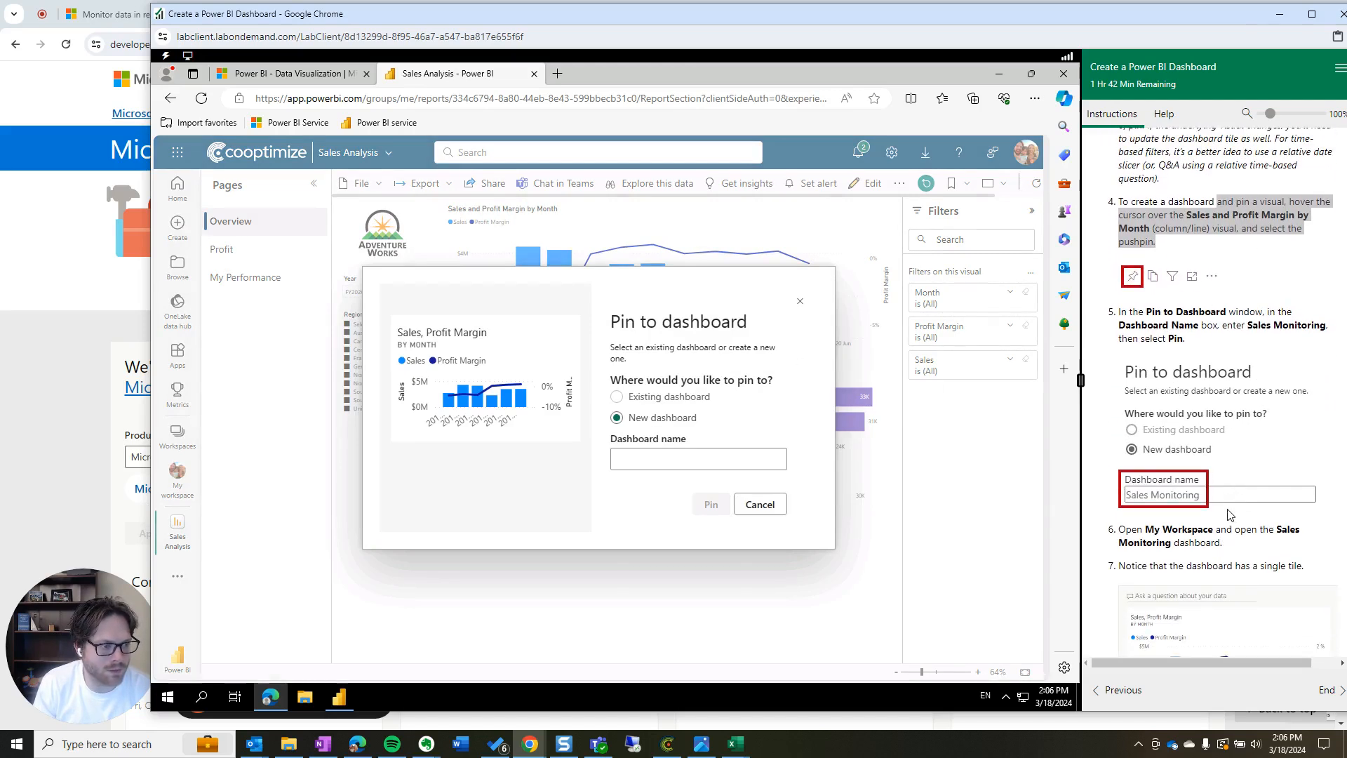
pyautogui.click(657, 458)
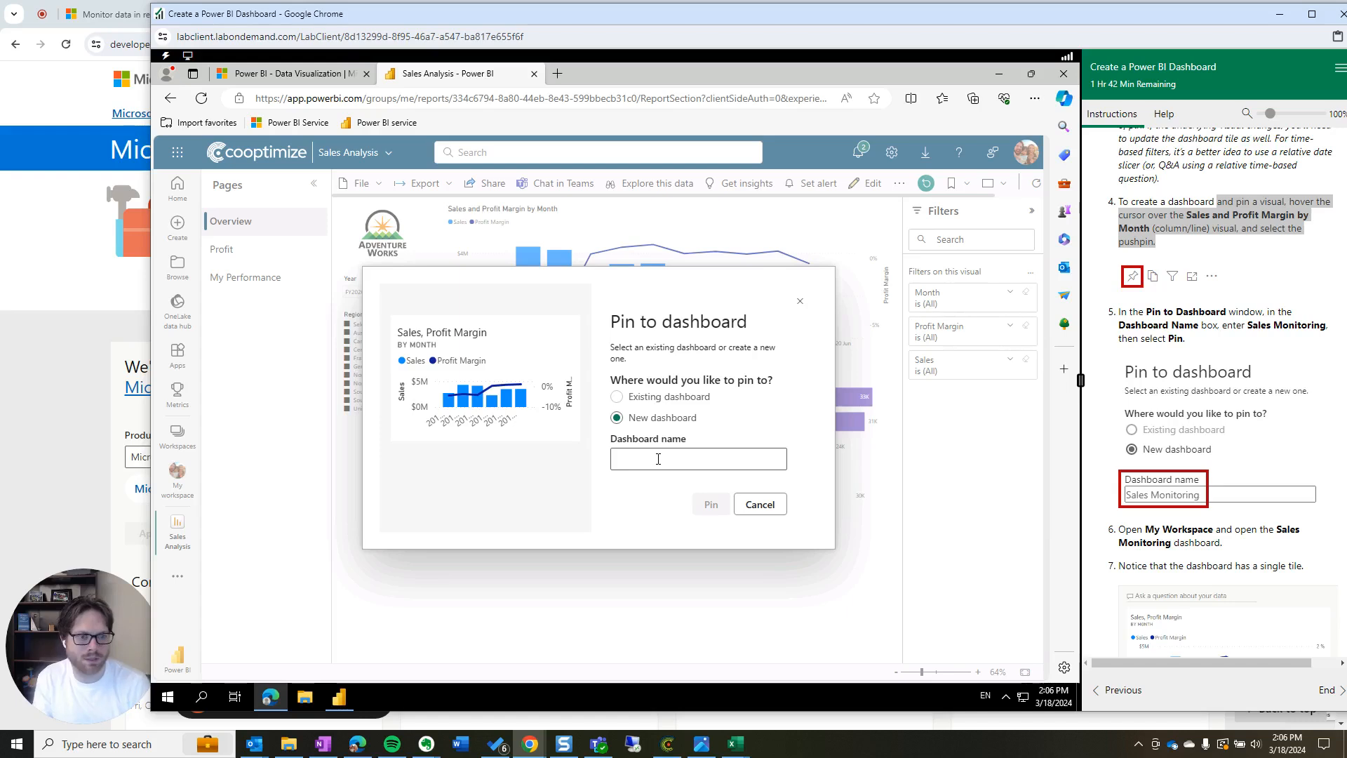
pyautogui.write('Sales M')
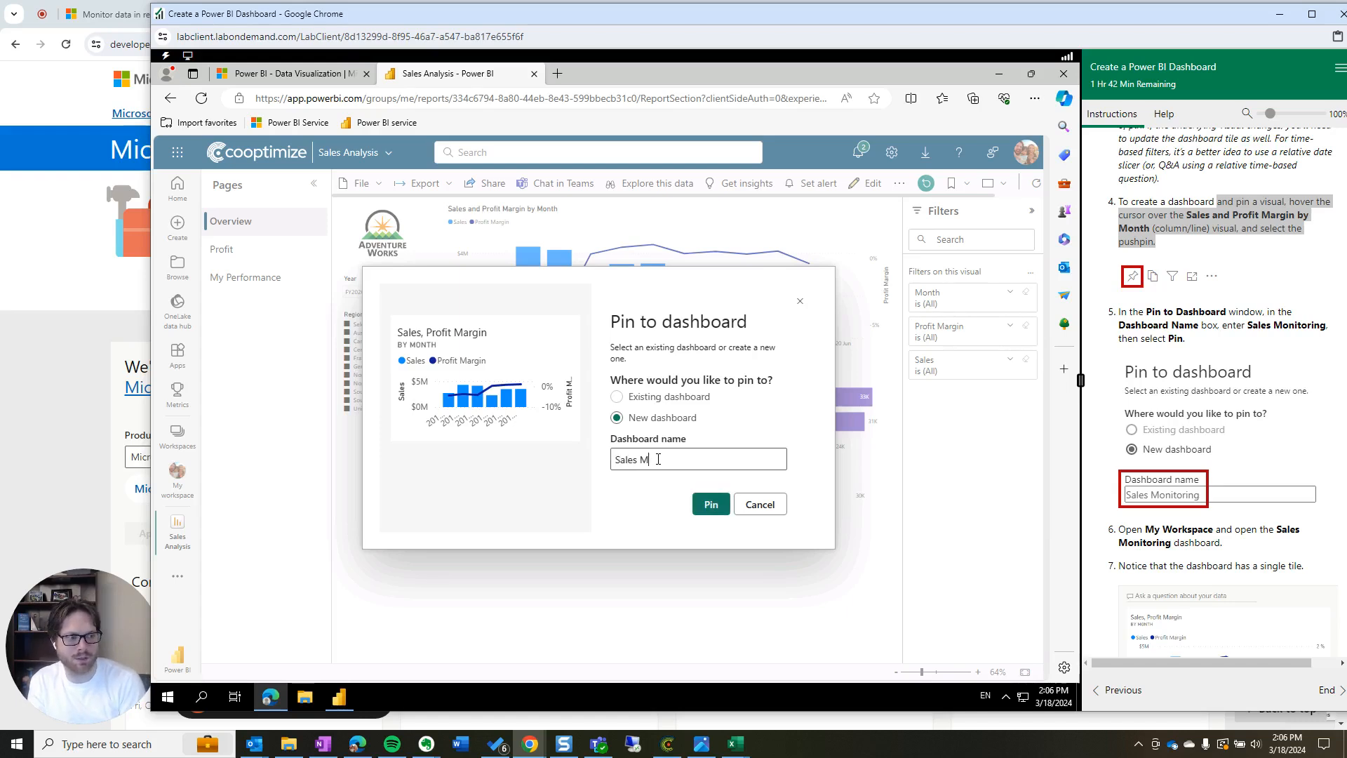
pyautogui.write('onitoring')
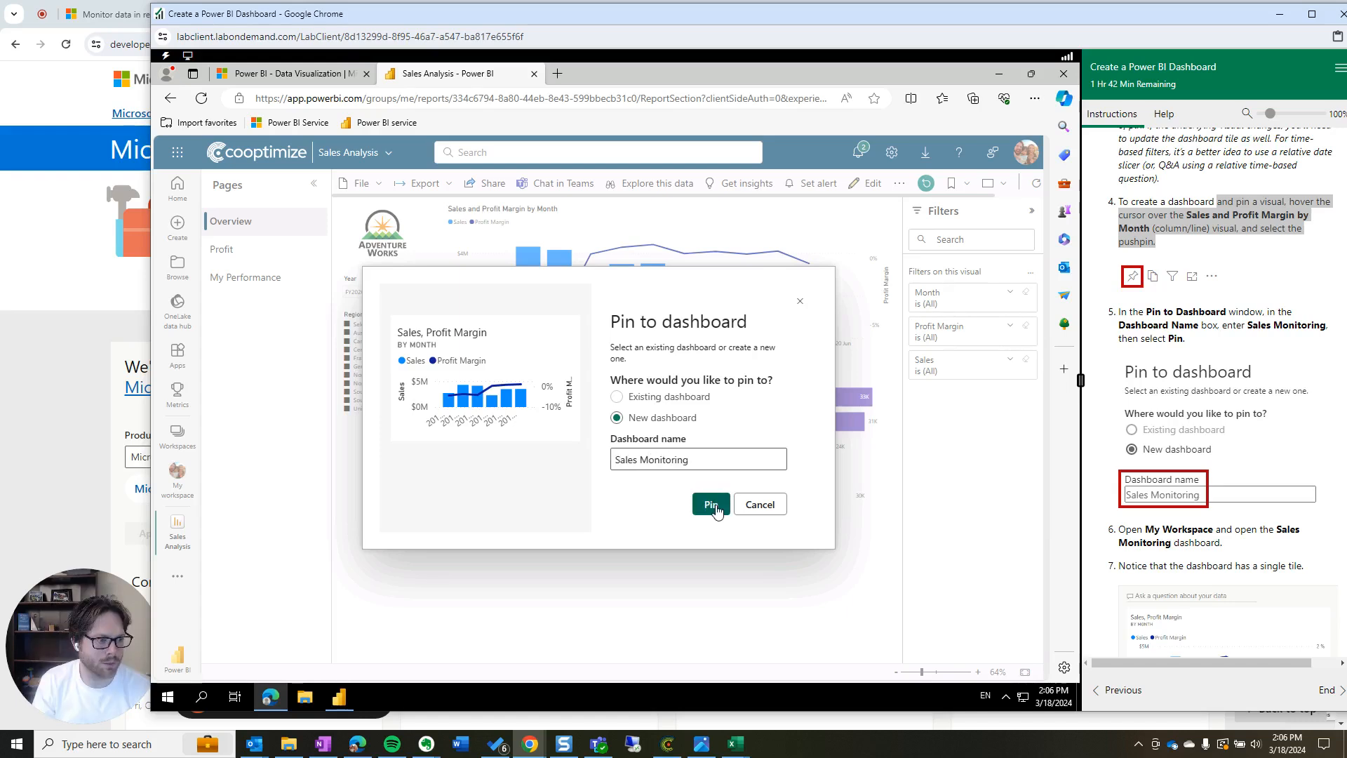
pyautogui.click(714, 507)
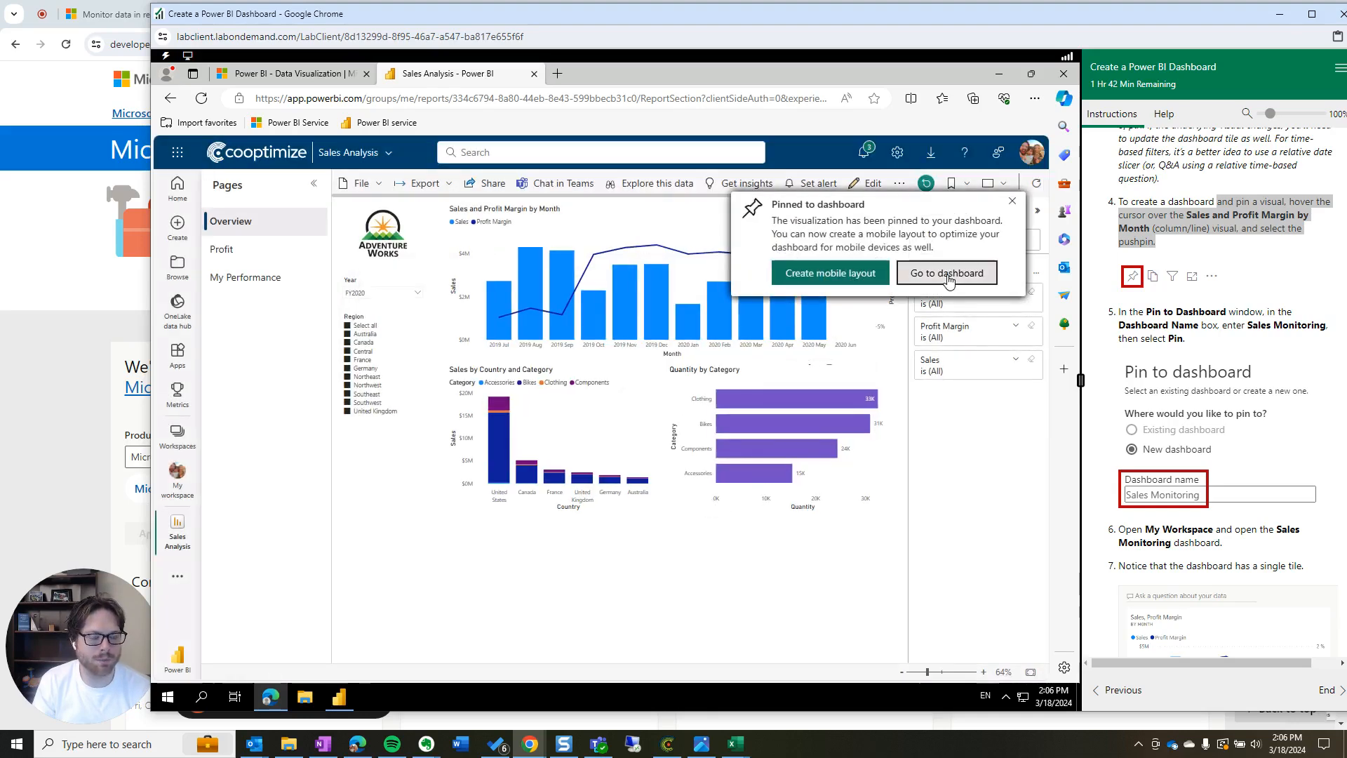
# Open the Sales Monitoring dashboard from My workspace
pyautogui.click(947, 275)
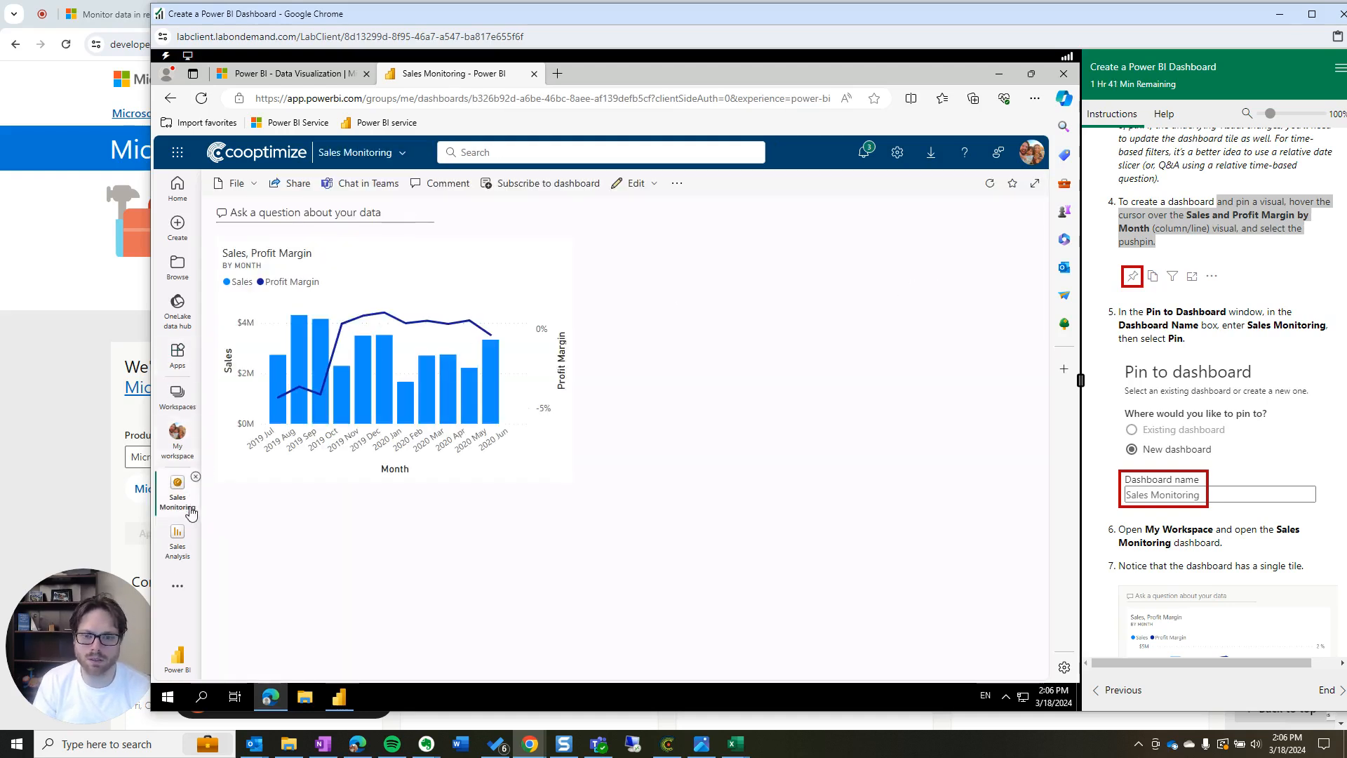
pyautogui.click(179, 451)
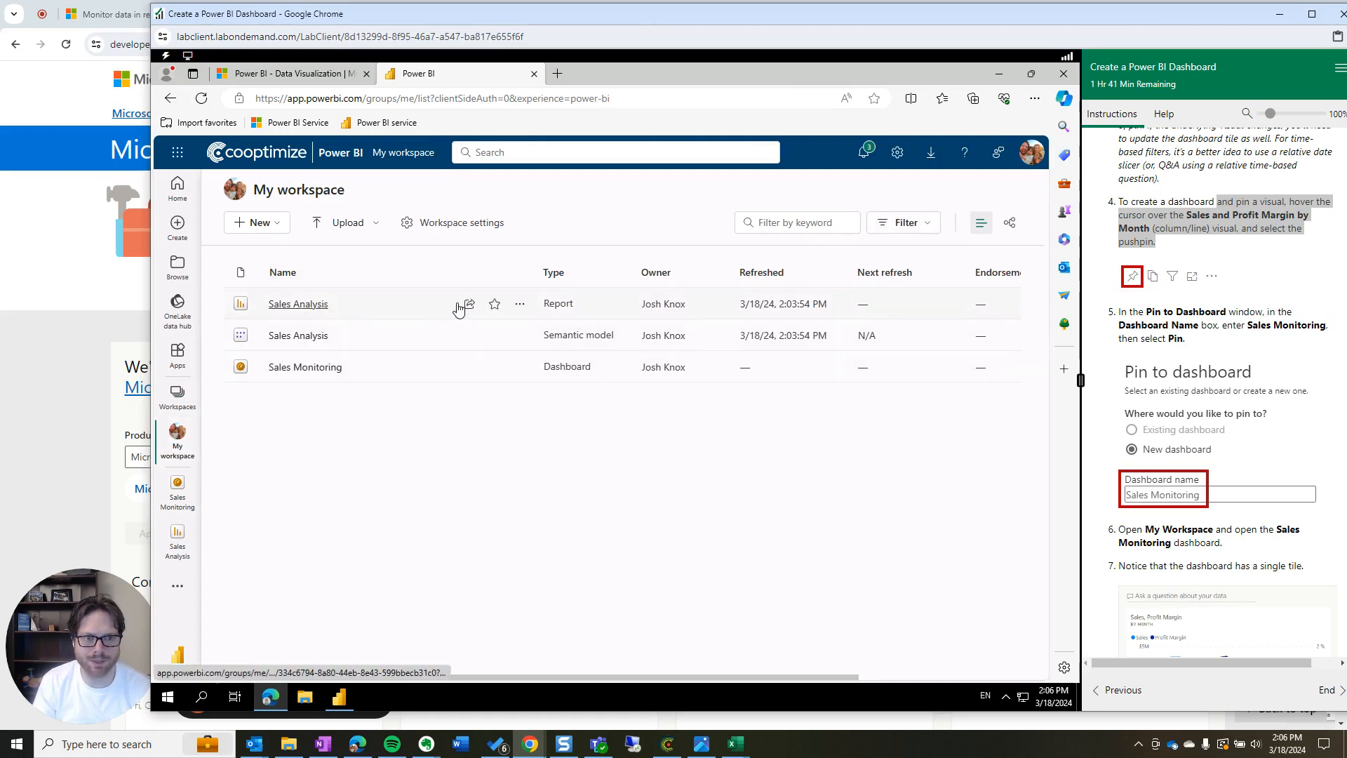
pyautogui.click(324, 368)
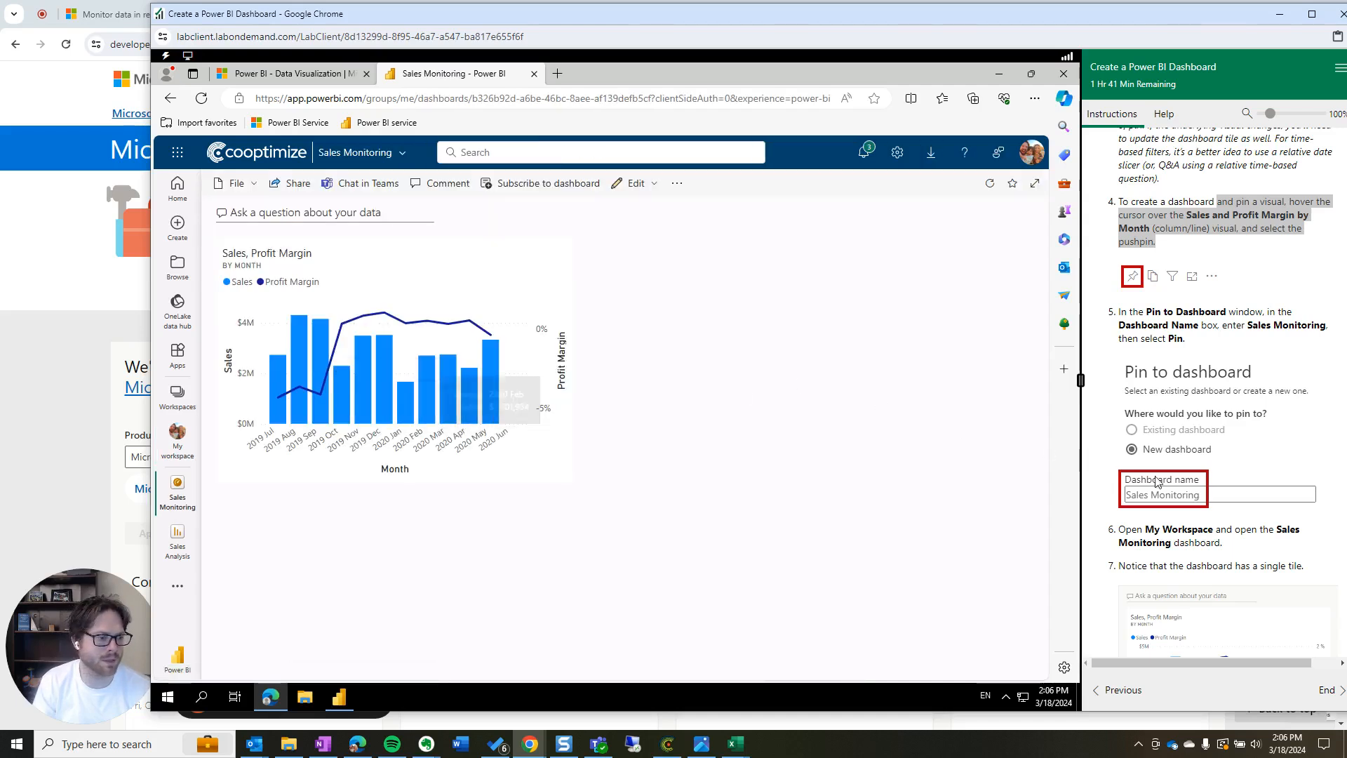
# Scroll the lab instructions and review step 8
pyautogui.scroll(-1, 1202, 507)
pyautogui.scroll(-2, 1201, 507)
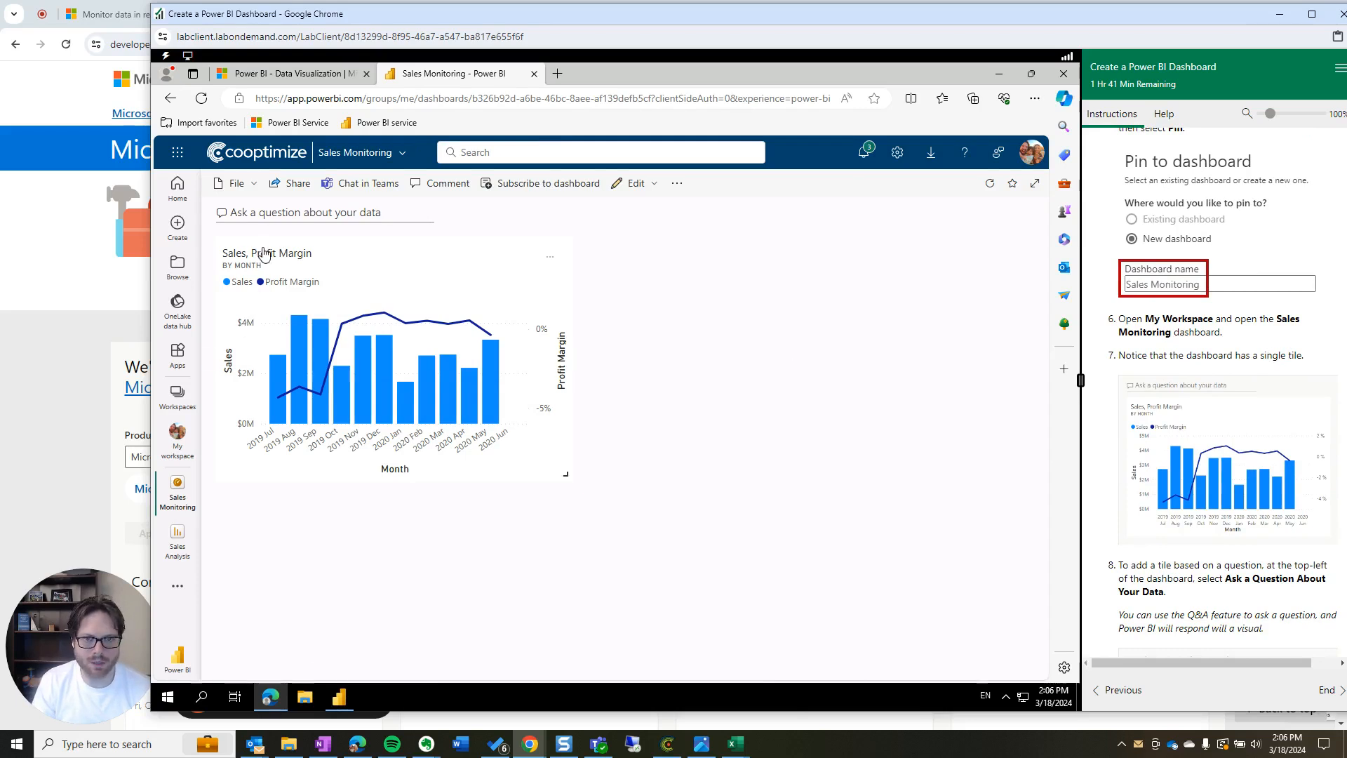
pyautogui.scroll(-2, 1210, 597)
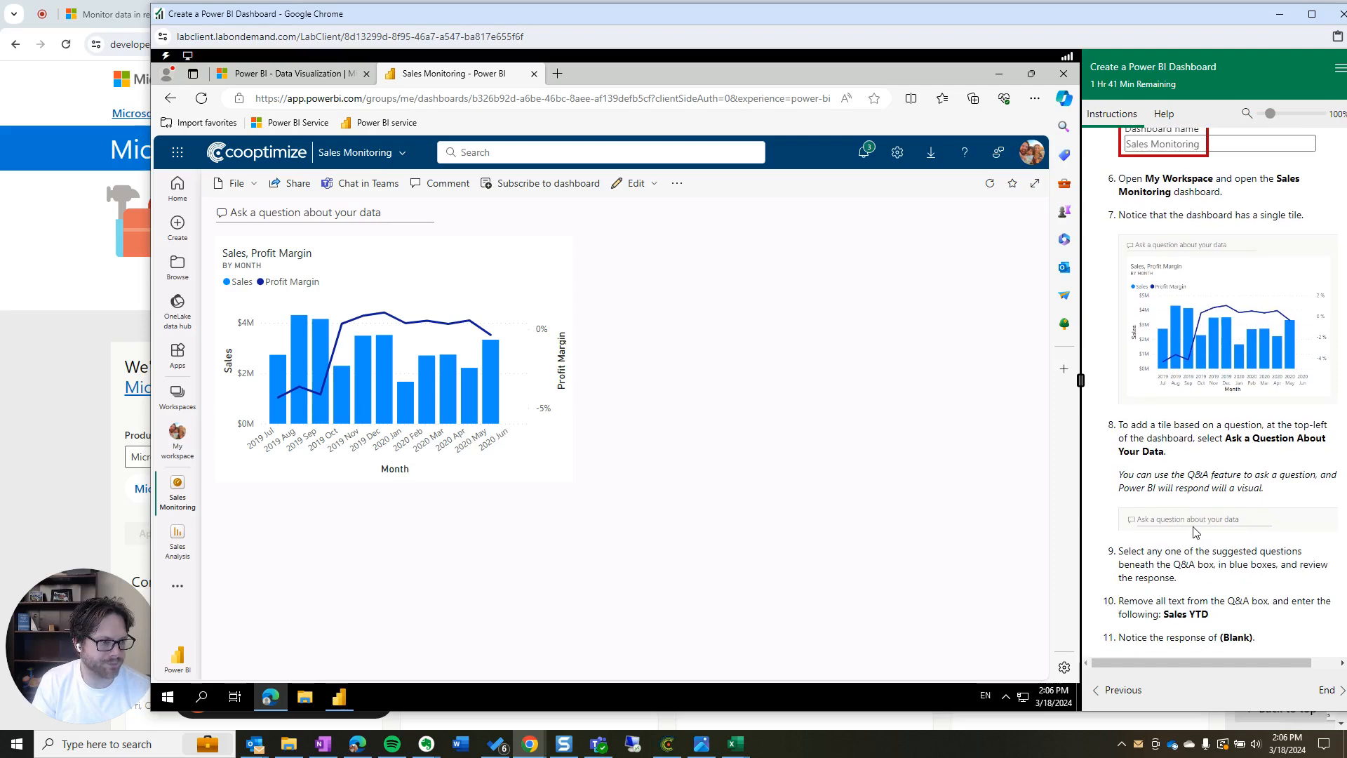
pyautogui.moveTo(1180, 454); pyautogui.dragTo(1123, 427)
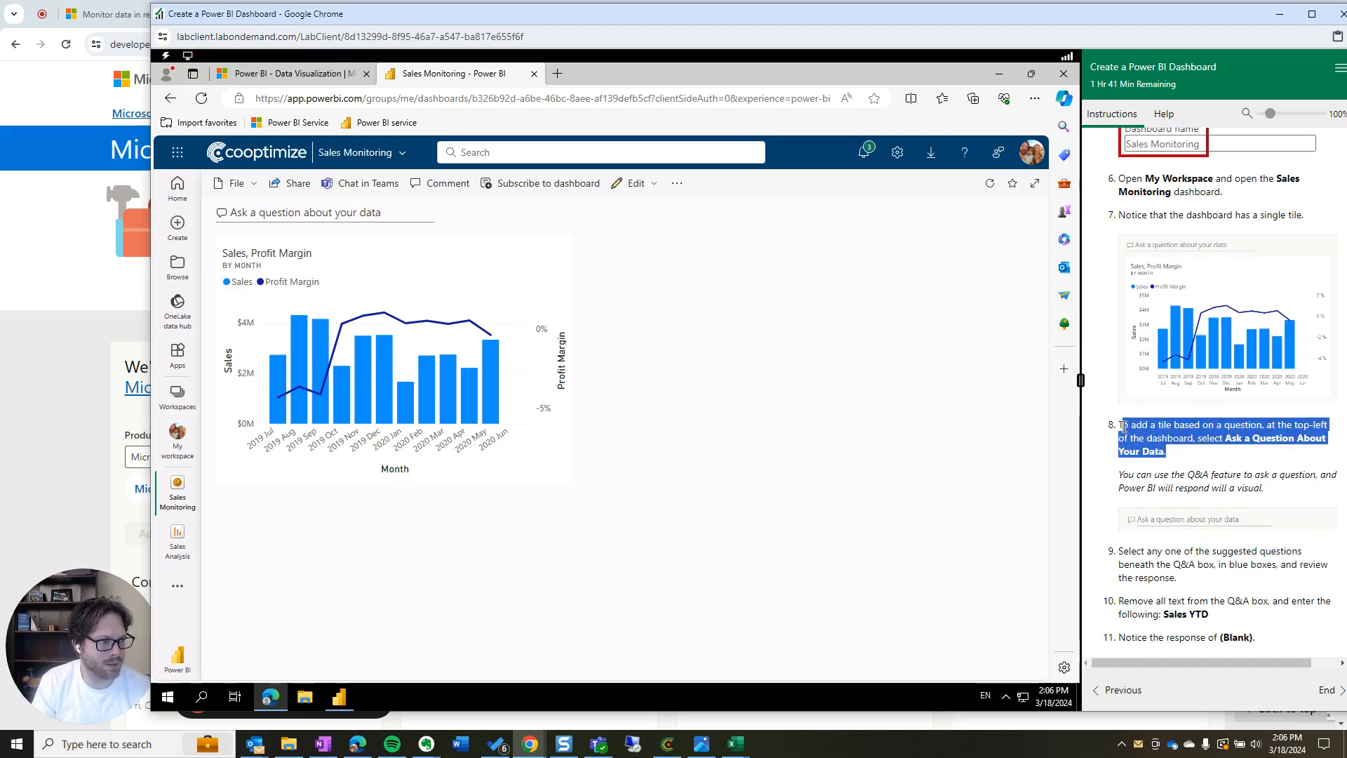
pyautogui.moveTo(1122, 427); pyautogui.dragTo(1124, 427)
pyautogui.click(1185, 456)
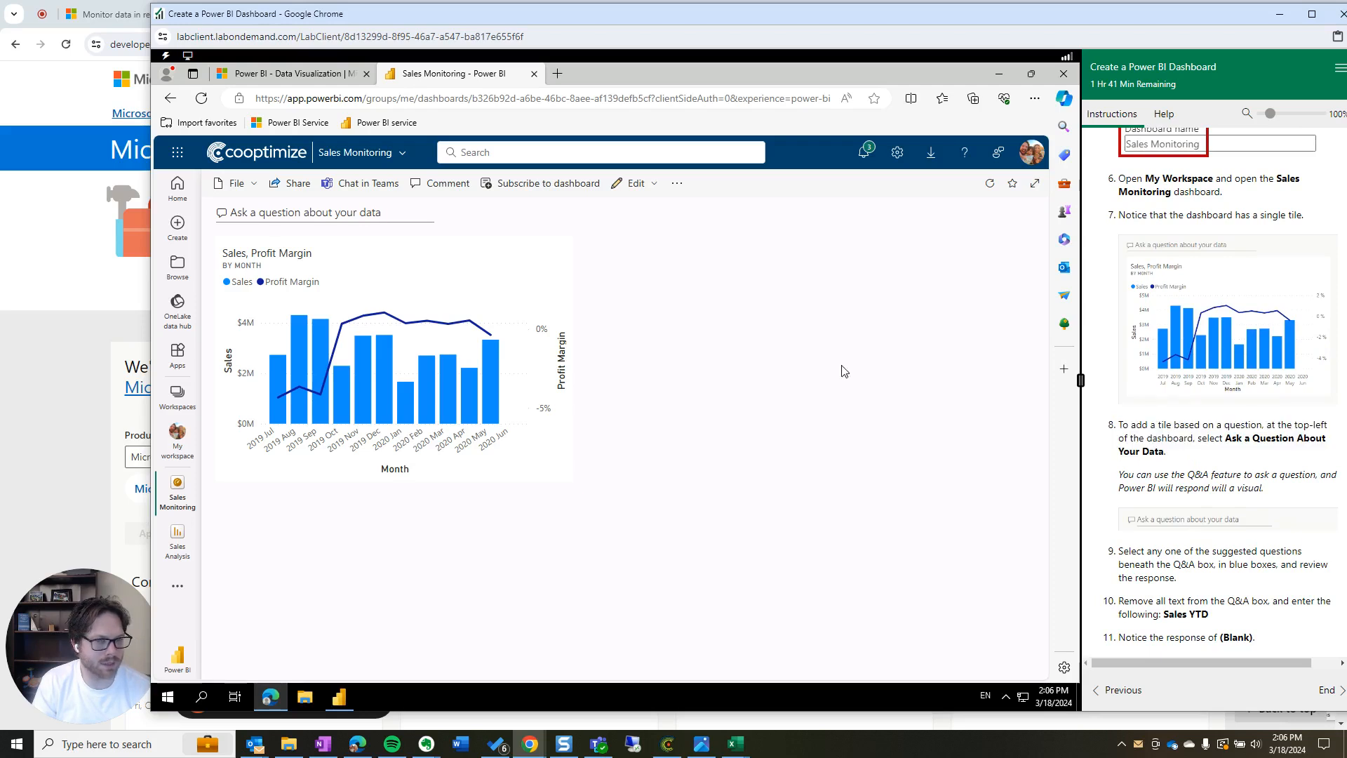
# Open the dashboard's Q&A page with suggested questions, then review lab step 9
pyautogui.click(266, 212)
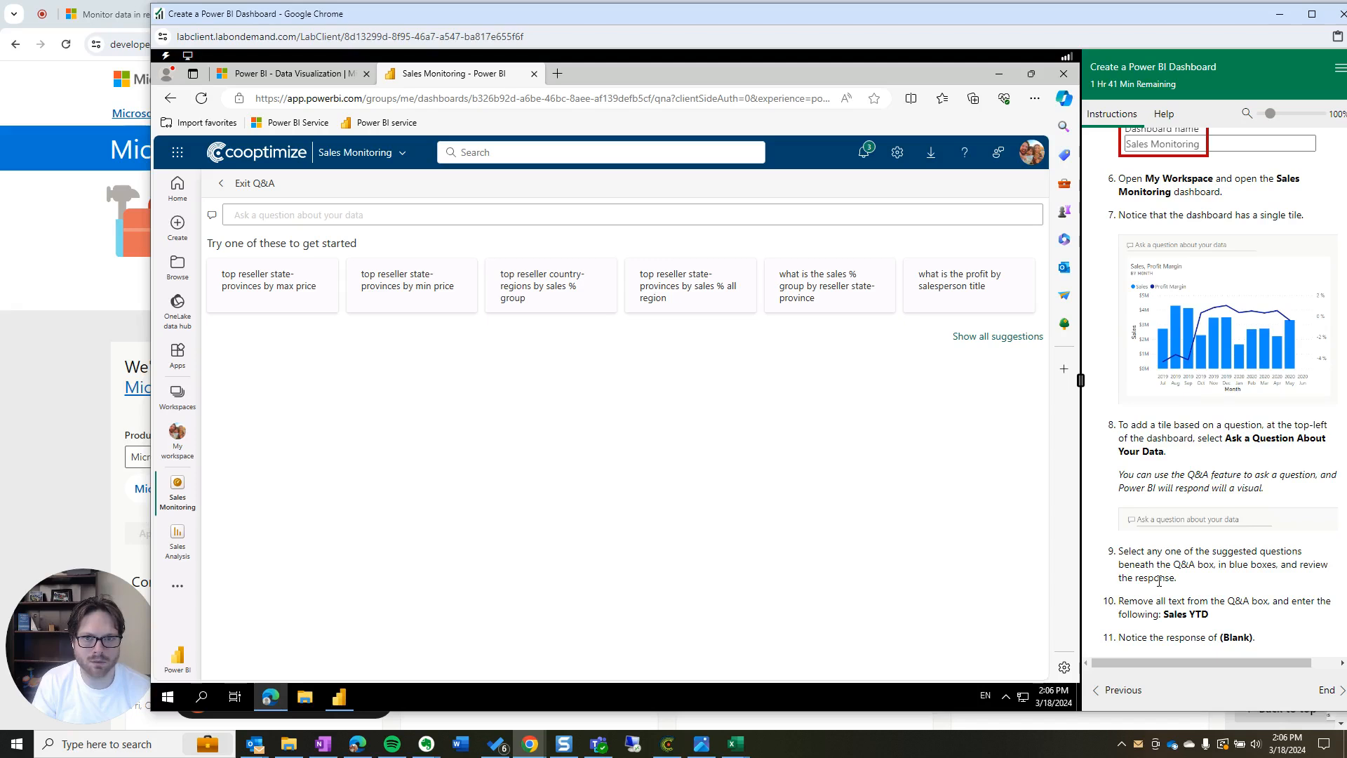
pyautogui.scroll(-1, 1197, 586)
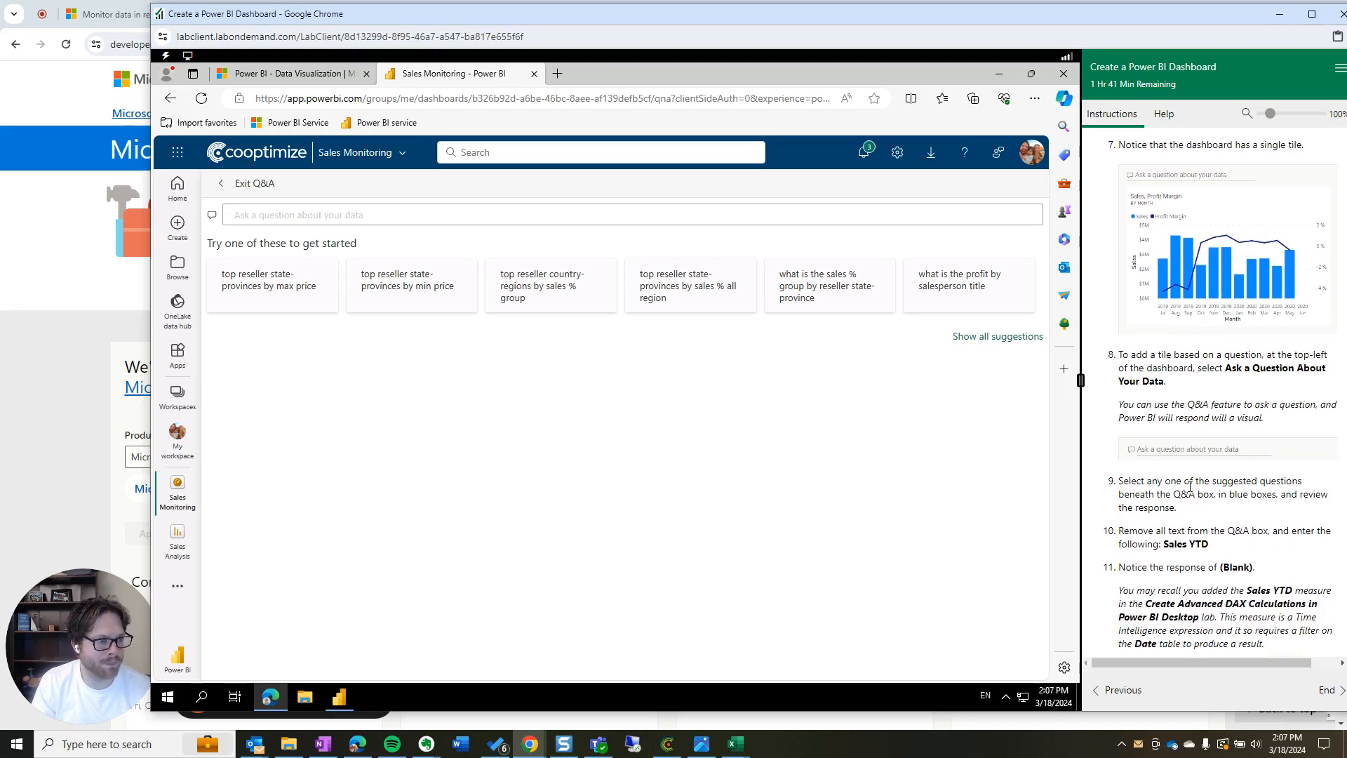
pyautogui.moveTo(1190, 516); pyautogui.dragTo(1092, 477)
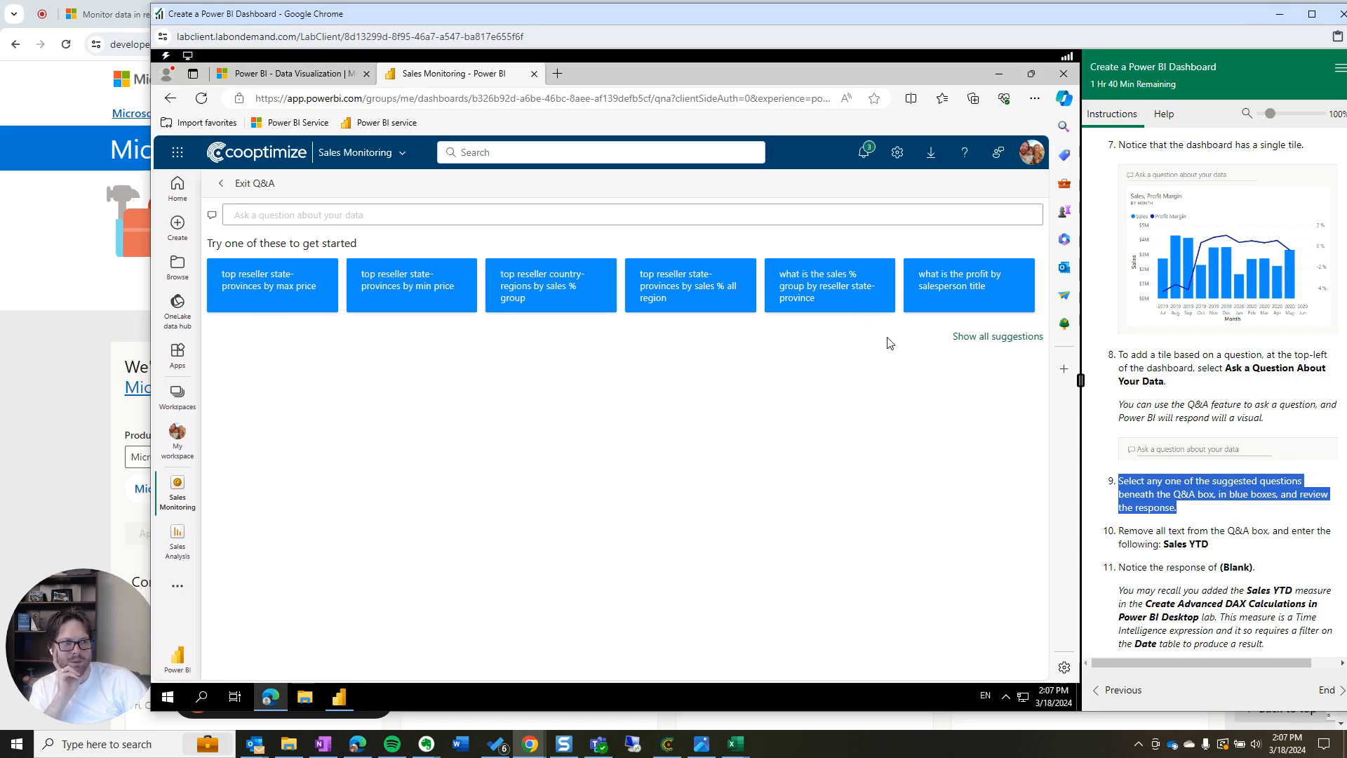
# Ask the suggested question 'what is the profit by salesperson title' and review lab step 10
pyautogui.click(946, 303)
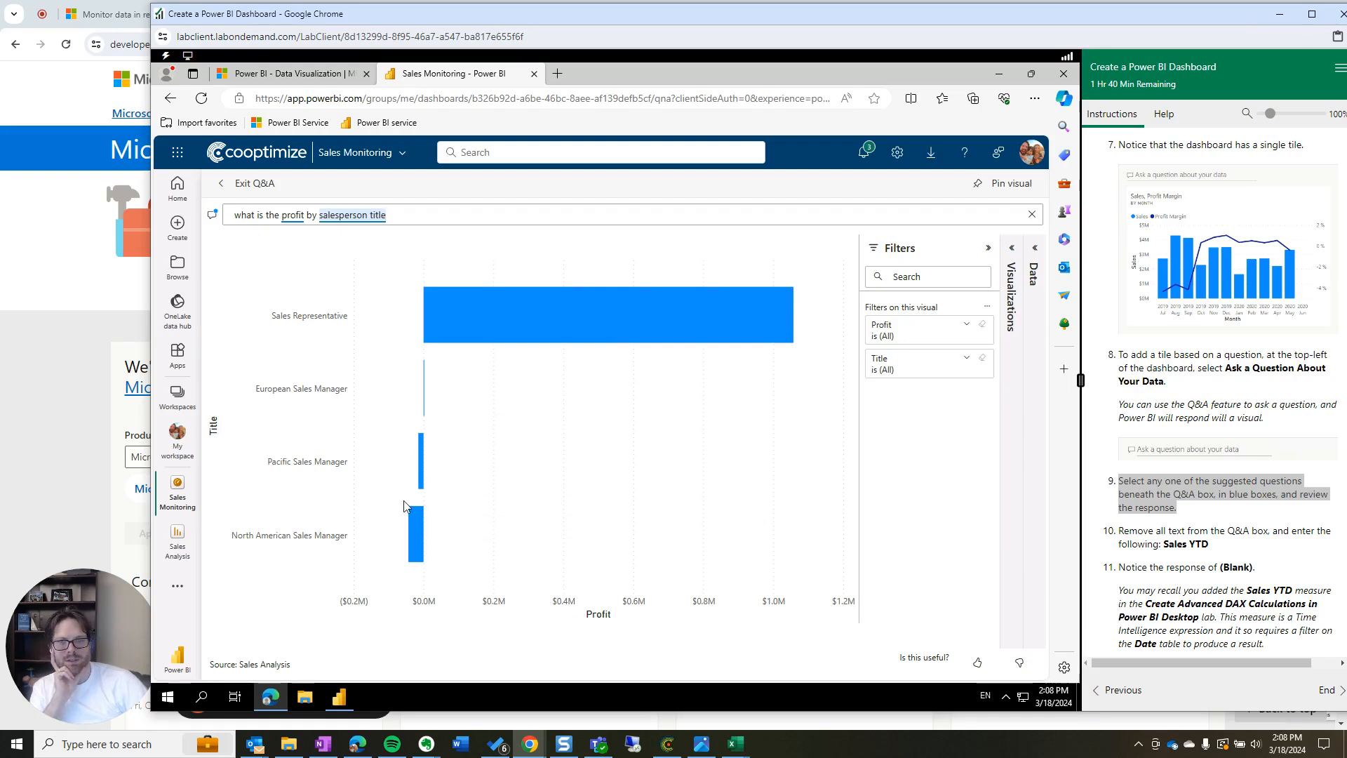
pyautogui.click(1221, 546)
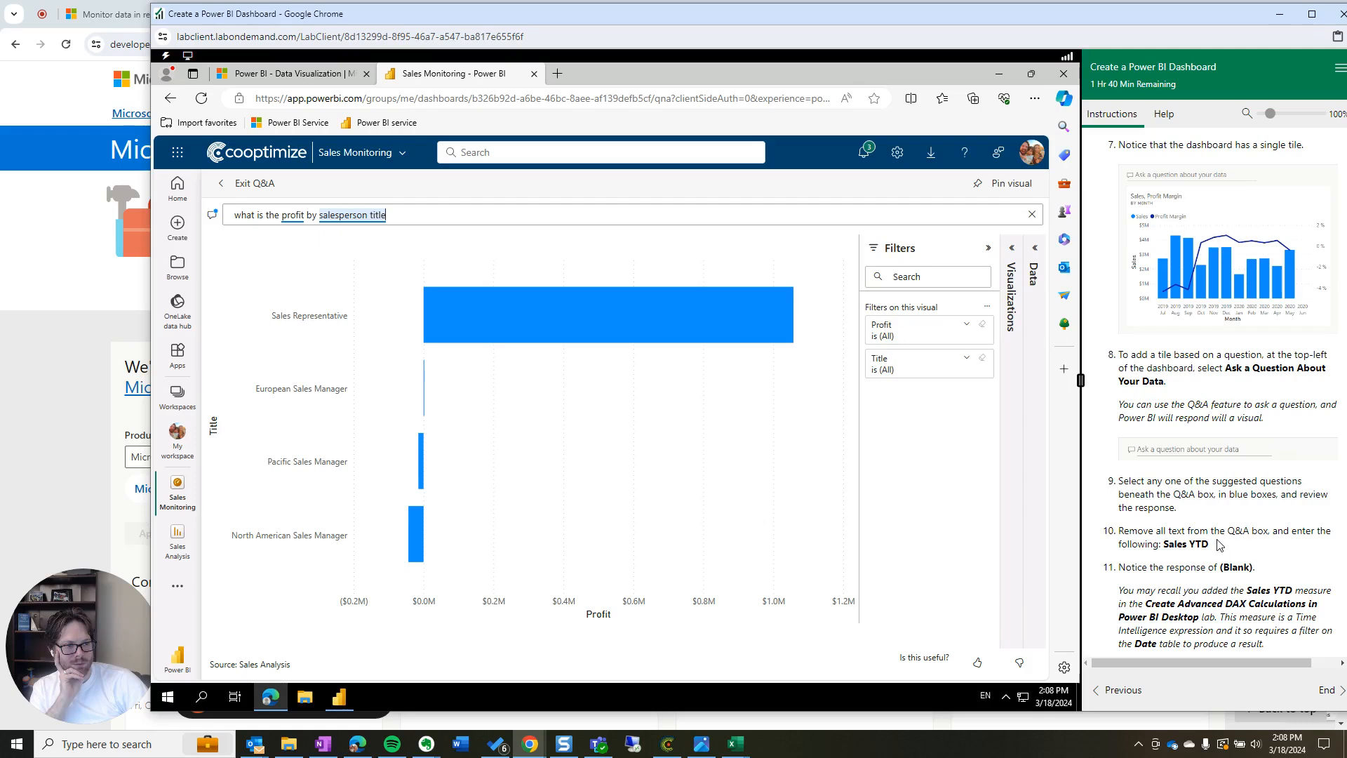
pyautogui.moveTo(1214, 545); pyautogui.dragTo(1131, 532)
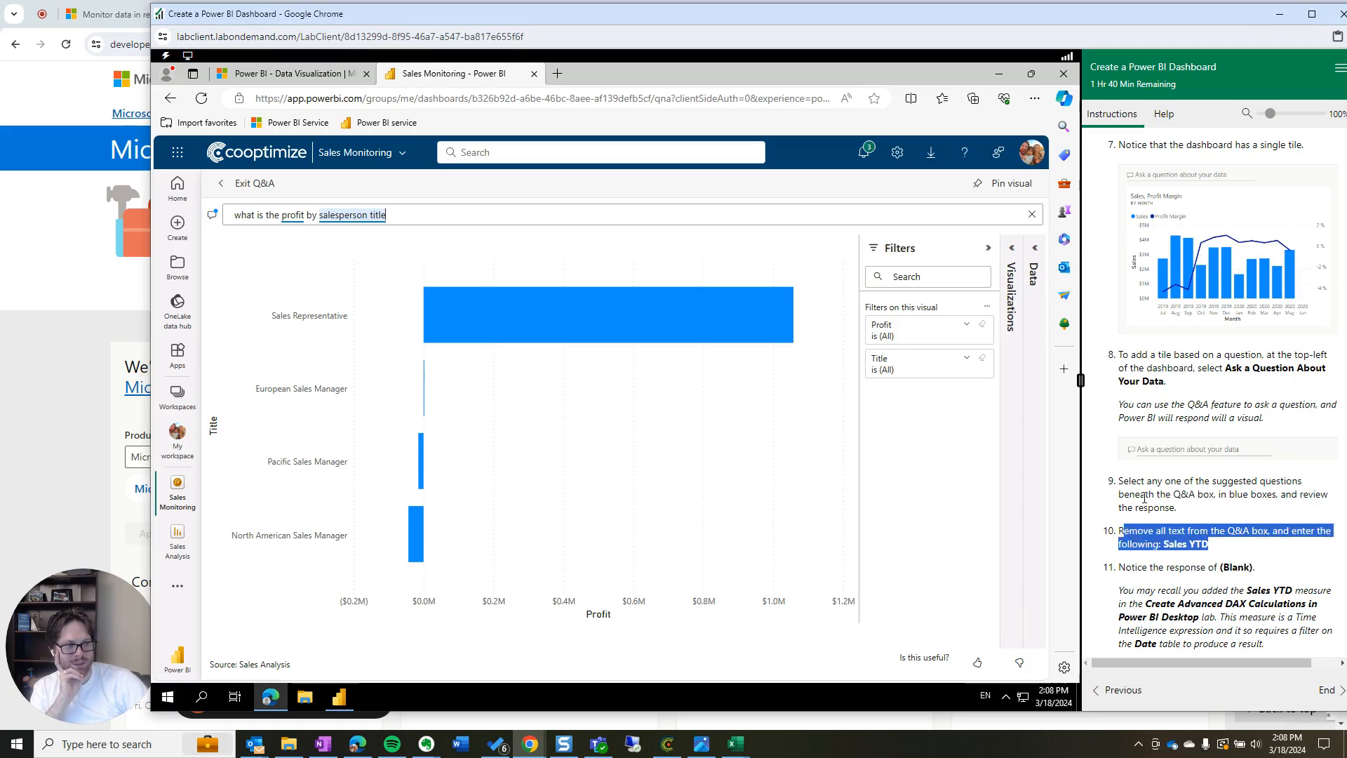
pyautogui.click(1149, 505)
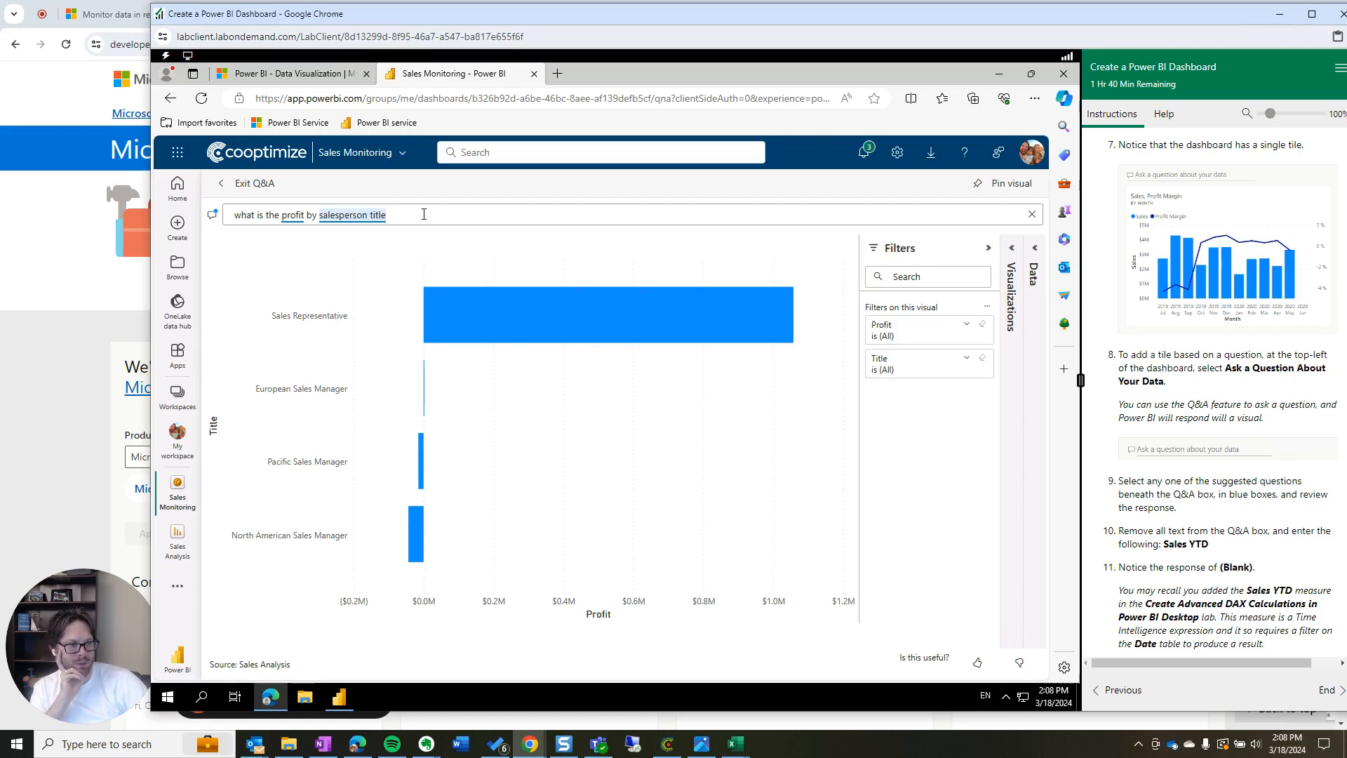
# Replace the Q&A question with 'Sales YTD', which answers (Blank)
pyautogui.moveTo(424, 214); pyautogui.dragTo(208, 214)
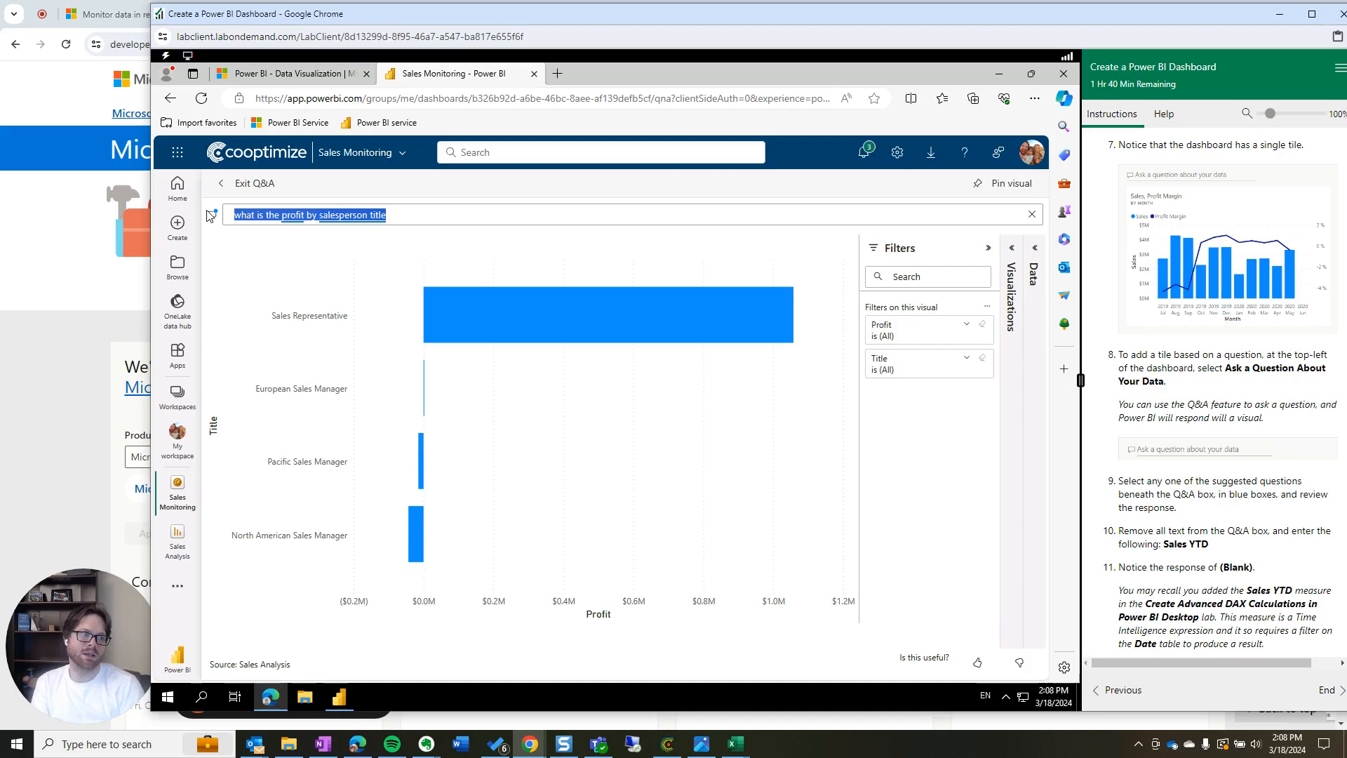
pyautogui.write('Sales YT')
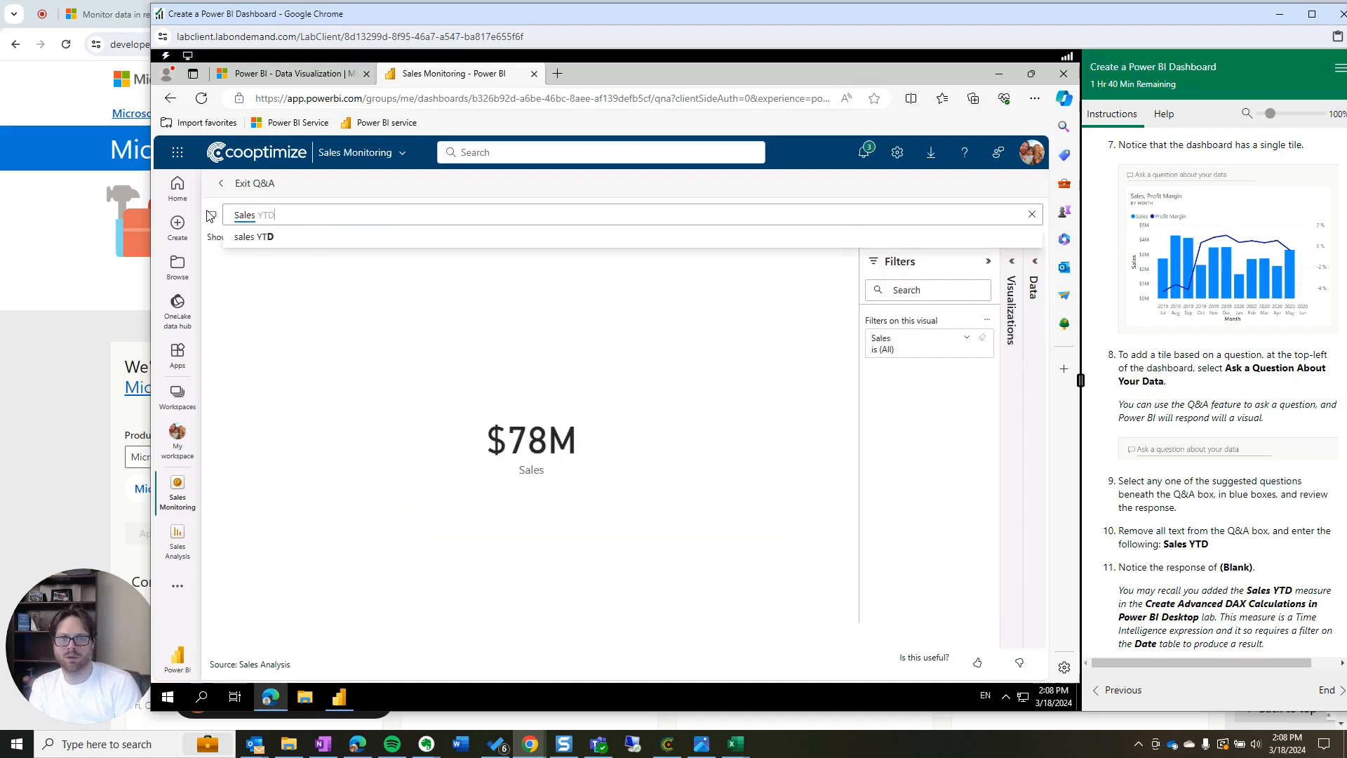
pyautogui.write('D')
pyautogui.click(304, 238)
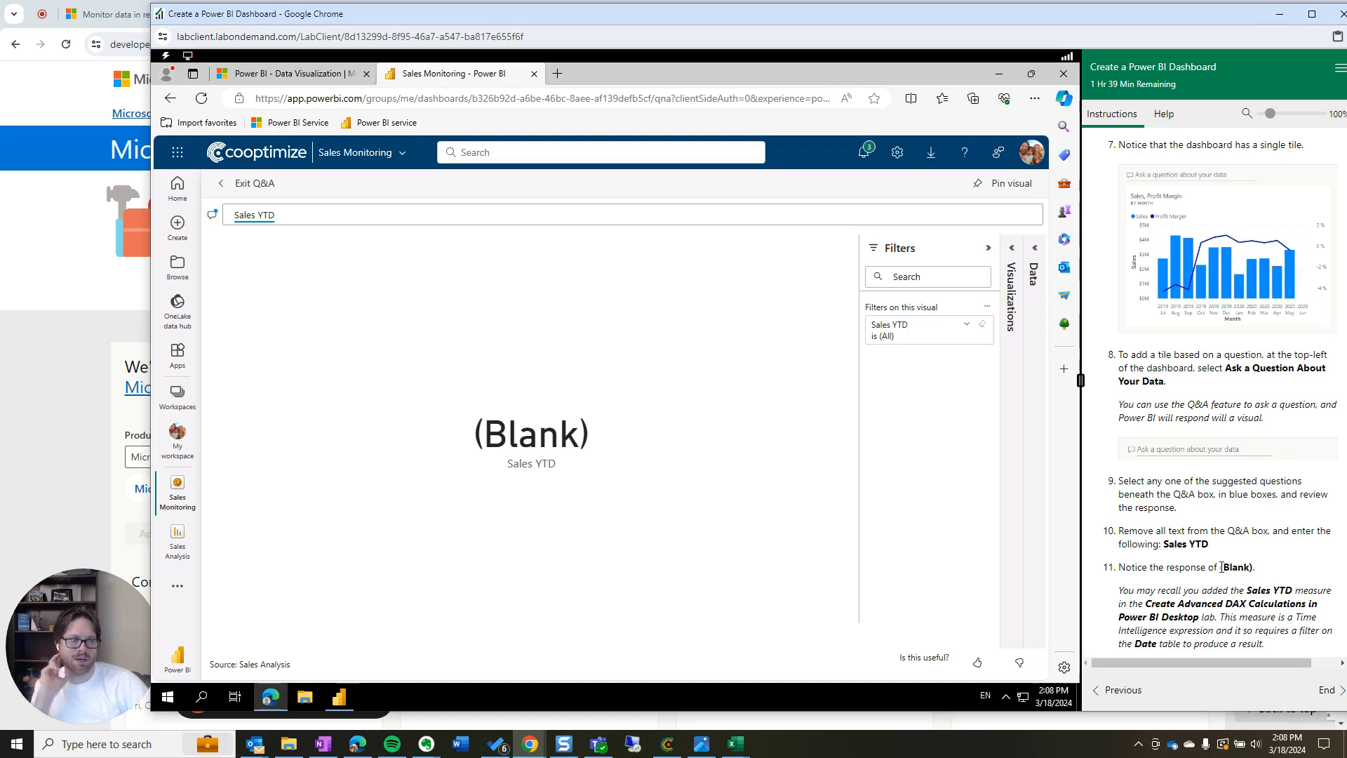
pyautogui.scroll(-2, 1242, 568)
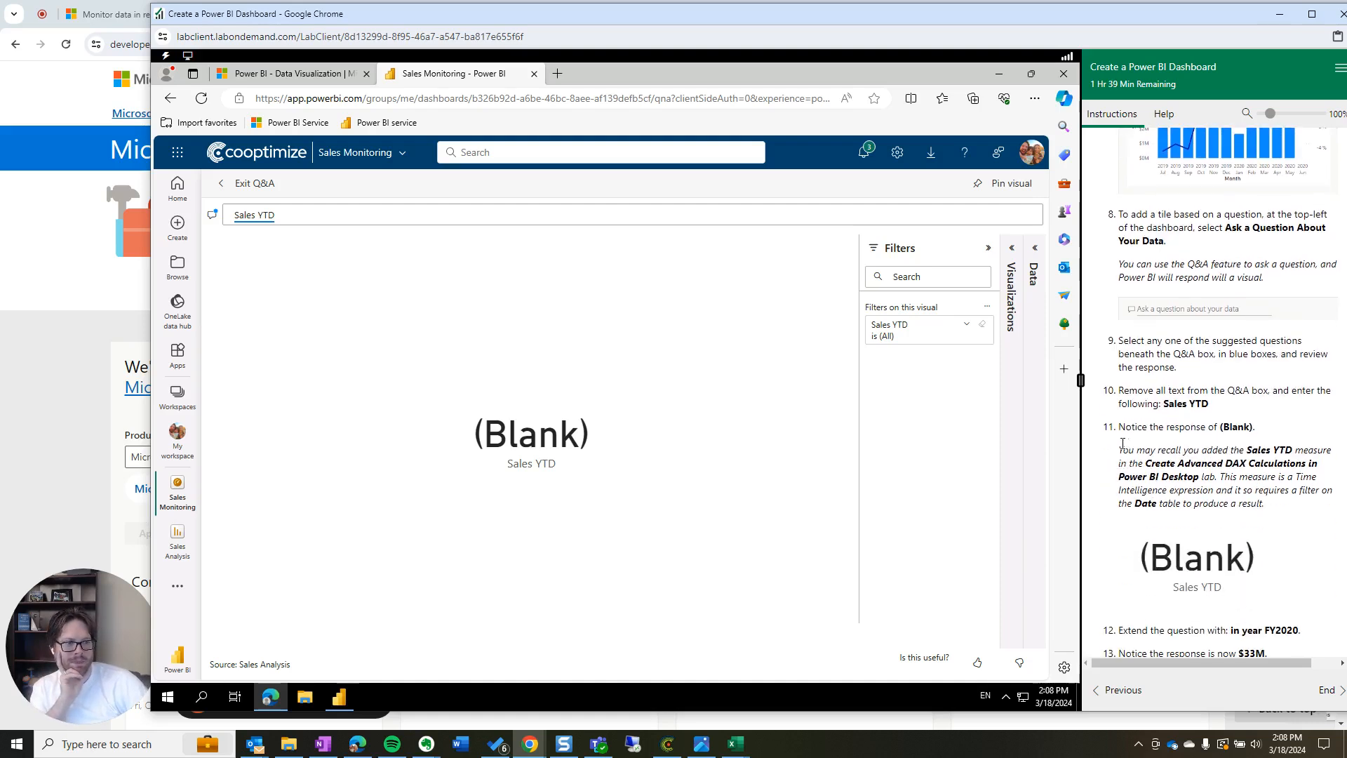
pyautogui.moveTo(1118, 455); pyautogui.dragTo(1291, 509)
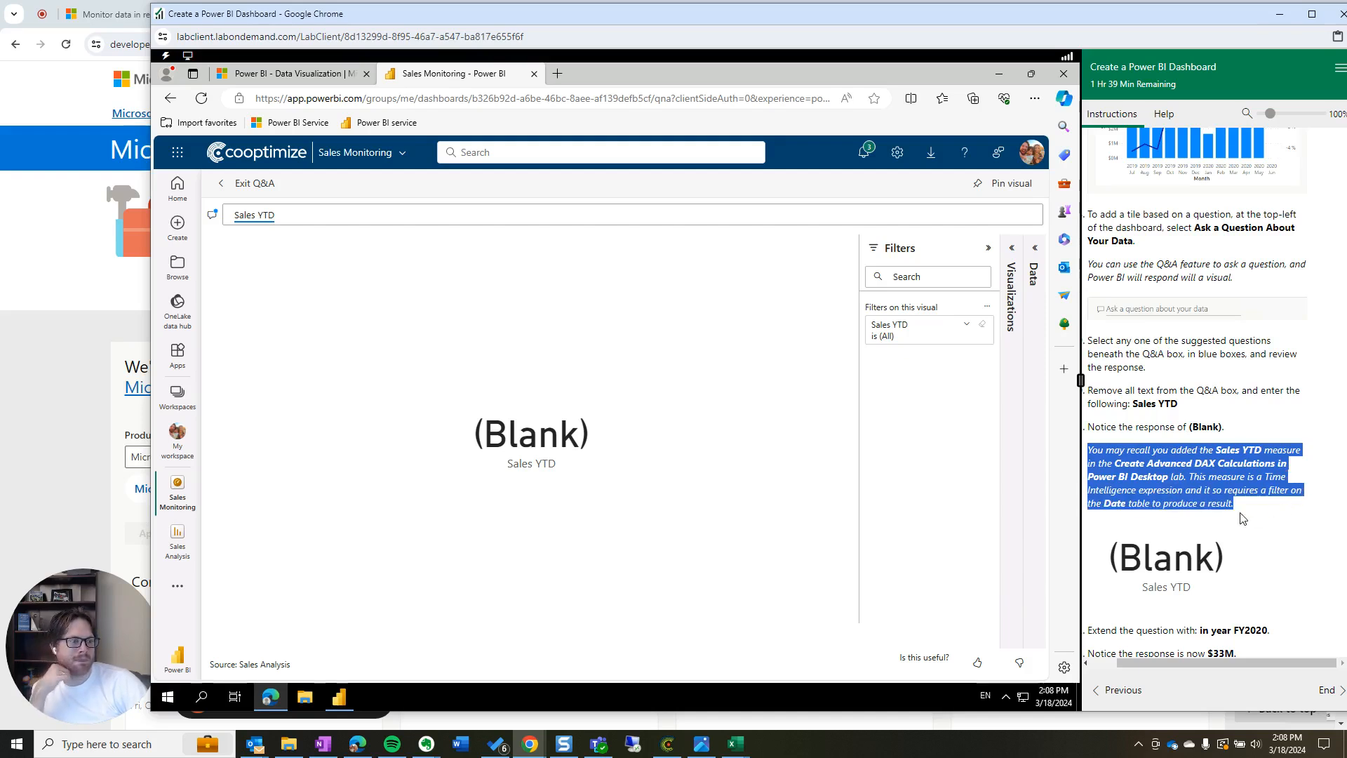
pyautogui.scroll(-2, 1193, 509)
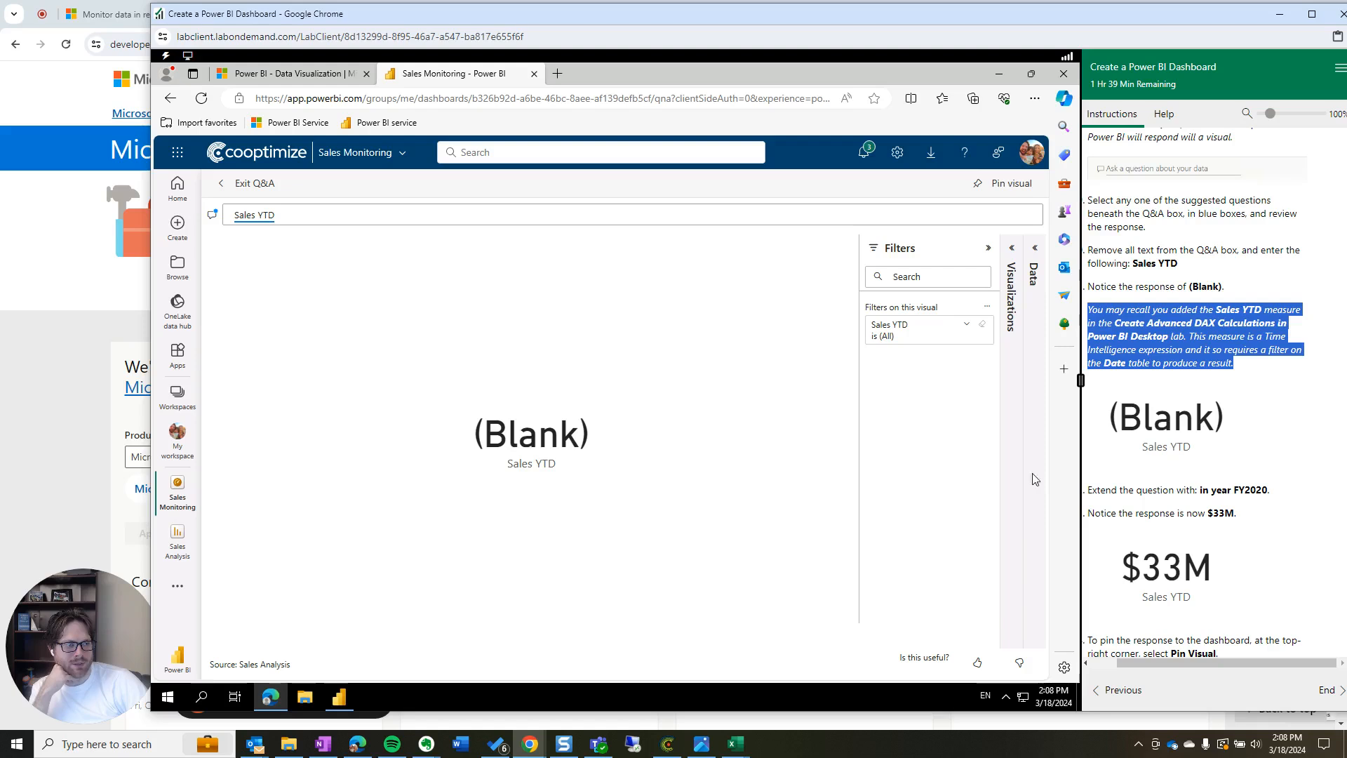
# Extend the question to 'Sales YTD in year FY2020' to get $33M
pyautogui.click(308, 211)
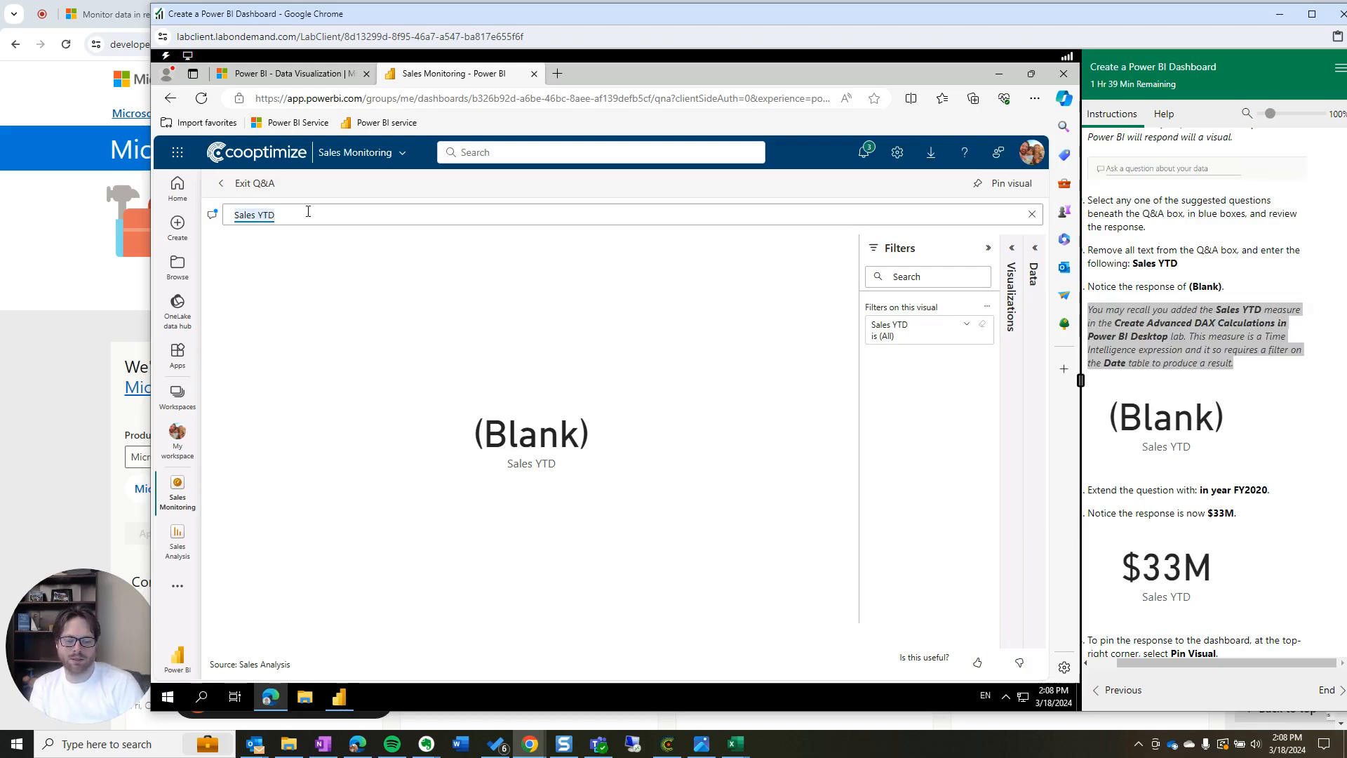
pyautogui.write('in year FY2020')
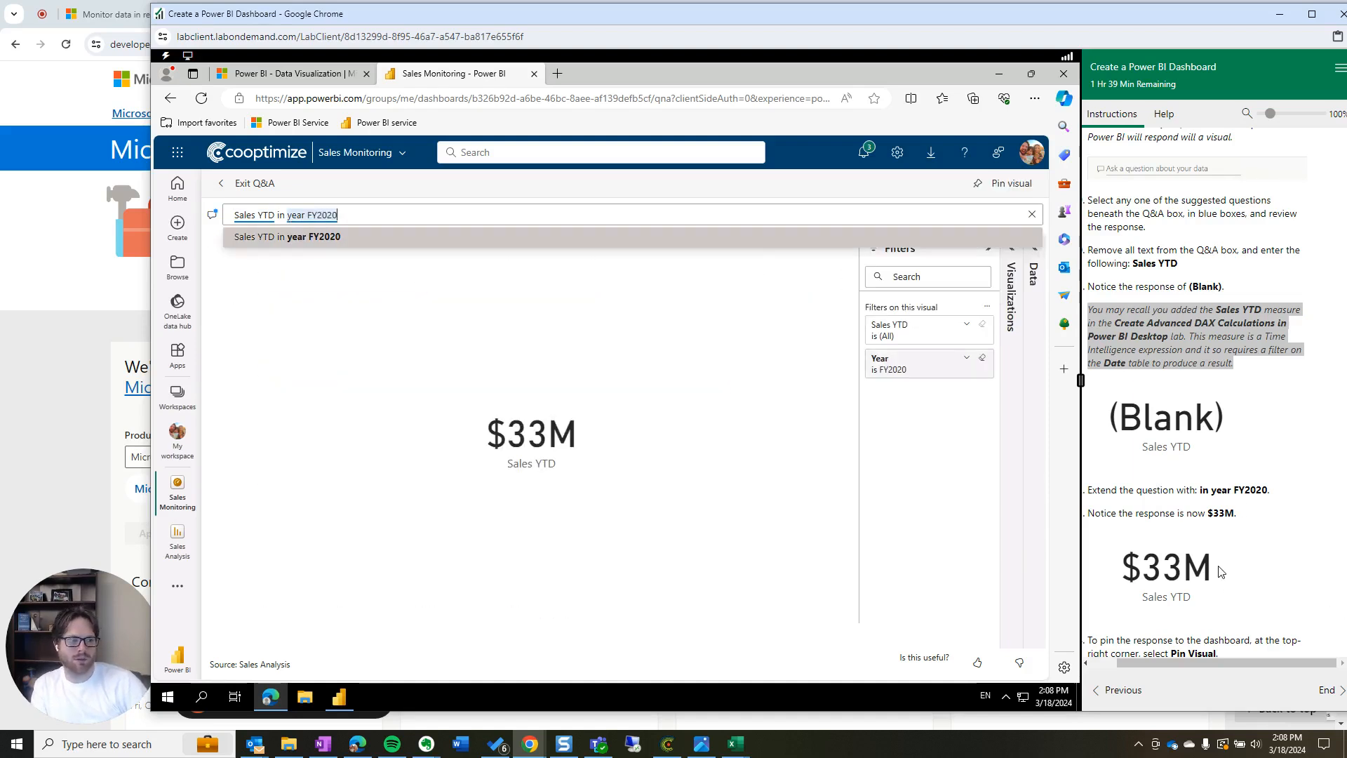
pyautogui.scroll(-2, 1219, 572)
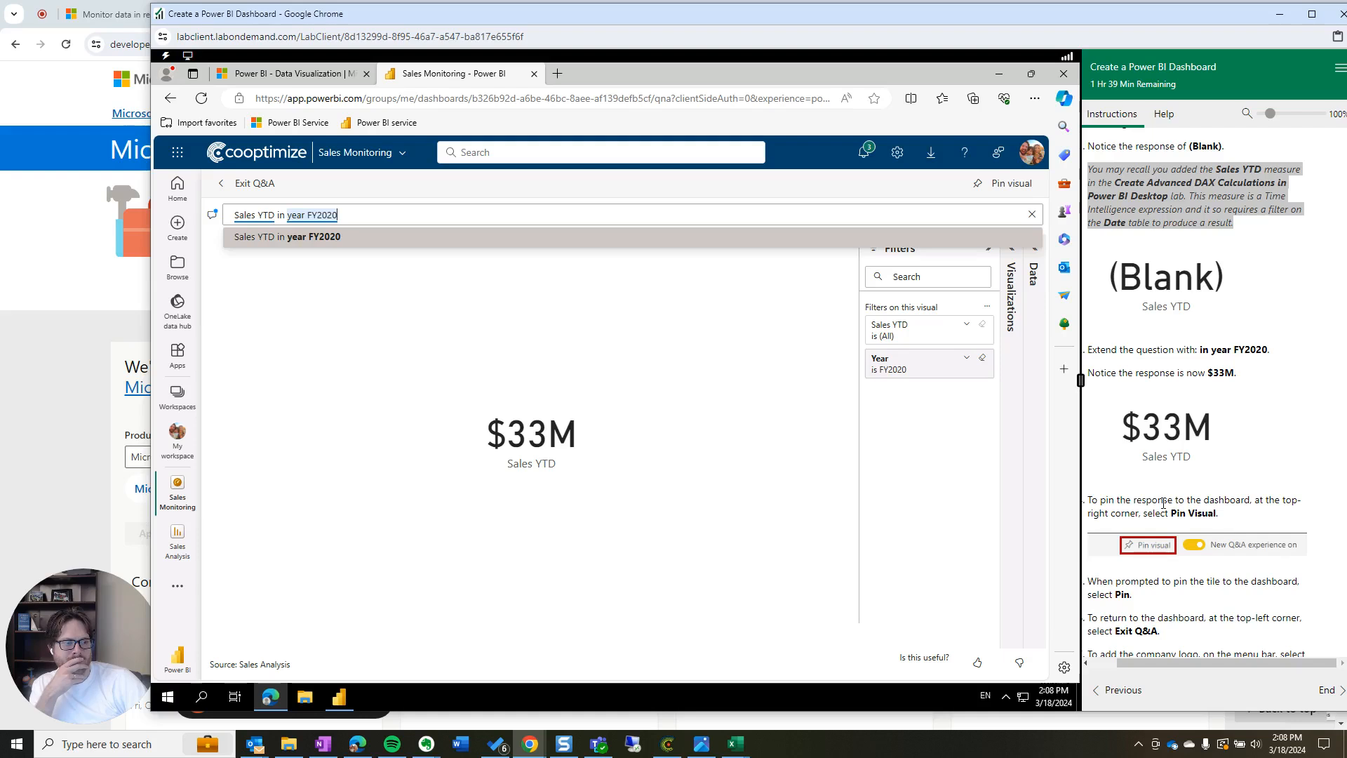
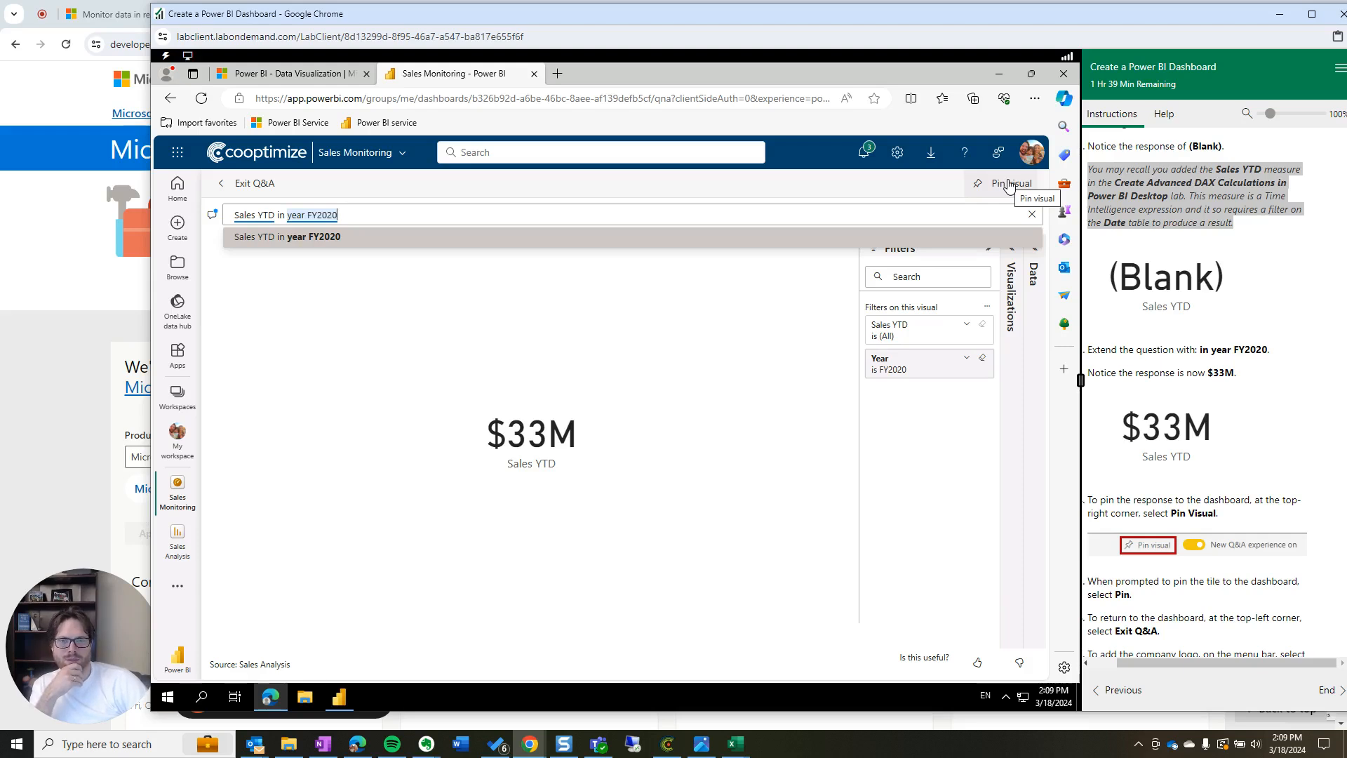
# Pin the Sales YTD in year FY2020 Q&A visual to the existing Sales Monitoring dashboard
pyautogui.click(1008, 184)
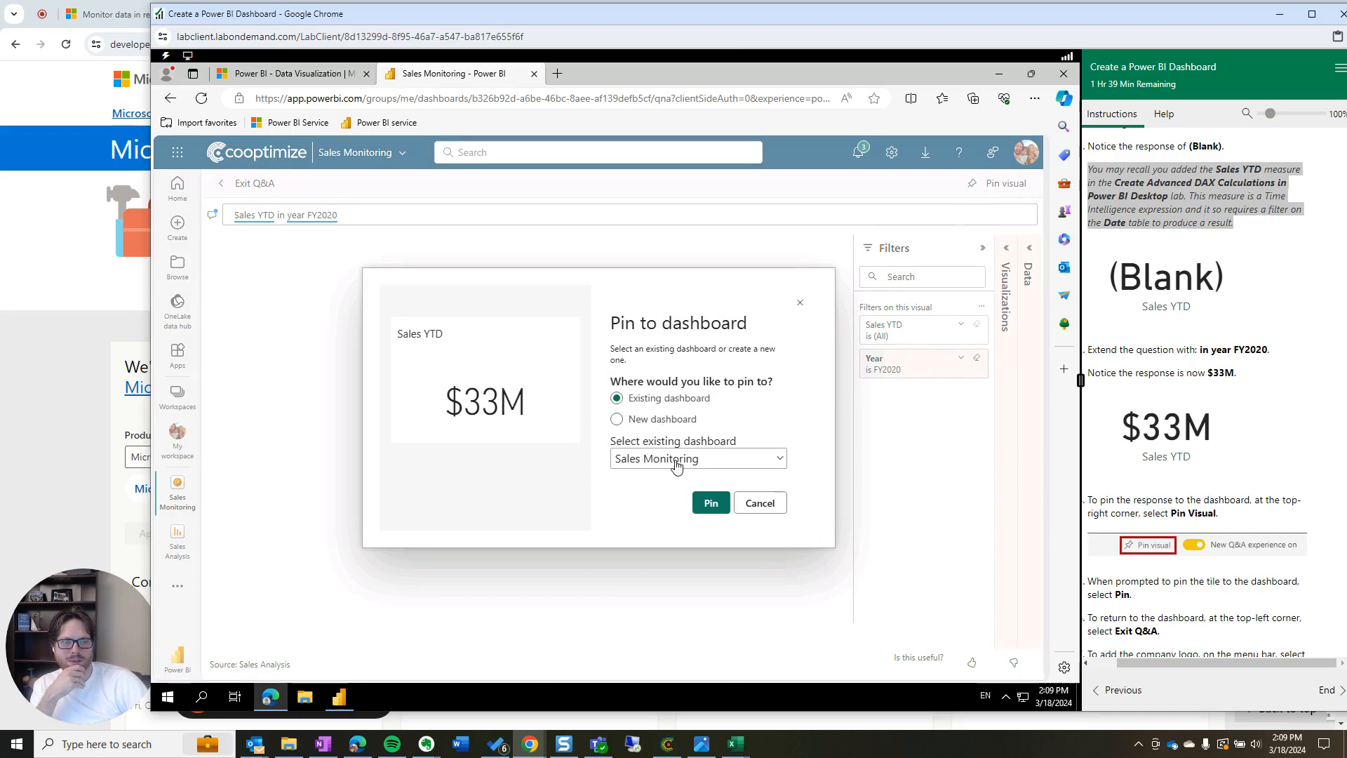
pyautogui.scroll(-2, 1221, 598)
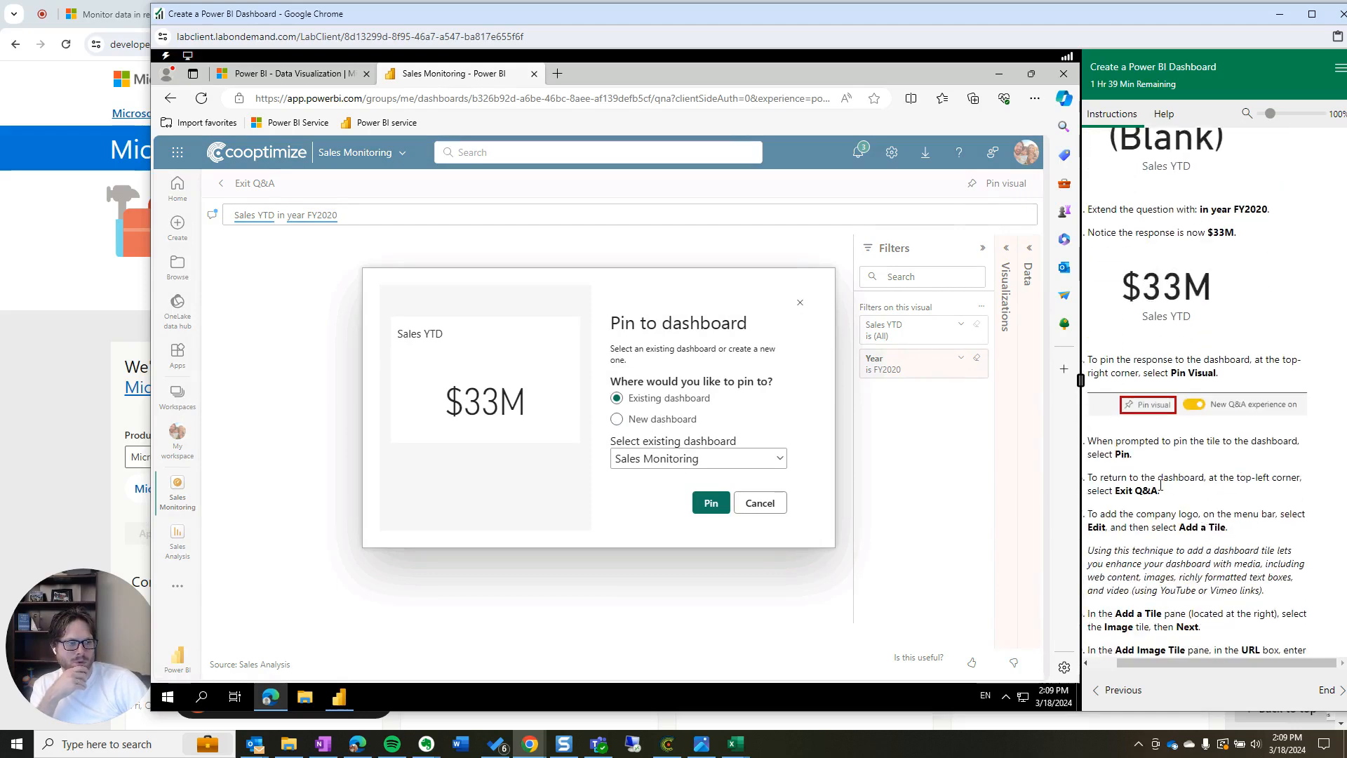
pyautogui.moveTo(1163, 493); pyautogui.dragTo(1084, 440)
pyautogui.click(1193, 522)
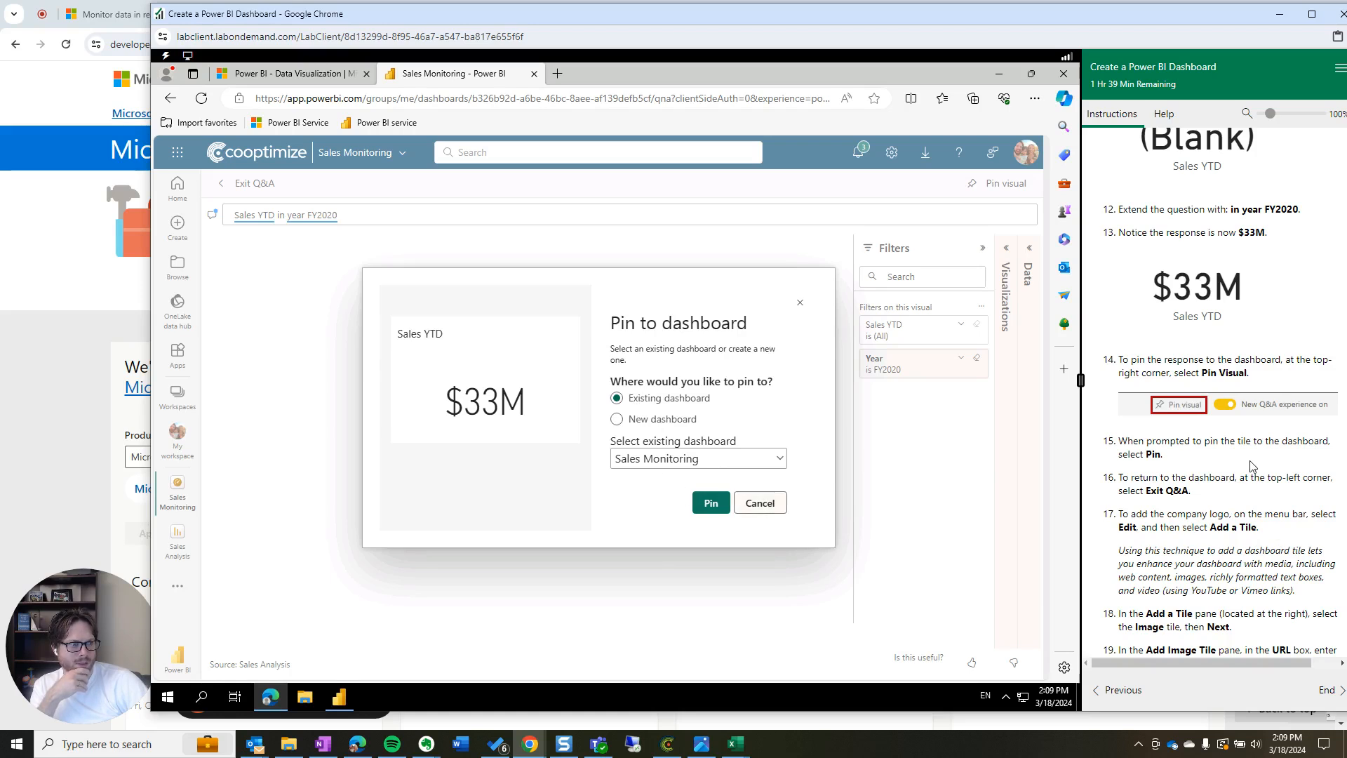
pyautogui.moveTo(1183, 456); pyautogui.dragTo(1119, 436)
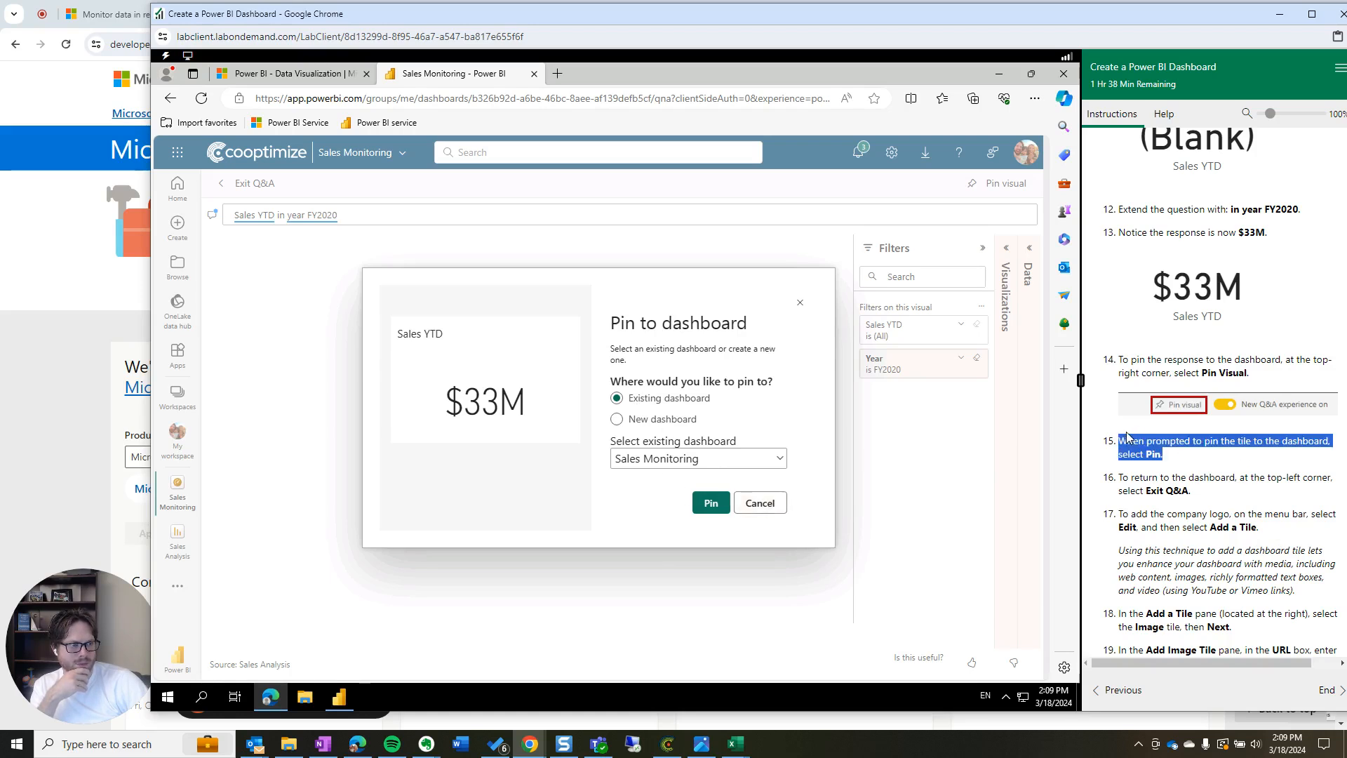
pyautogui.click(711, 503)
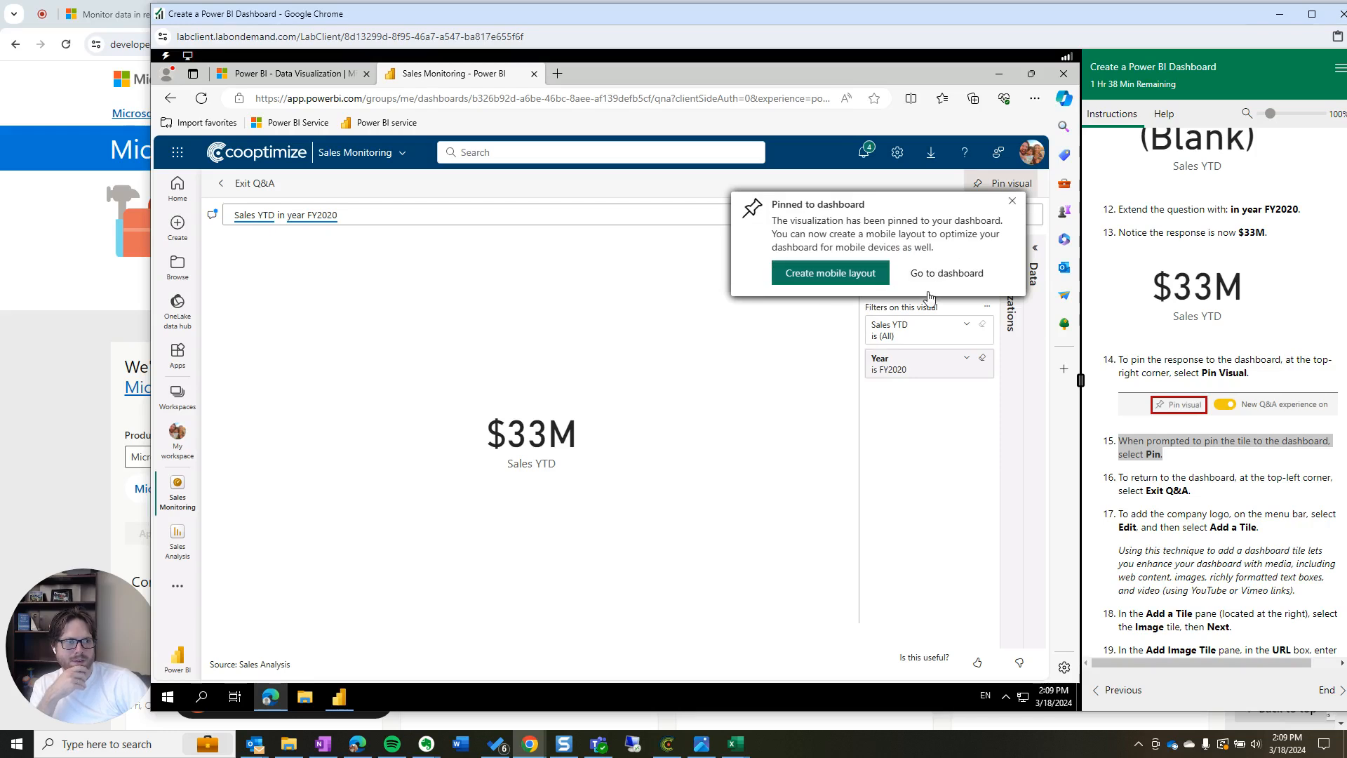
pyautogui.click(1013, 203)
# Change the Q&A question to 'Sales YTD by product in FY 2020'
pyautogui.doubleClick(371, 218)
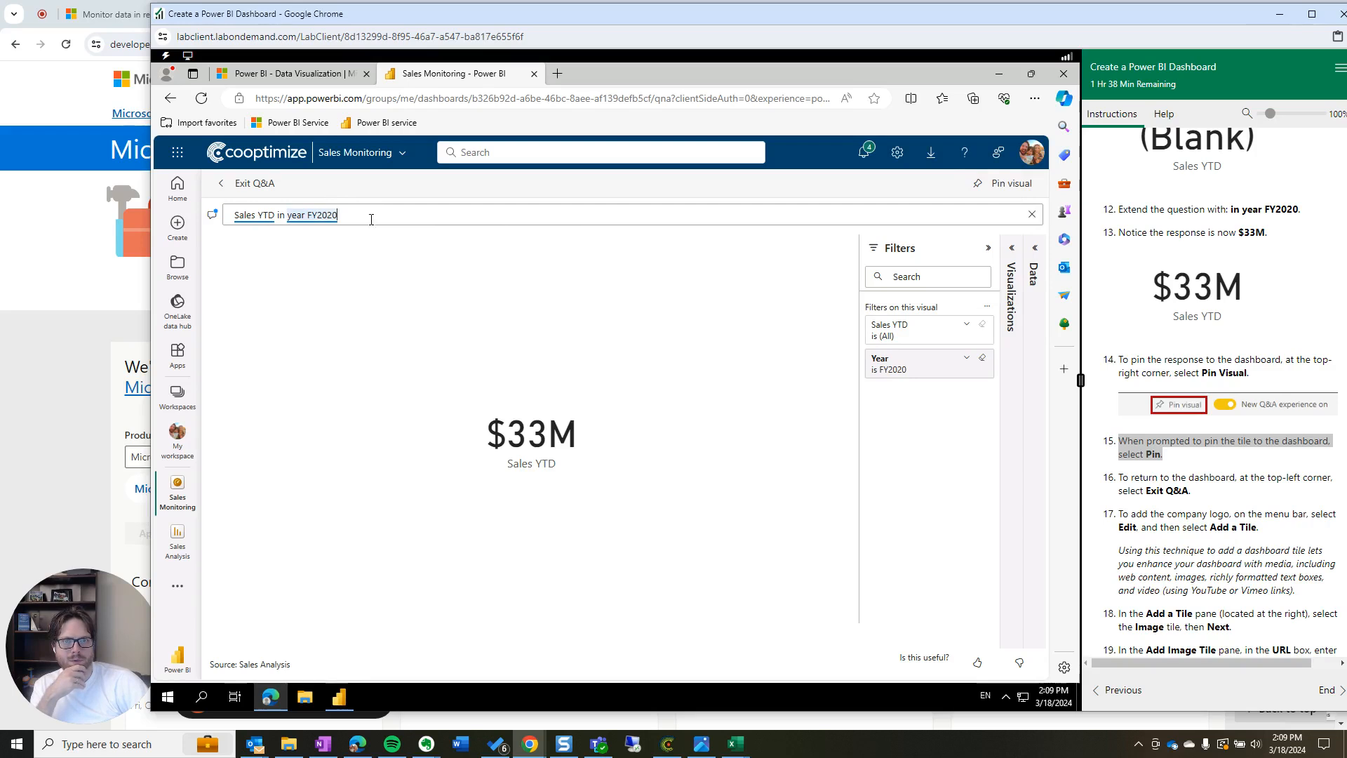
pyautogui.press('BackSpace')
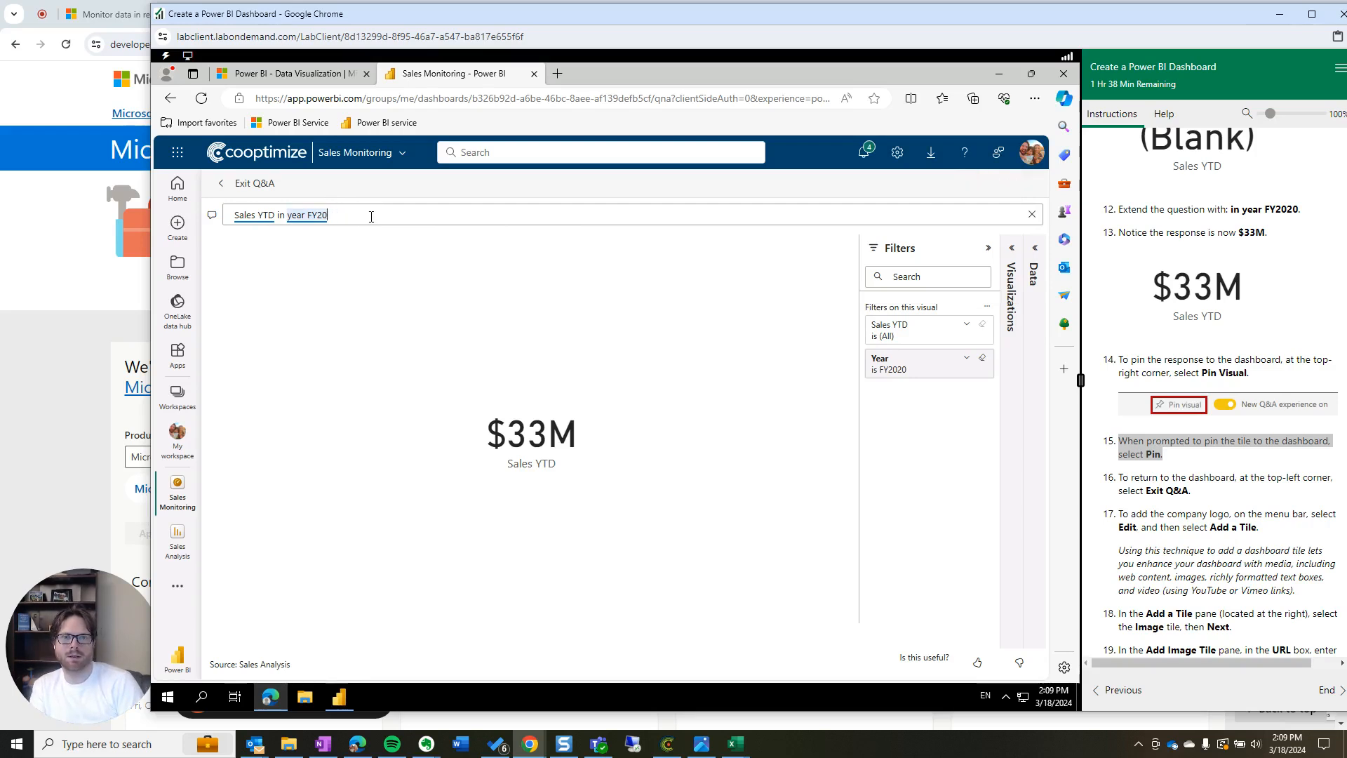
pyautogui.press('BackSpace')
pyautogui.press('BackSpace')
pyautogui.press('BackSpace')
pyautogui.press('BackSpace')
pyautogui.press('BackSpace')
pyautogui.press('BackSpace')
pyautogui.press('BackSpace')
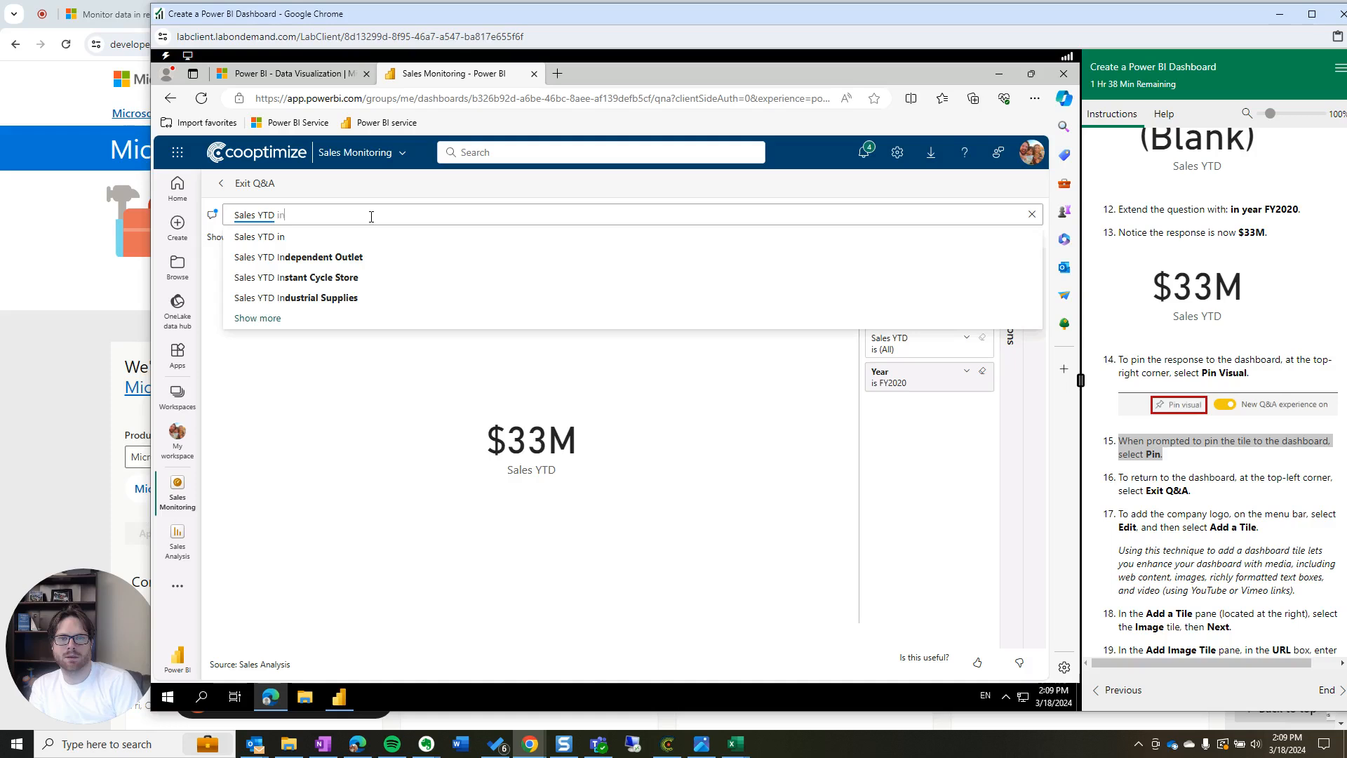
pyautogui.write('b')
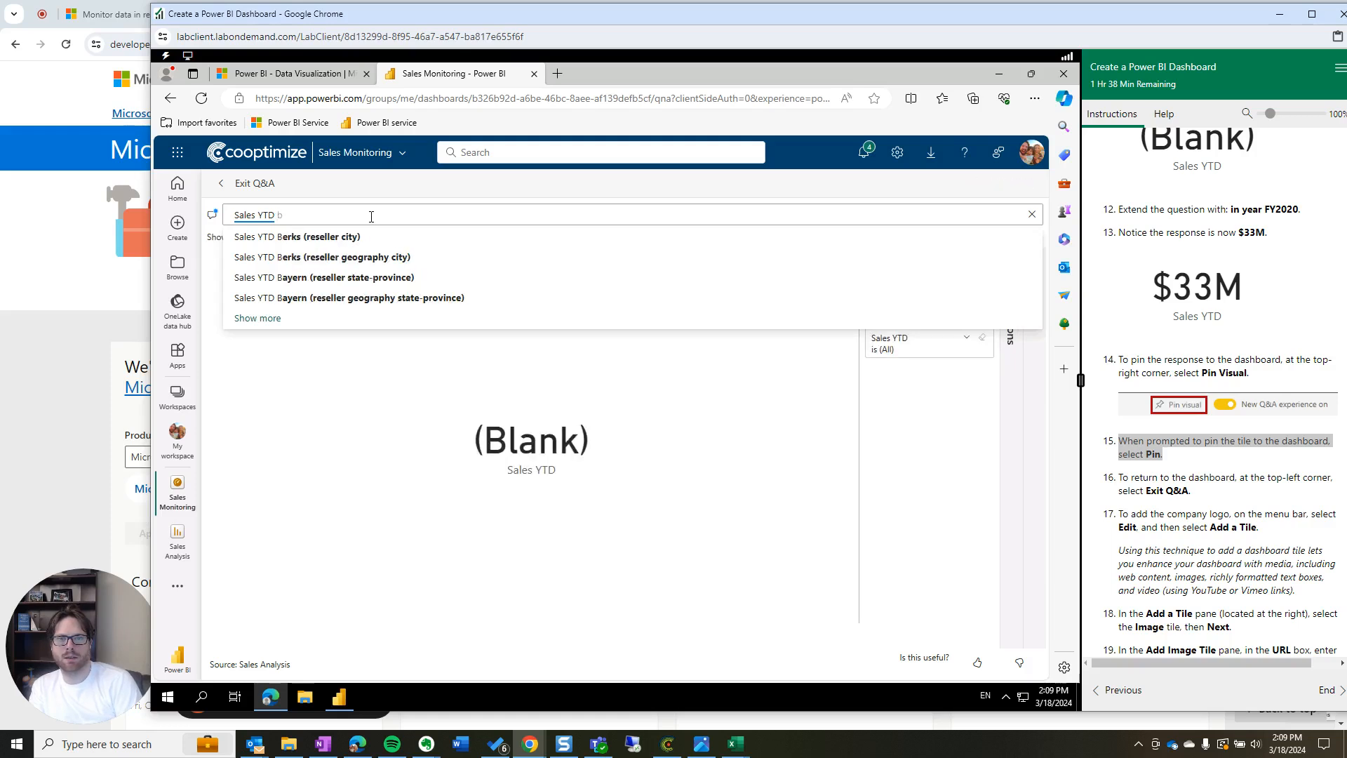
pyautogui.write('y')
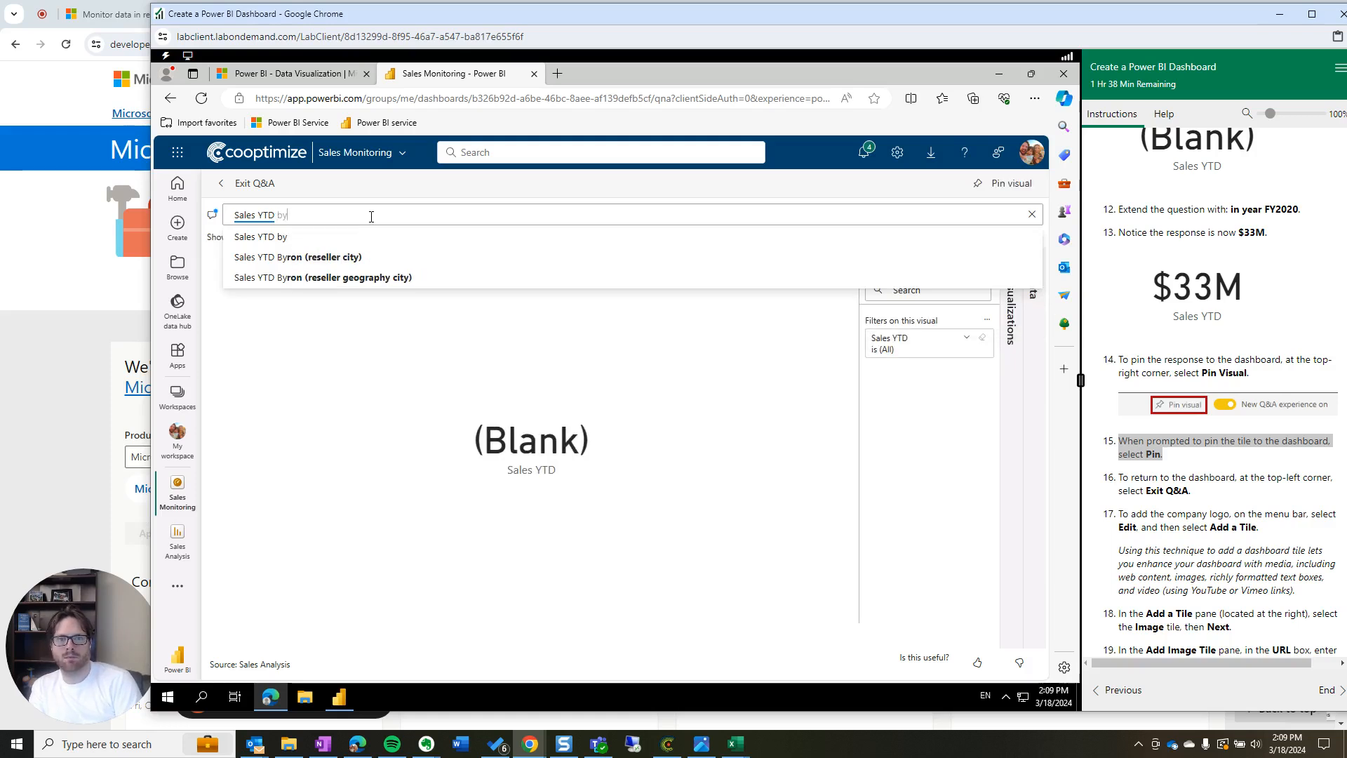
pyautogui.write('prod')
pyautogui.press('BackSpace')
pyautogui.press('BackSpace')
pyautogui.press('BackSpace')
pyautogui.press('BackSpace')
pyautogui.press('BackSpace')
pyautogui.press('BackSpace')
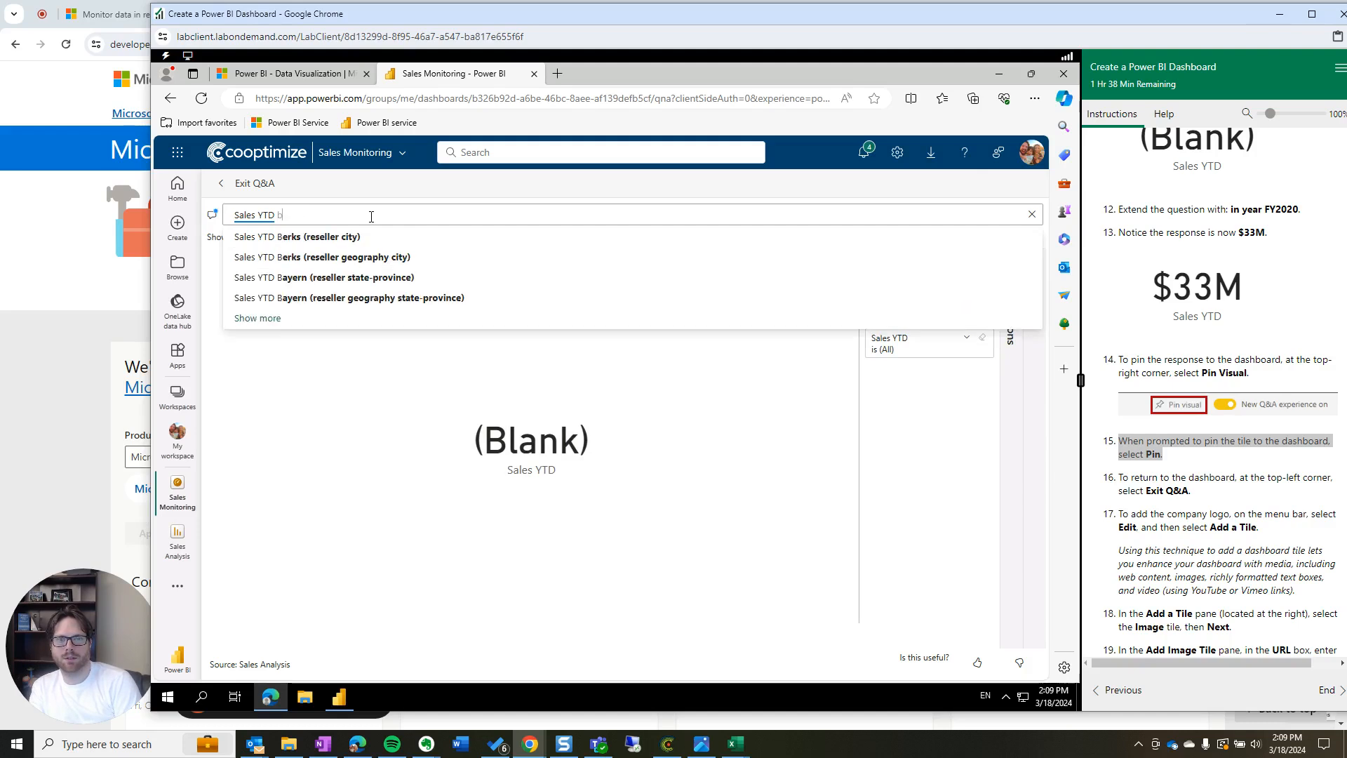
pyautogui.press('Down')
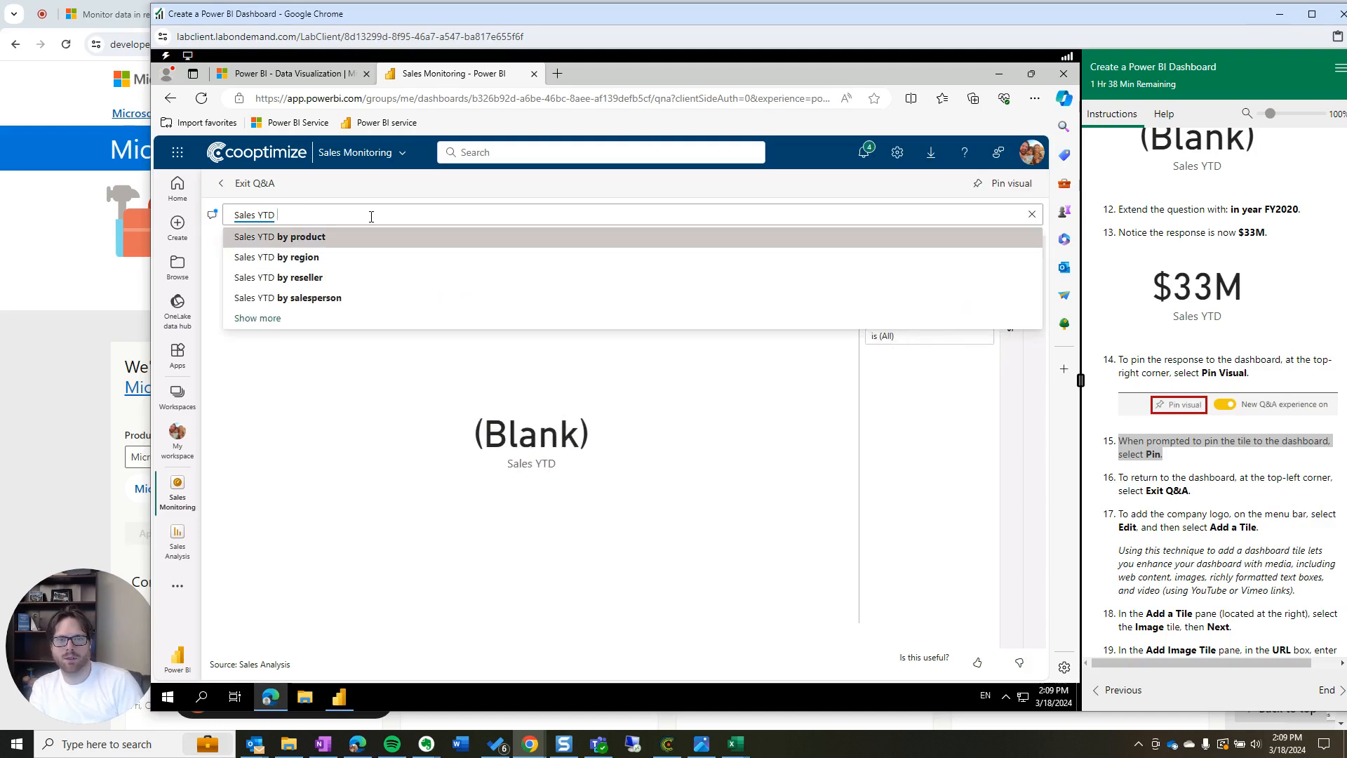
pyautogui.press('Return')
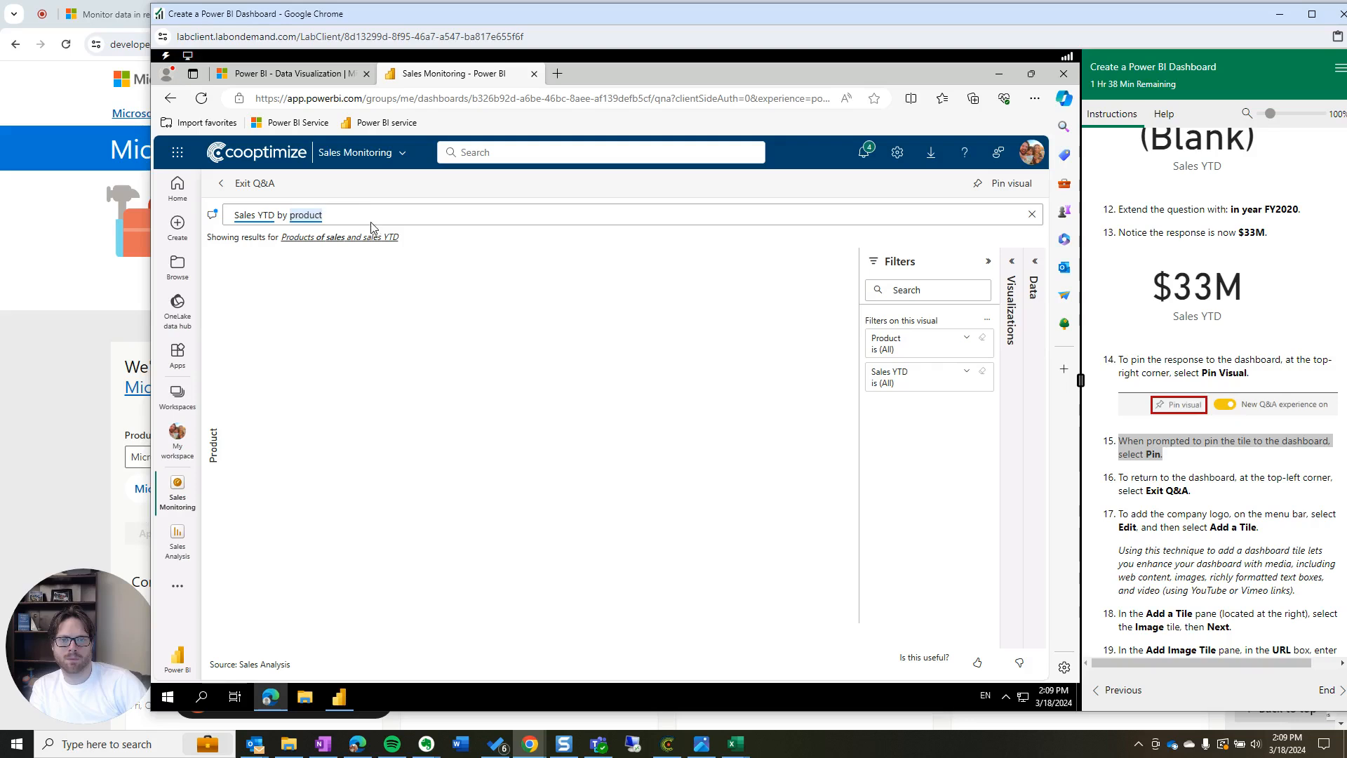
pyautogui.write('in FY 2020')
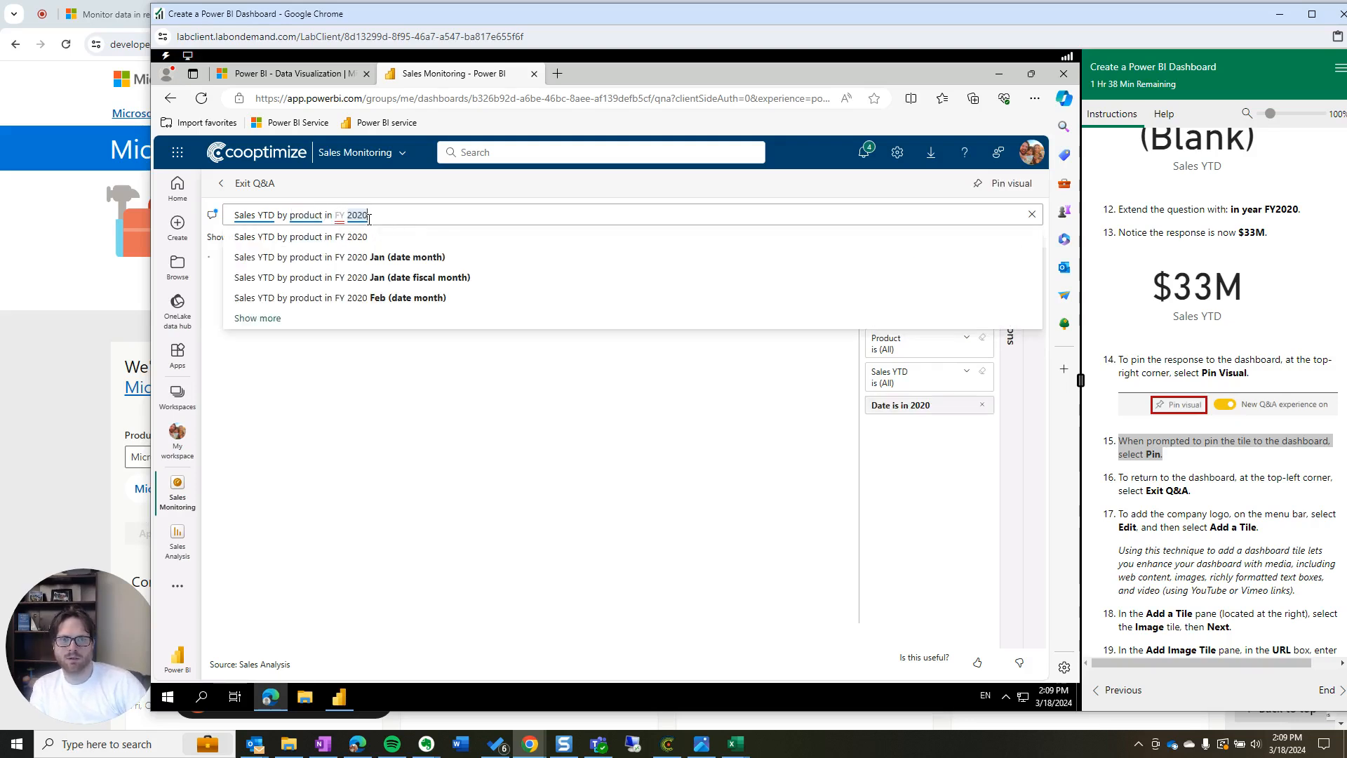
pyautogui.click(414, 242)
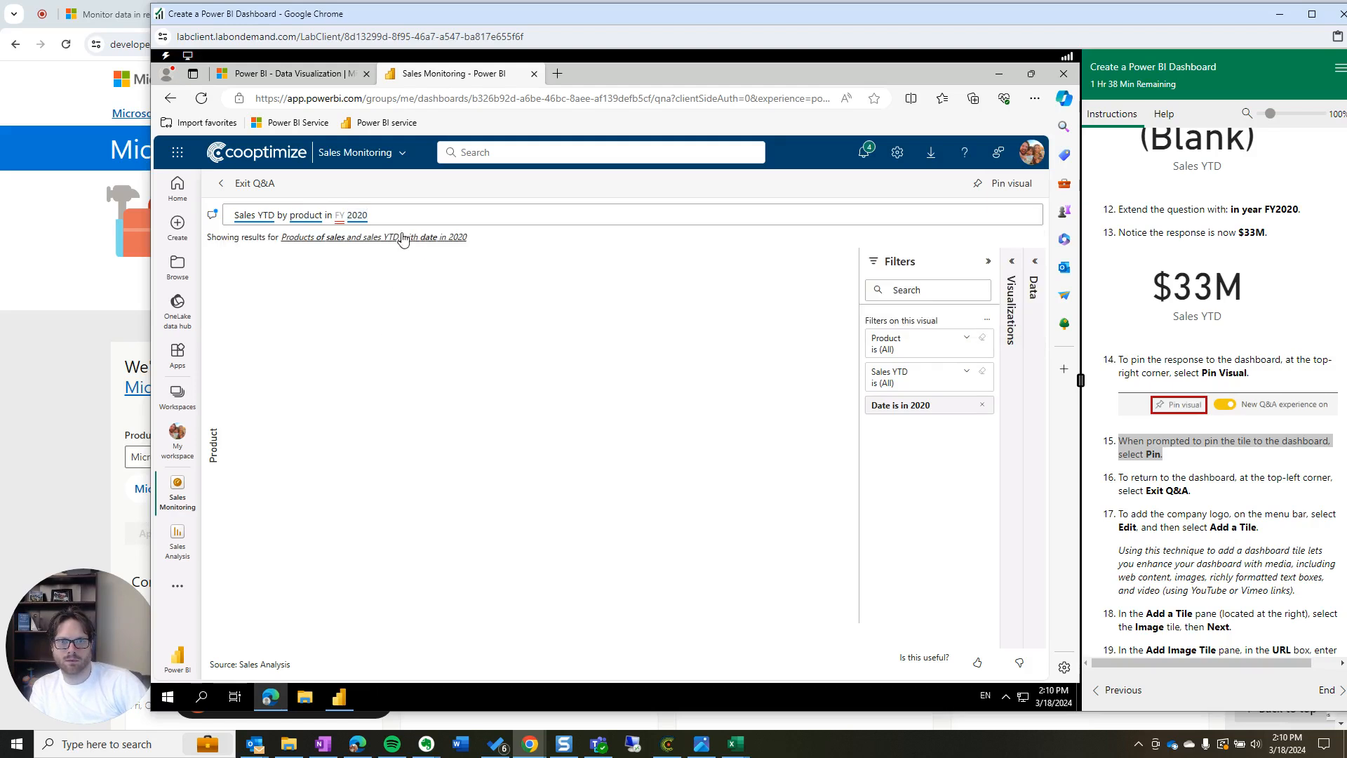
pyautogui.click(407, 238)
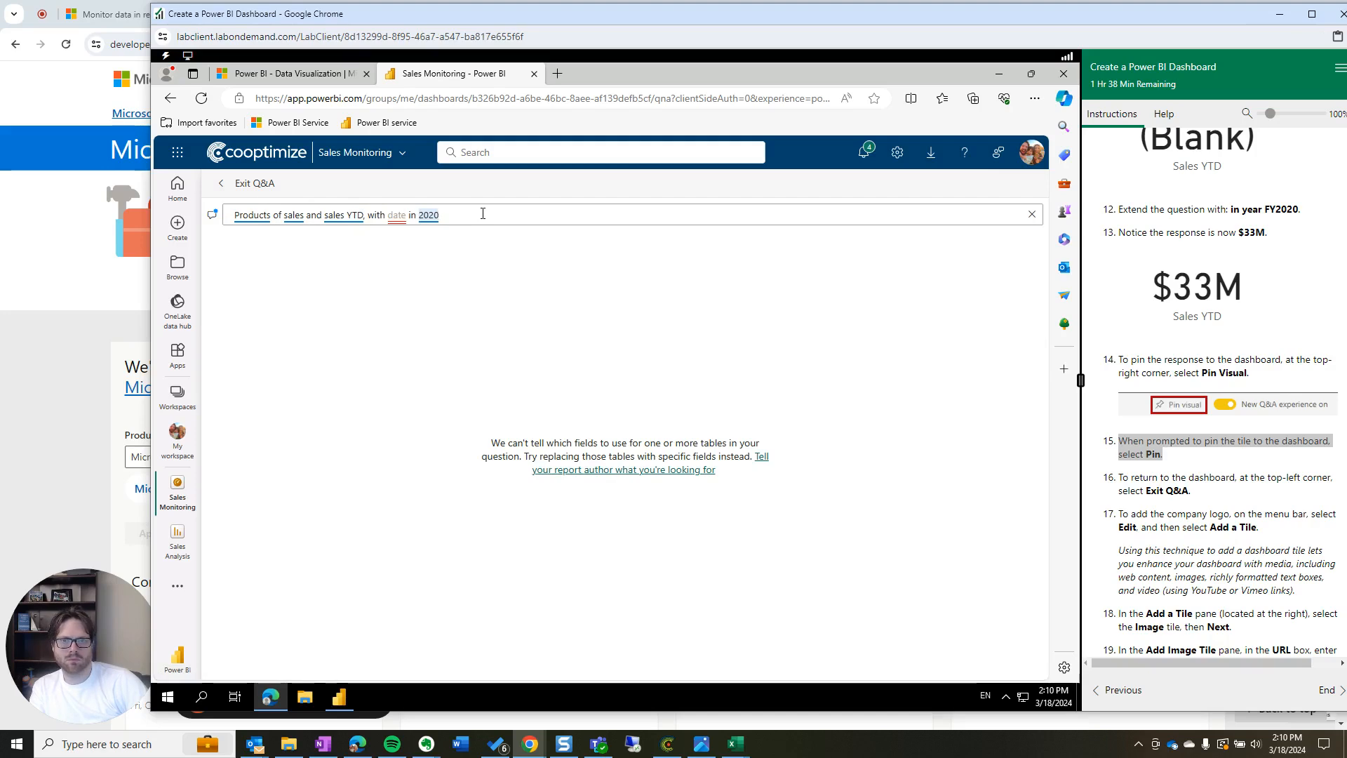
# Ask 'Profit by product', view the chart, then exit Q&A to the dashboard
pyautogui.moveTo(483, 213); pyautogui.dragTo(205, 216)
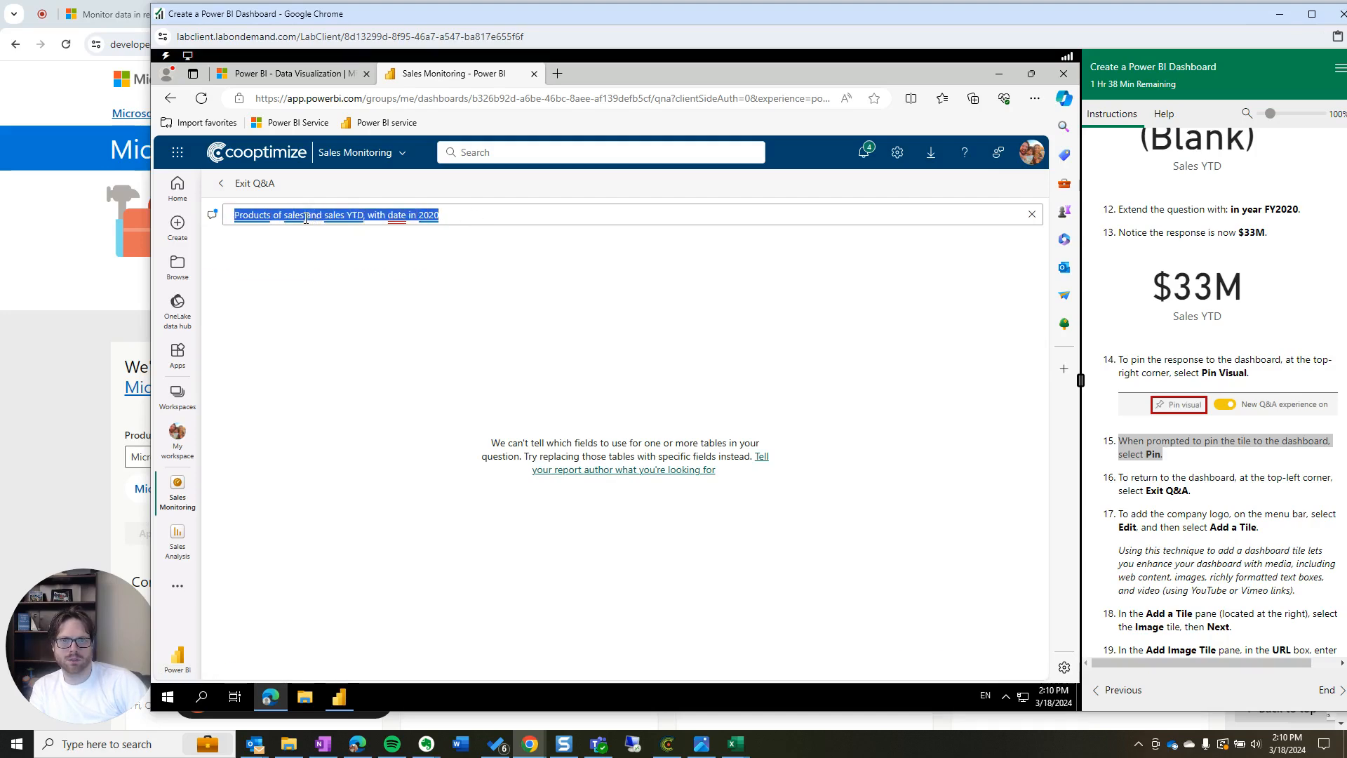
pyautogui.write('Profit by prod')
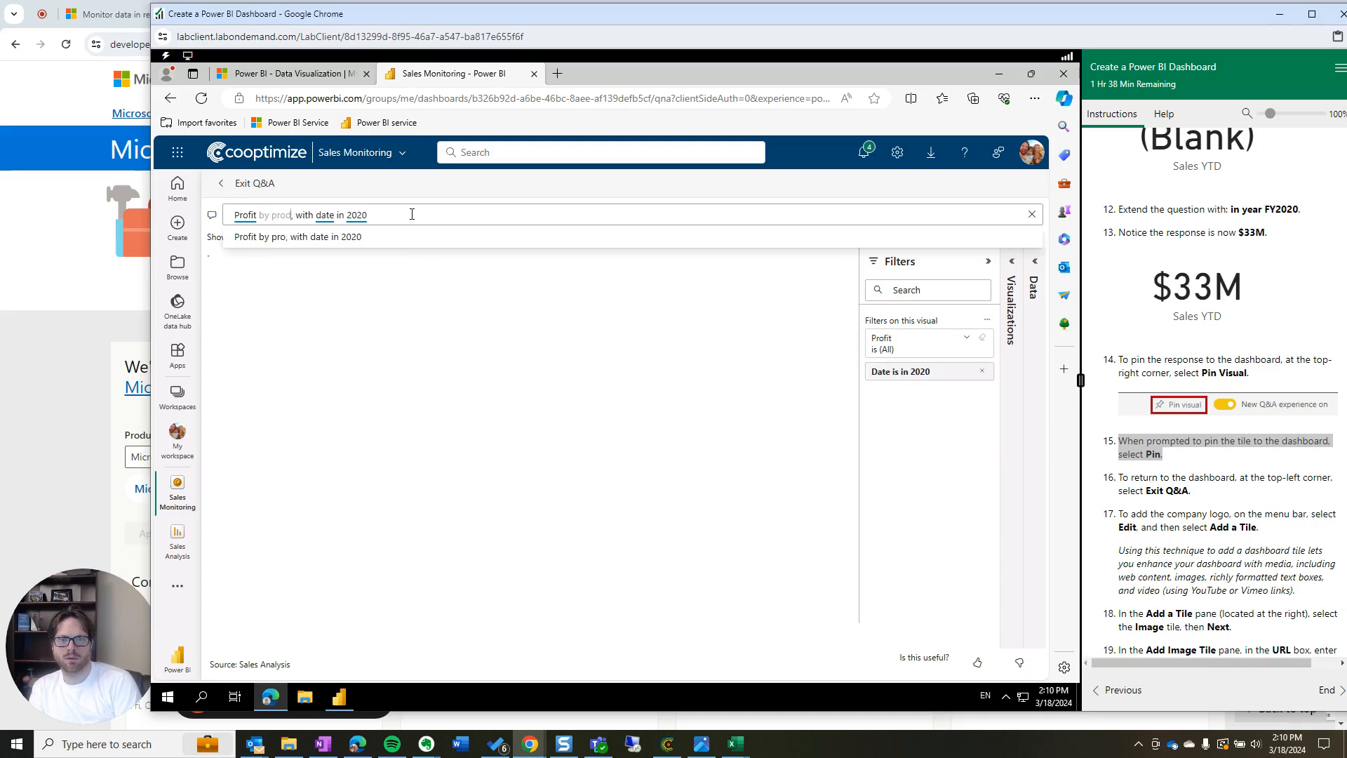
pyautogui.write('uct')
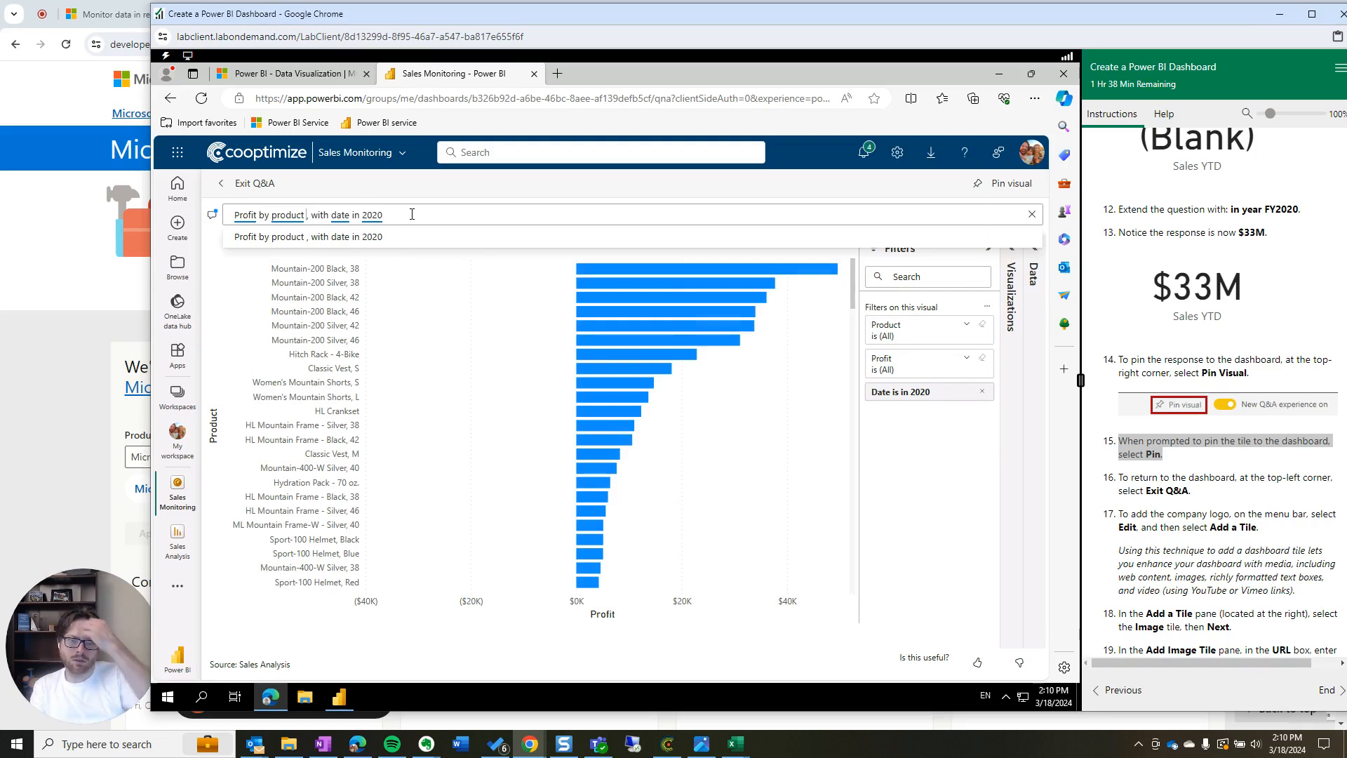
pyautogui.click(508, 373)
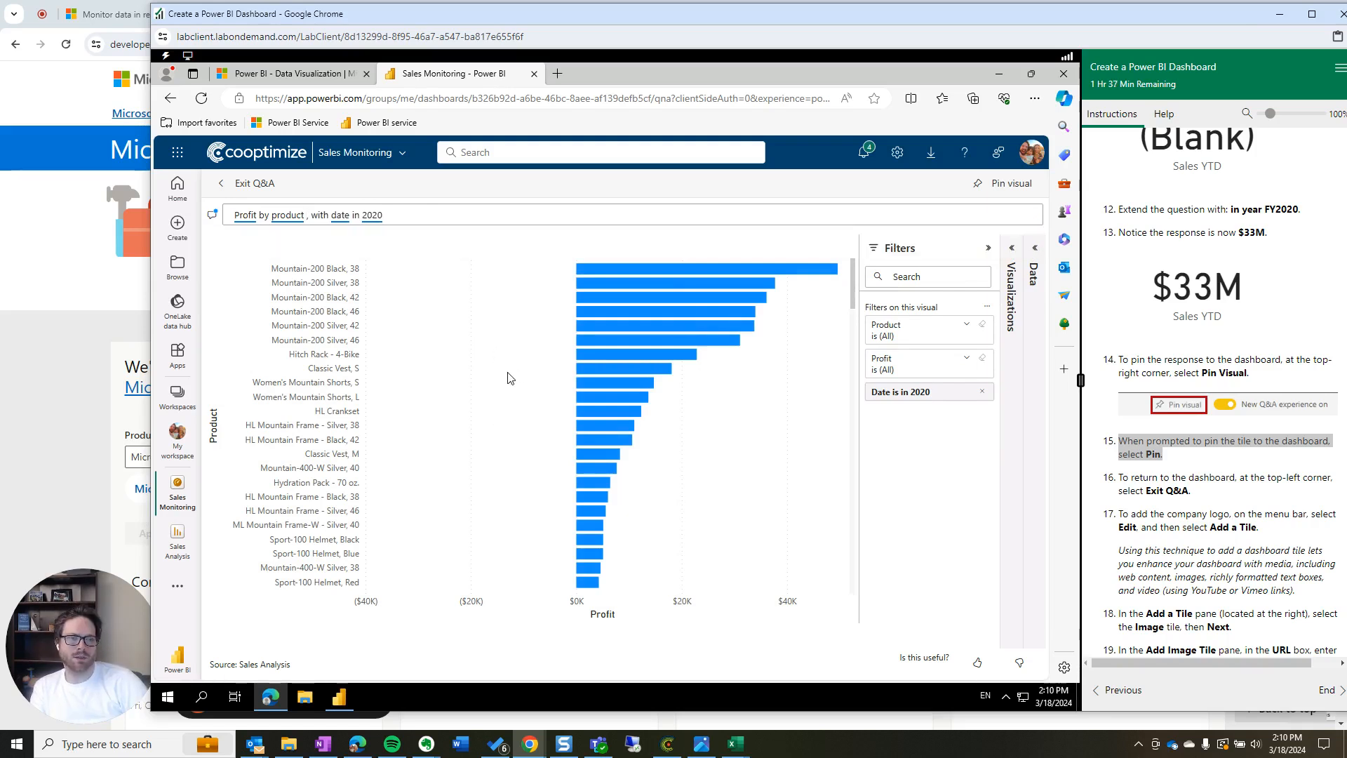
pyautogui.click(228, 186)
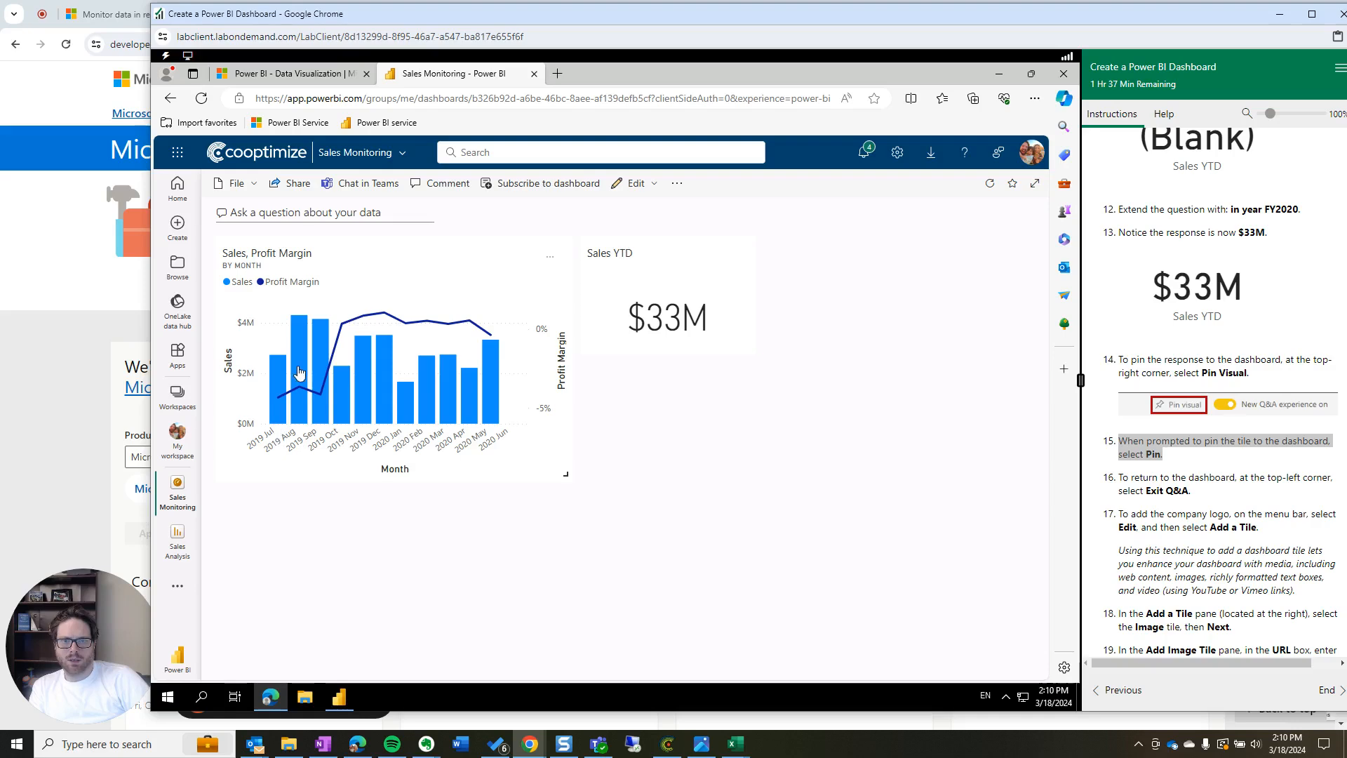
# Begin adding a dashboard tile through Edit > Add a tile and pick Image as its source
pyautogui.scroll(-1, 1288, 465)
pyautogui.tripleClick(1288, 465)
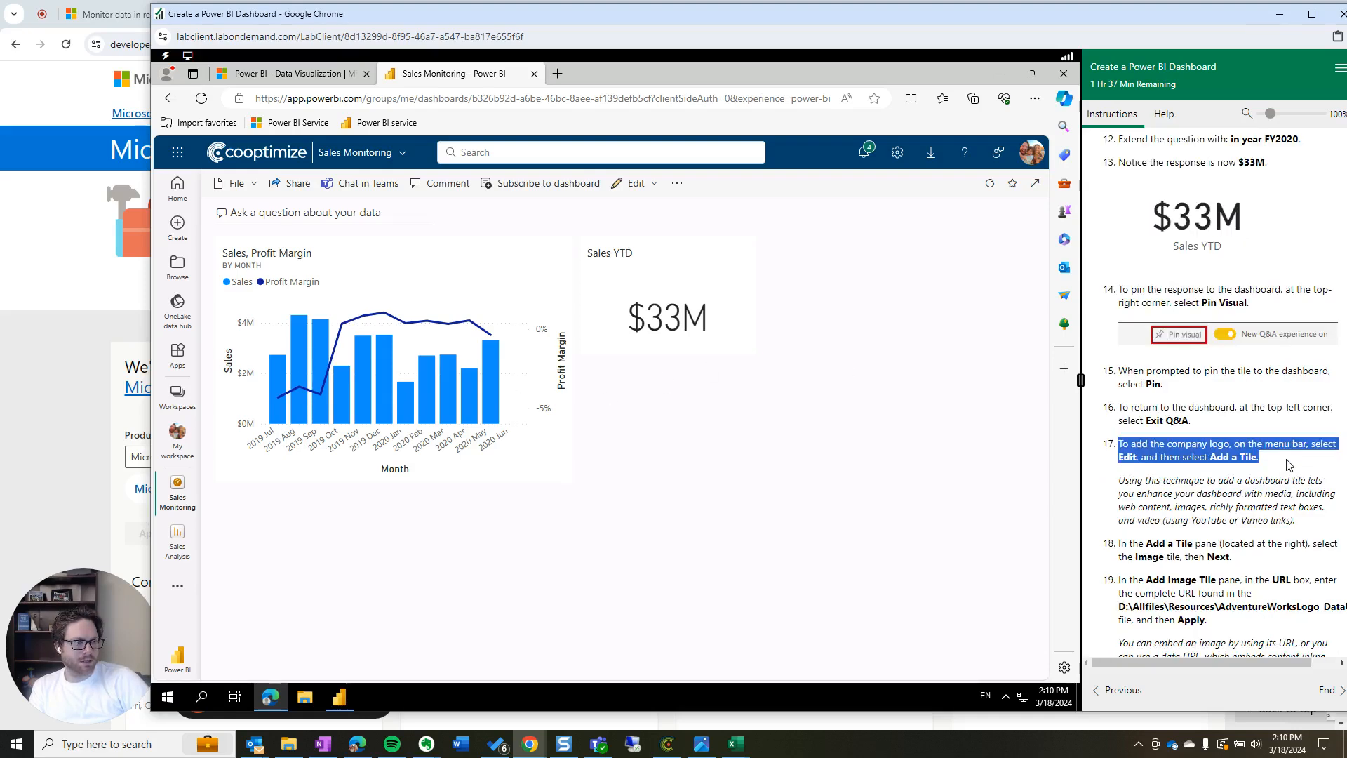
pyautogui.click(1184, 460)
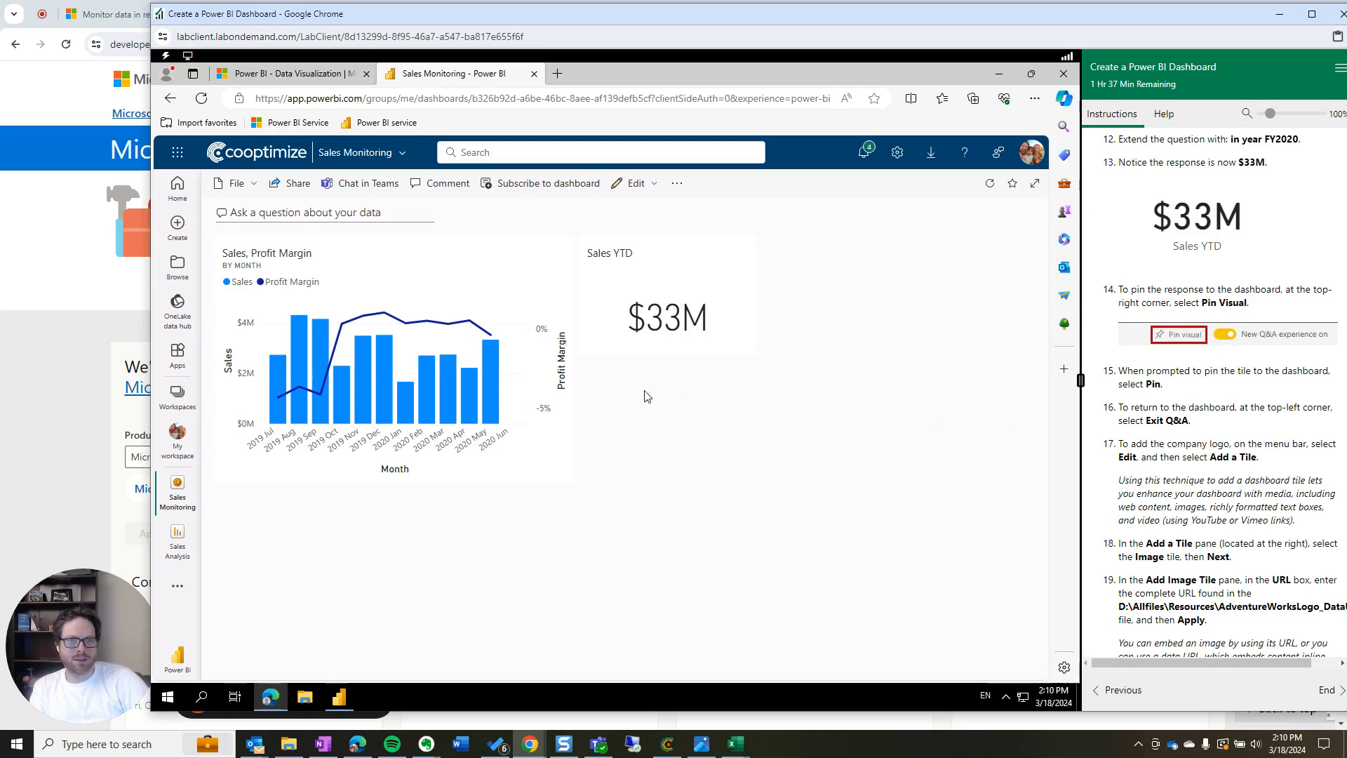
pyautogui.click(635, 185)
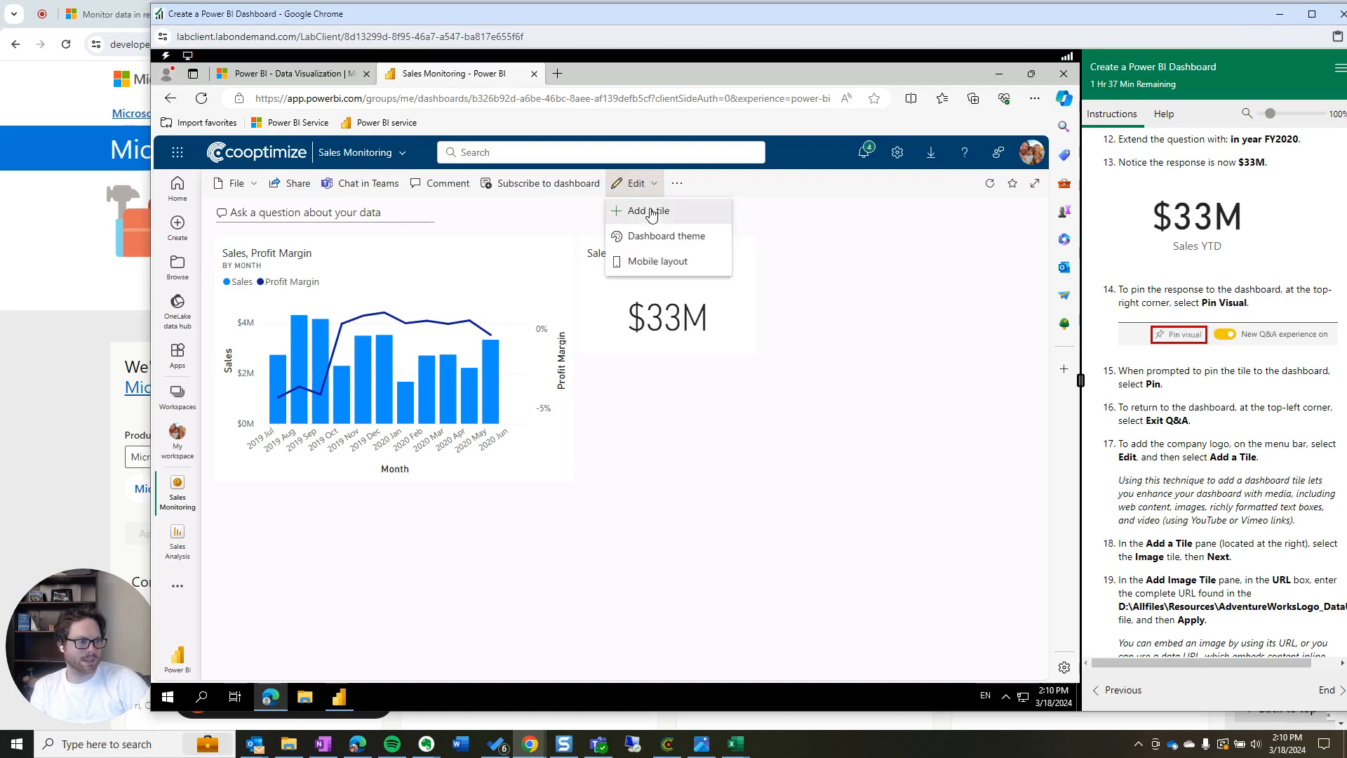
pyautogui.click(648, 211)
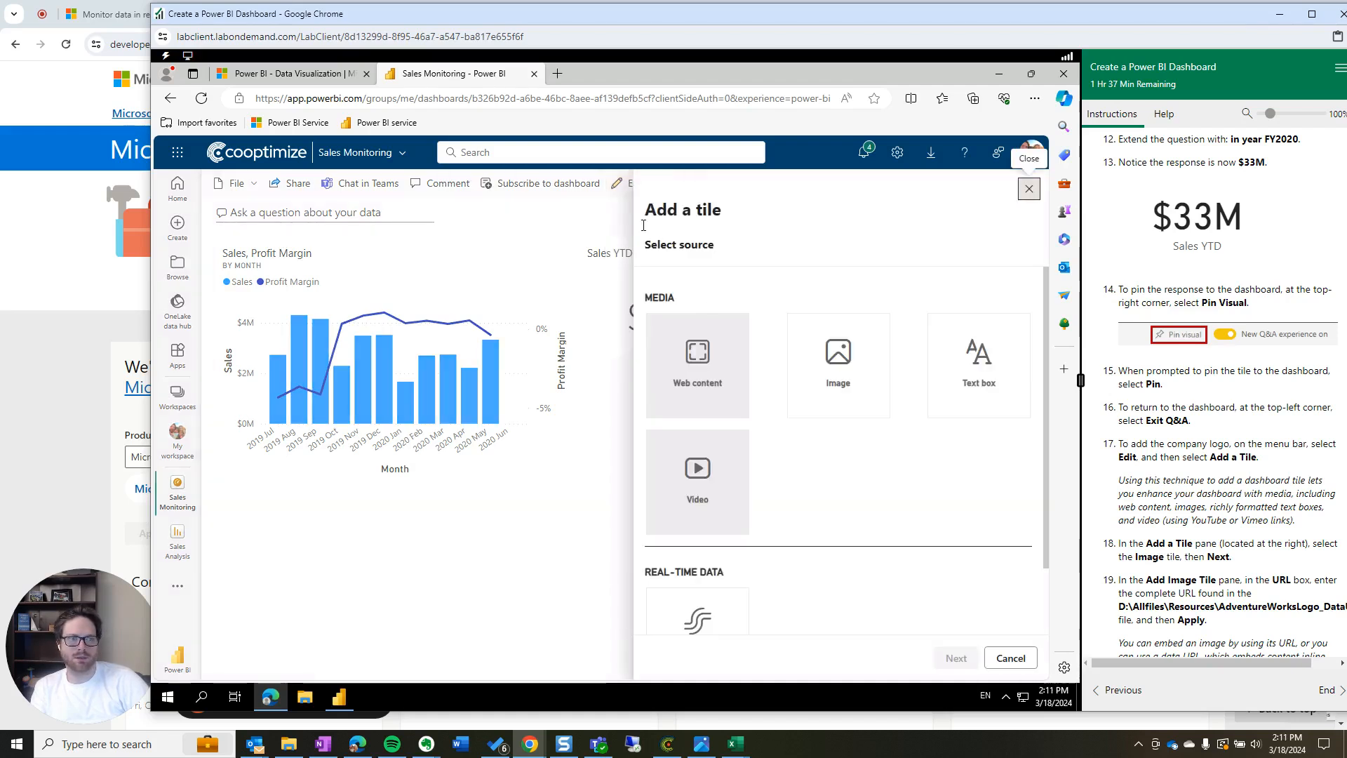
pyautogui.scroll(-2, 1228, 423)
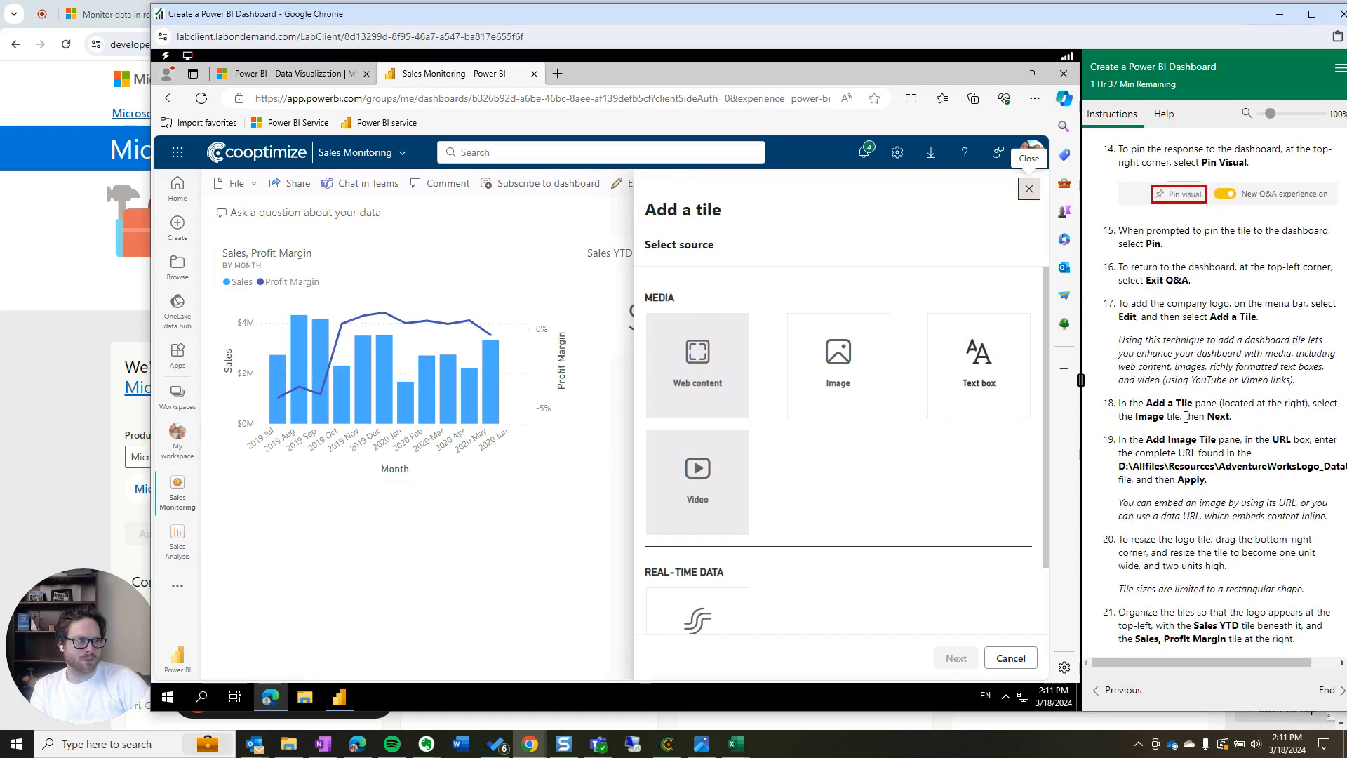
pyautogui.click(836, 376)
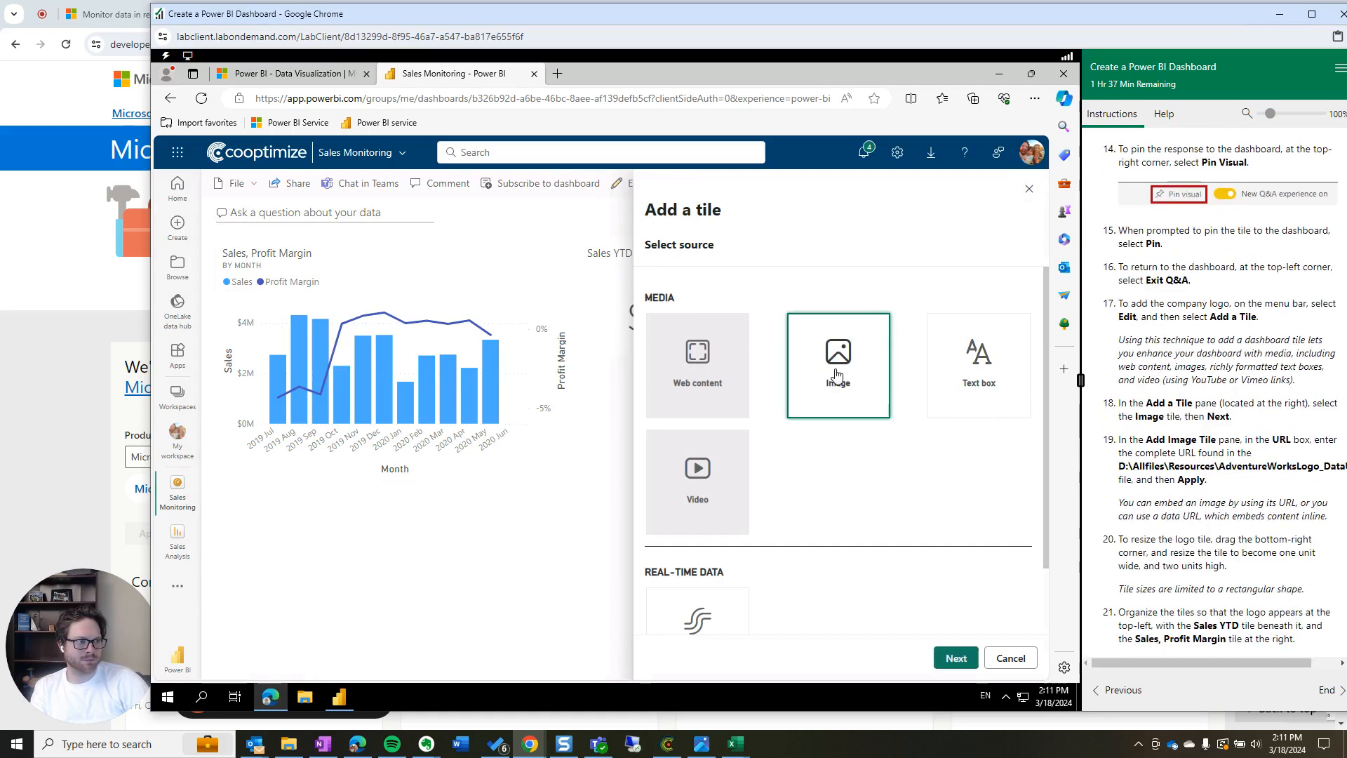
# Continue to the Add image tile details and scroll through its fields
pyautogui.click(958, 659)
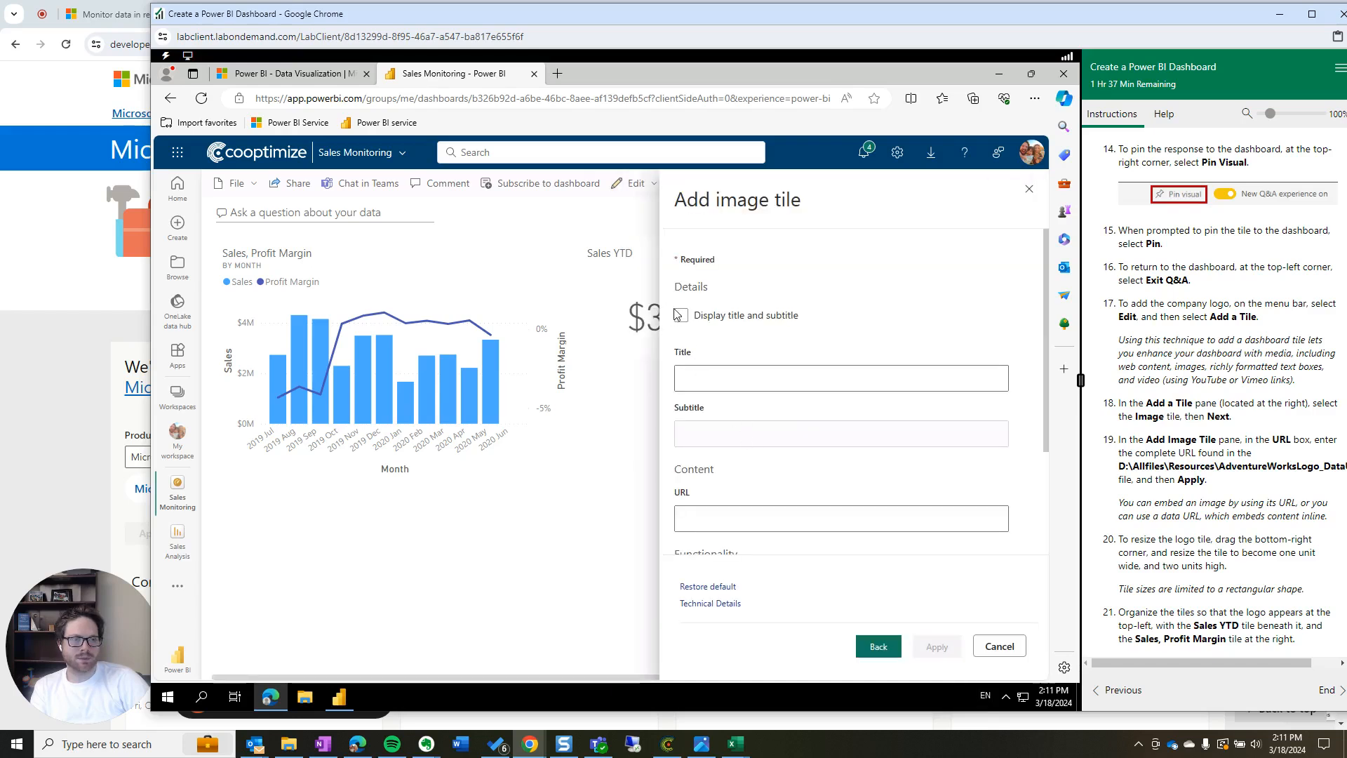
pyautogui.scroll(-3, 702, 463)
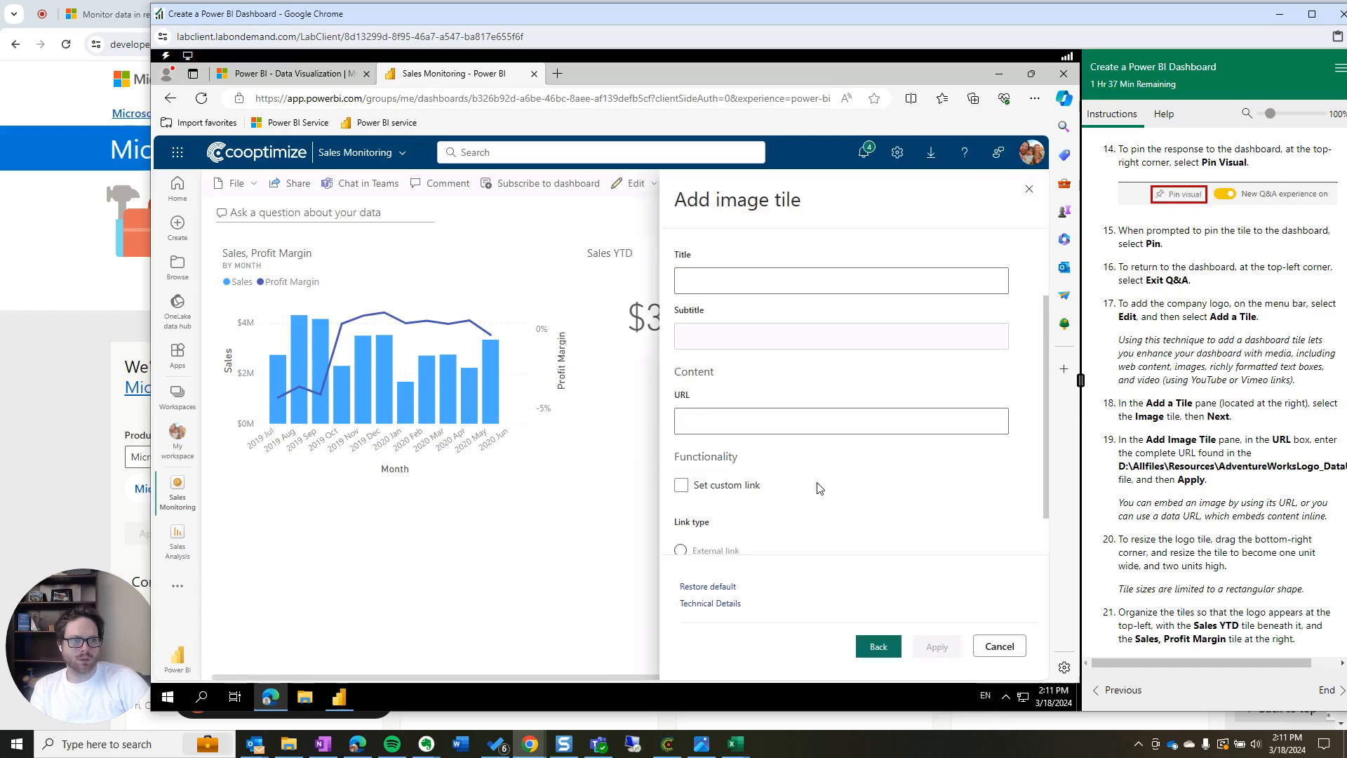
pyautogui.scroll(3, 817, 487)
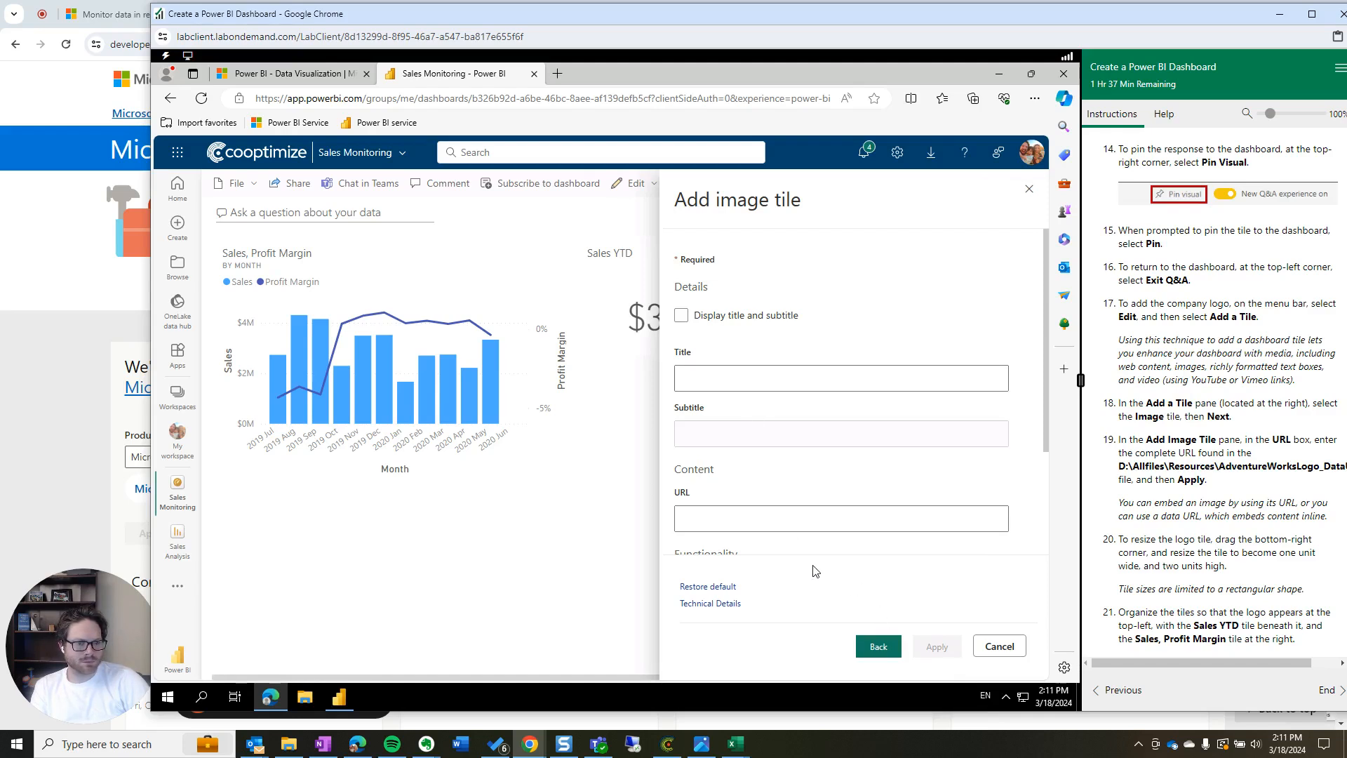
pyautogui.scroll(-5, 797, 495)
pyautogui.scroll(5, 797, 495)
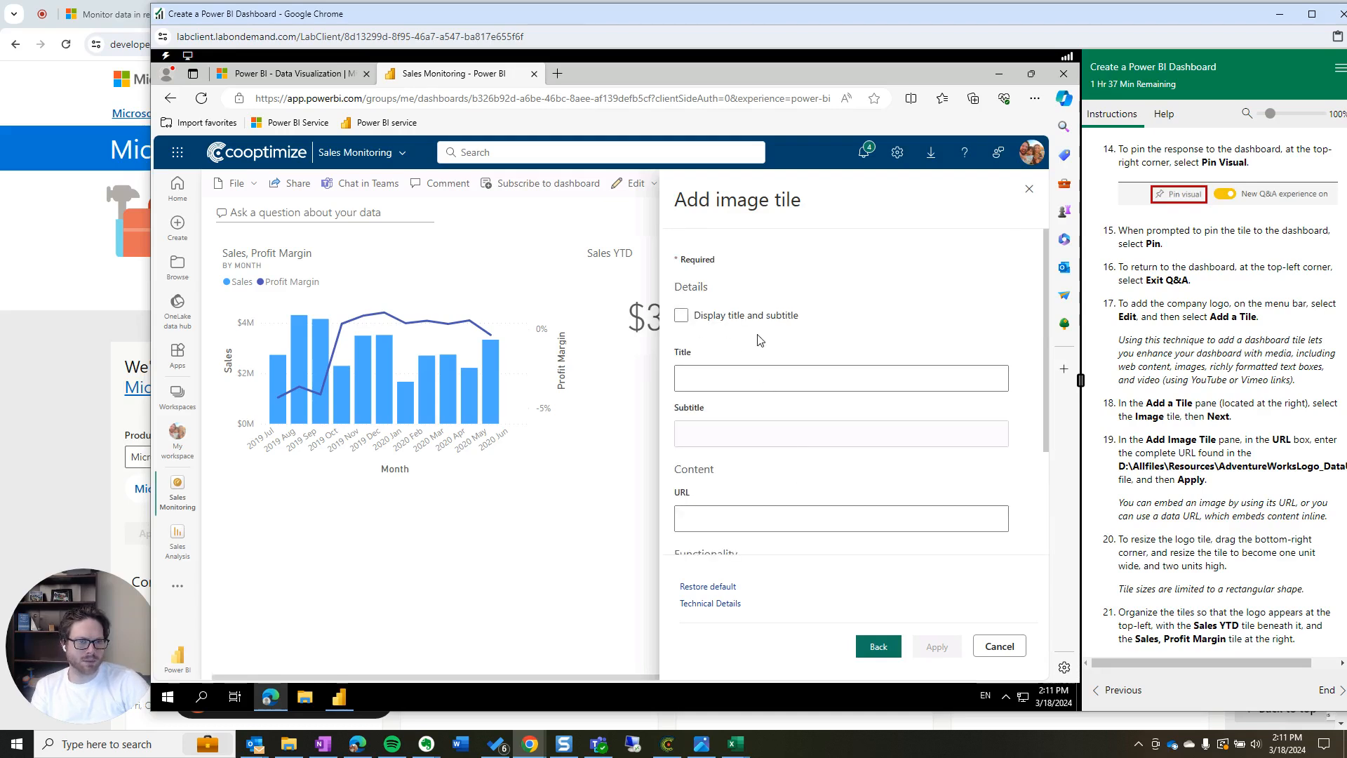
pyautogui.scroll(-2, 795, 493)
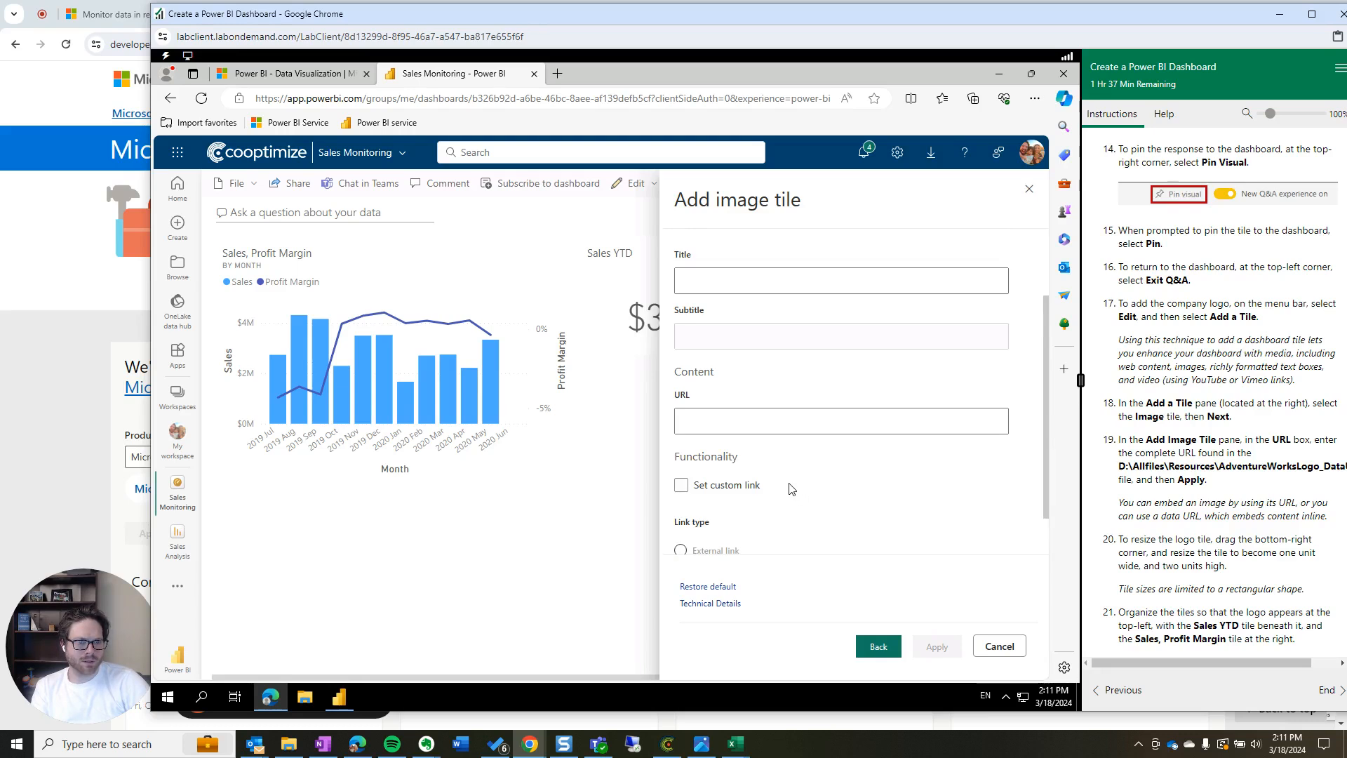
pyautogui.scroll(-1, 793, 489)
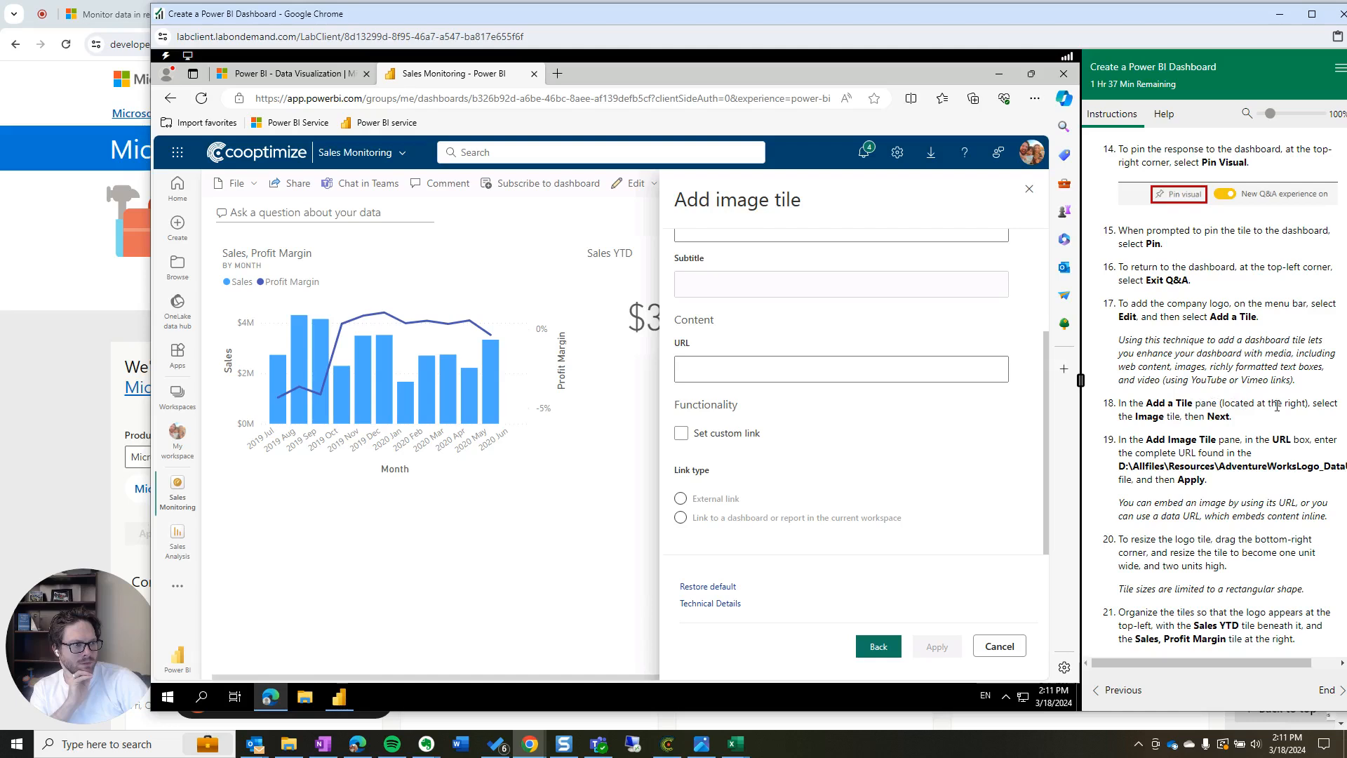
# Go back, reselect Image and continue, then close the unfinished image tile pane
pyautogui.click(883, 646)
pyautogui.click(842, 372)
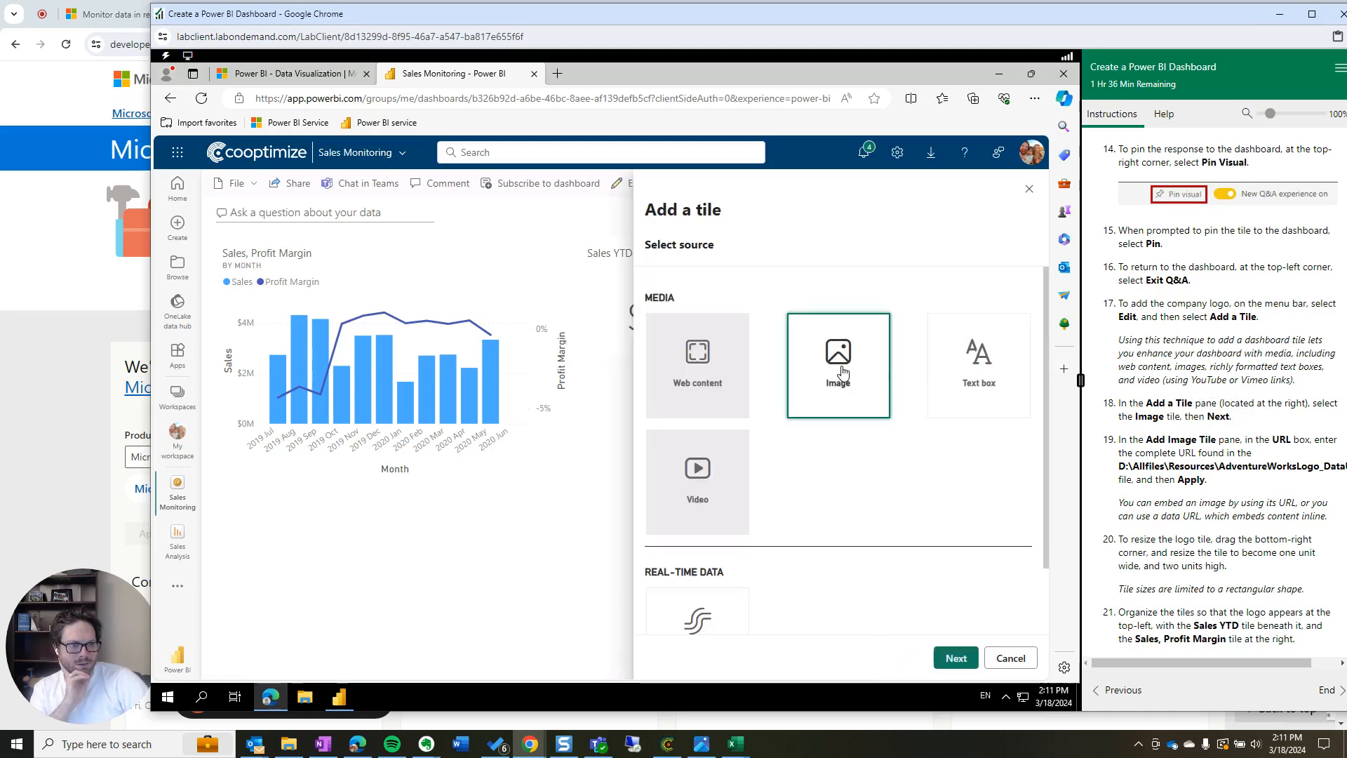
pyautogui.click(955, 657)
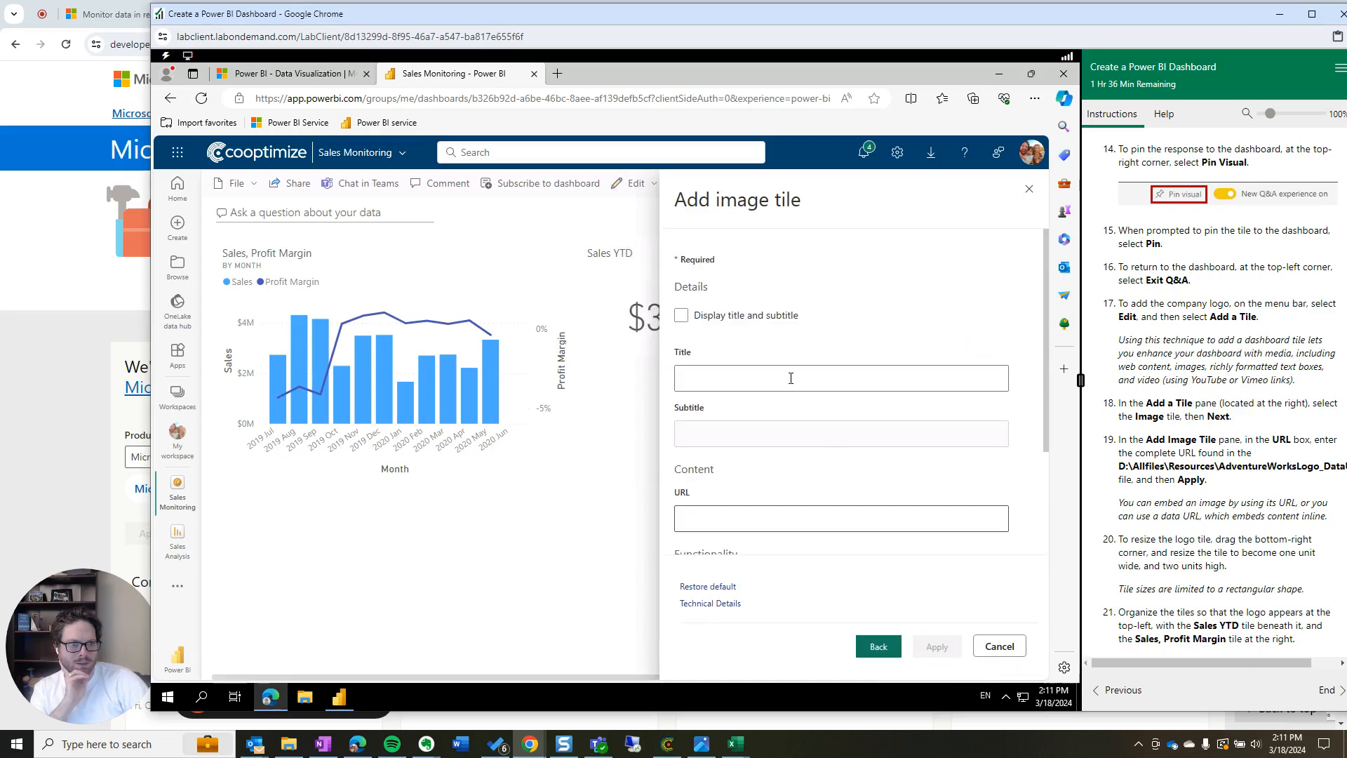
pyautogui.scroll(-2, 753, 451)
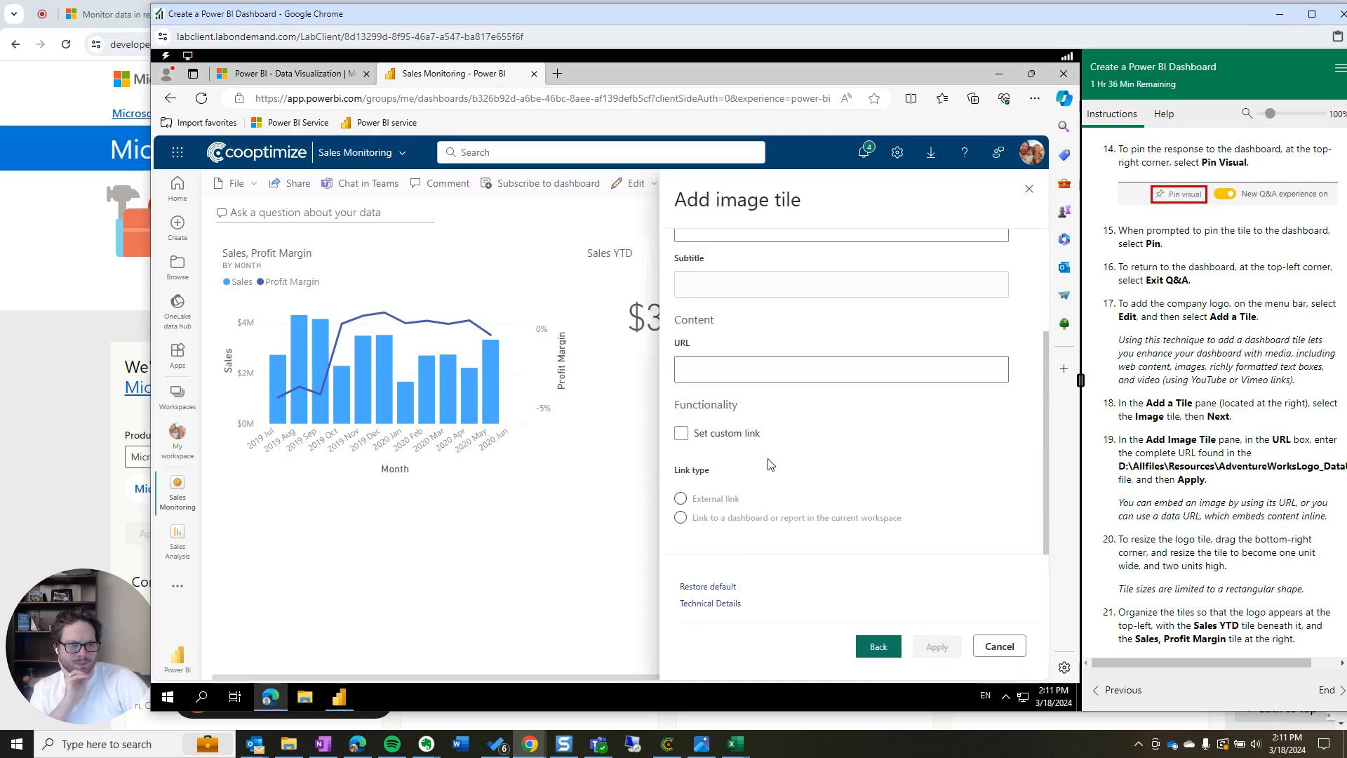
pyautogui.moveTo(1258, 454); pyautogui.dragTo(1116, 442)
pyautogui.click(1152, 466)
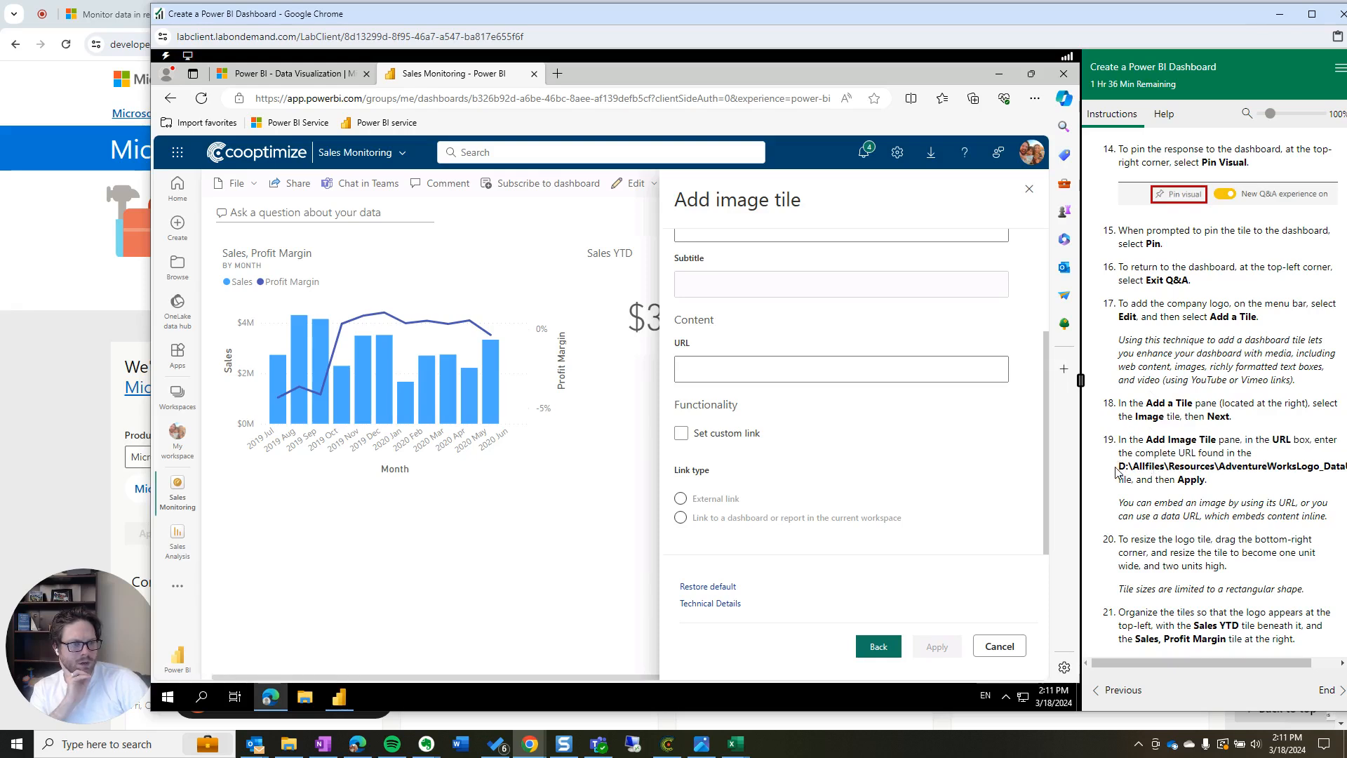
pyautogui.moveTo(1118, 466); pyautogui.dragTo(1344, 467)
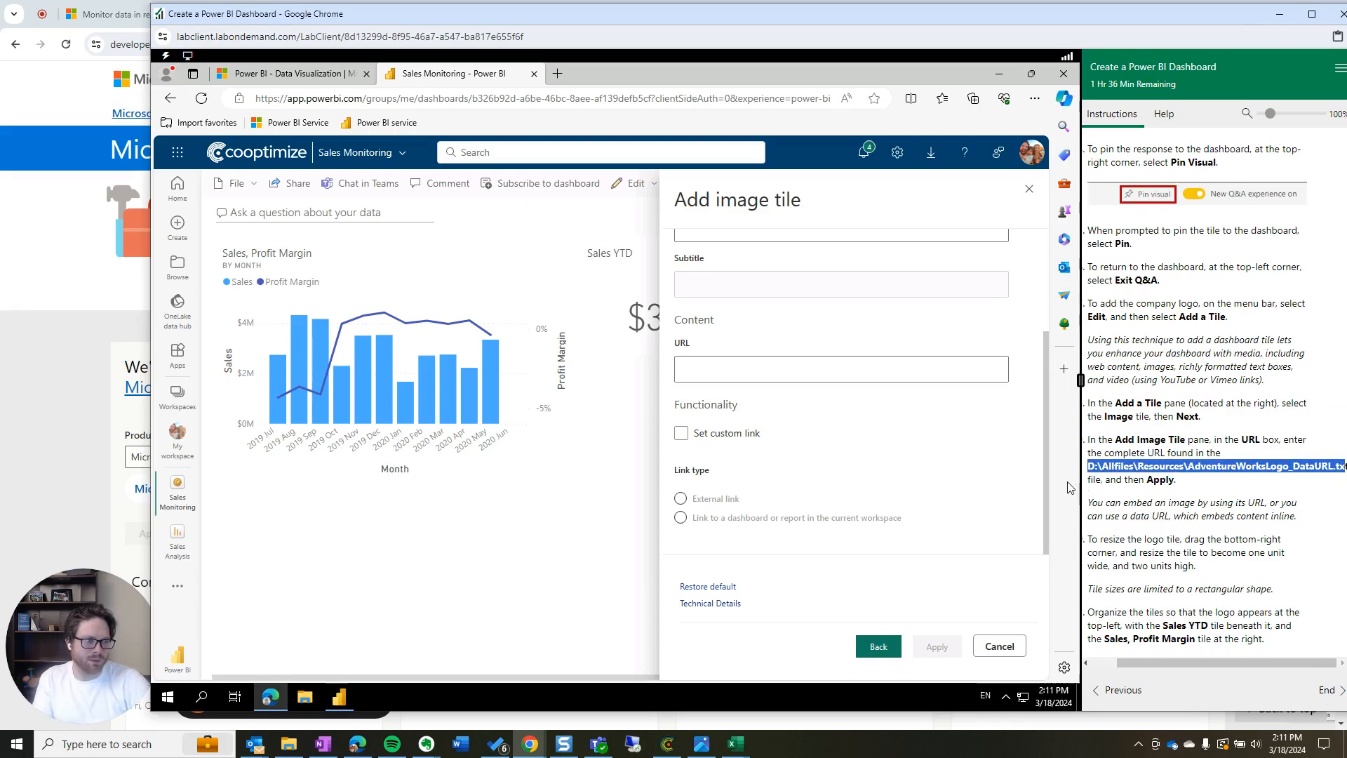
pyautogui.click(413, 632)
pyautogui.click(307, 698)
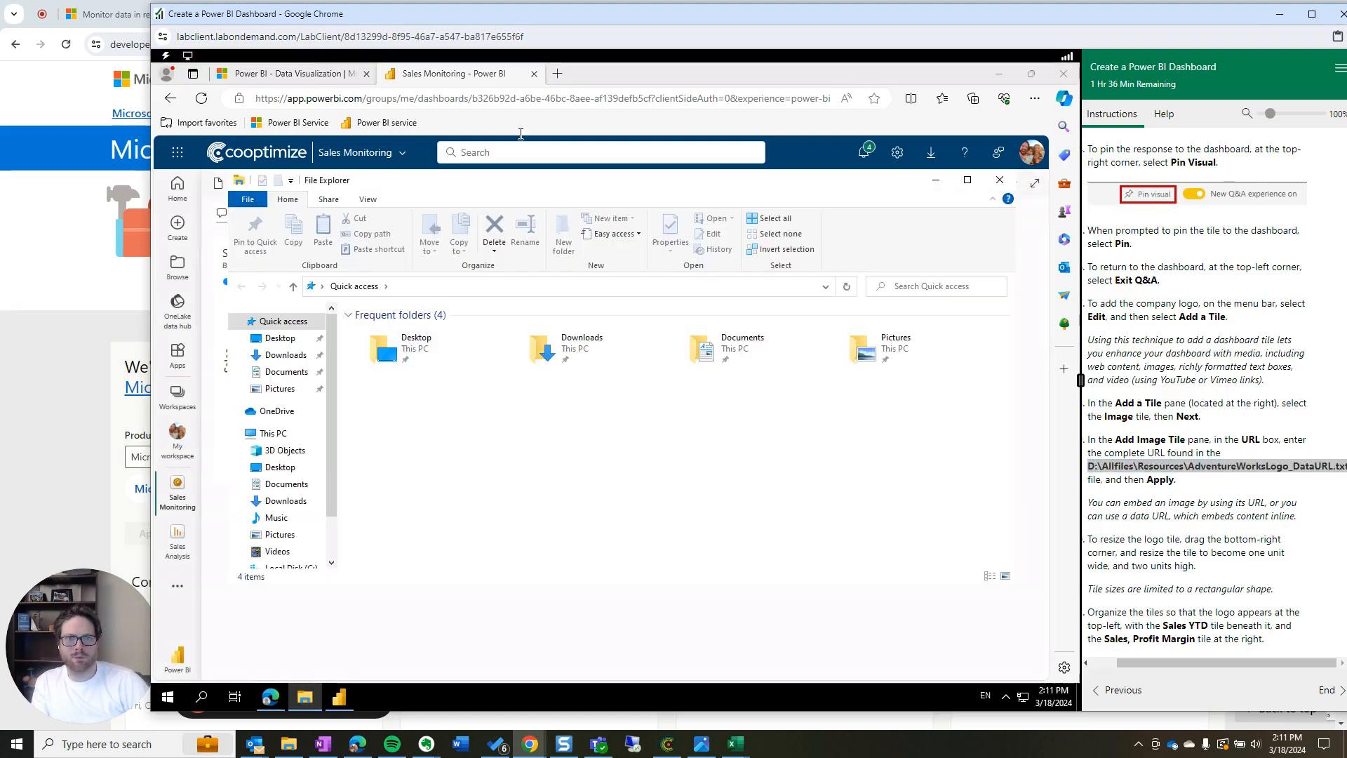
# Open File Explorer and browse to the D:\Allfiles\Resources folder
pyautogui.click(331, 702)
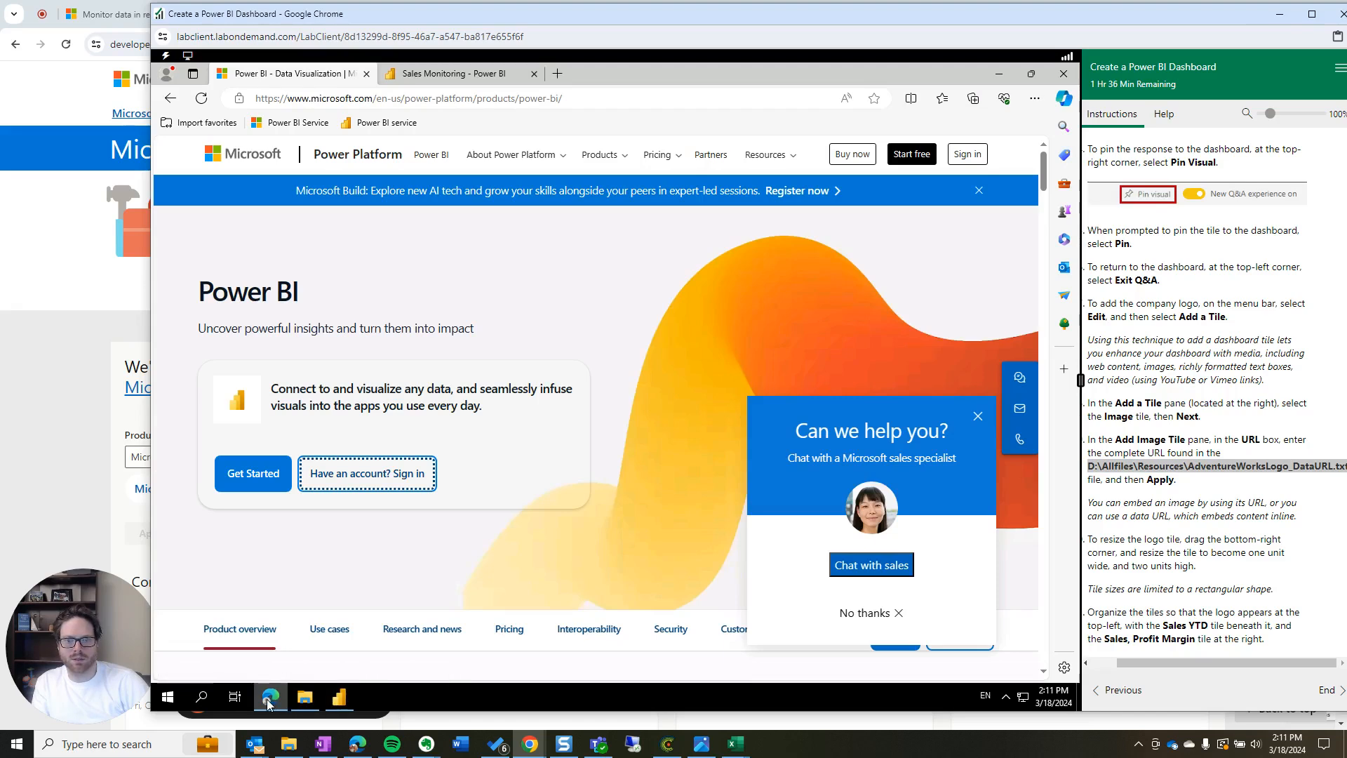
pyautogui.moveTo(268, 704)
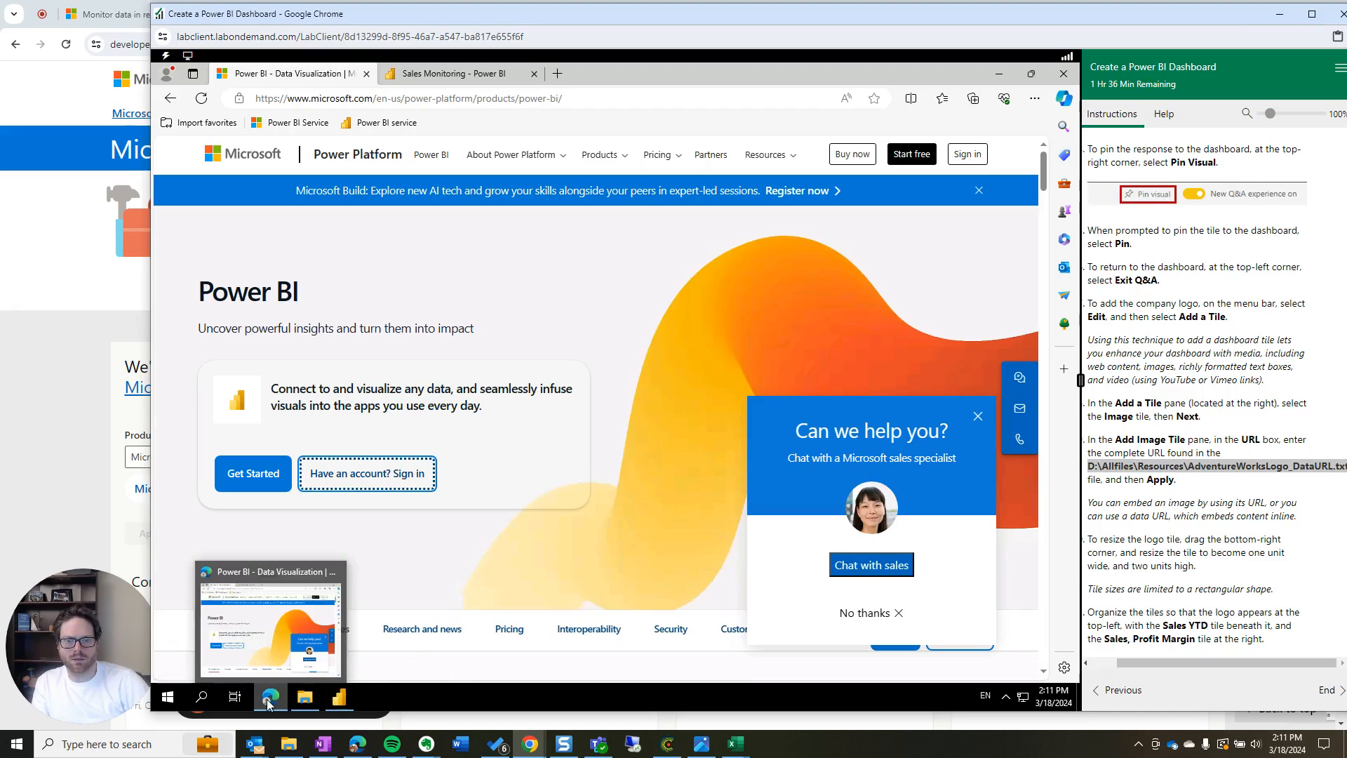
pyautogui.click(169, 696)
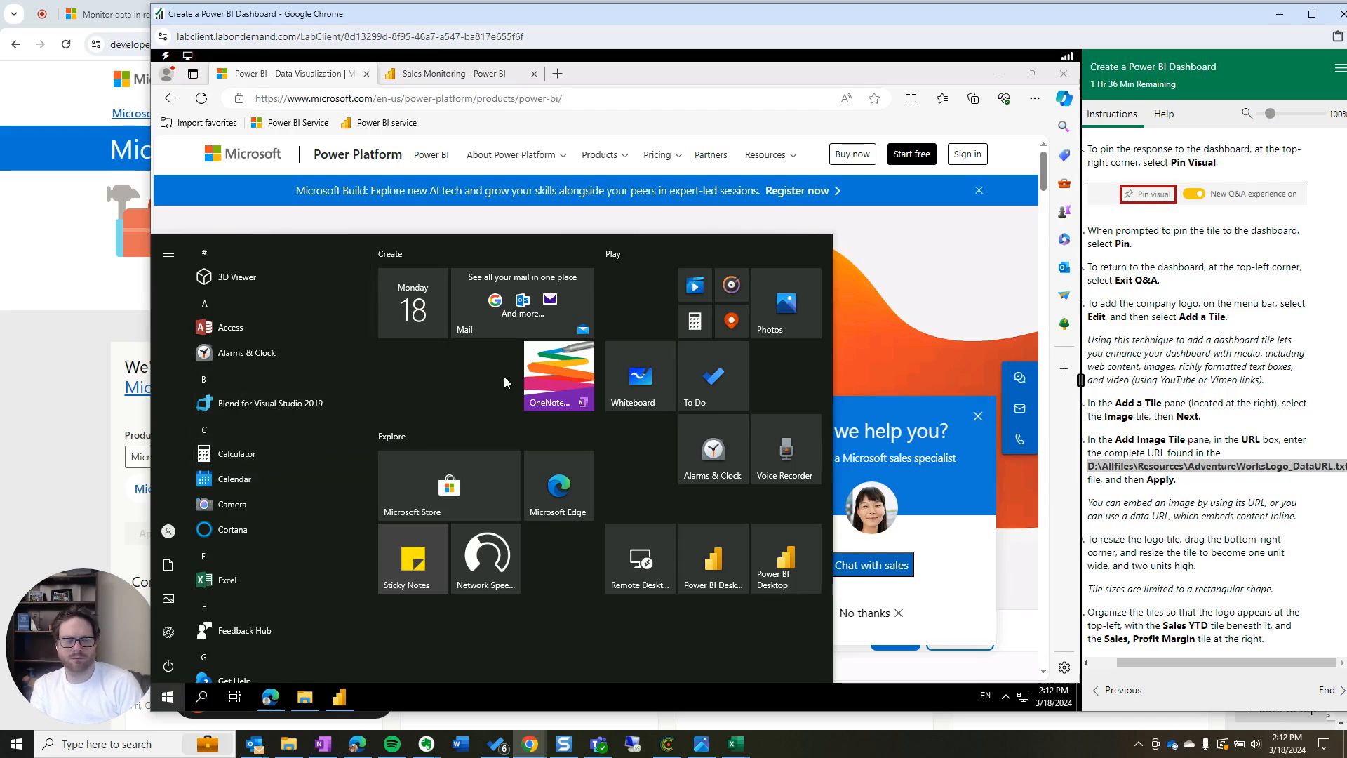
pyautogui.write('folder')
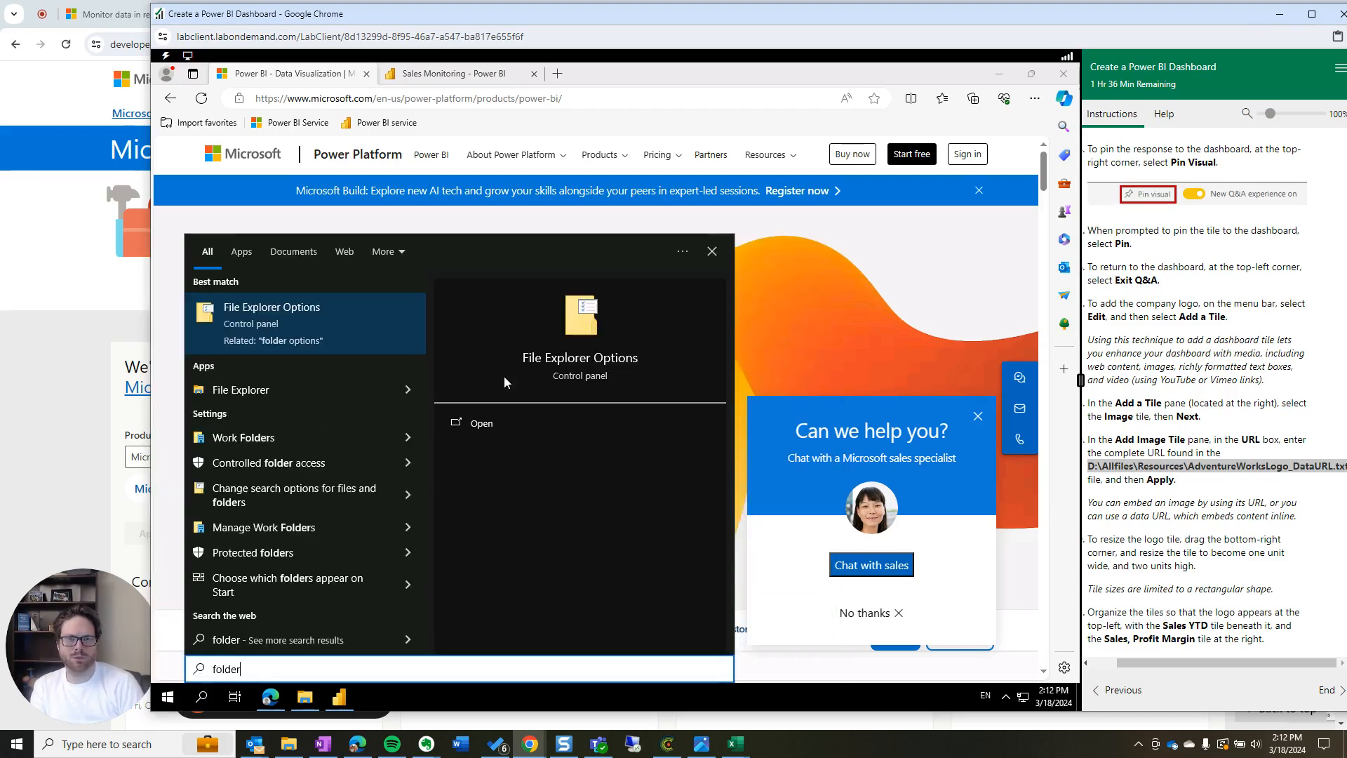
pyautogui.click(313, 391)
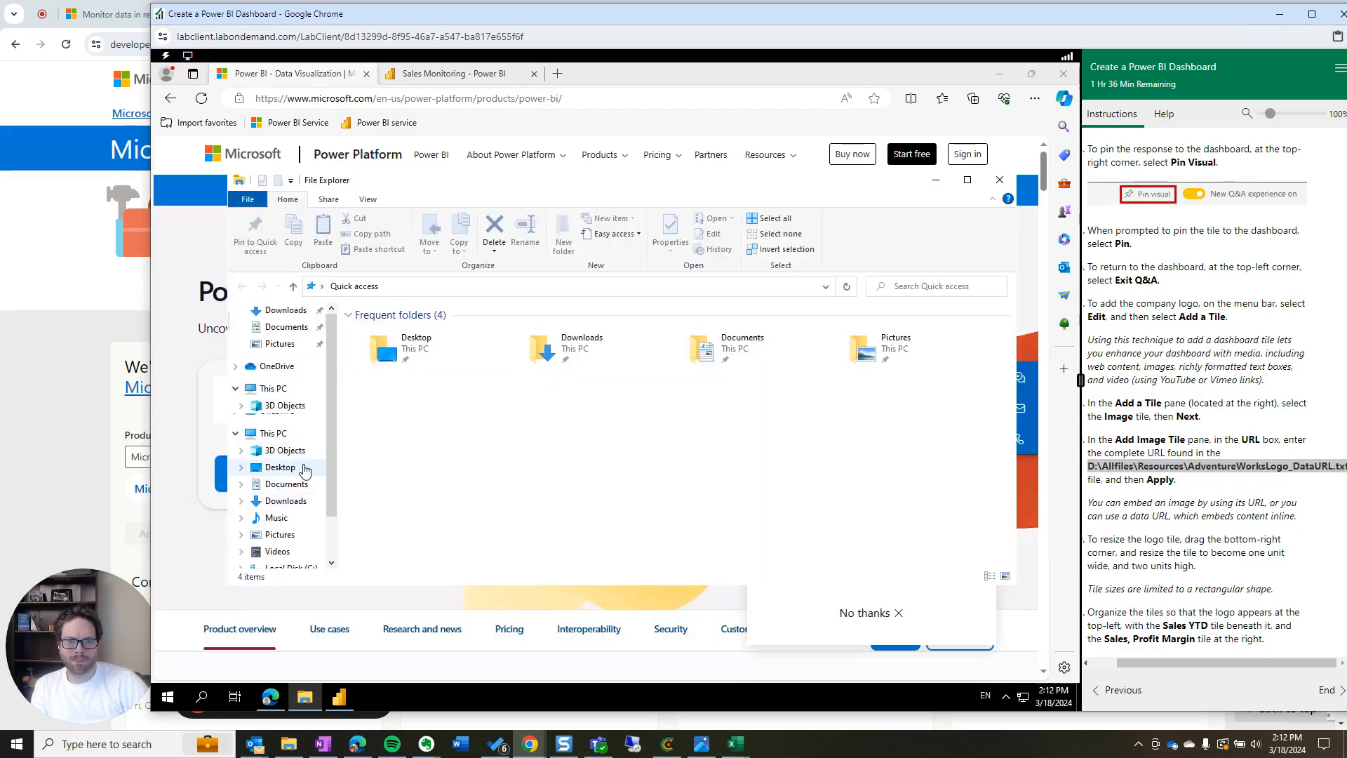
pyautogui.click(287, 521)
pyautogui.scroll(-2, 288, 527)
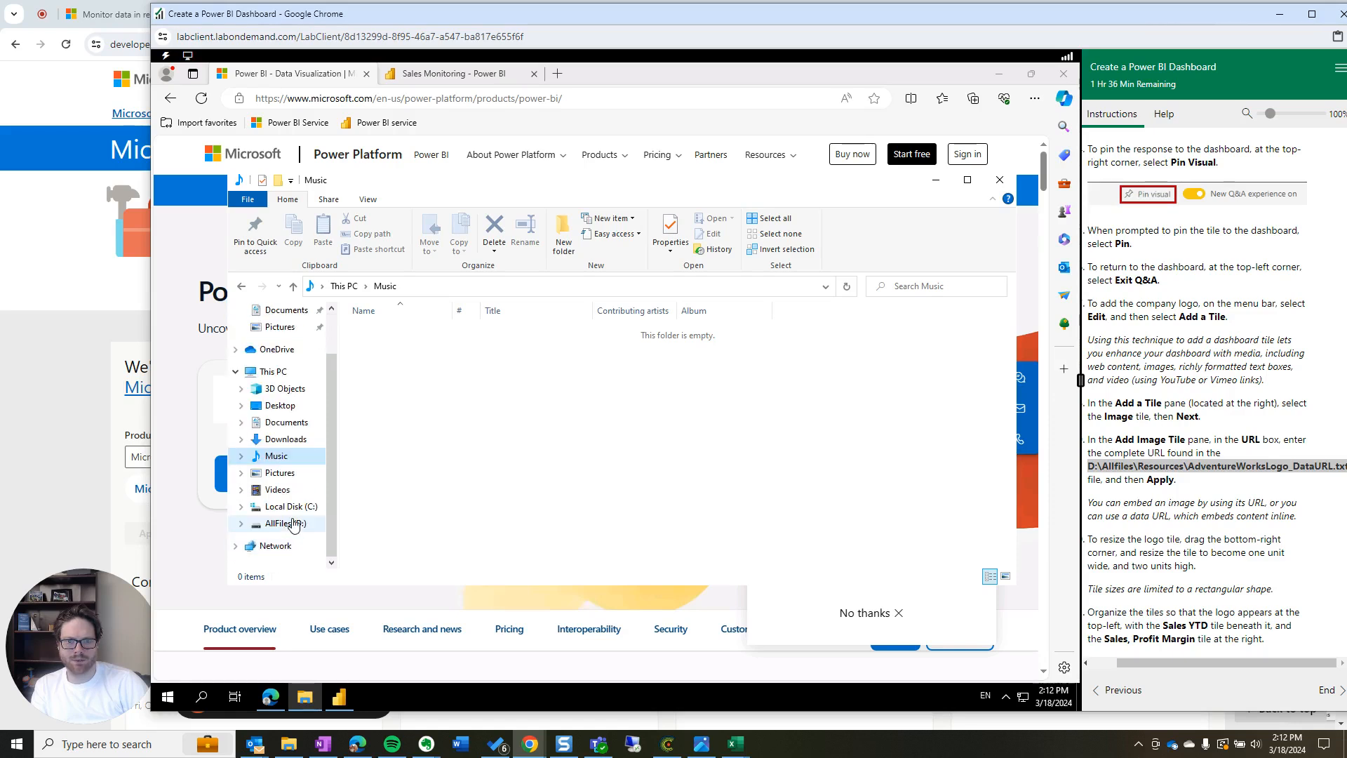
pyautogui.click(293, 523)
pyautogui.doubleClick(383, 331)
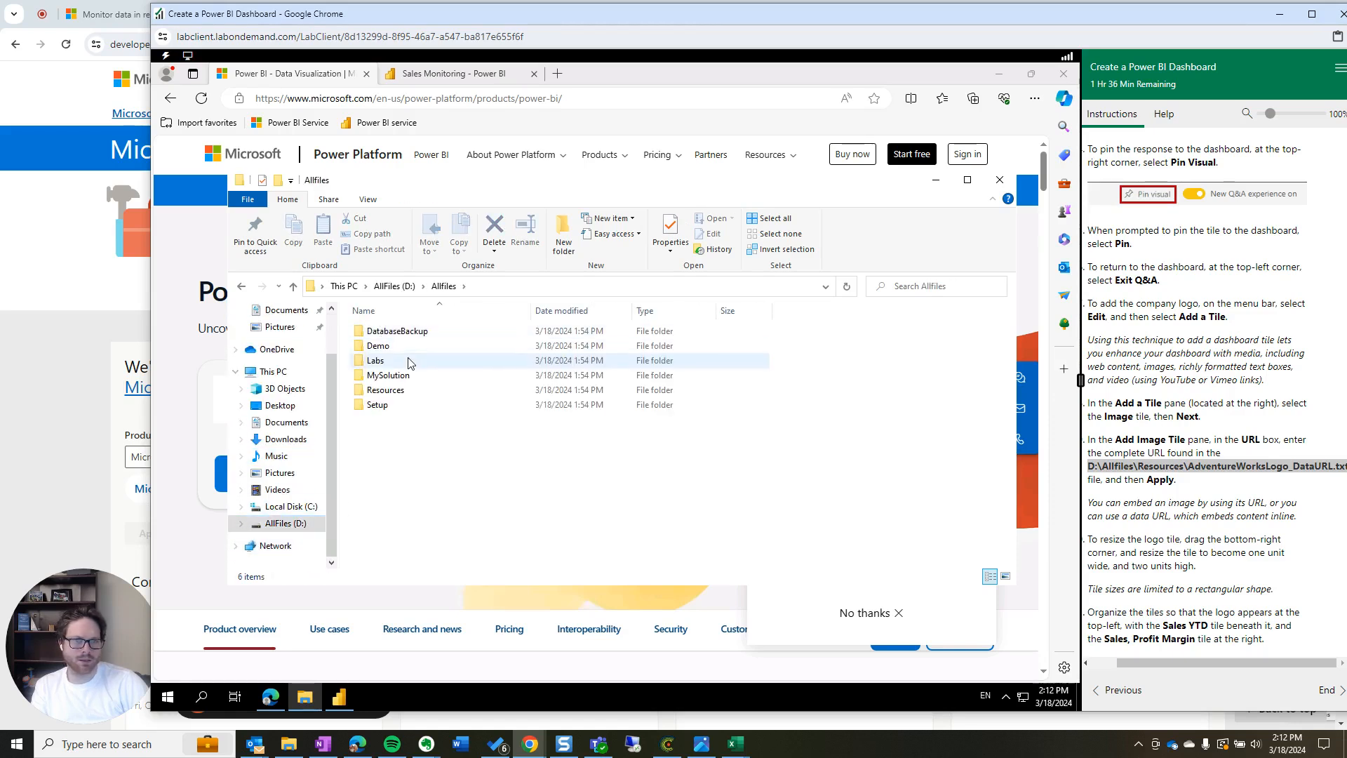
pyautogui.doubleClick(386, 391)
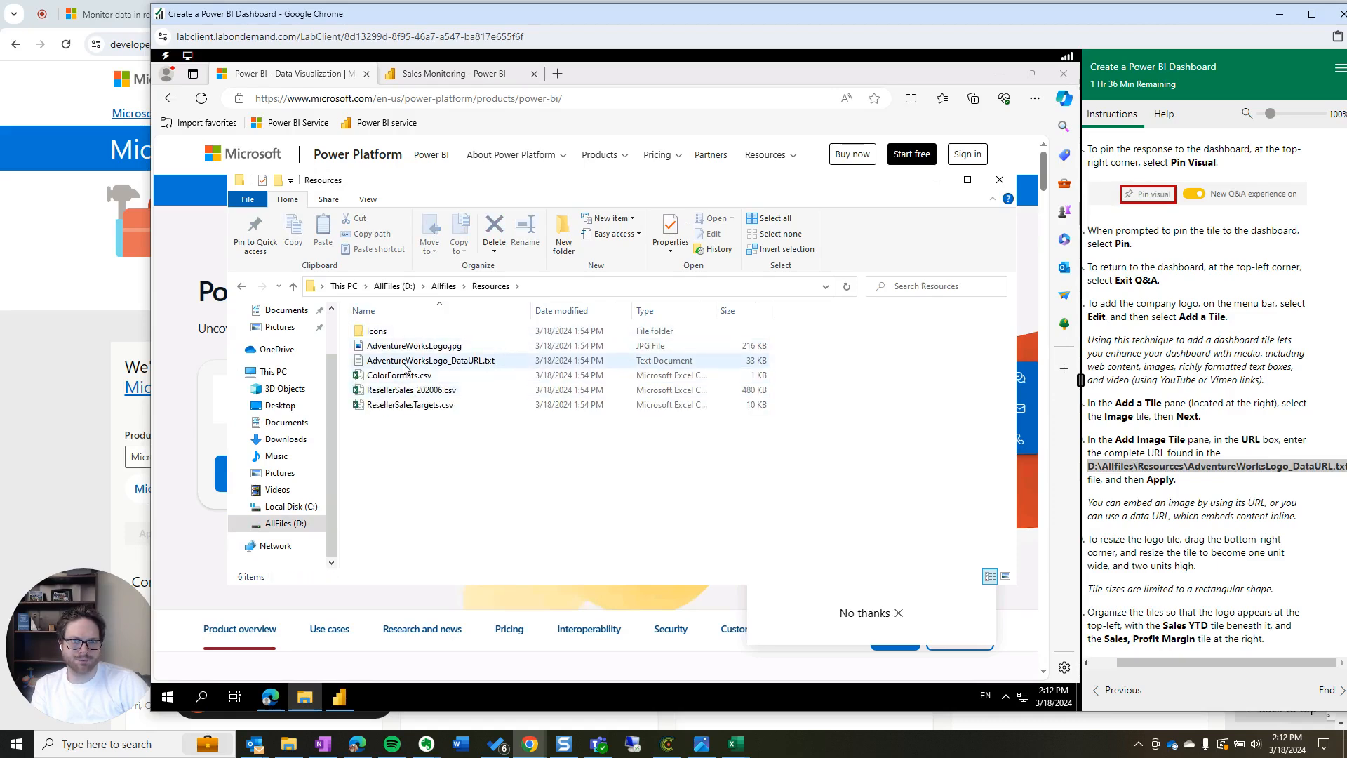
# Open AdventureWorksLogo_DataURL.txt in Notepad and copy its entire data URL
pyautogui.doubleClick(404, 362)
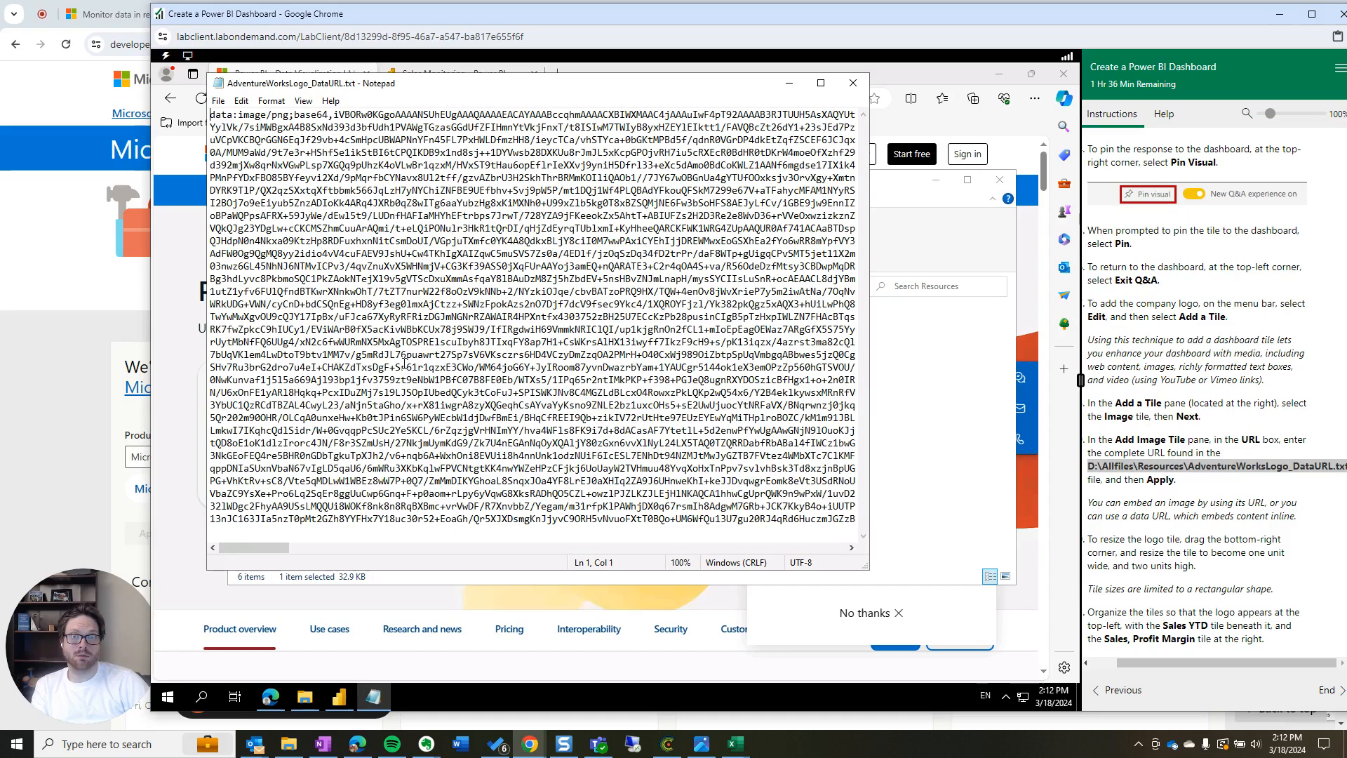
pyautogui.hotkey('ctrl', 'a')
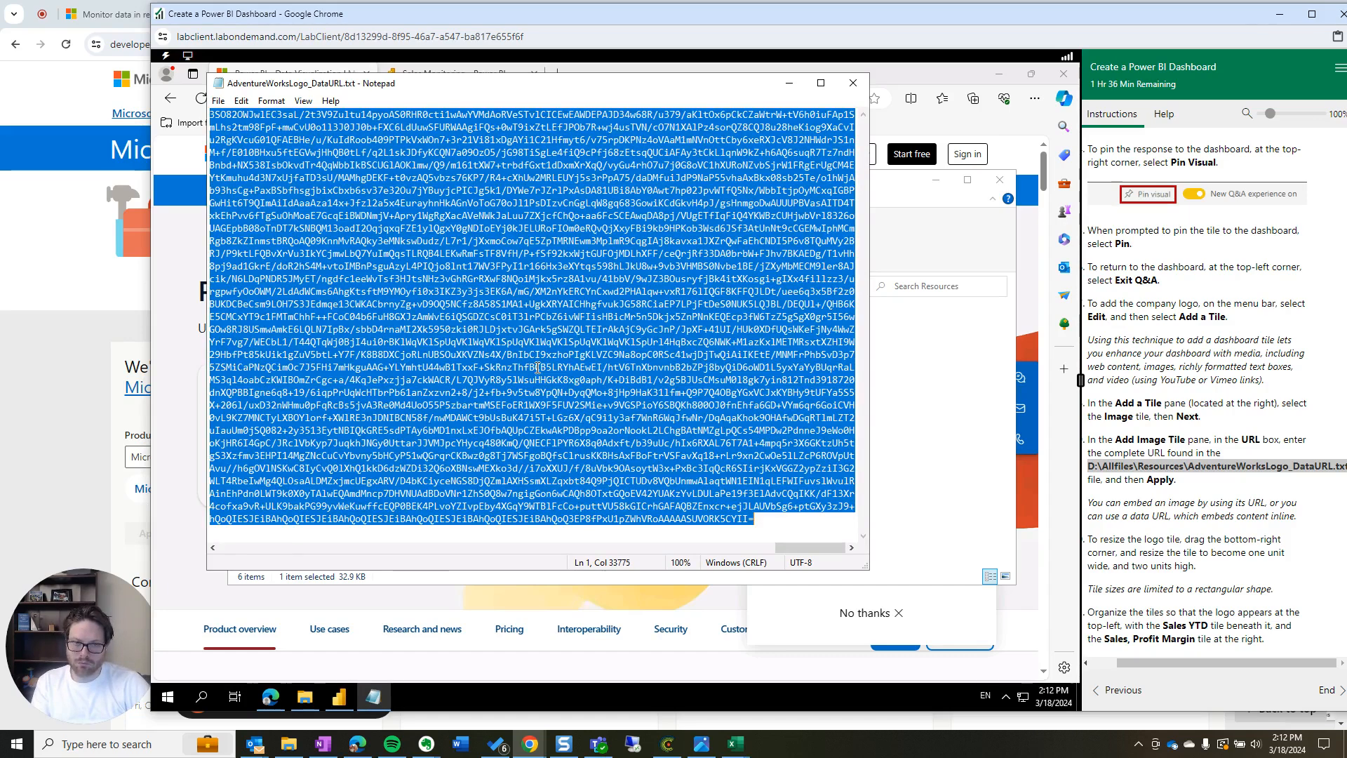
pyautogui.click(185, 519)
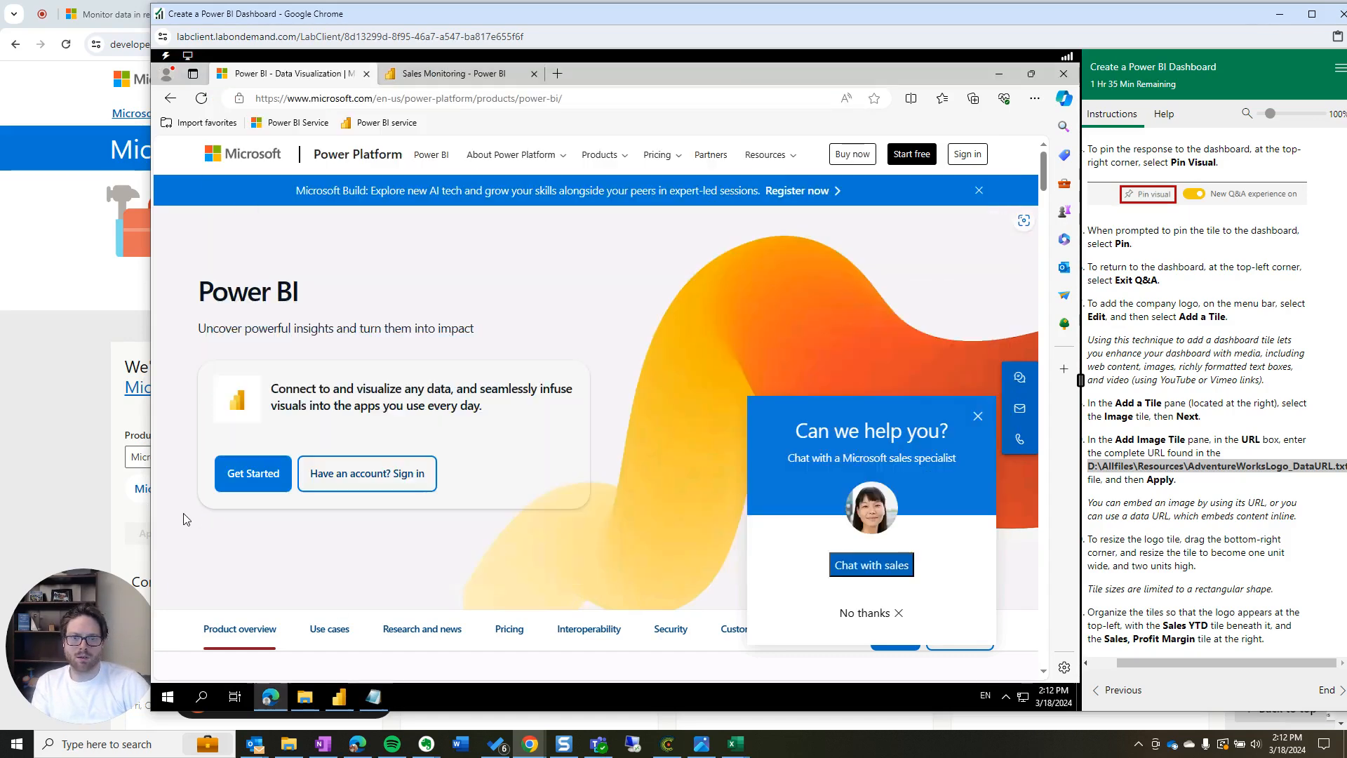
# Add an Image tile to Sales Monitoring using the pasted logo data URL as its URL
pyautogui.click(459, 74)
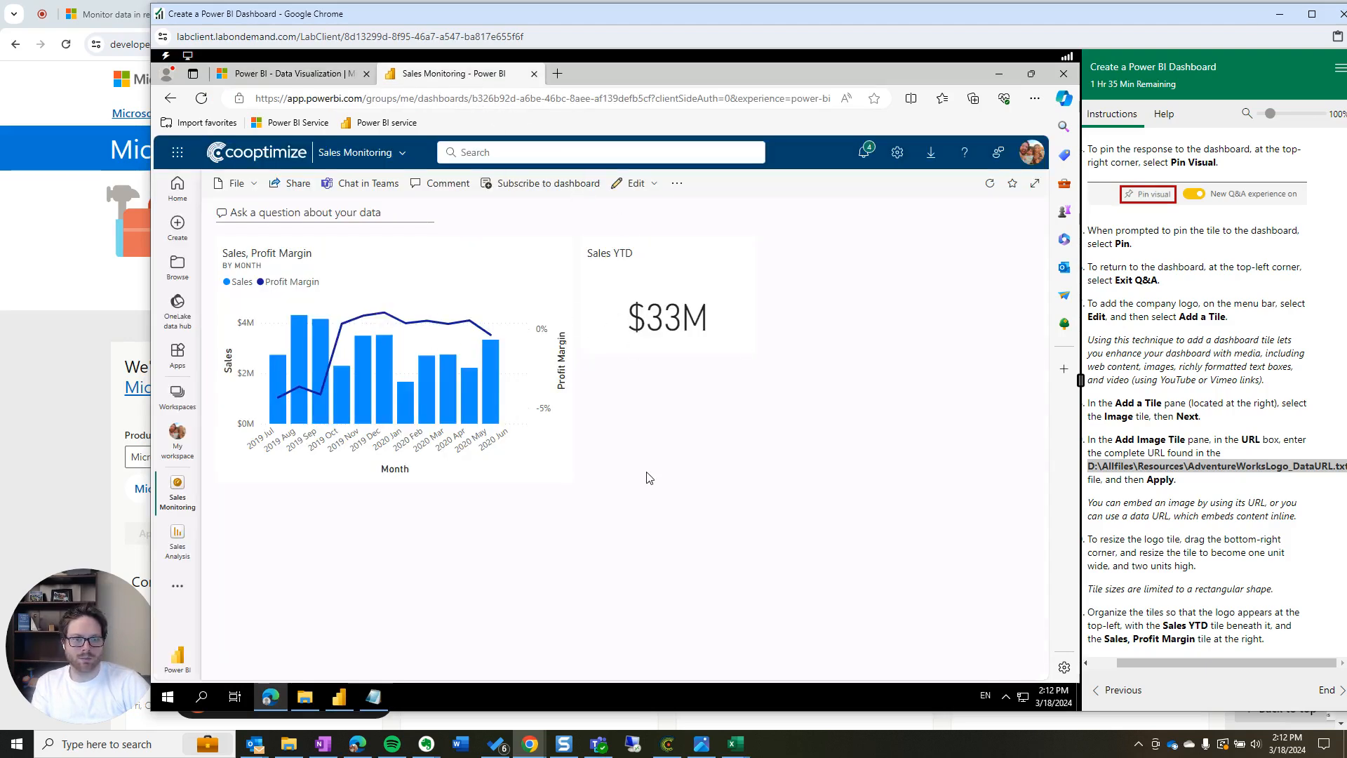
pyautogui.click(633, 183)
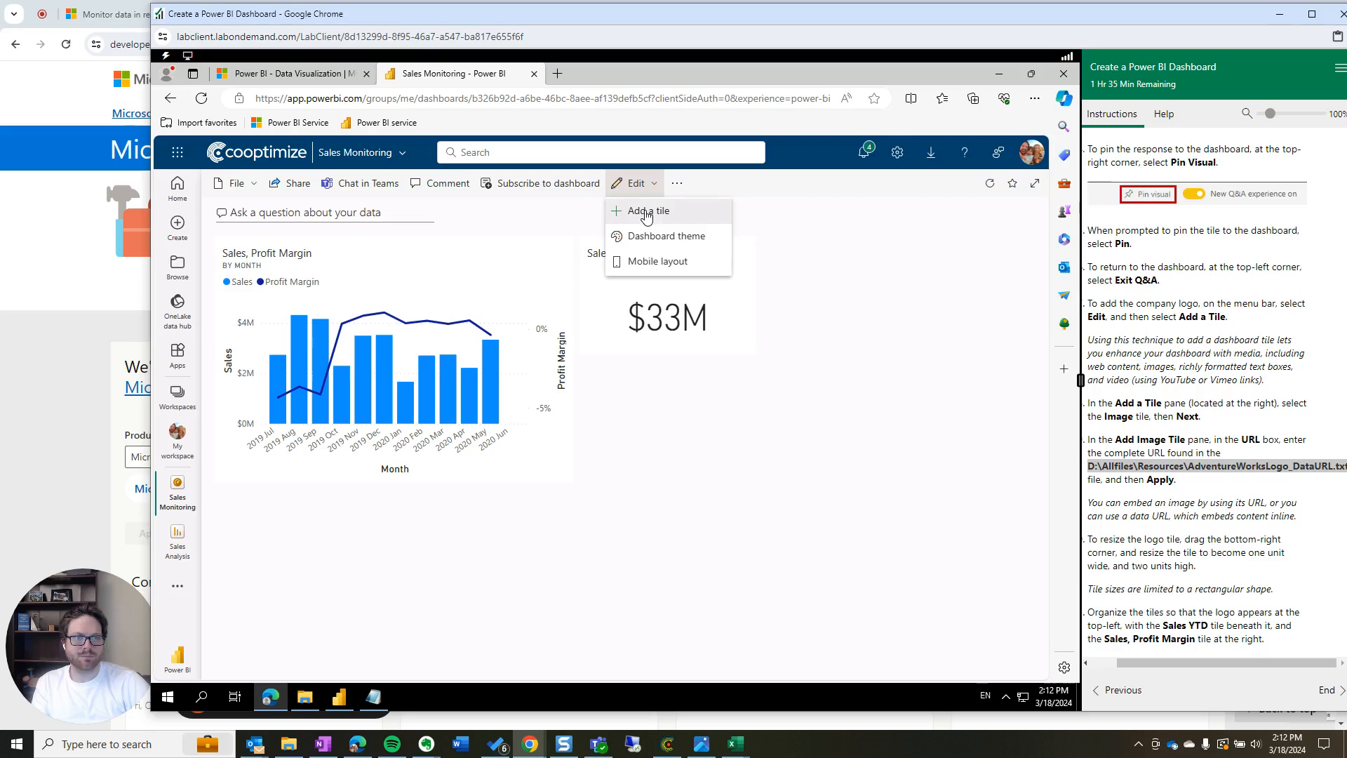
pyautogui.click(646, 212)
pyautogui.click(835, 362)
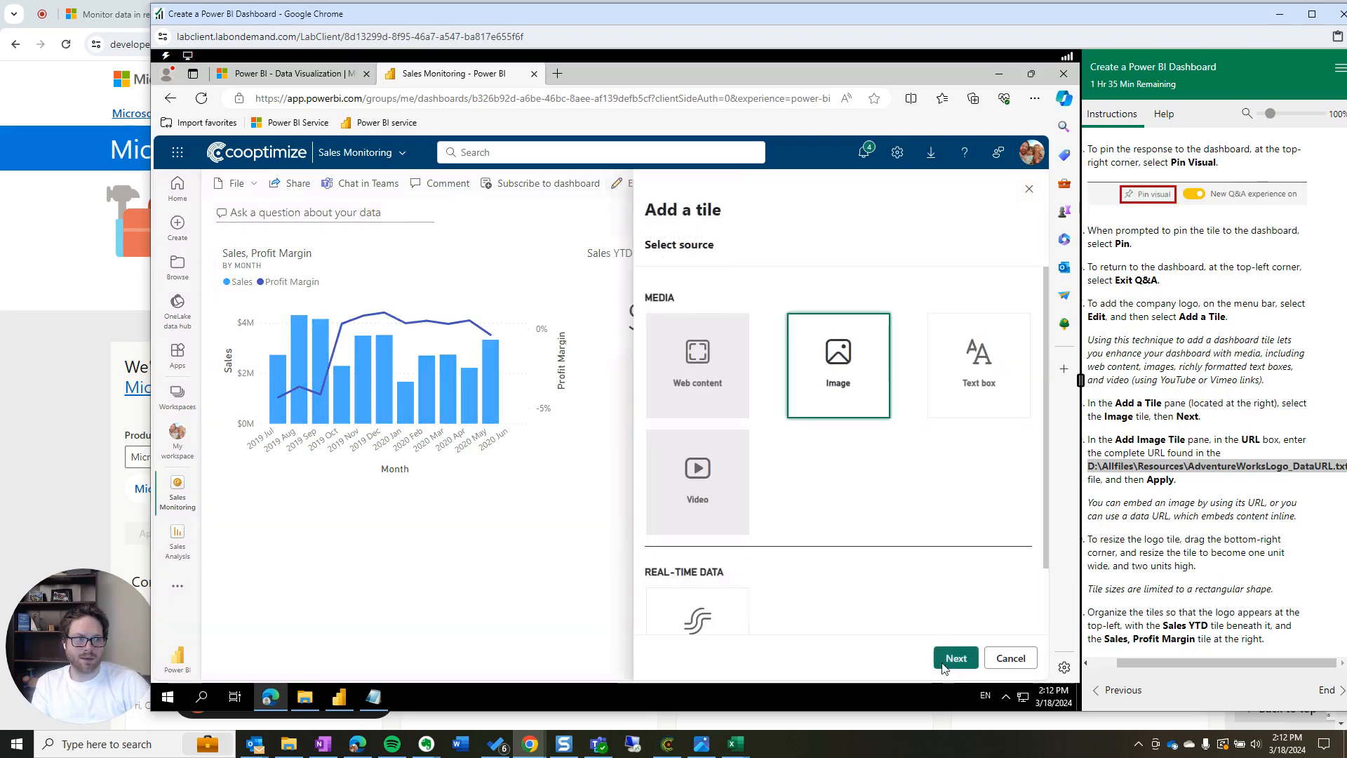
pyautogui.click(956, 658)
pyautogui.click(758, 519)
pyautogui.hotkey('ctrl', 'v')
pyautogui.click(936, 646)
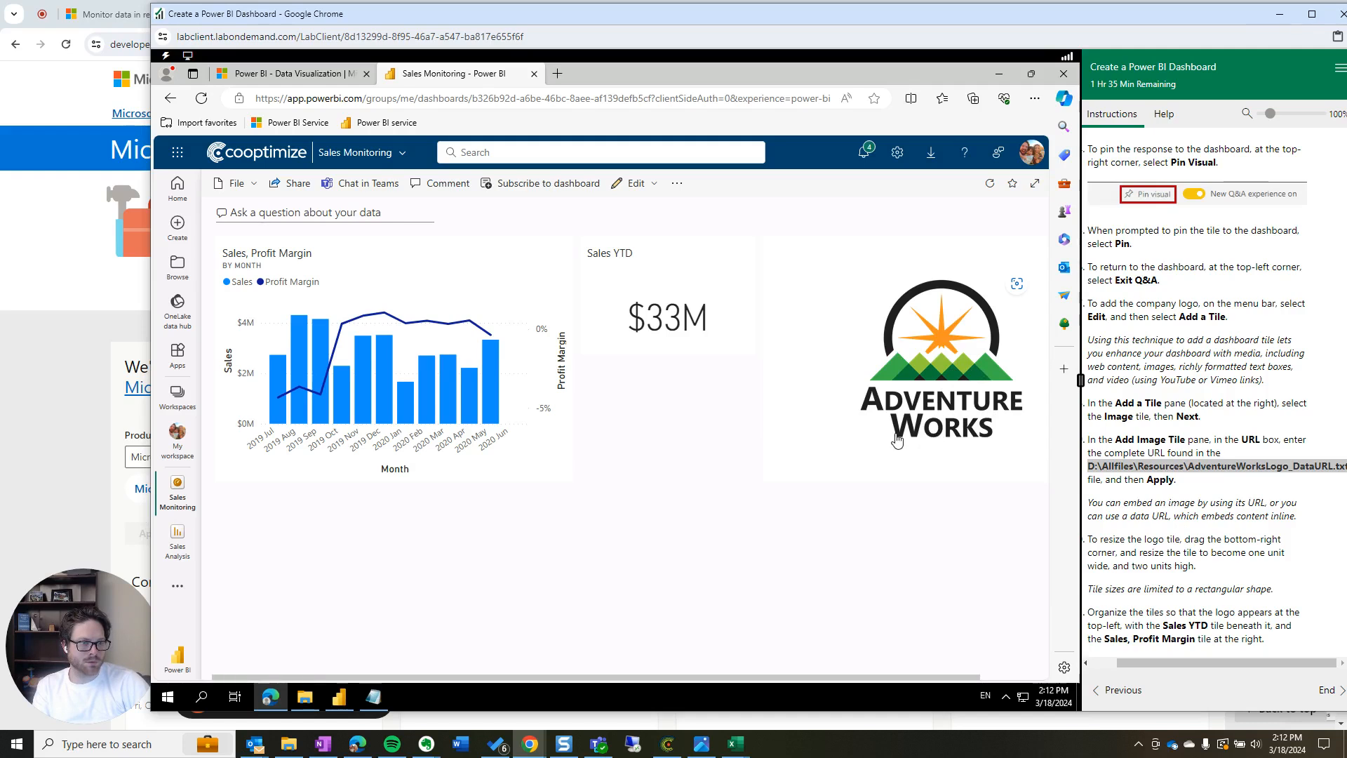
# Move the logo tile top-left, make it wider and shorter, and place the chart and Sales YTD below
pyautogui.moveTo(870, 679); pyautogui.dragTo(940, 674)
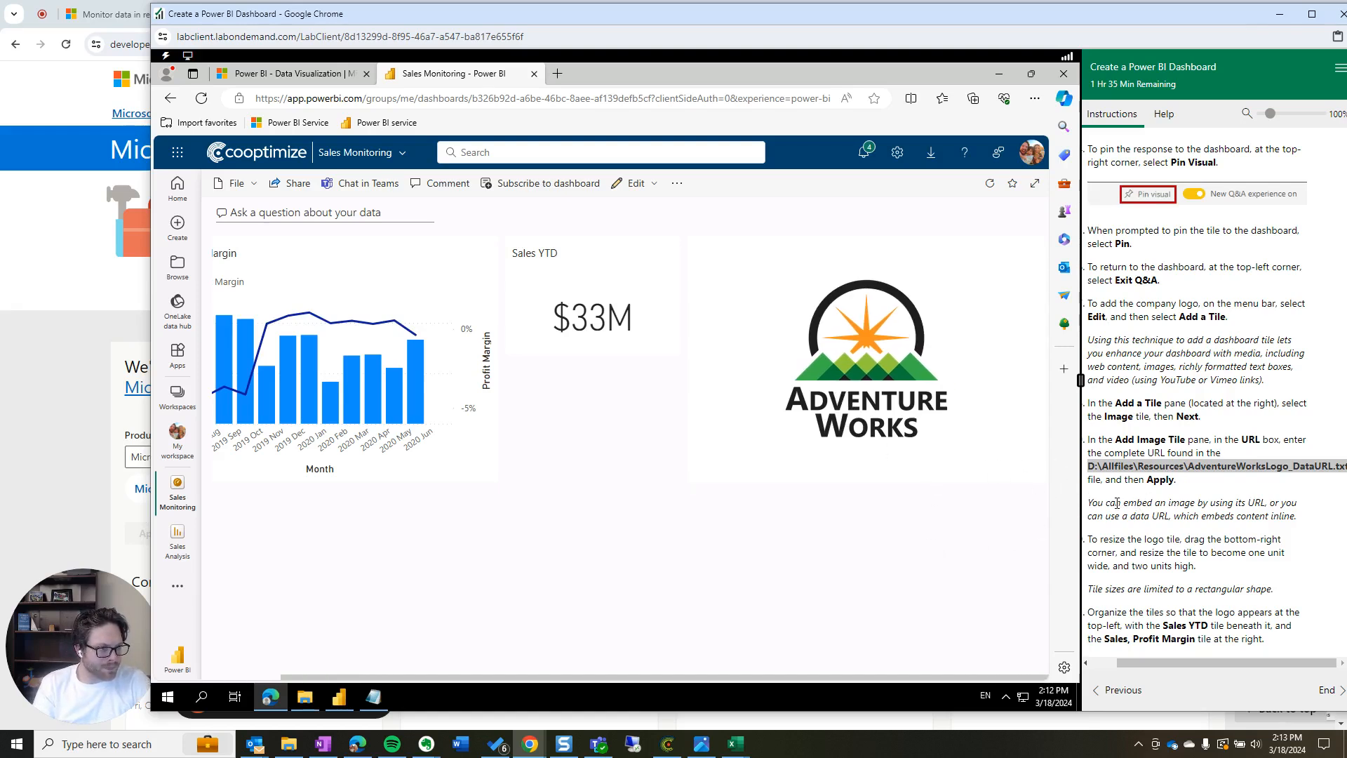
pyautogui.moveTo(861, 366); pyautogui.dragTo(374, 319)
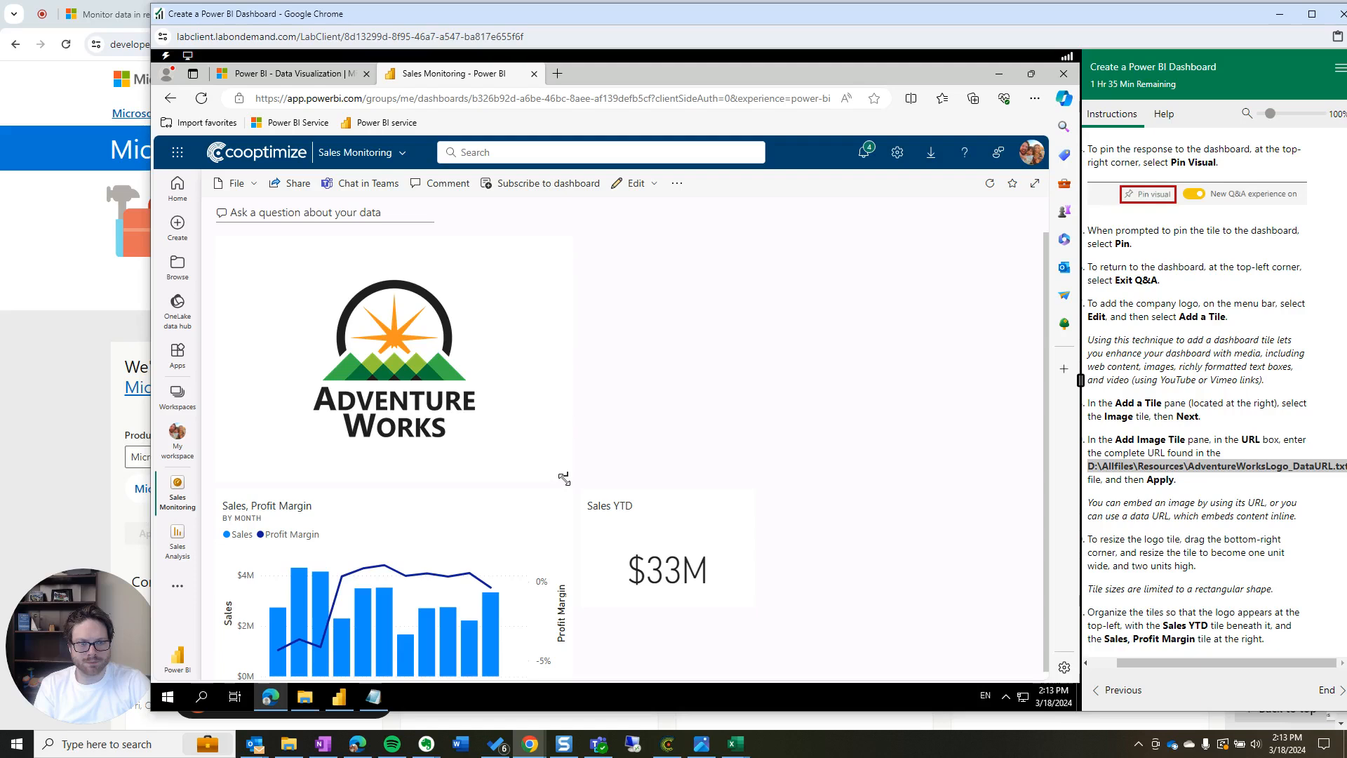
pyautogui.moveTo(631, 484); pyautogui.dragTo(985, 350)
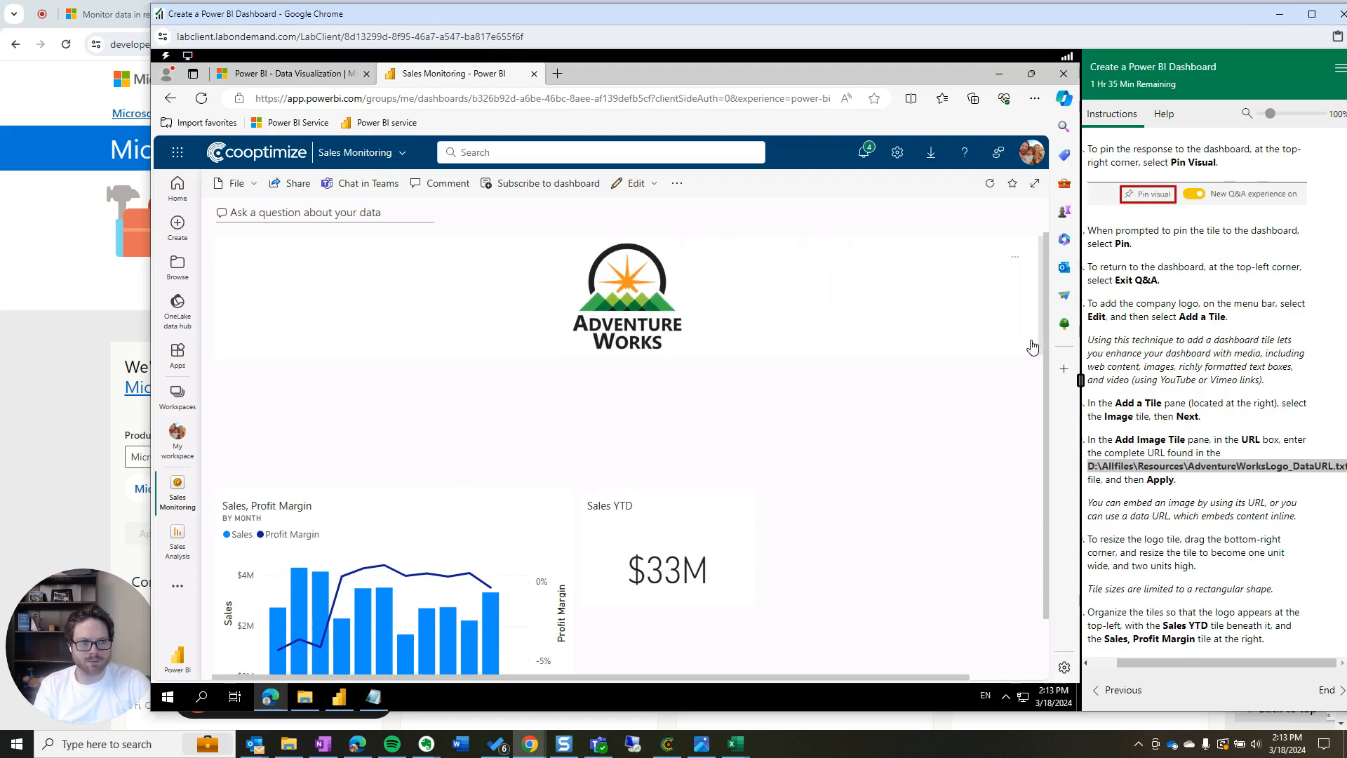
pyautogui.moveTo(474, 591); pyautogui.dragTo(403, 458)
pyautogui.moveTo(638, 558); pyautogui.dragTo(636, 428)
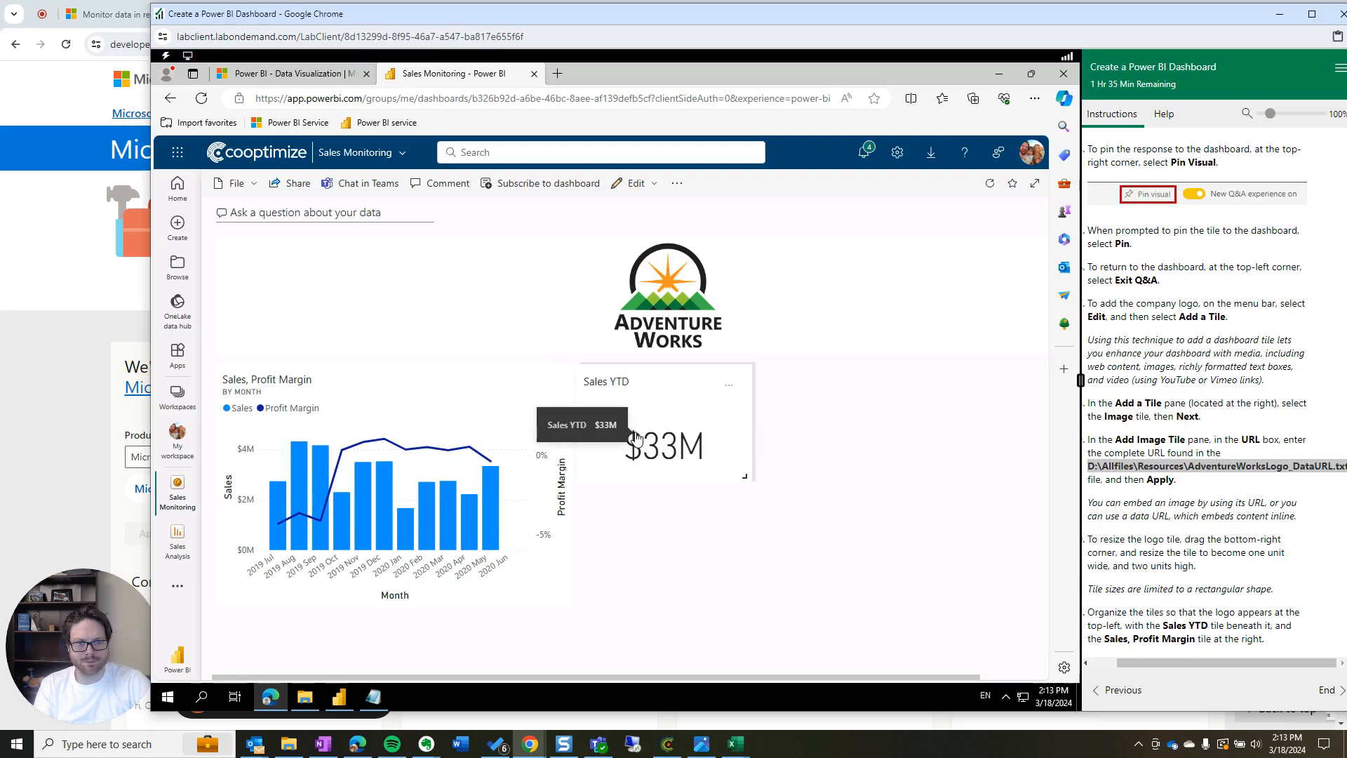
# Open and exit the Sales YTD tile's Q&A answer, then enlarge the tile to about double size
pyautogui.click(697, 460)
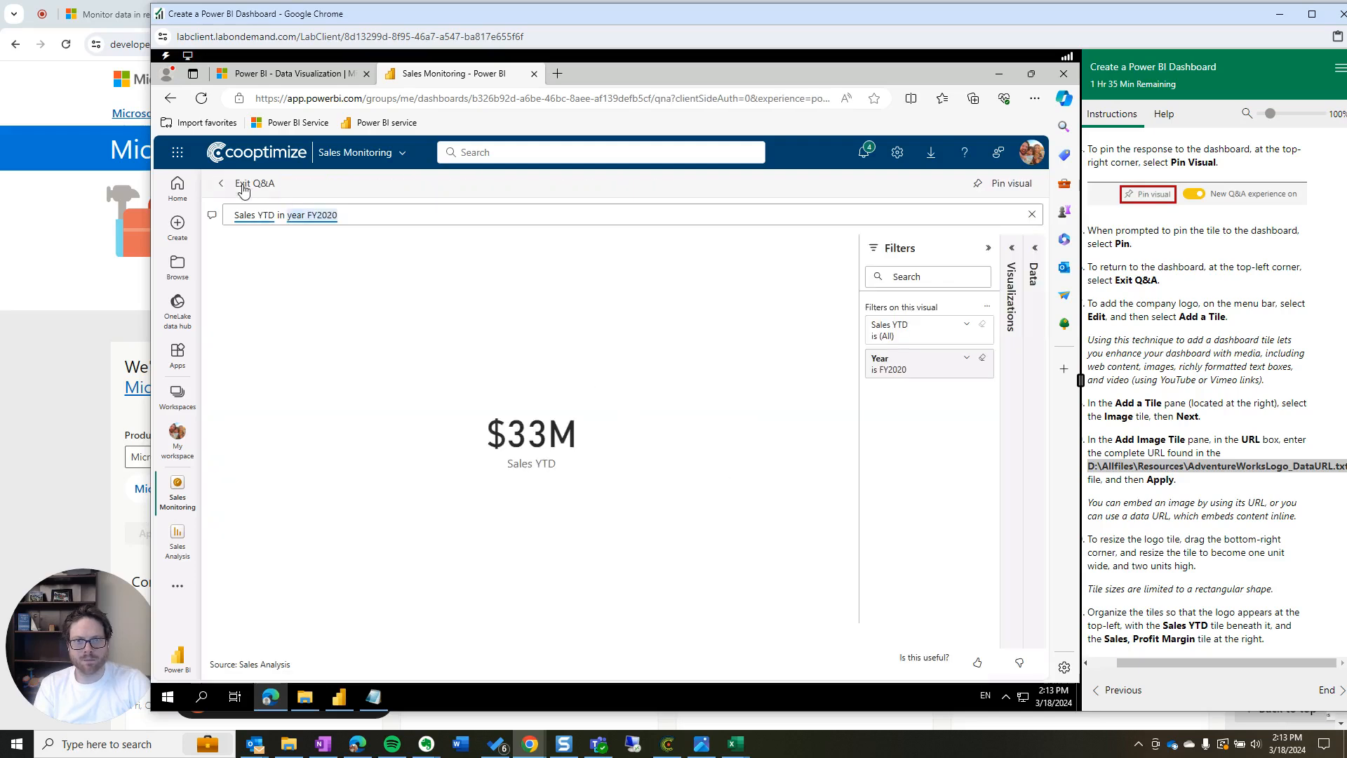
pyautogui.click(250, 183)
pyautogui.click(692, 464)
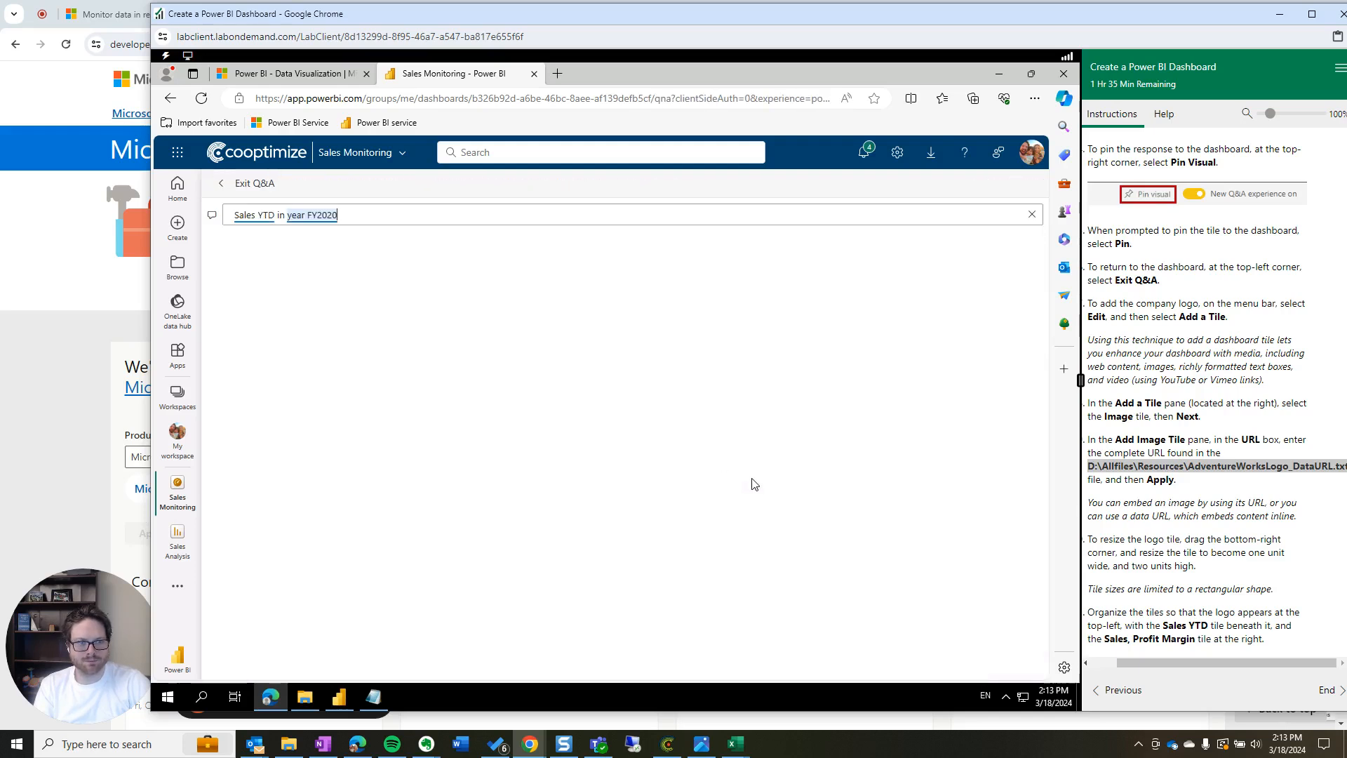
pyautogui.click(218, 188)
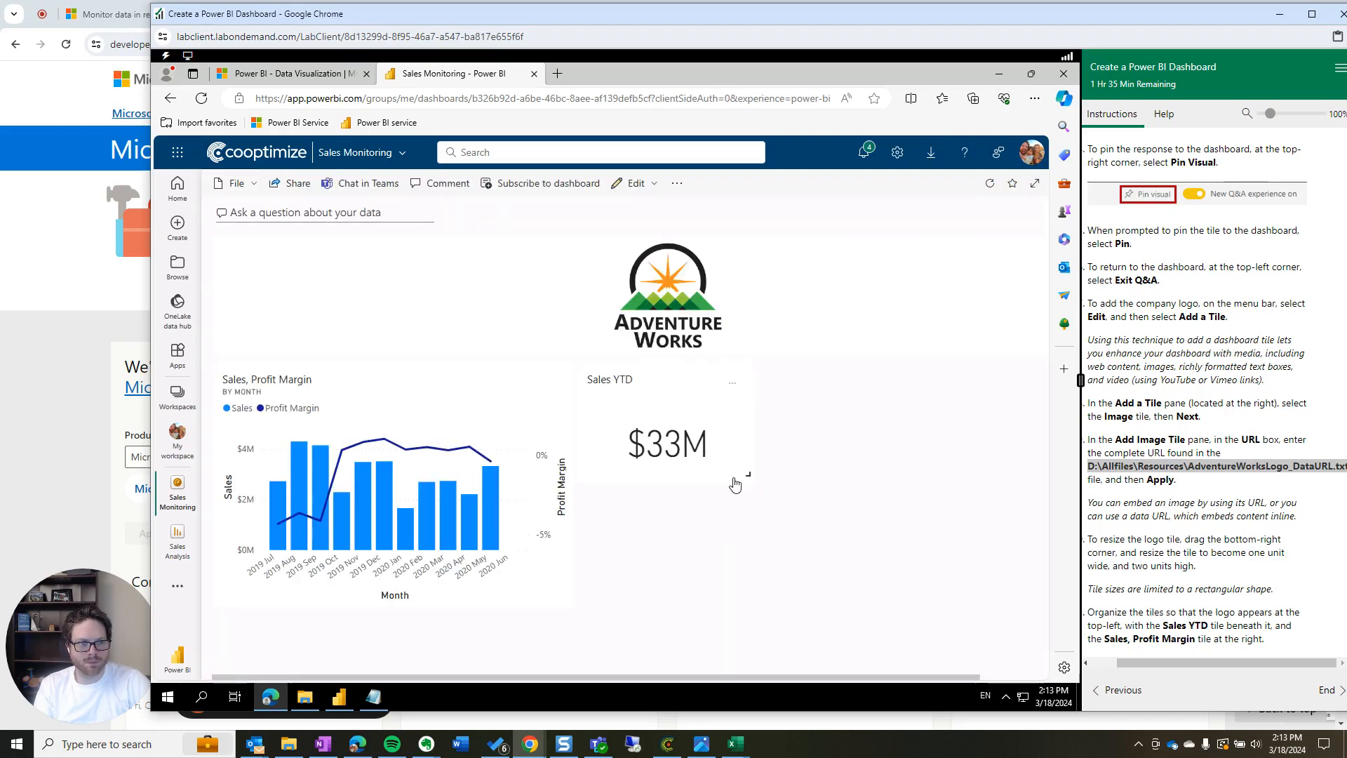
pyautogui.moveTo(751, 476); pyautogui.dragTo(736, 514)
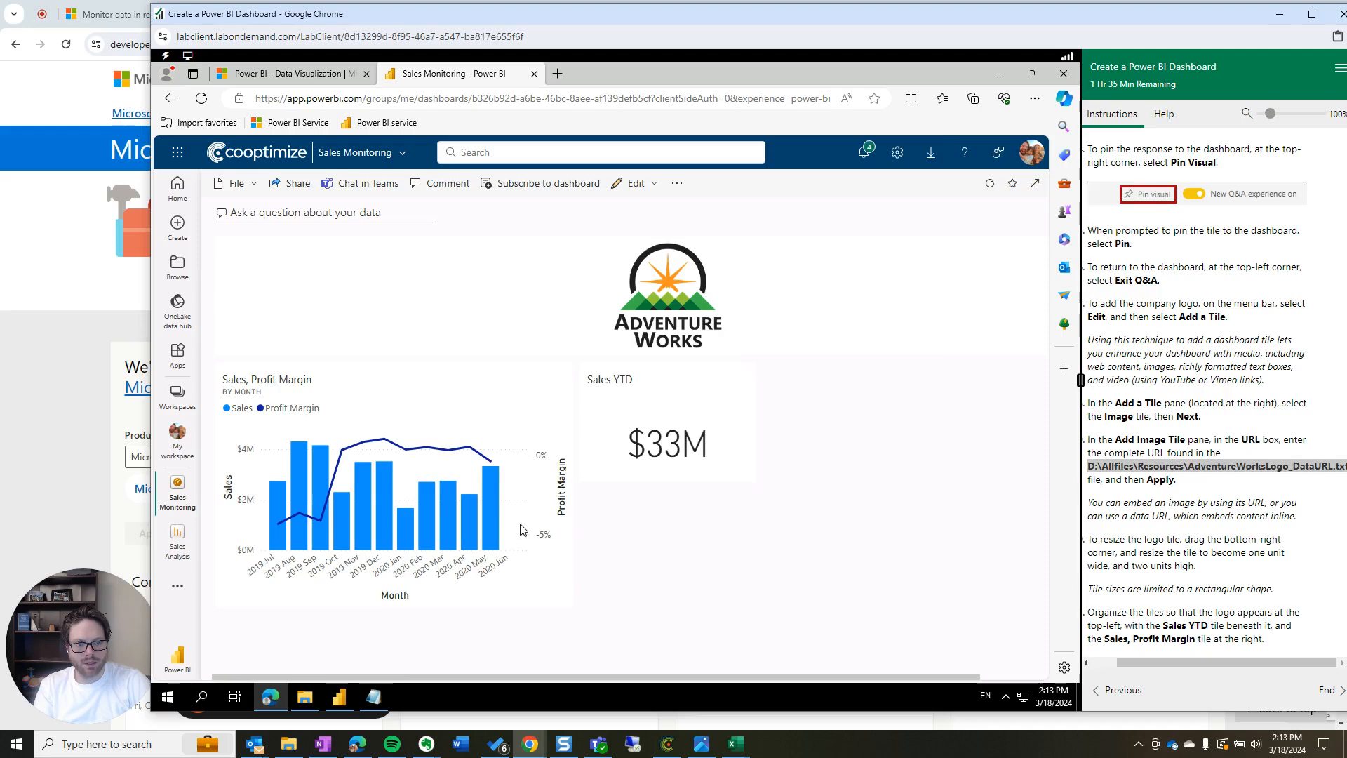
# Open the Sales Analysis report from the chart tile, switching back and forth with the dashboard
pyautogui.click(557, 584)
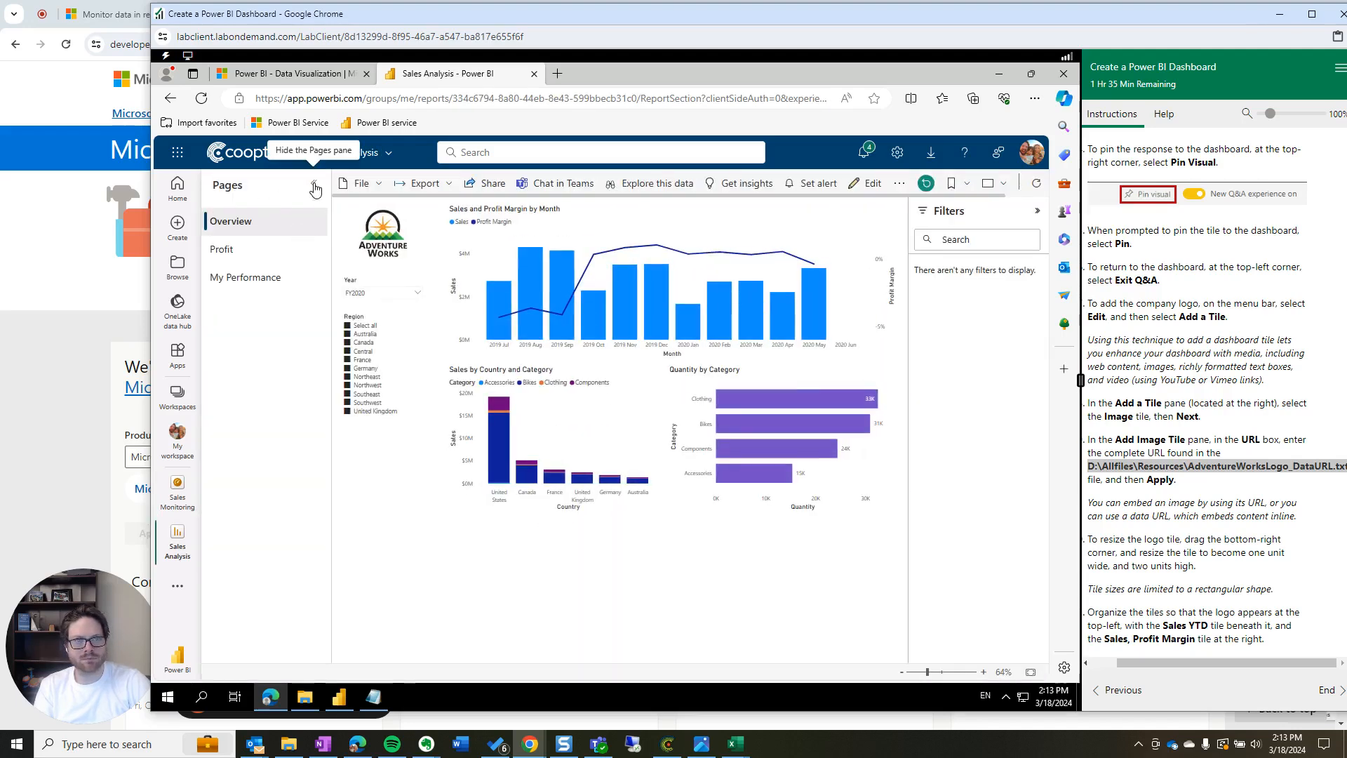
pyautogui.click(178, 510)
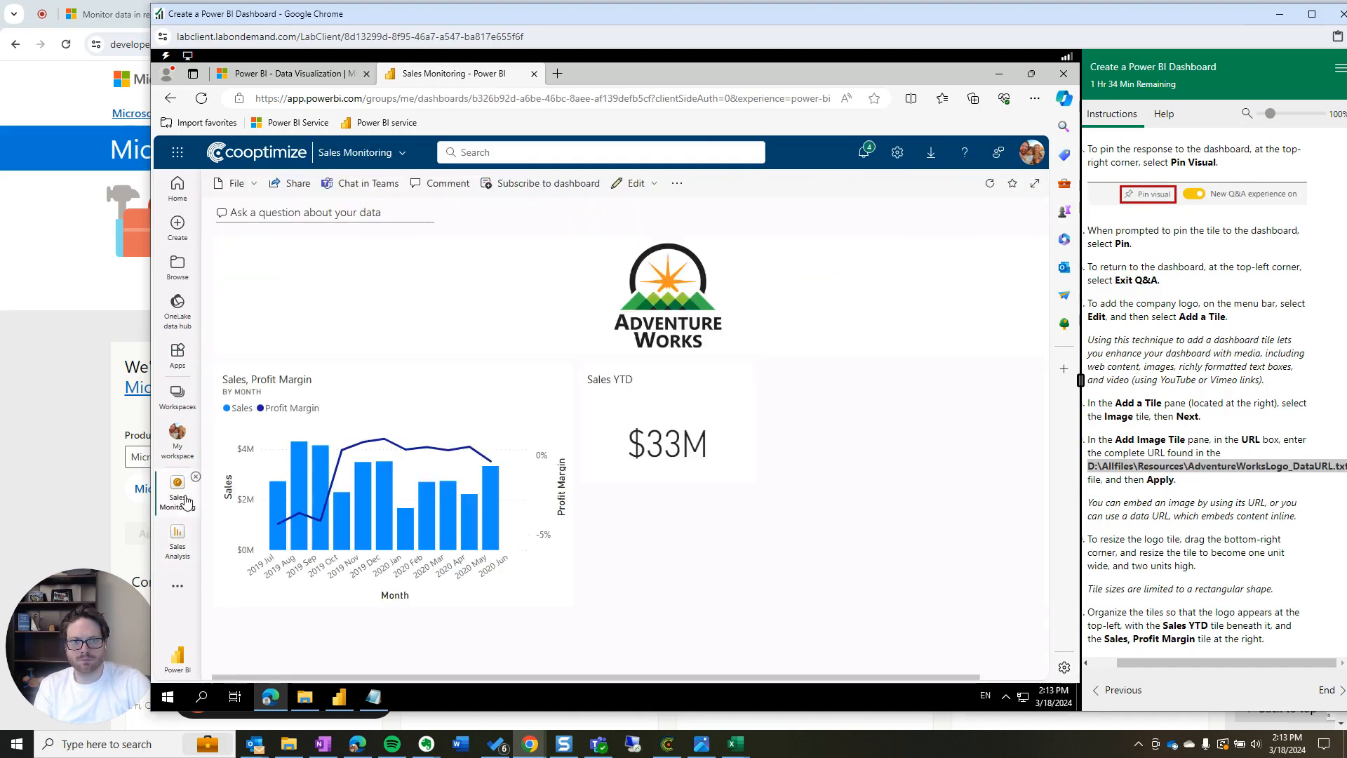
pyautogui.click(441, 517)
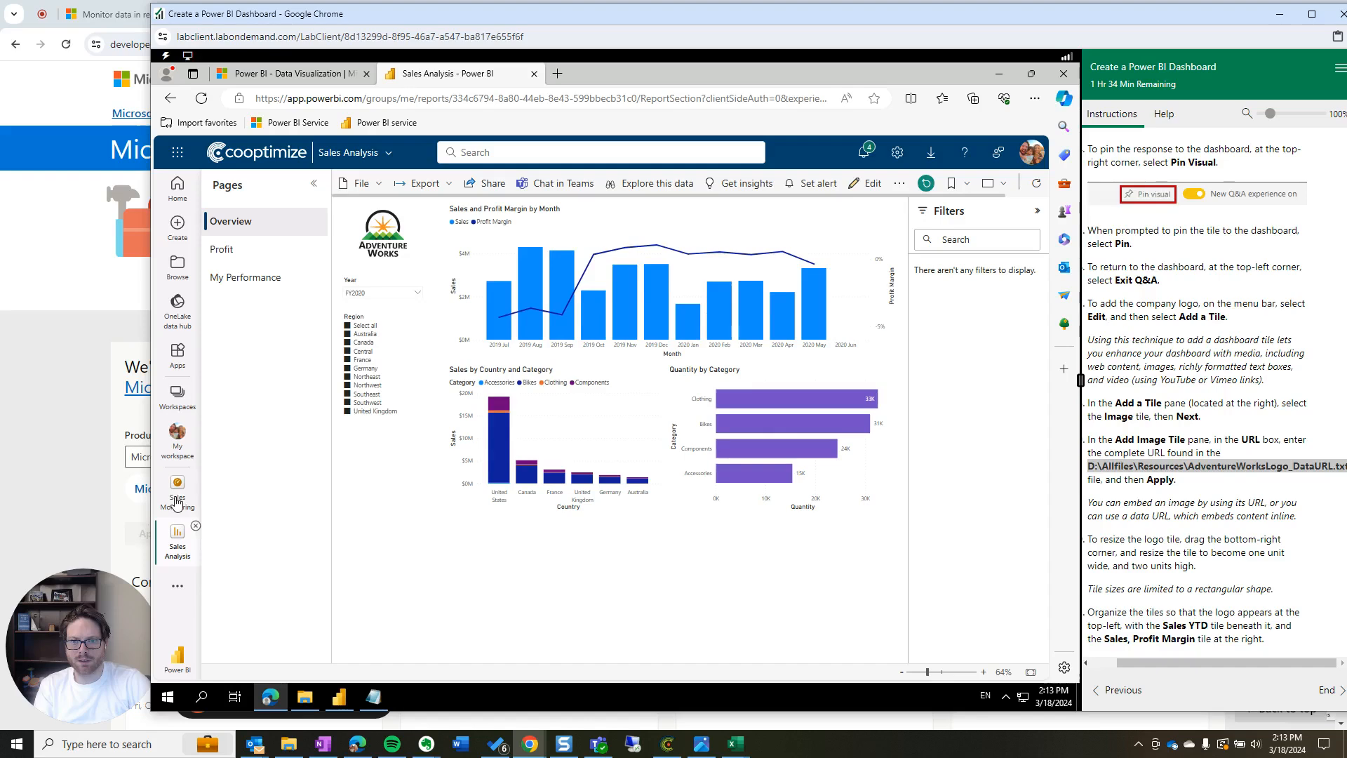
pyautogui.click(178, 502)
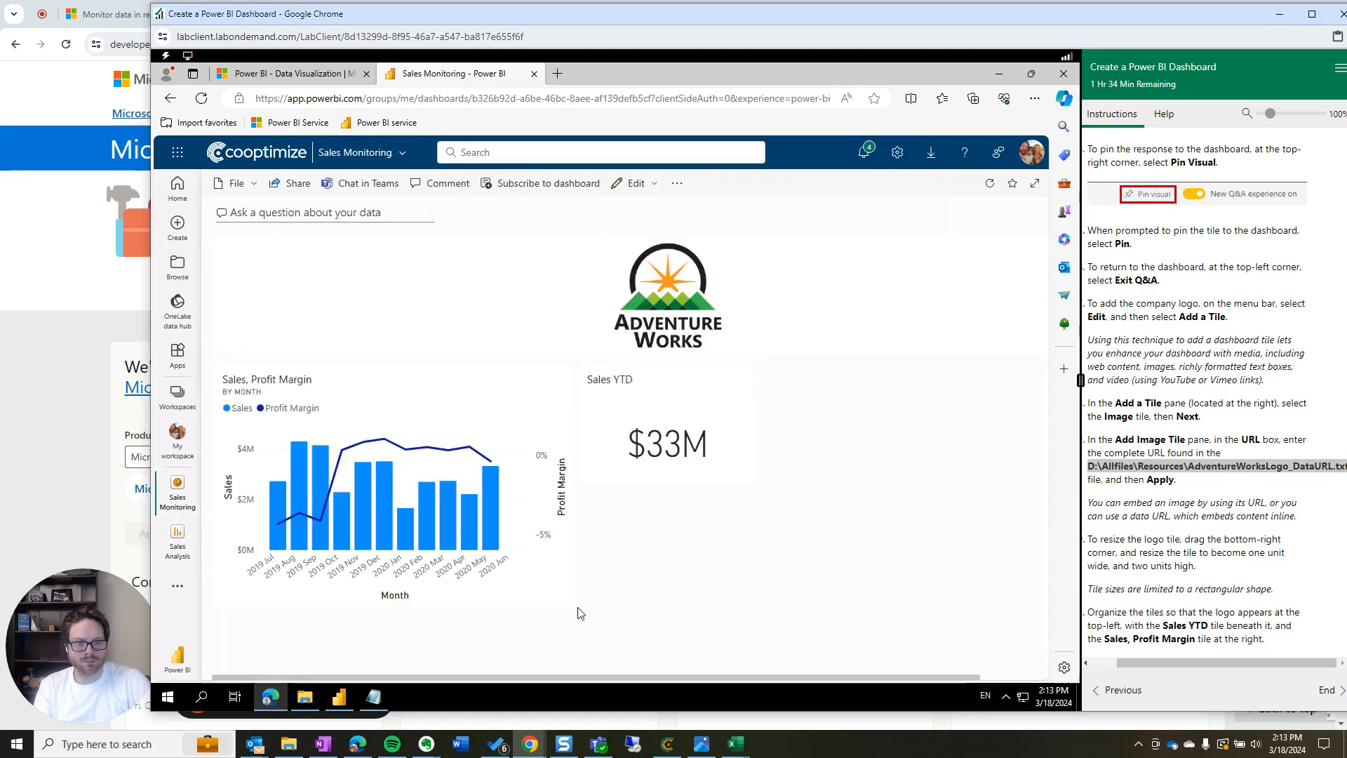
pyautogui.click(559, 600)
pyautogui.click(178, 498)
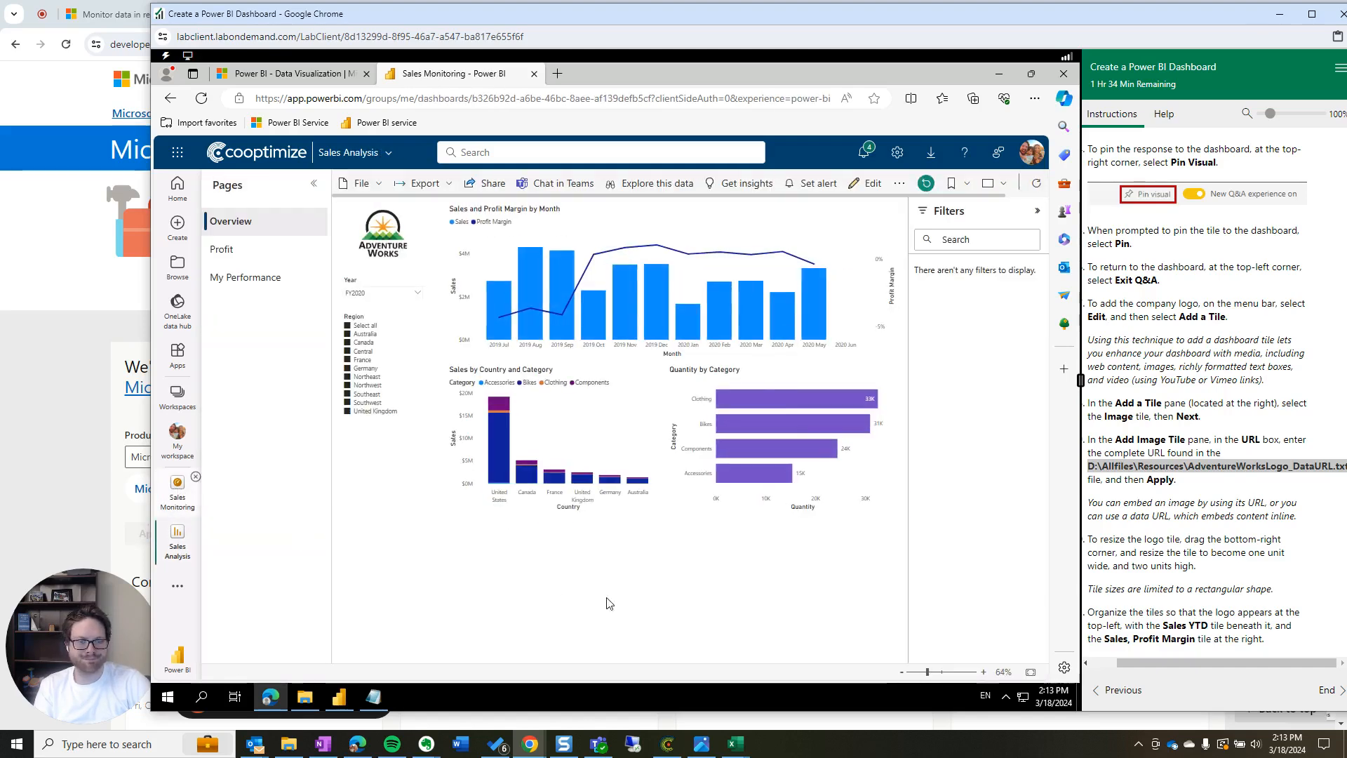
# Enlarge the Sales, Profit Margin chart tile and move Sales YTD beside it
pyautogui.moveTo(577, 611); pyautogui.dragTo(686, 651)
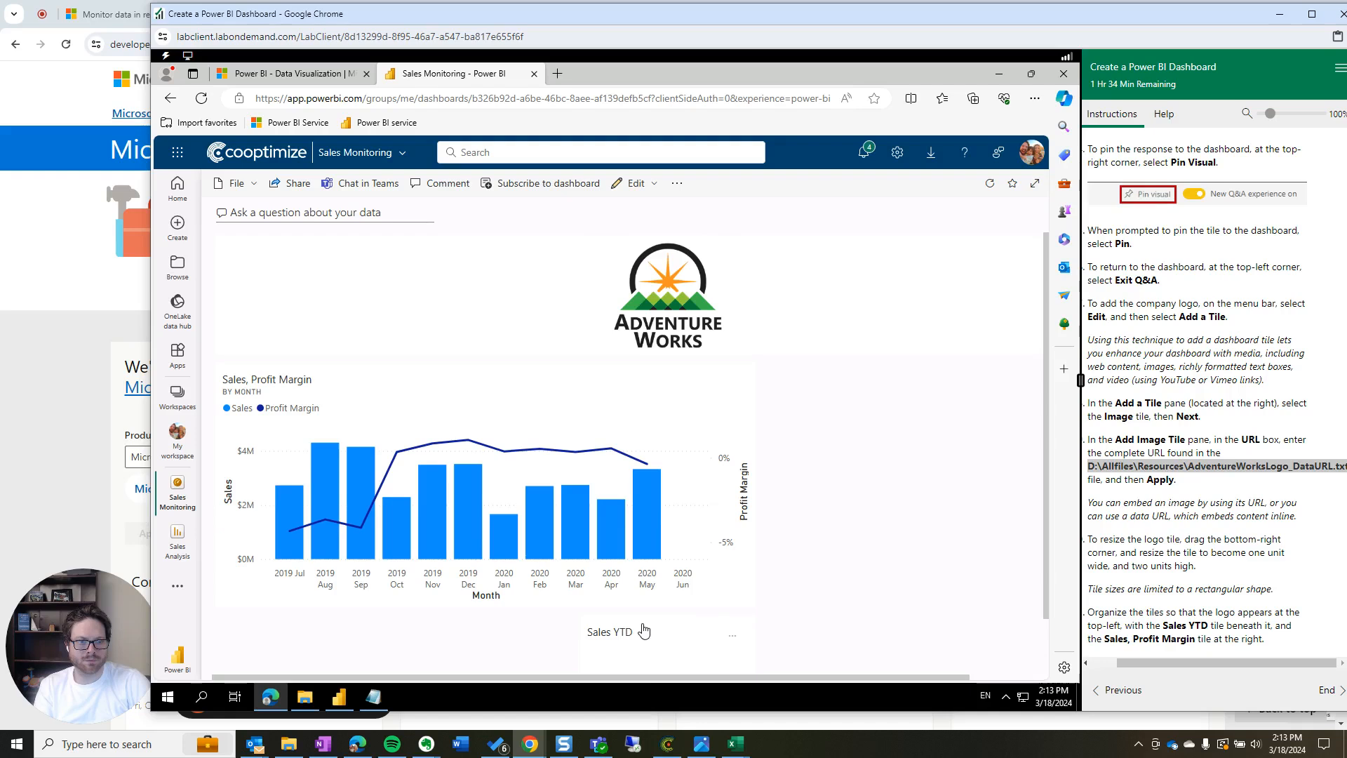
pyautogui.moveTo(651, 648); pyautogui.dragTo(835, 395)
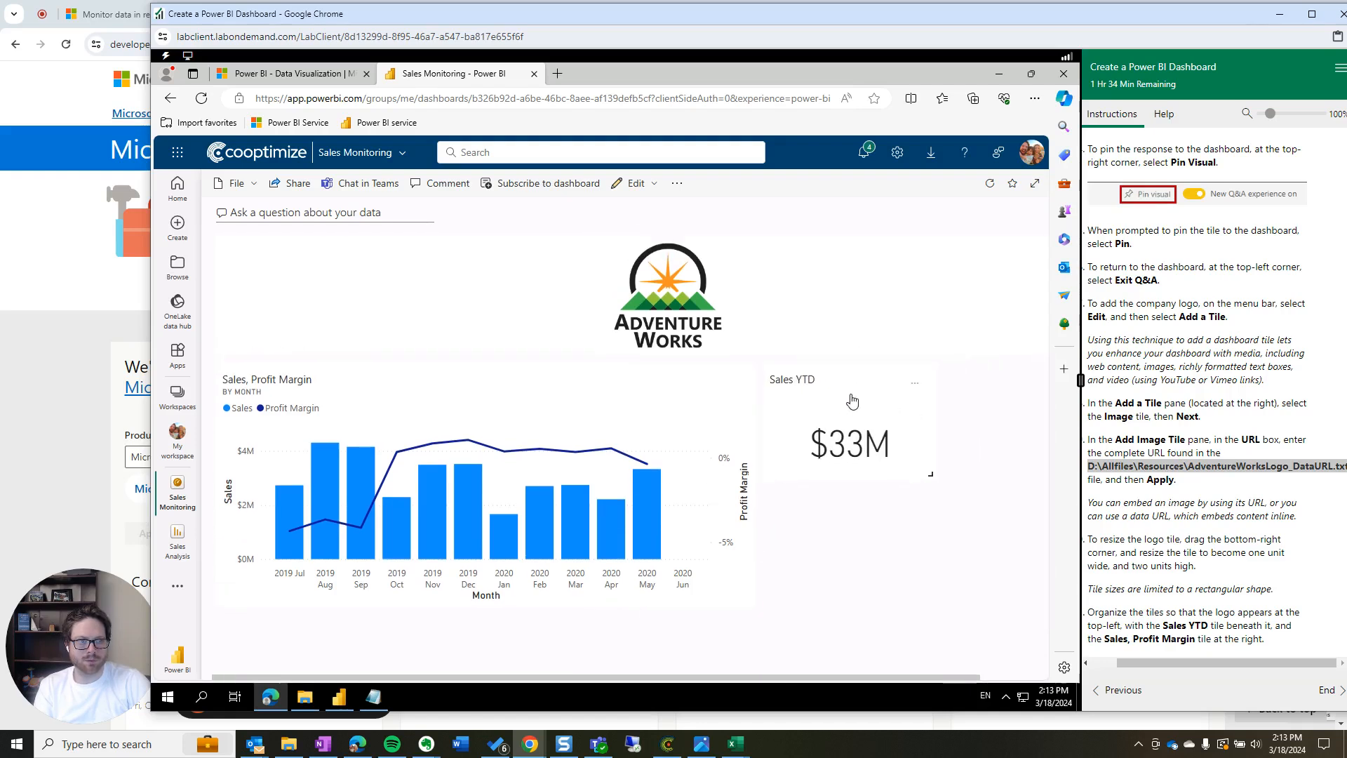
pyautogui.scroll(-2, 1182, 466)
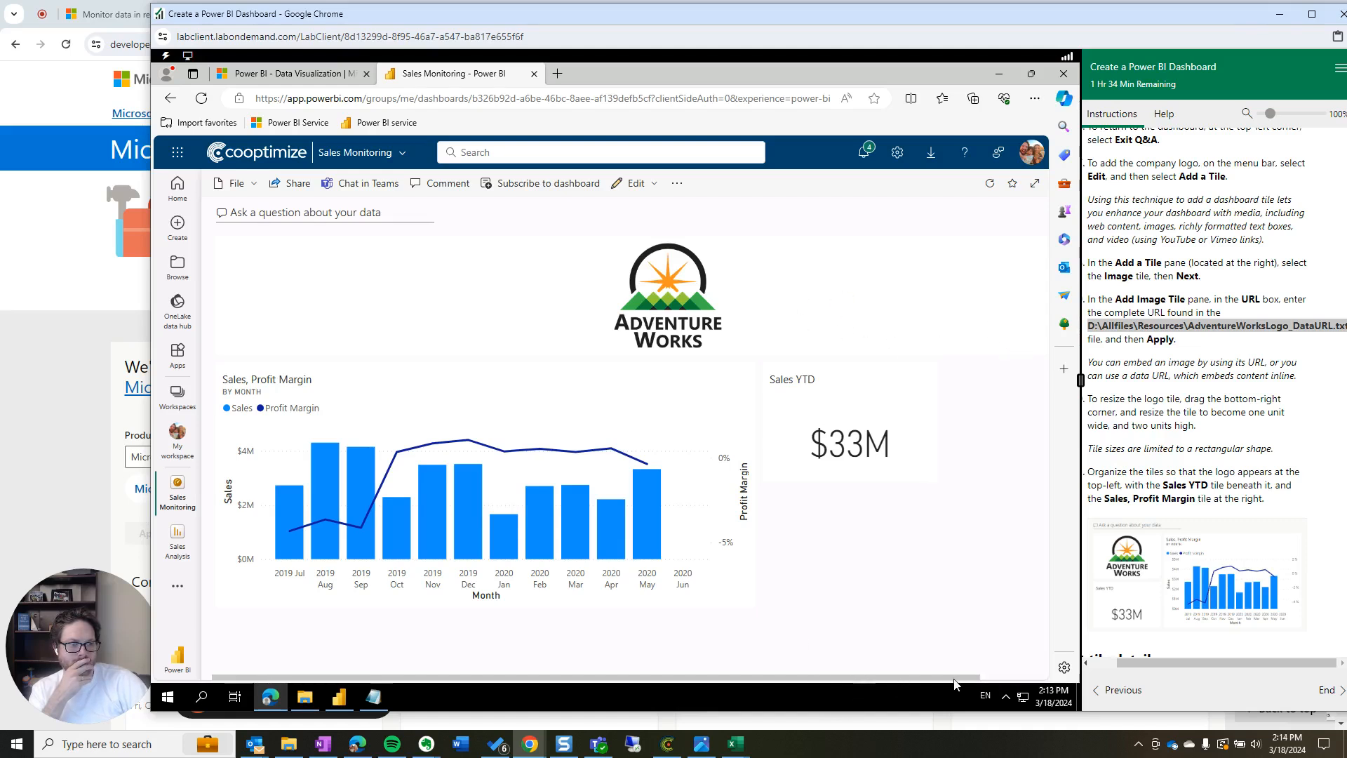
pyautogui.moveTo(953, 678); pyautogui.dragTo(1035, 678)
# Shrink the logo to one unit top-left, put Sales YTD beneath it, and enlarge the chart at right
pyautogui.moveTo(1040, 348); pyautogui.dragTo(561, 348)
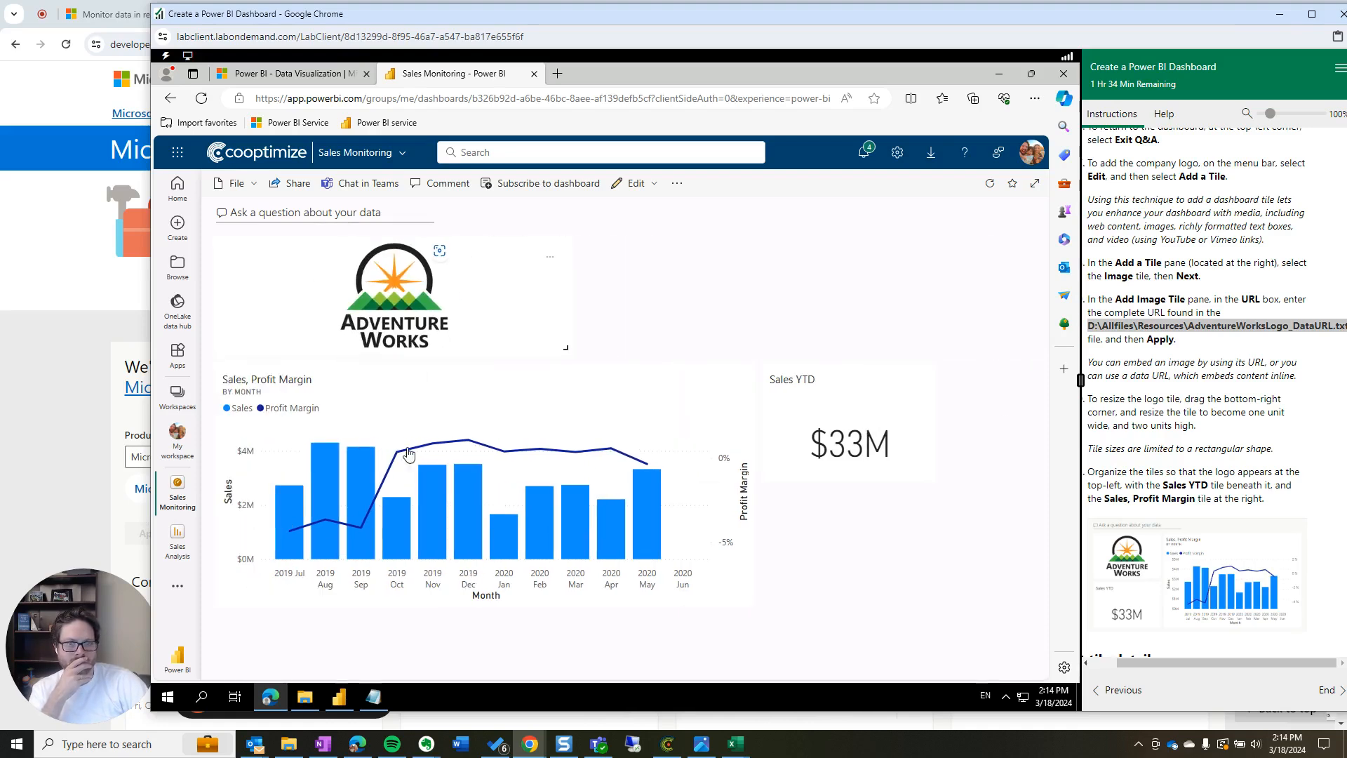
pyautogui.moveTo(574, 422); pyautogui.dragTo(764, 322)
pyautogui.moveTo(836, 590); pyautogui.dragTo(216, 415)
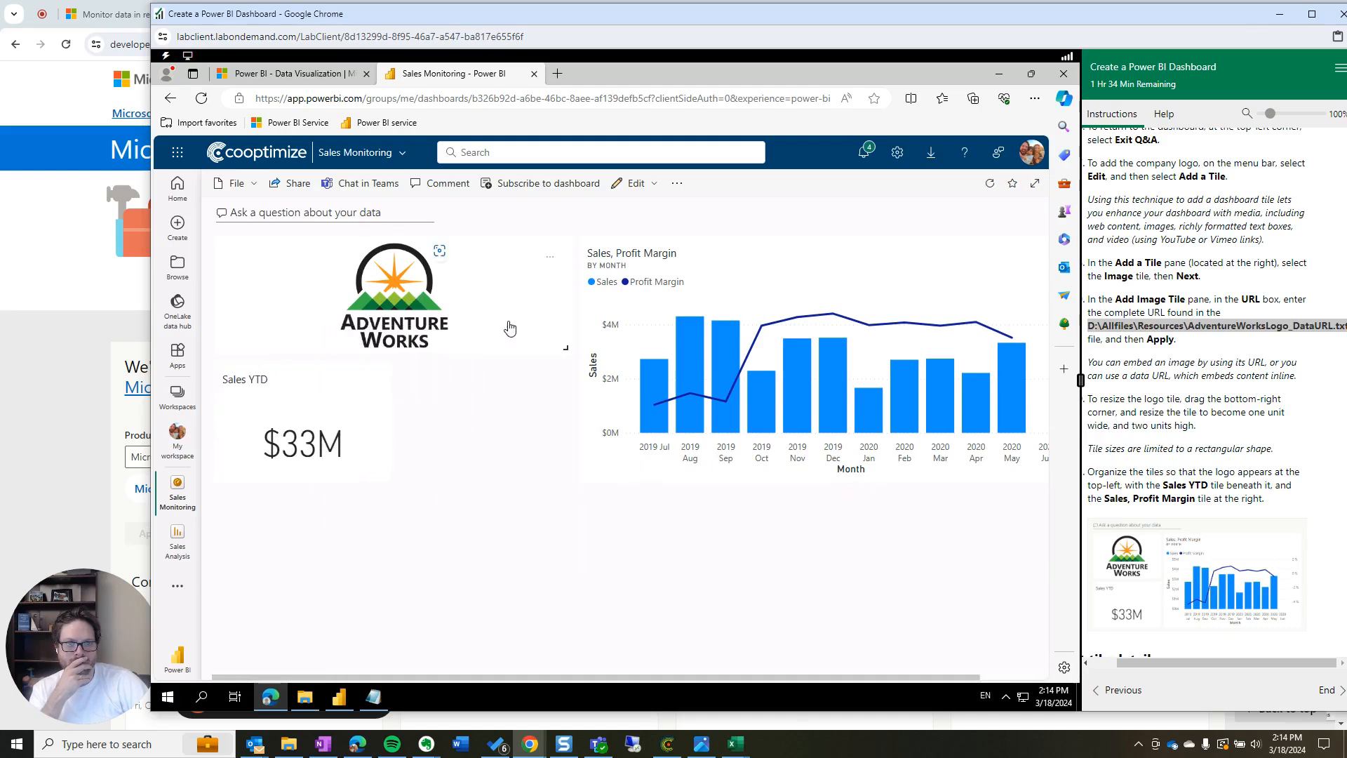
pyautogui.moveTo(560, 345); pyautogui.dragTo(366, 328)
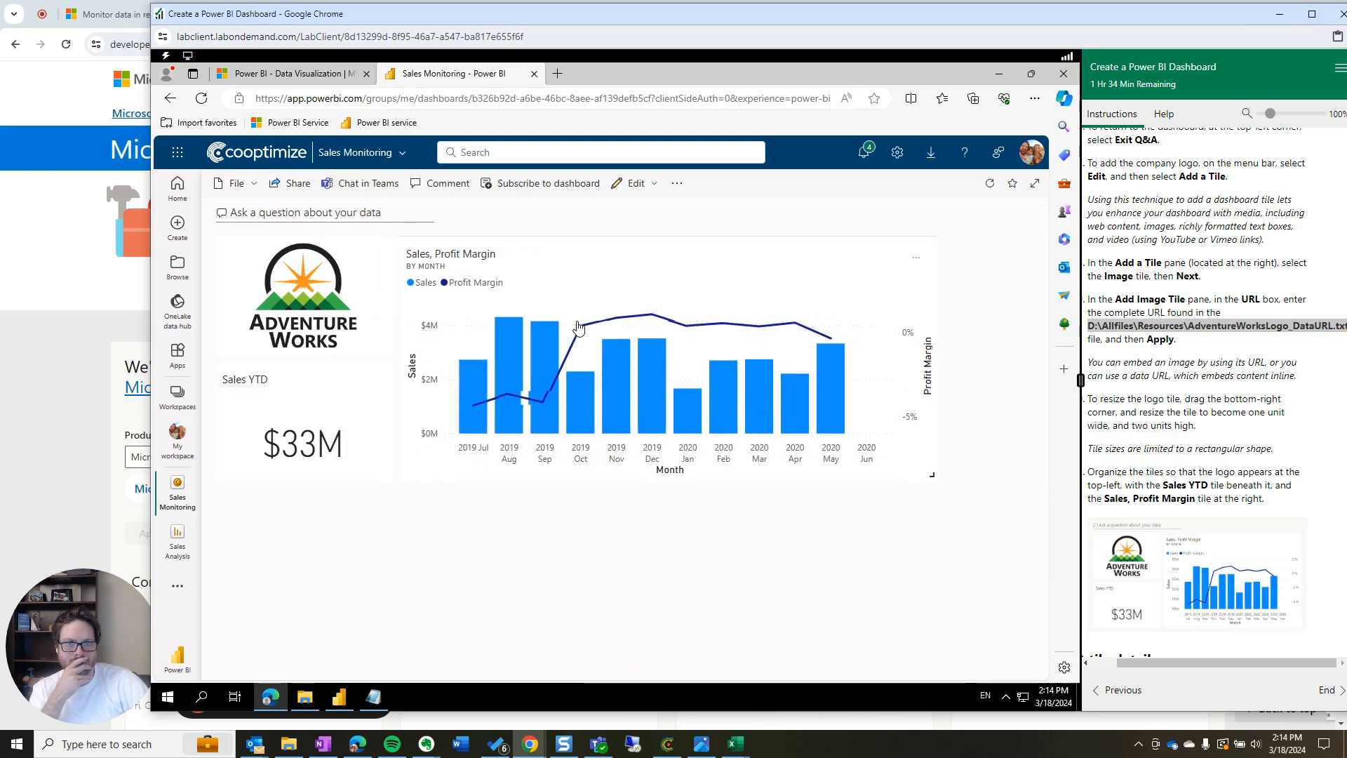
pyautogui.moveTo(945, 481)
pyautogui.mouseDown()
pyautogui.moveTo(1008, 489)
pyautogui.moveTo(966, 472)
pyautogui.mouseUp()
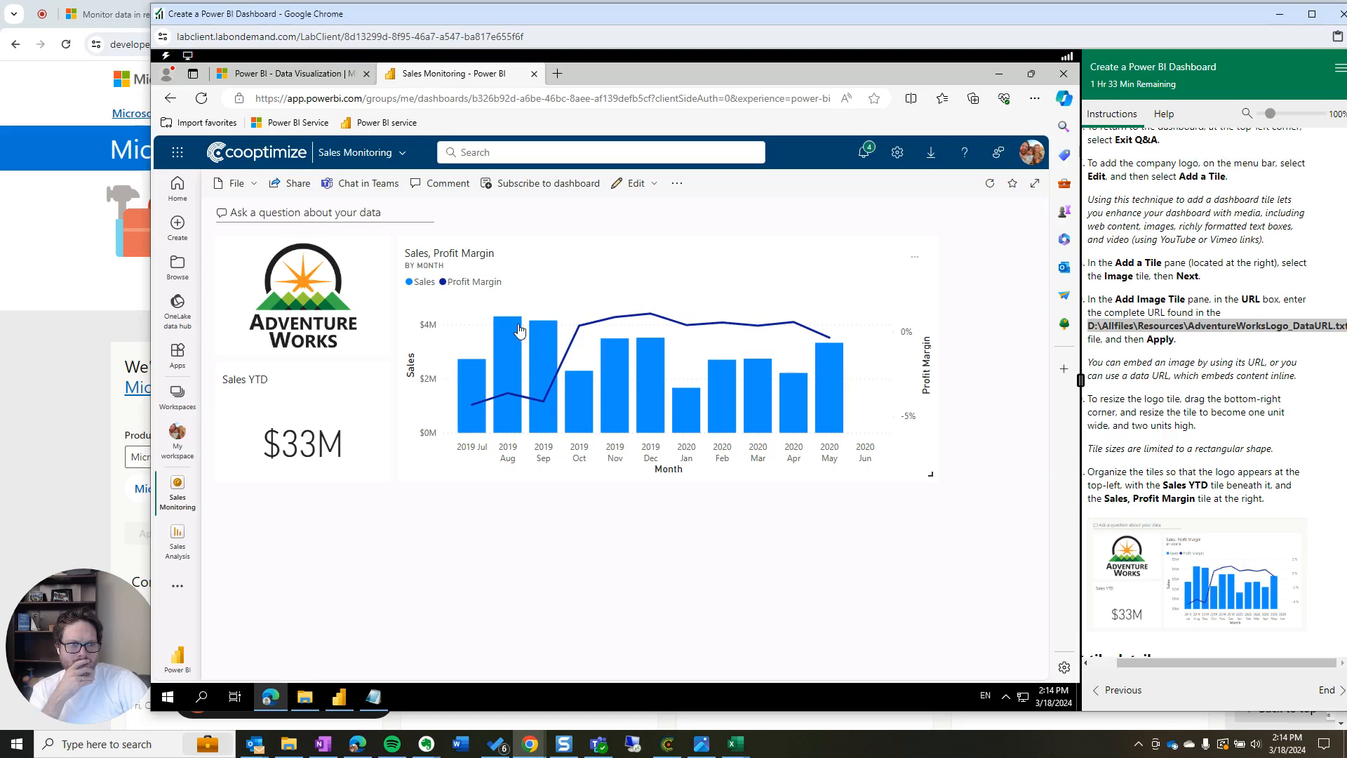
# Enter FY2020 as the subtitle in the Sales YTD tile's details and apply it
pyautogui.scroll(-2, 1193, 447)
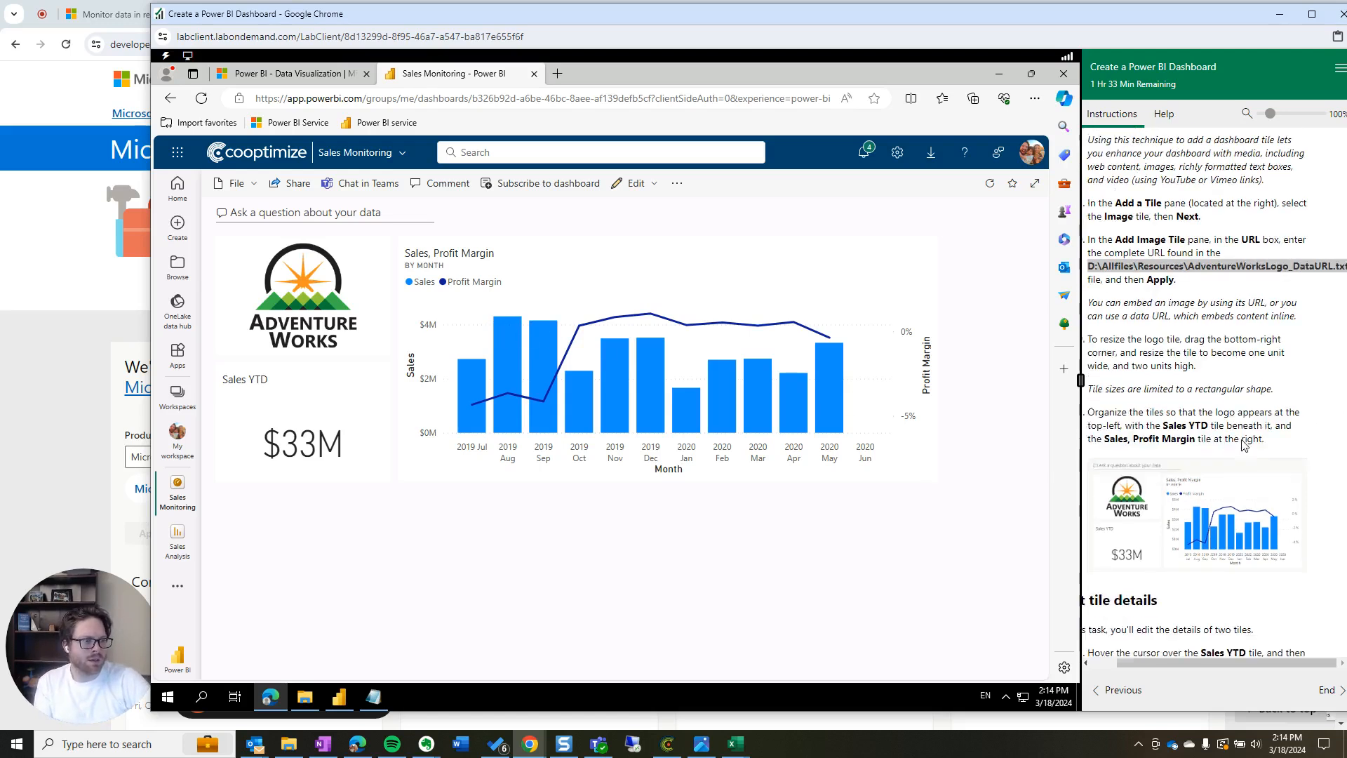
pyautogui.scroll(-1, 1243, 446)
pyautogui.moveTo(1197, 663); pyautogui.dragTo(1113, 665)
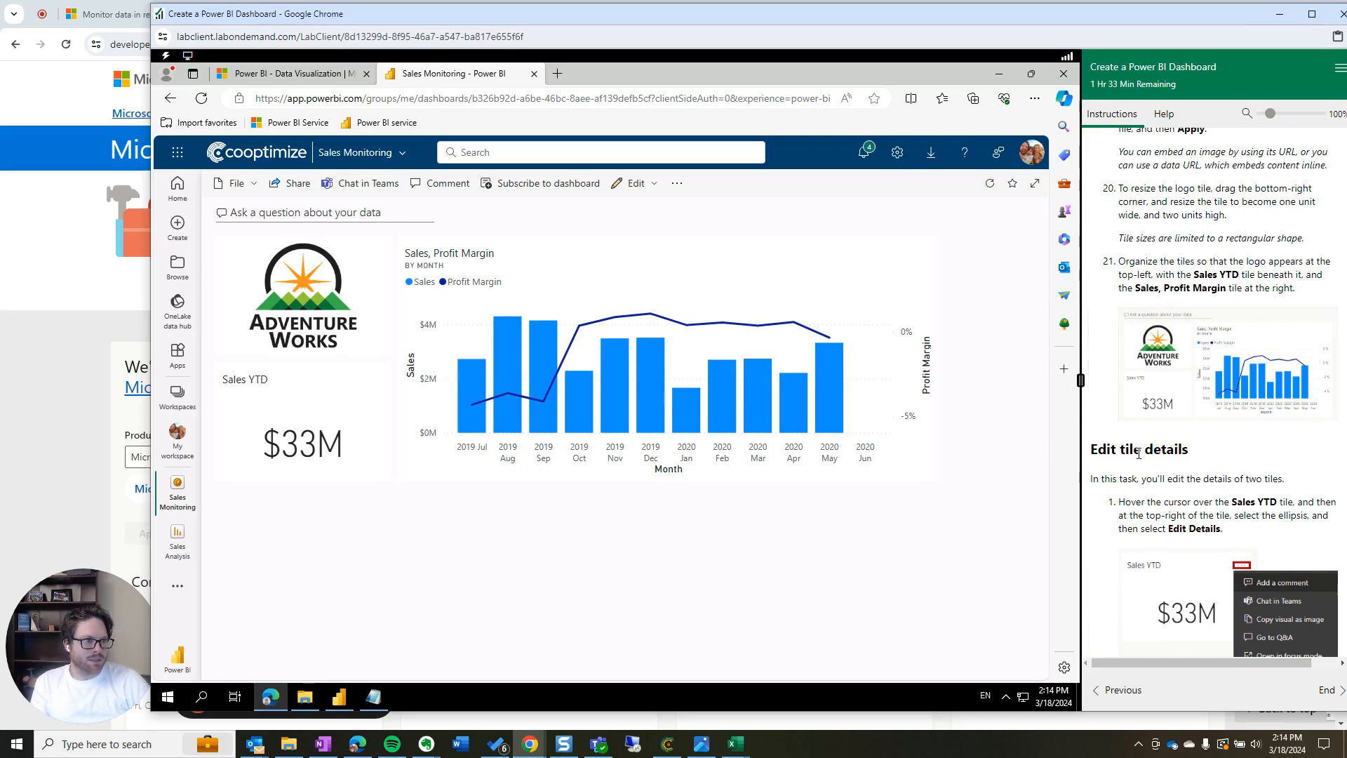
pyautogui.scroll(-1, 1171, 477)
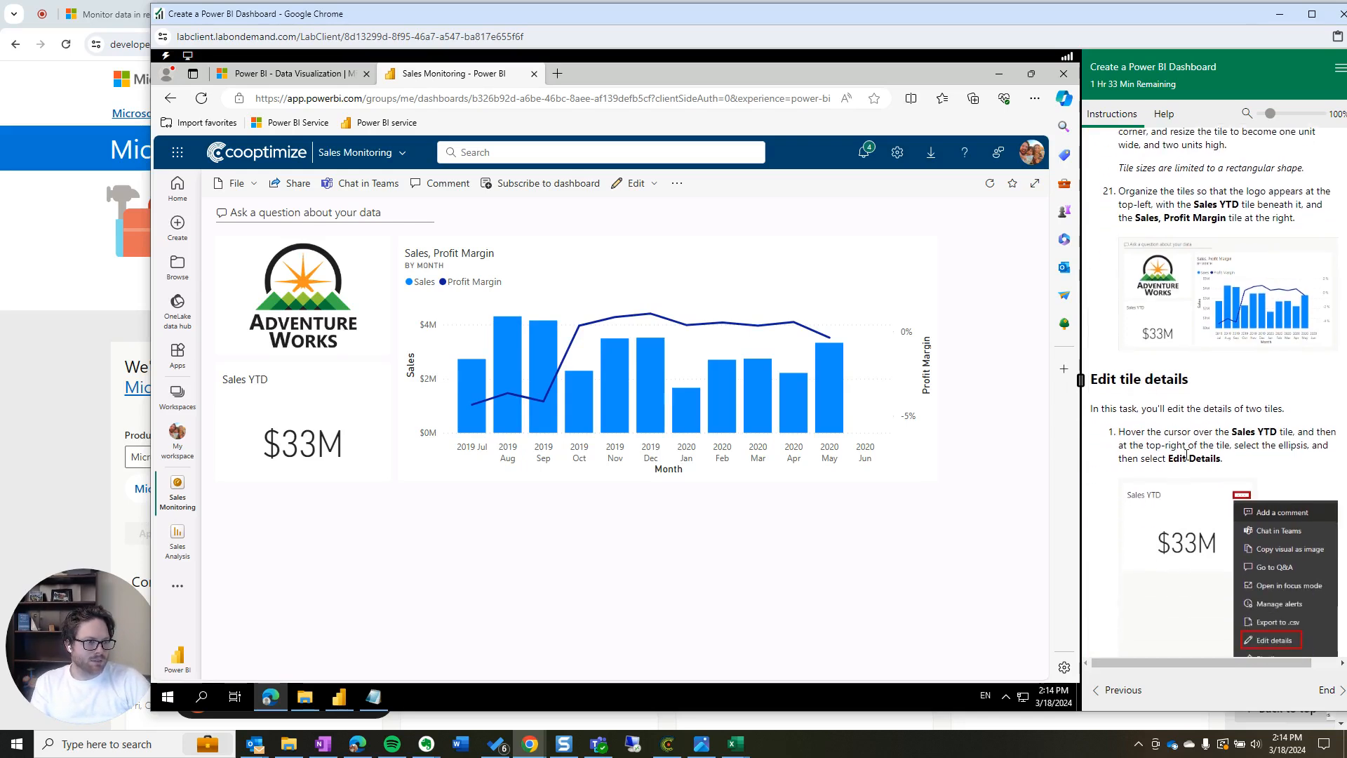
pyautogui.scroll(-2, 1227, 493)
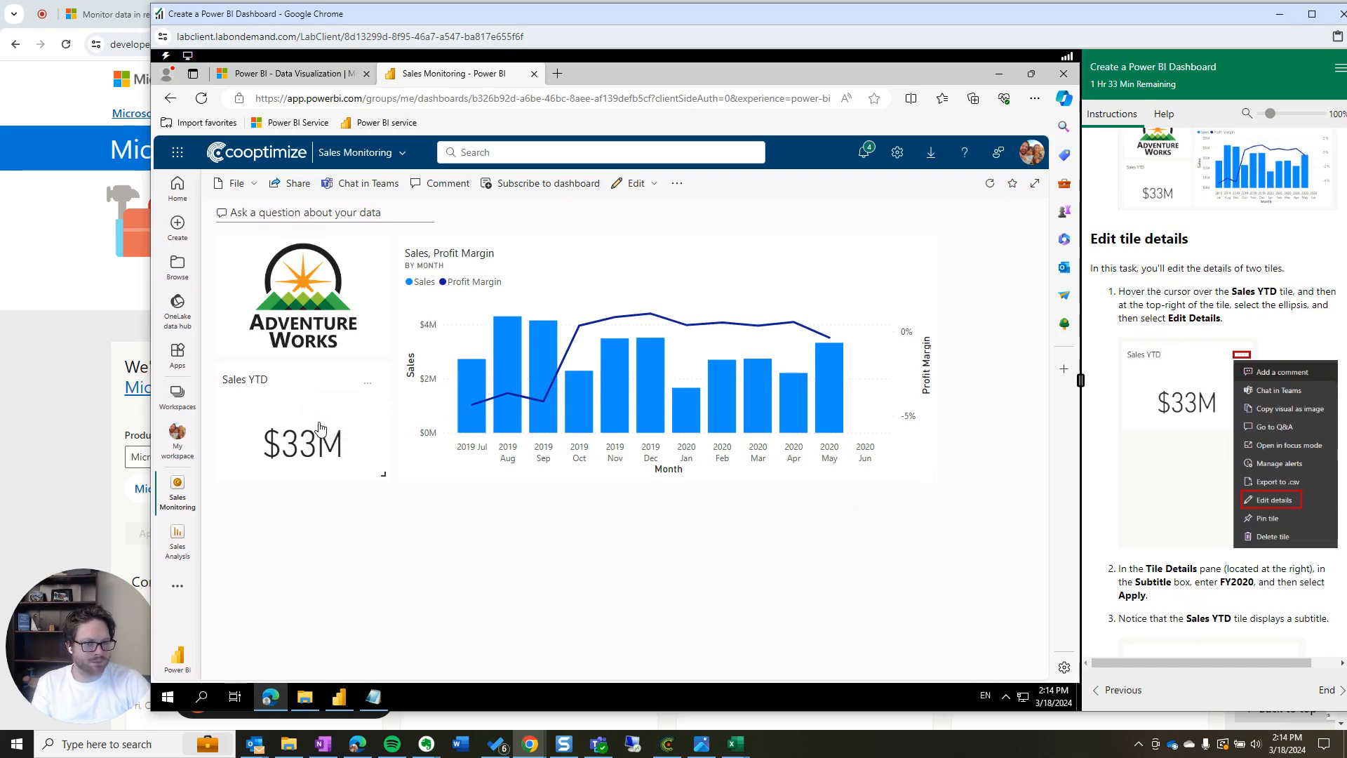
pyautogui.click(367, 383)
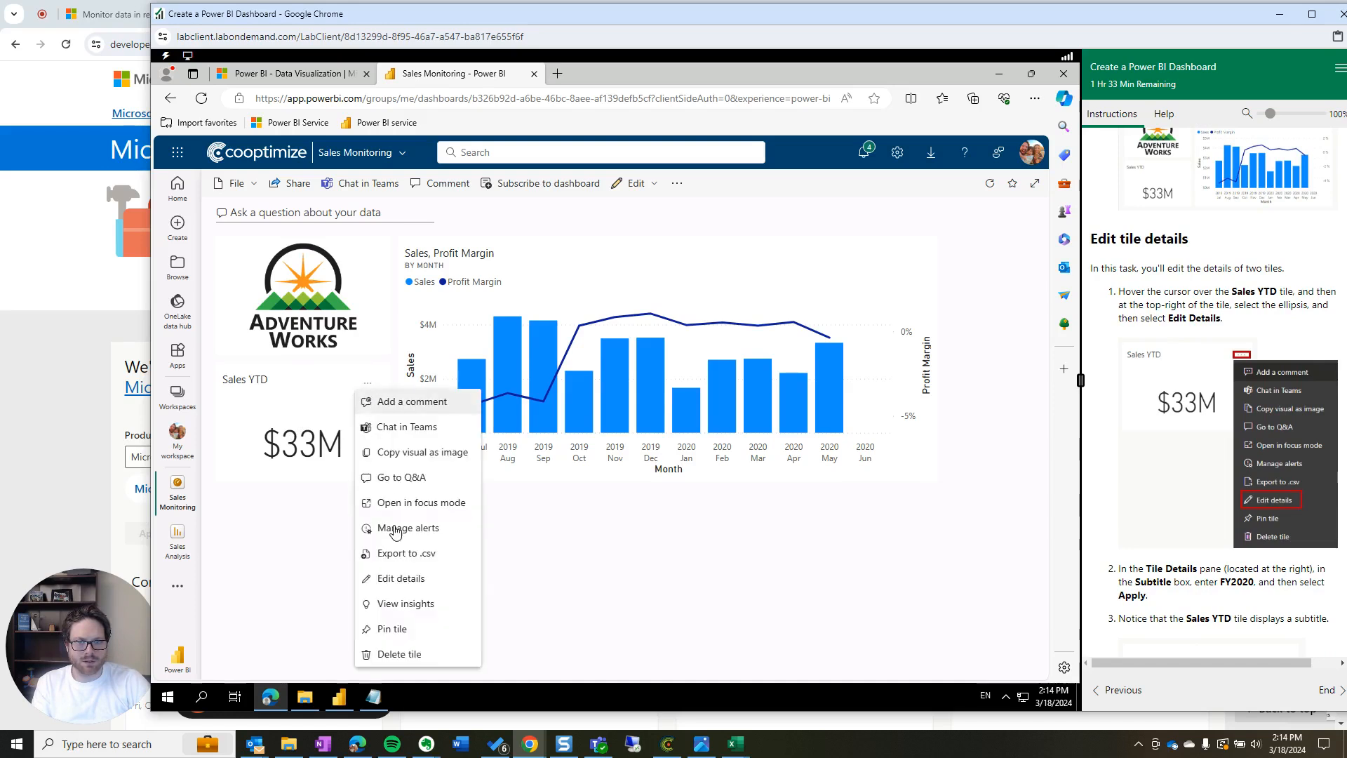
pyautogui.click(408, 584)
pyautogui.click(702, 437)
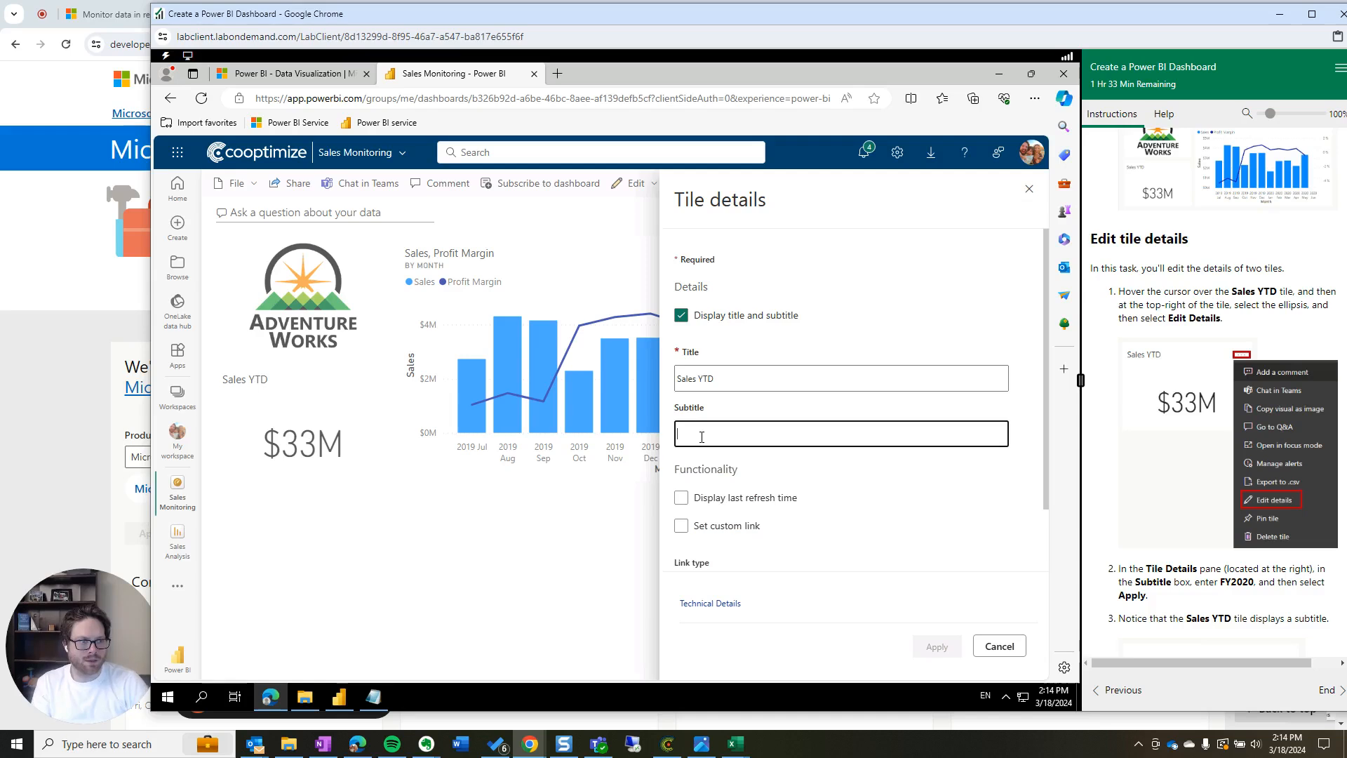
pyautogui.write('FY2020')
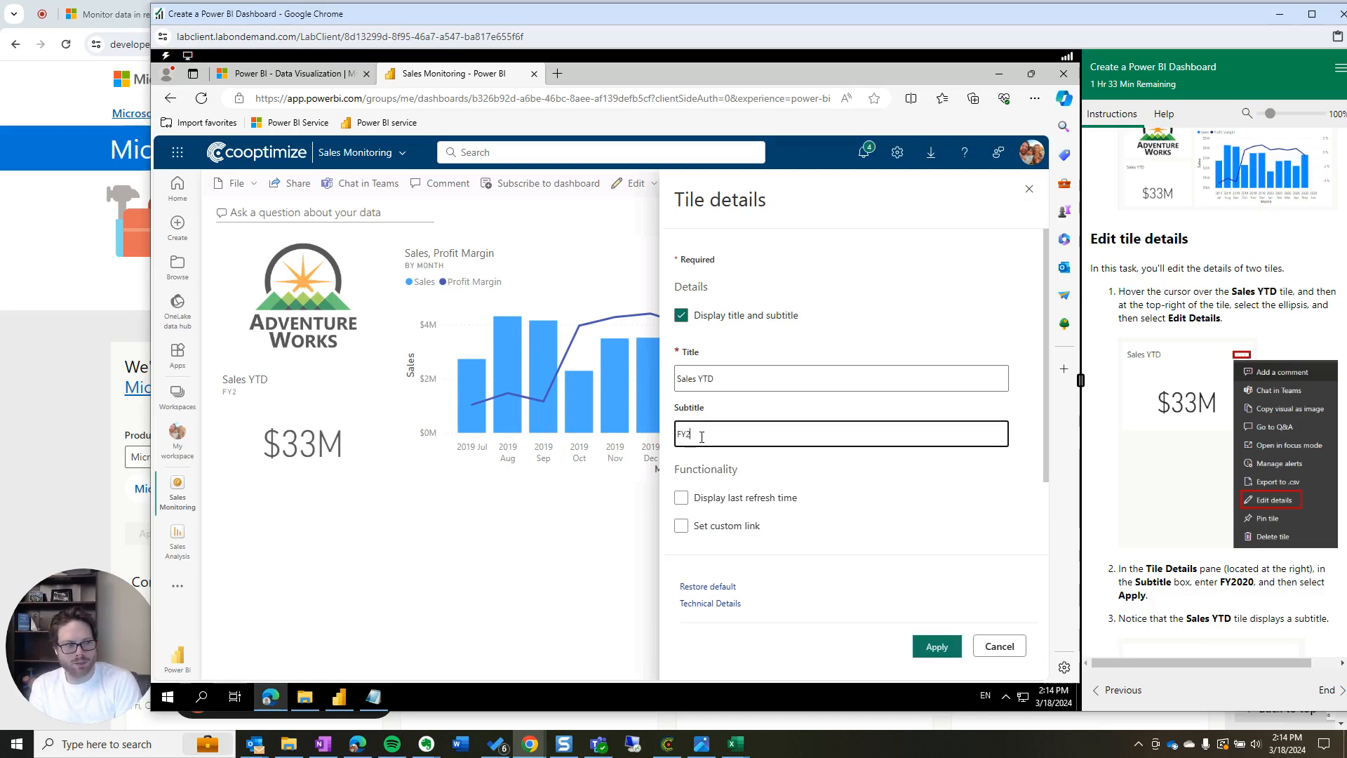
pyautogui.click(938, 651)
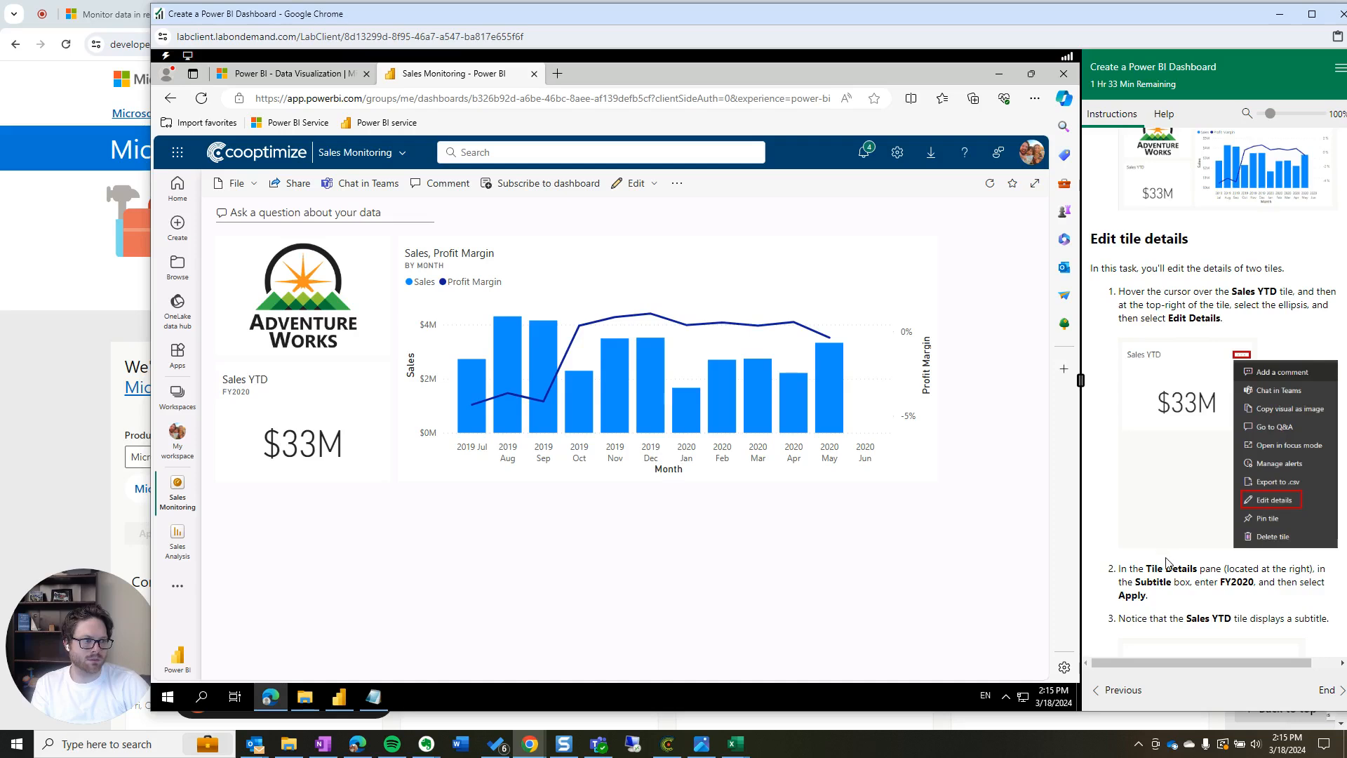
pyautogui.scroll(-5, 1212, 572)
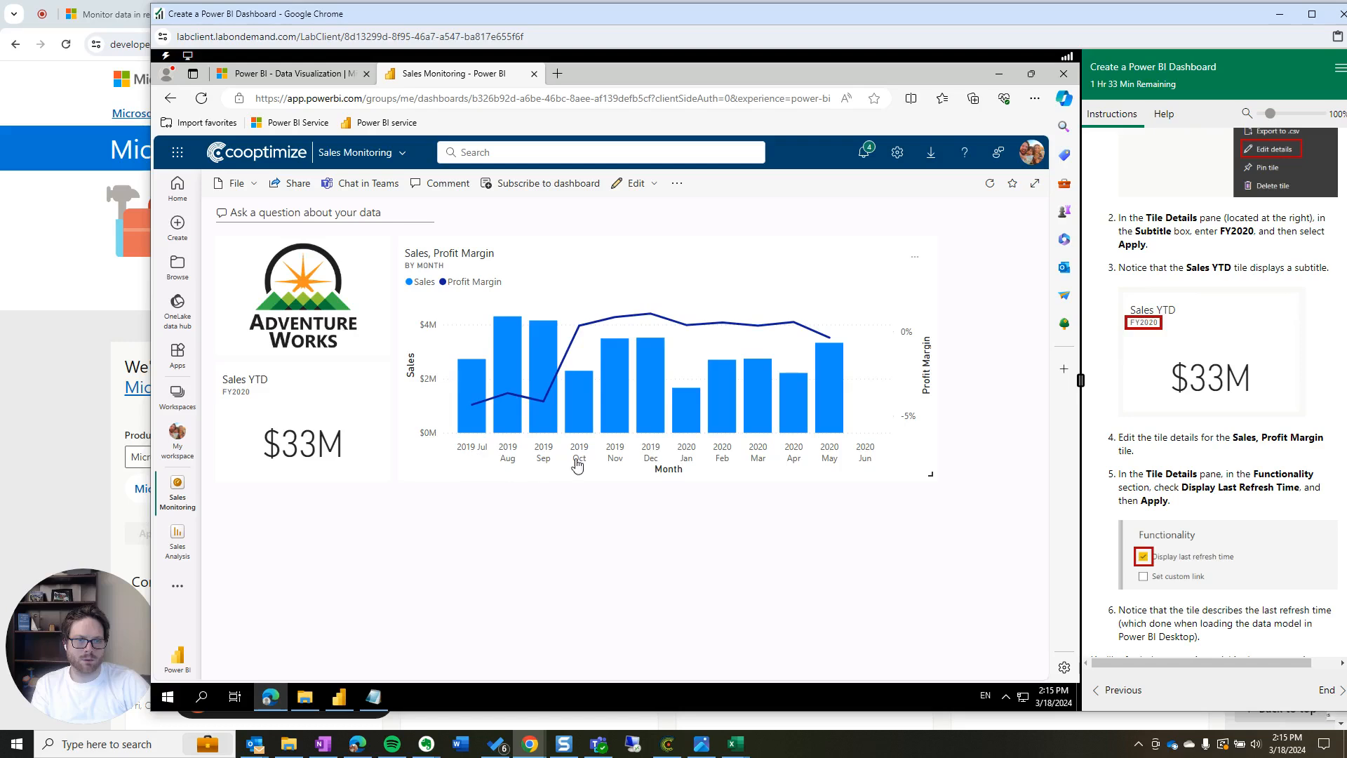
pyautogui.moveTo(1156, 454); pyautogui.dragTo(1119, 437)
pyautogui.click(1159, 455)
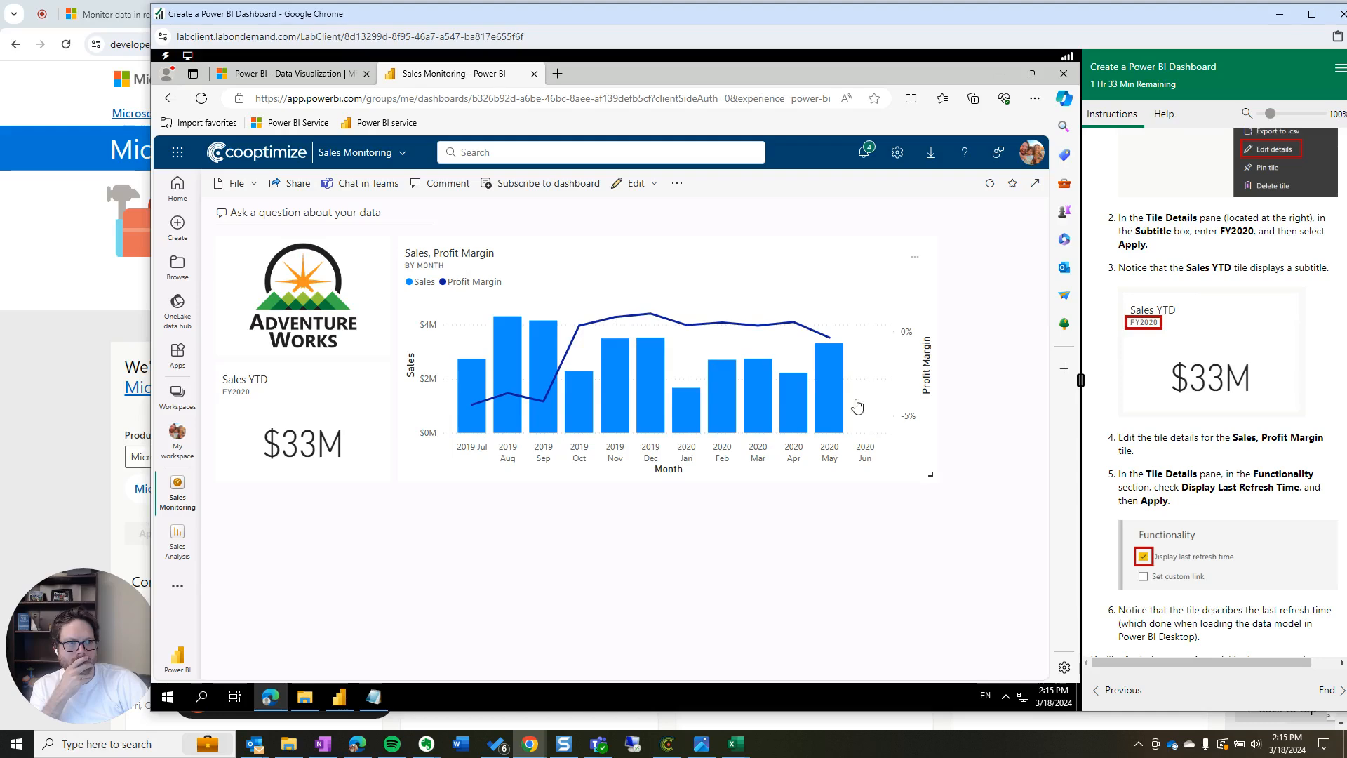
pyautogui.click(434, 253)
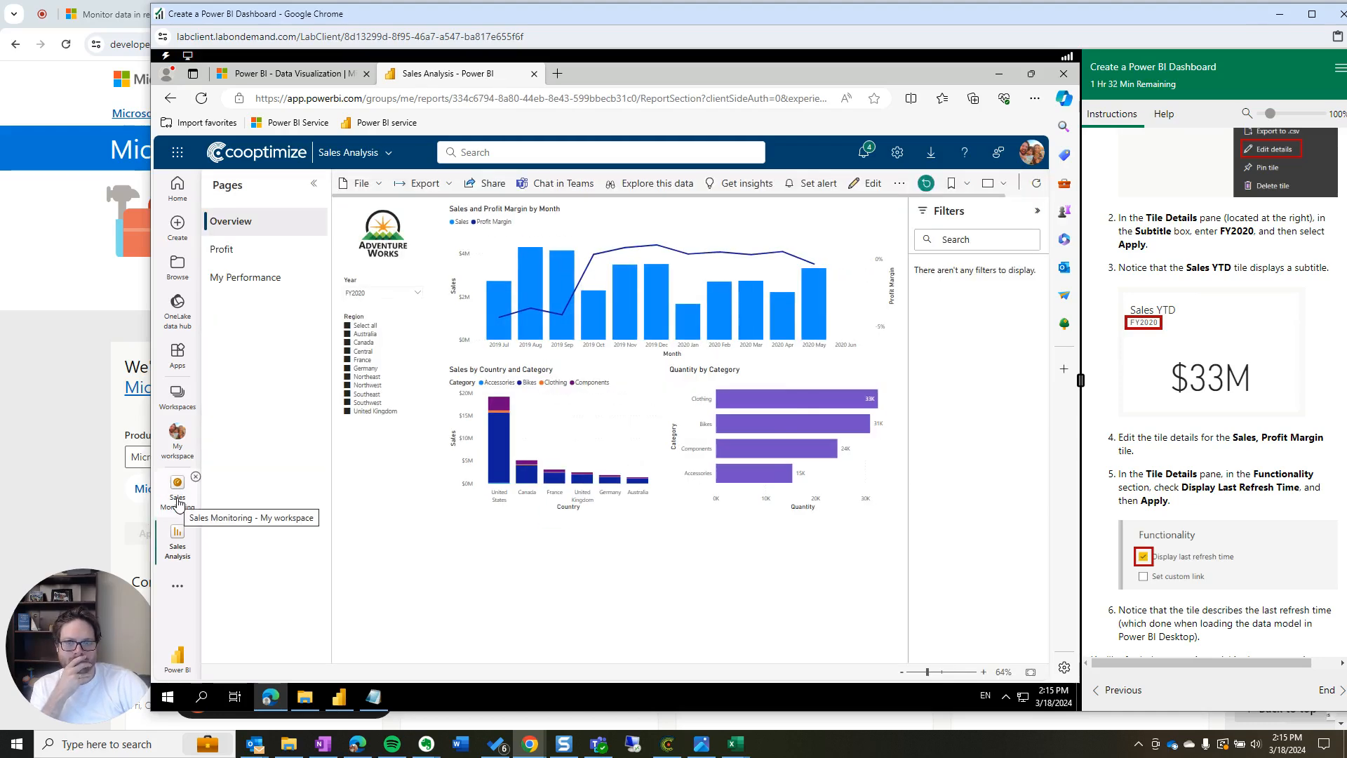
pyautogui.click(178, 500)
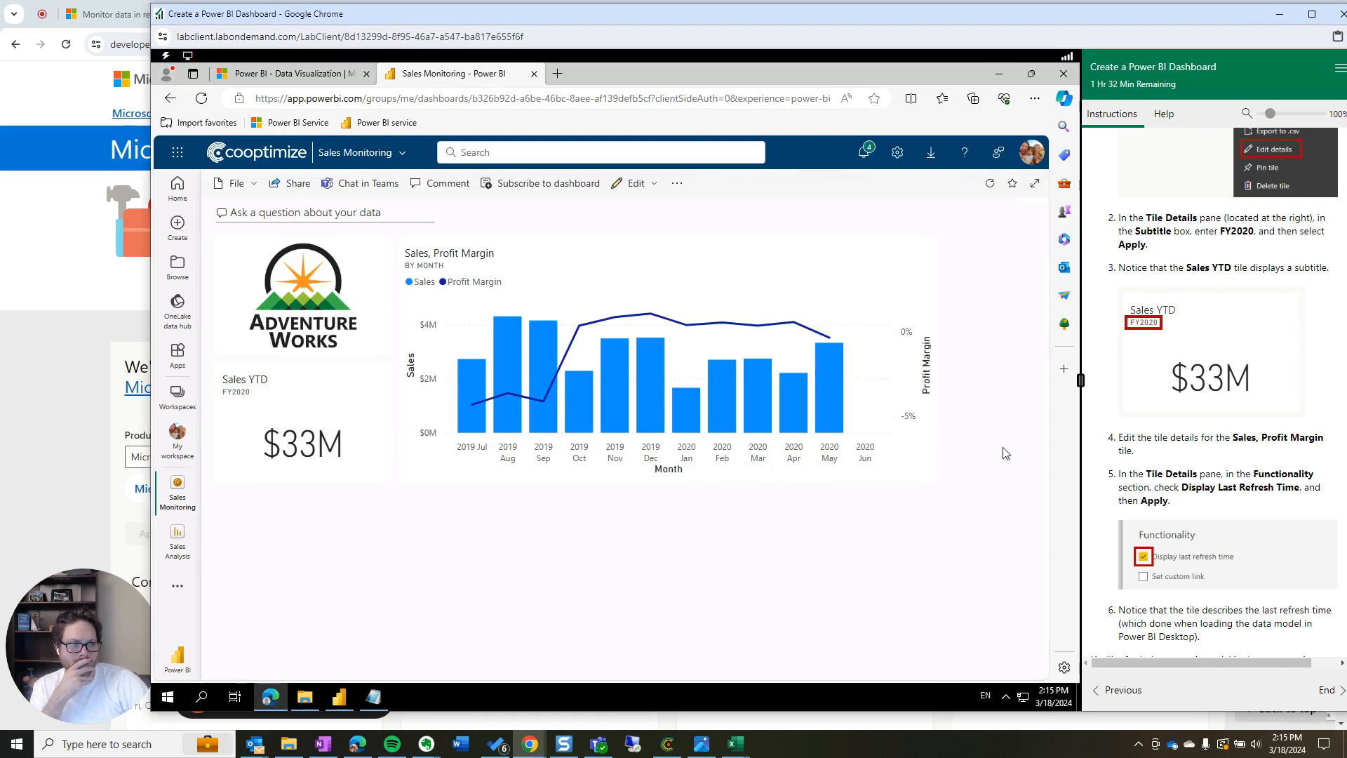
pyautogui.click(917, 257)
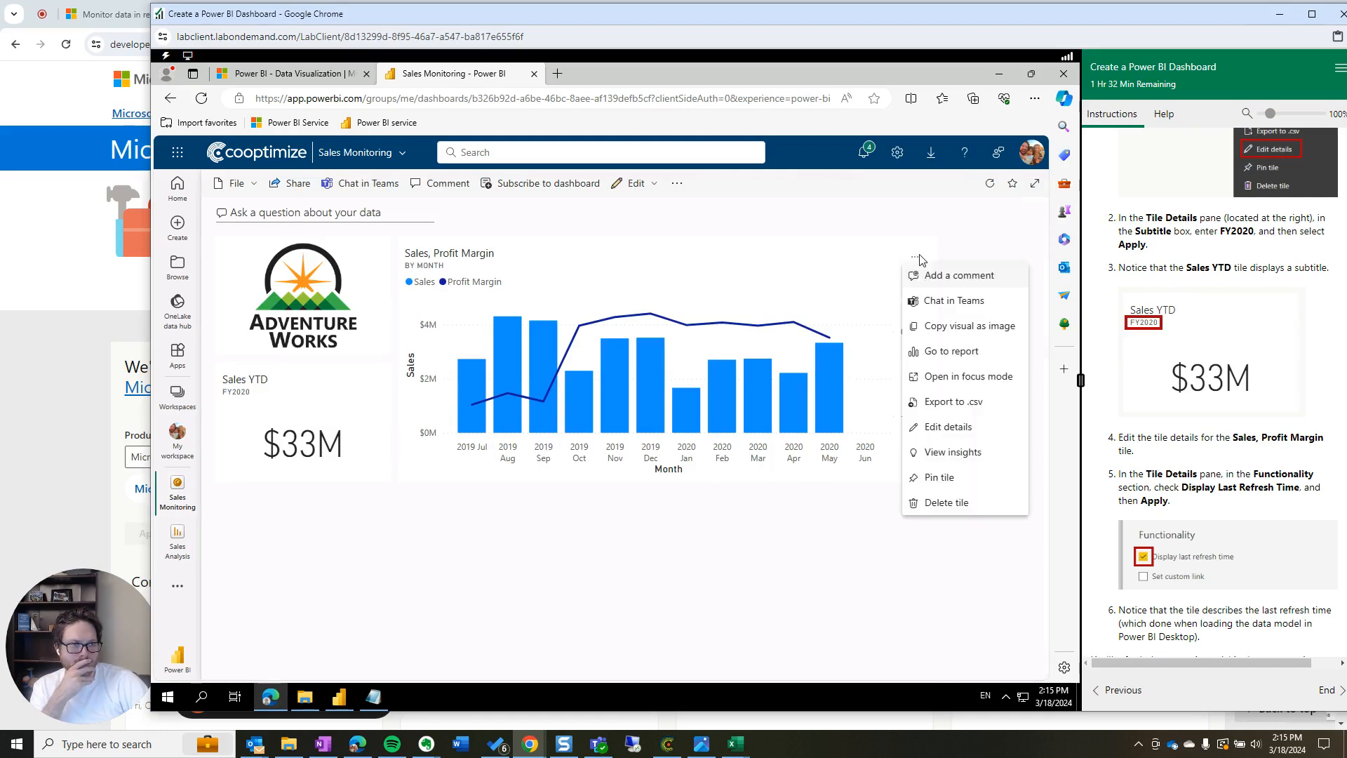
pyautogui.click(952, 428)
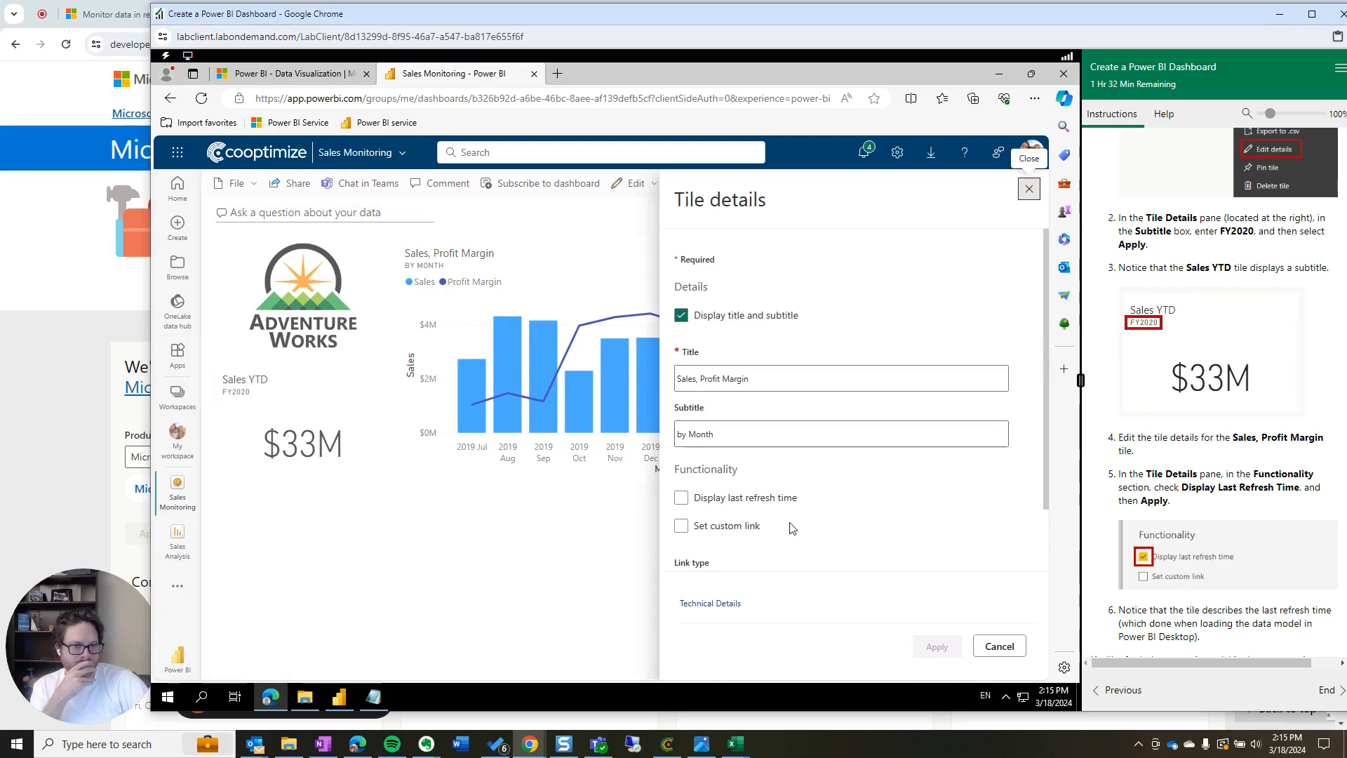
pyautogui.click(678, 501)
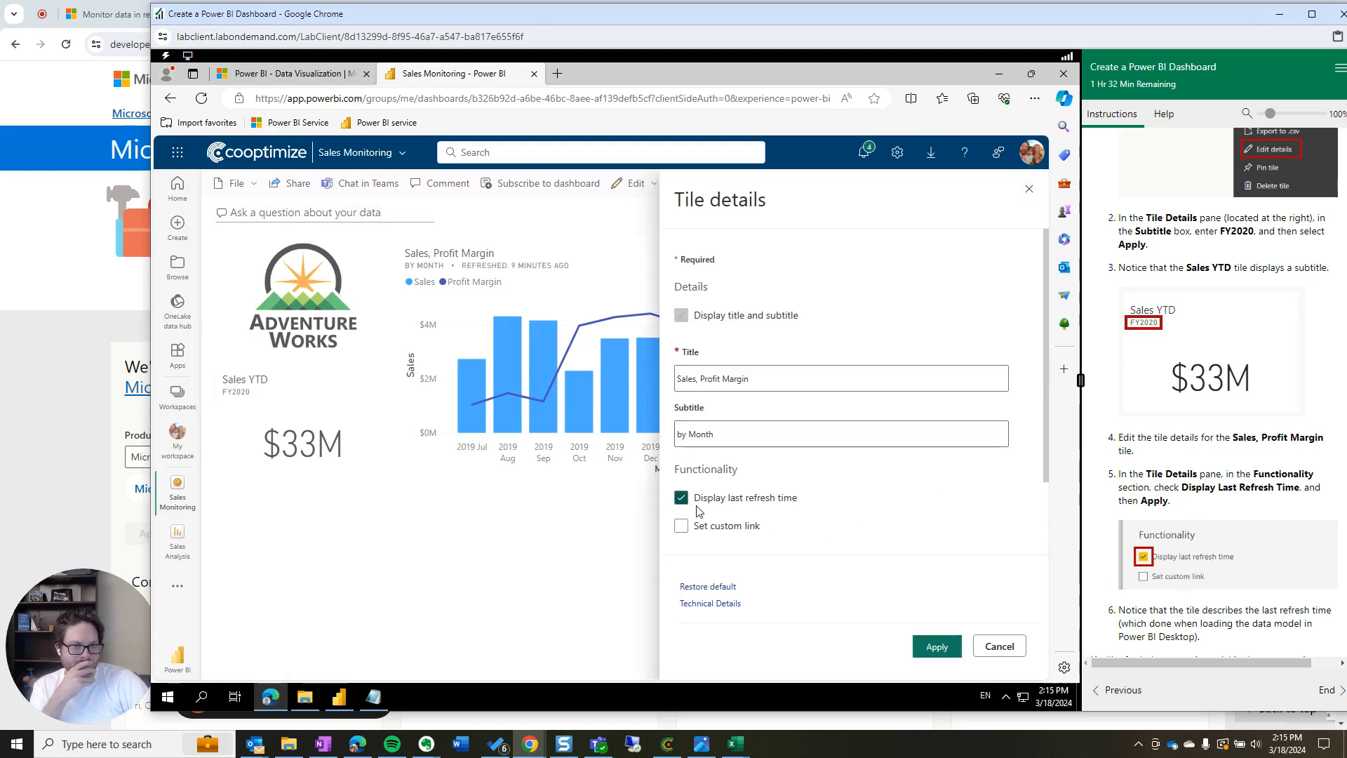
pyautogui.scroll(-5, 1189, 575)
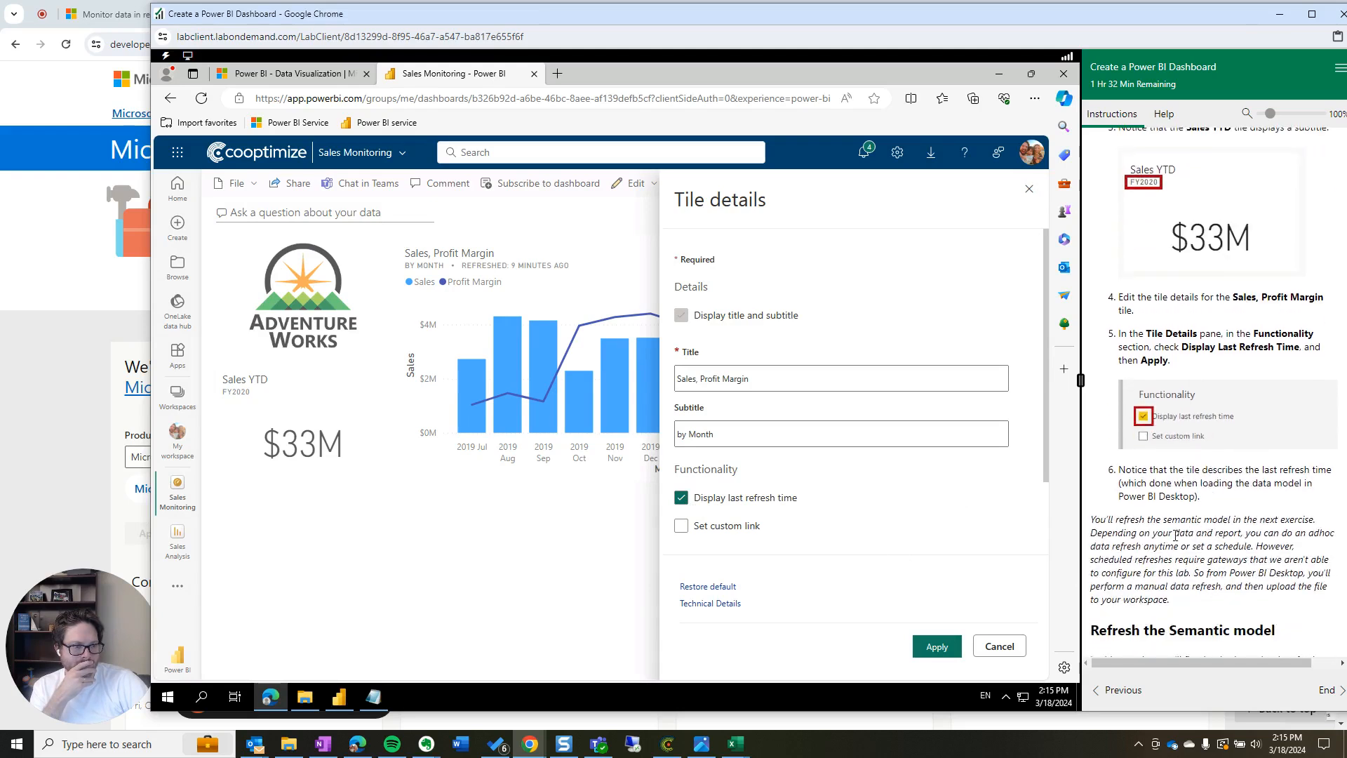
pyautogui.scroll(-4, 1187, 575)
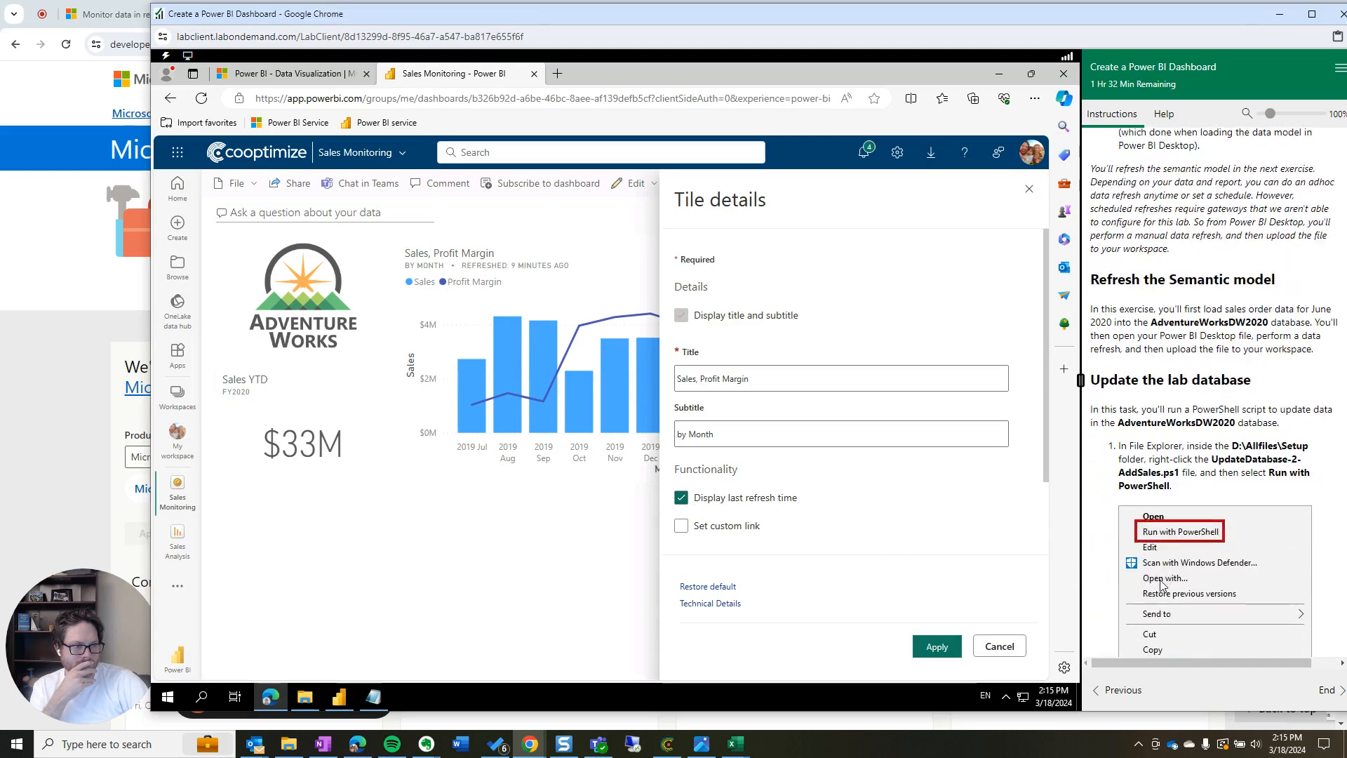
pyautogui.click(934, 649)
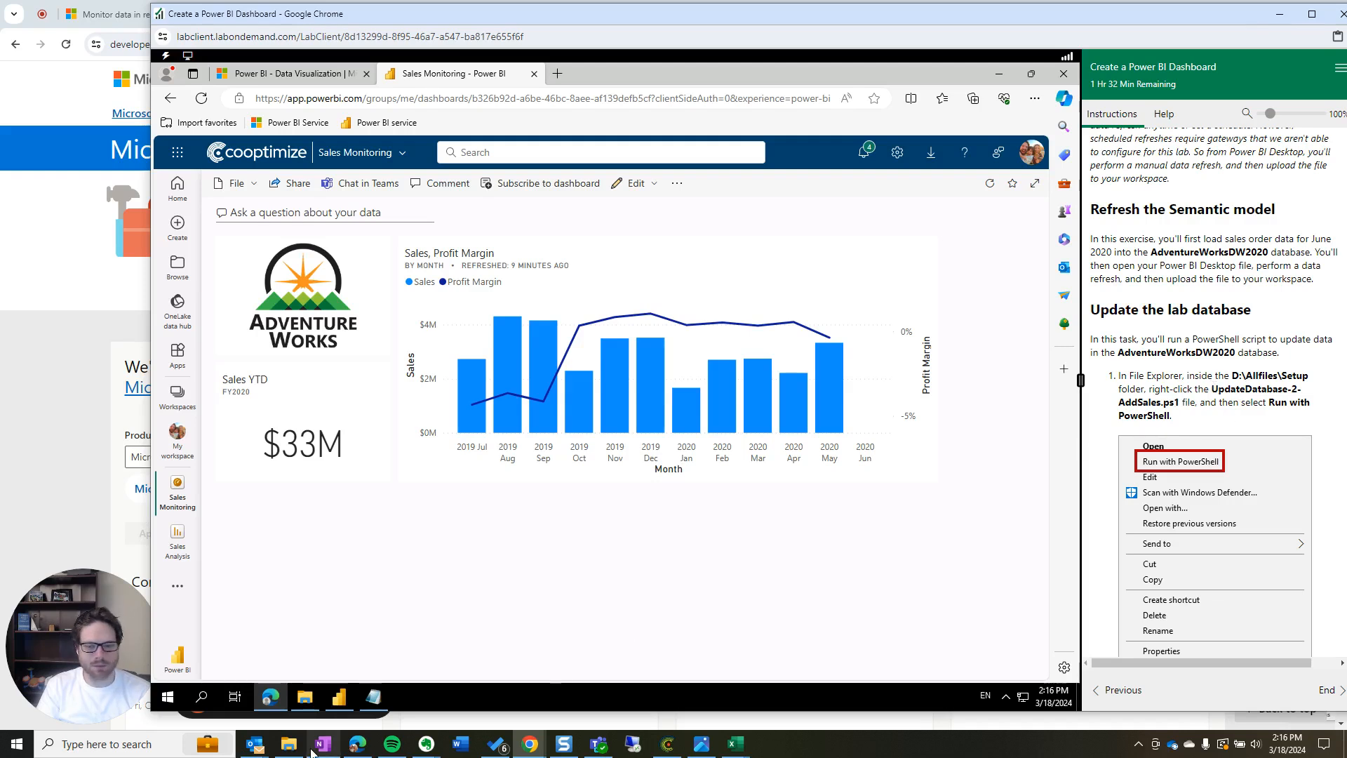
# Open the D:\Allfiles\Setup folder in File Explorer
pyautogui.moveTo(290, 751)
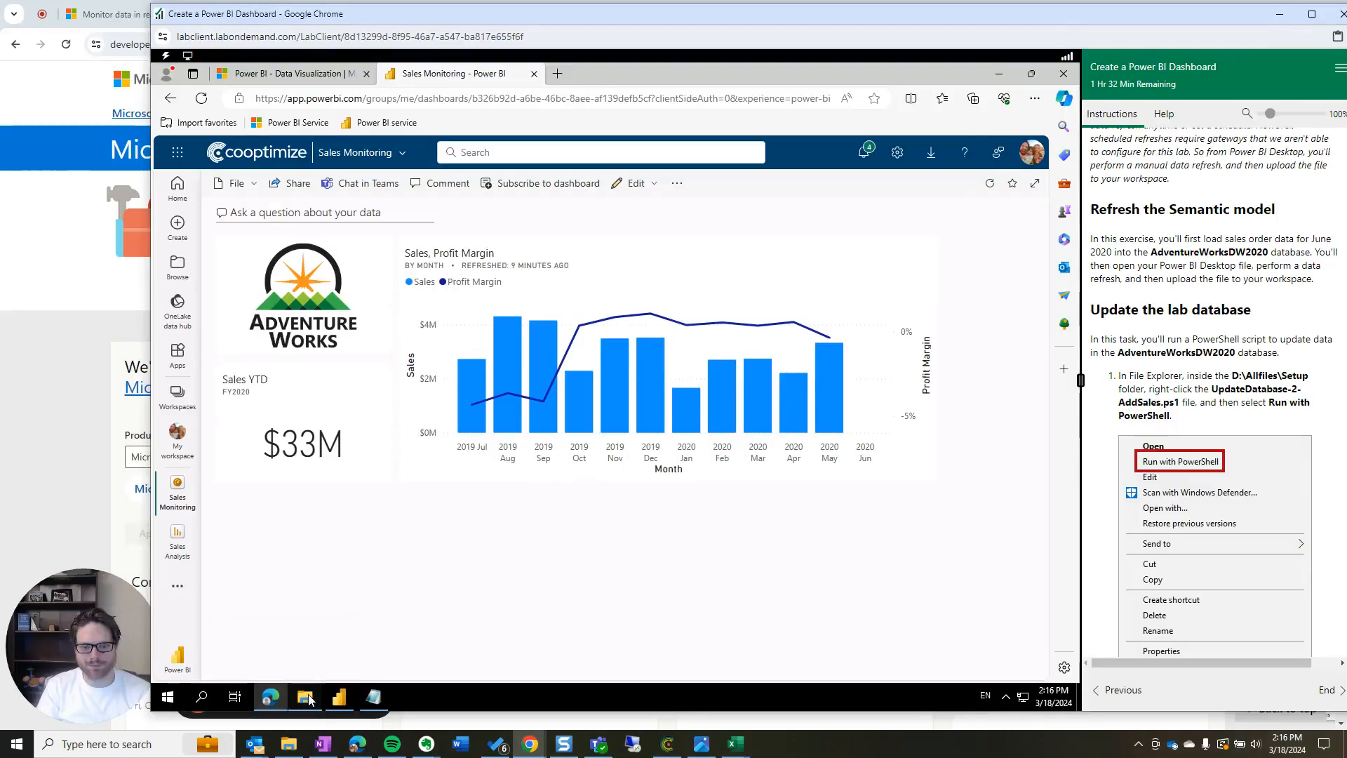
pyautogui.click(306, 697)
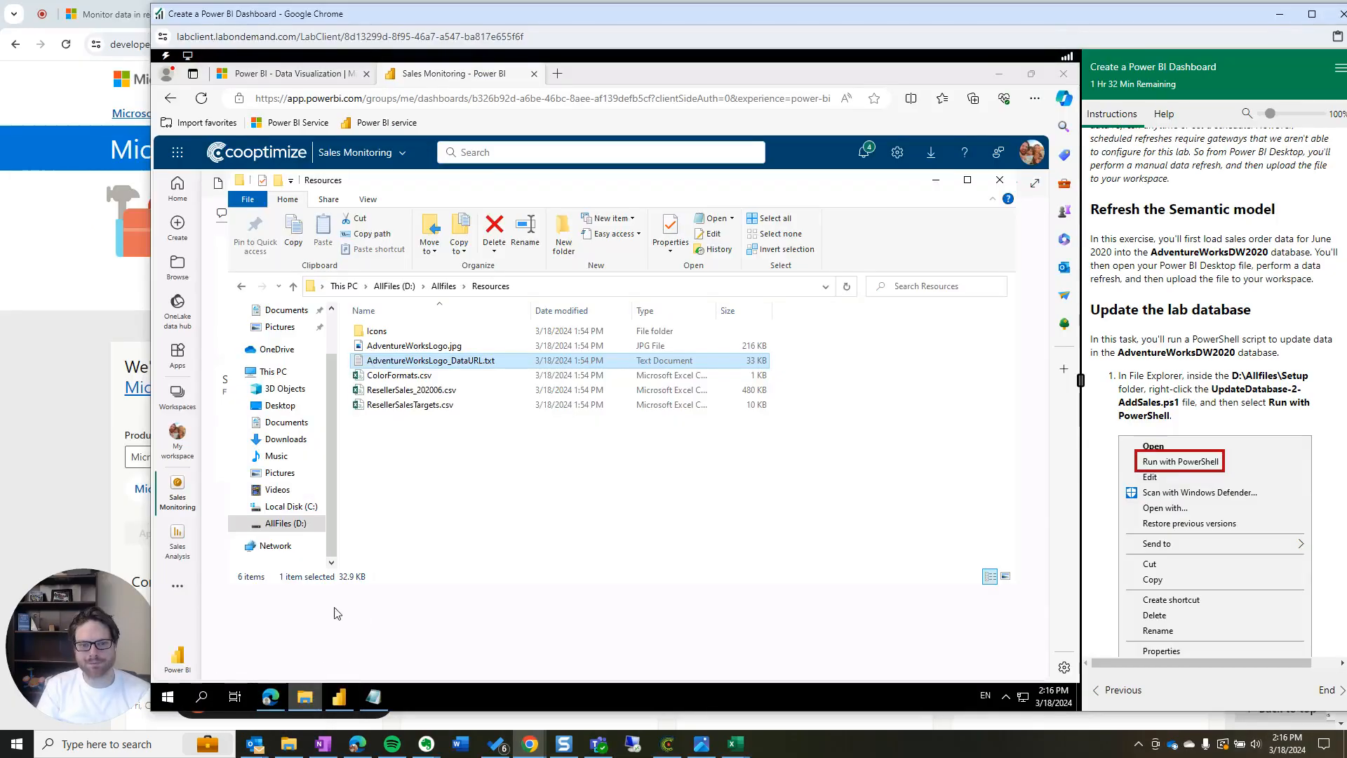
pyautogui.click(444, 287)
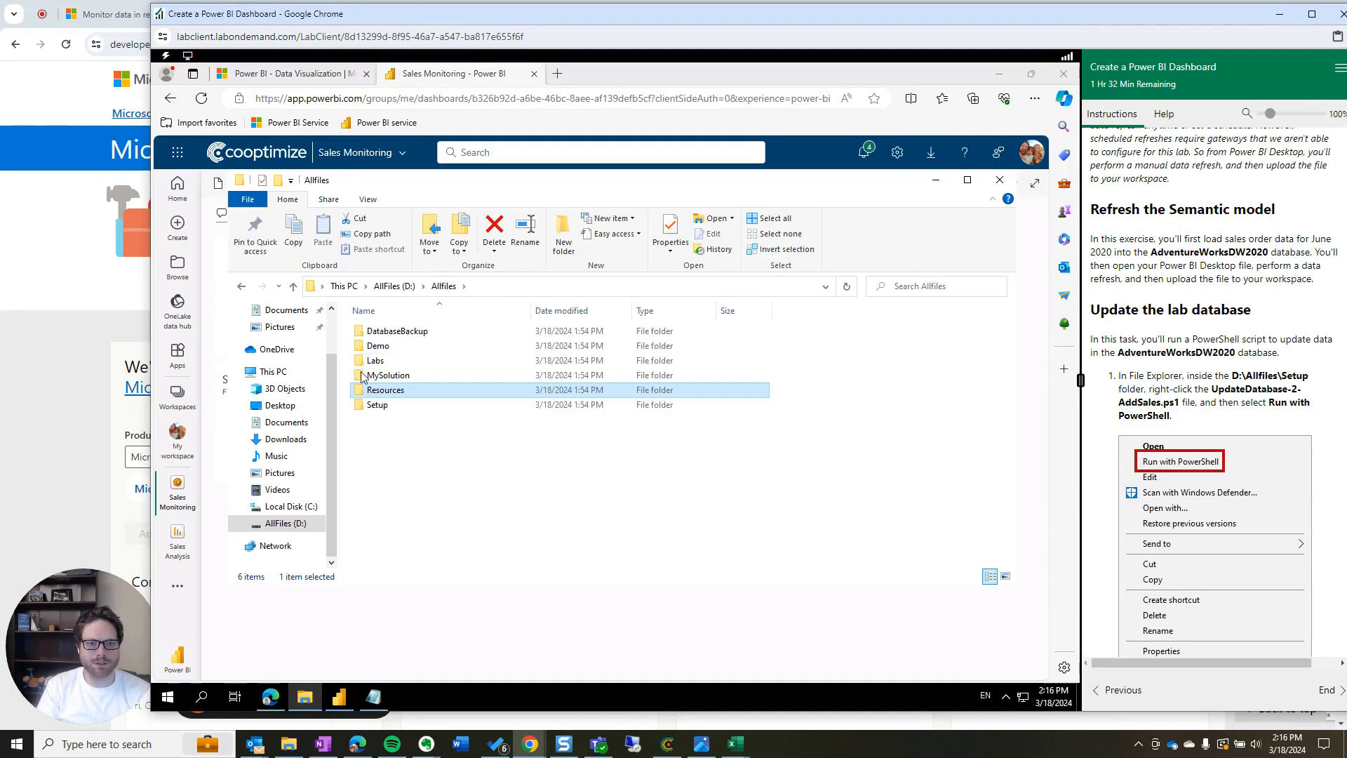
pyautogui.doubleClick(379, 404)
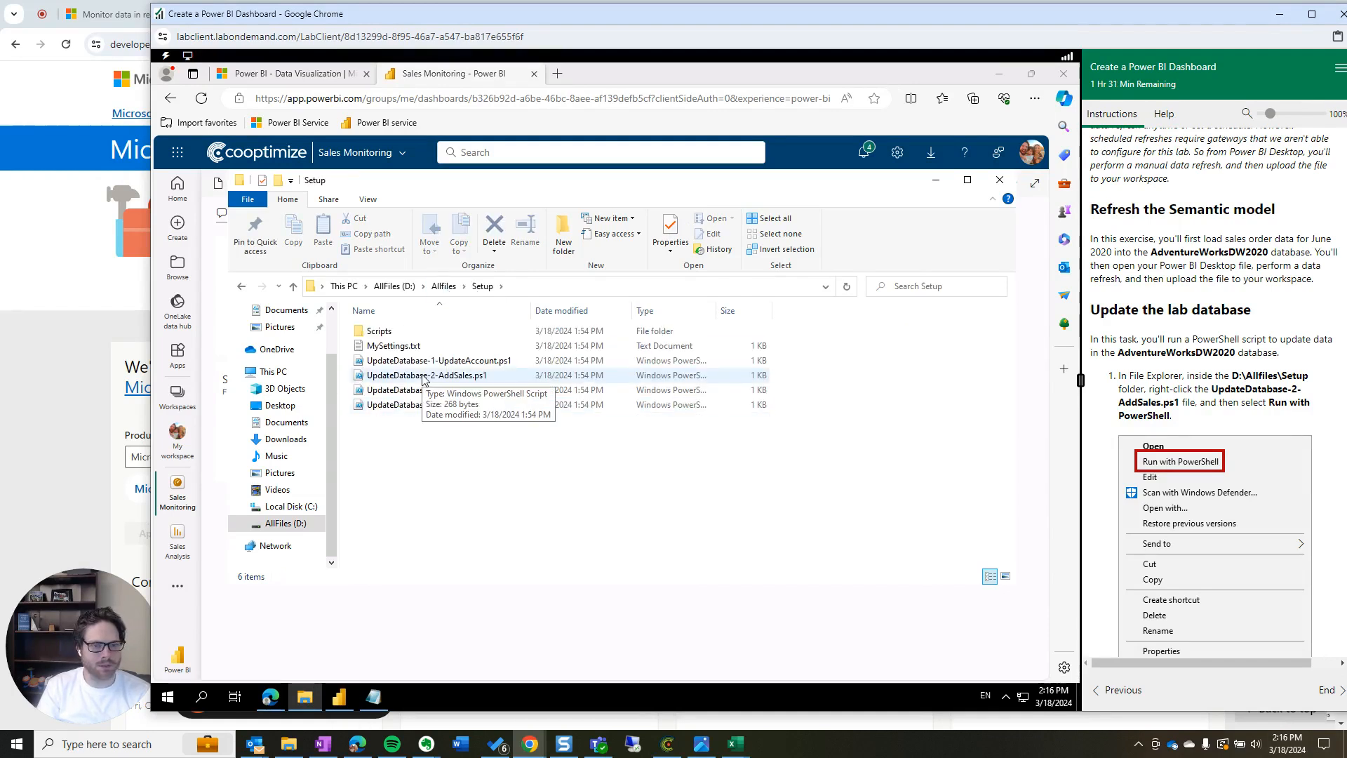
# Run UpdateDatabase-2-AddSales.ps1 with PowerShell and close its window once finished
pyautogui.rightClick(422, 378)
pyautogui.click(458, 404)
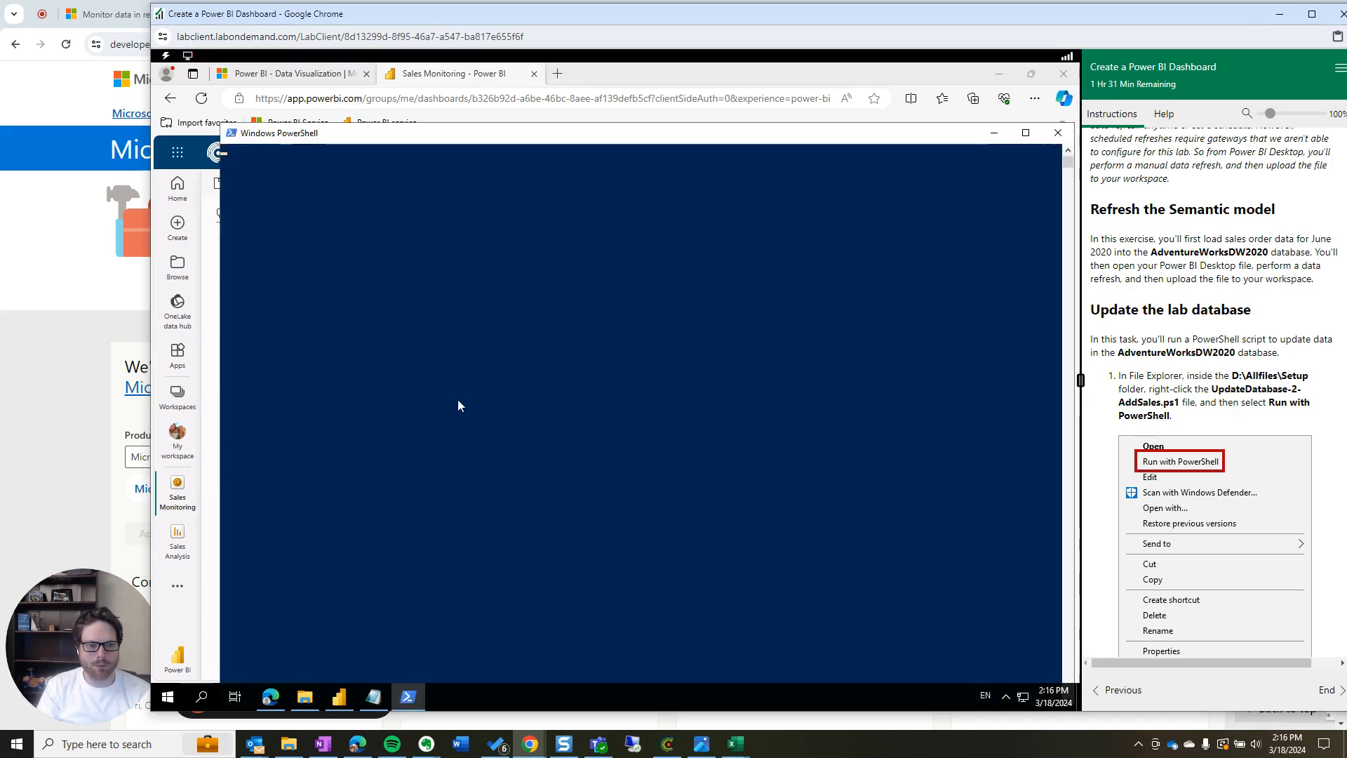
pyautogui.scroll(-3, 1253, 425)
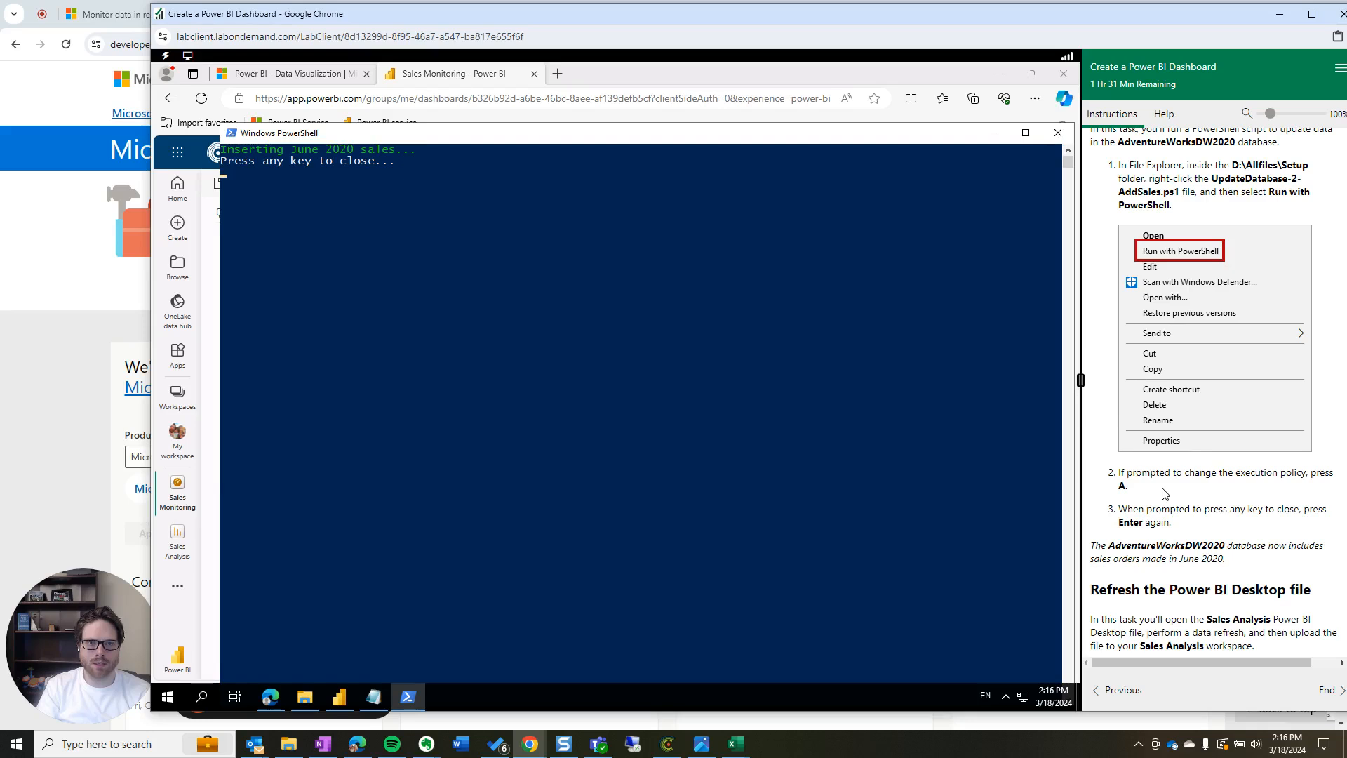
pyautogui.scroll(-2, 1163, 493)
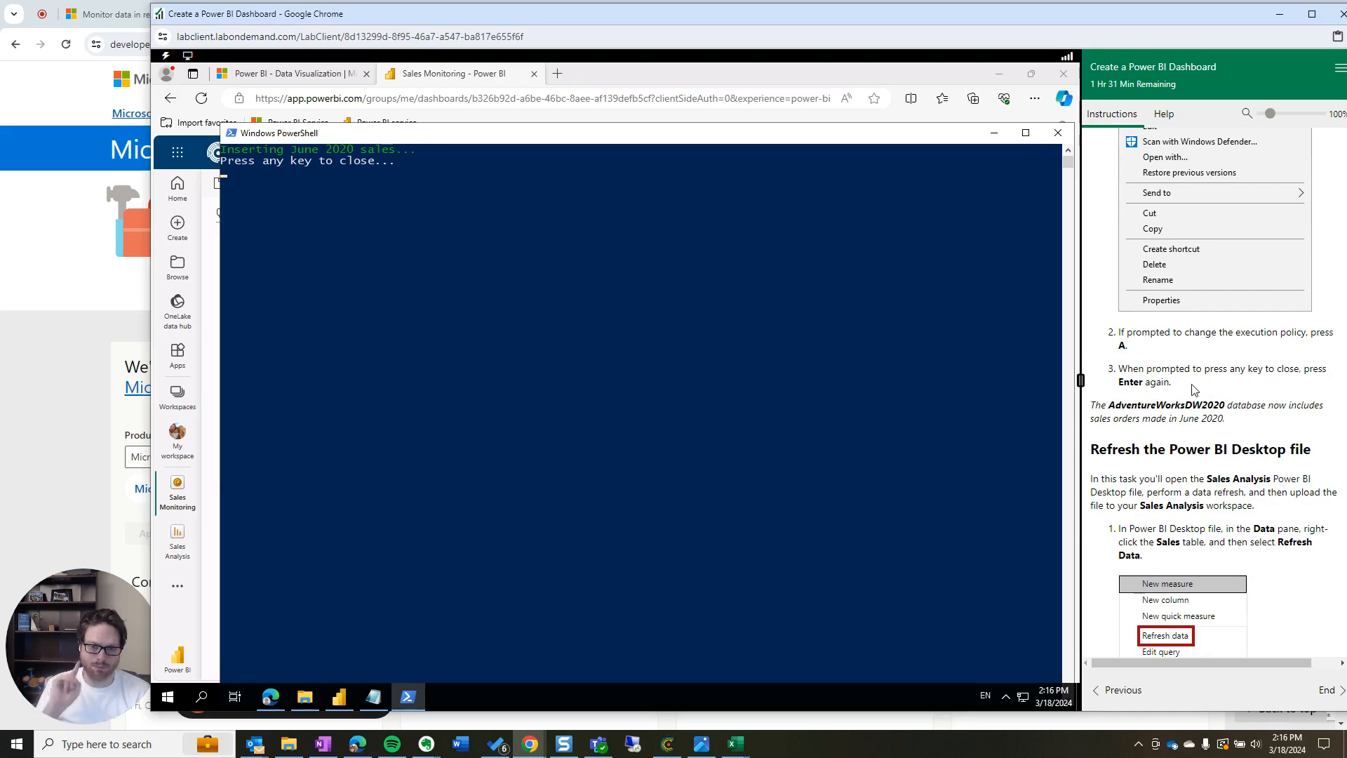
pyautogui.press('Return')
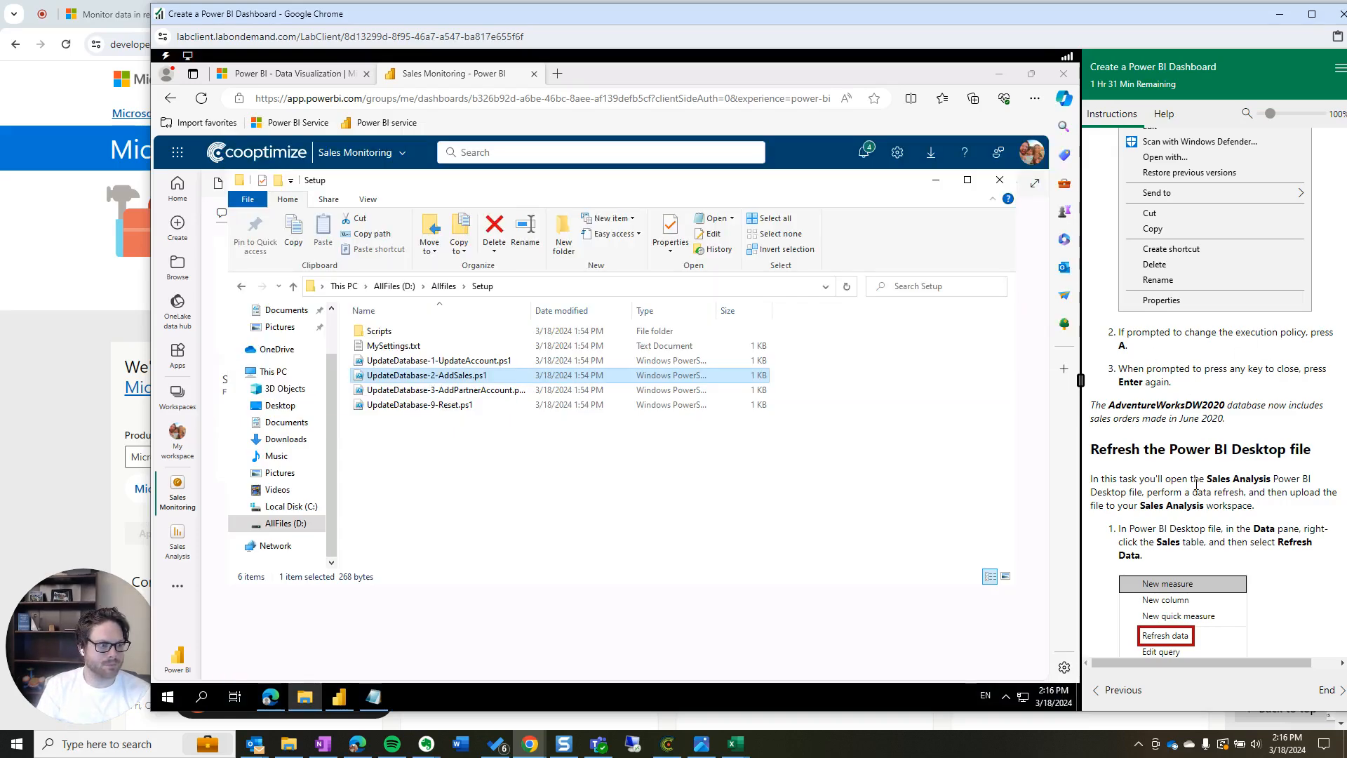
pyautogui.scroll(-2, 1193, 482)
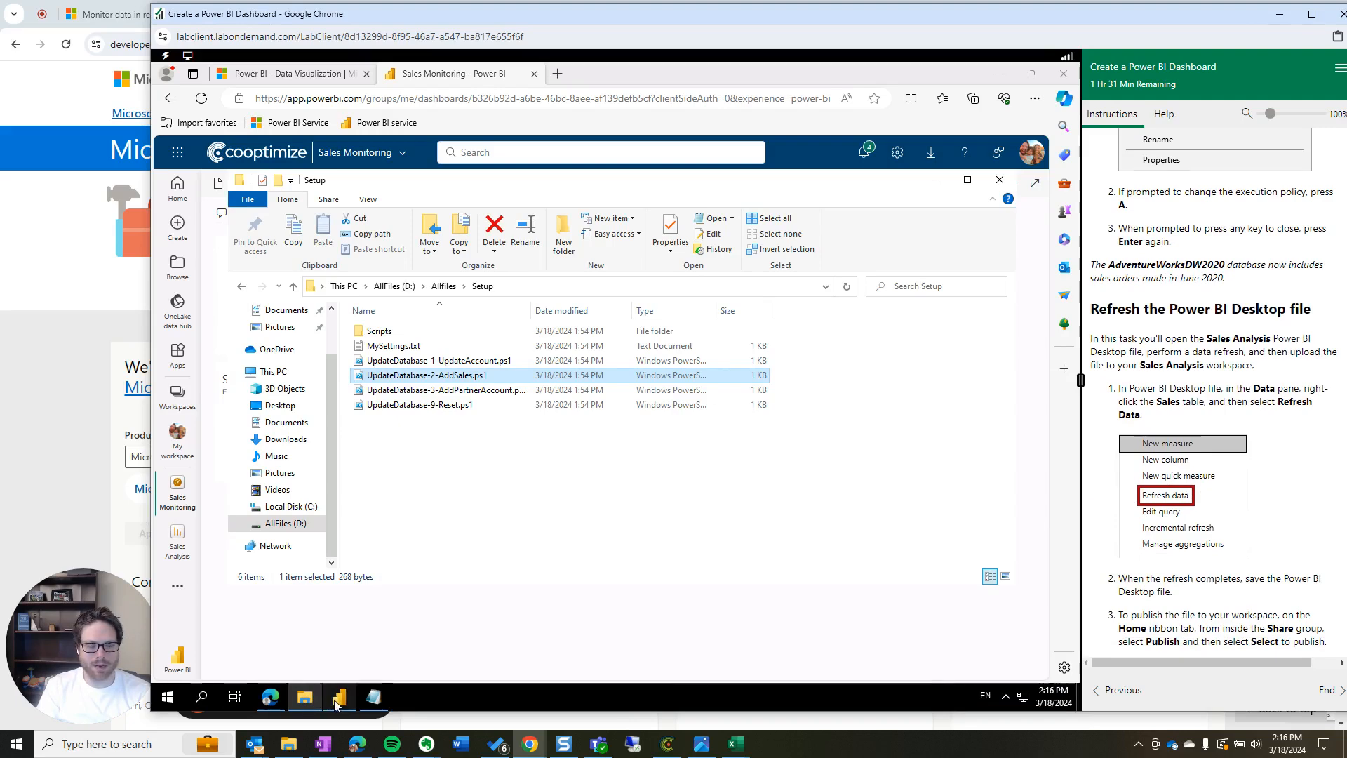
# Minimize File Explorer and switch to the Untitled Power BI Desktop window
pyautogui.click(935, 180)
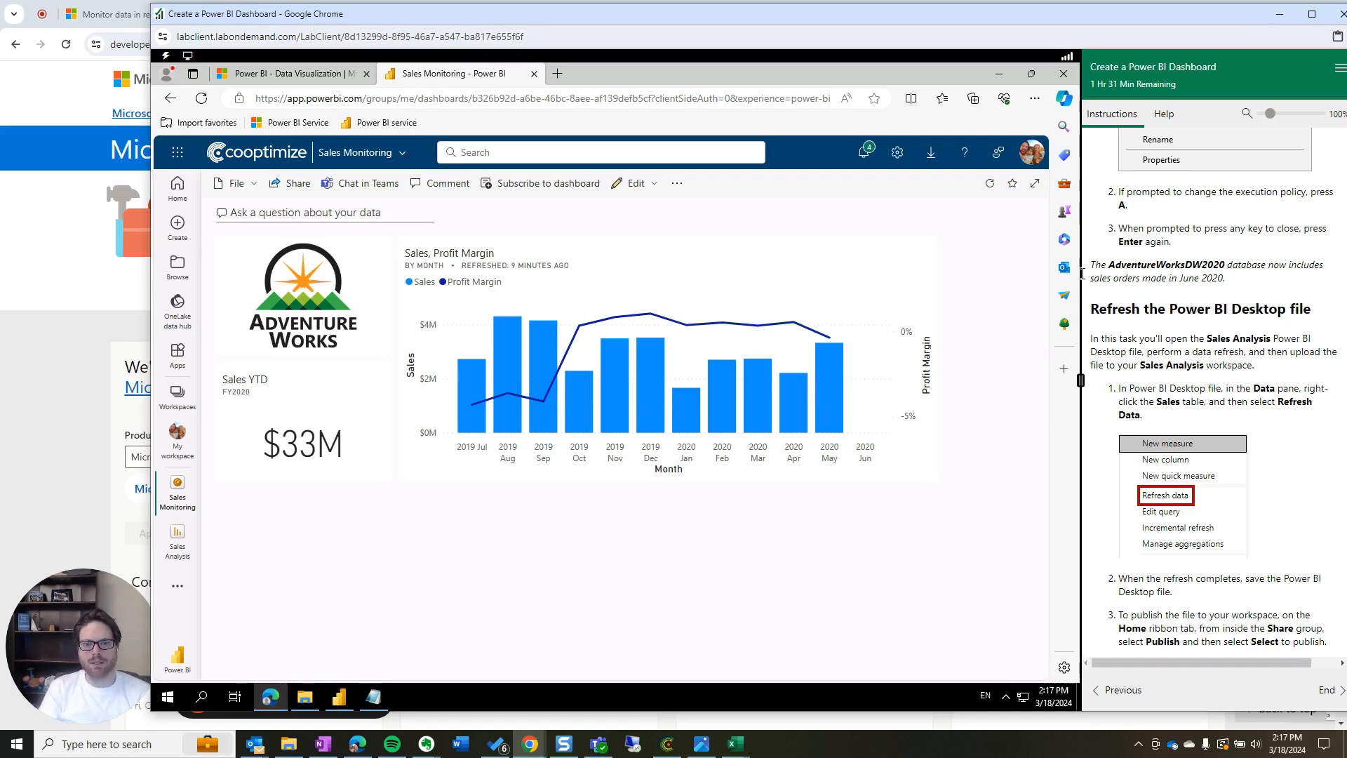
pyautogui.click(339, 704)
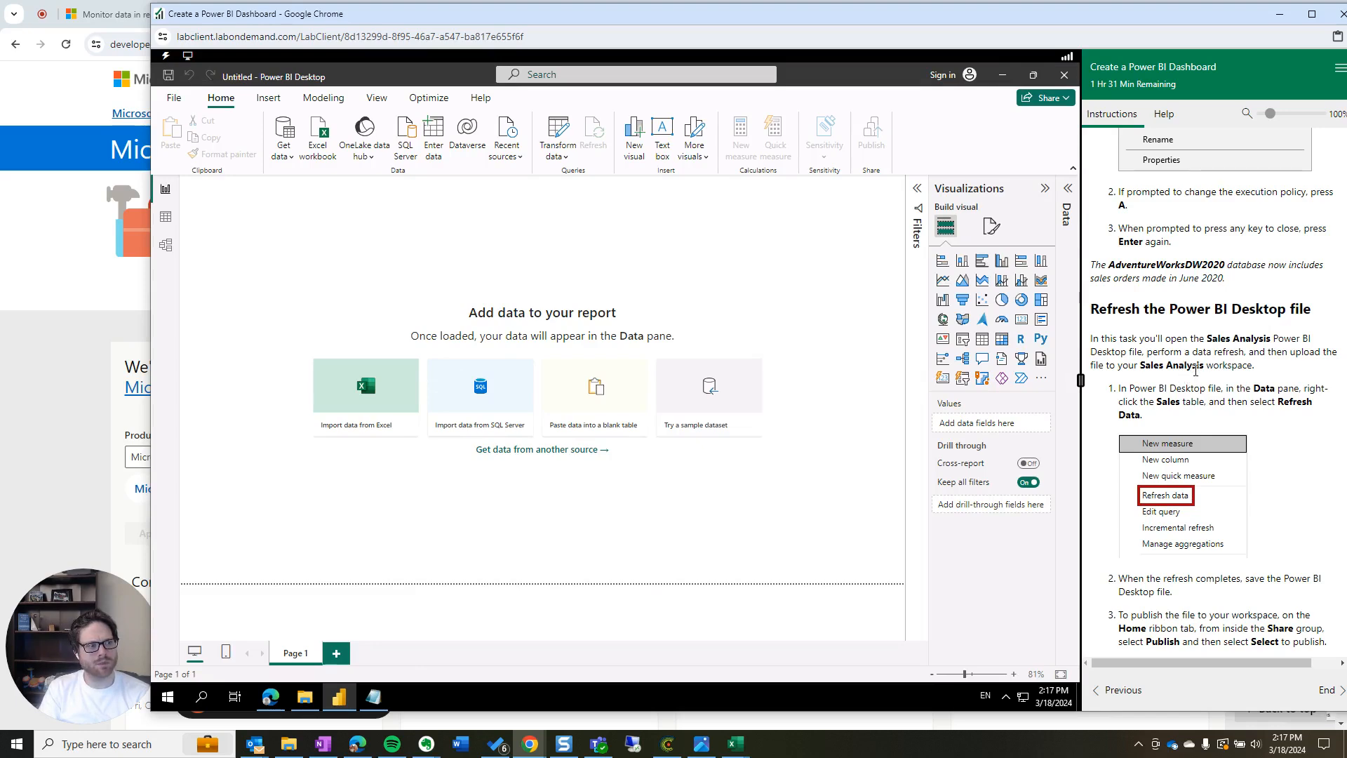
pyautogui.scroll(3, 1191, 379)
pyautogui.scroll(-1, 1123, 400)
pyautogui.moveTo(1092, 411); pyautogui.dragTo(1326, 436)
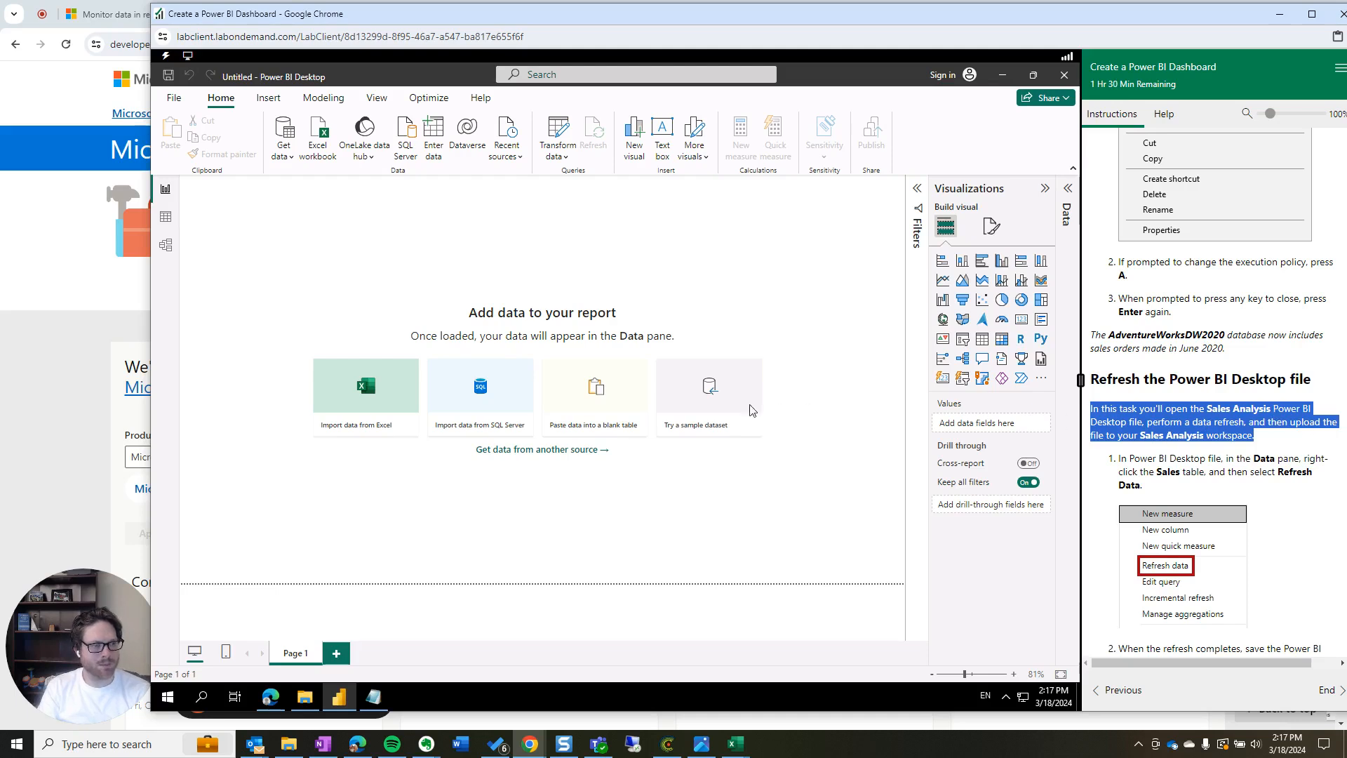
# Check the Allfiles\MySolution folder contents, then return to Power BI Desktop
pyautogui.click(303, 702)
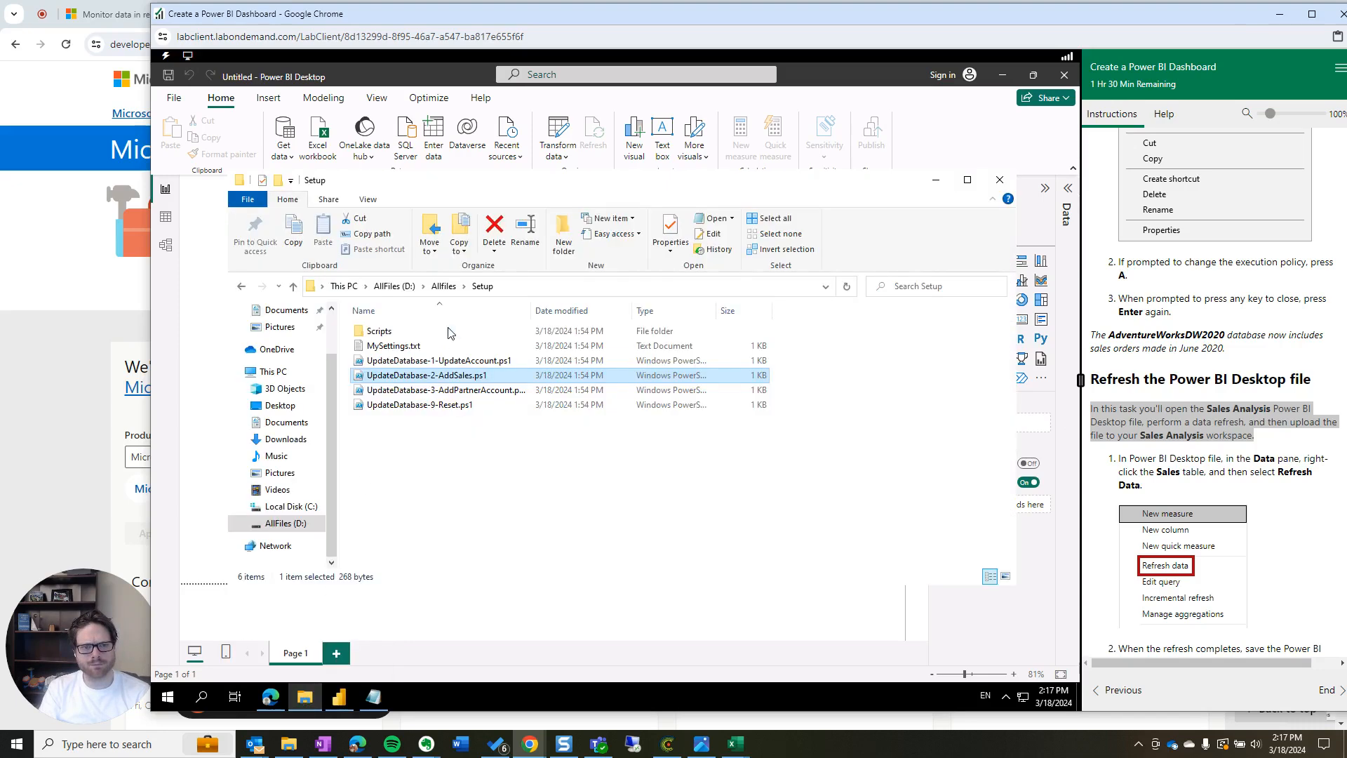
pyautogui.click(443, 288)
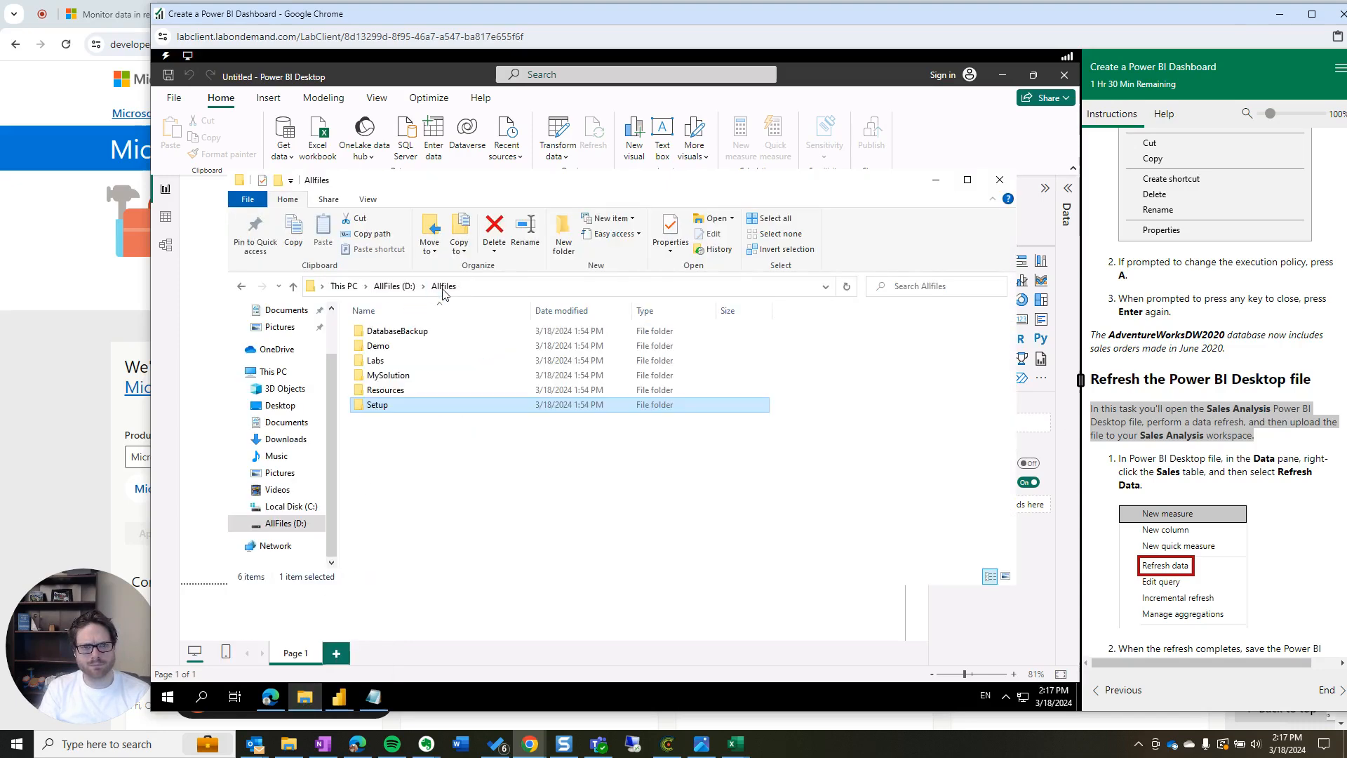
pyautogui.doubleClick(392, 376)
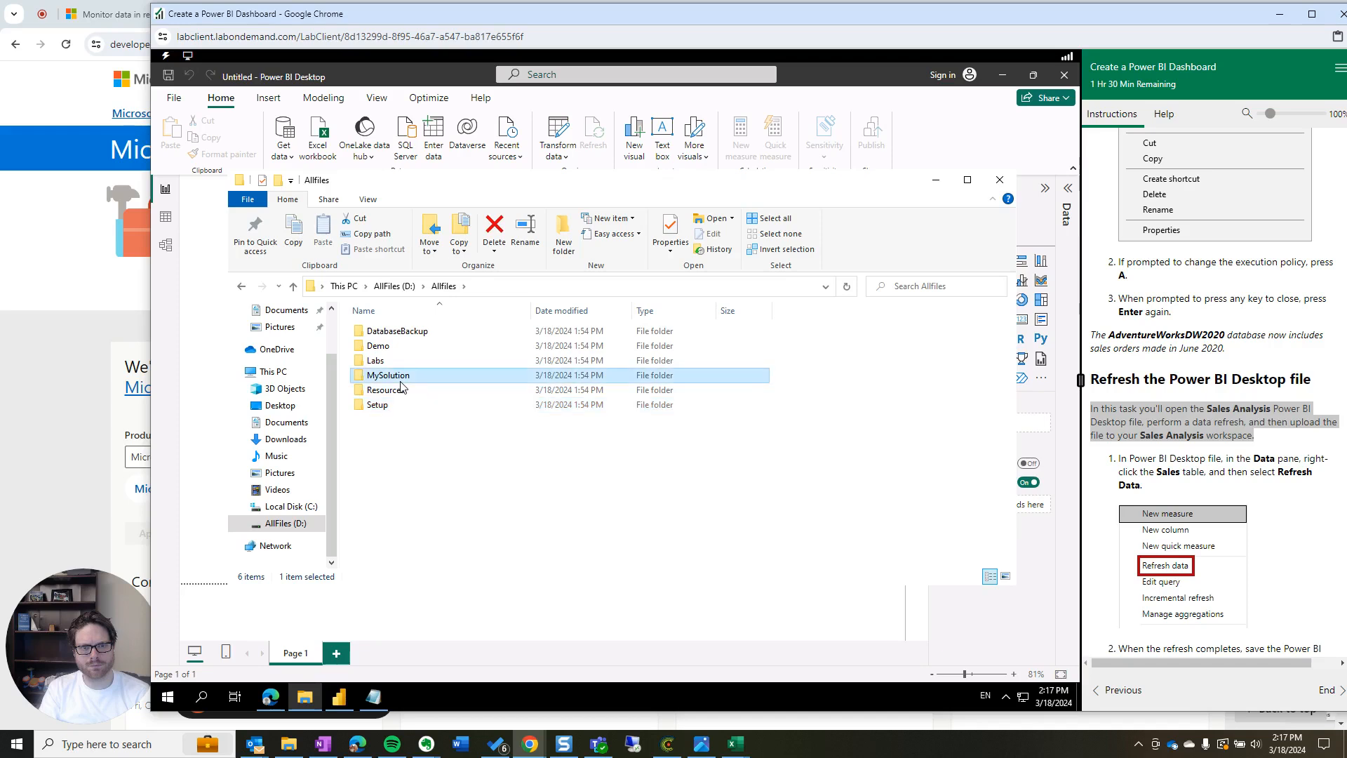
pyautogui.click(443, 287)
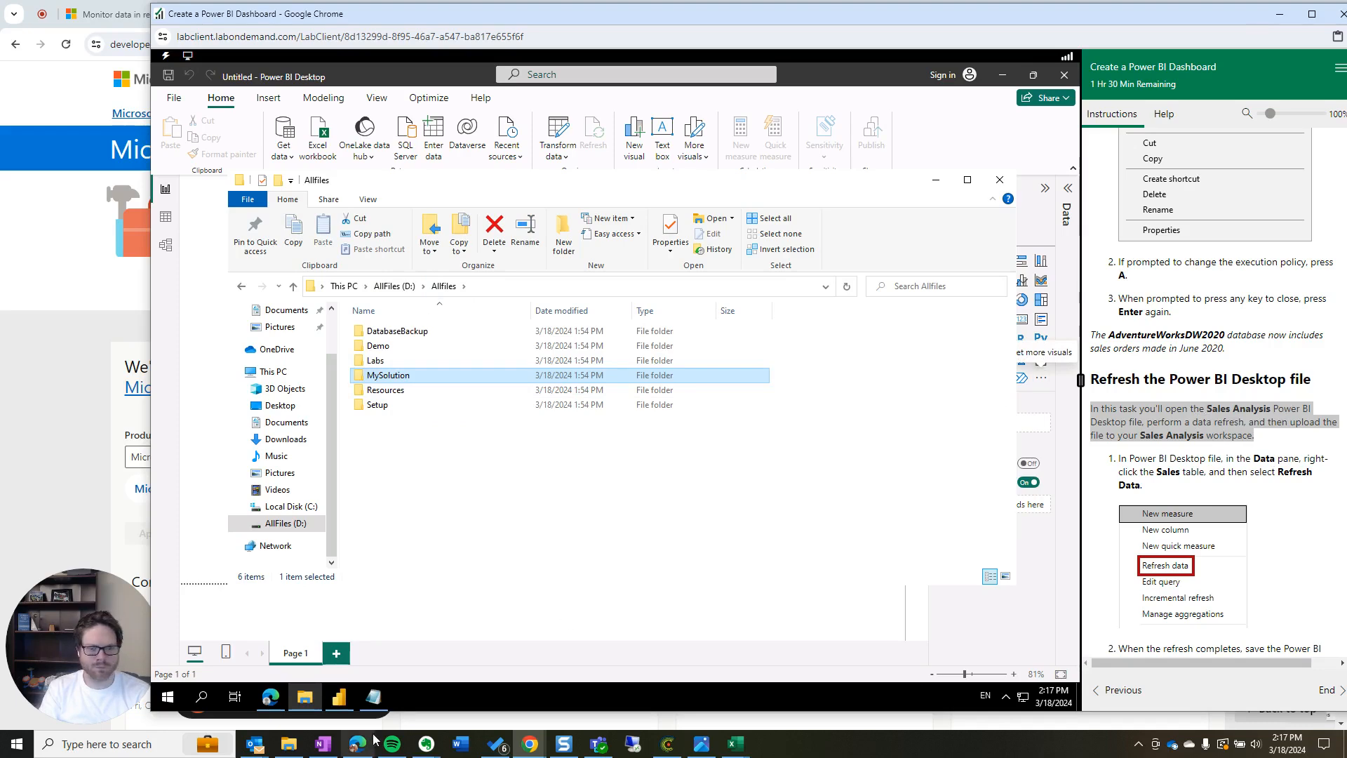
pyautogui.click(339, 696)
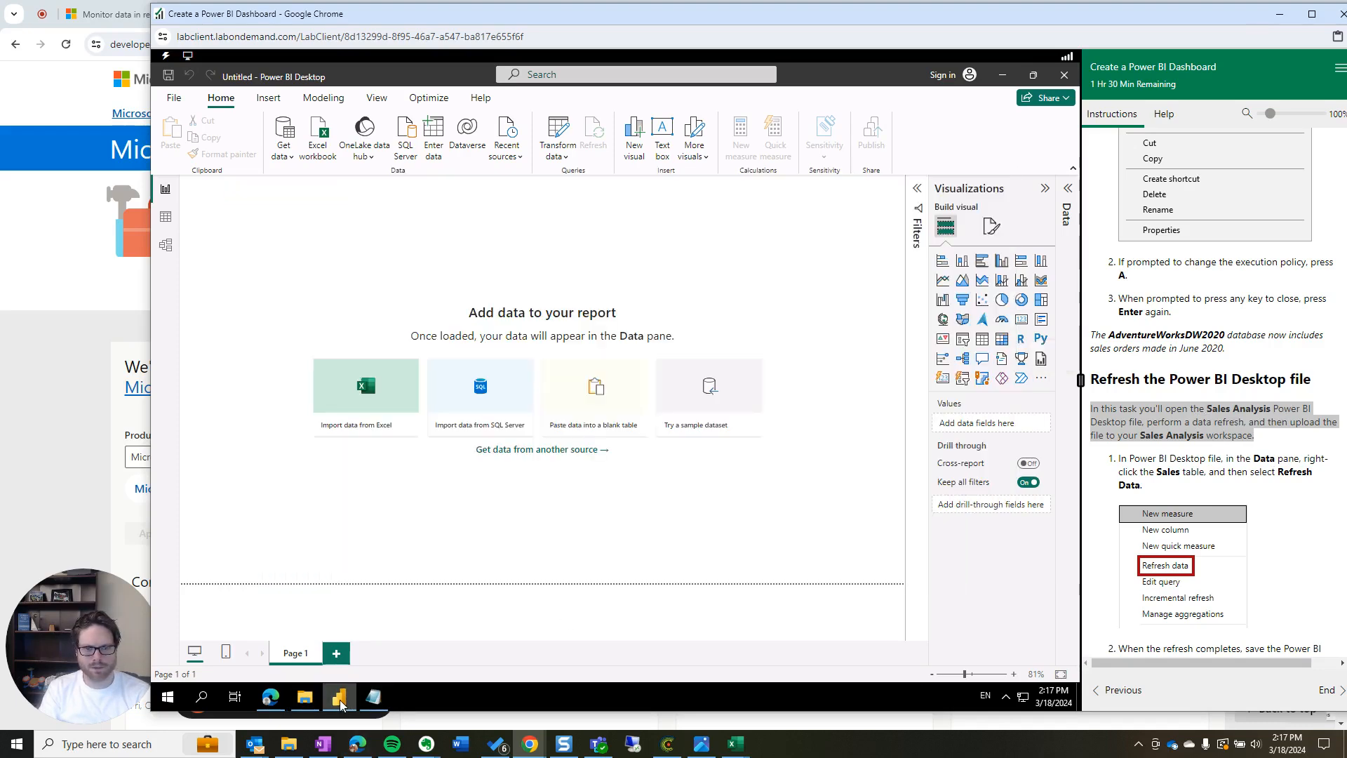
# Switch to Model view, try reopening recent Sales Analysis.pbix, and close the not-found error
pyautogui.click(167, 219)
pyautogui.click(166, 244)
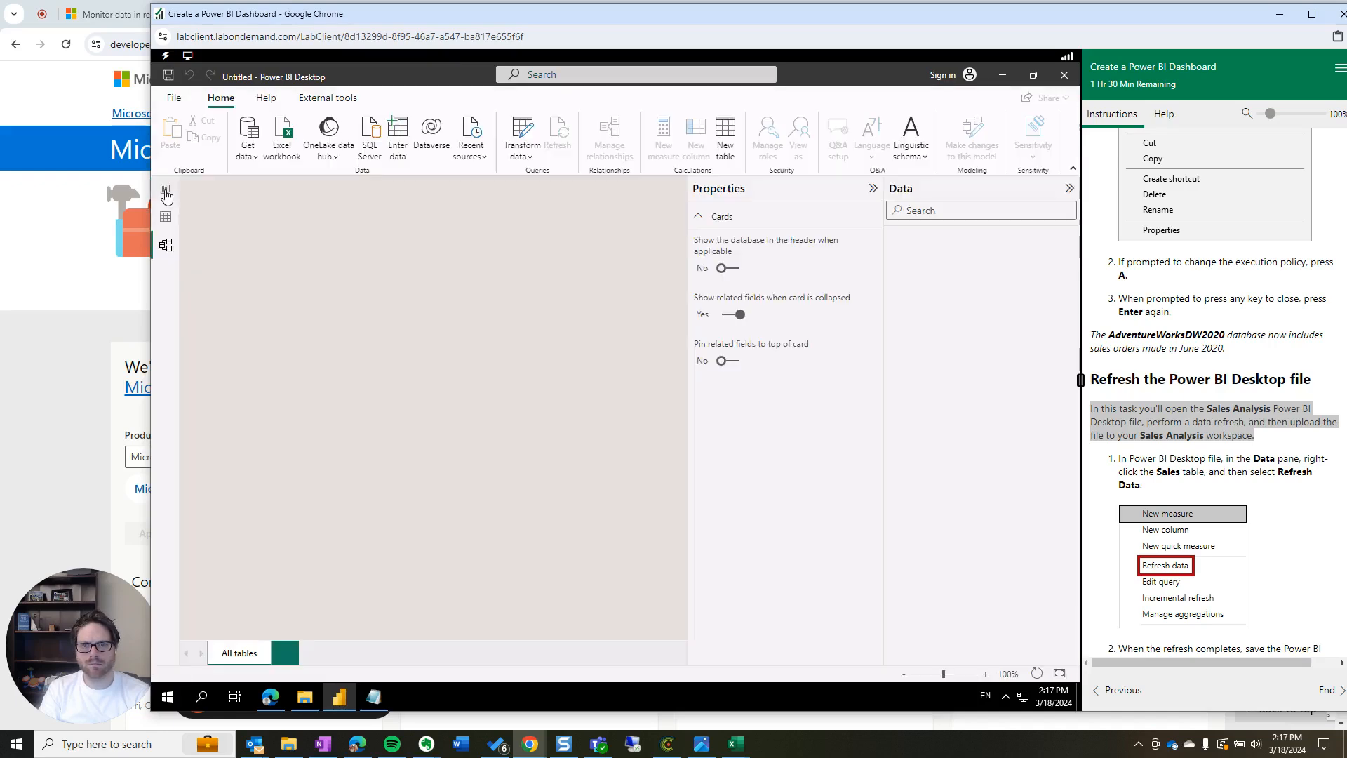
pyautogui.click(180, 99)
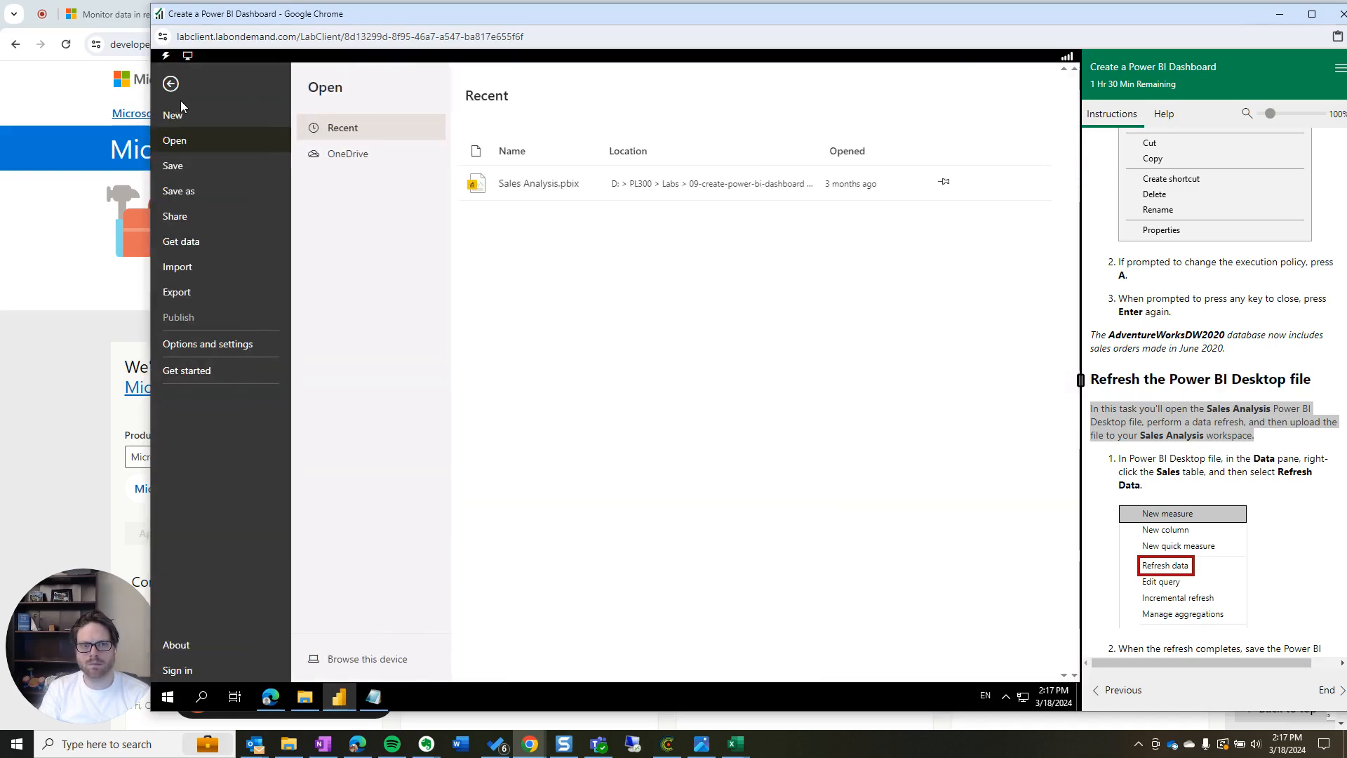
pyautogui.click(556, 183)
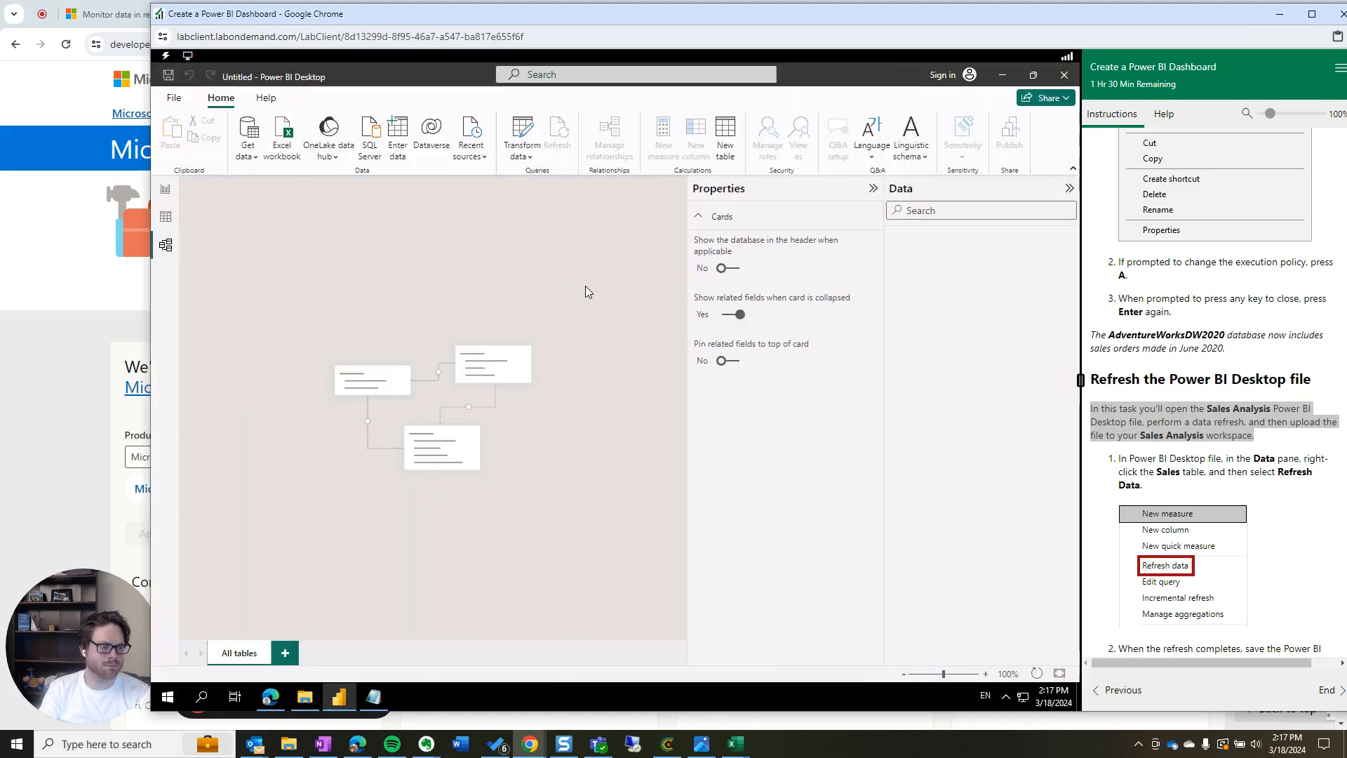
pyautogui.scroll(-3, 1217, 424)
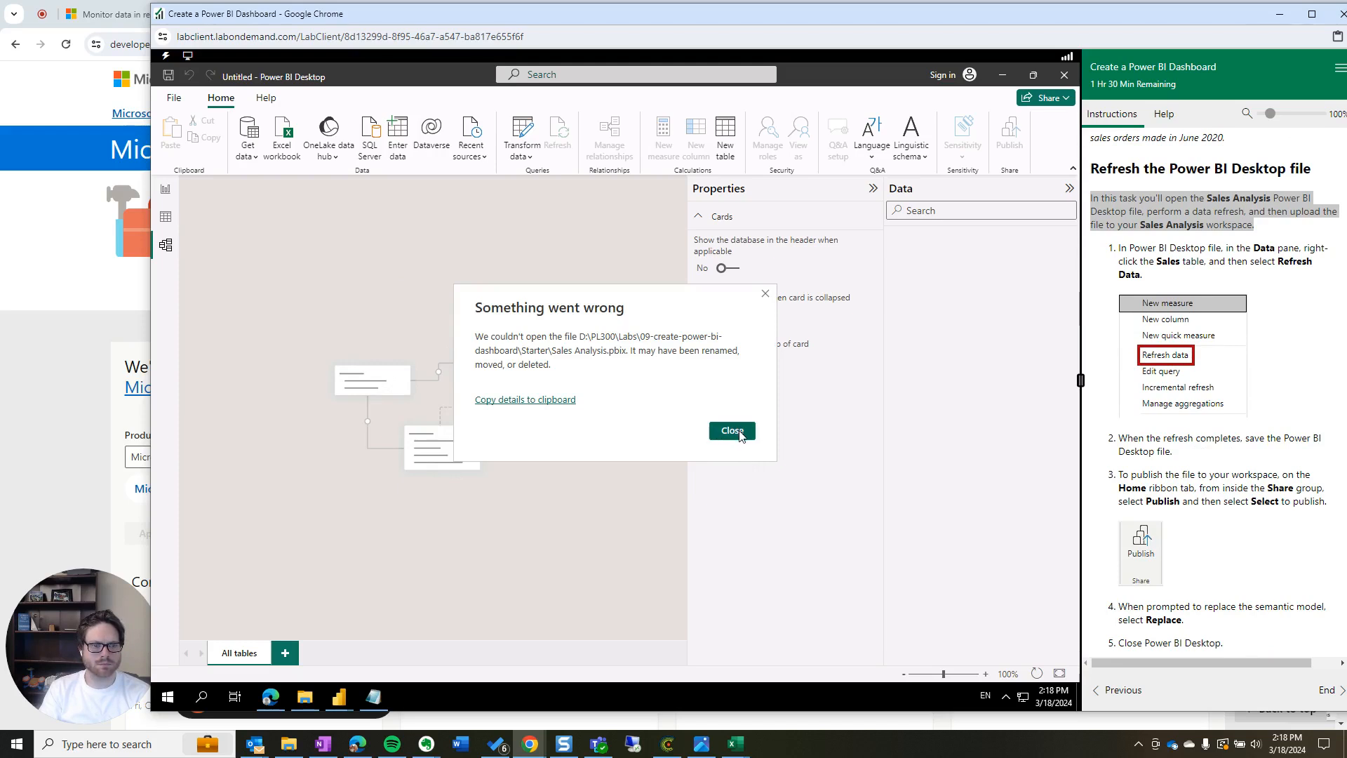
pyautogui.click(740, 436)
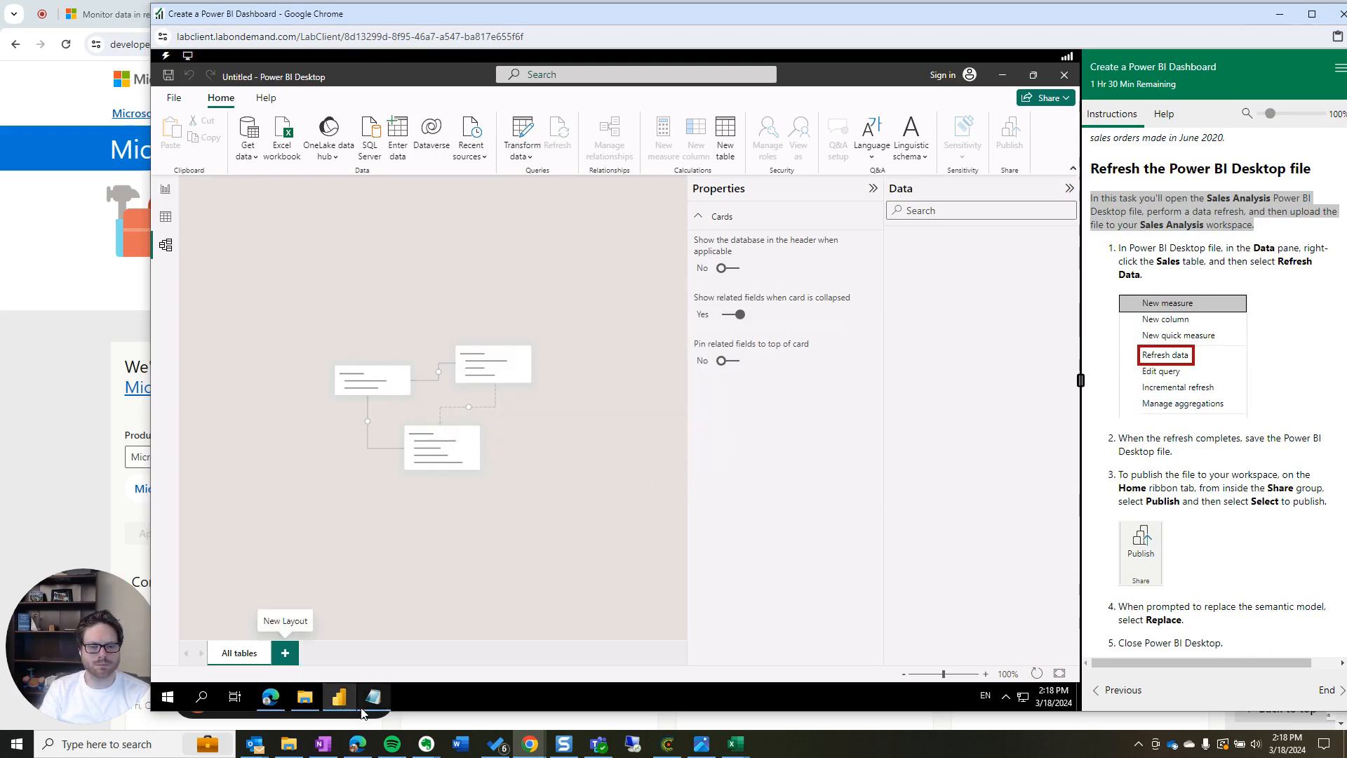
# Open AW Sales Analysis.pbix from D:\Allfiles\Demo\Resources in Power BI Desktop
pyautogui.click(303, 701)
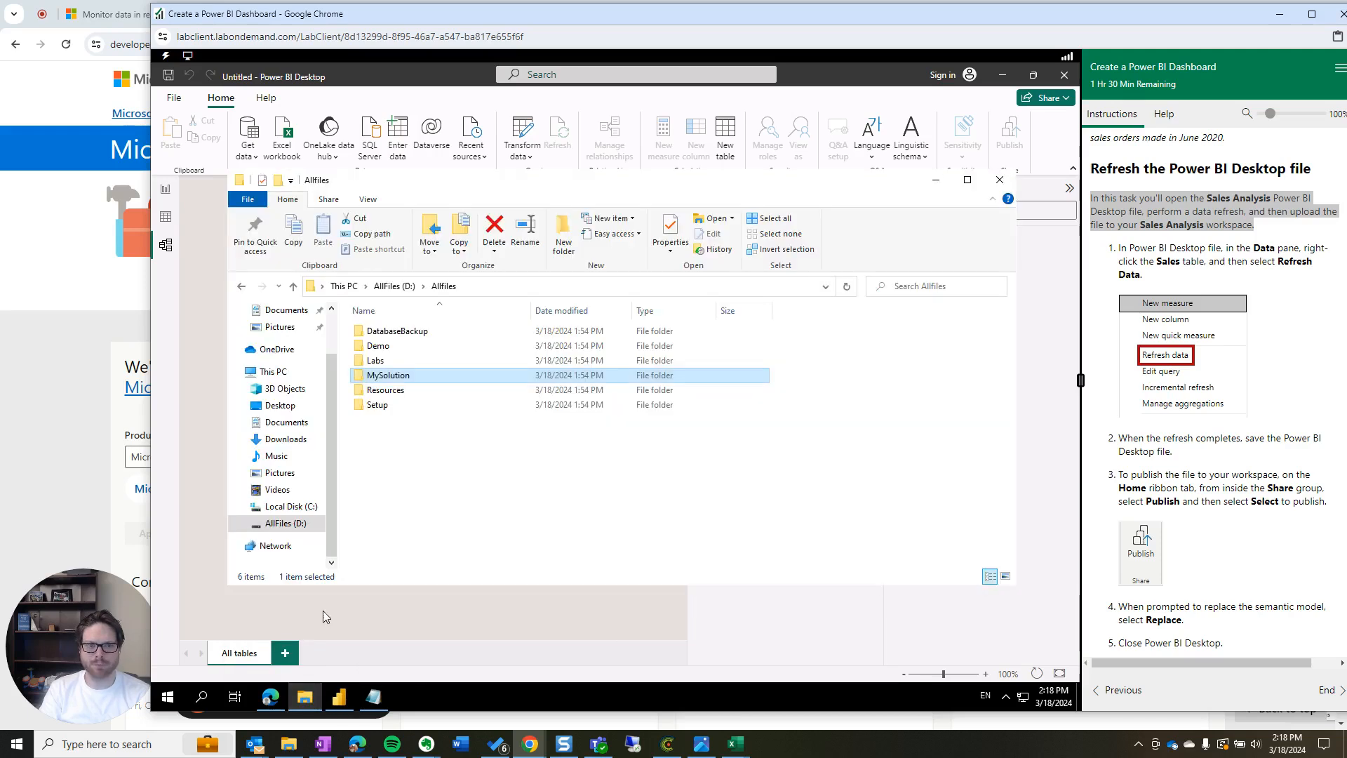
pyautogui.doubleClick(382, 347)
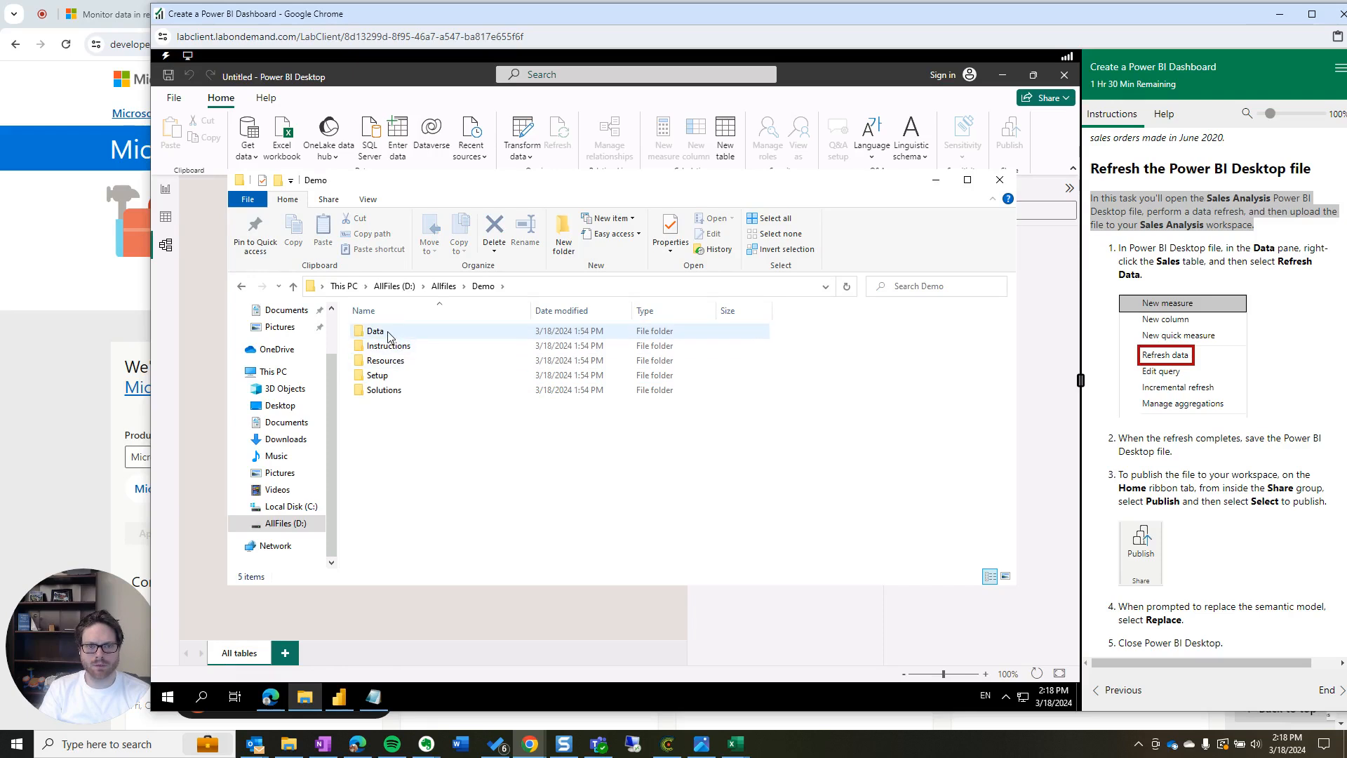
pyautogui.doubleClick(385, 361)
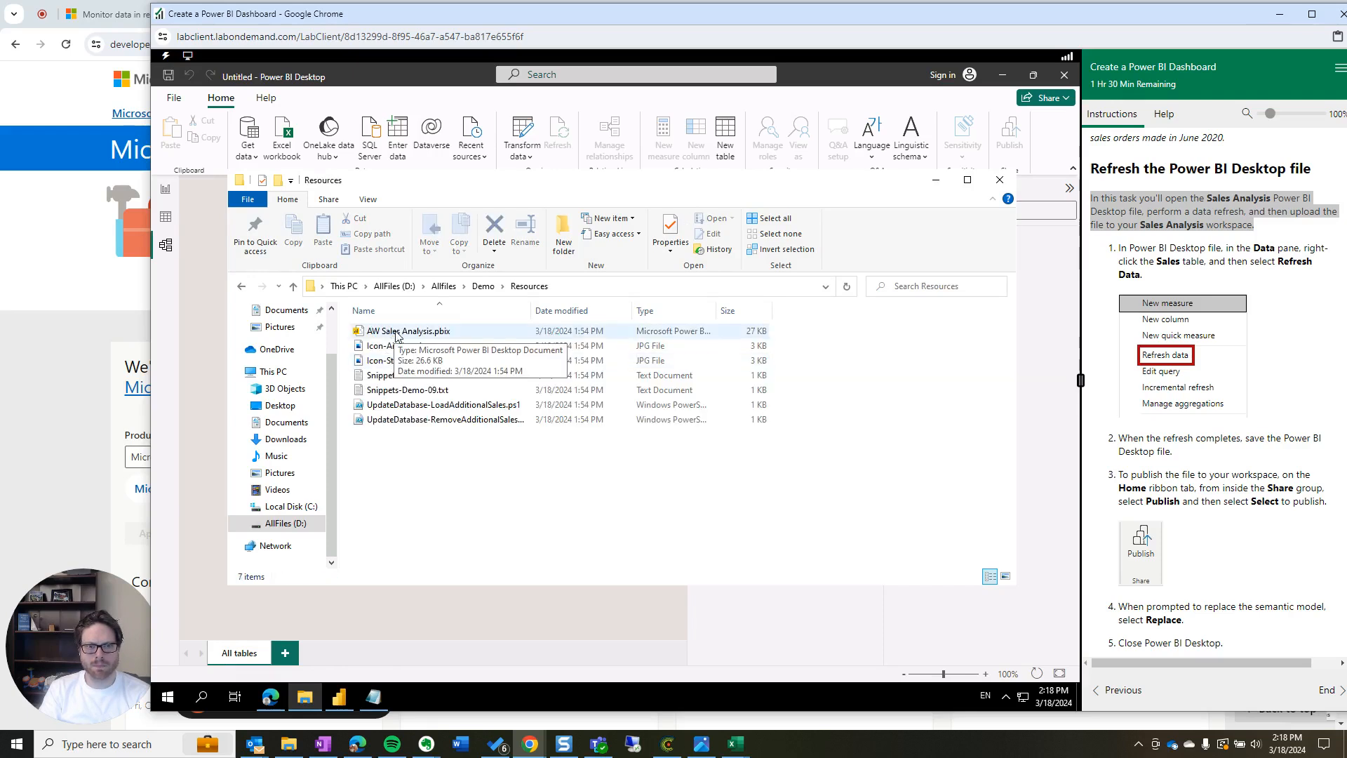
pyautogui.click(397, 334)
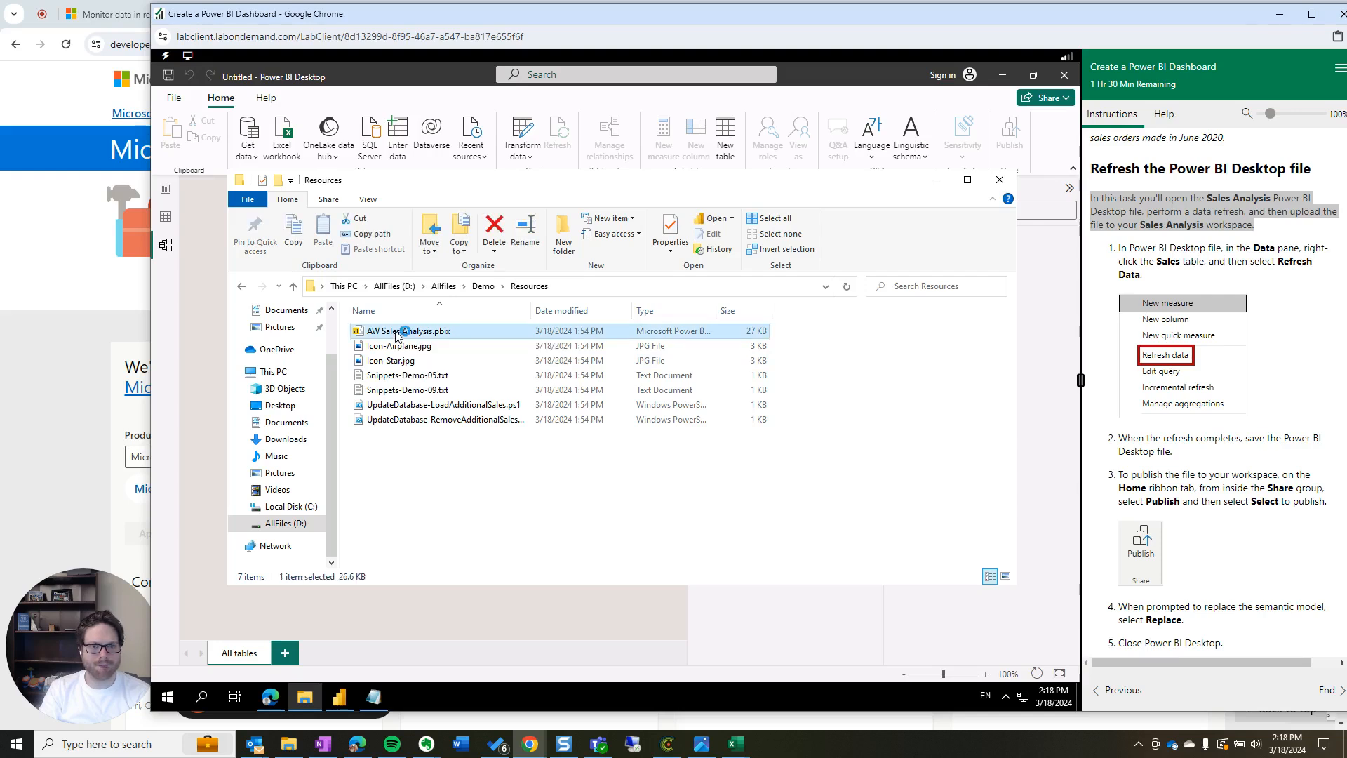
pyautogui.doubleClick(396, 334)
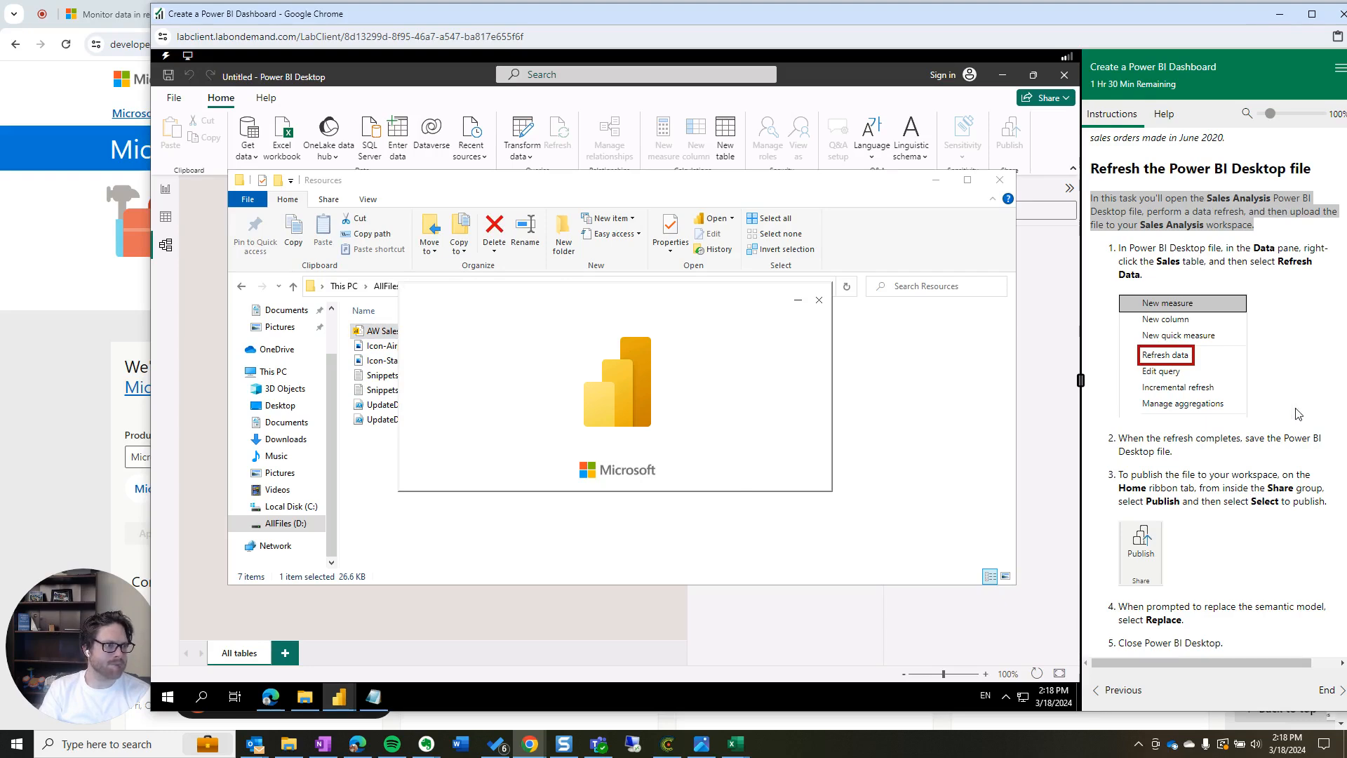
pyautogui.scroll(3, 1297, 414)
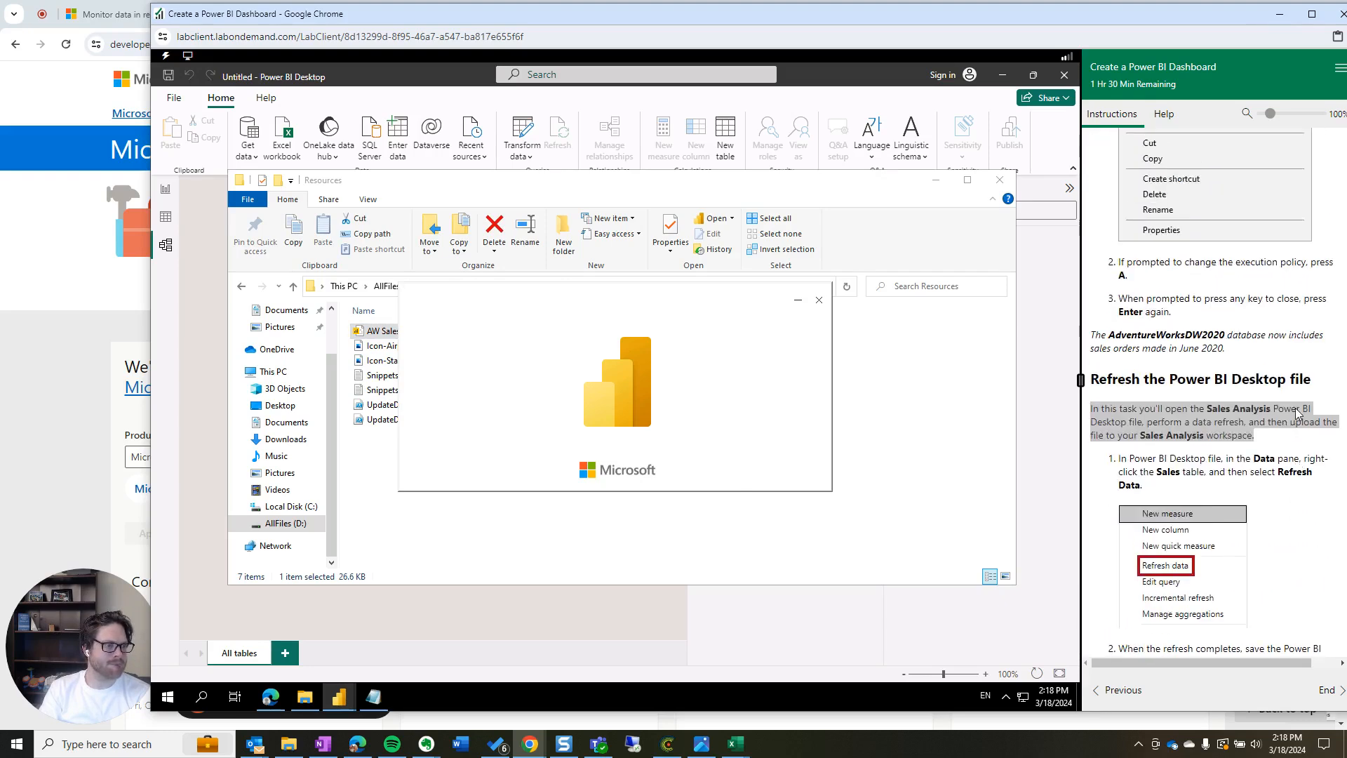
# Browse the Solutions and Demo-09 folders, then return to the Demo folder
pyautogui.click(906, 423)
pyautogui.click(484, 286)
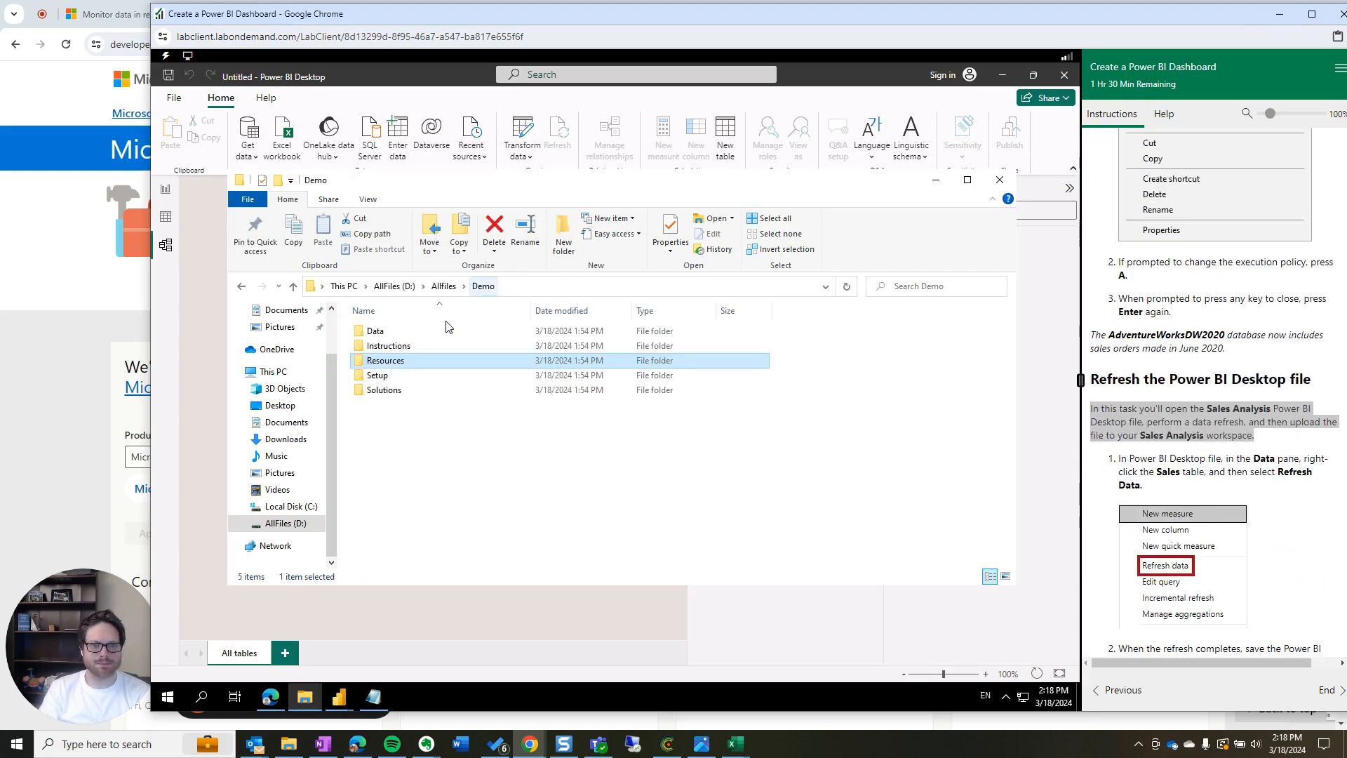
pyautogui.click(385, 391)
pyautogui.doubleClick(386, 394)
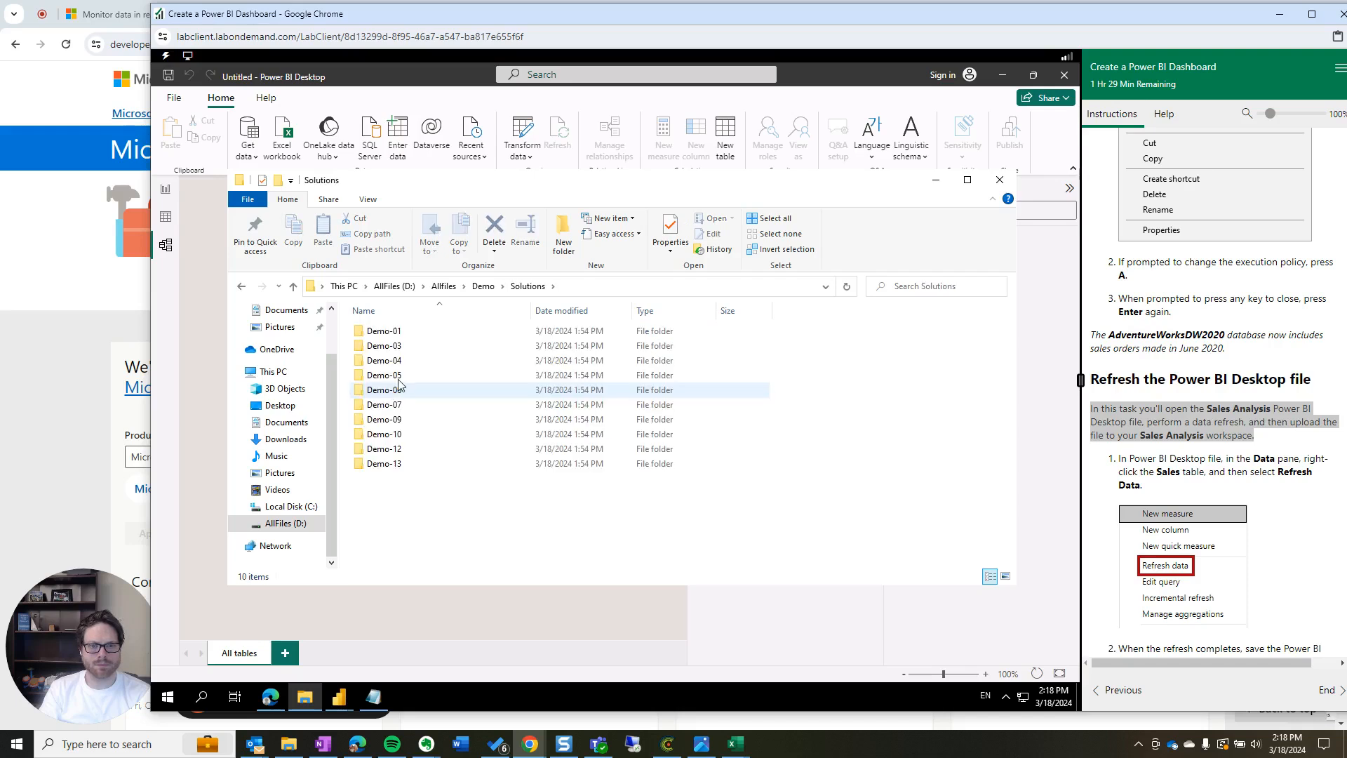
pyautogui.click(391, 421)
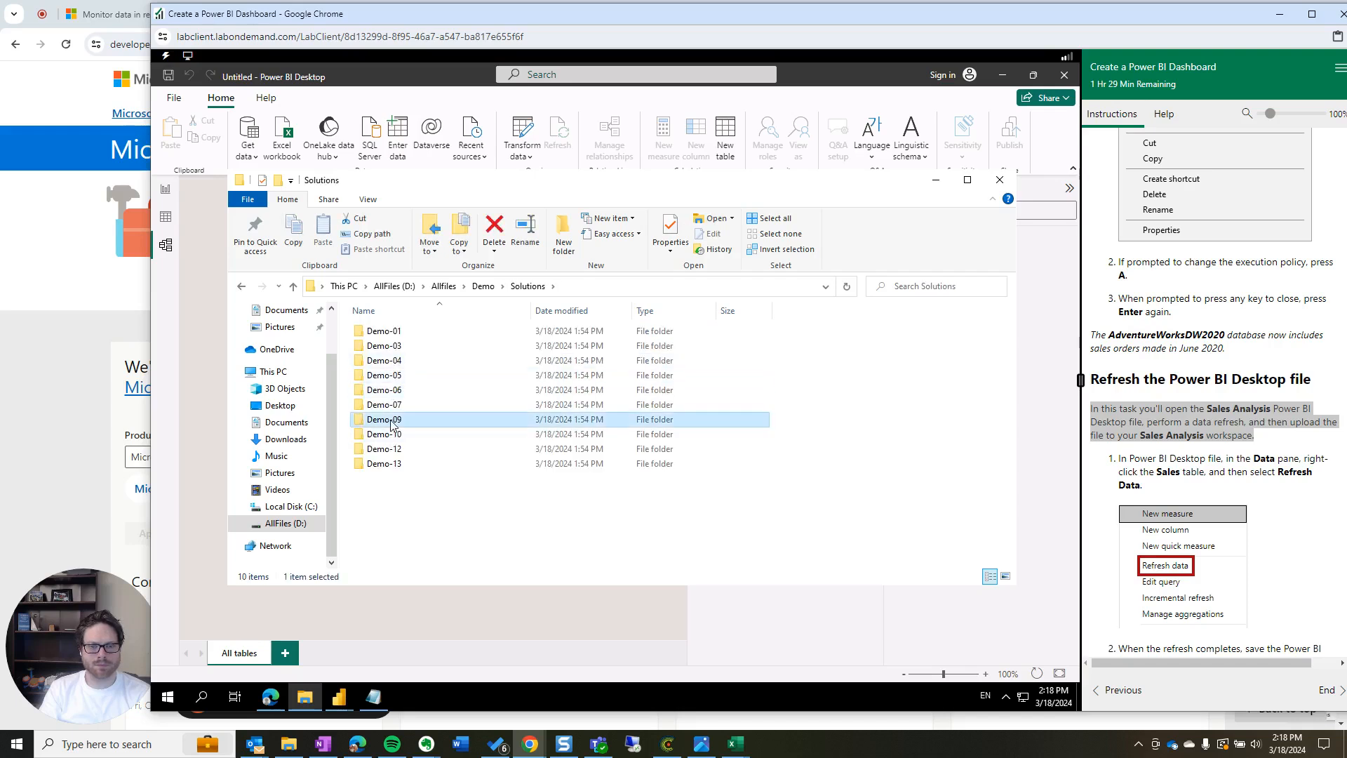
pyautogui.click(540, 288)
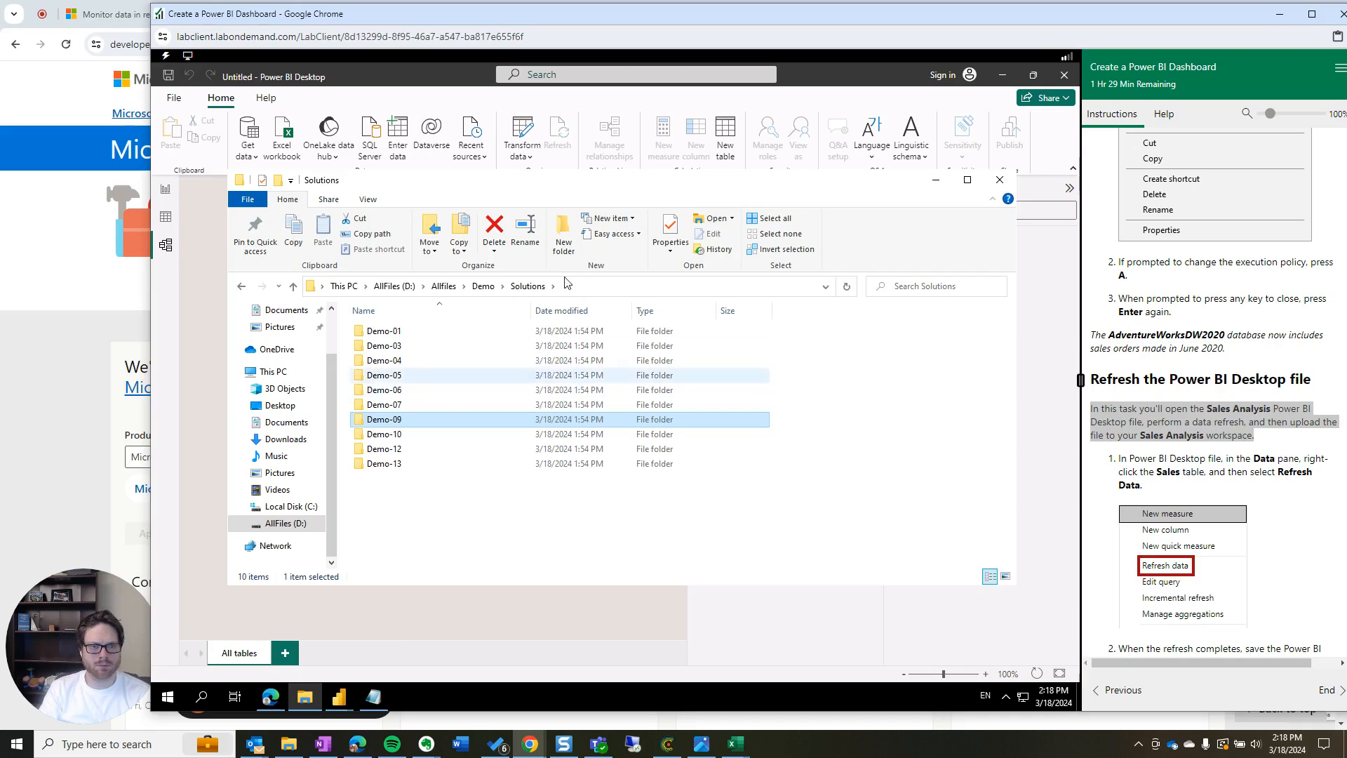
pyautogui.click(483, 287)
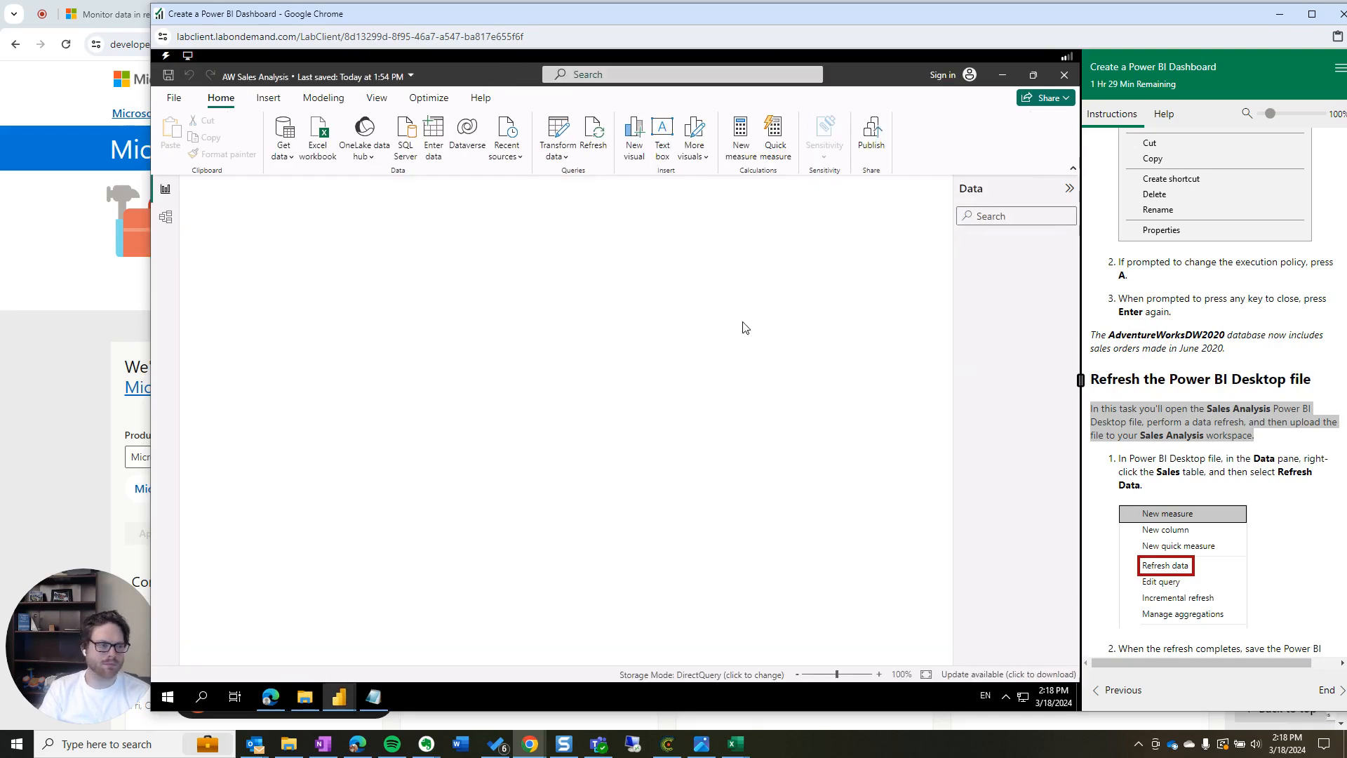
# Sign in to AdventureWorksDW2020 with a Microsoft account e-mail and password, and save the credentials
pyautogui.scroll(-3, 1243, 435)
pyautogui.scroll(-2, 1243, 440)
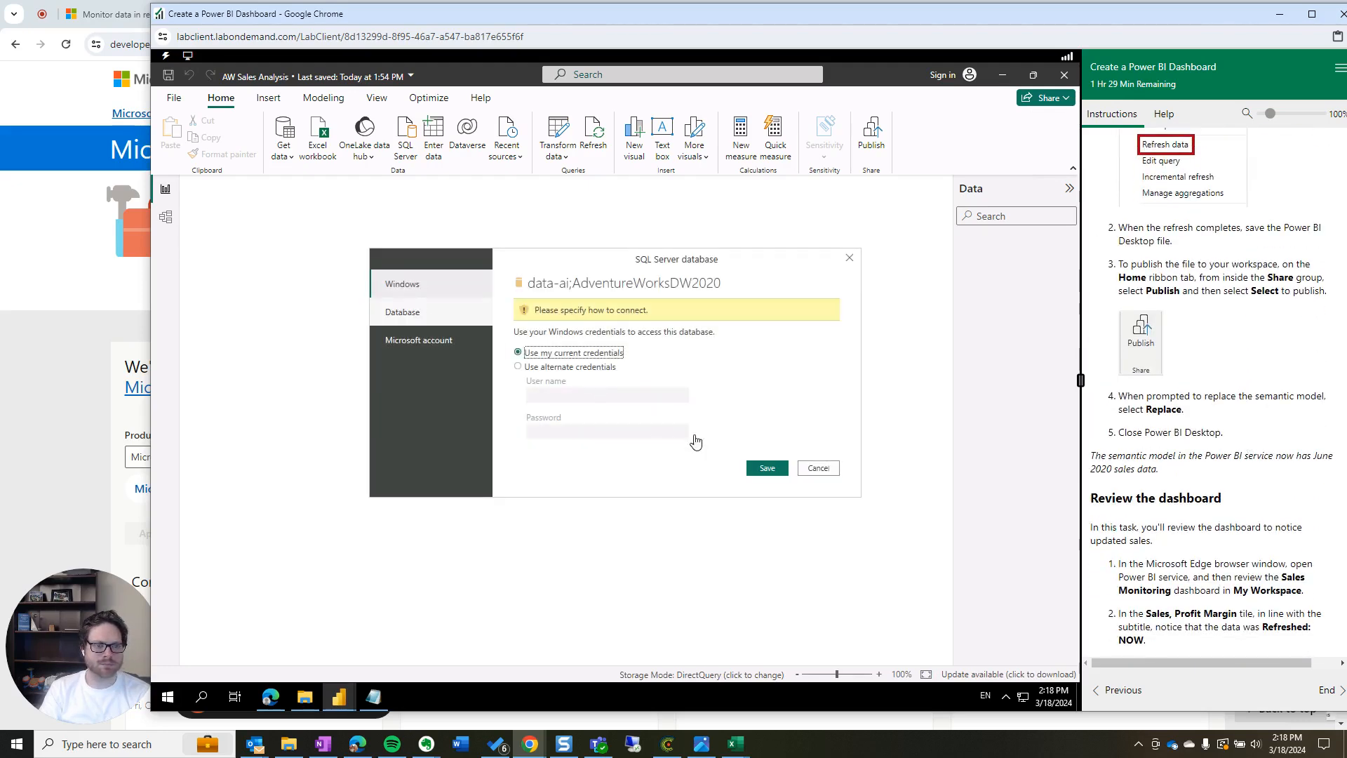
pyautogui.click(767, 468)
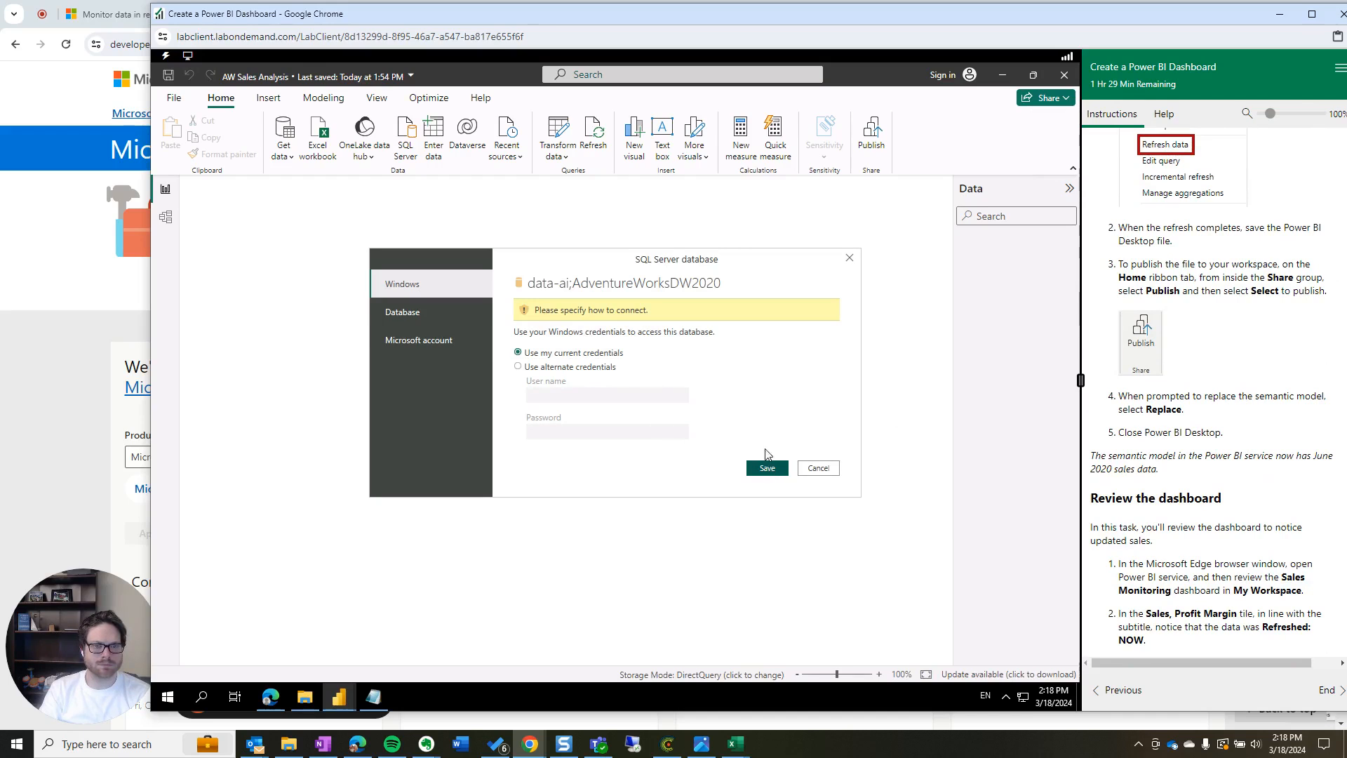
pyautogui.click(419, 342)
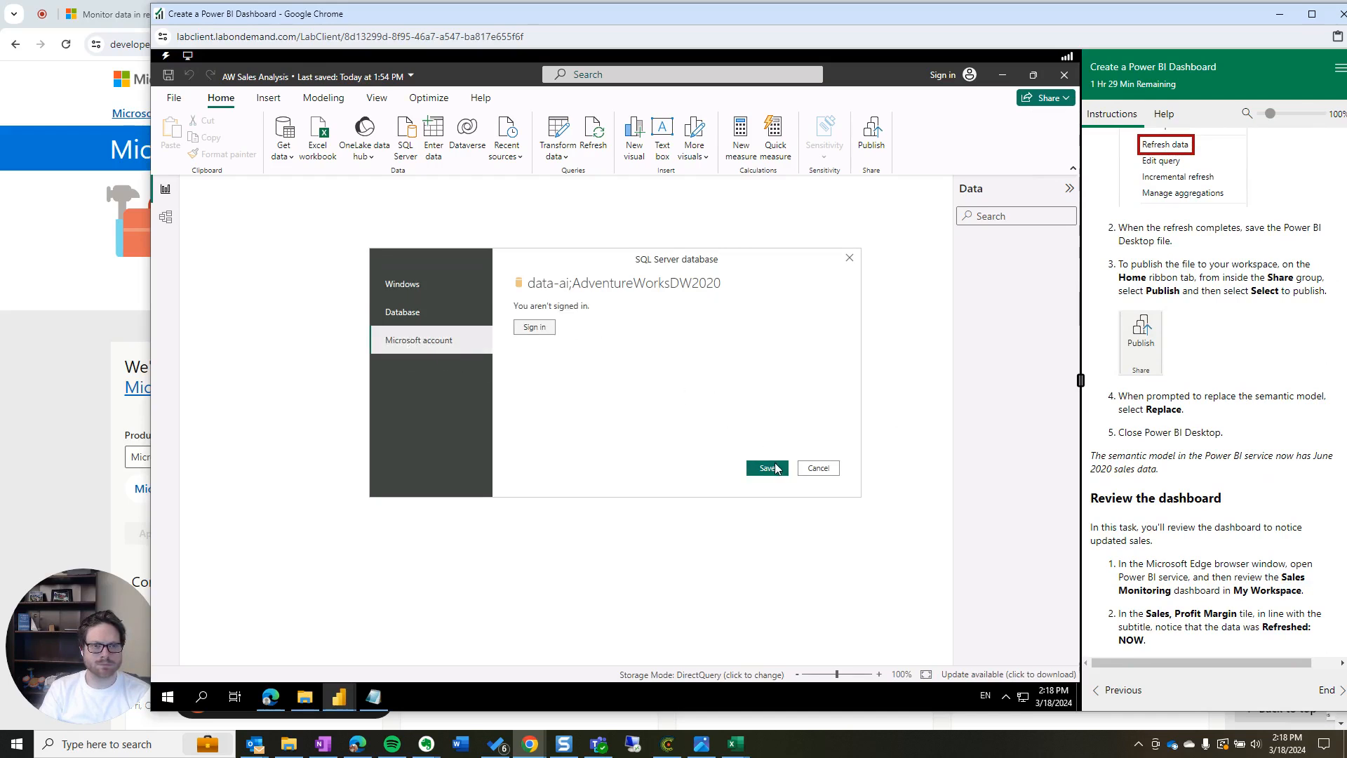
pyautogui.click(535, 327)
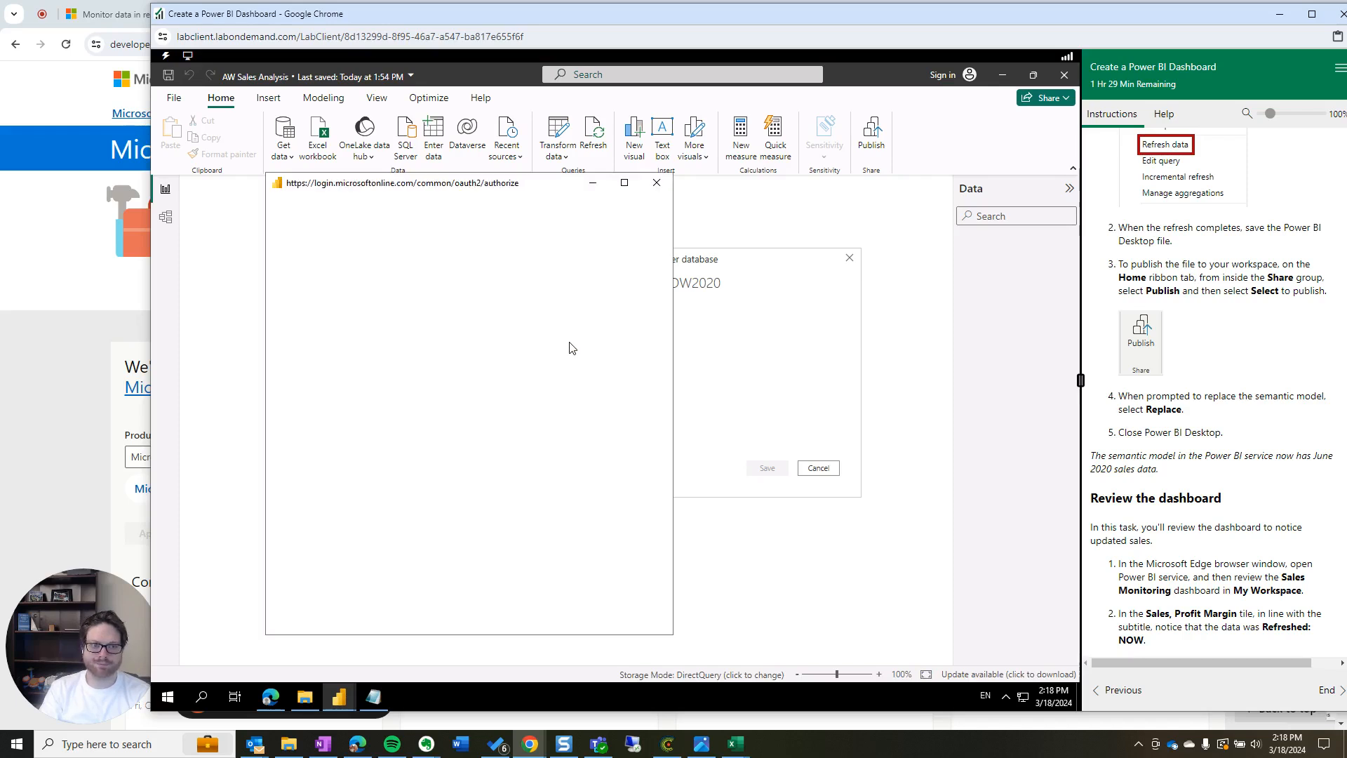
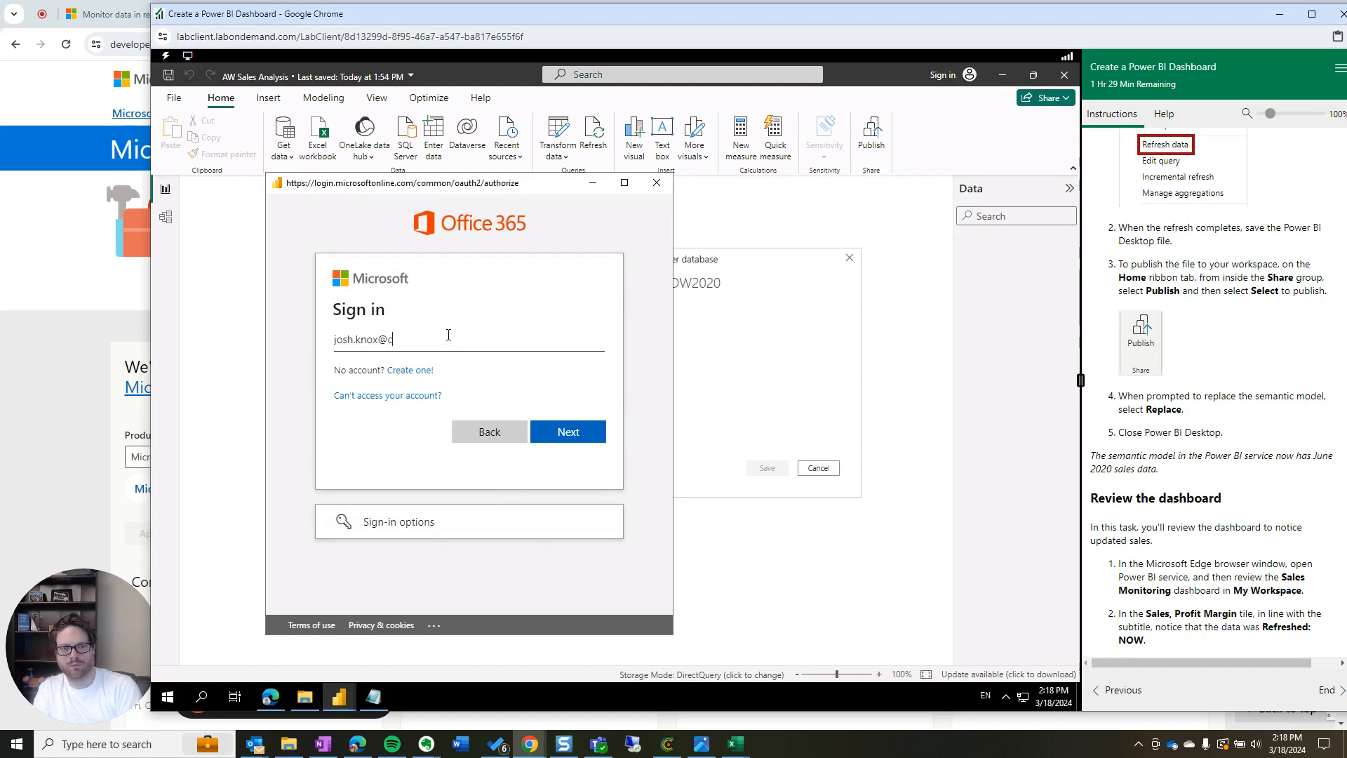
pyautogui.press('Return')
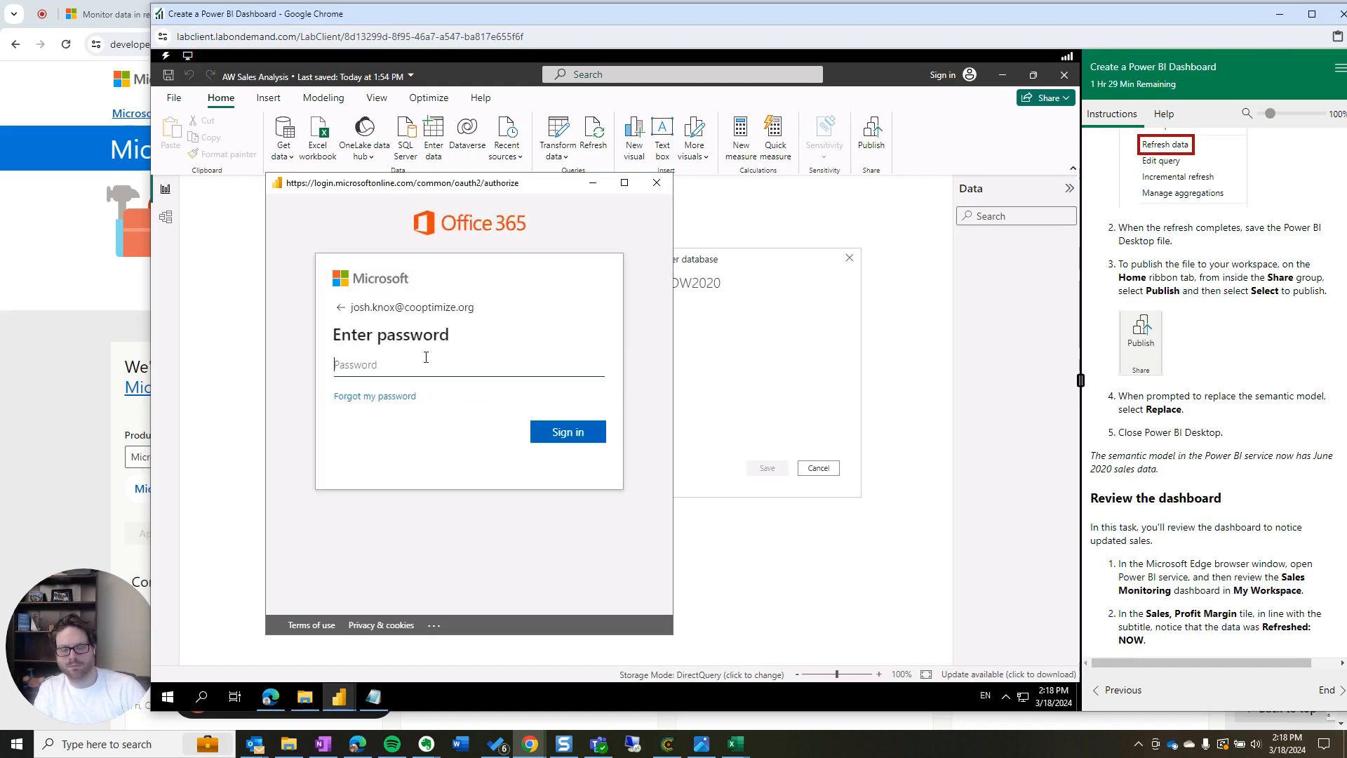
pyautogui.write('•••••••••••••')
pyautogui.press('Return')
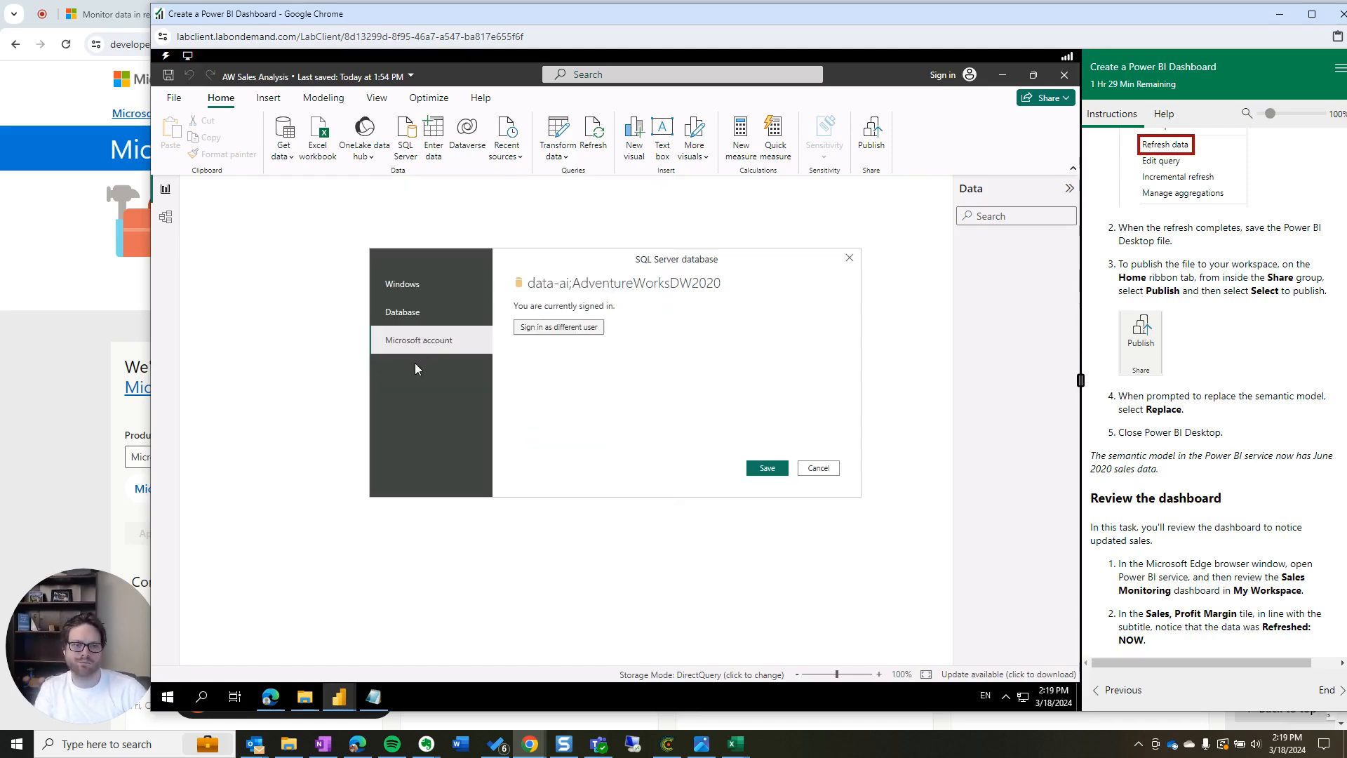
pyautogui.click(767, 470)
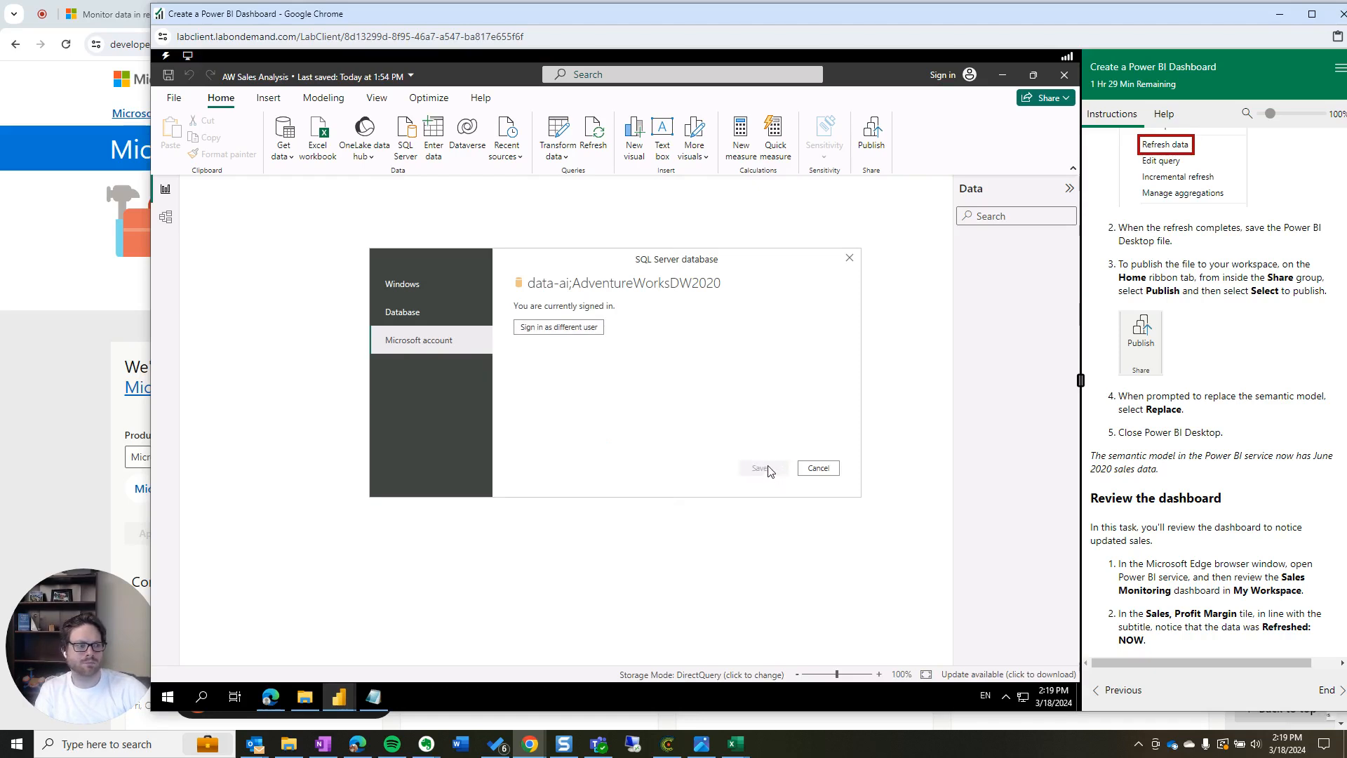
# Review the data refresh instruction, then close the DirectQuery connection error
pyautogui.scroll(4, 1263, 495)
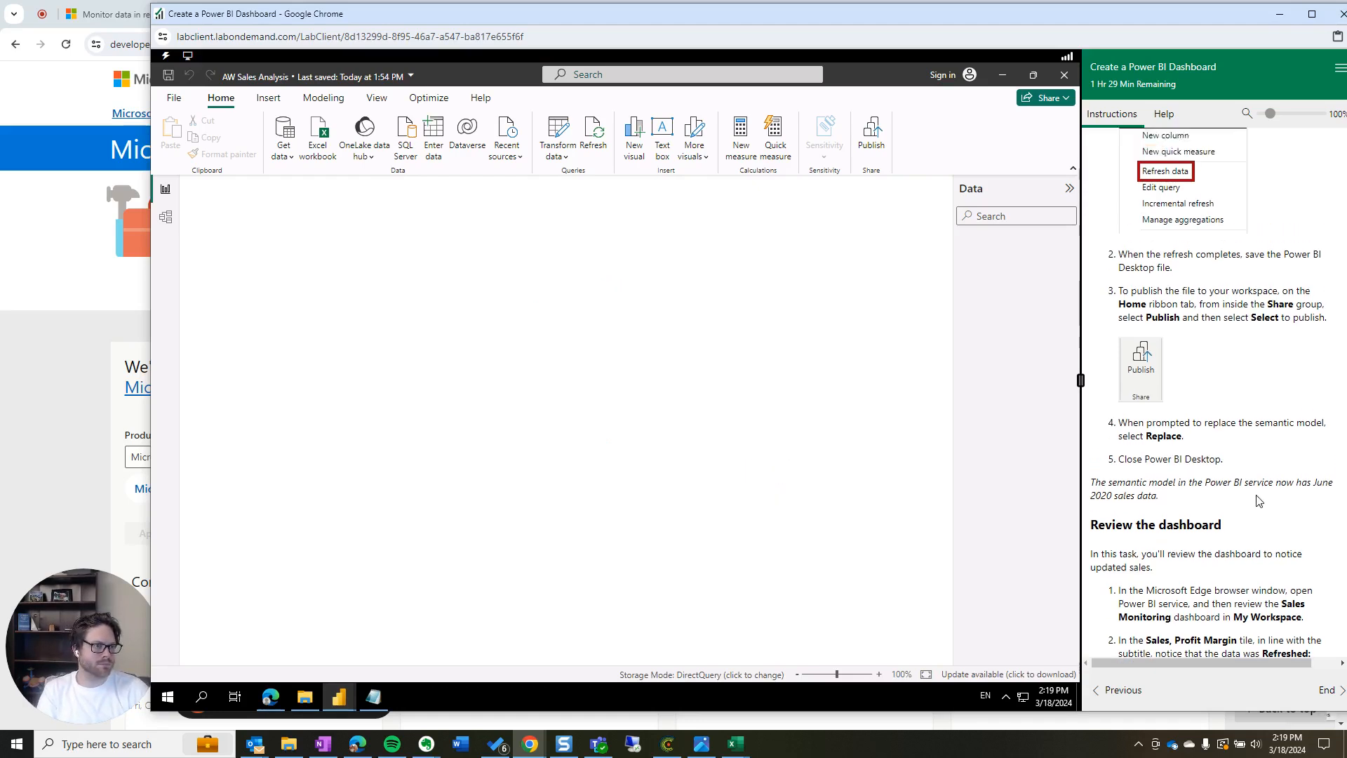
pyautogui.click(1152, 279)
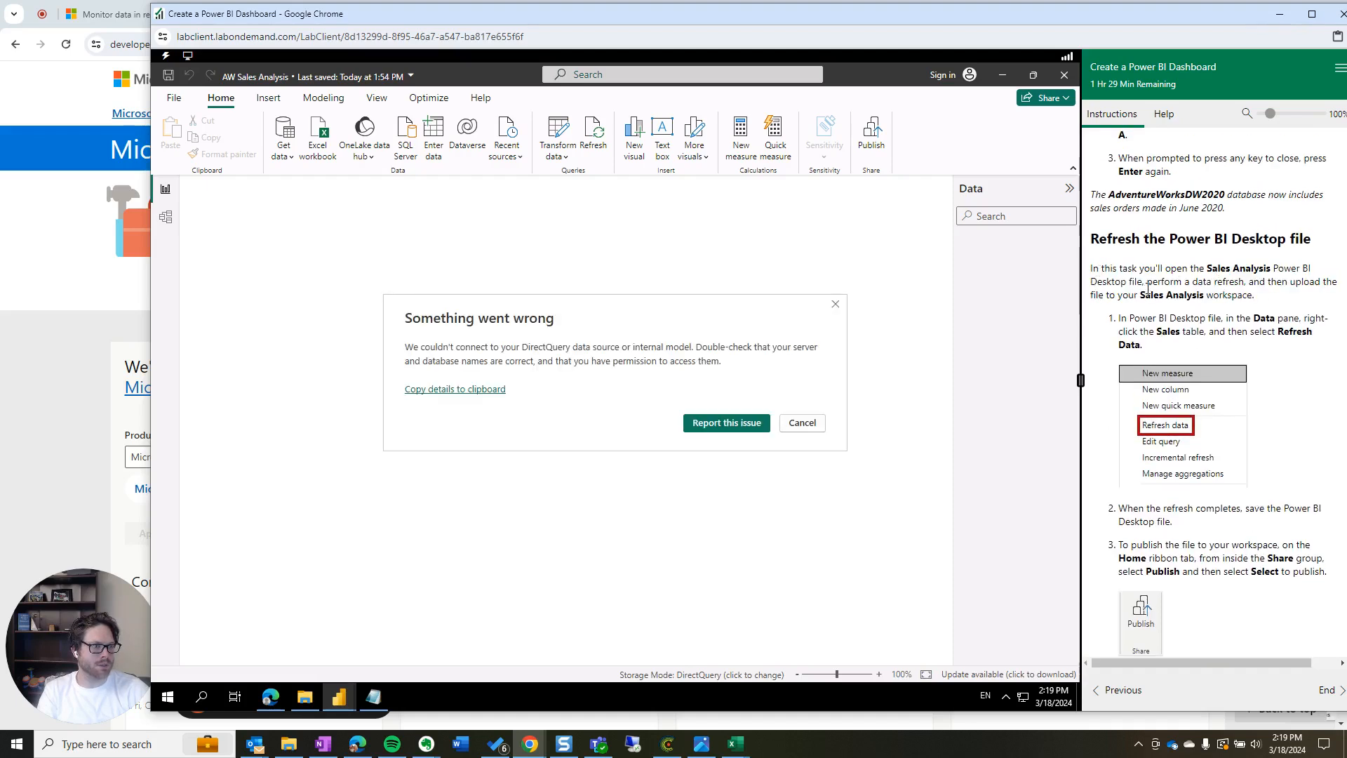
pyautogui.moveTo(1146, 284); pyautogui.dragTo(1256, 296)
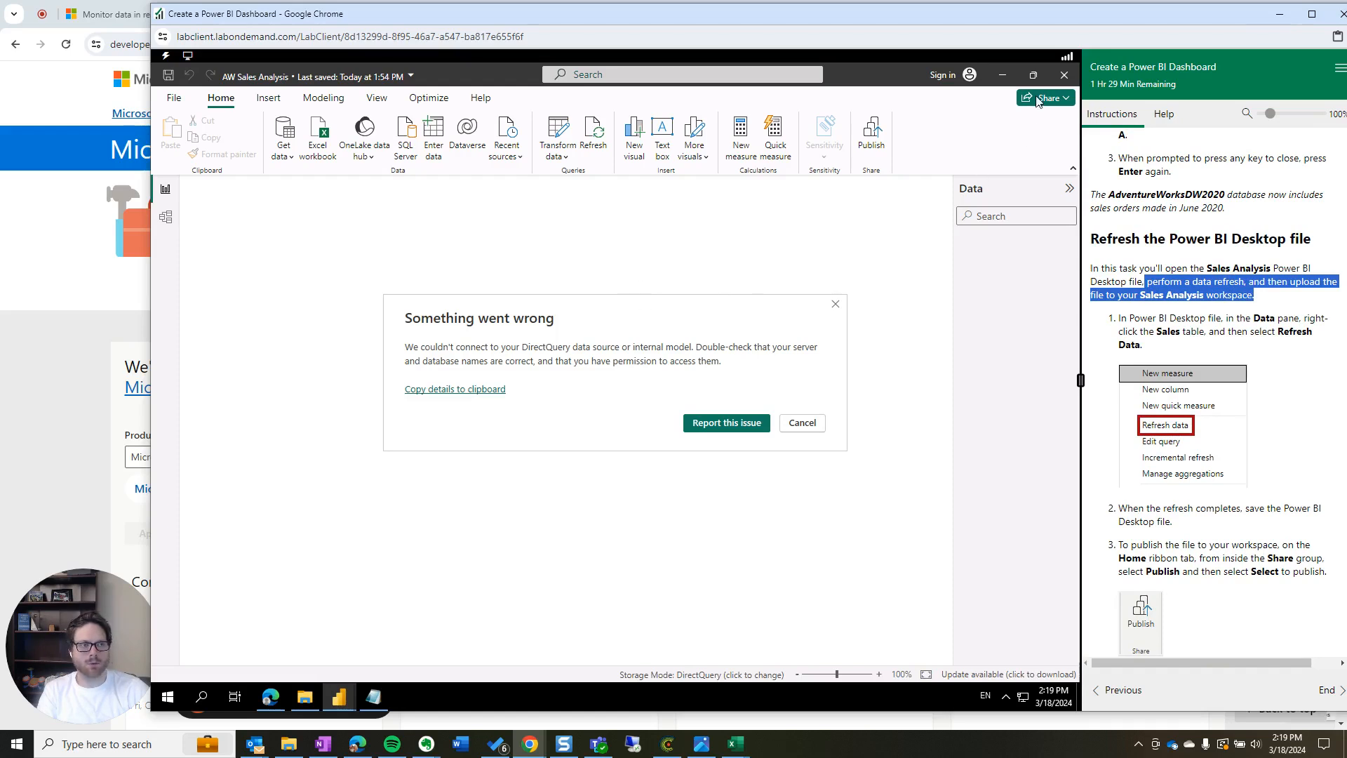
pyautogui.click(1000, 78)
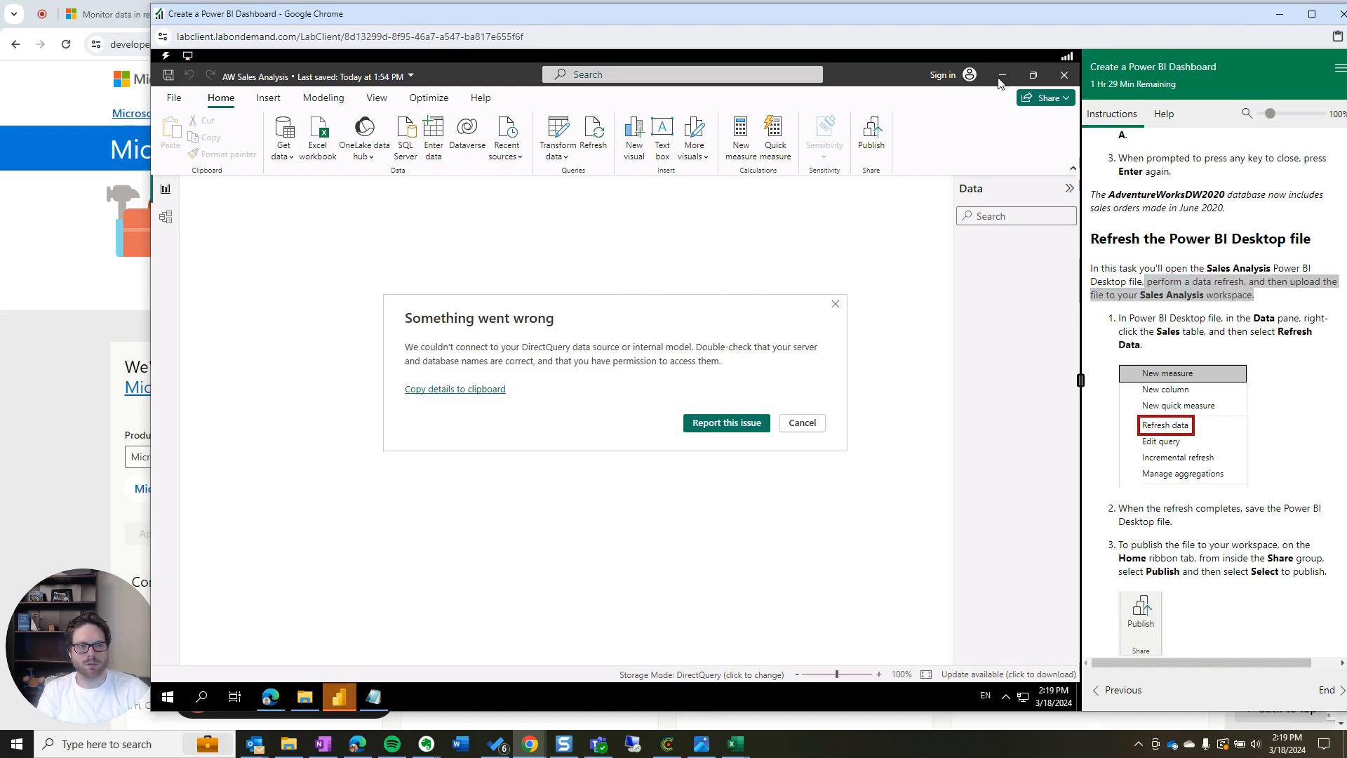
pyautogui.click(801, 422)
# Switch to the Power BI Service in Edge and open Sales Monitoring from My workspace
pyautogui.moveTo(339, 698)
pyautogui.click(333, 654)
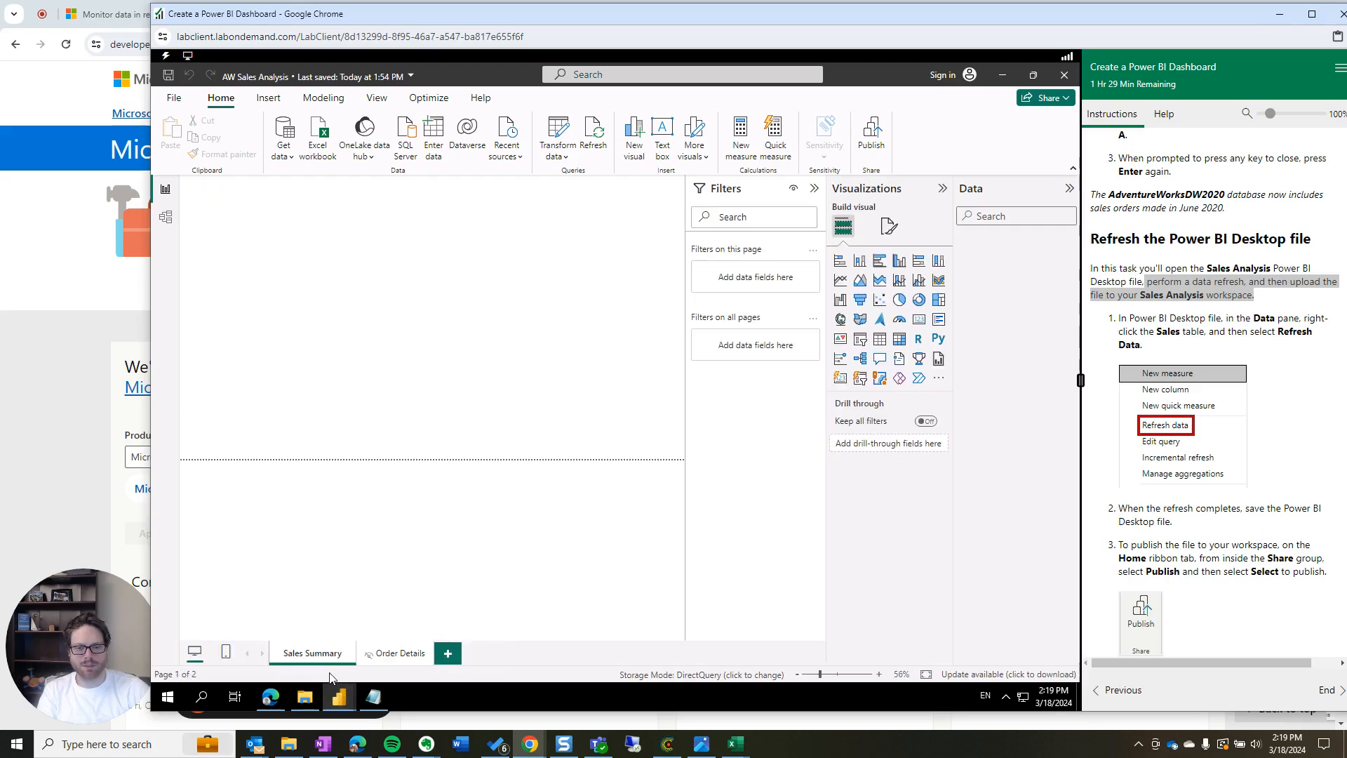
pyautogui.click(271, 697)
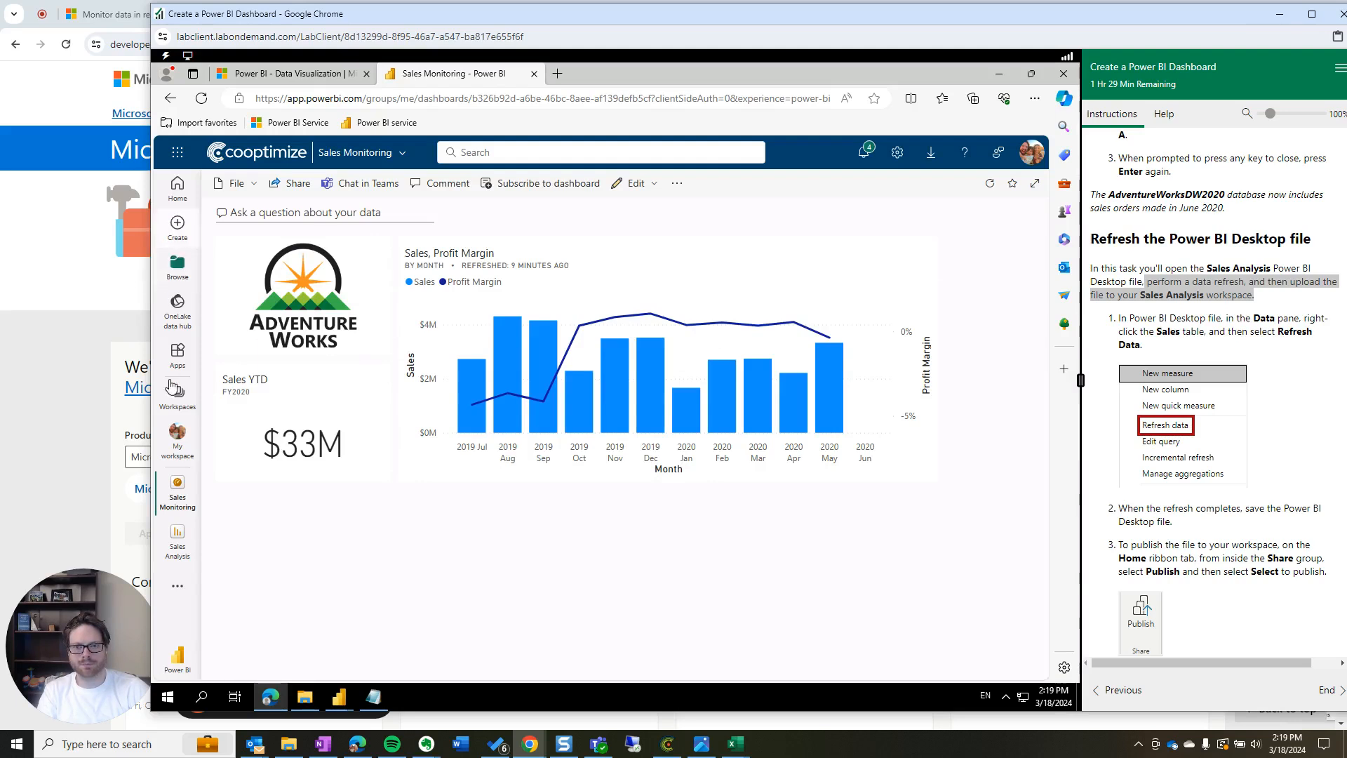
pyautogui.click(182, 447)
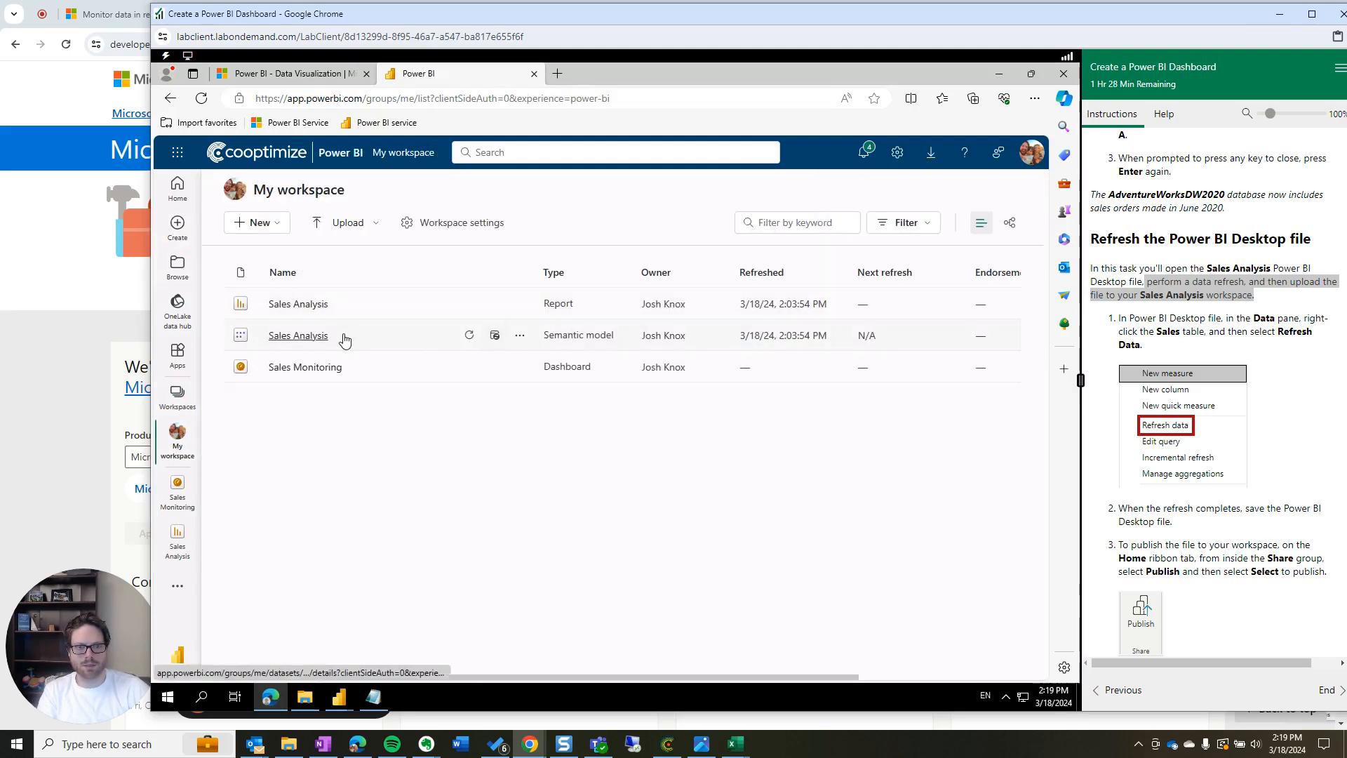
pyautogui.scroll(1, 1296, 444)
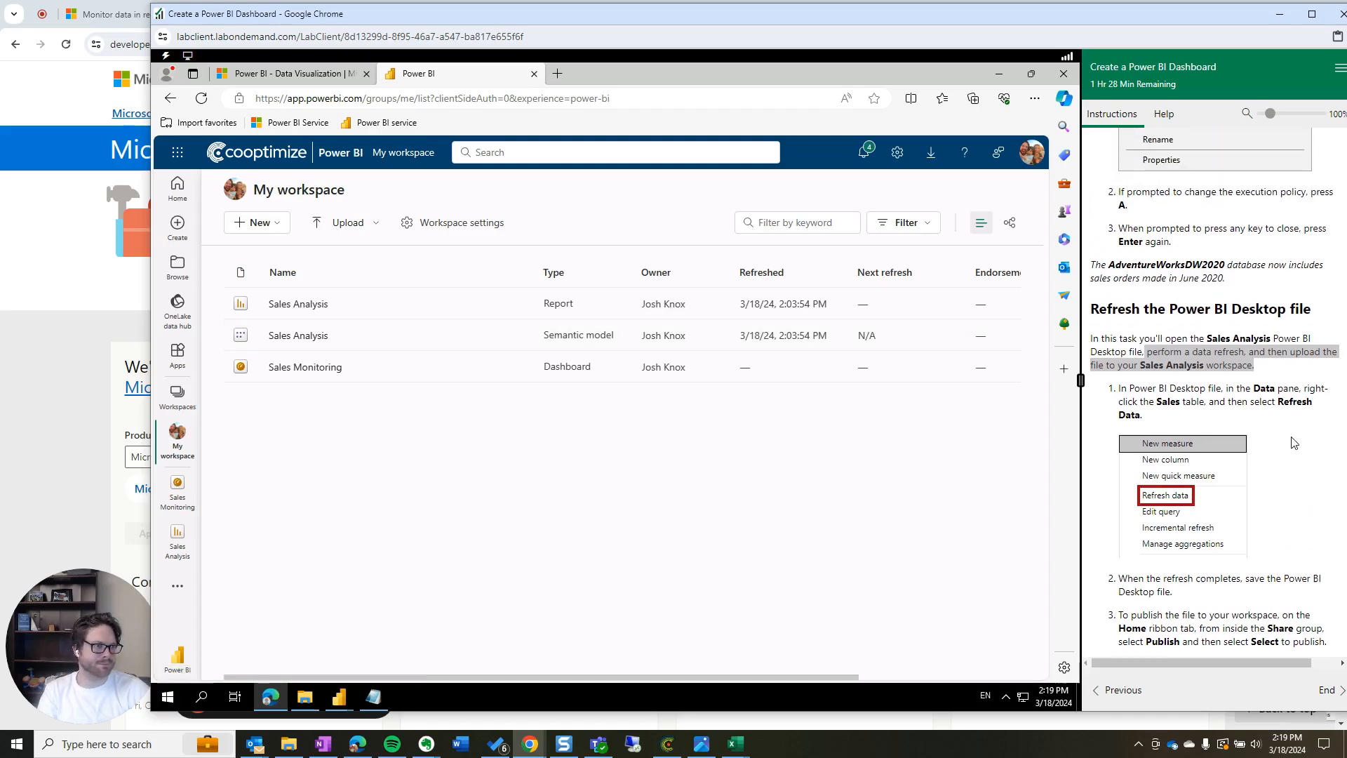
pyautogui.scroll(-8, 1296, 444)
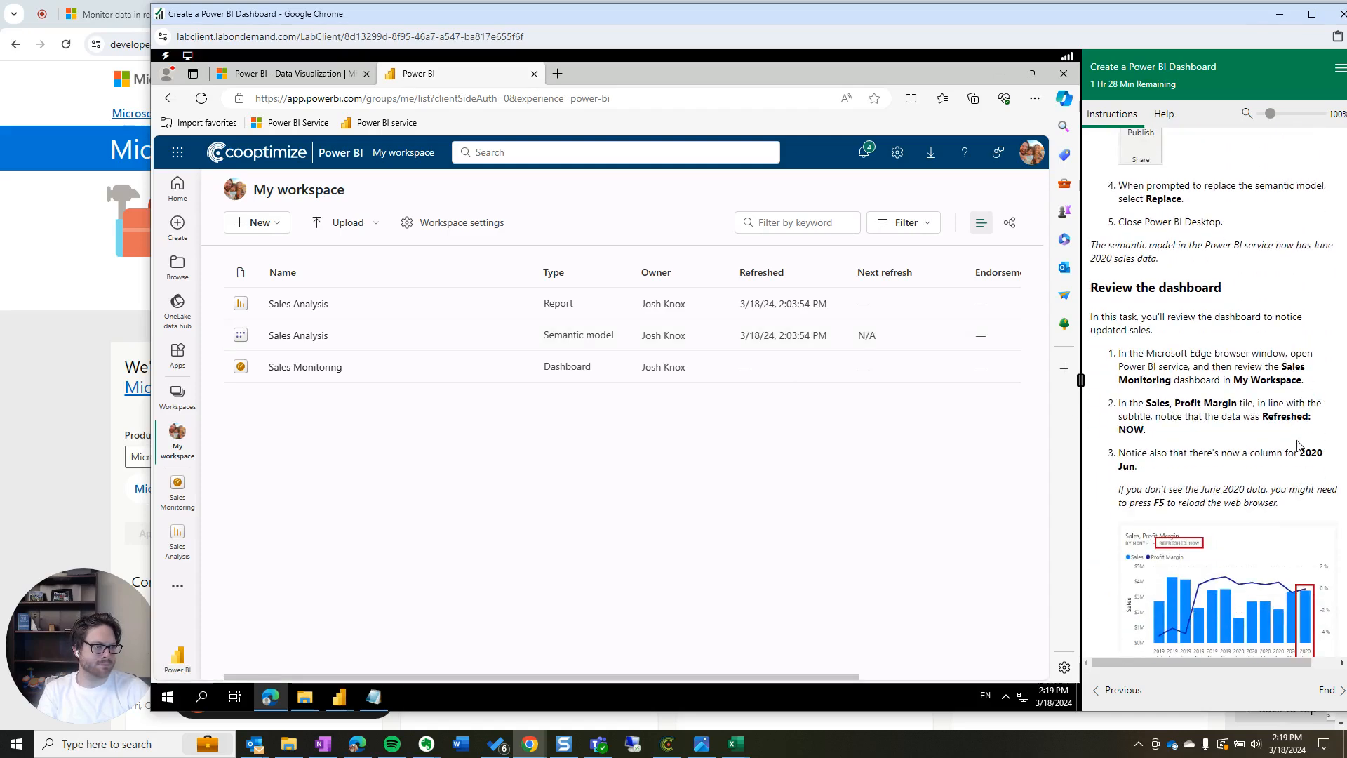
pyautogui.scroll(-3, 1296, 445)
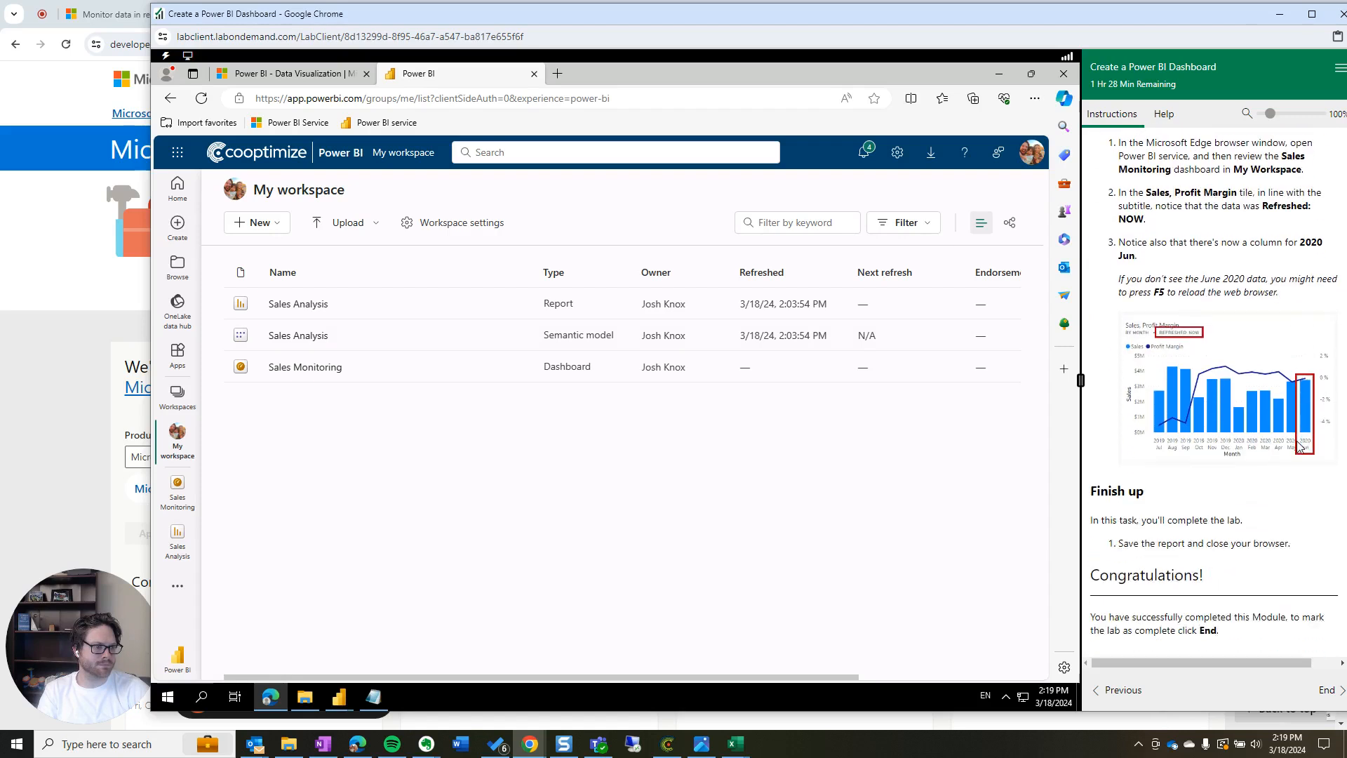
pyautogui.scroll(3, 1299, 447)
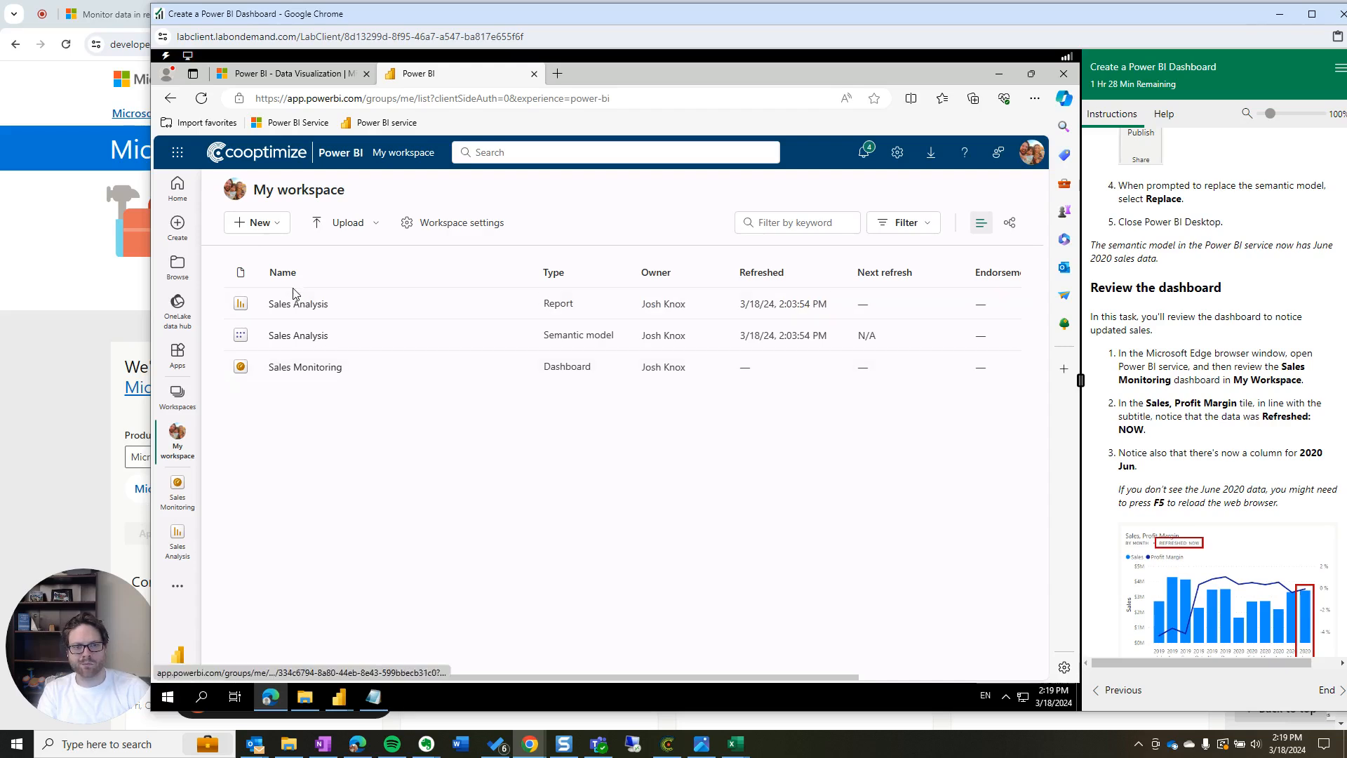
pyautogui.click(302, 368)
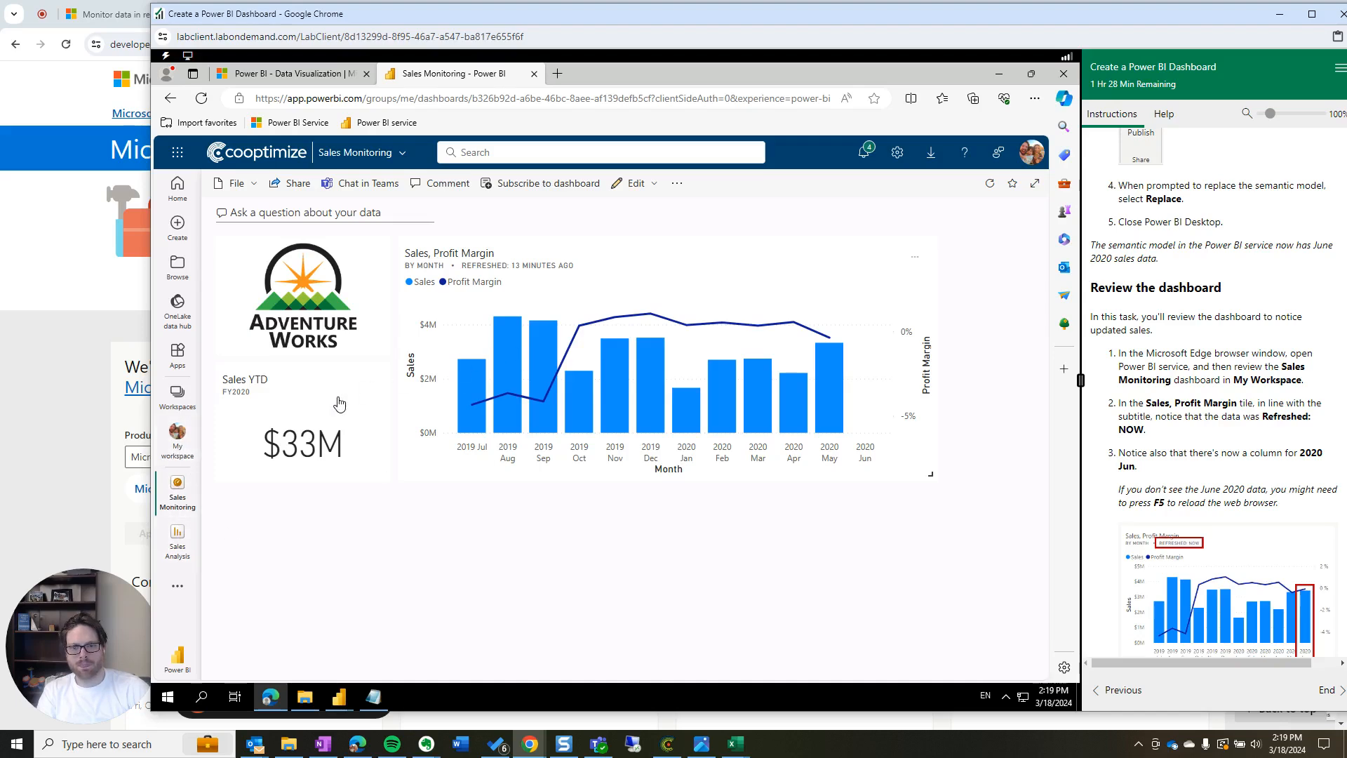
# Open the Sales Analysis report from the Sales, Profit Margin tile and choose Open lineage view
pyautogui.click(588, 365)
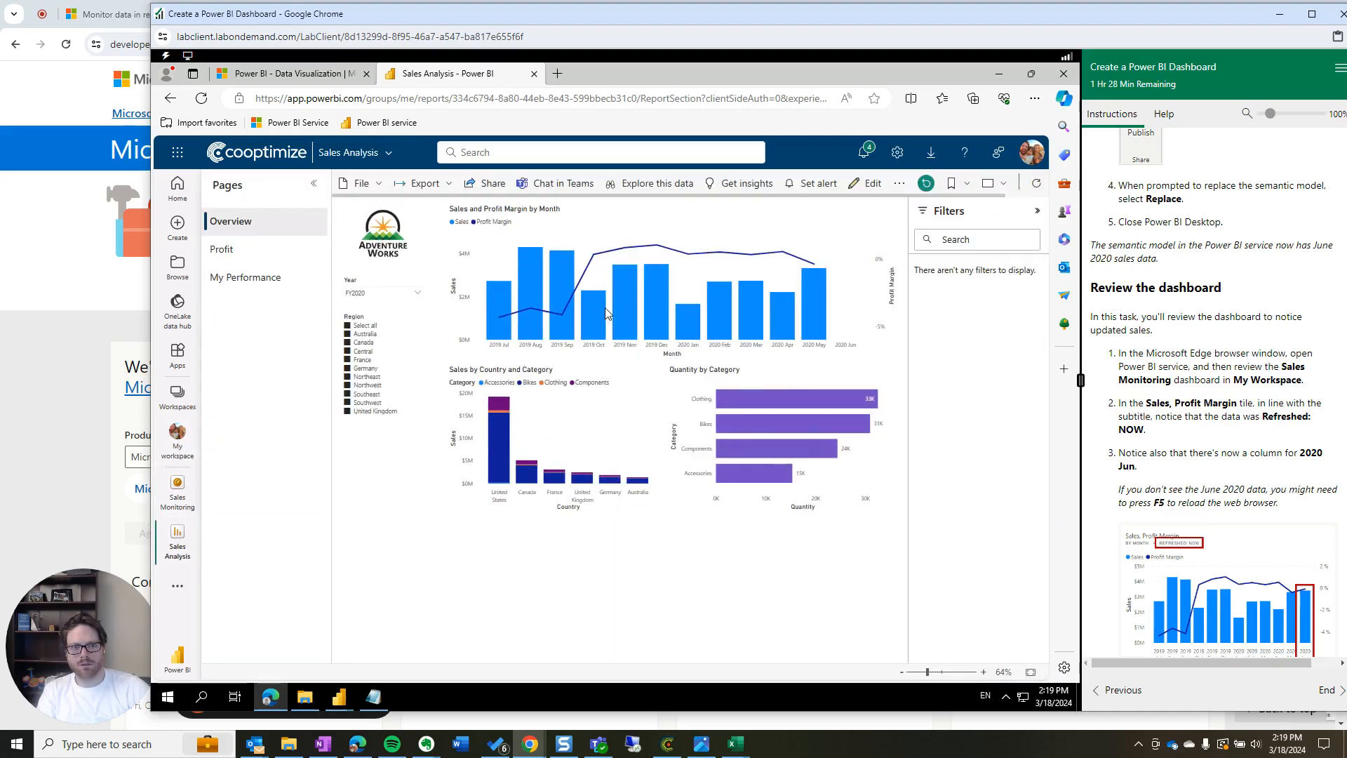
pyautogui.click(616, 289)
pyautogui.click(616, 285)
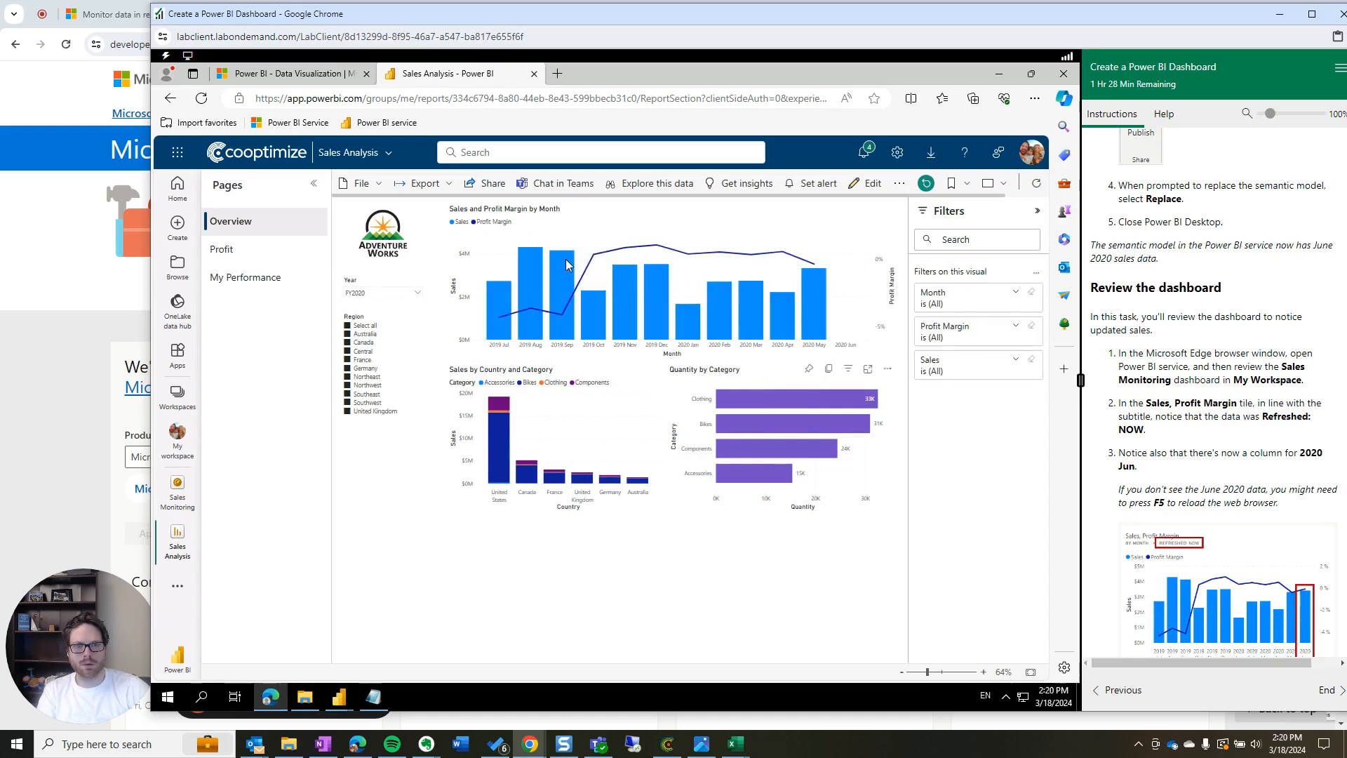
pyautogui.click(898, 184)
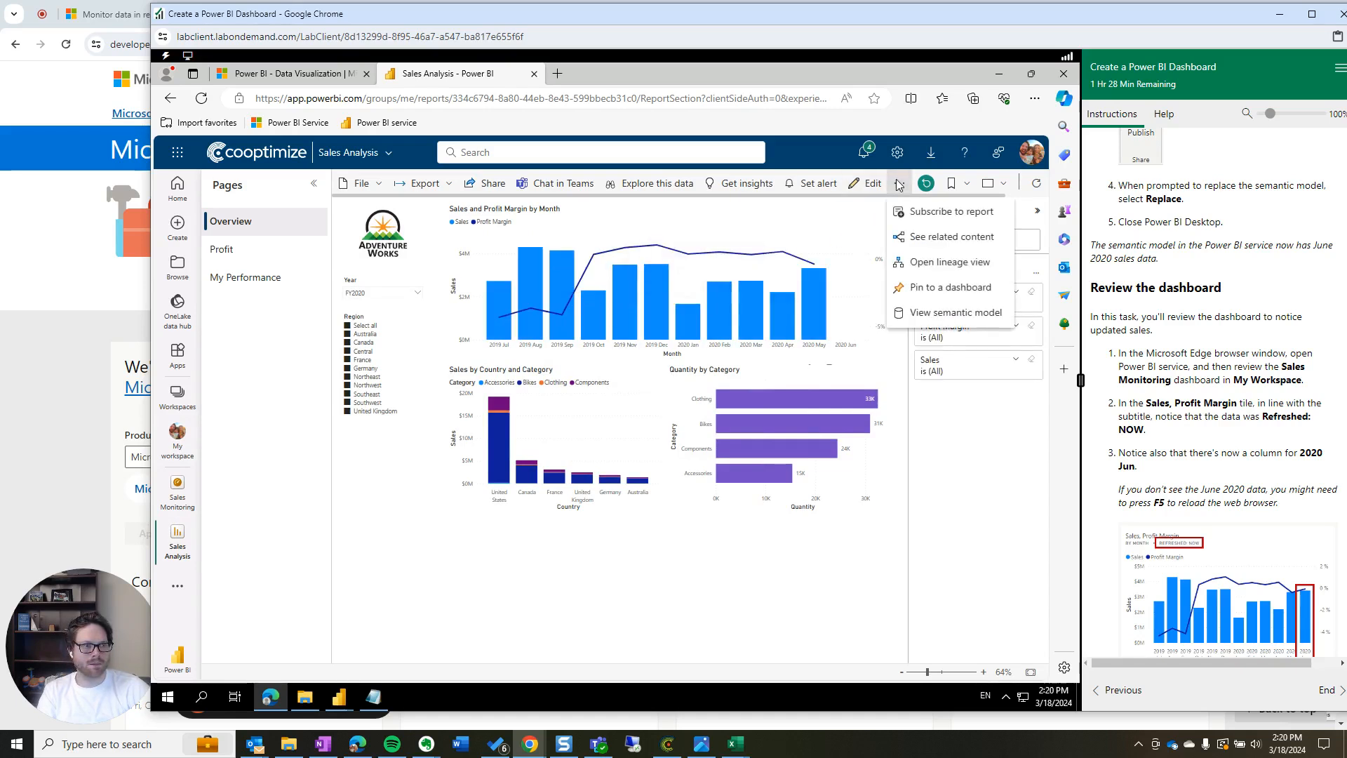
pyautogui.click(916, 268)
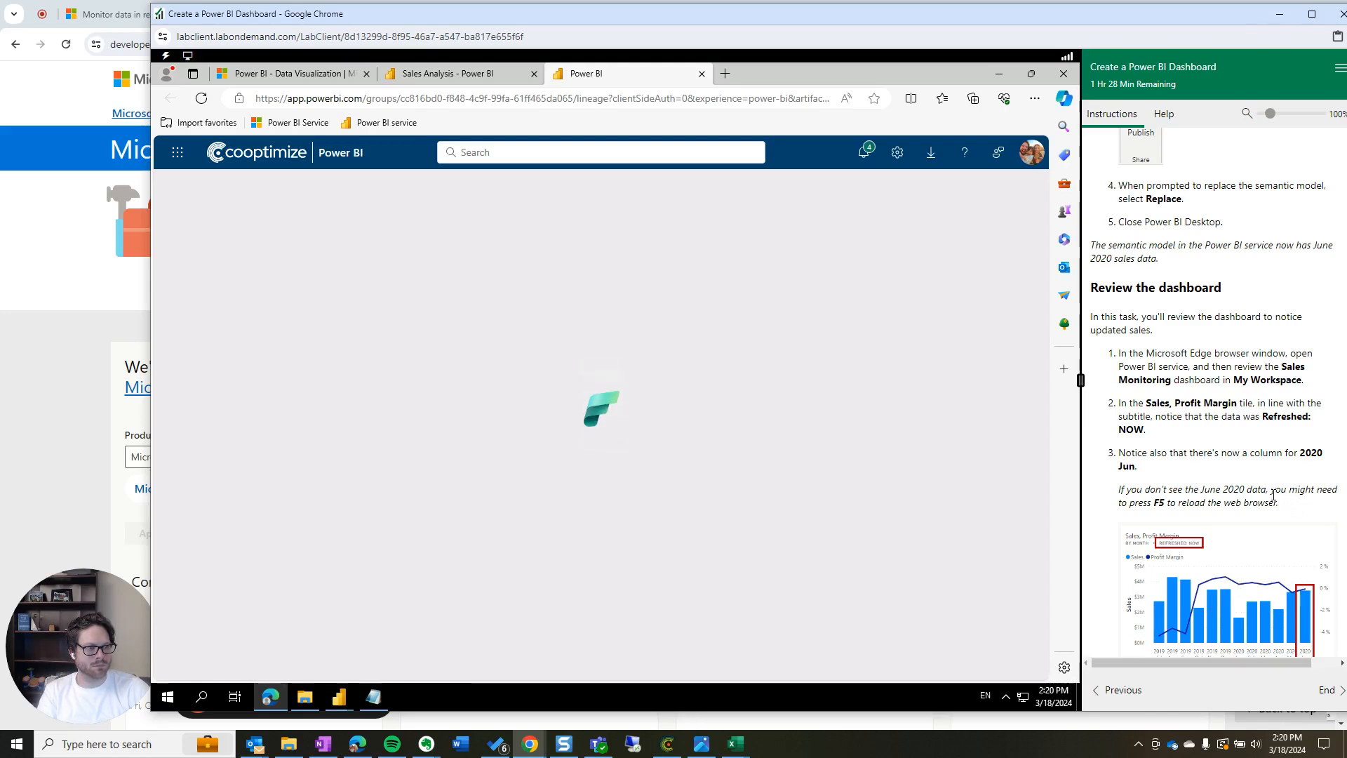
# Read the lab guide's Refresh the Power BI Desktop file section, highlighting its step 1
pyautogui.moveTo(1130, 356); pyautogui.dragTo(1306, 388)
pyautogui.click(1205, 416)
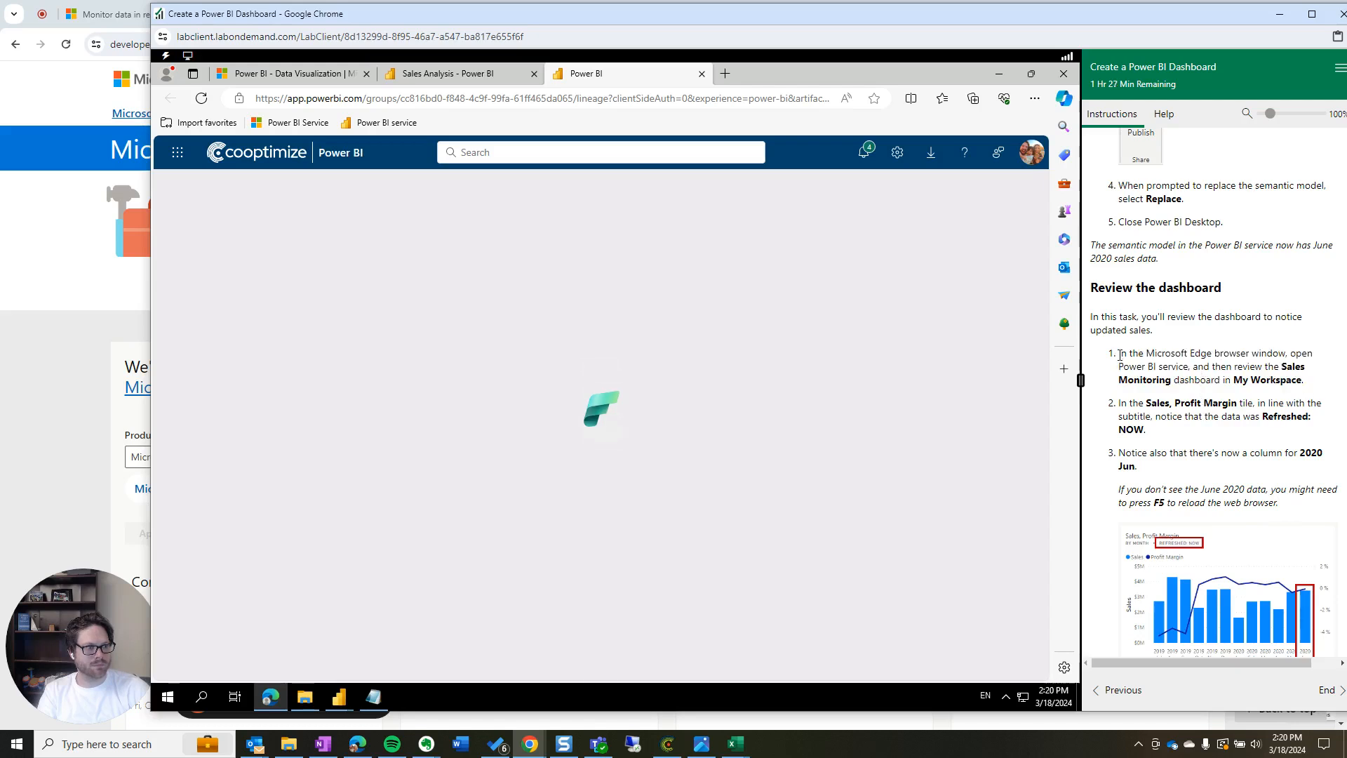
pyautogui.scroll(10, 1147, 354)
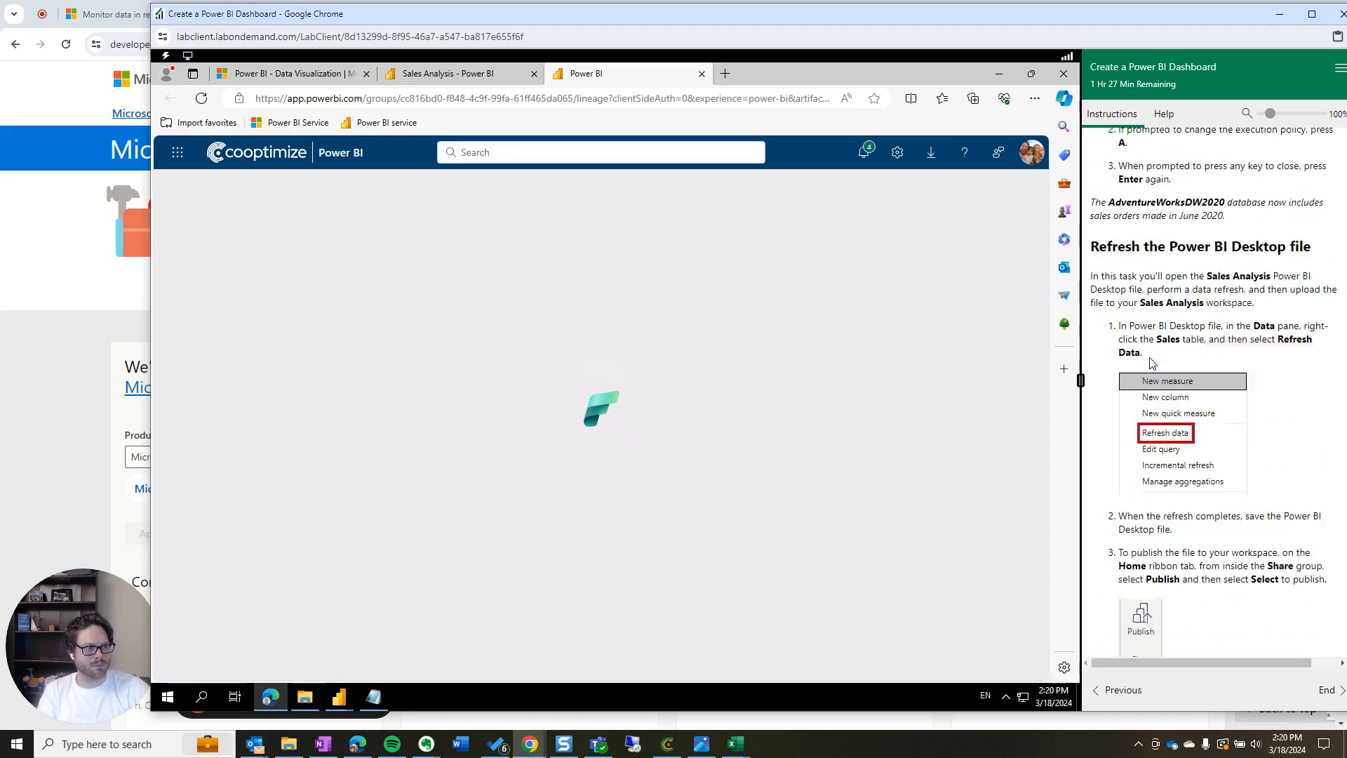
pyautogui.moveTo(1110, 307); pyautogui.dragTo(1318, 421)
pyautogui.click(1216, 421)
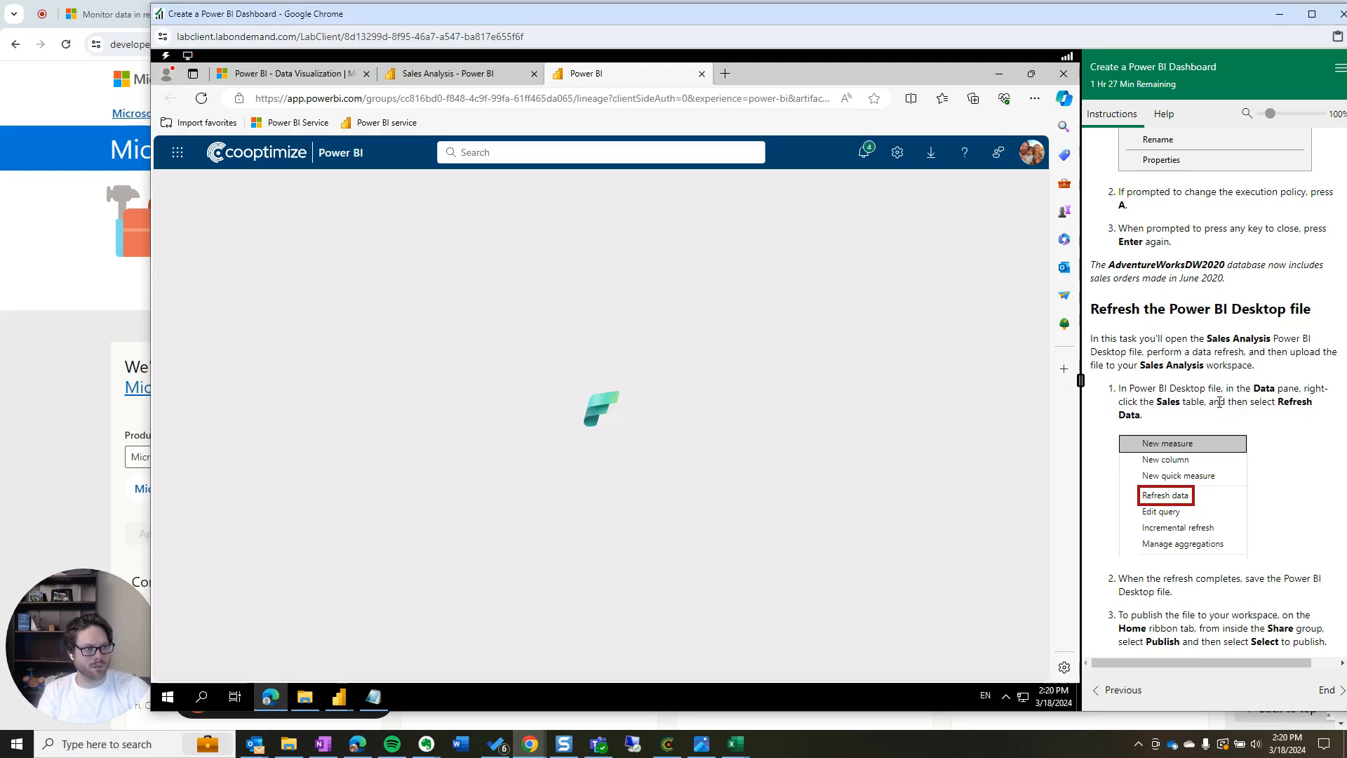
pyautogui.moveTo(1223, 390); pyautogui.dragTo(1322, 417)
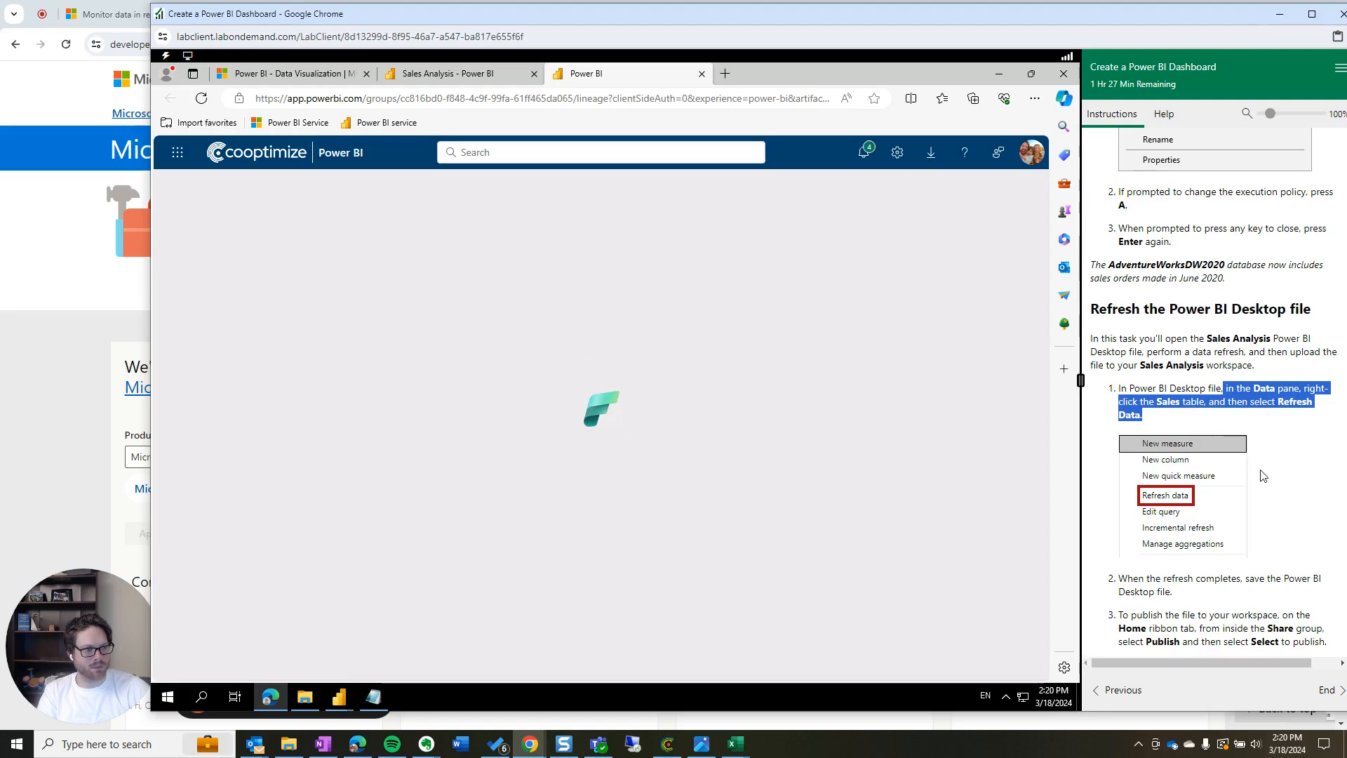
pyautogui.click(1172, 442)
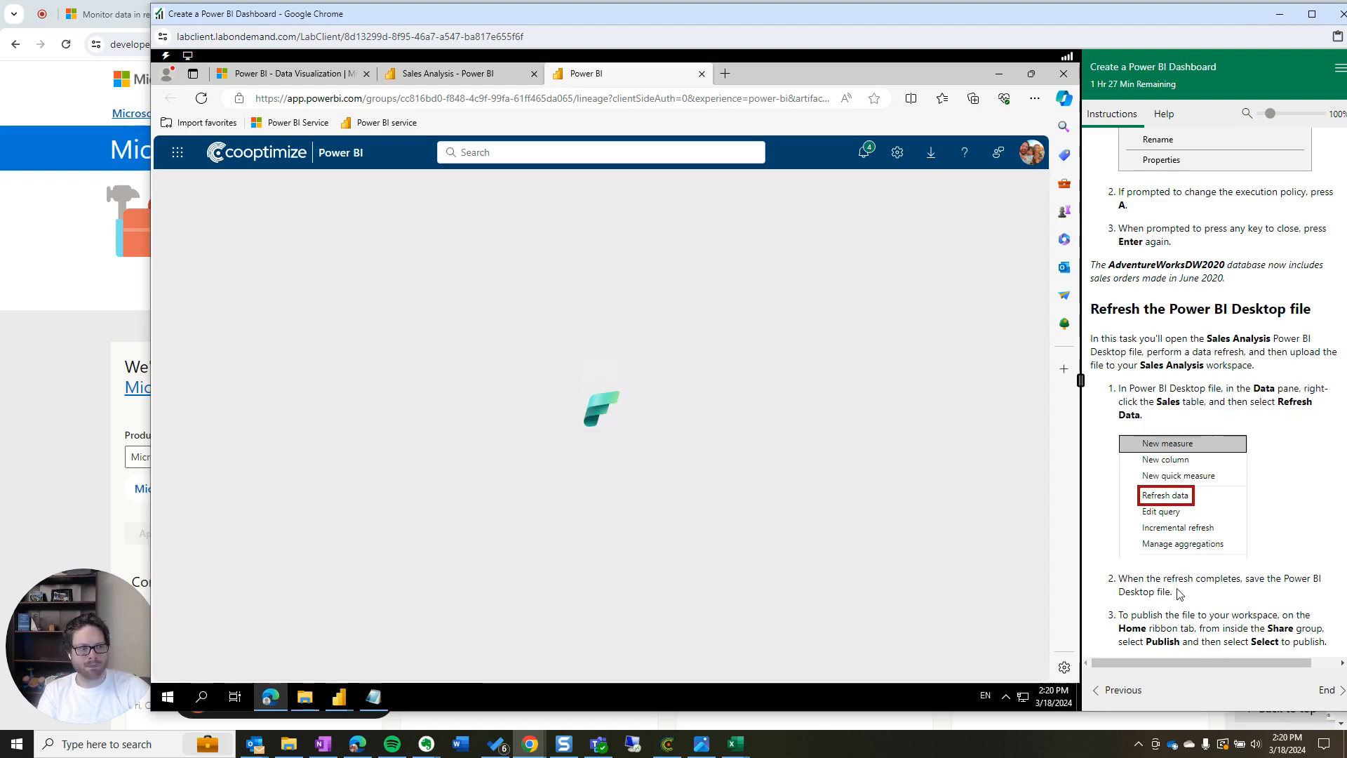
pyautogui.scroll(2, 1166, 414)
pyautogui.scroll(20, 1167, 405)
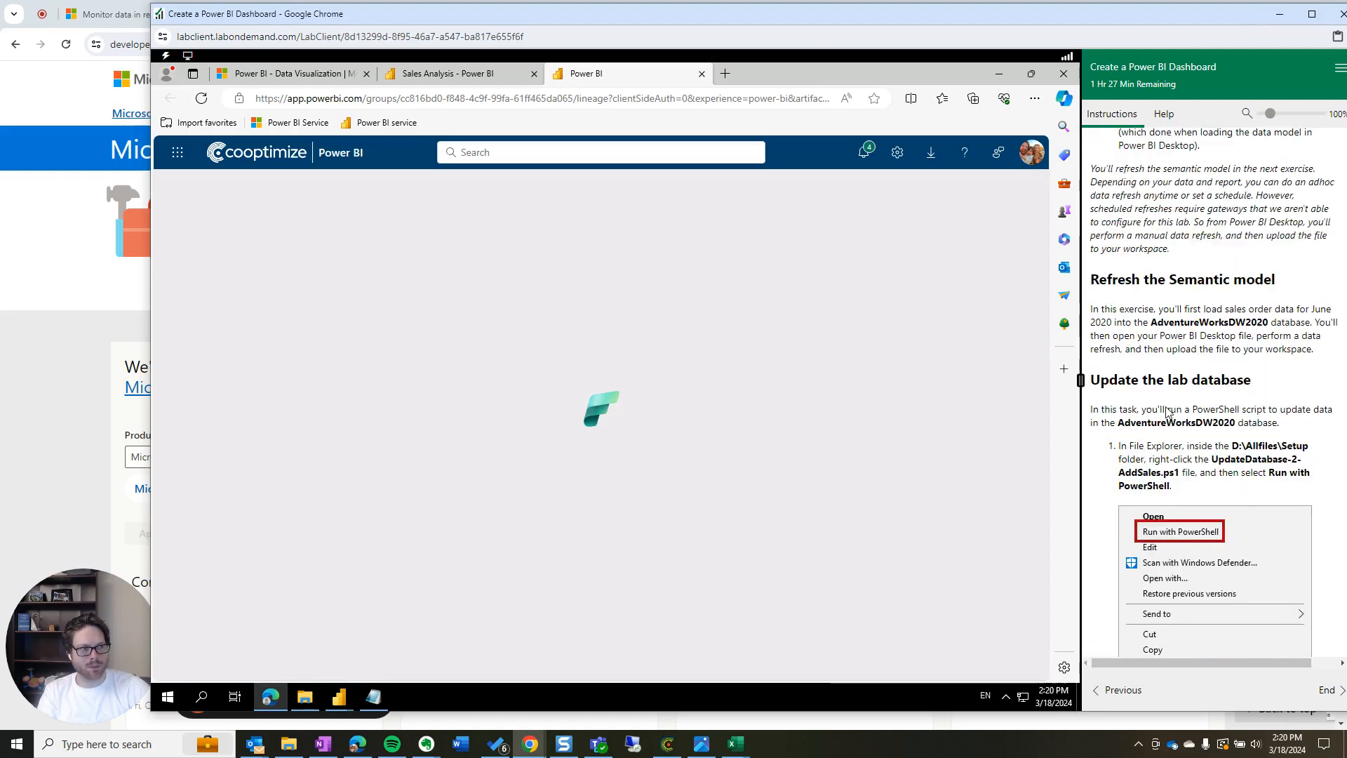
pyautogui.scroll(20, 1172, 423)
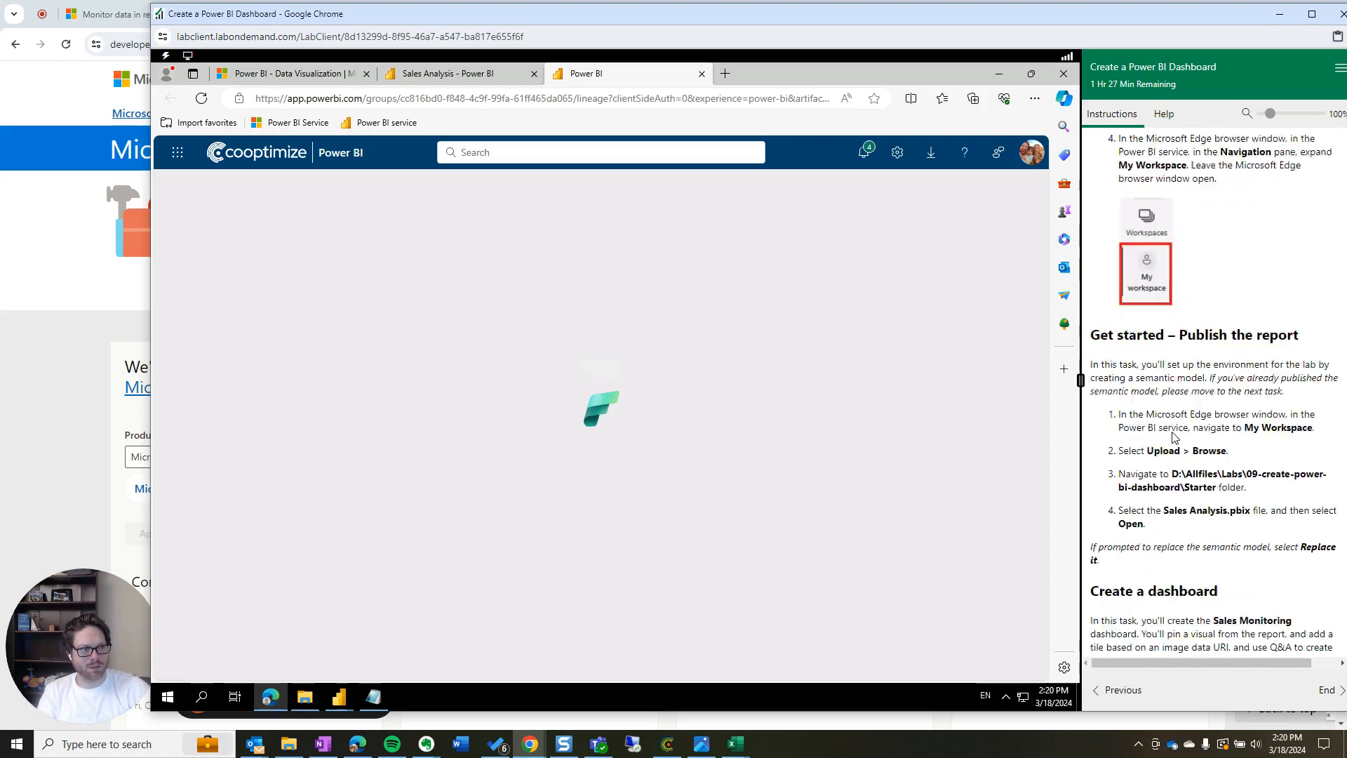
pyautogui.scroll(-20, 1160, 186)
pyautogui.scroll(-10, 1149, 730)
# Use Task View to return to the lab, then browse Demo's Data, Instructions and Resources folders
pyautogui.press('super+Tab')
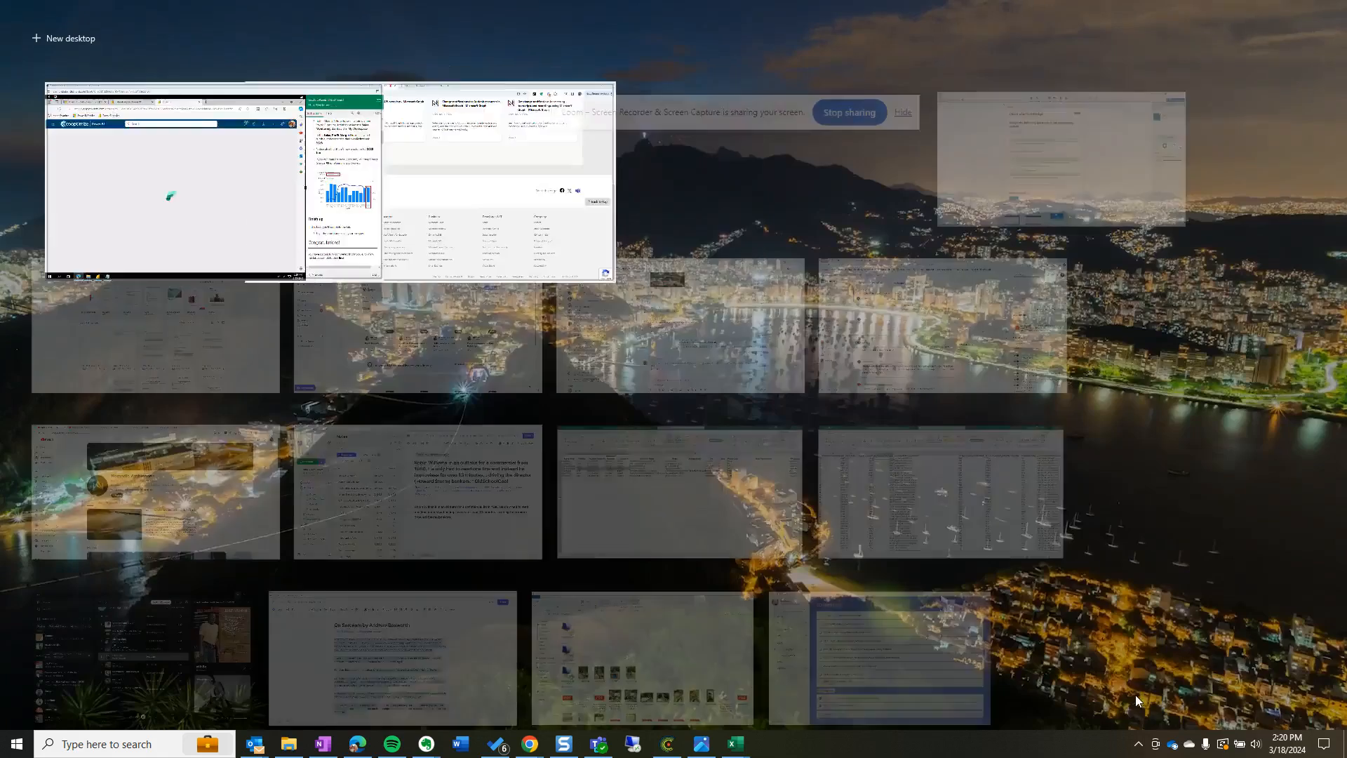
pyautogui.scroll(-10, 444, 33)
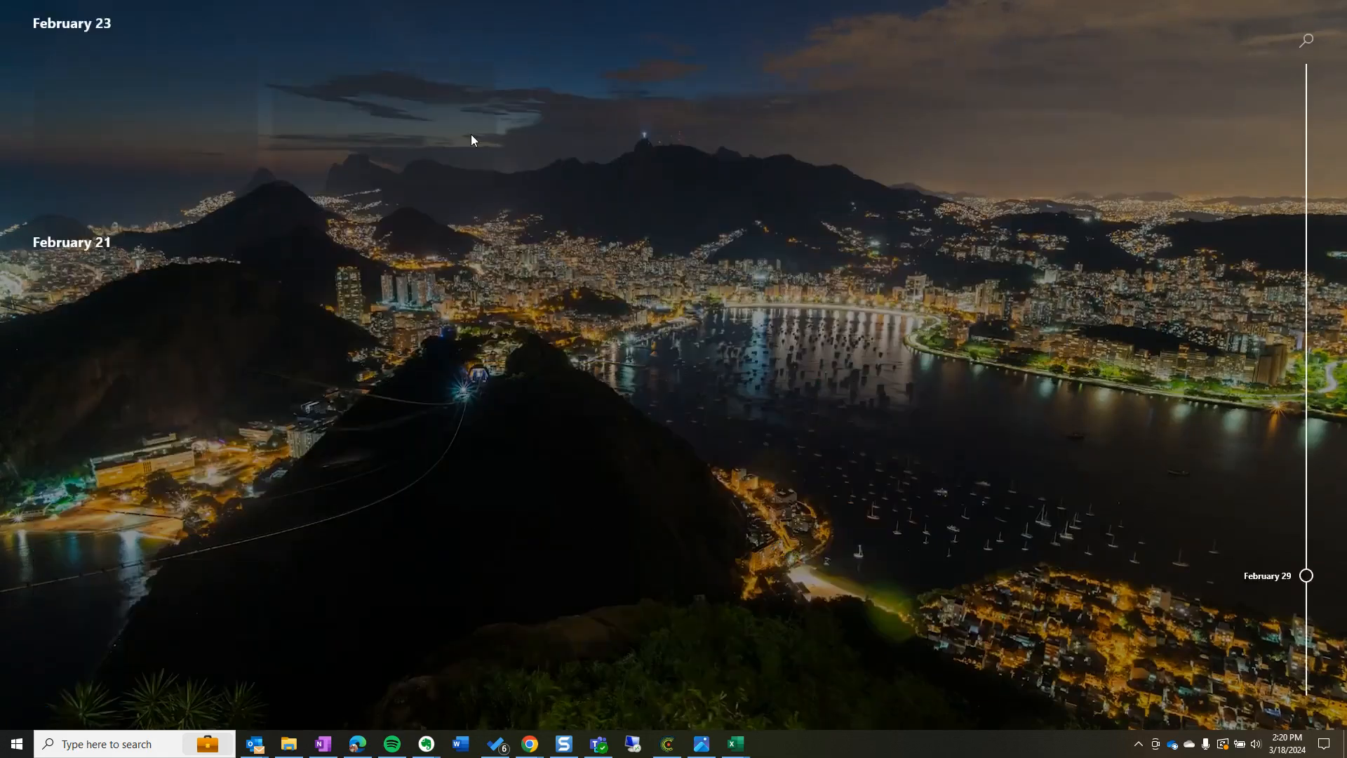
pyautogui.click(470, 133)
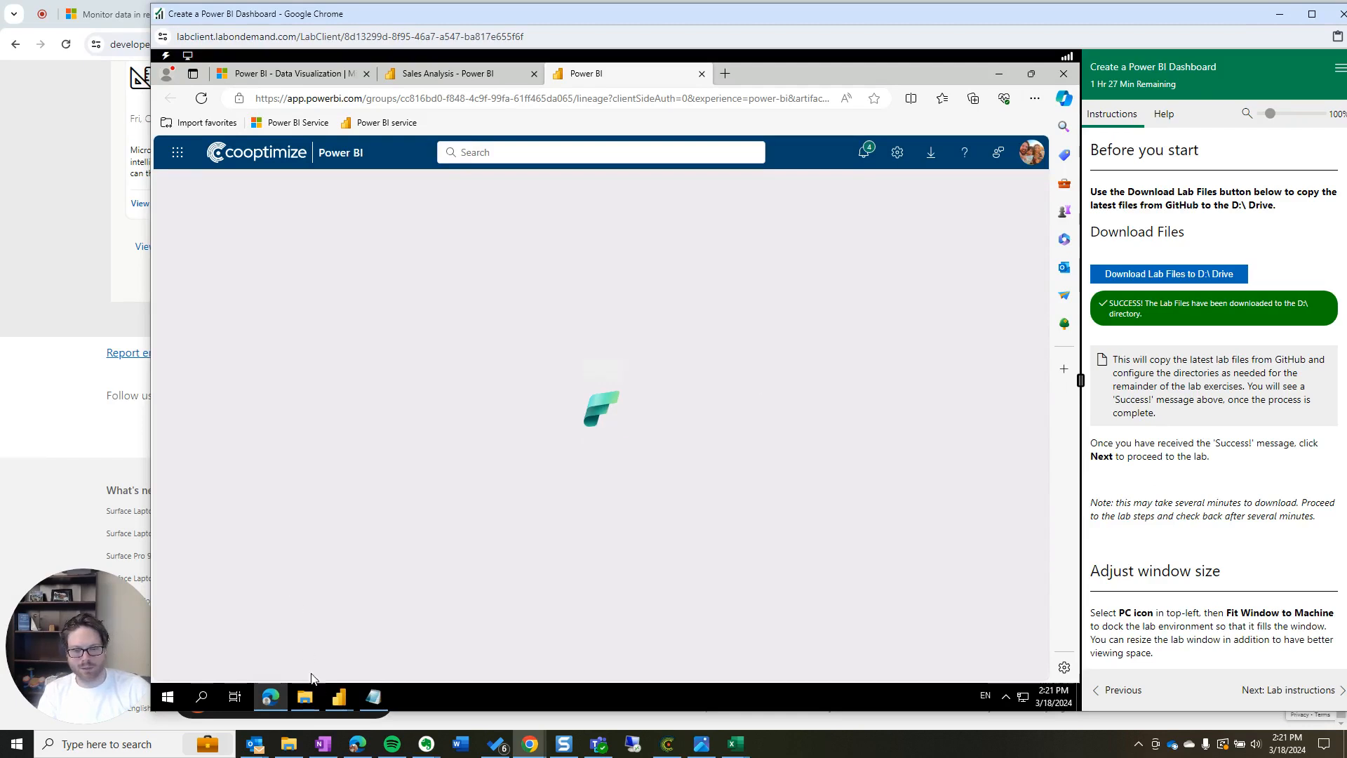
pyautogui.click(303, 696)
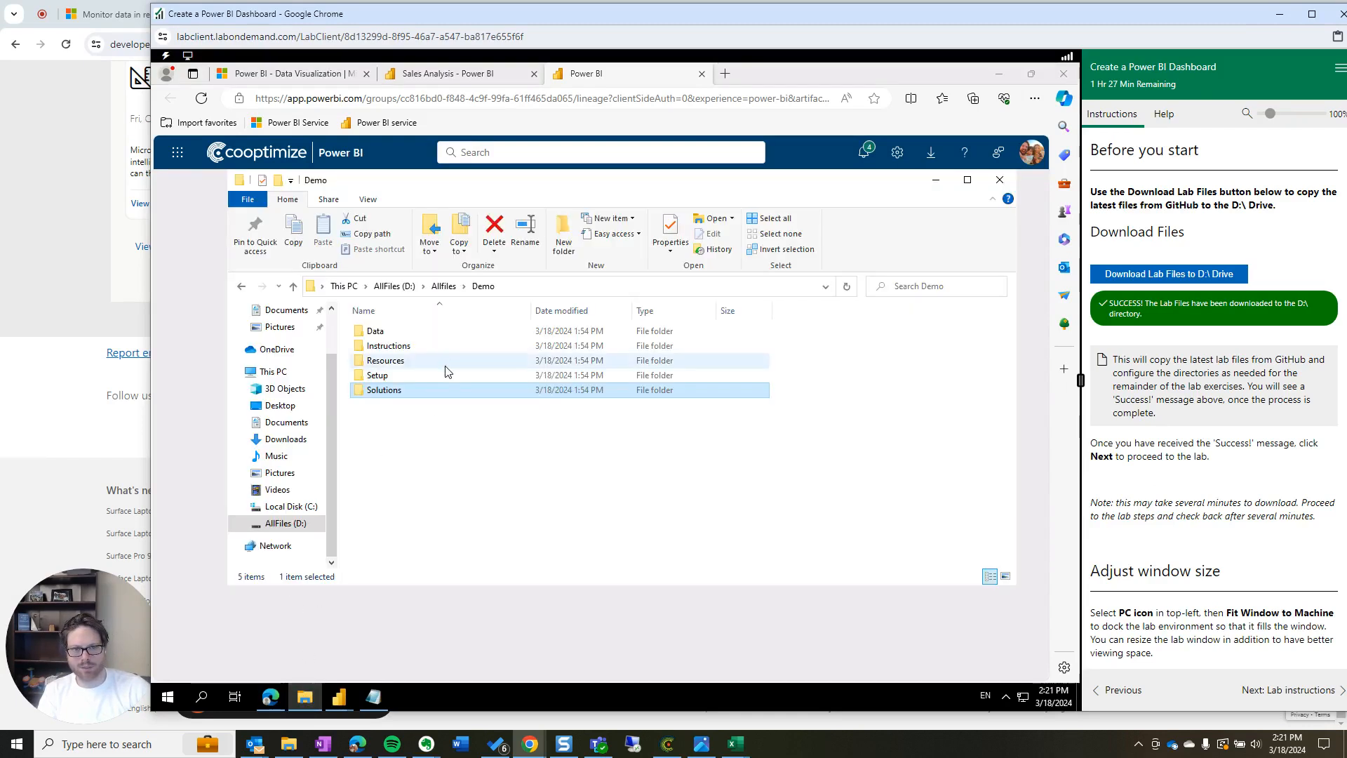
pyautogui.doubleClick(383, 334)
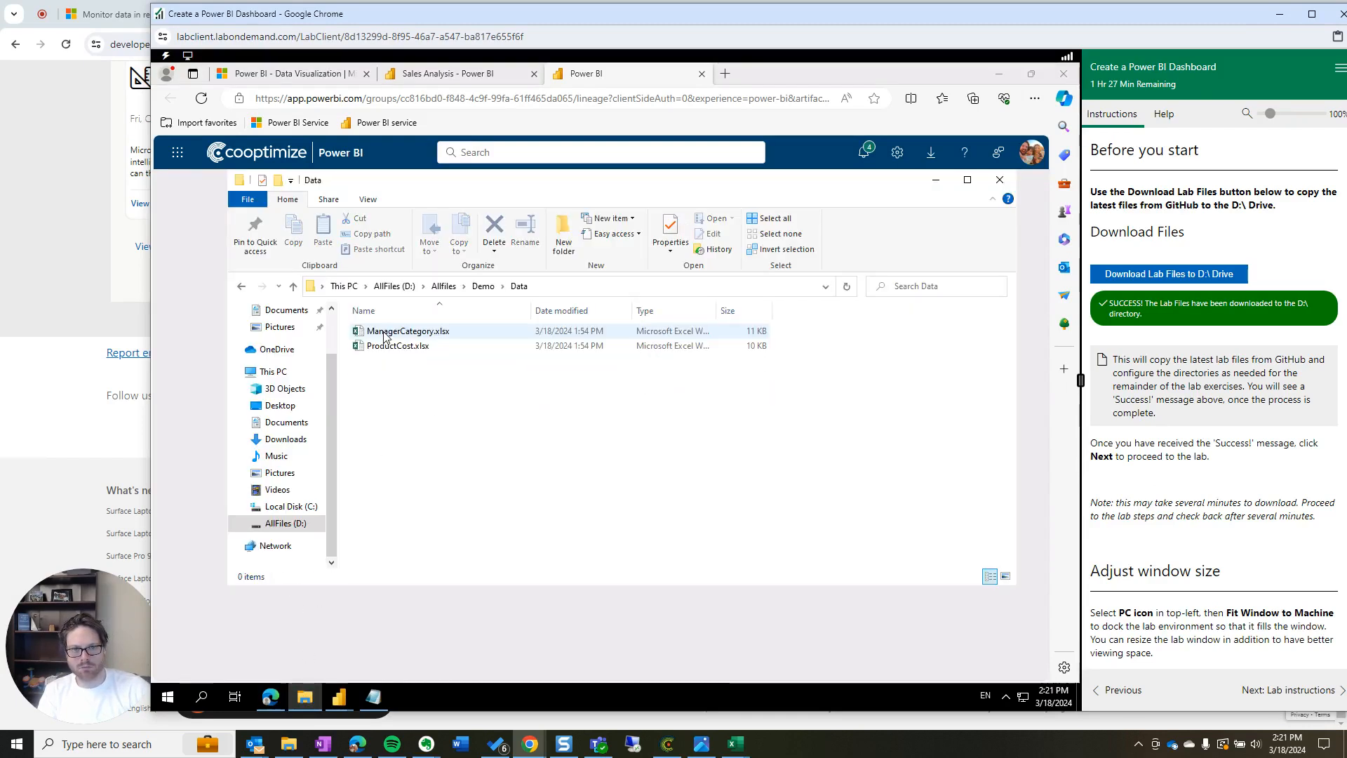
pyautogui.click(483, 285)
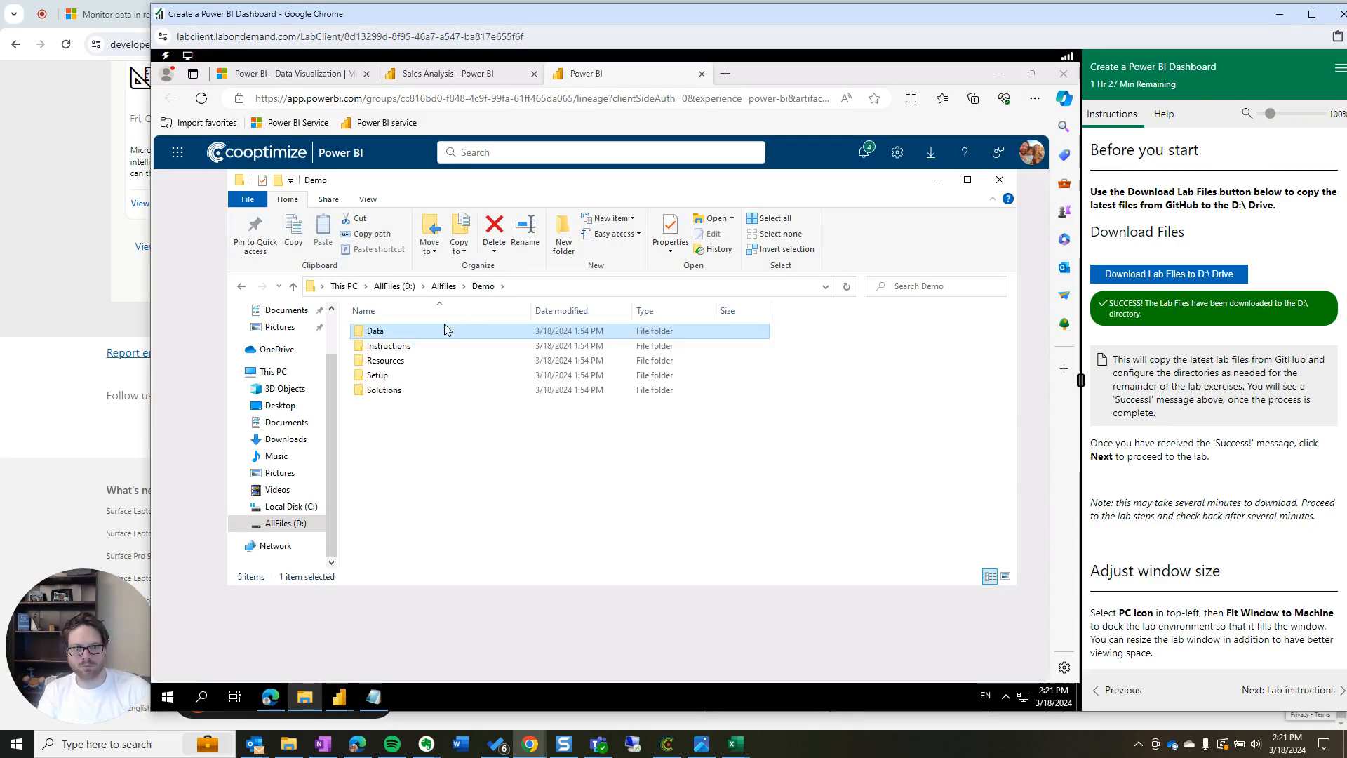
pyautogui.doubleClick(390, 347)
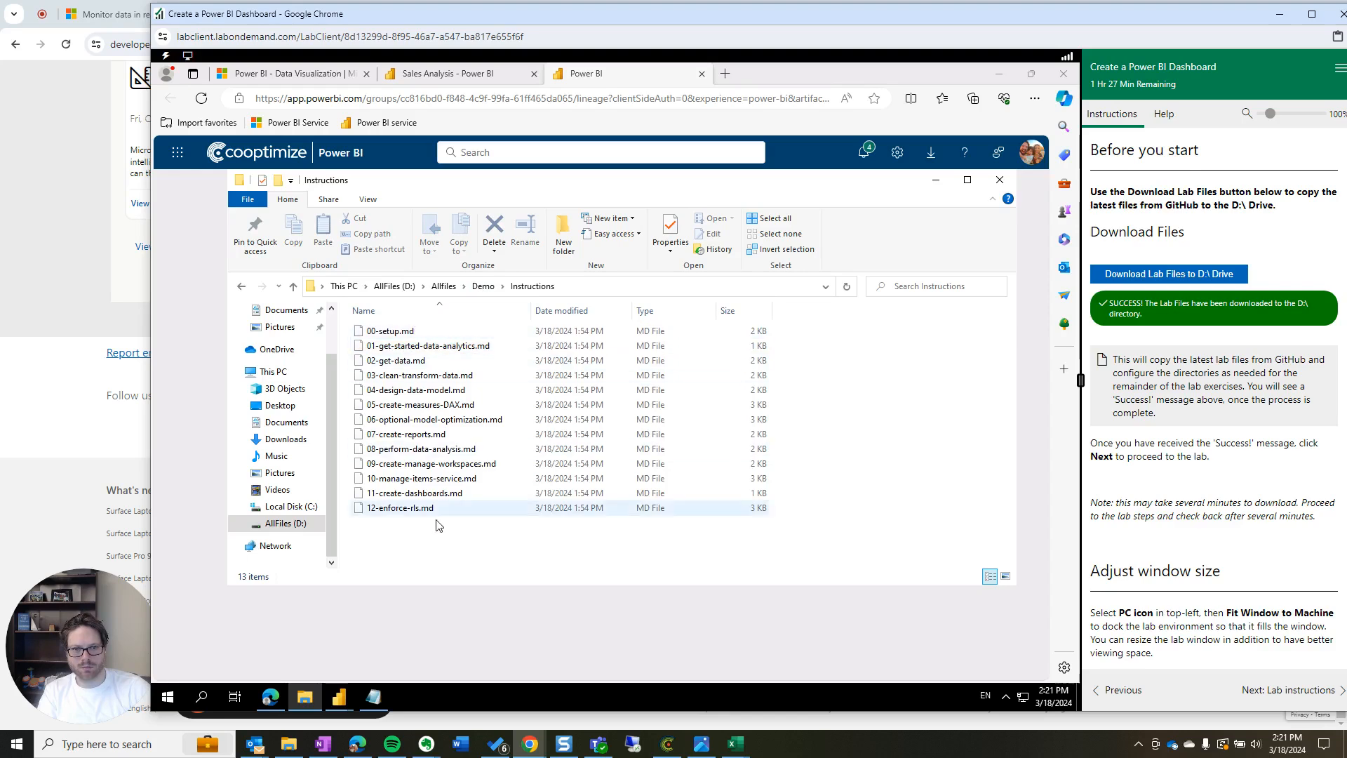
pyautogui.click(482, 285)
pyautogui.doubleClick(385, 361)
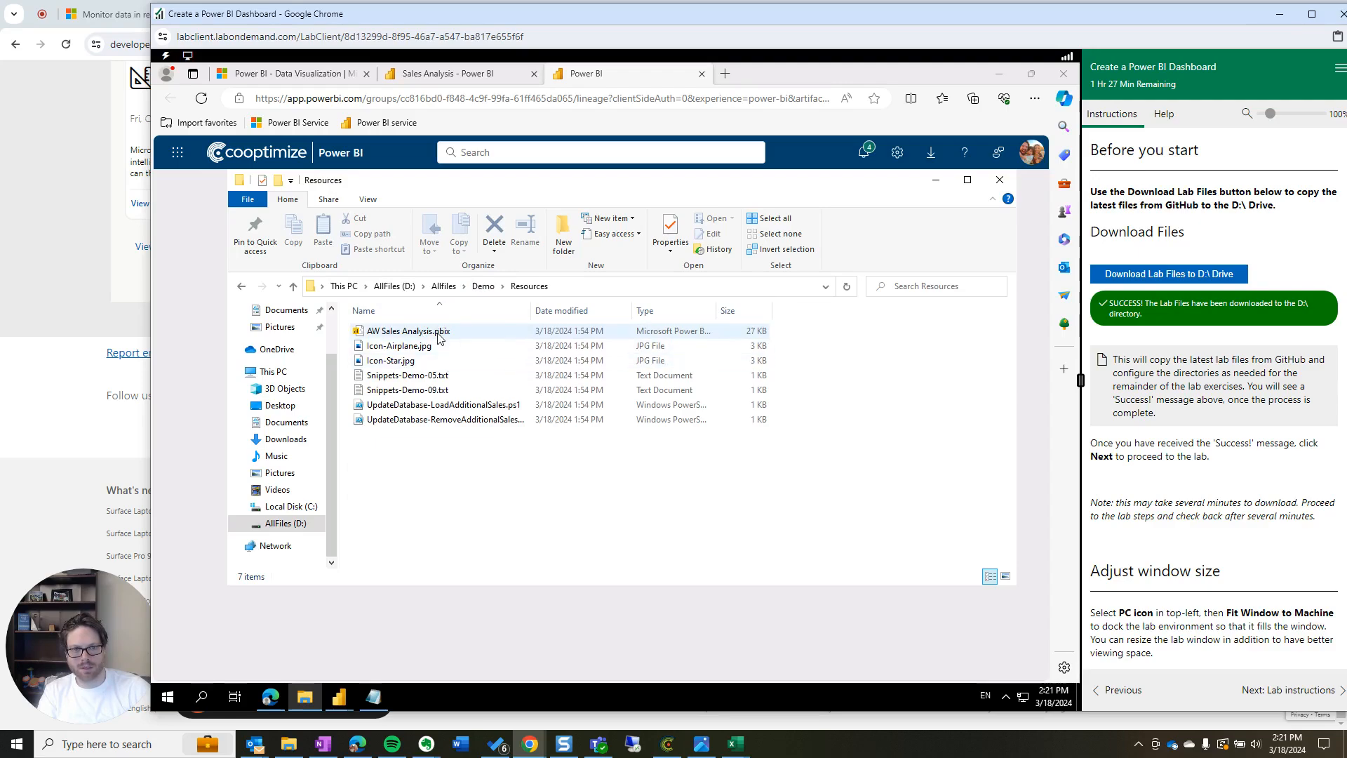
# Advance the lab instructions to the next page and highlight the refresh task introduction
pyautogui.scroll(-3, 1241, 505)
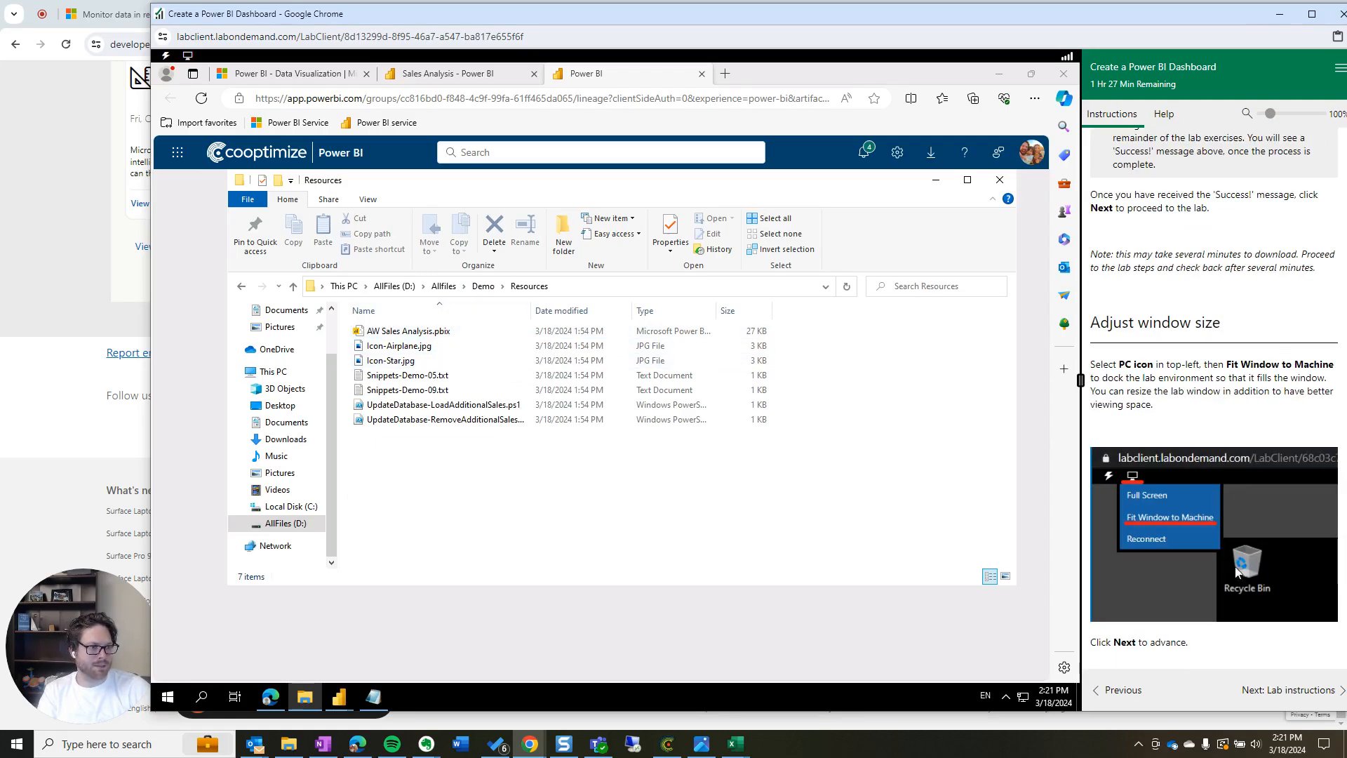
pyautogui.click(1271, 693)
pyautogui.scroll(-20, 1143, 509)
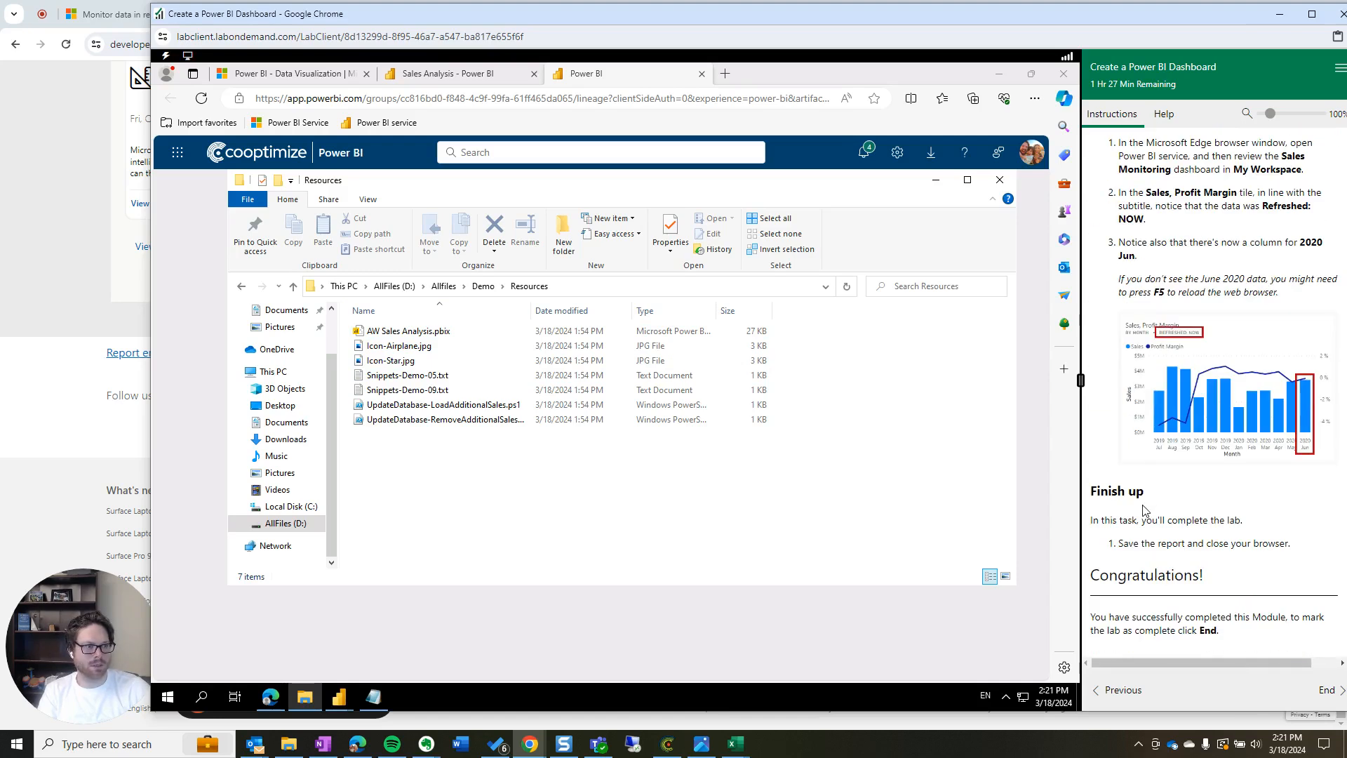
pyautogui.scroll(15, 1143, 508)
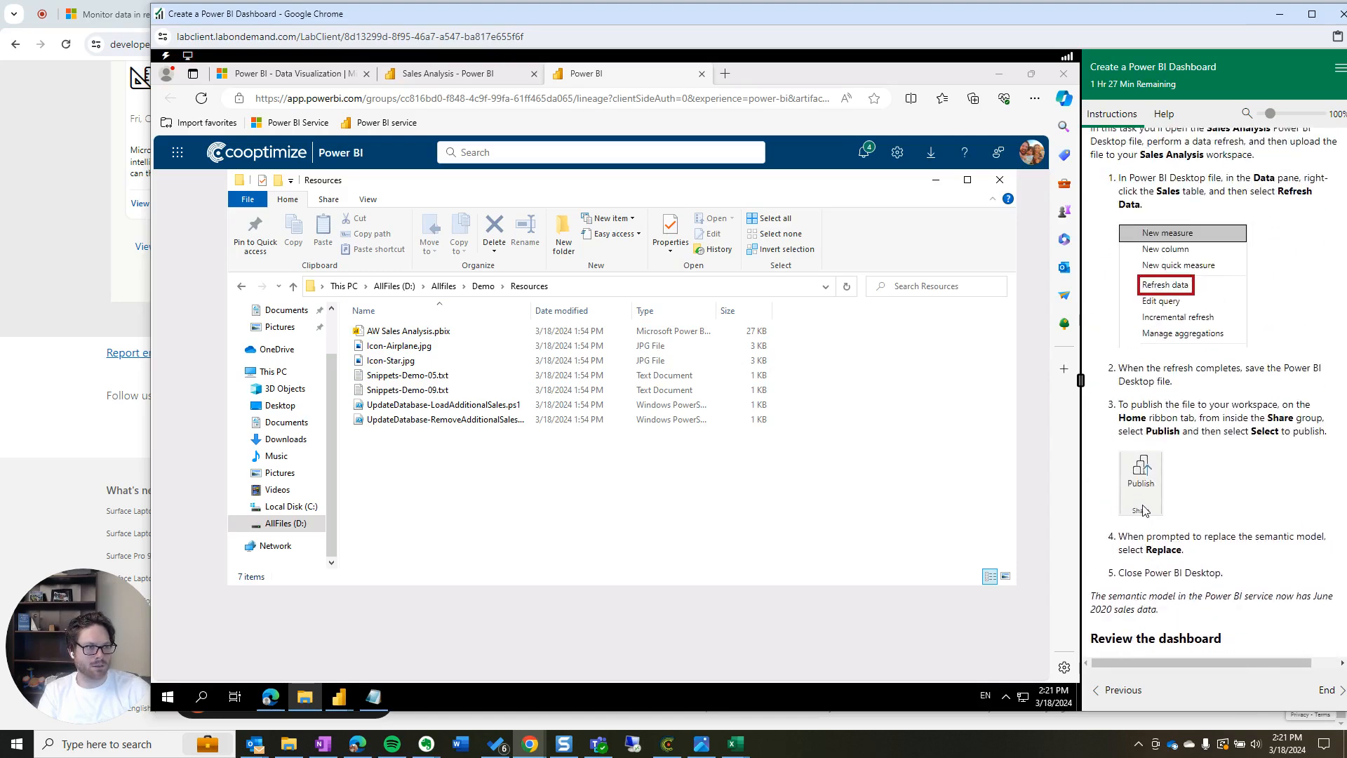
pyautogui.scroll(1, 1137, 516)
pyautogui.moveTo(1208, 410); pyautogui.dragTo(1164, 435)
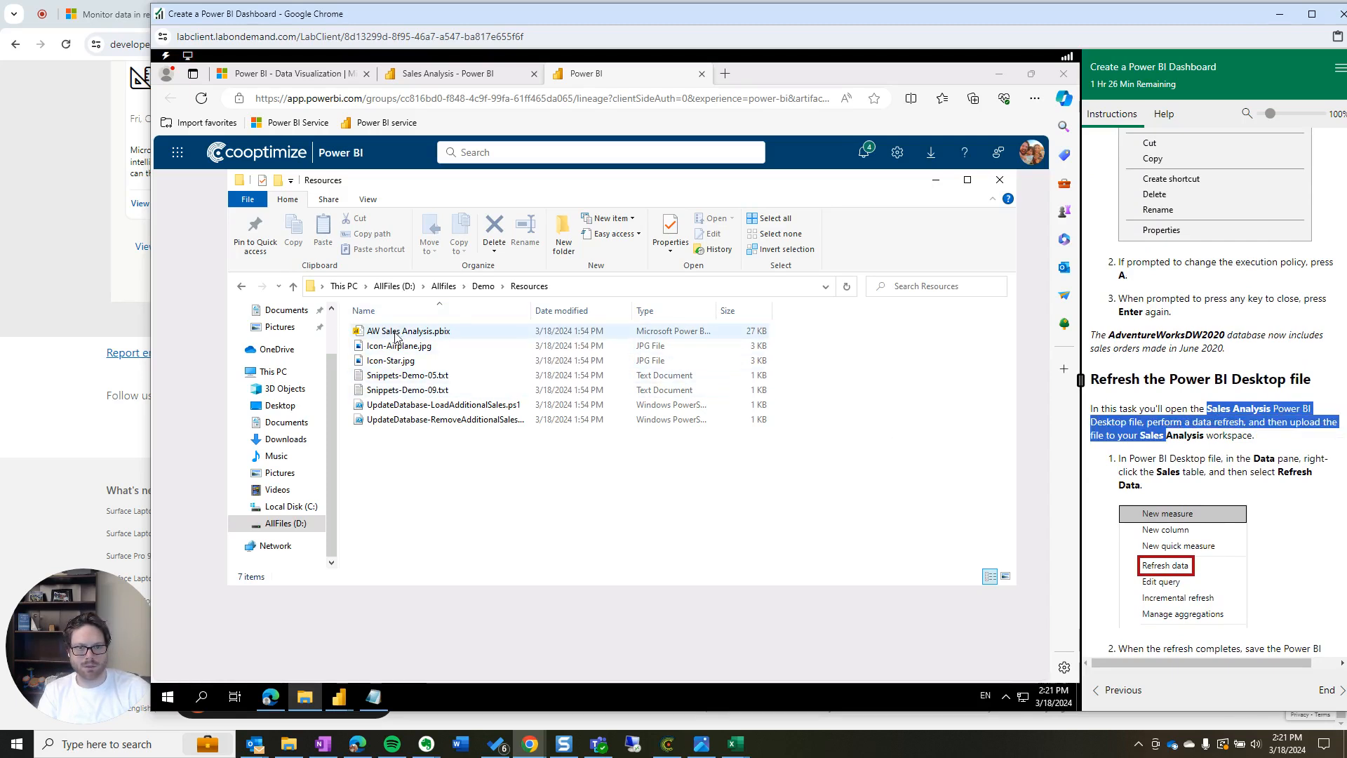
# Bring AW Sales Analysis forward and flip between its Order Details and Sales Summary pages
pyautogui.click(339, 697)
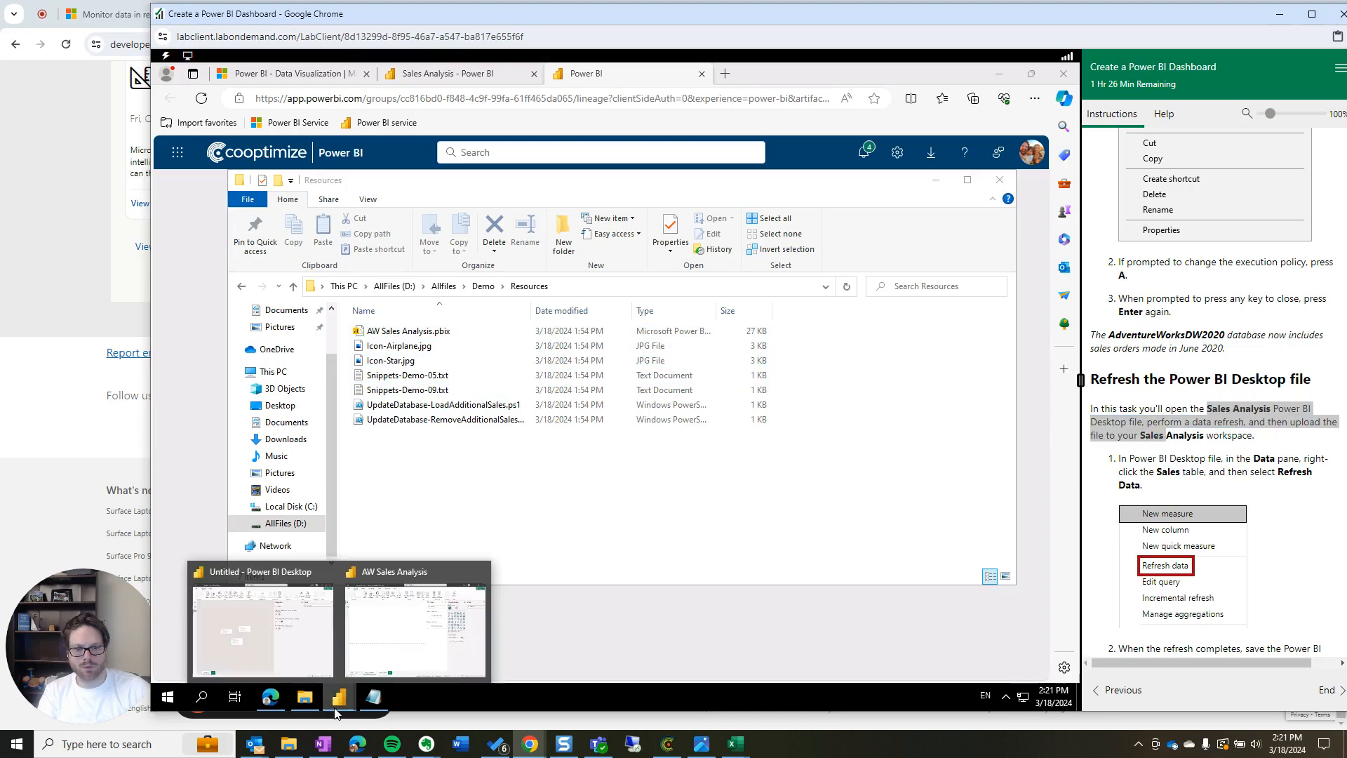
pyautogui.click(372, 641)
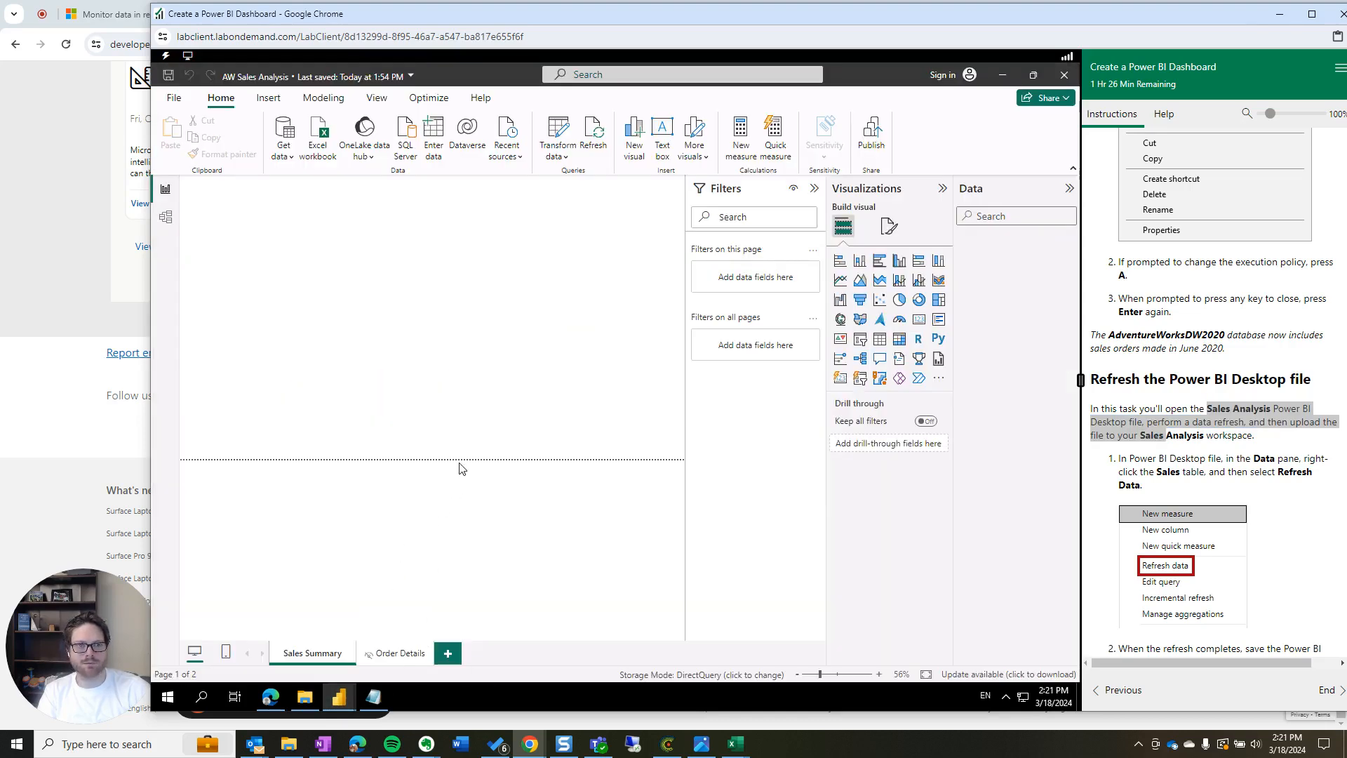
pyautogui.click(385, 657)
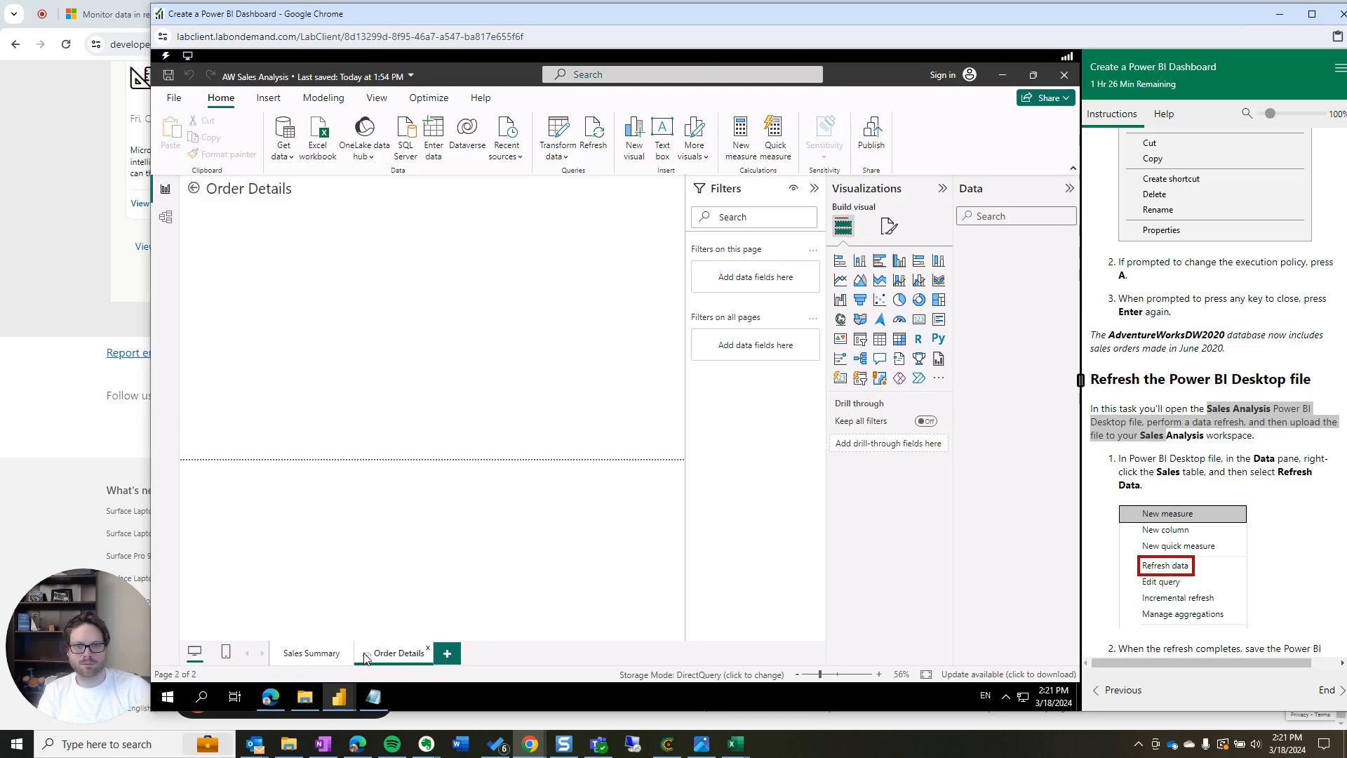
pyautogui.click(283, 657)
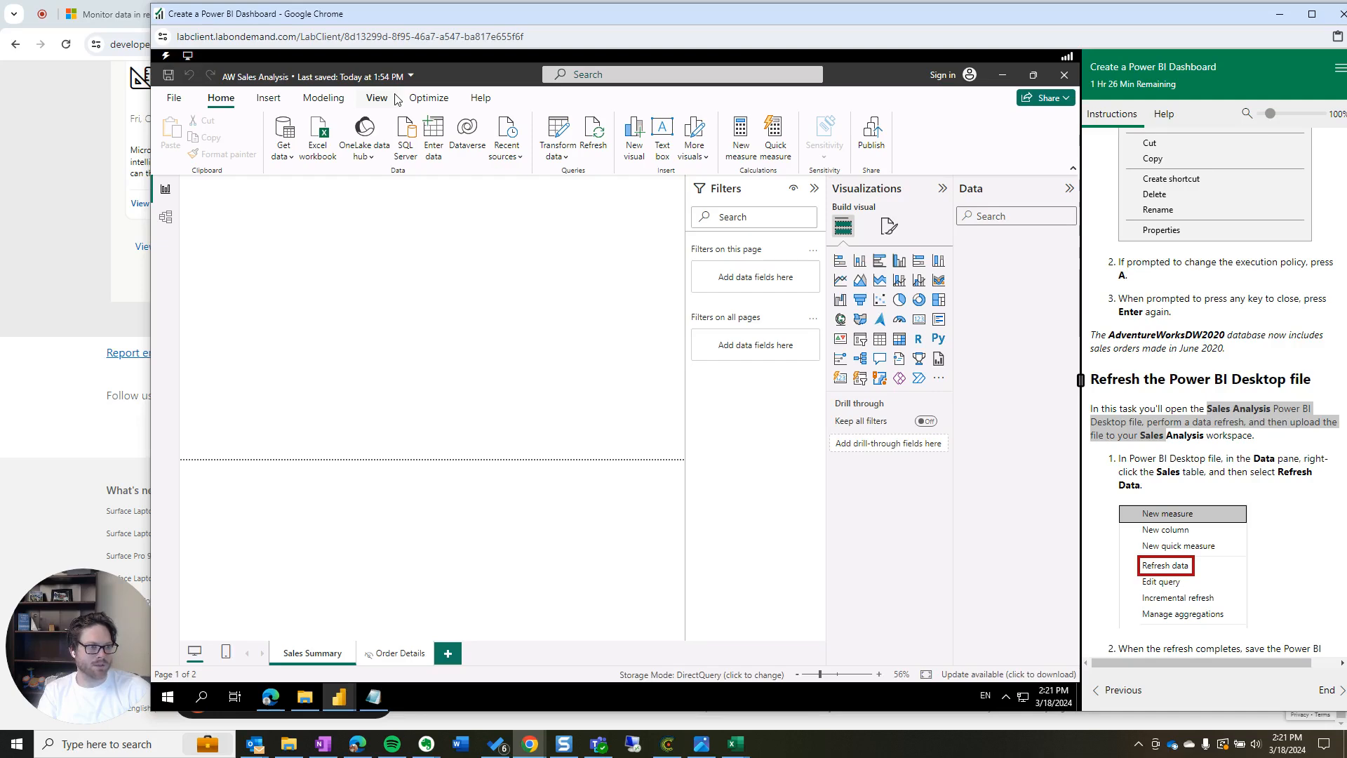
# Inspect the Reseller Sales table in Model view, then close Power BI Desktop without saving
pyautogui.click(166, 218)
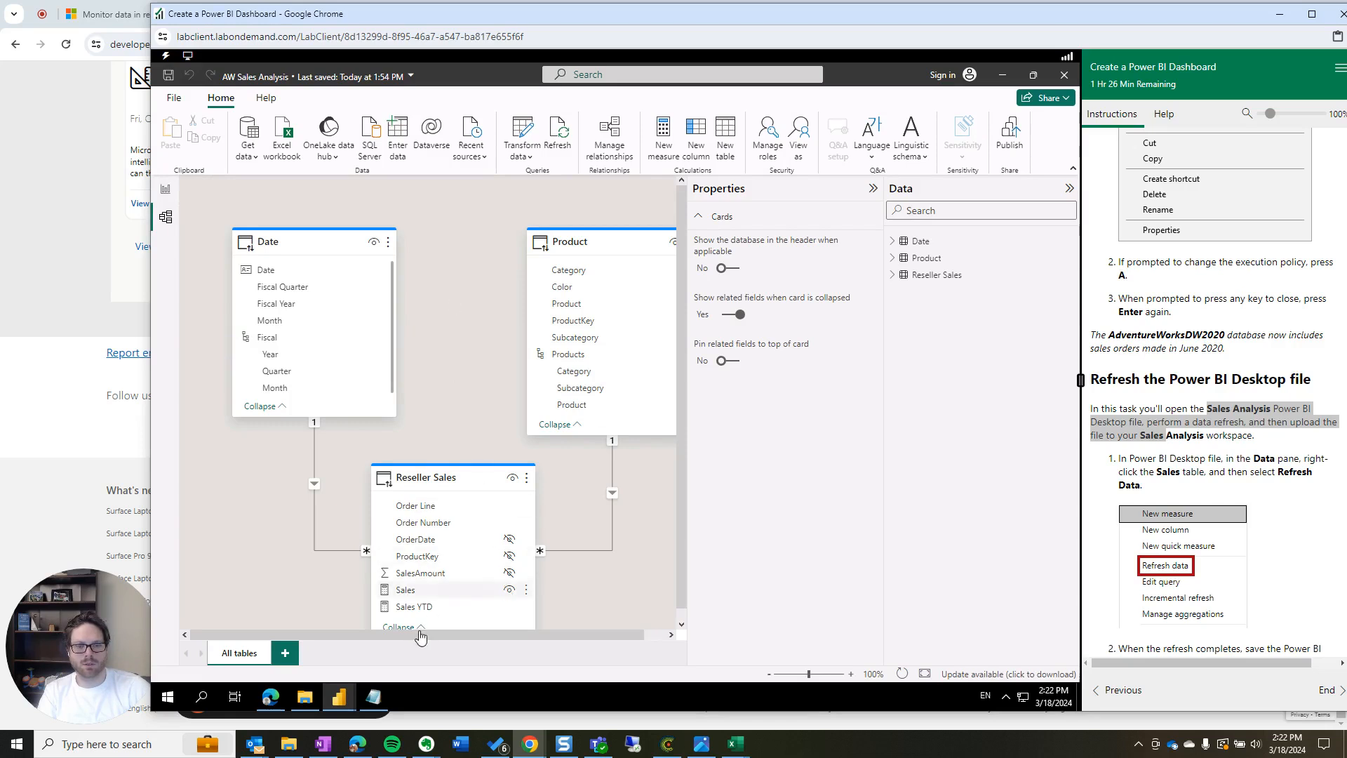
pyautogui.moveTo(435, 635); pyautogui.dragTo(460, 635)
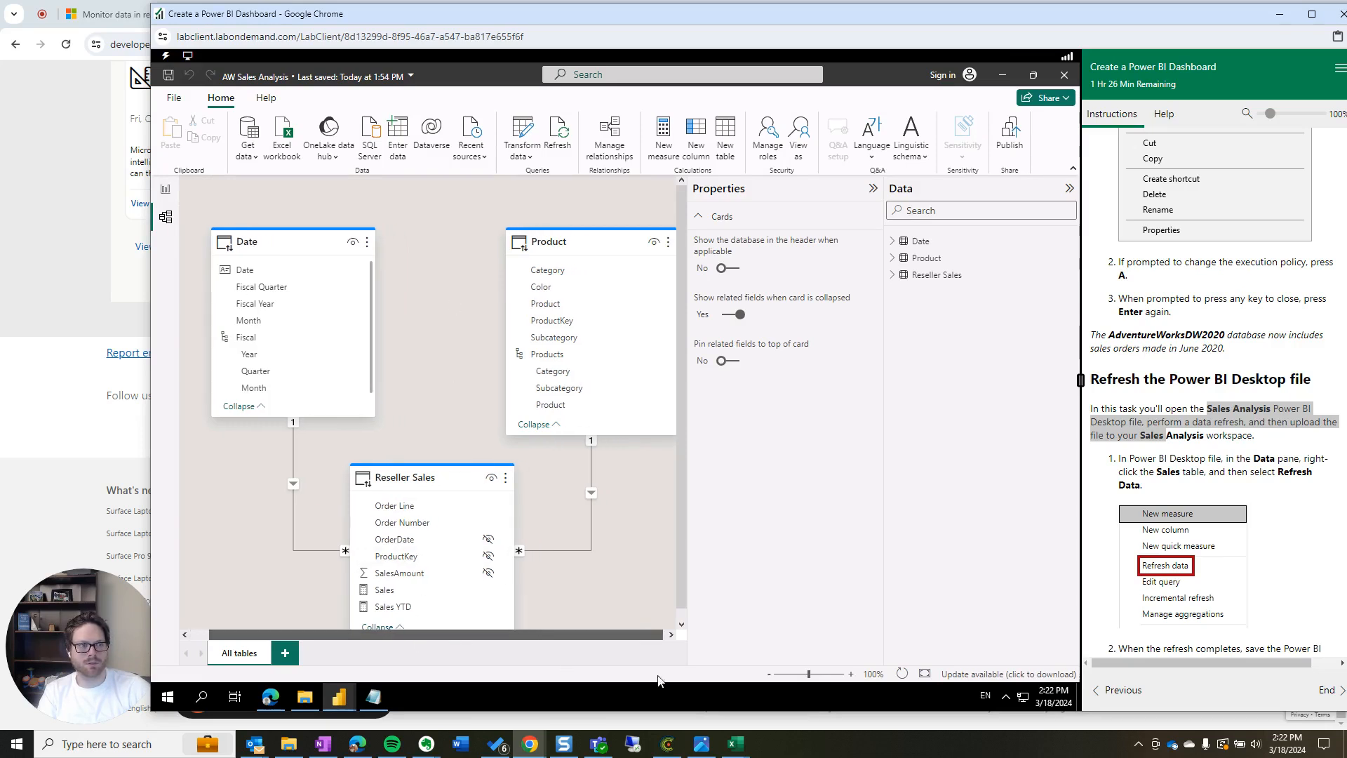
pyautogui.click(940, 275)
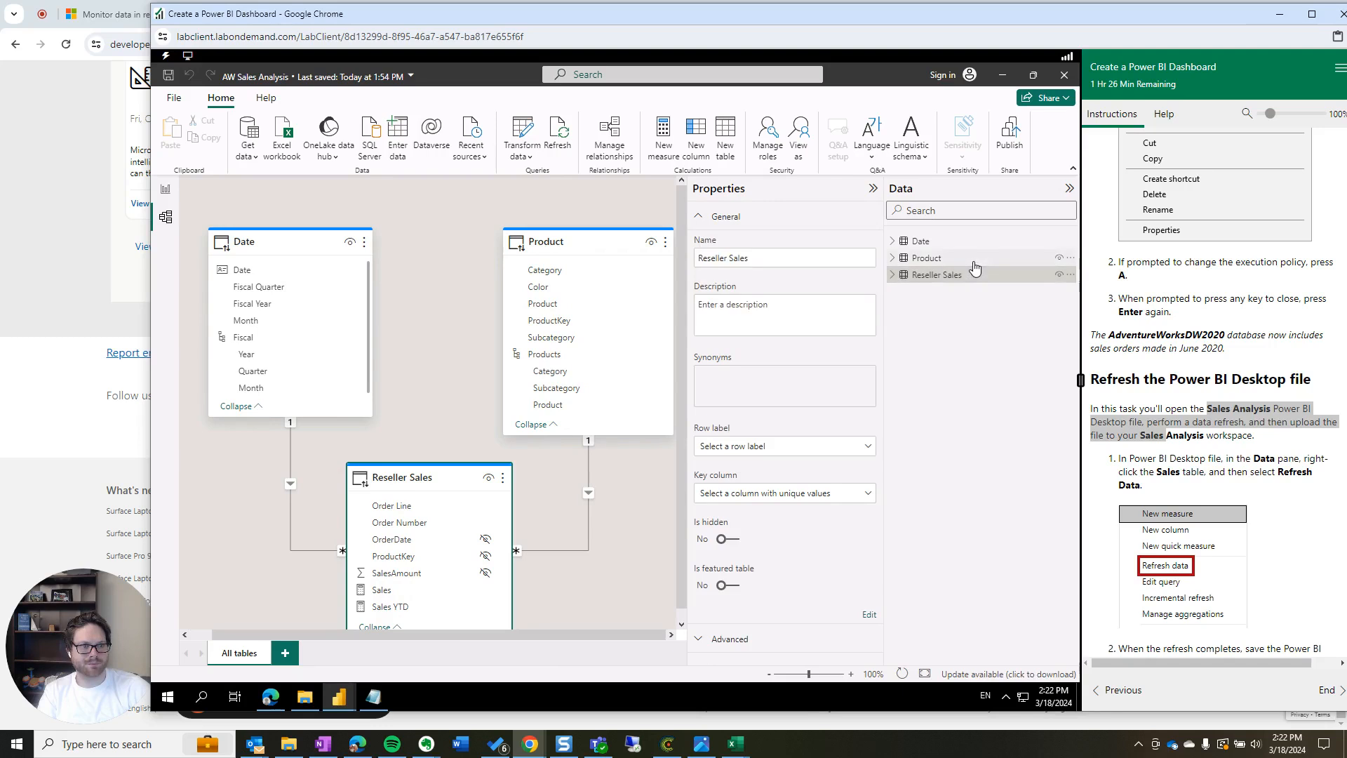
pyautogui.click(1070, 275)
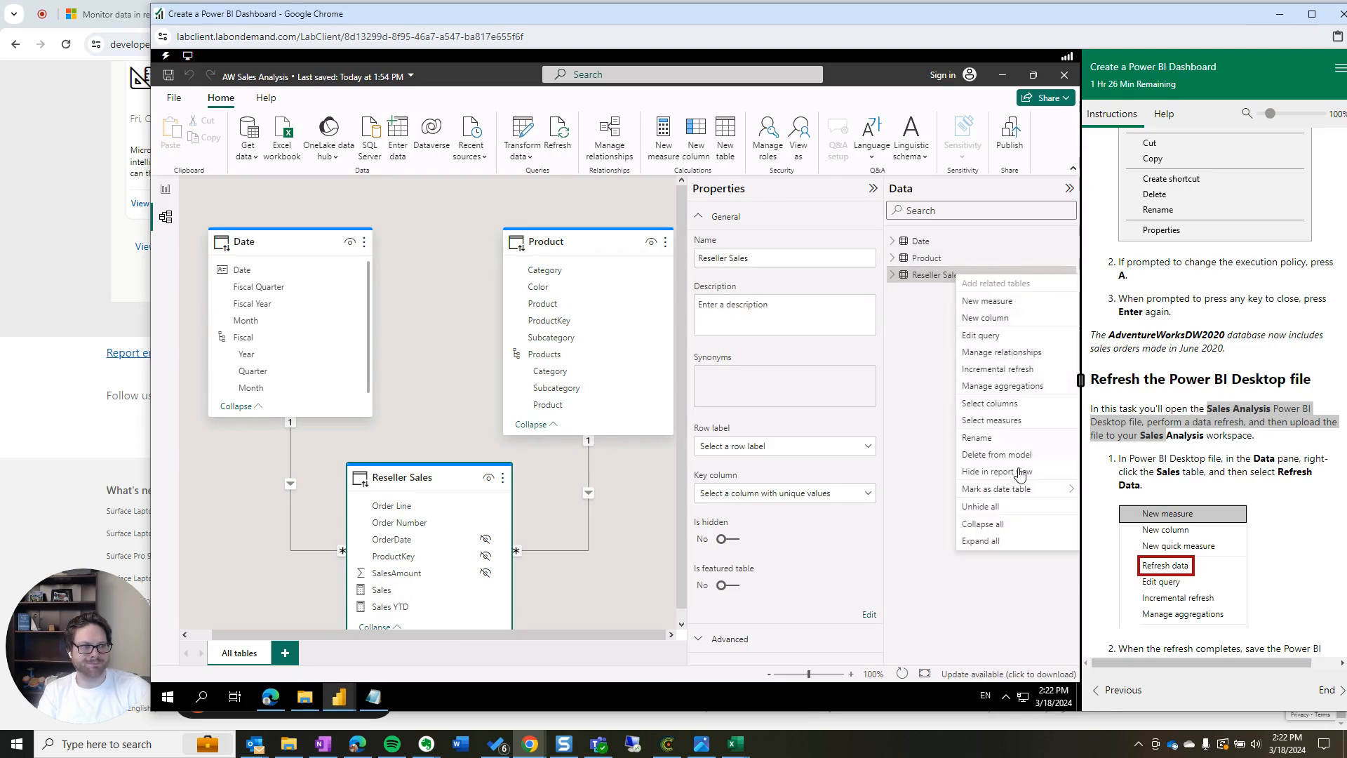
pyautogui.click(933, 438)
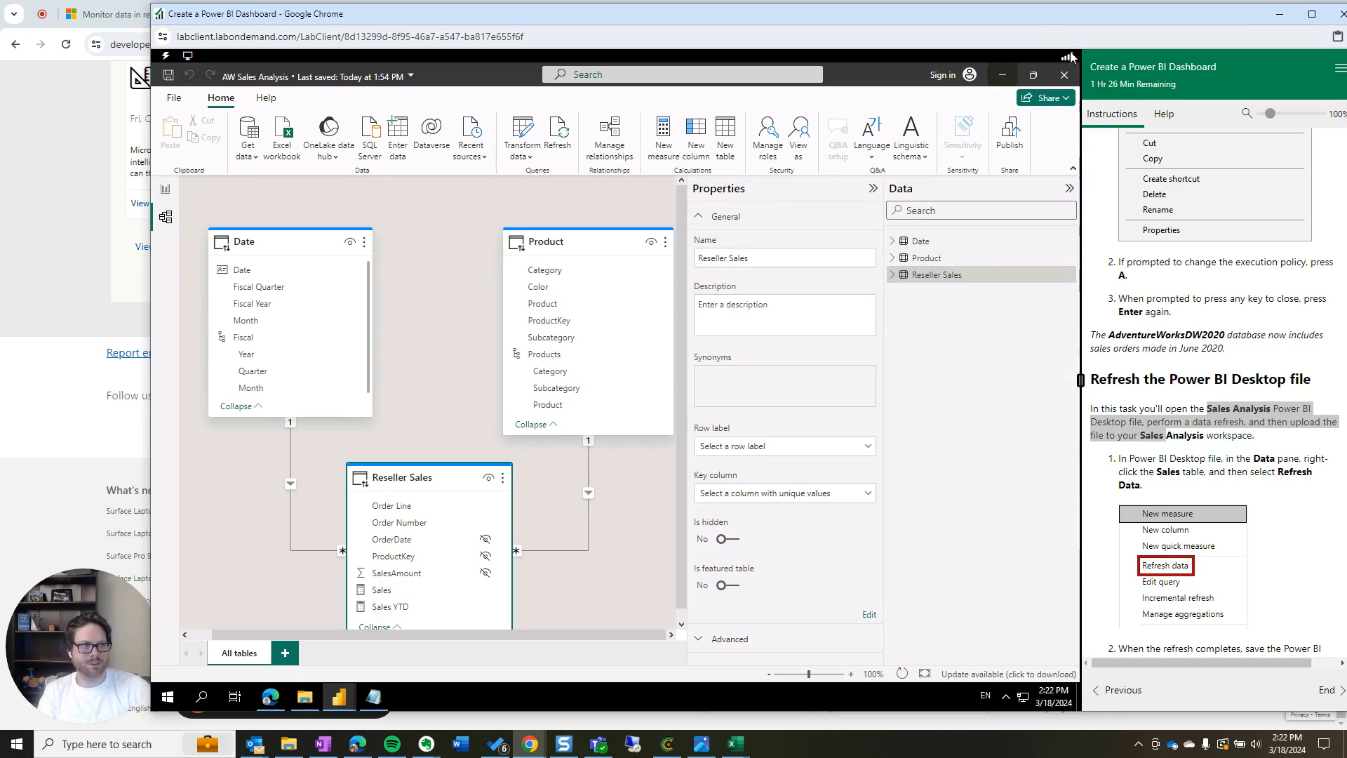
pyautogui.click(1064, 75)
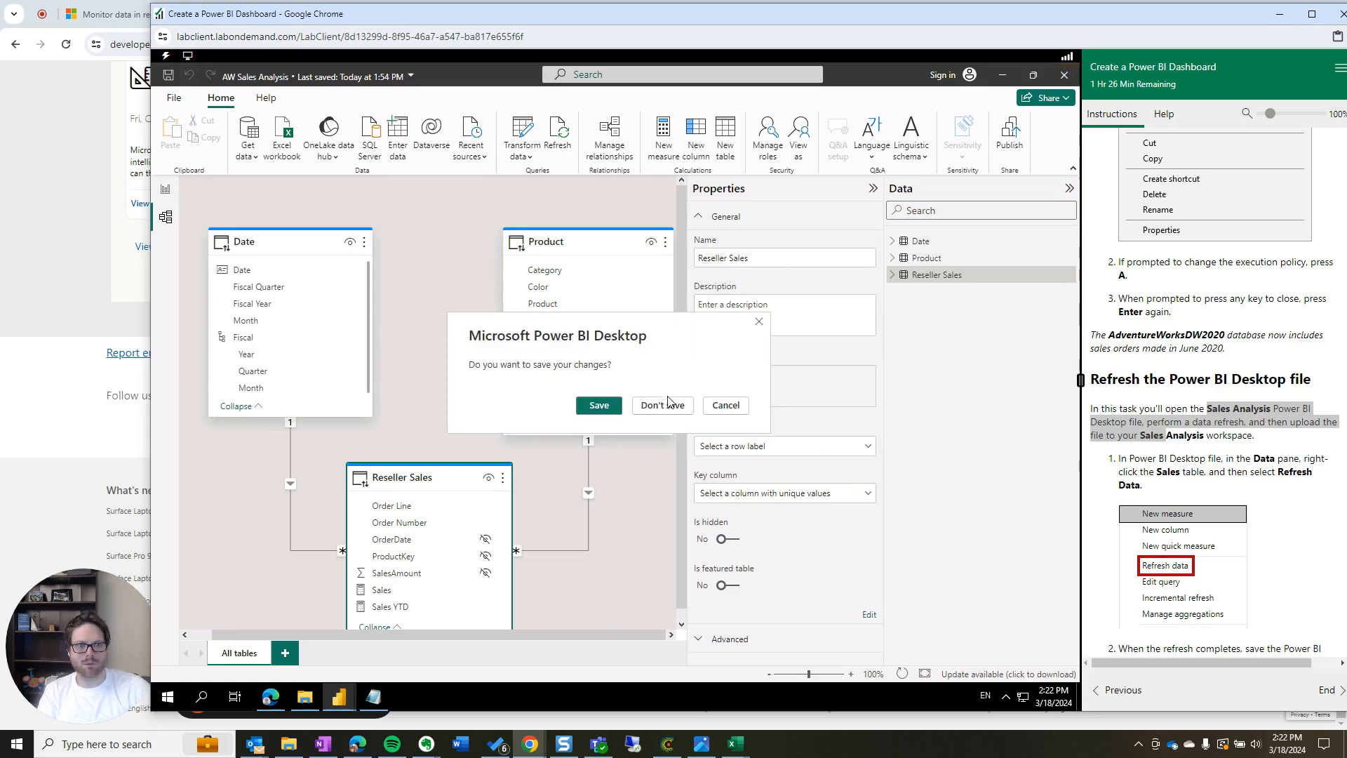
pyautogui.click(663, 405)
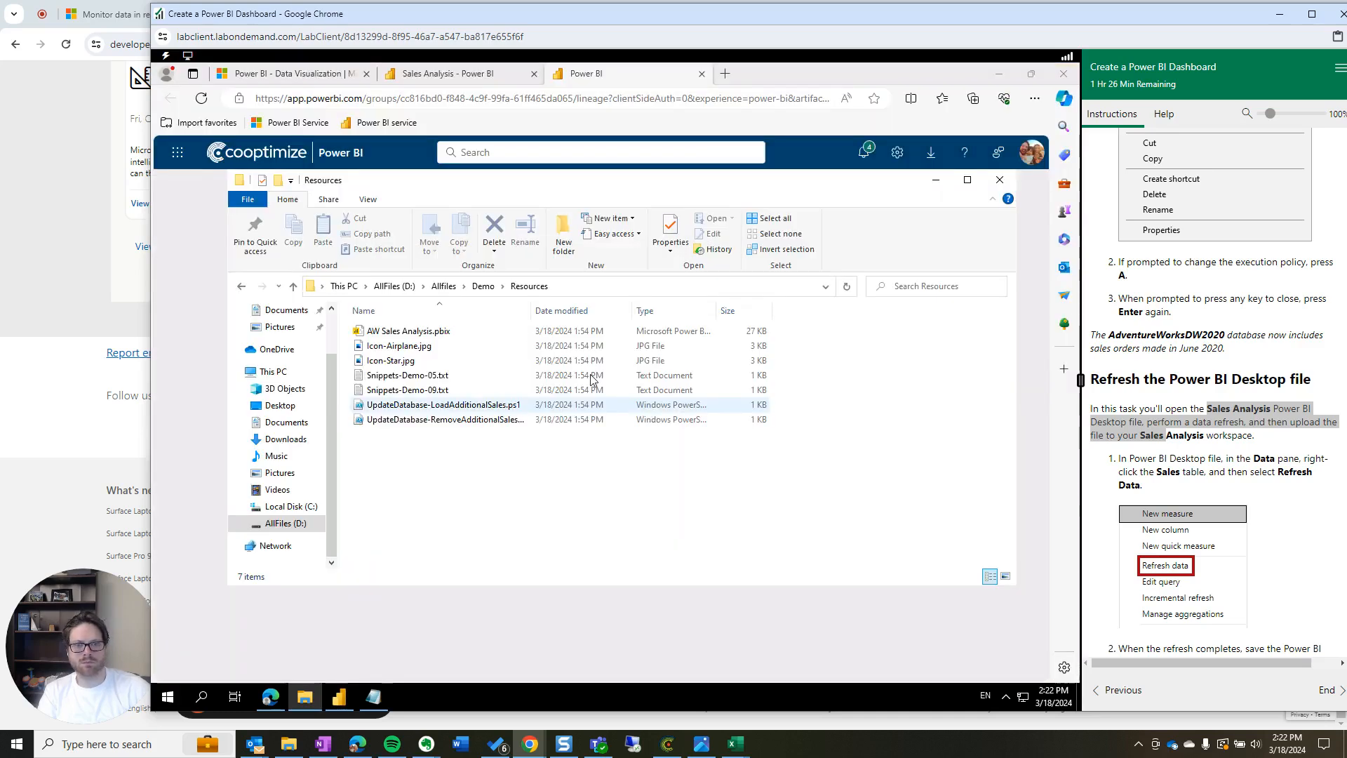
# Go via recent items to My workspace and open the Sales Analysis semantic model's details
pyautogui.click(439, 83)
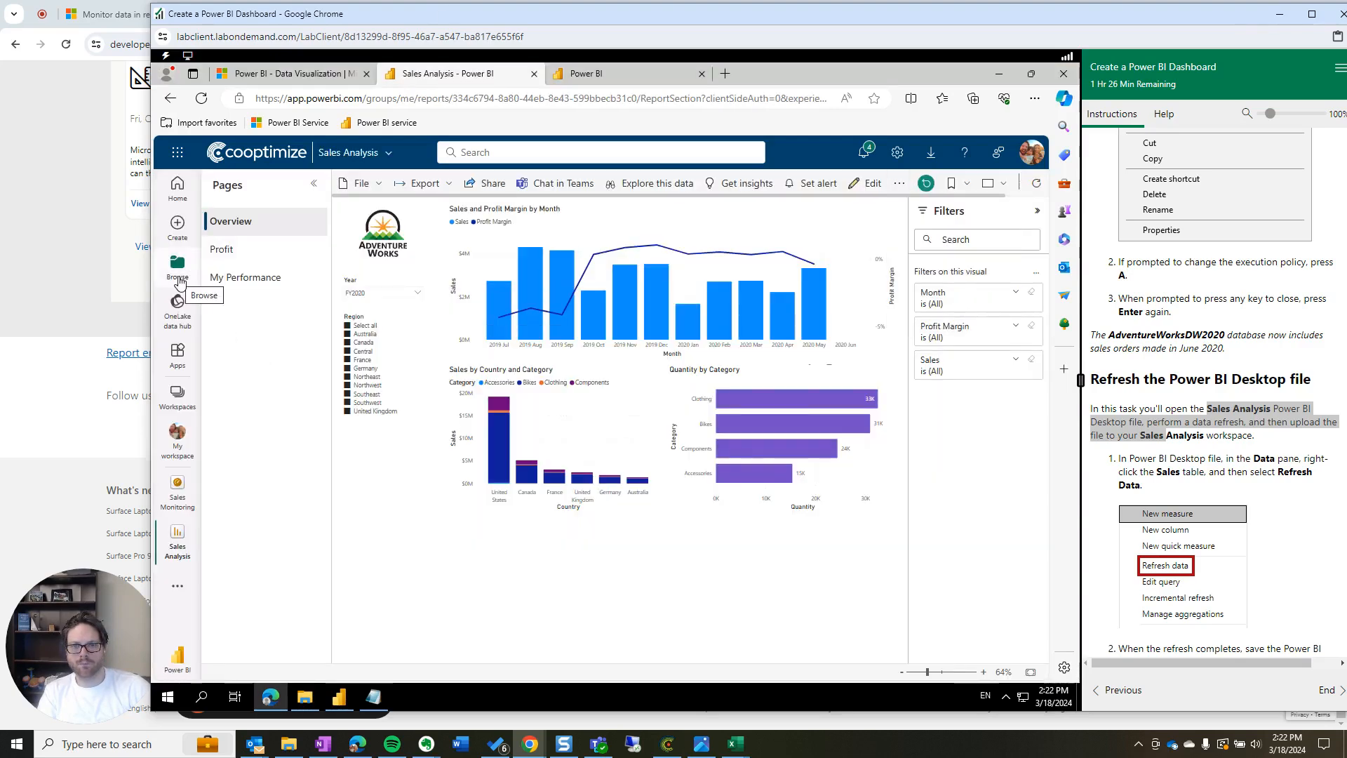
pyautogui.click(177, 270)
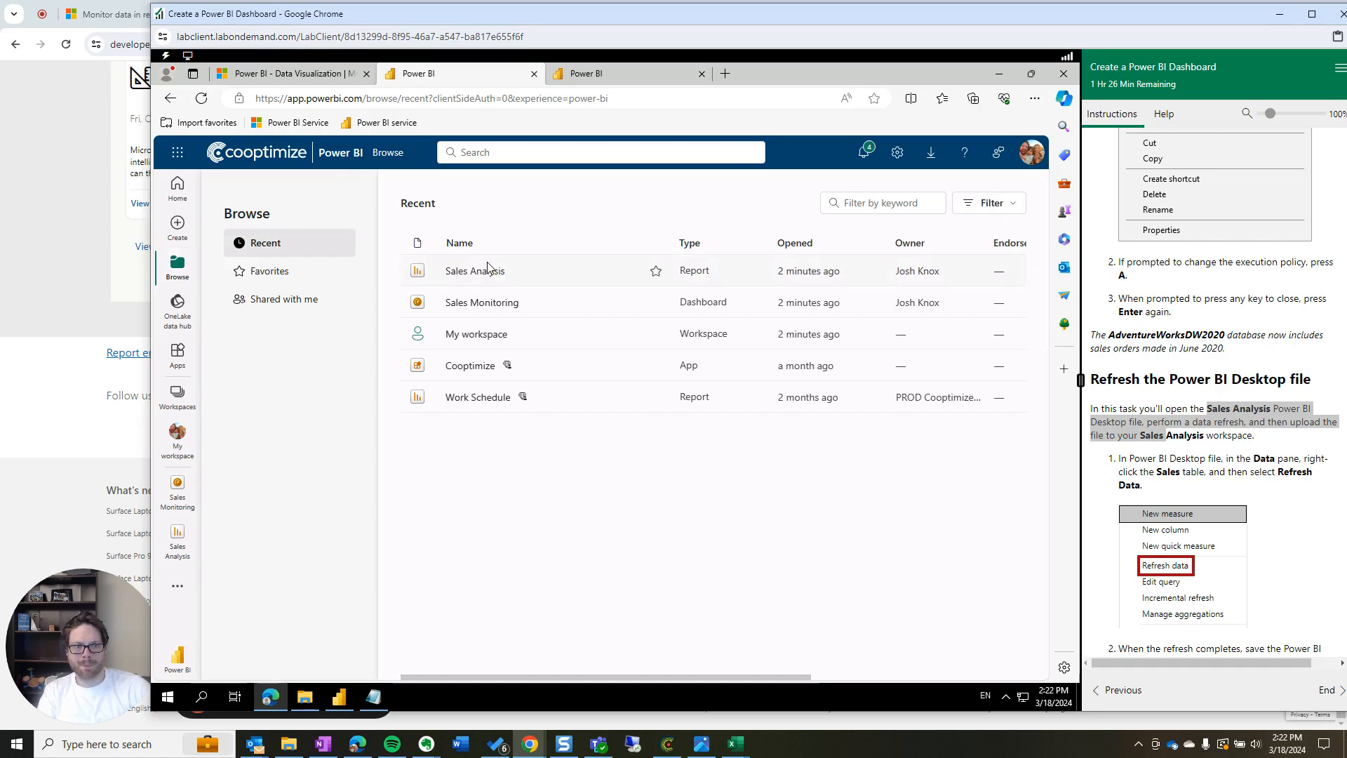
pyautogui.click(496, 338)
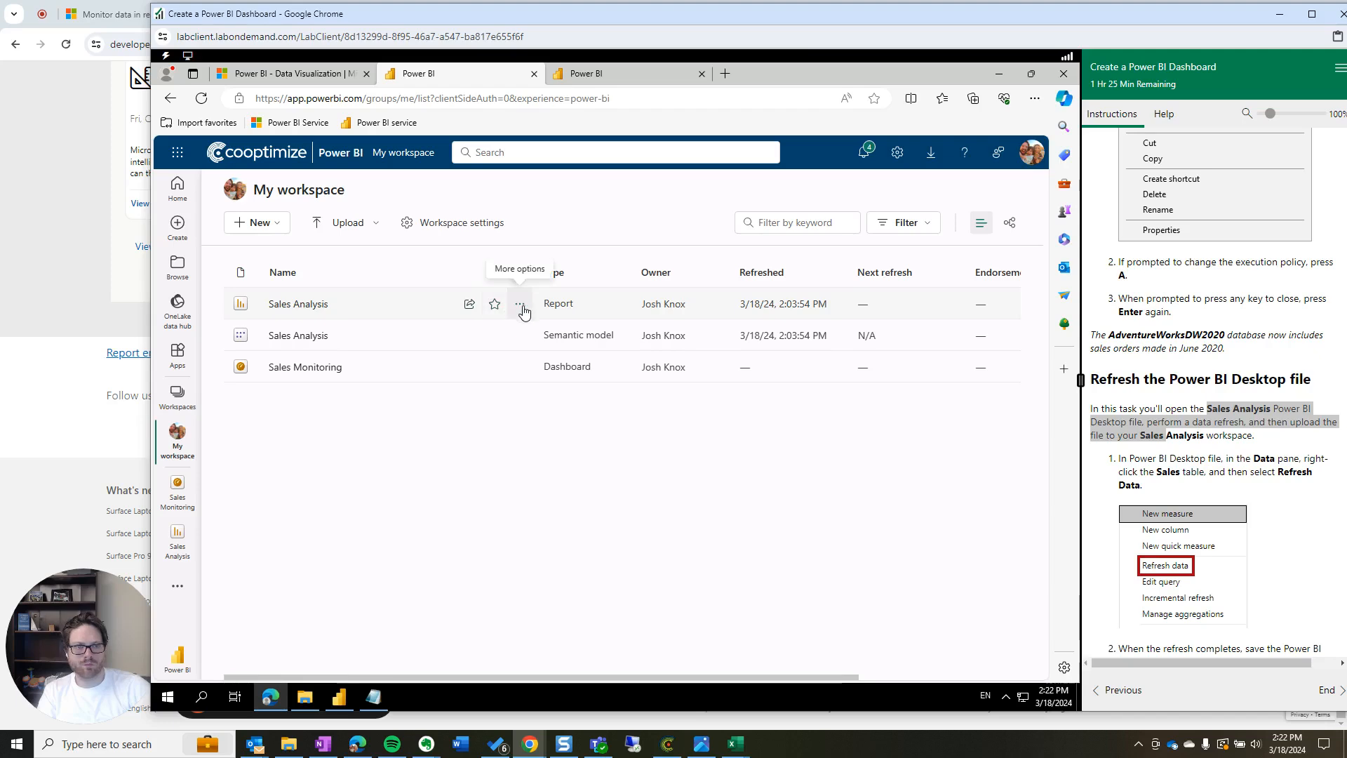
pyautogui.click(314, 337)
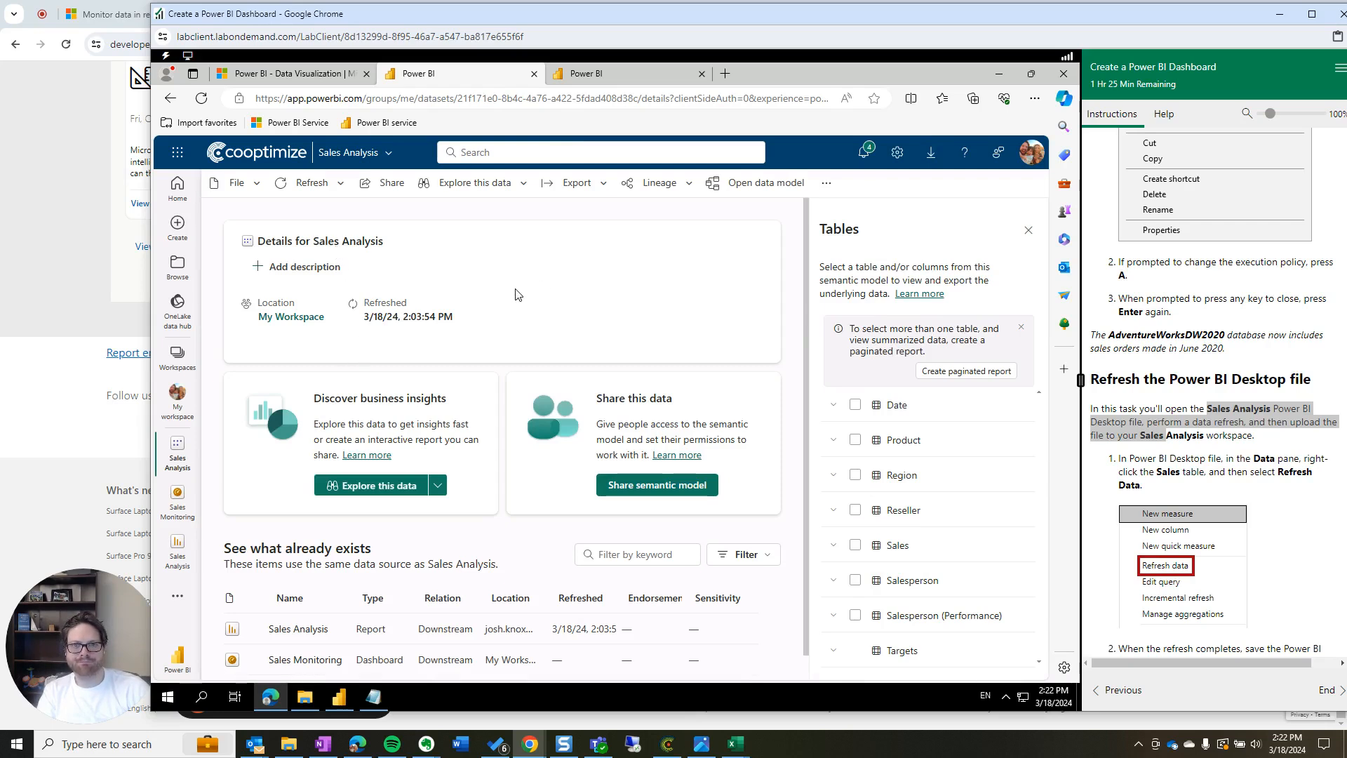
# Refresh the Sales Analysis semantic model now so it shows refreshed 3/18/24, 2:22:47 PM
pyautogui.click(312, 186)
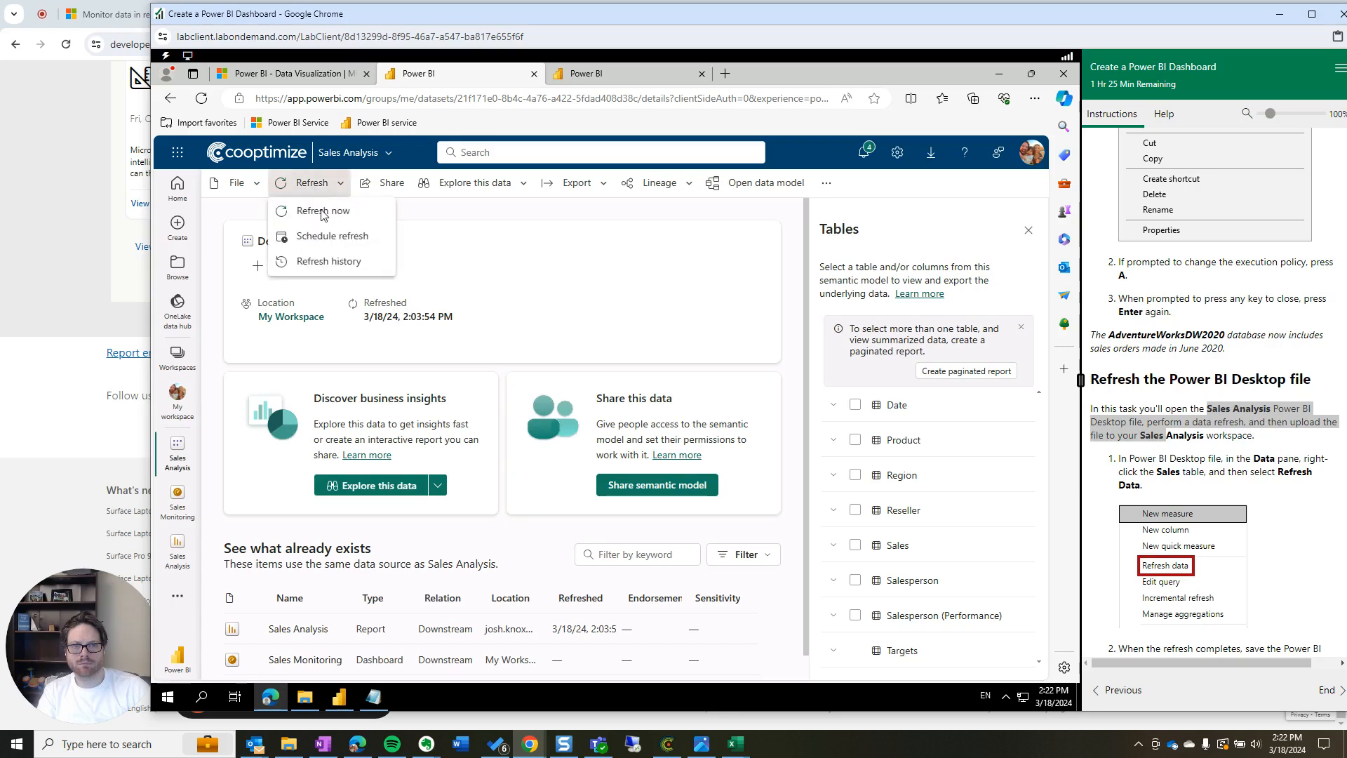
pyautogui.click(324, 216)
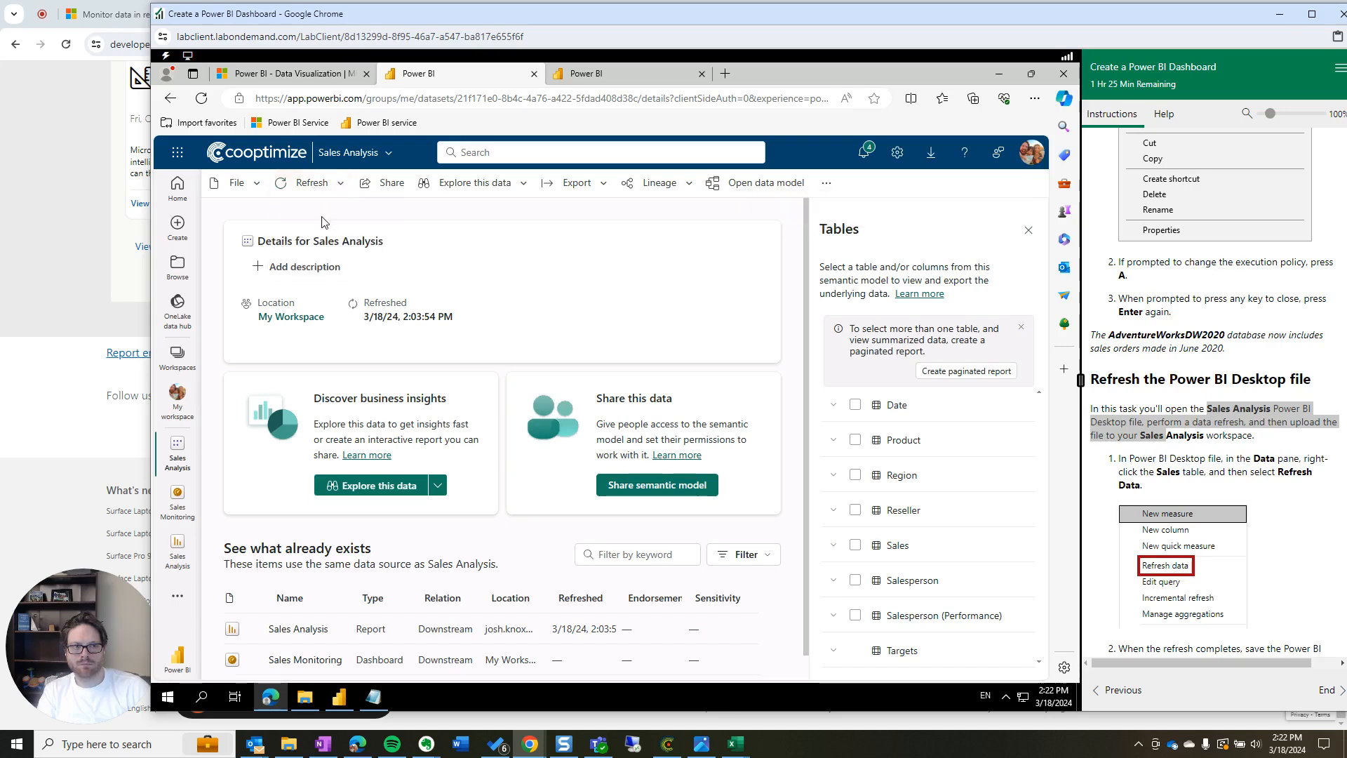
pyautogui.scroll(-1, 505, 442)
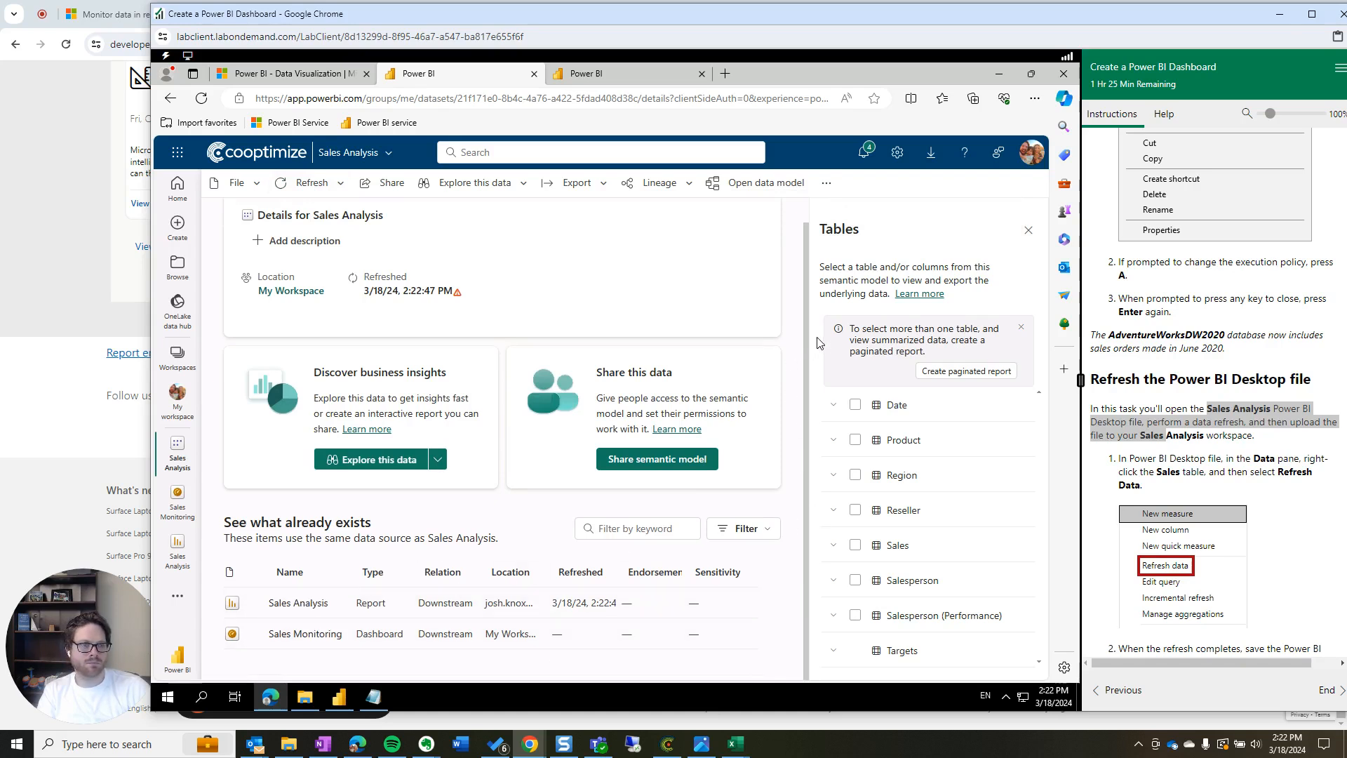
pyautogui.click(827, 185)
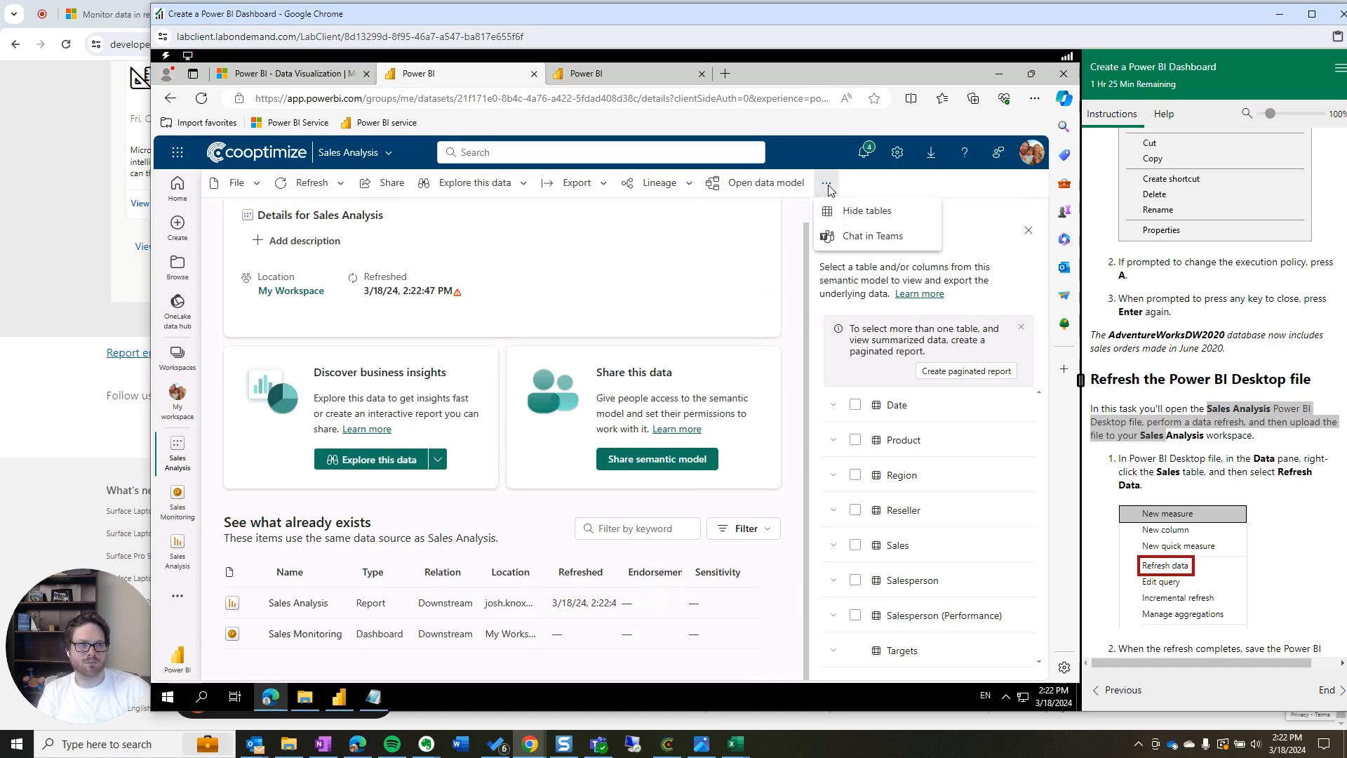
pyautogui.click(689, 191)
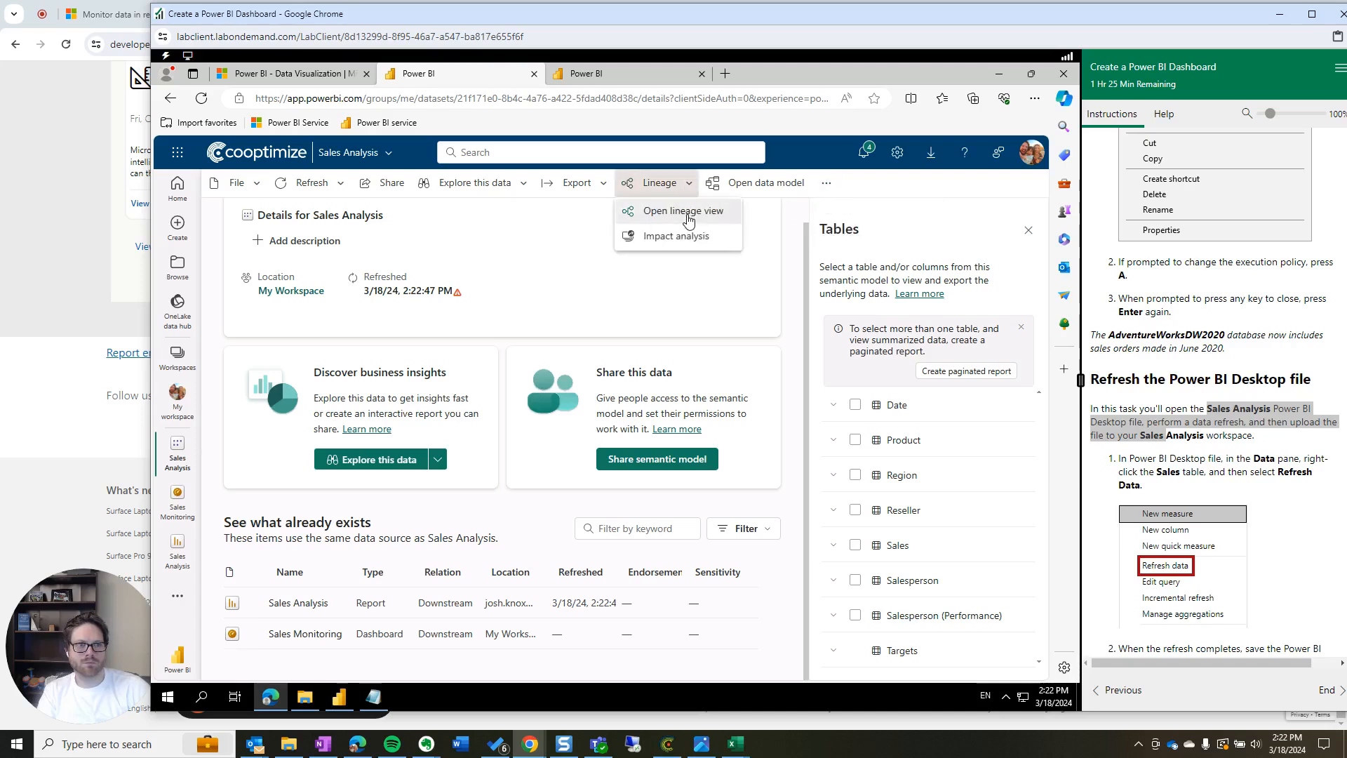
# Open the workspace lineage view and inspect the SQL Server source and Sales Analysis model
pyautogui.click(687, 217)
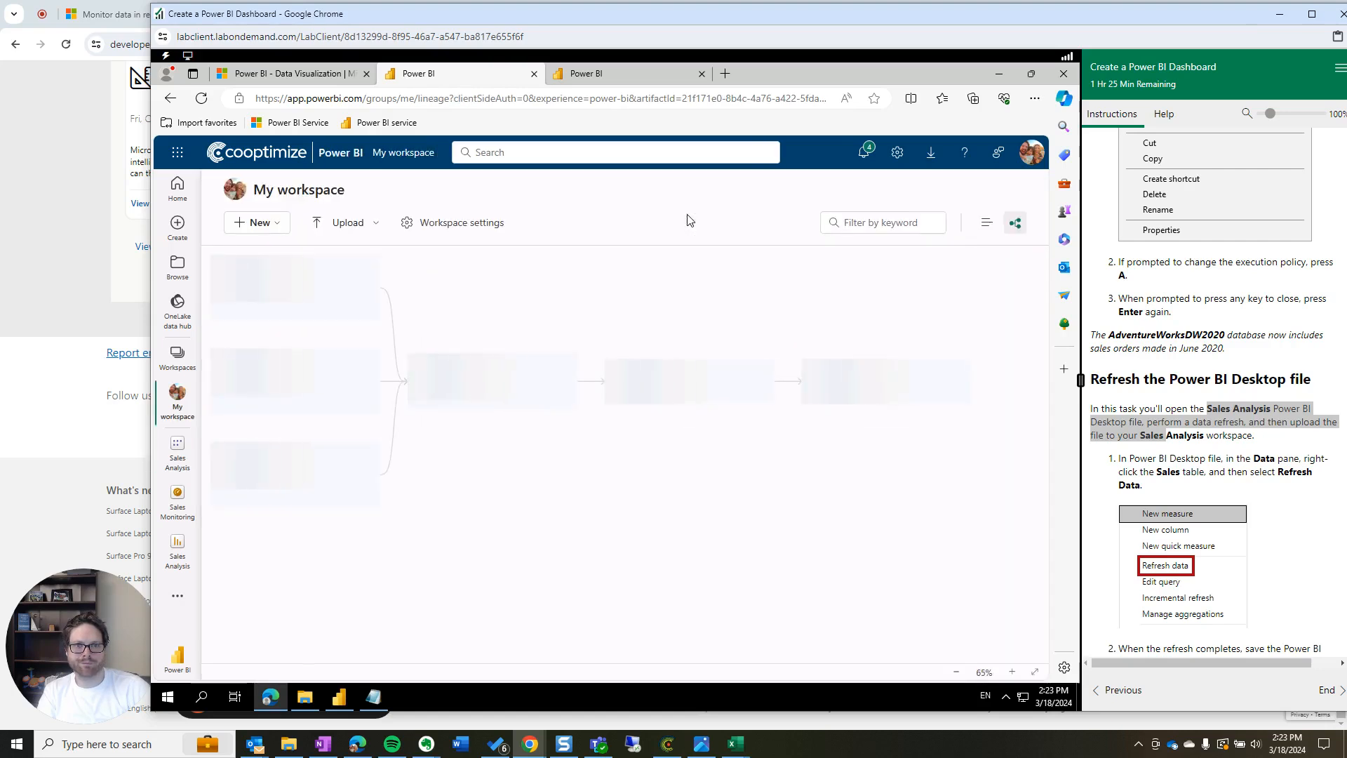
pyautogui.scroll(5, 445, 500)
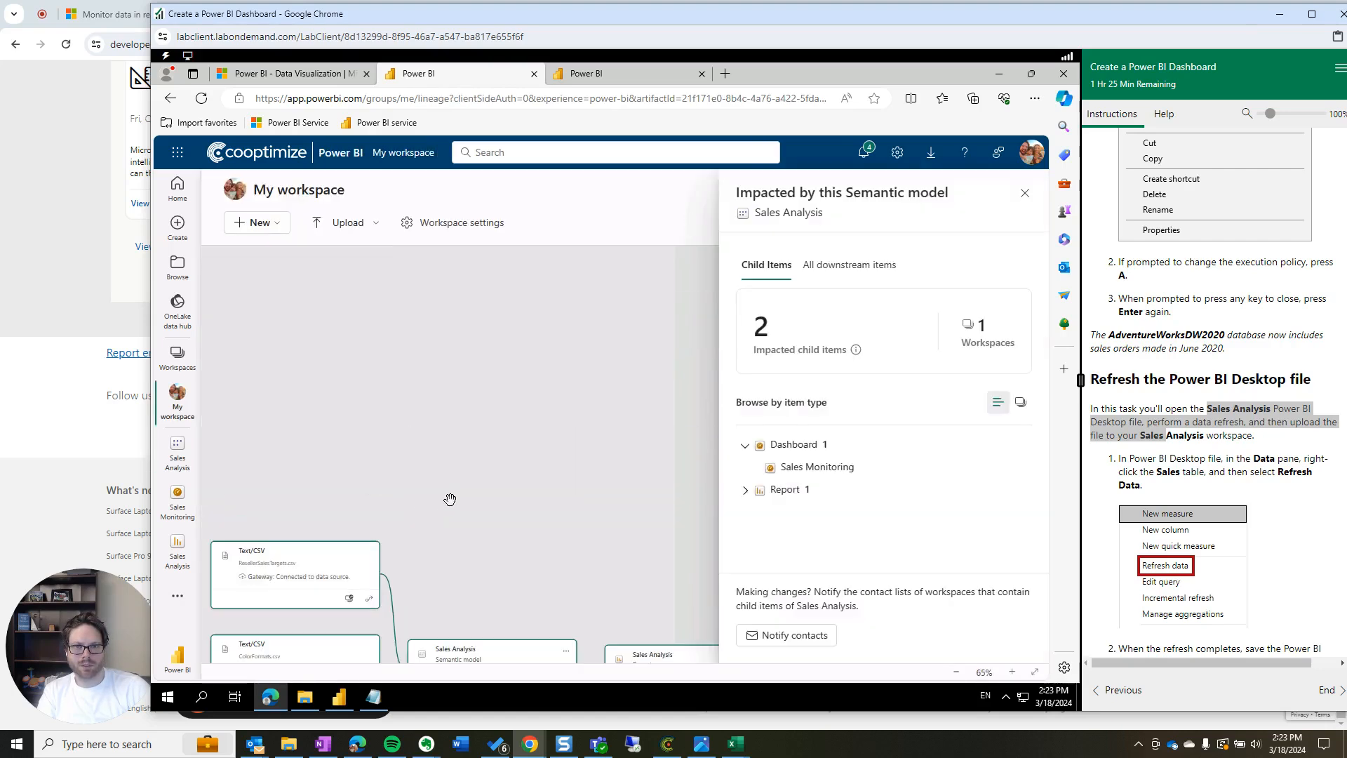
pyautogui.scroll(-4, 450, 499)
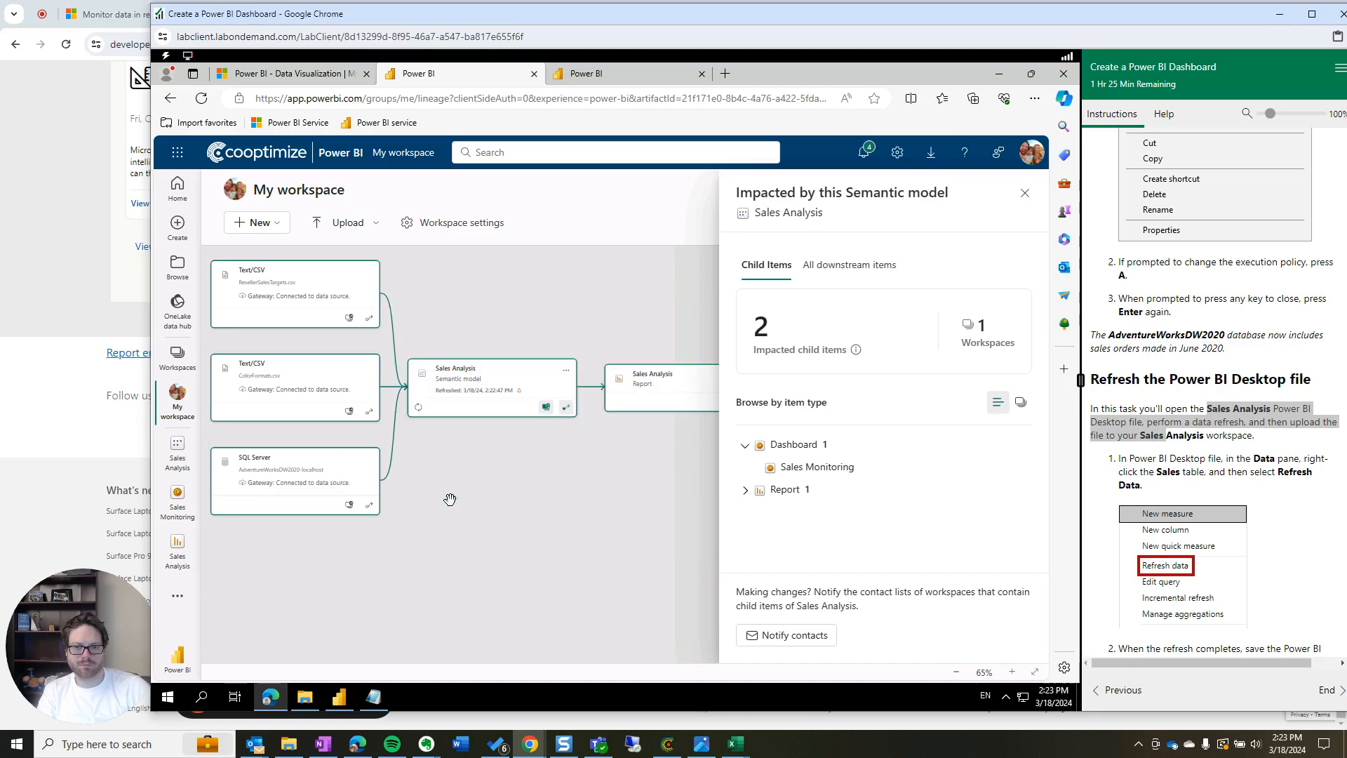
pyautogui.click(300, 483)
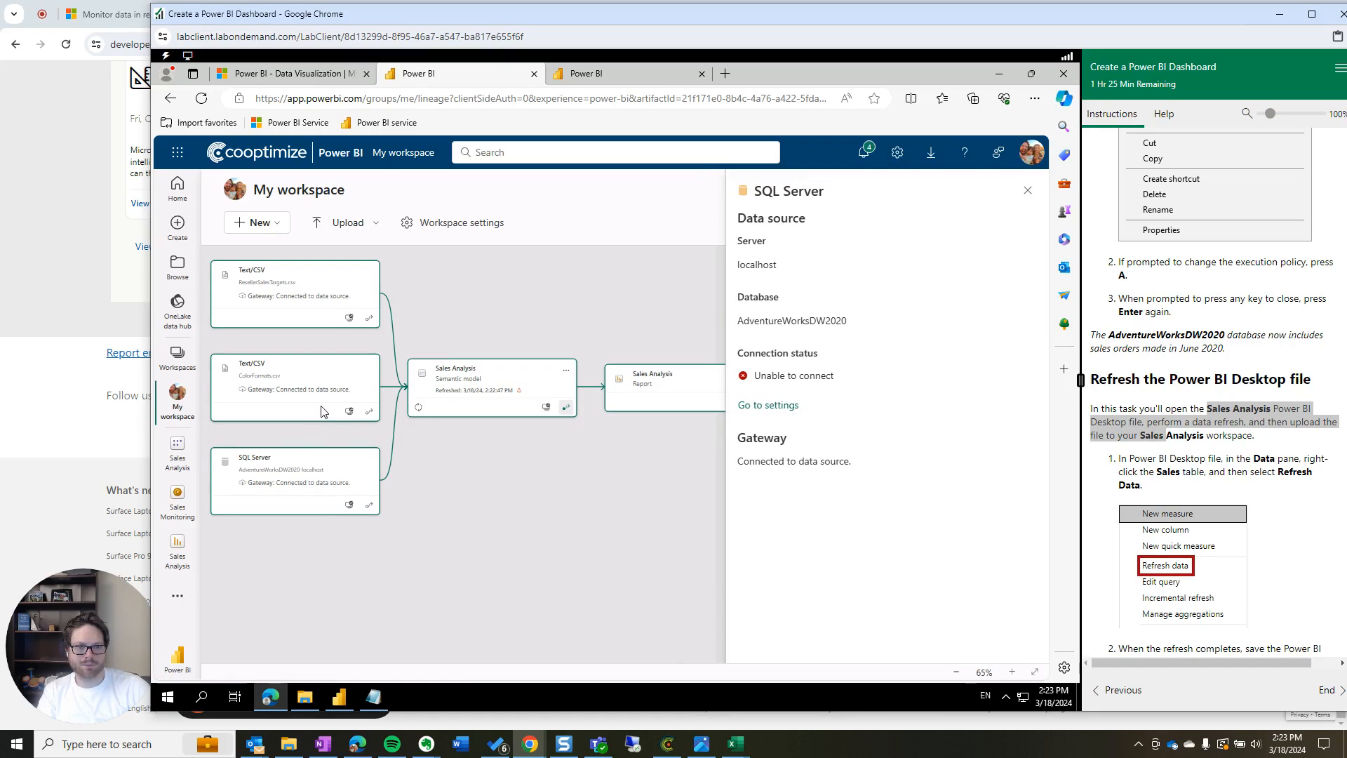
pyautogui.click(495, 390)
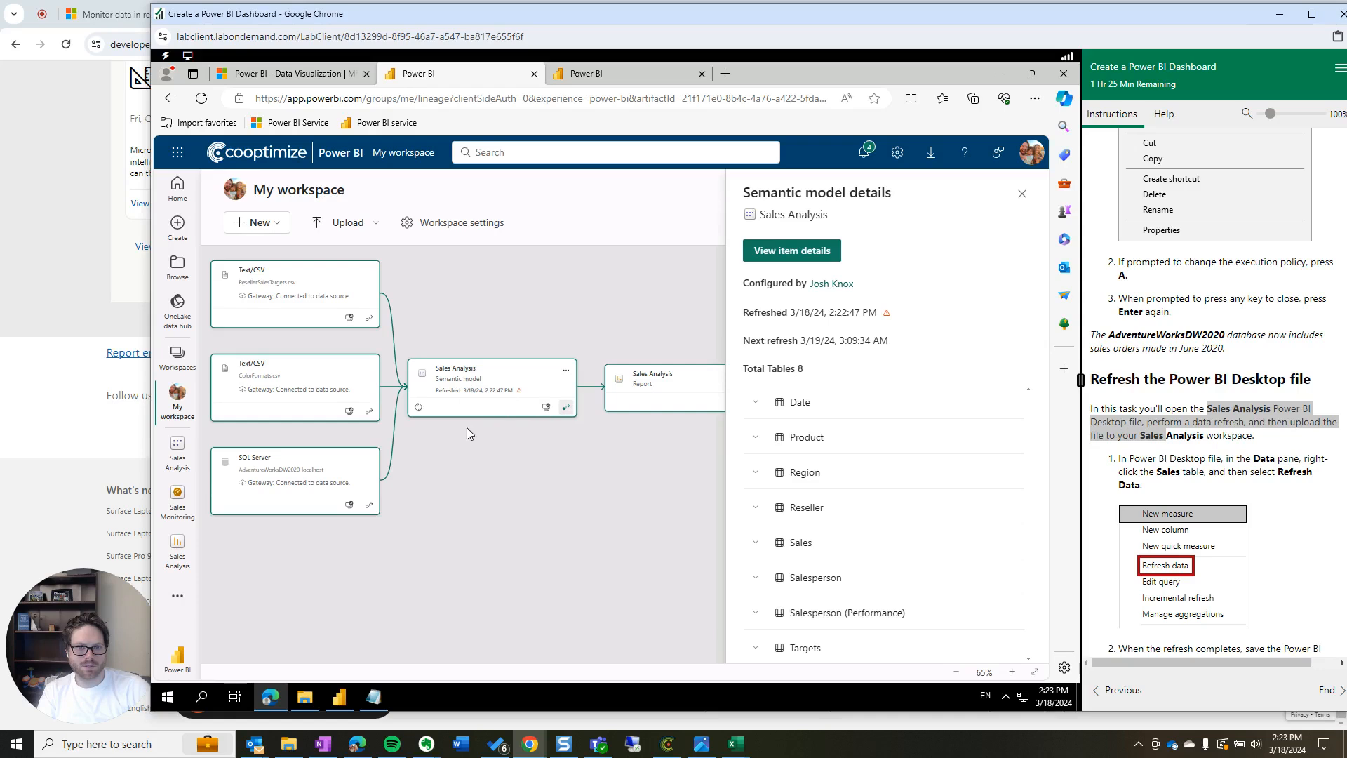
# Check the ResellerSalesTargets and ColorFormats CSV sources, SQL Server, then Sales Analysis details again
pyautogui.click(299, 300)
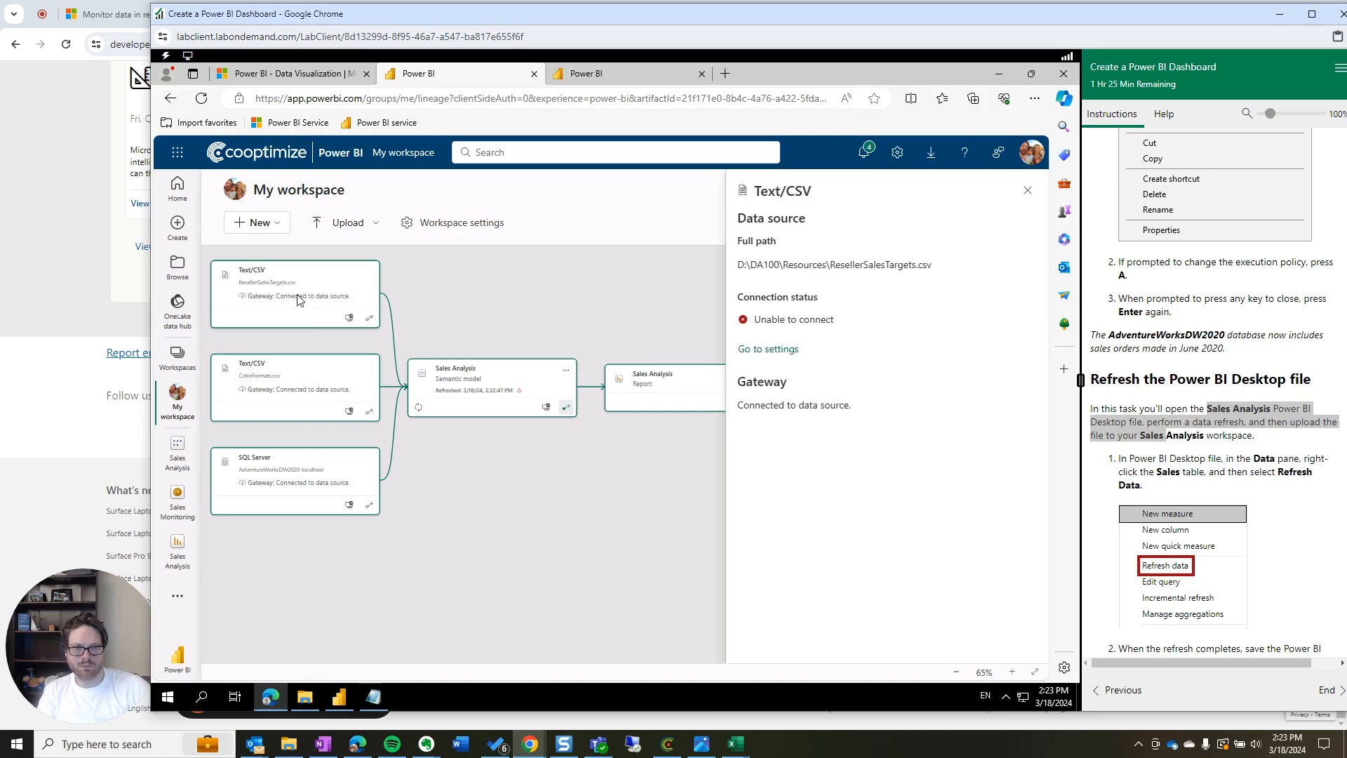
pyautogui.click(308, 390)
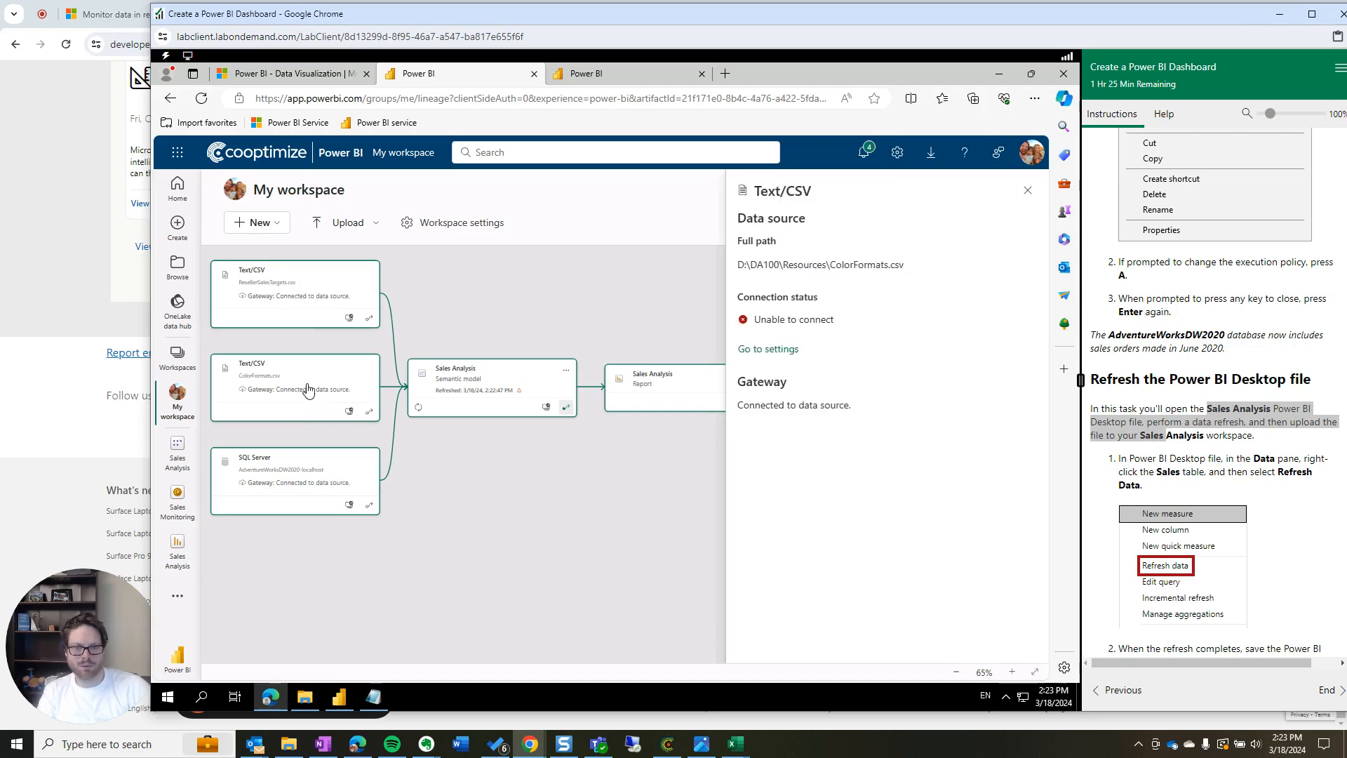
pyautogui.click(293, 483)
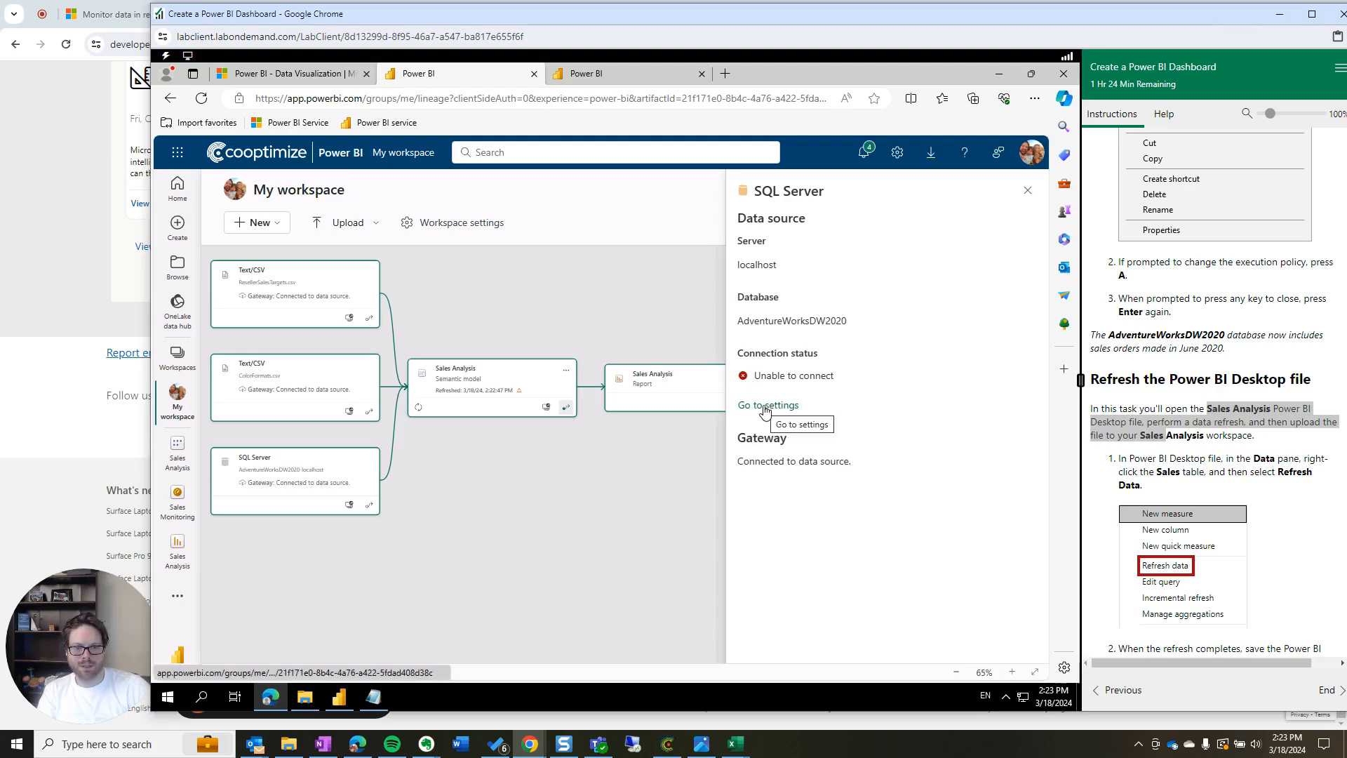
pyautogui.click(303, 392)
pyautogui.click(306, 468)
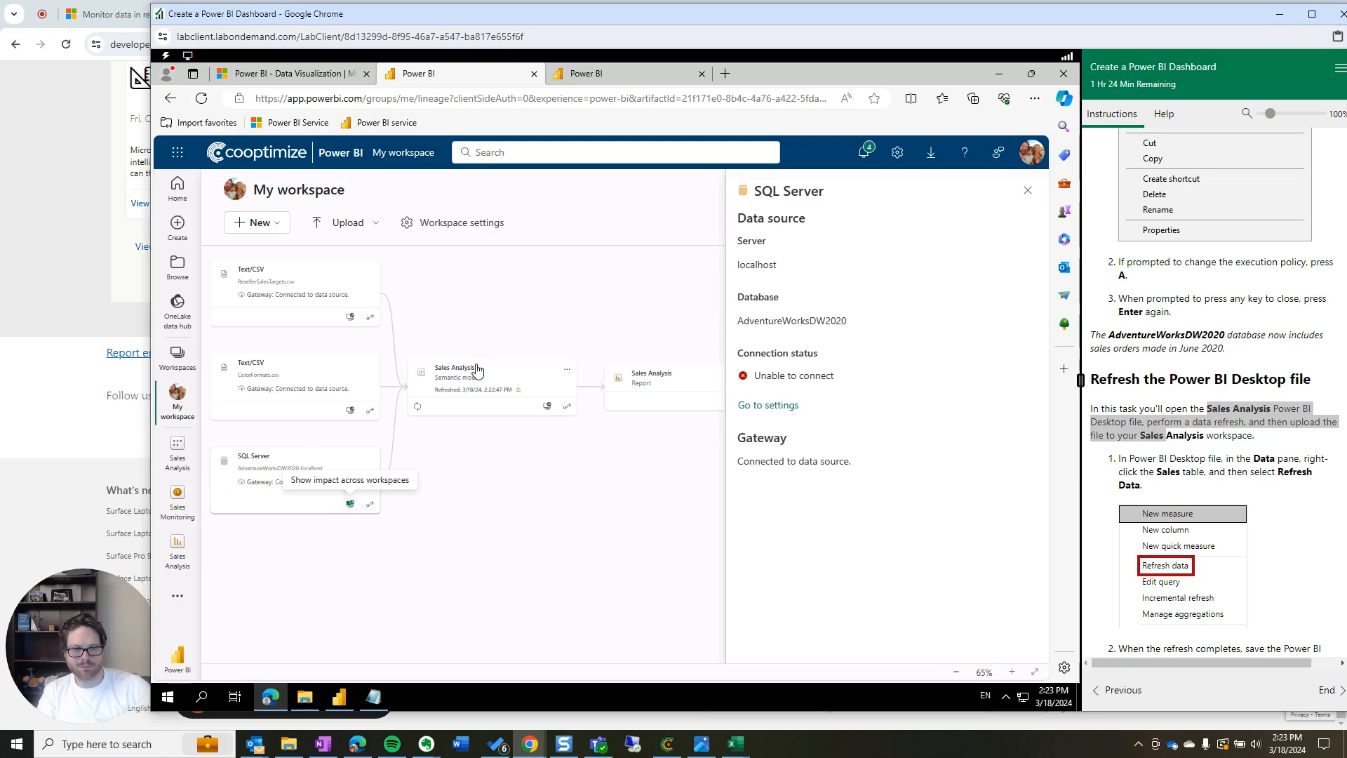
pyautogui.click(482, 394)
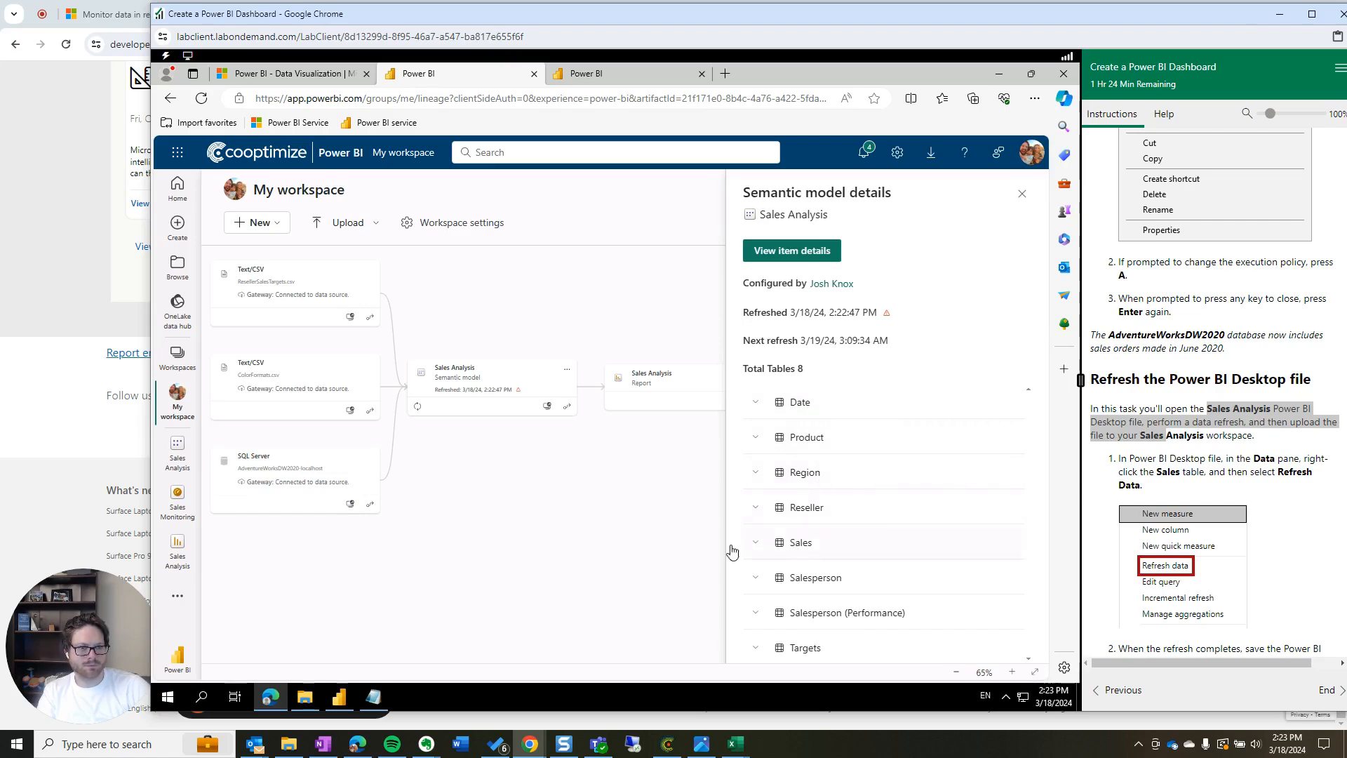
# Expand the Sales table's field list and briefly view the workspace settings
pyautogui.click(756, 547)
pyautogui.scroll(-5, 864, 542)
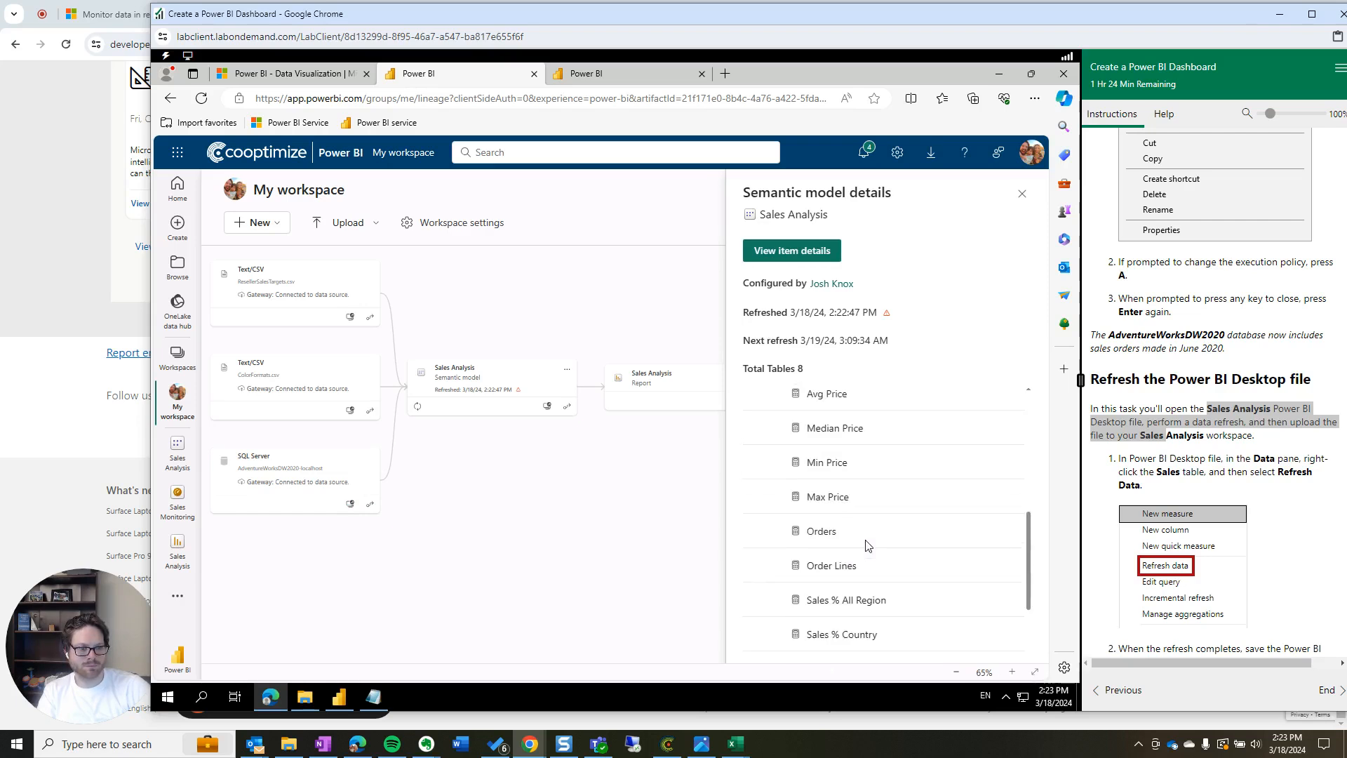
pyautogui.scroll(5, 803, 529)
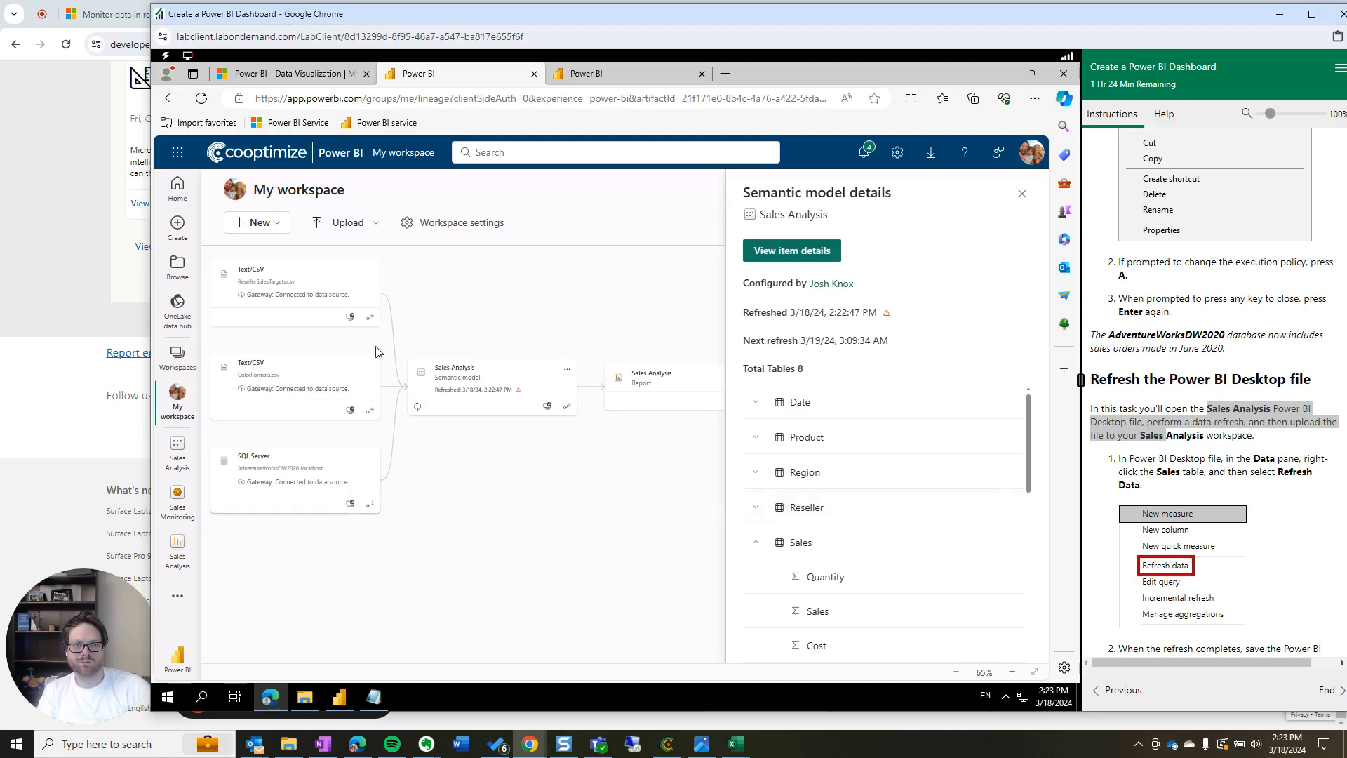
pyautogui.click(434, 224)
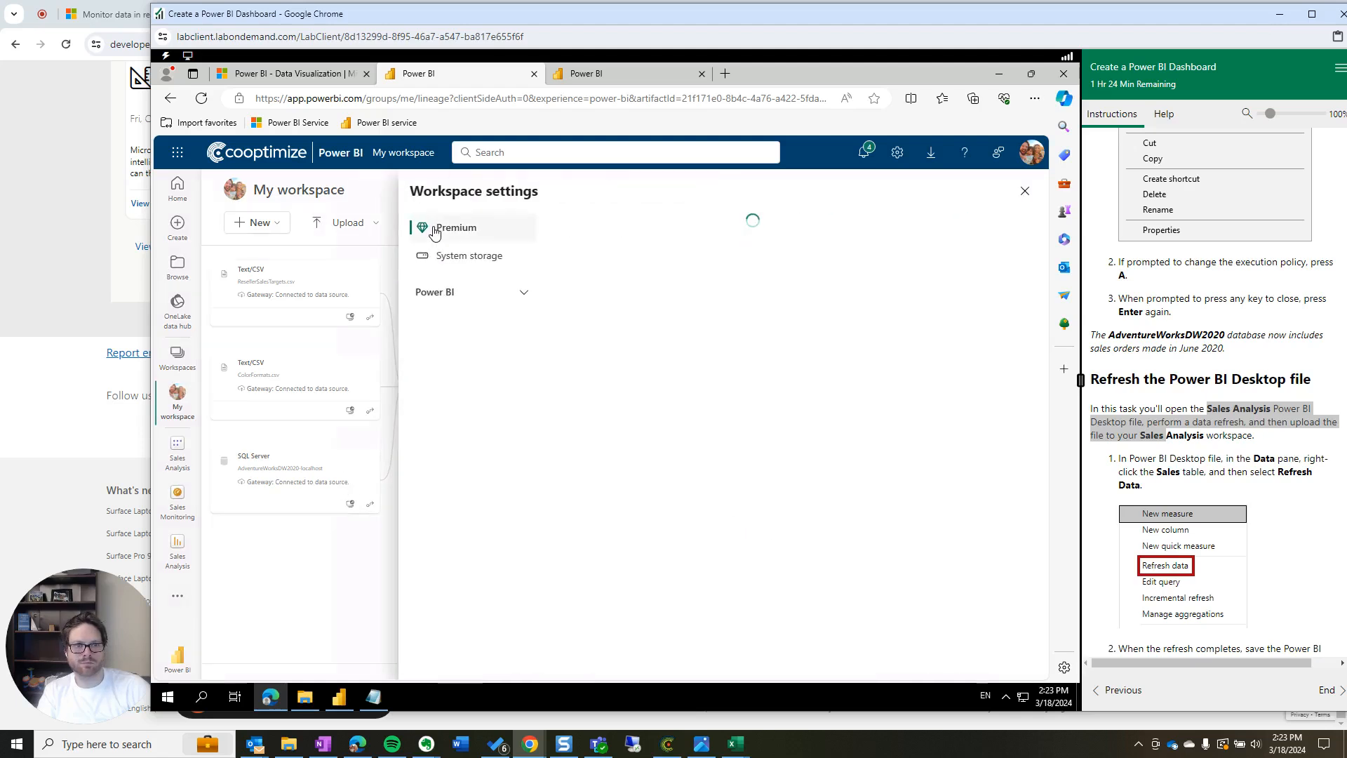
pyautogui.click(1025, 190)
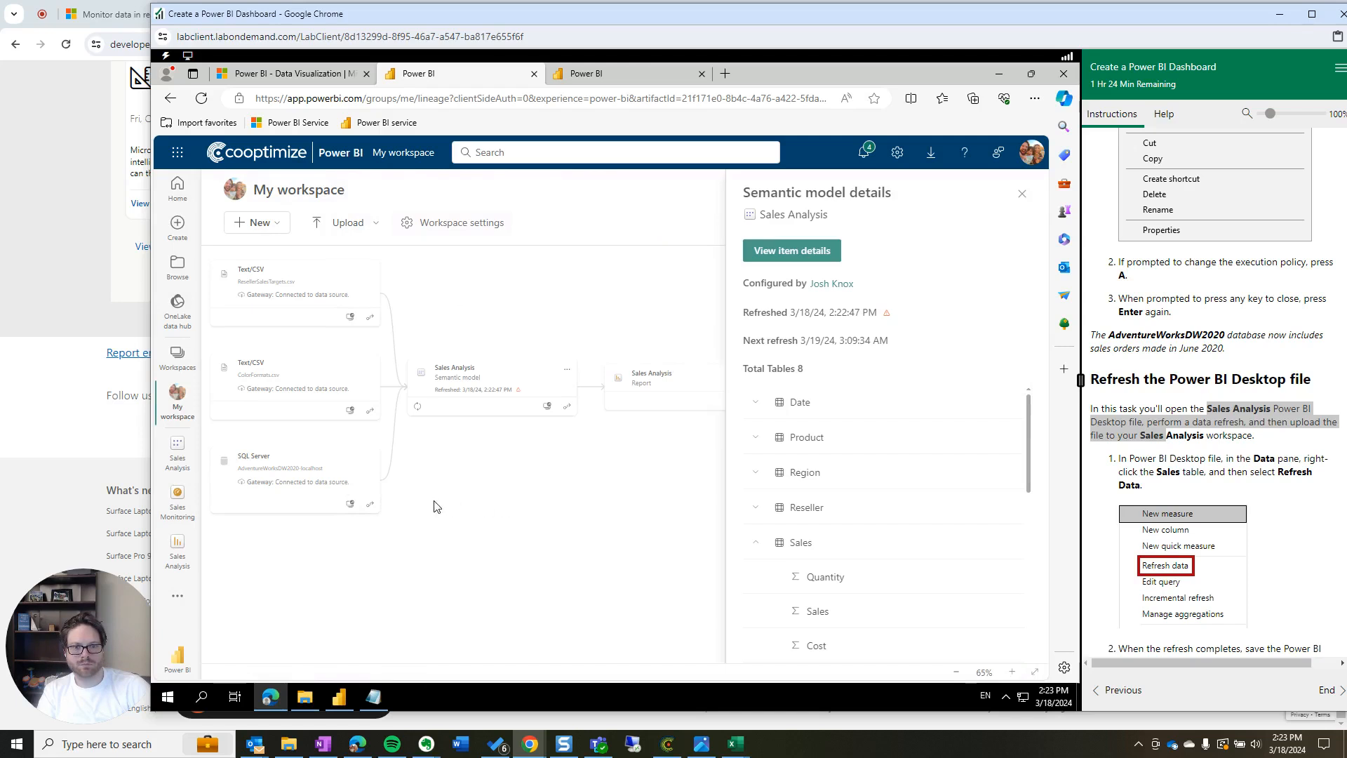
# Run impact analysis on the SQL Server source, then return to the workspace lineage page
pyautogui.click(349, 505)
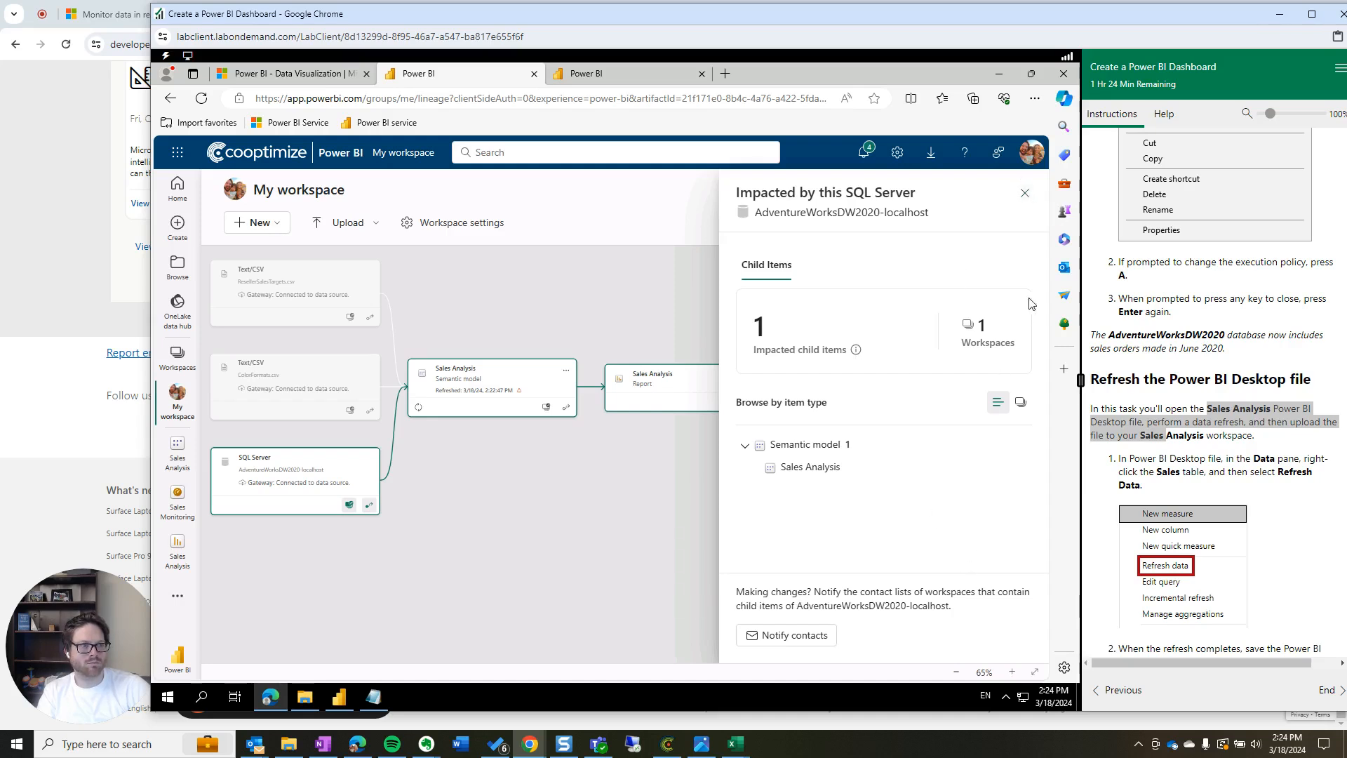
pyautogui.click(1024, 199)
pyautogui.click(553, 76)
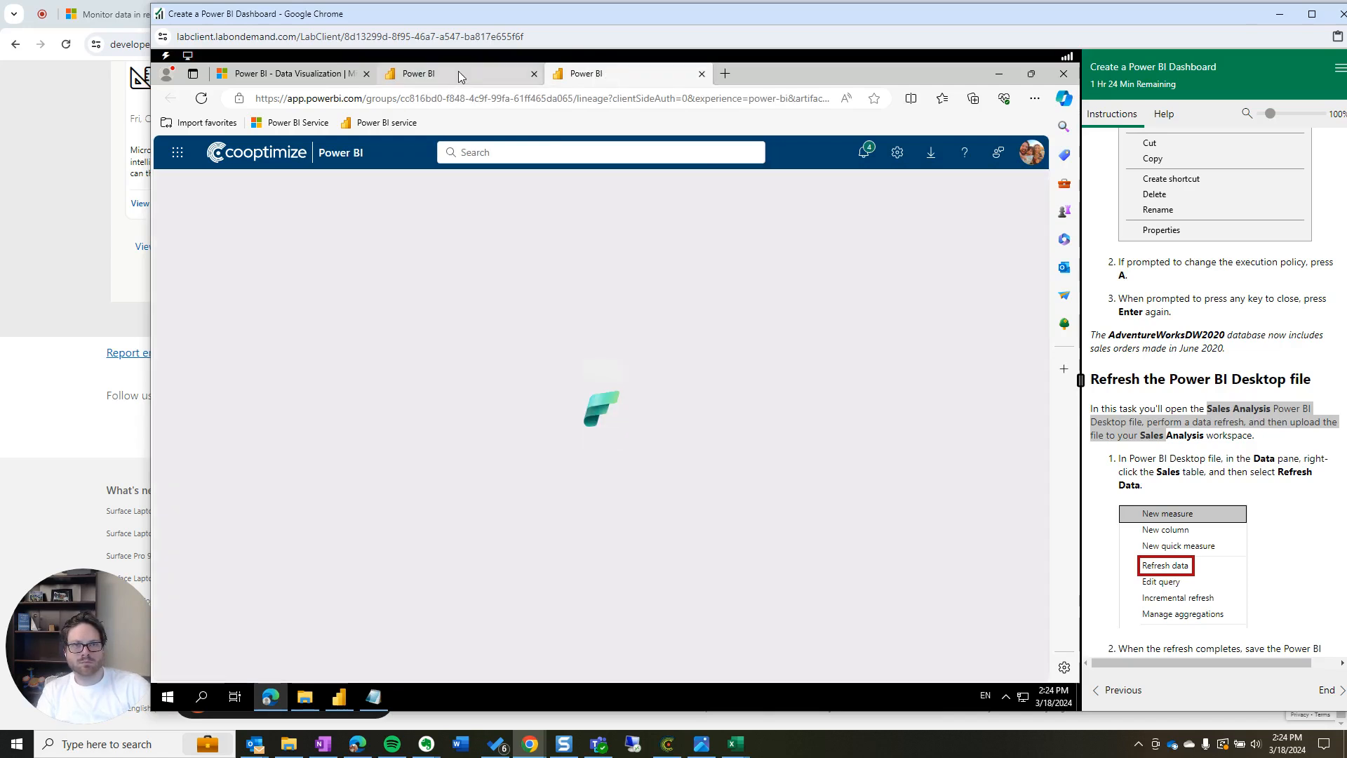
pyautogui.moveTo(458, 71)
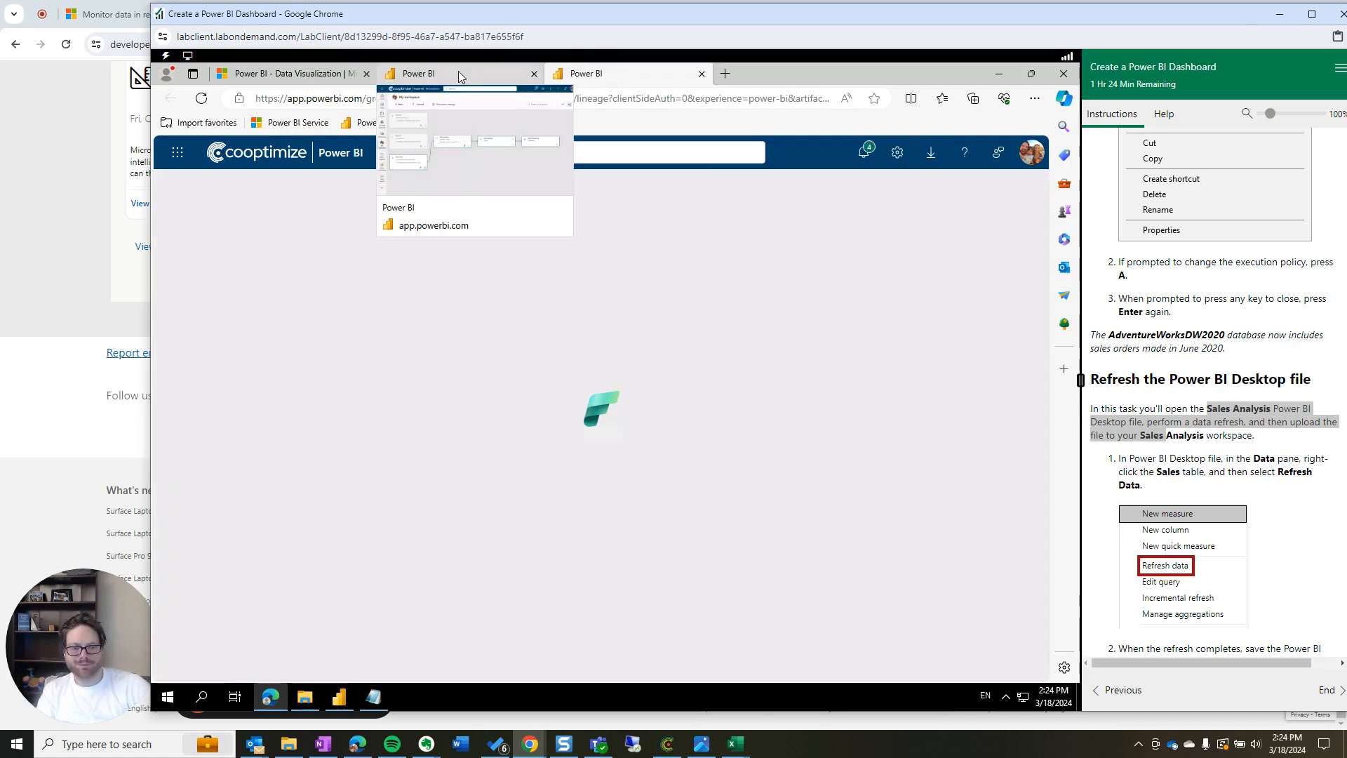
pyautogui.click(458, 72)
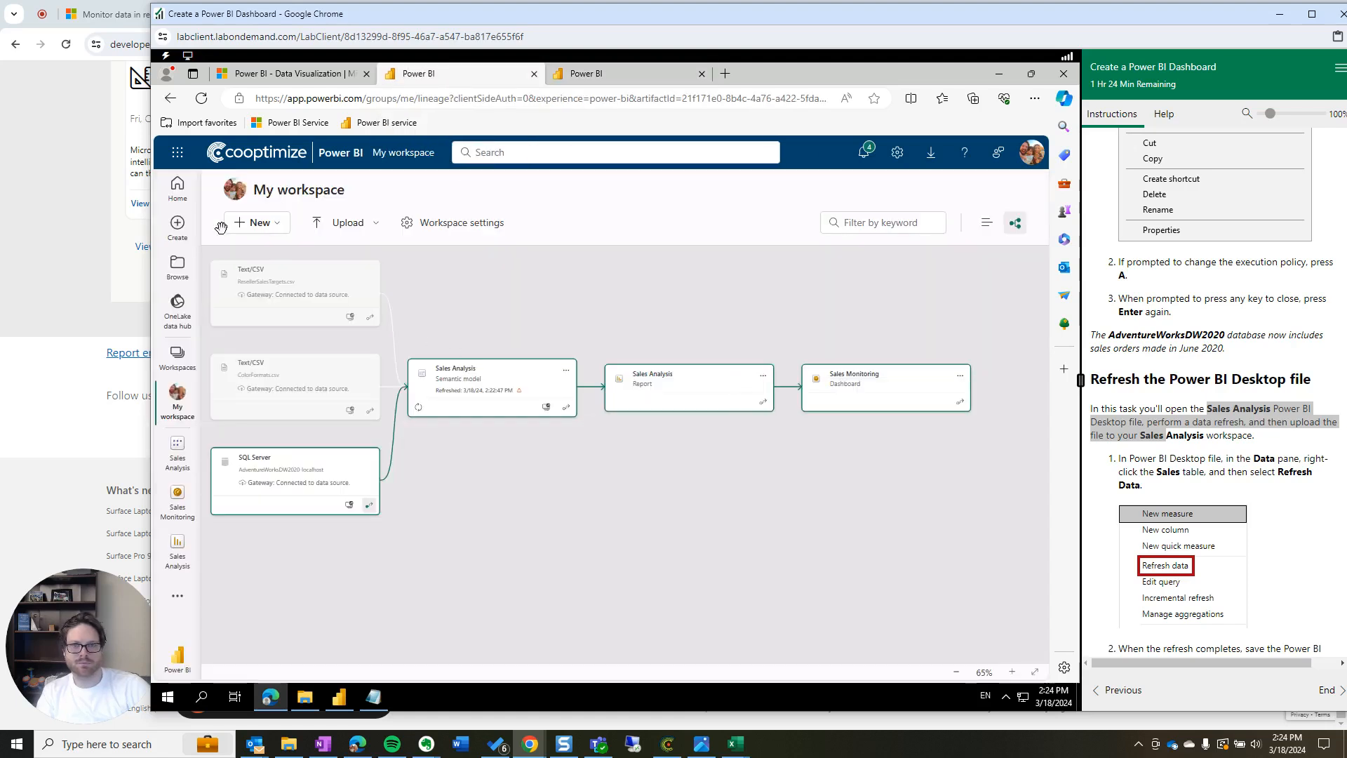
# Open the Sales Monitoring dashboard and reload it with F5 to pick up new data
pyautogui.click(173, 520)
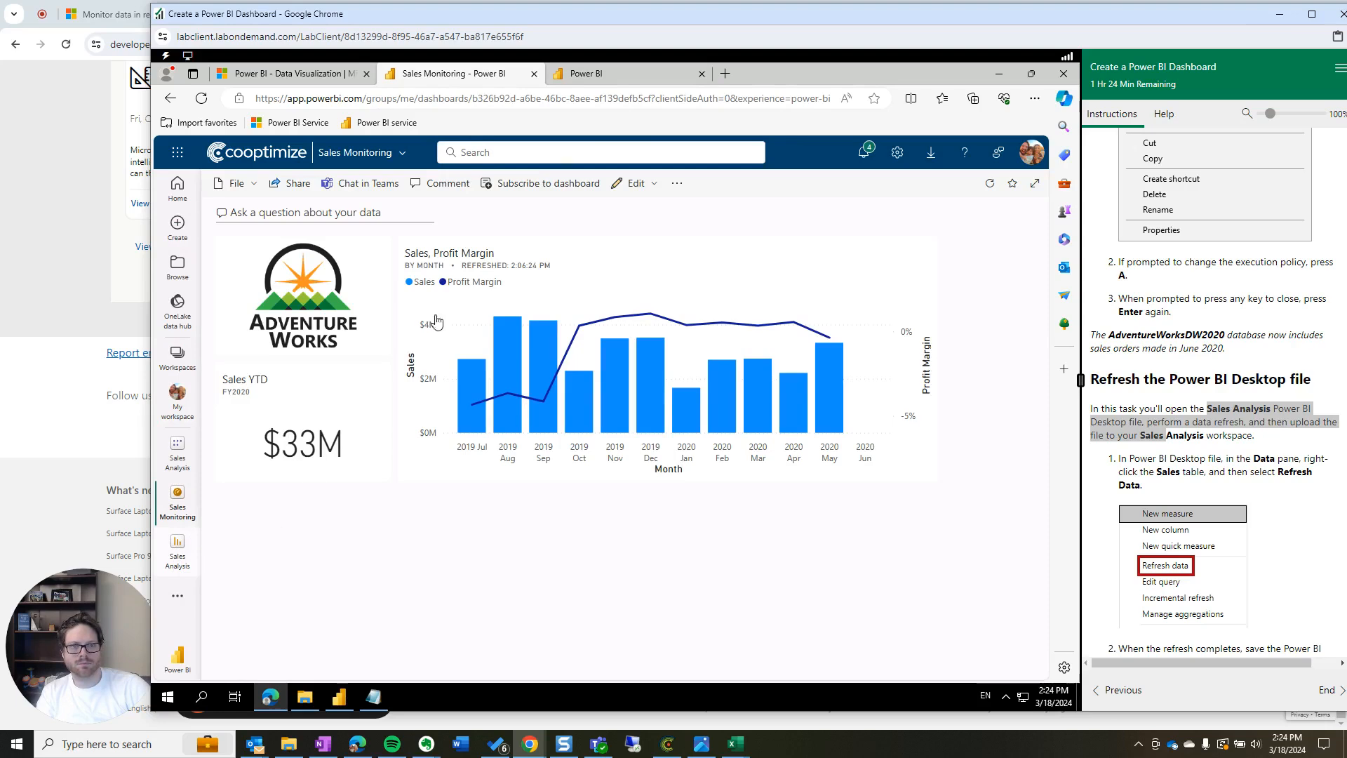
pyautogui.scroll(-1, 1216, 524)
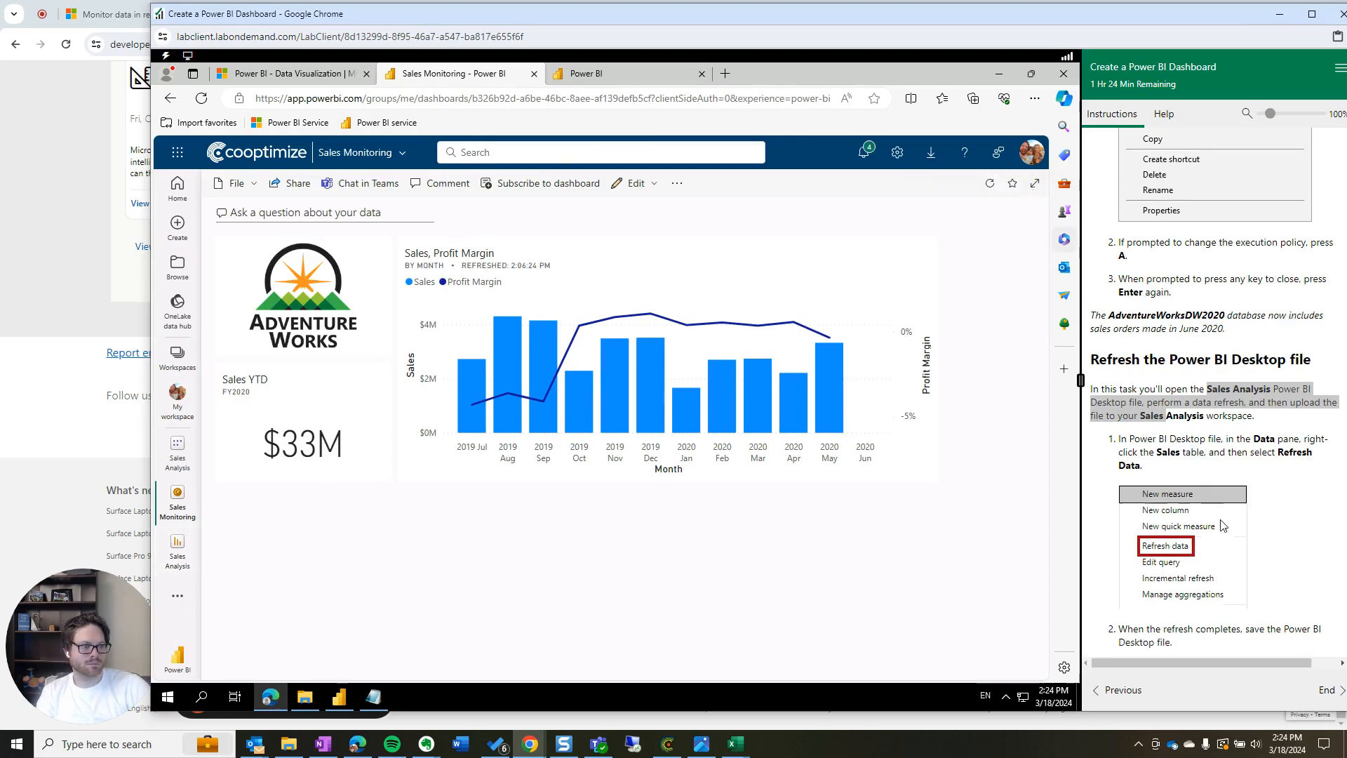
pyautogui.scroll(-10, 1216, 524)
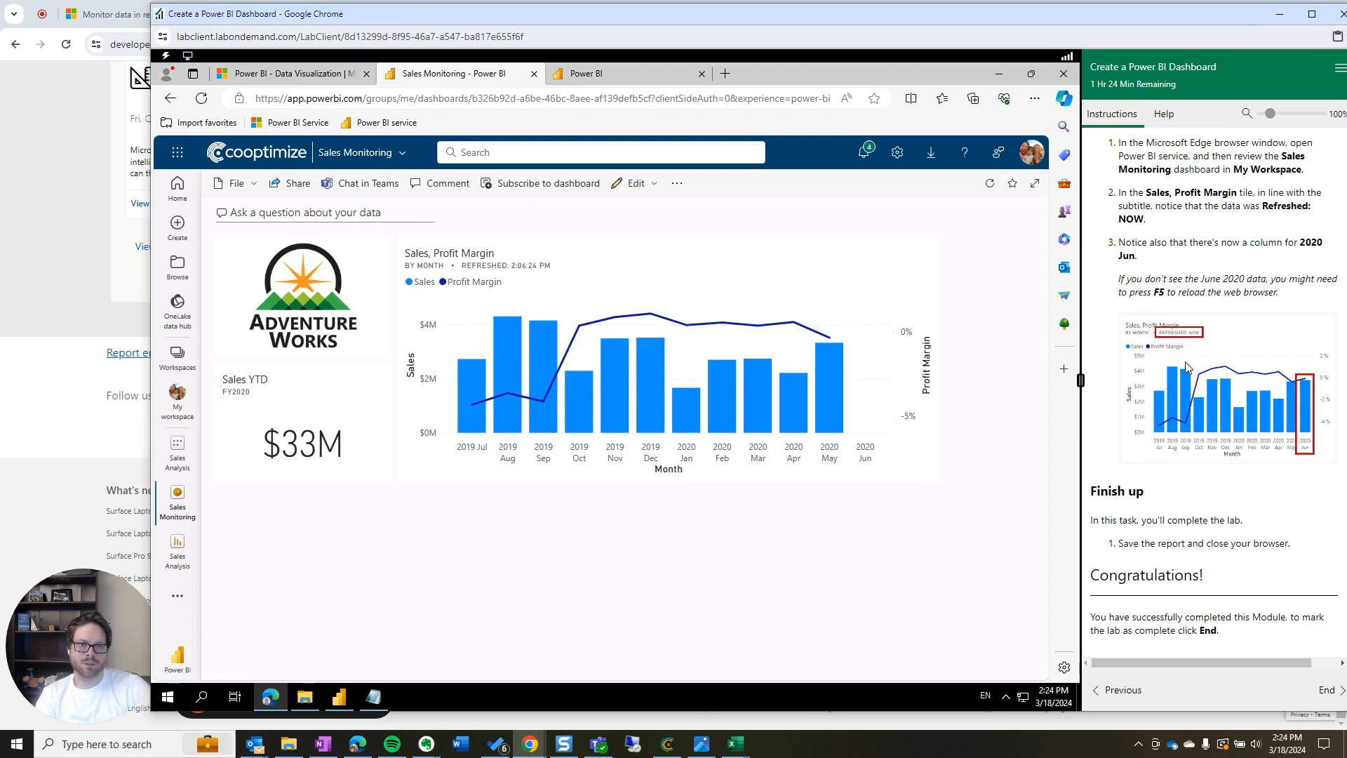
pyautogui.press('F5')
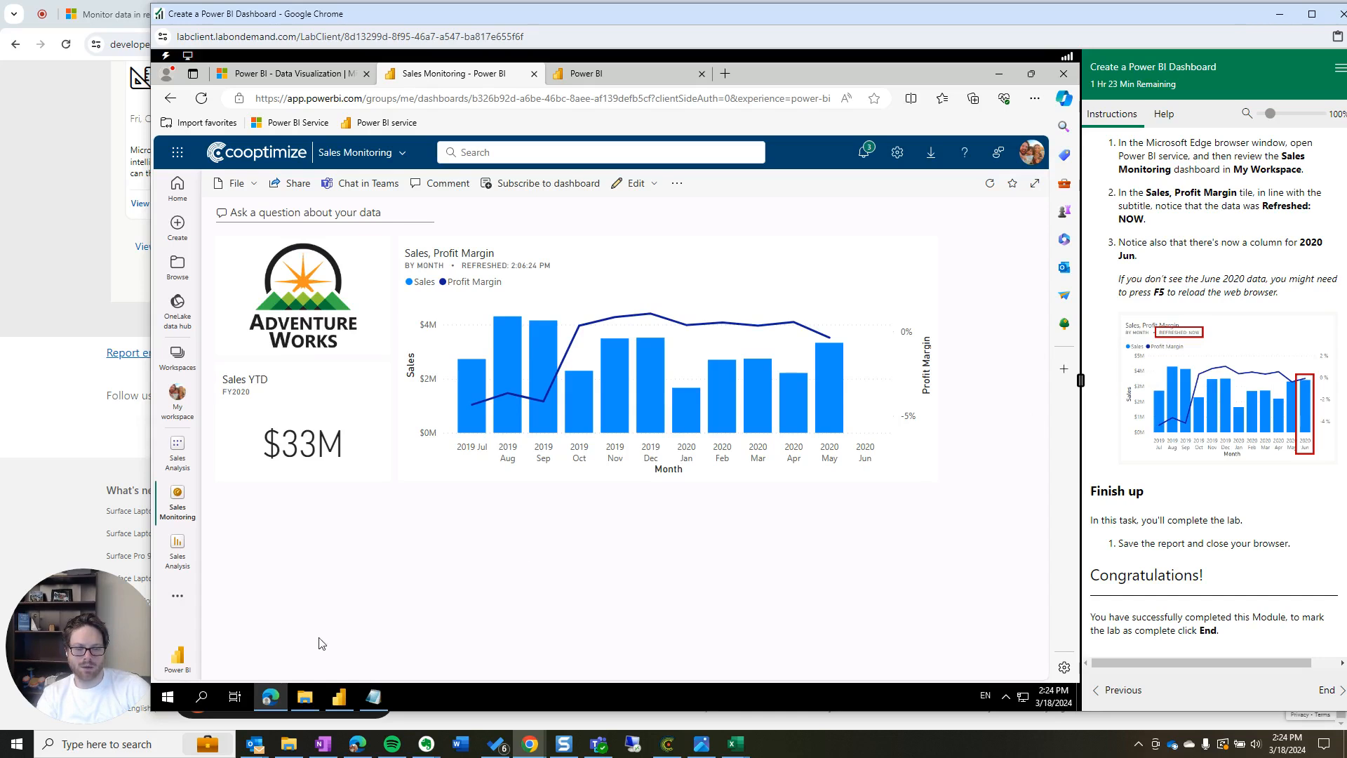
# View the Sales, Profit Margin tile's details and close them without changes
pyautogui.moveTo(333, 702)
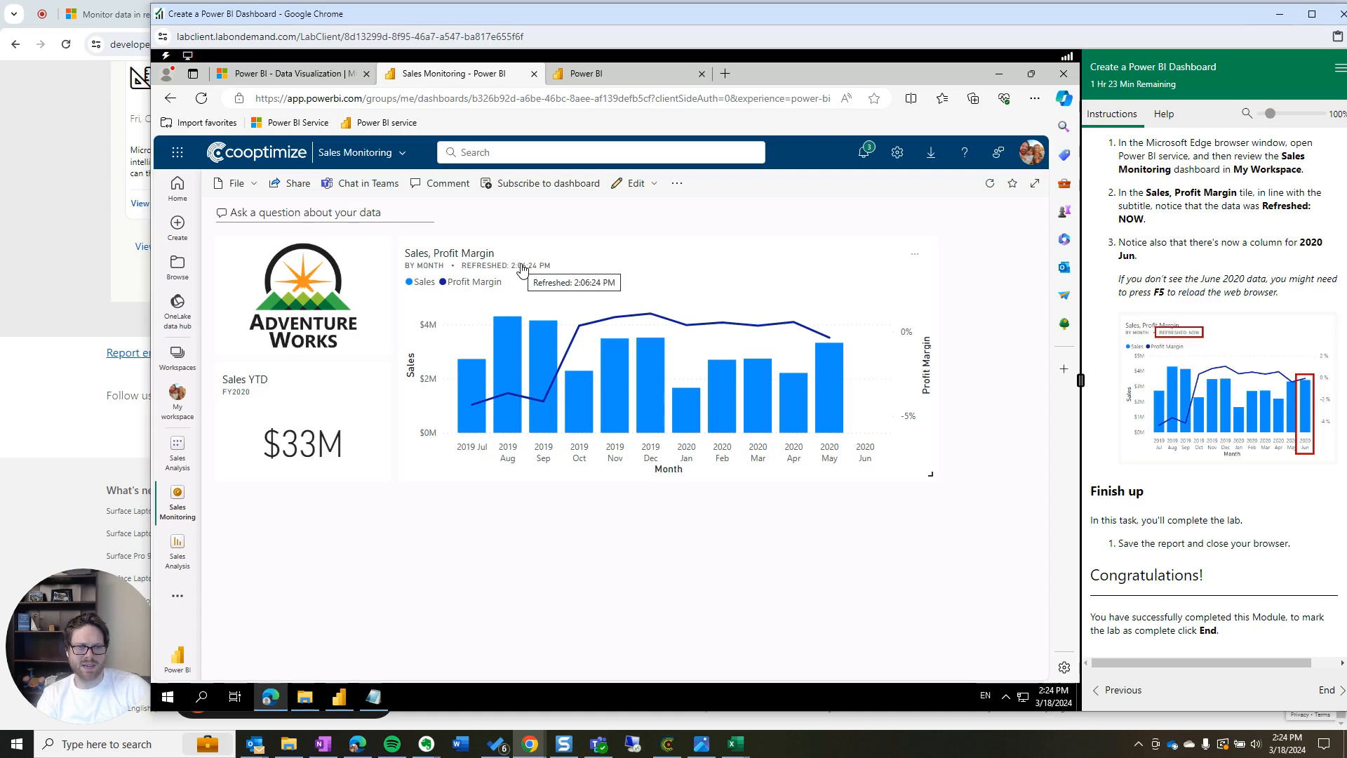
pyautogui.click(915, 256)
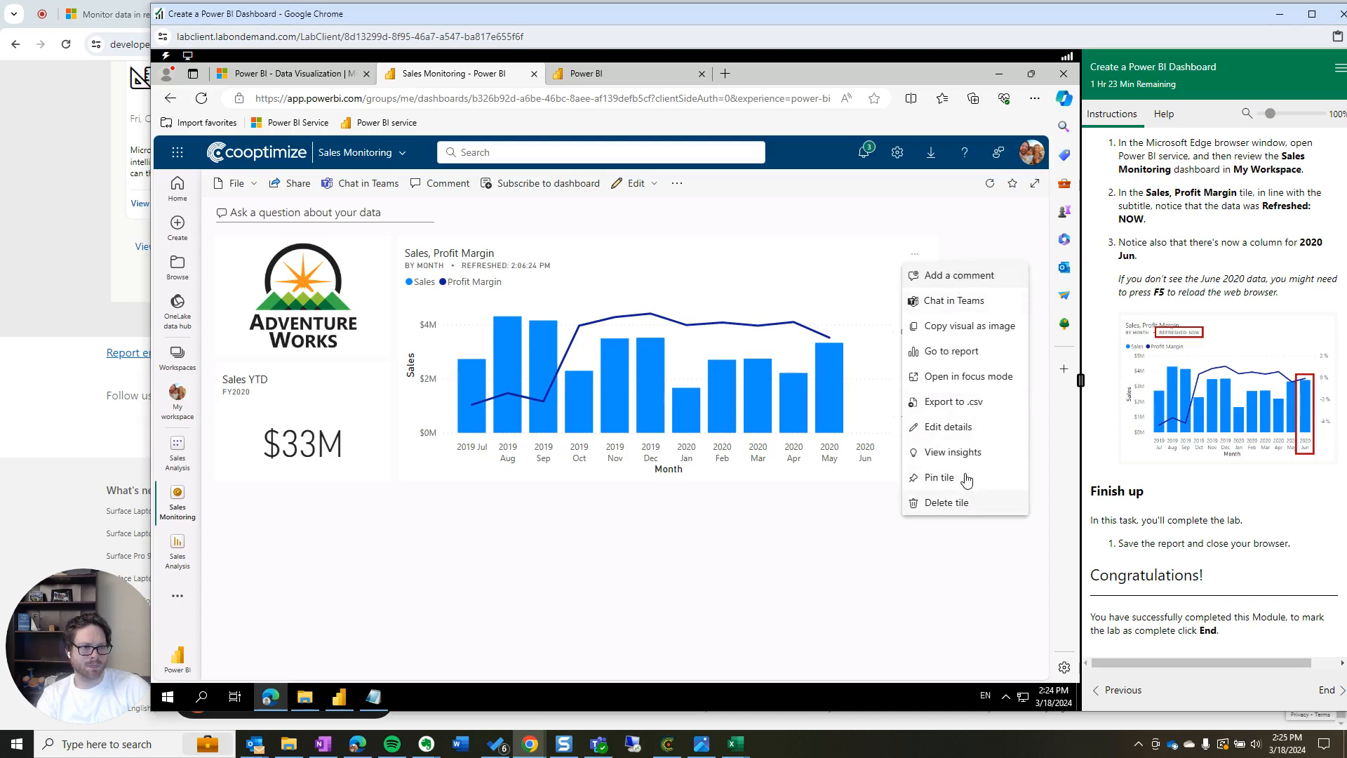
pyautogui.click(968, 427)
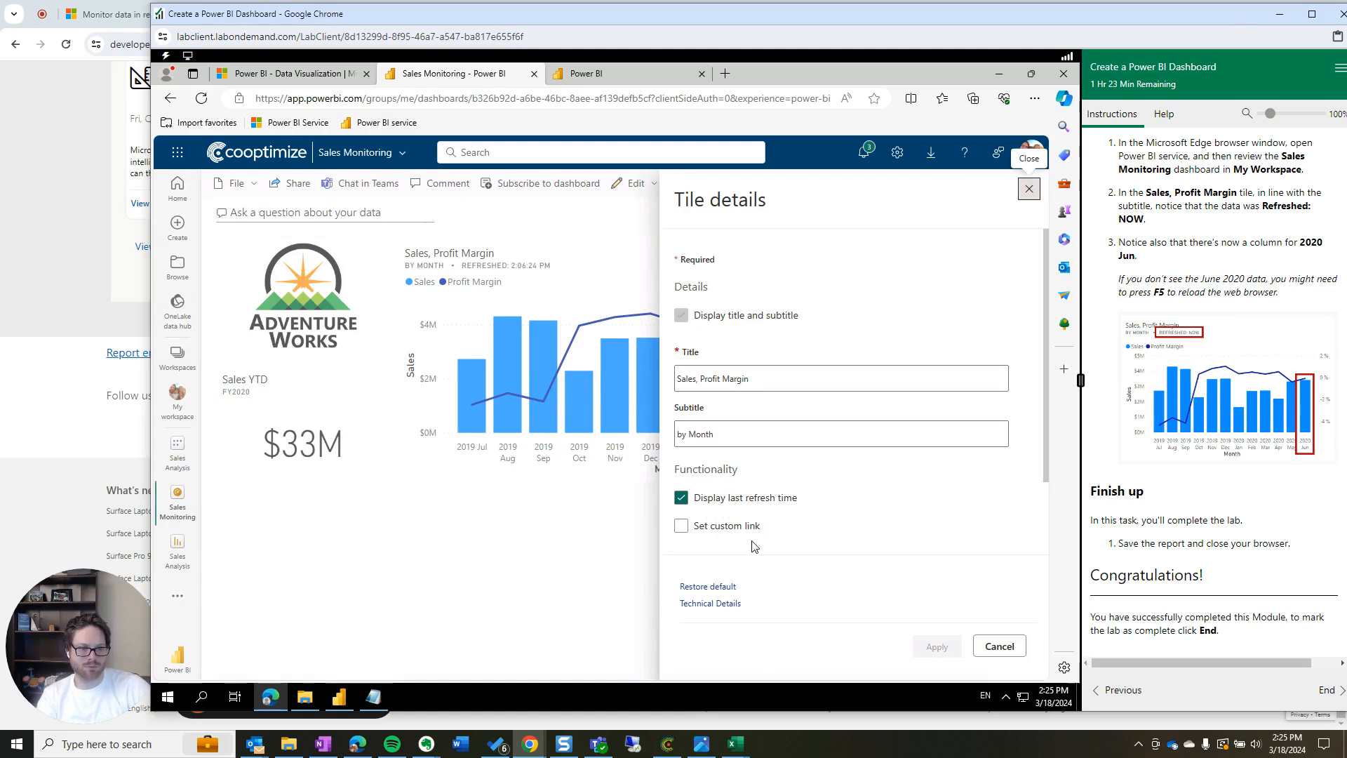
pyautogui.click(1010, 645)
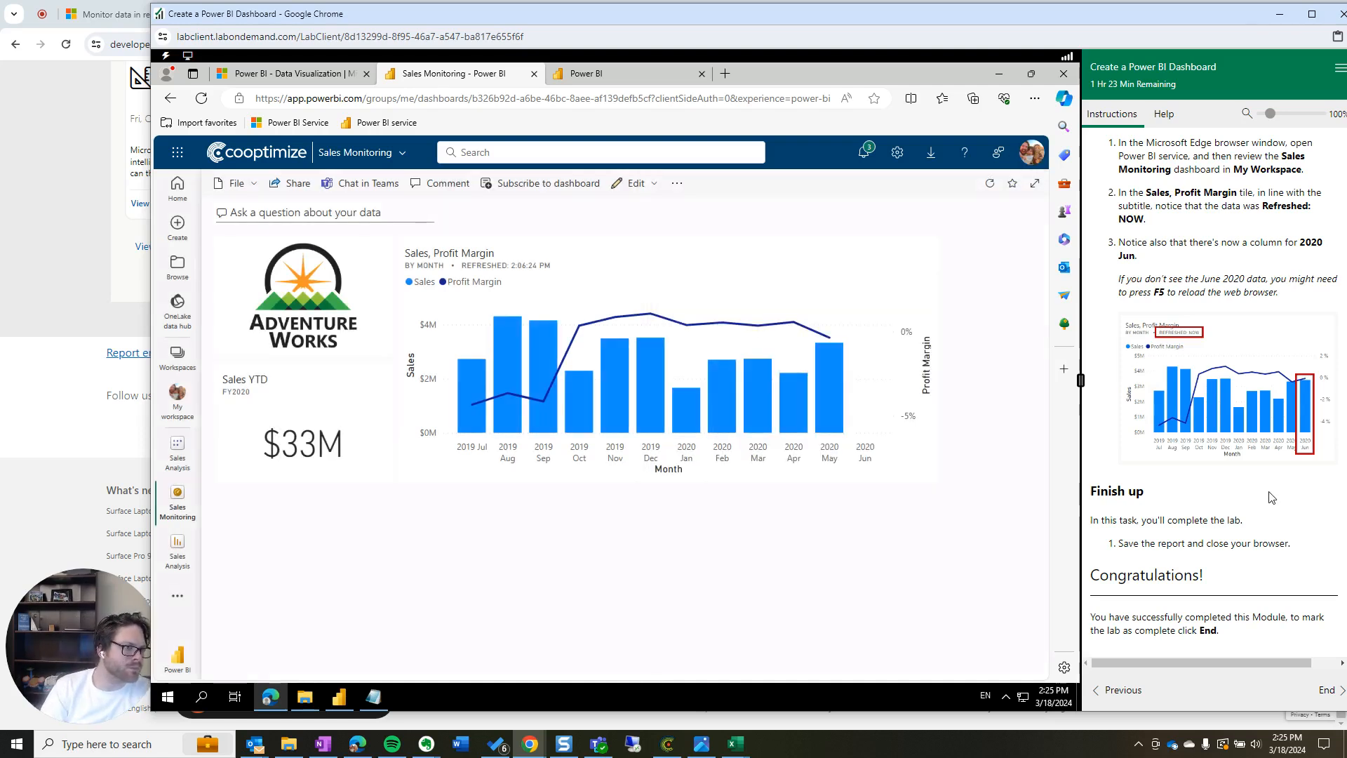
# Review the lab instructions, then switch to the Power BI experience's Home page
pyautogui.scroll(1, 1259, 519)
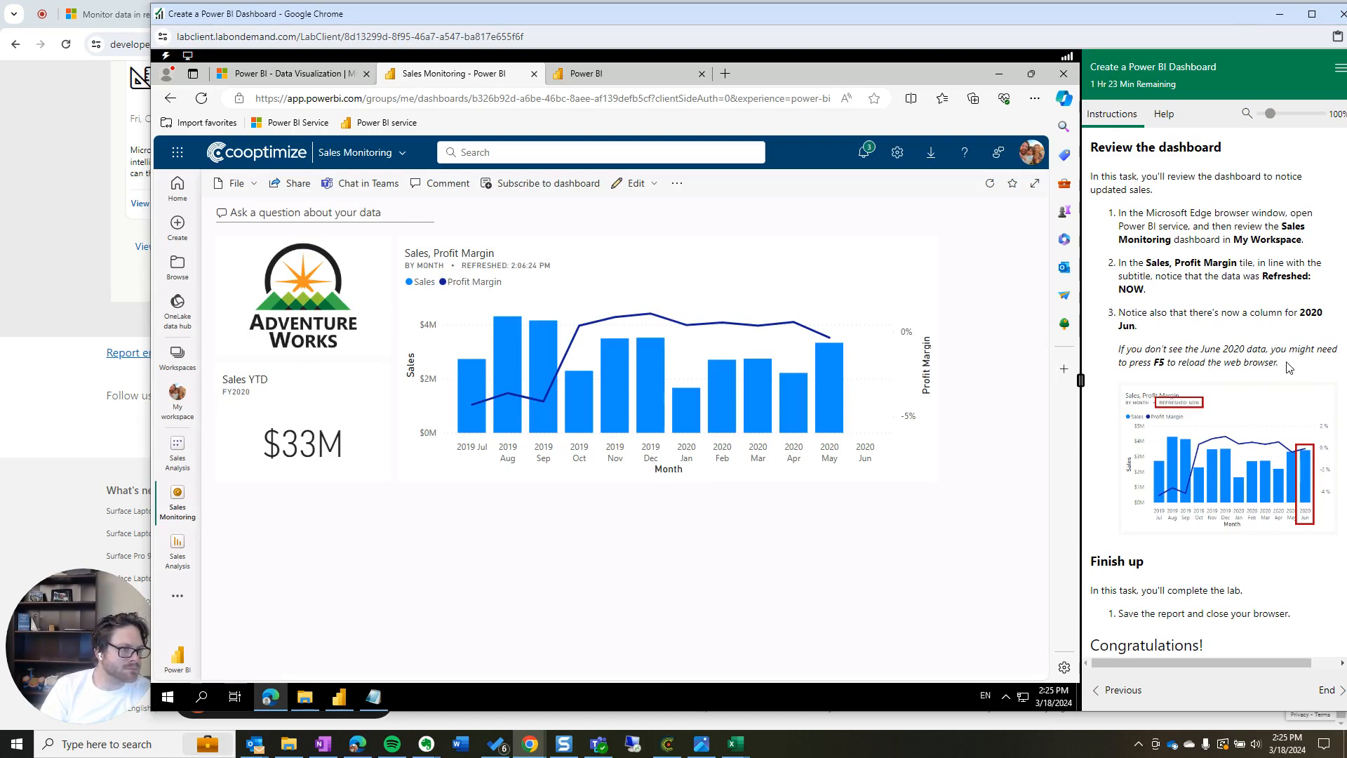
pyautogui.moveTo(1137, 326); pyautogui.dragTo(1120, 261)
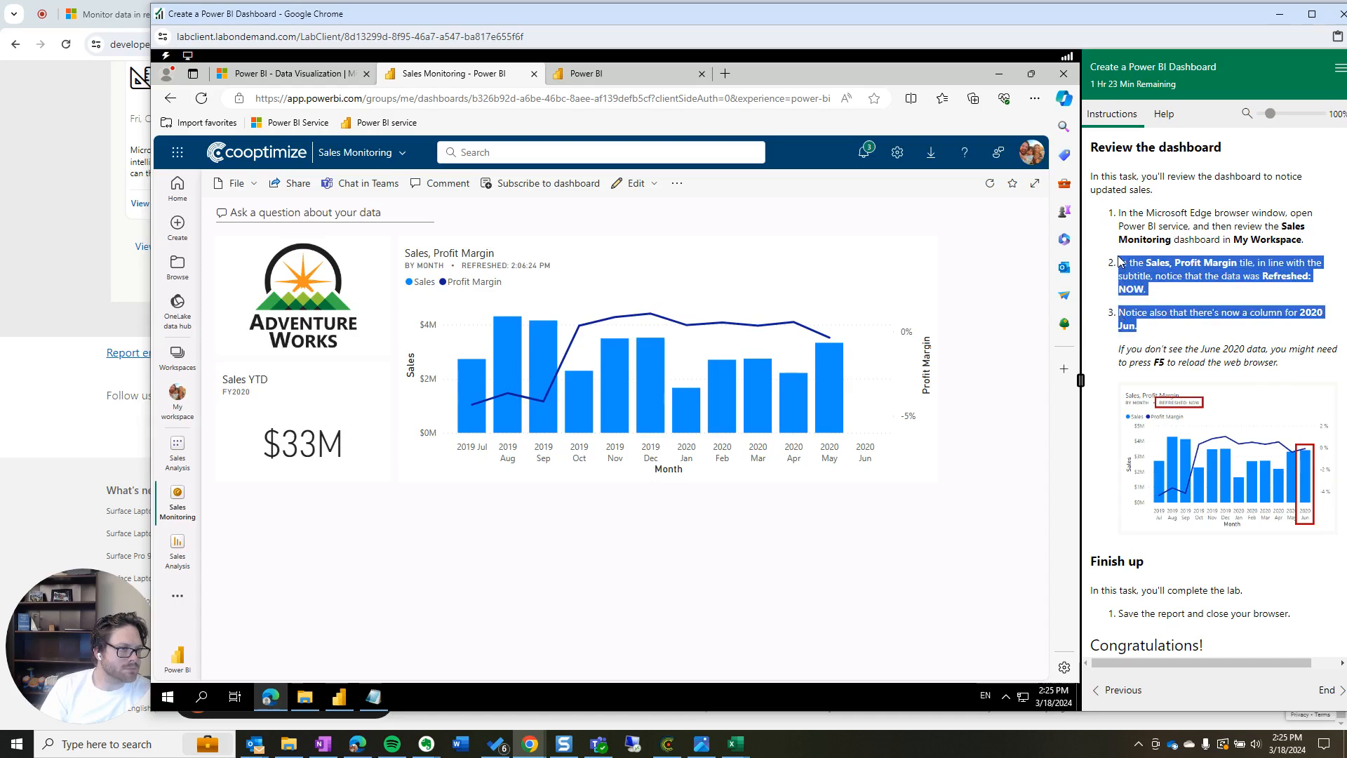
pyautogui.click(1154, 292)
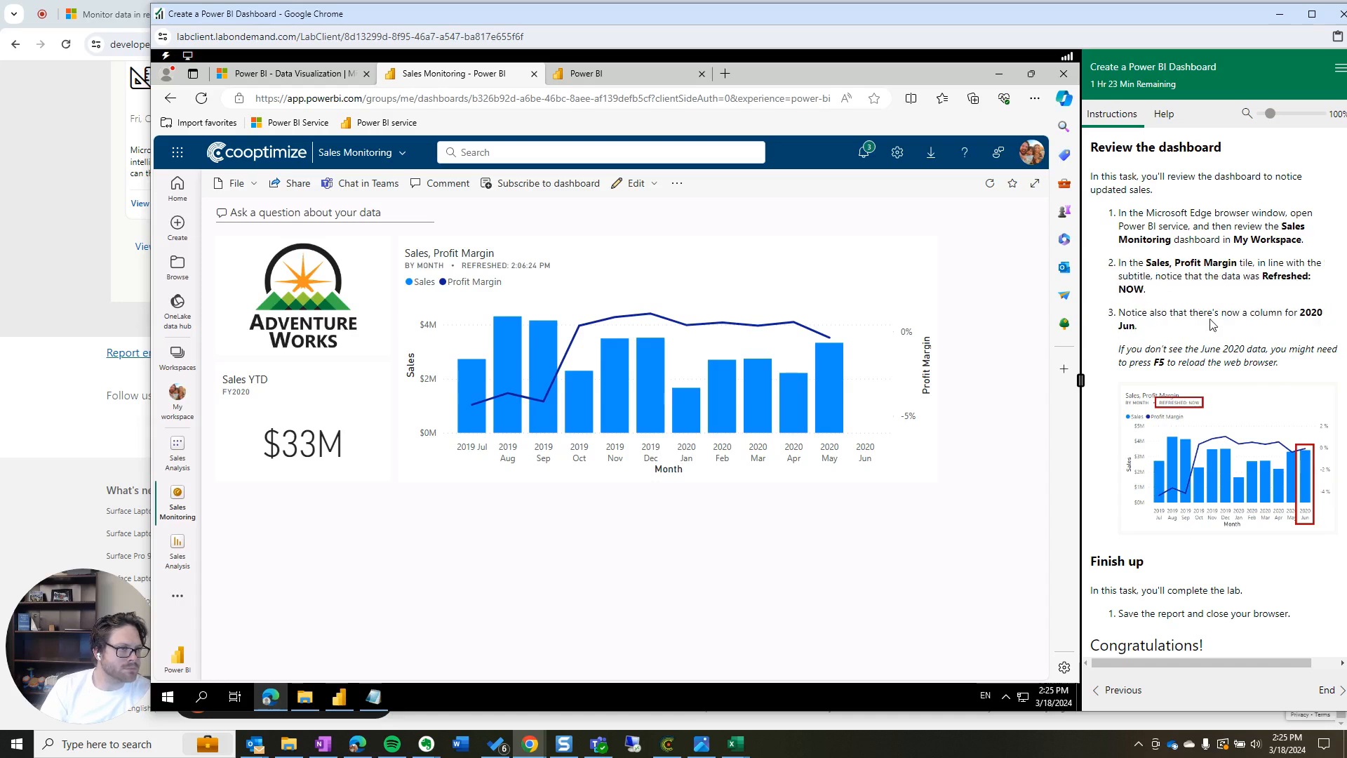
pyautogui.scroll(2, 1163, 294)
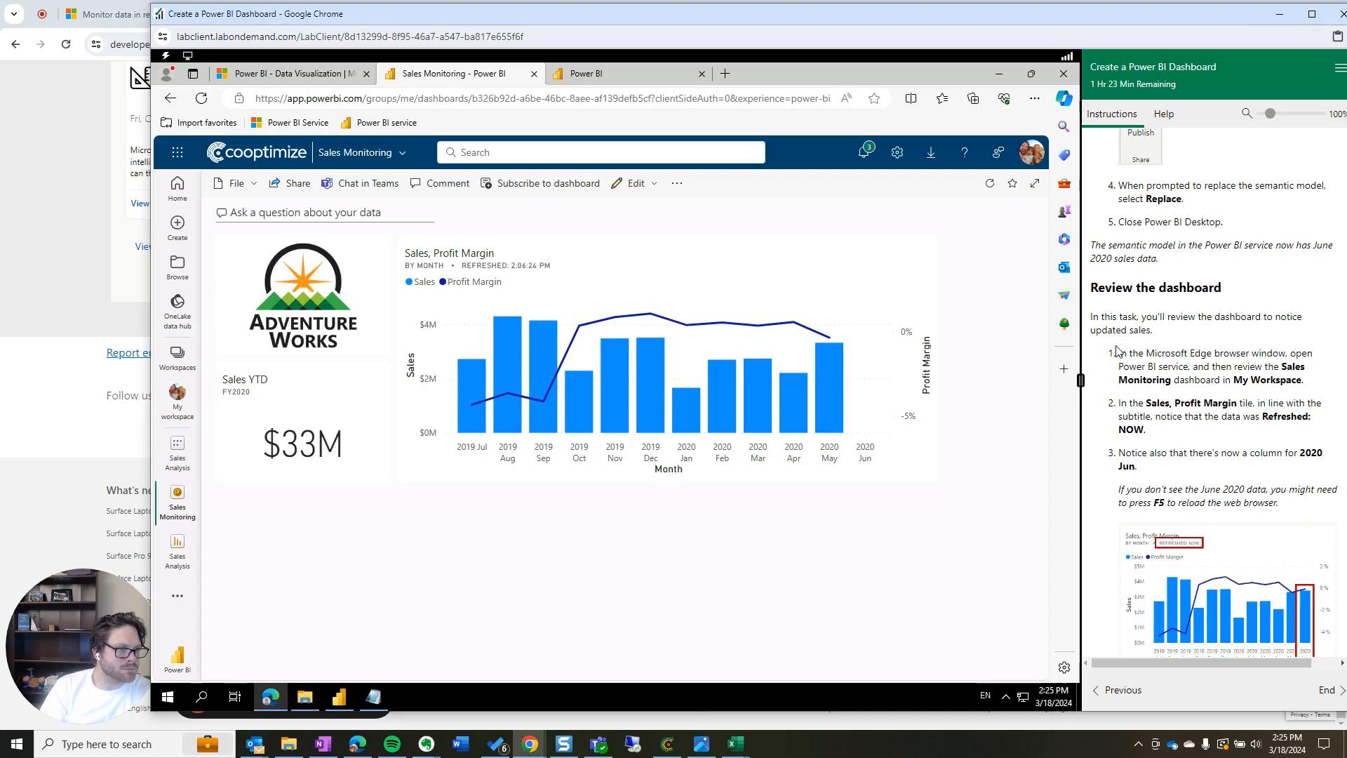
pyautogui.moveTo(1155, 354); pyautogui.dragTo(1320, 381)
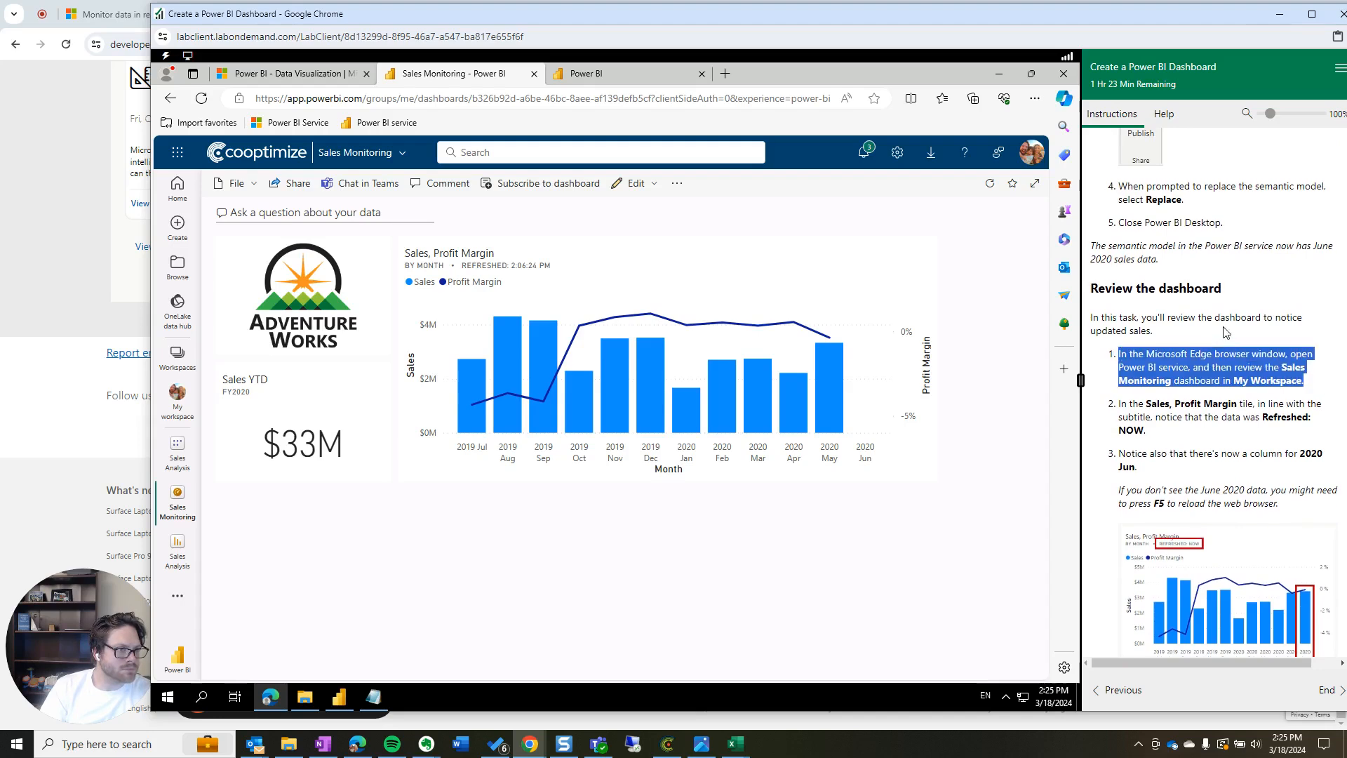
pyautogui.scroll(2, 1319, 382)
pyautogui.moveTo(1091, 386); pyautogui.dragTo(1126, 352)
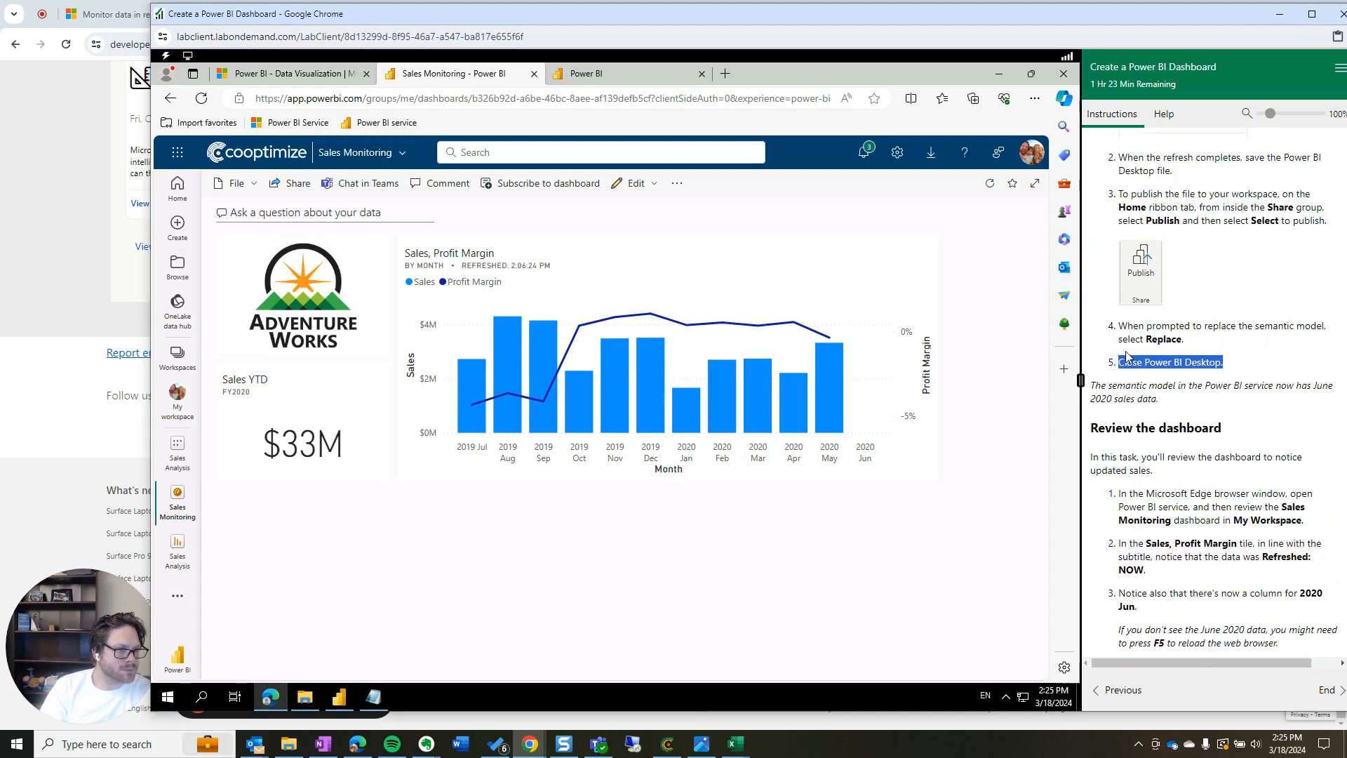
pyautogui.scroll(3, 1122, 363)
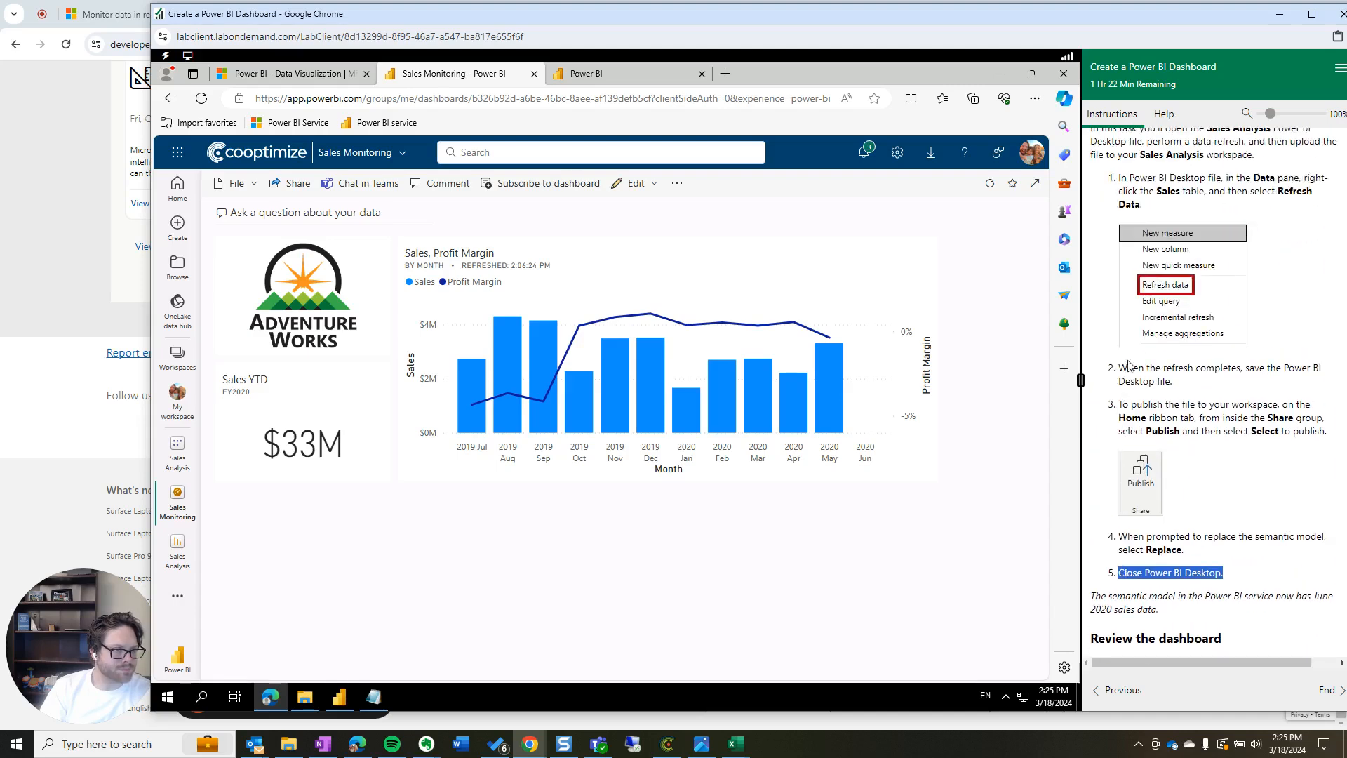
pyautogui.scroll(4, 1147, 463)
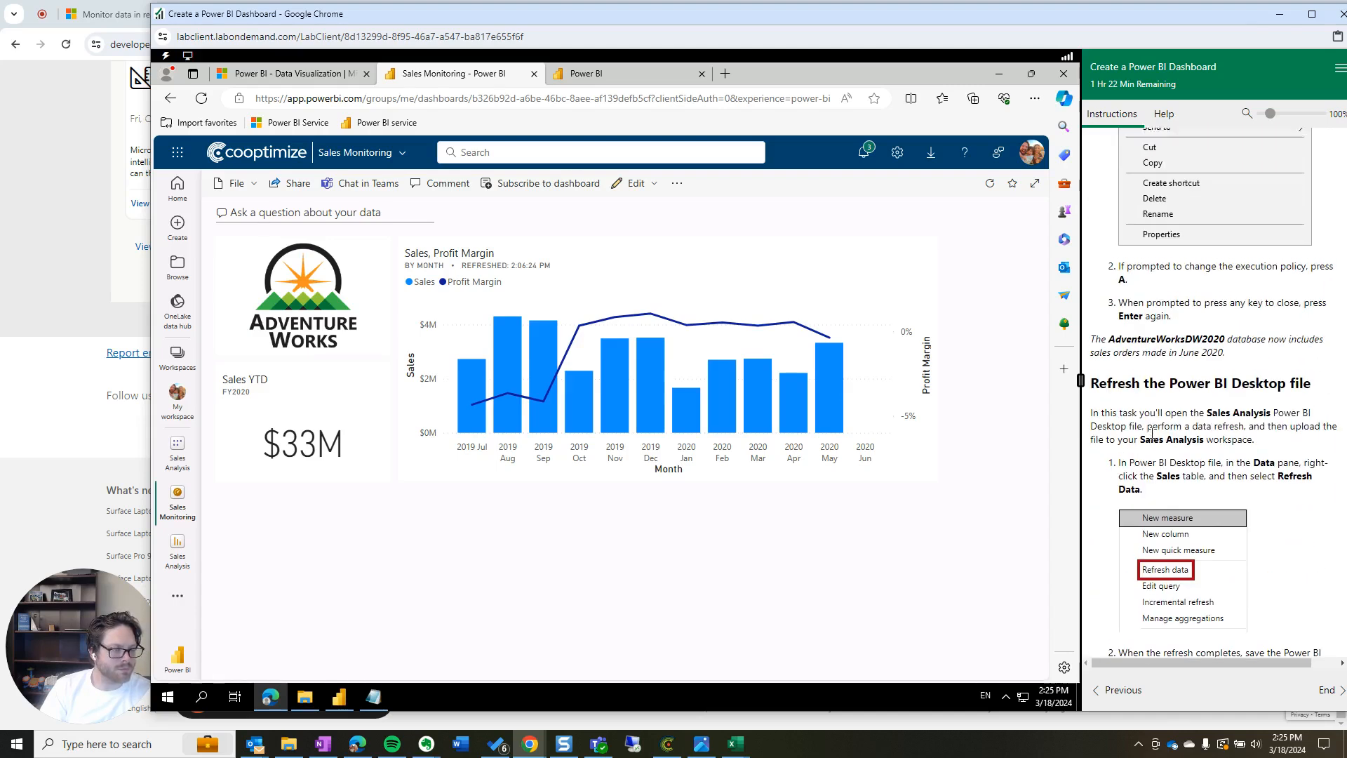
pyautogui.scroll(2, 1151, 432)
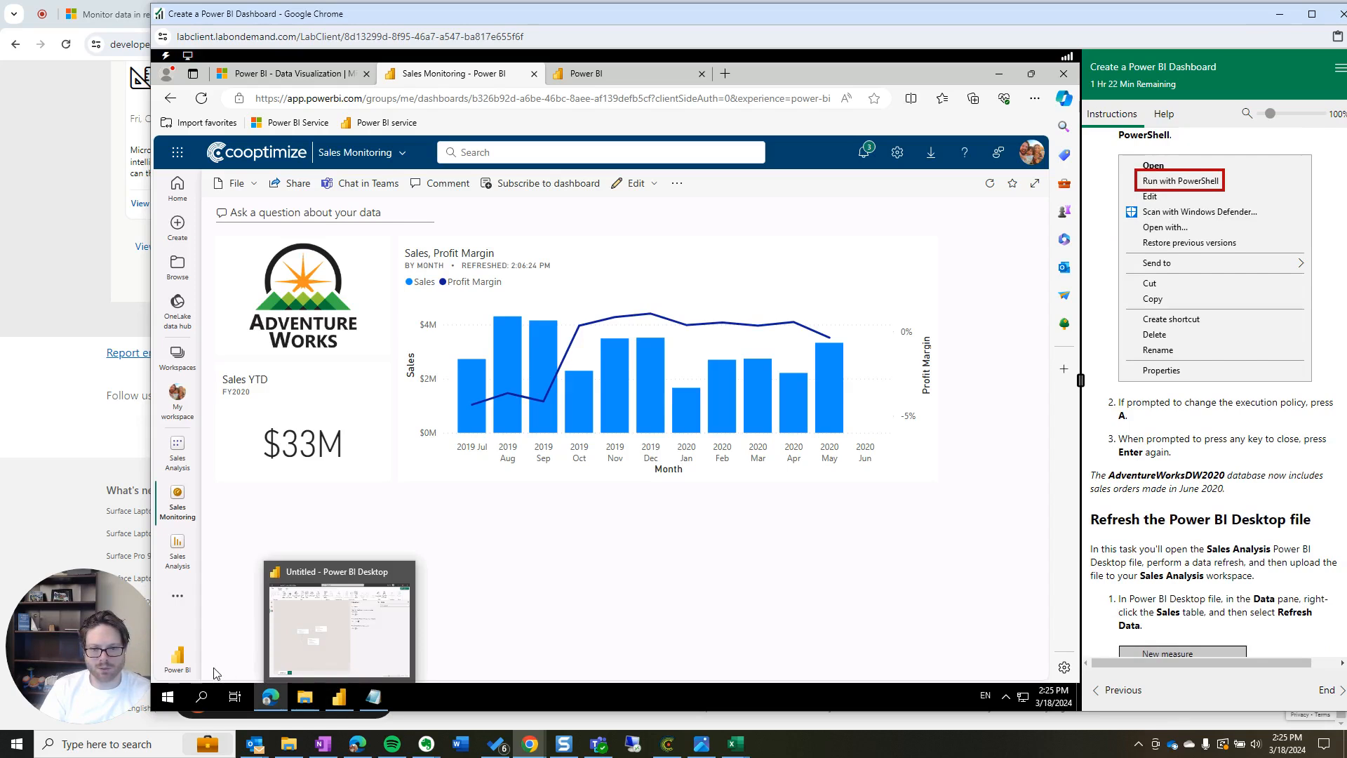
pyautogui.click(175, 658)
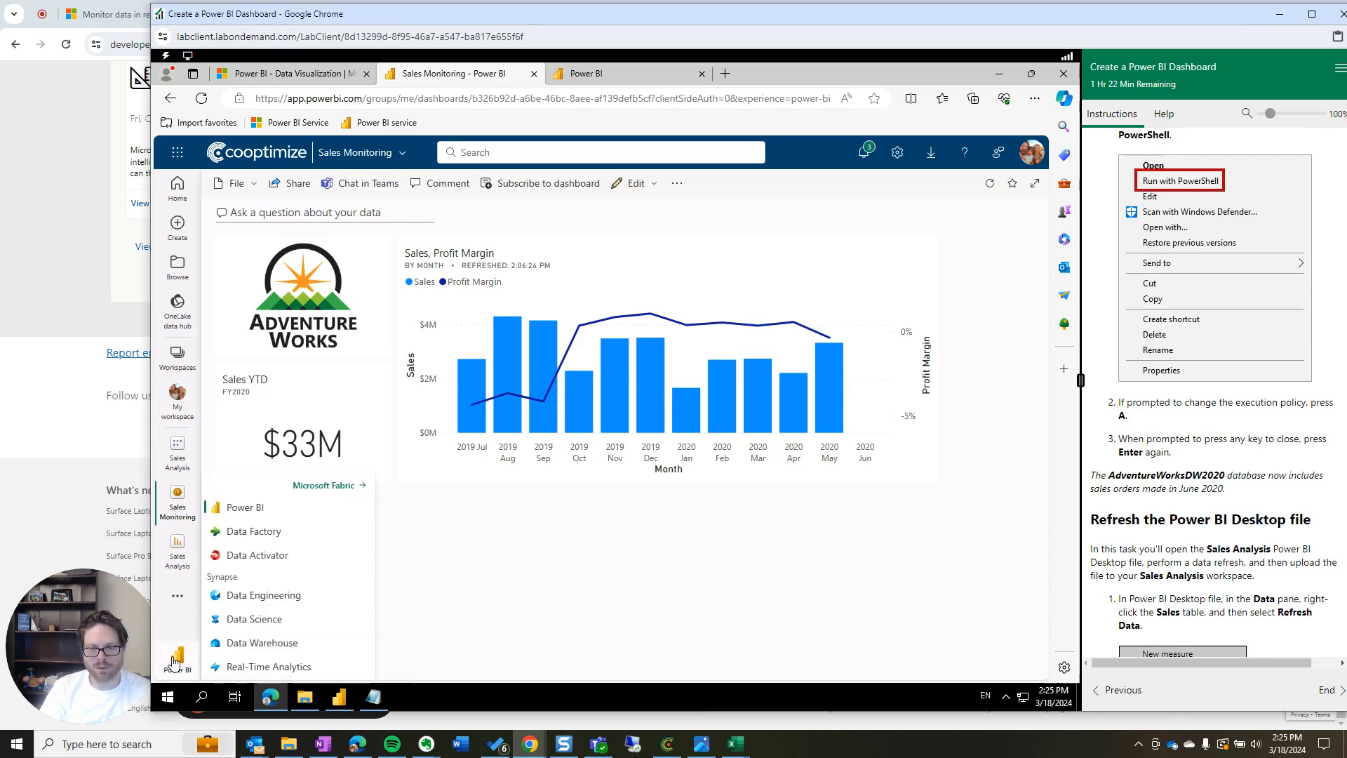
pyautogui.click(281, 515)
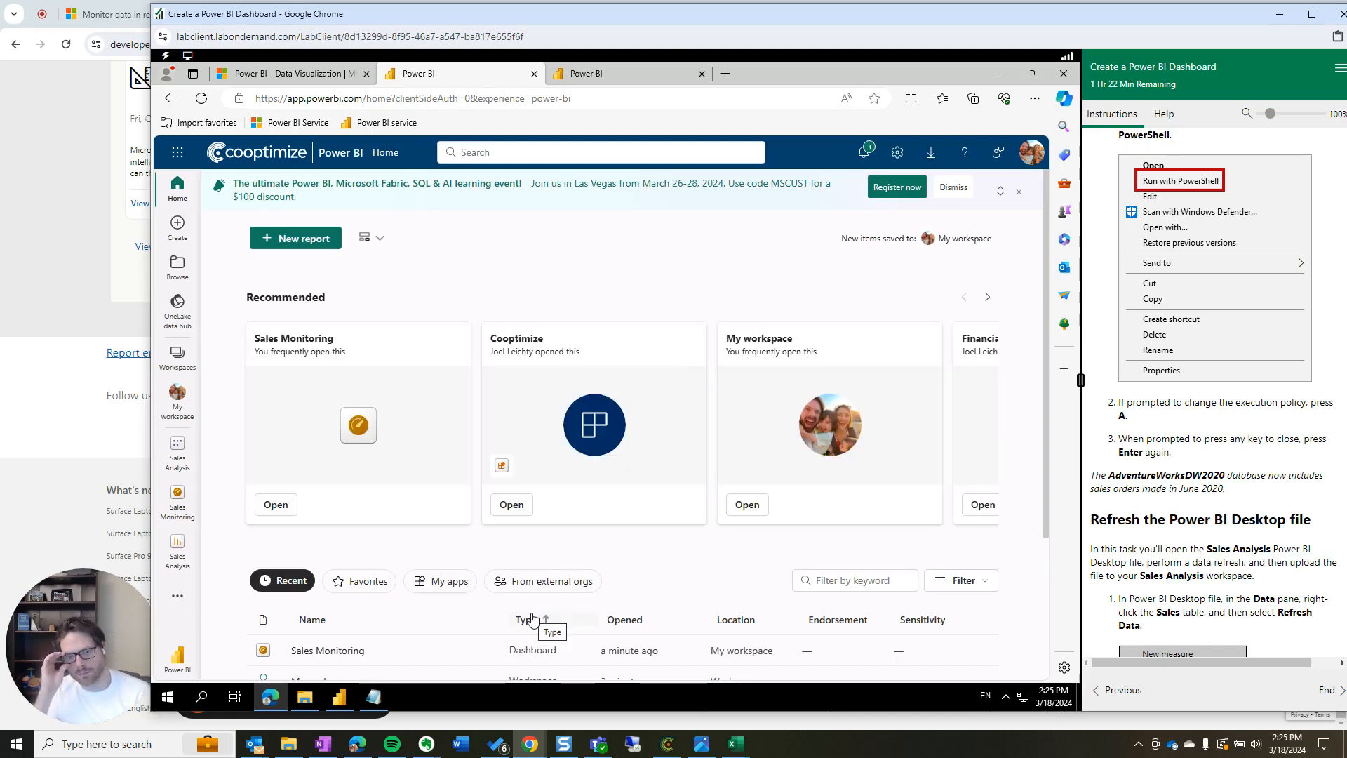
# In the untitled Power BI Desktop, try opening recent Sales Analysis.pbix, which is not found
pyautogui.moveTo(342, 702)
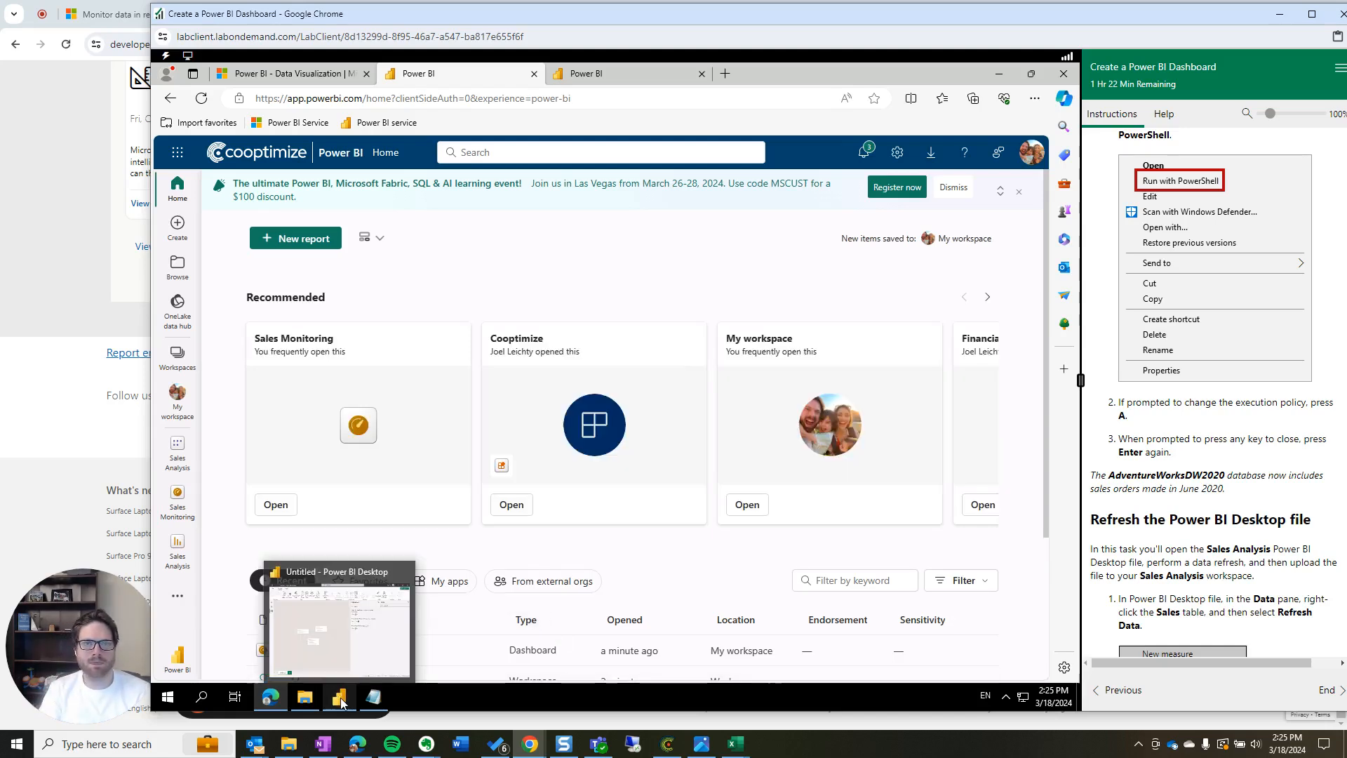
pyautogui.click(340, 624)
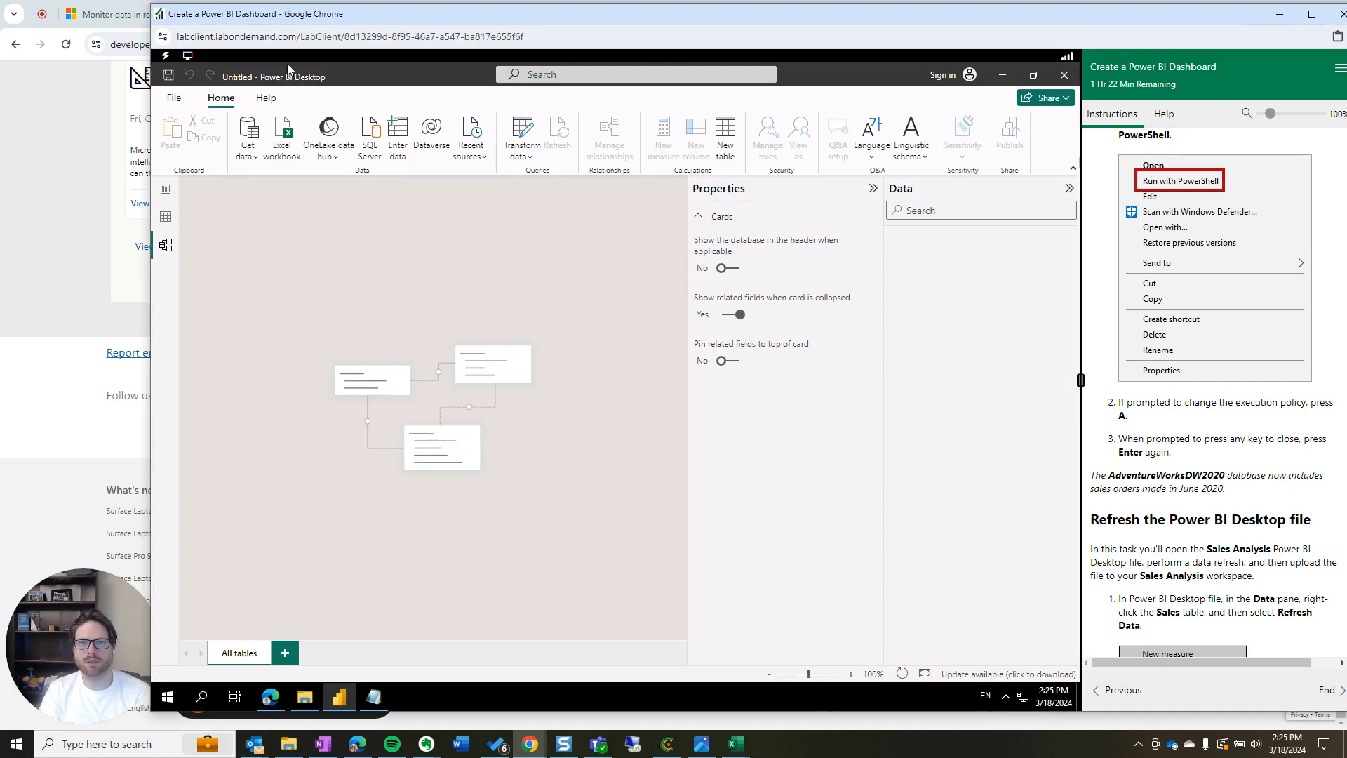
pyautogui.click(175, 98)
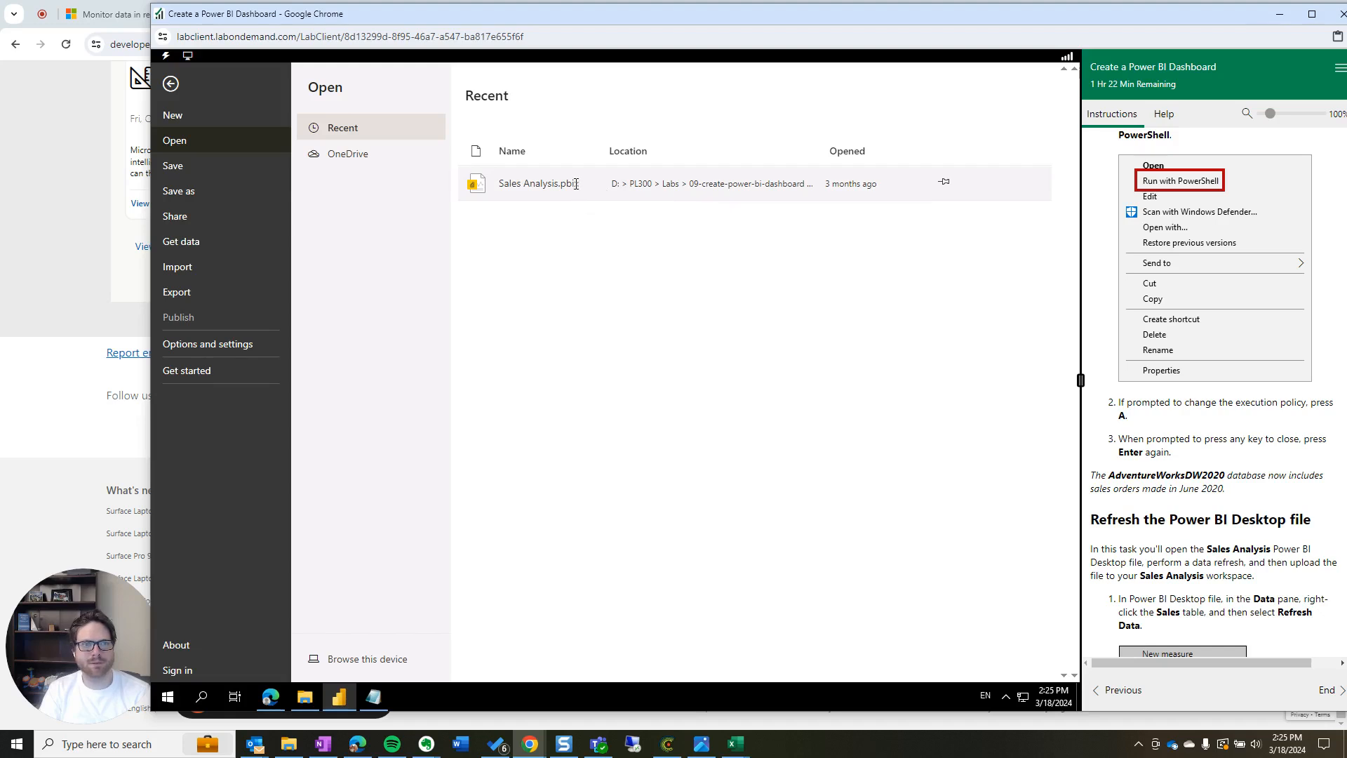
pyautogui.click(627, 183)
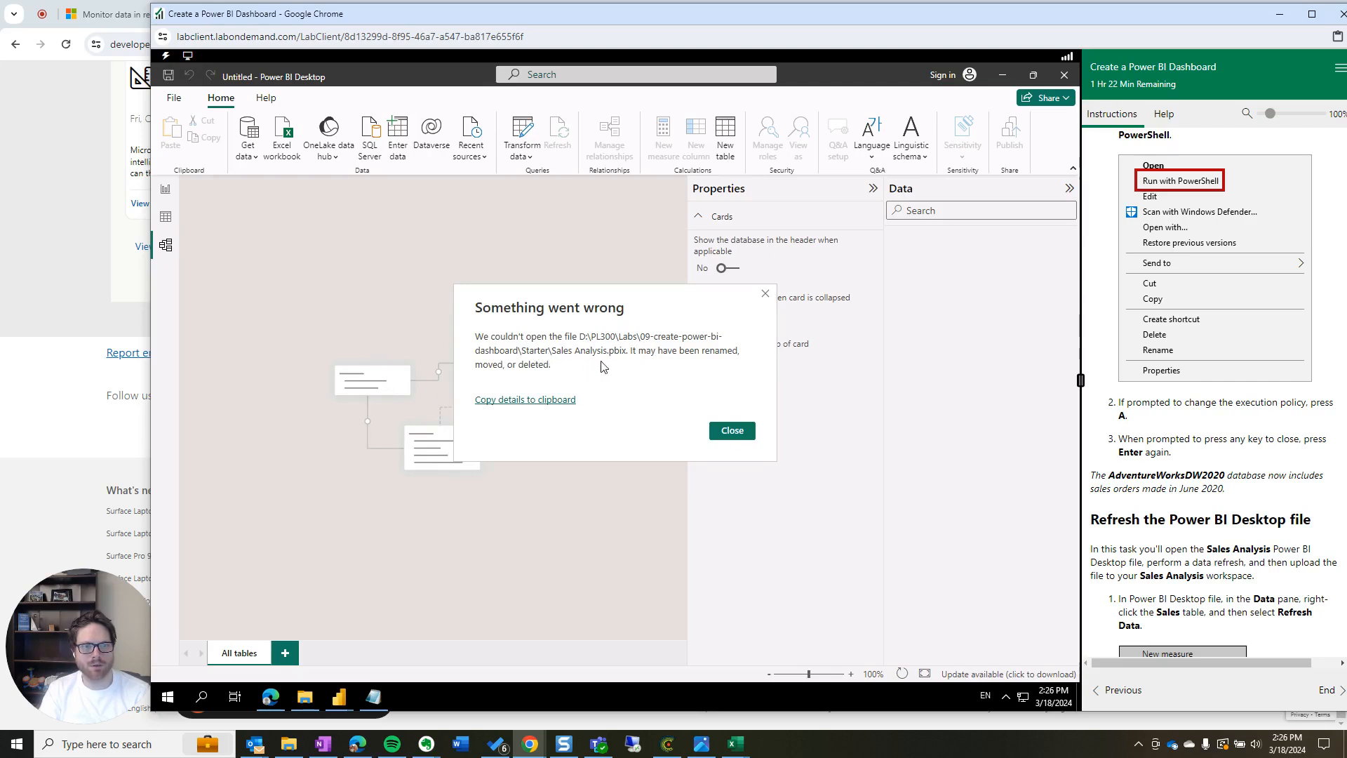
# Dismiss the error and browse File Explorer from AllFiles (D:) through the Allfiles folders
pyautogui.click(730, 430)
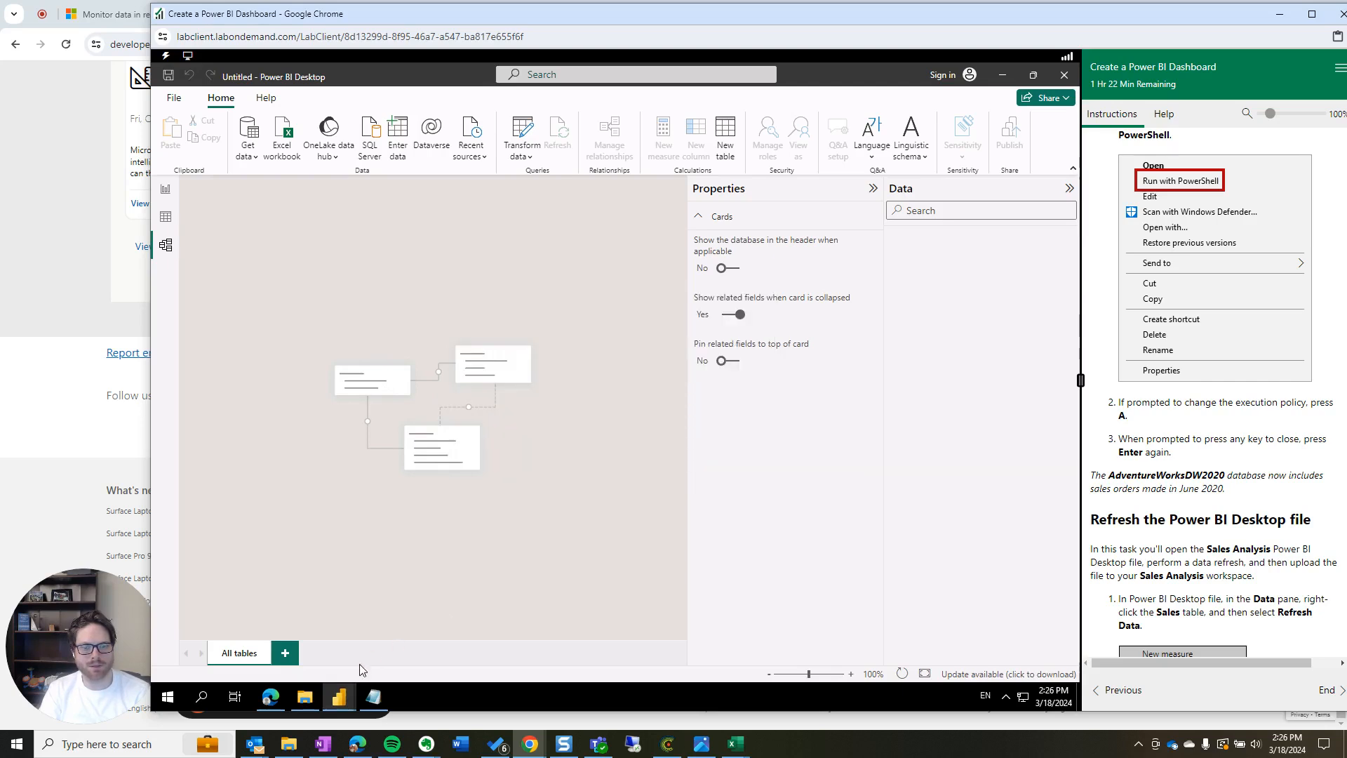
pyautogui.click(304, 697)
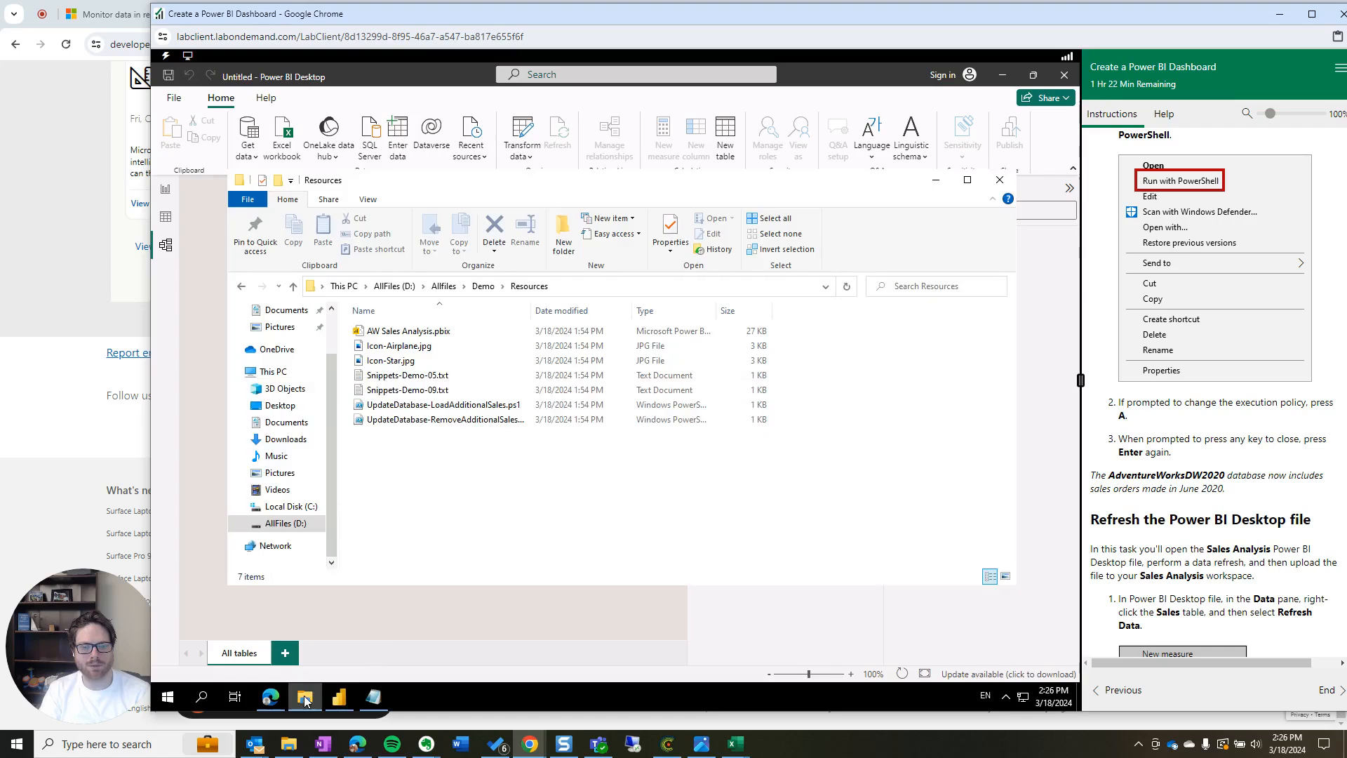
pyautogui.click(443, 286)
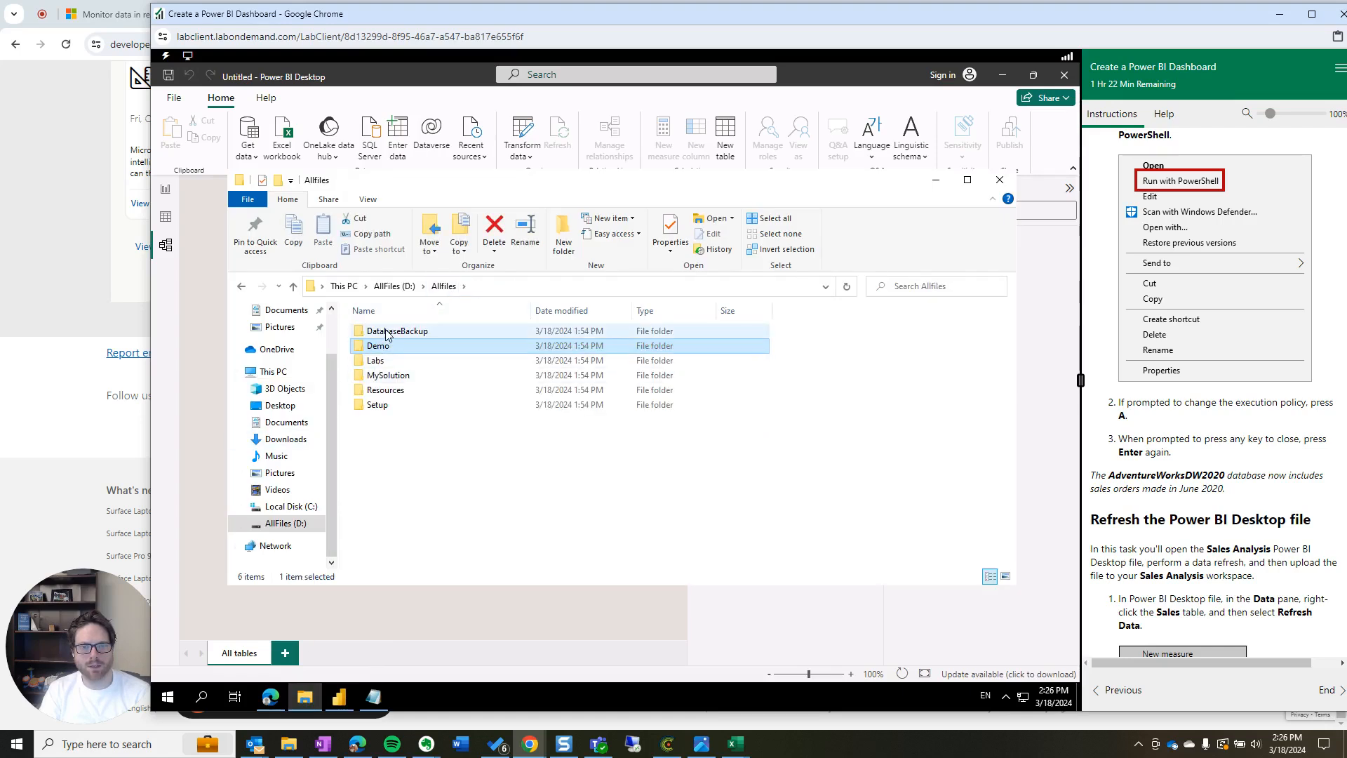
pyautogui.click(391, 288)
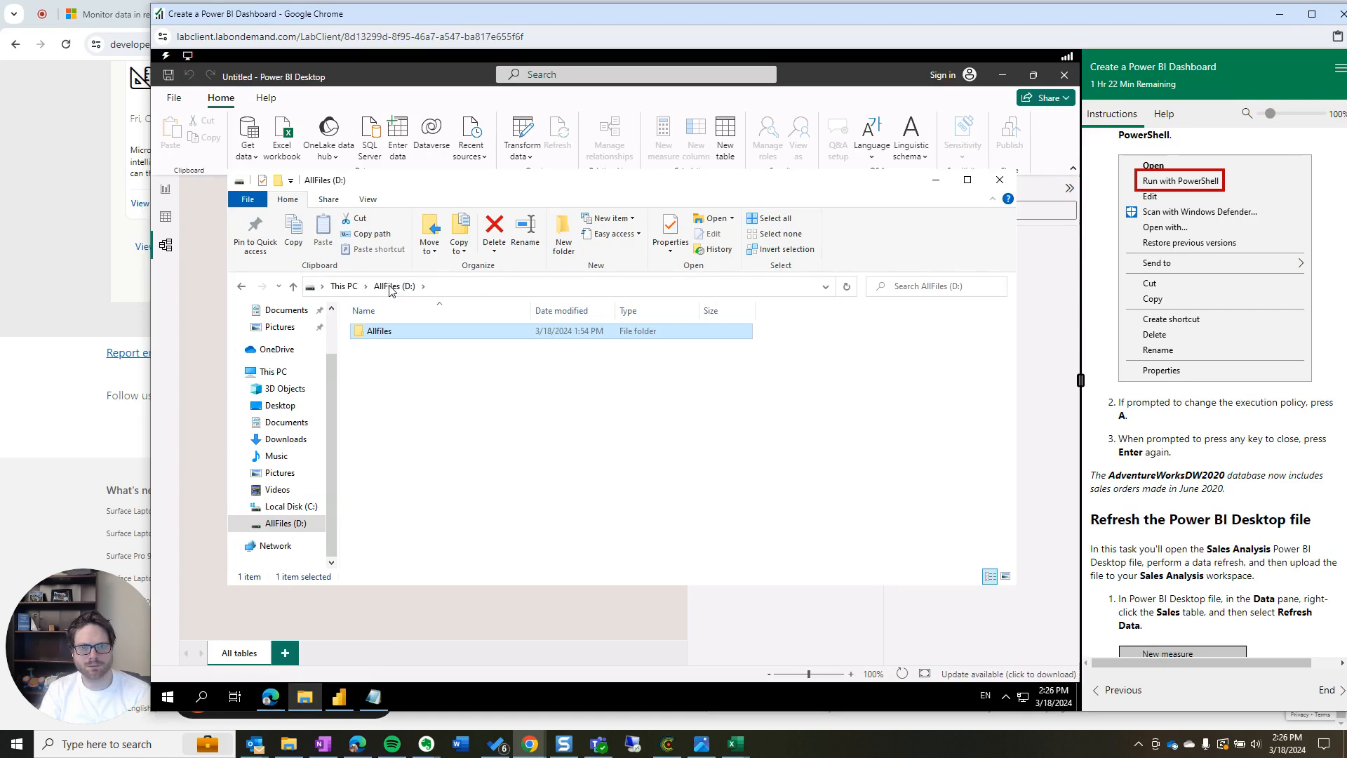
pyautogui.doubleClick(379, 333)
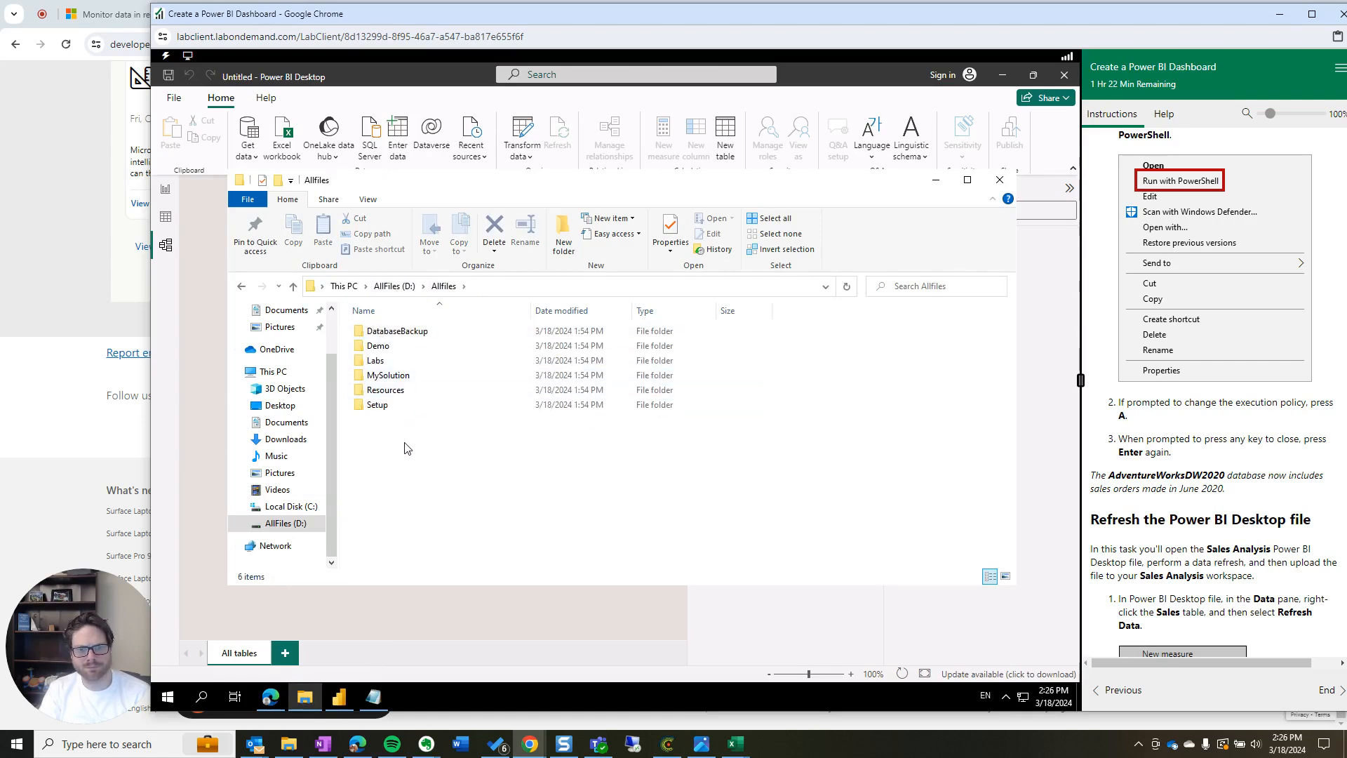
pyautogui.doubleClick(388, 376)
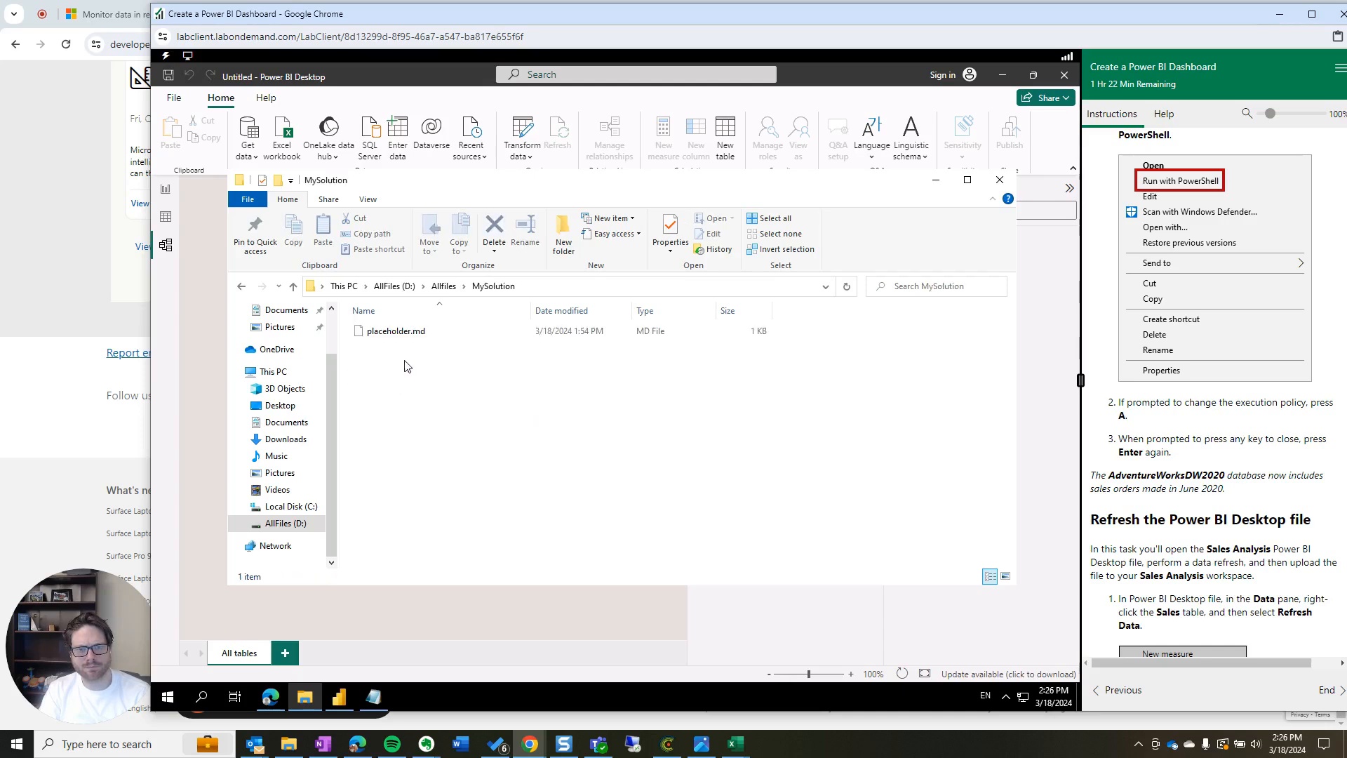
pyautogui.click(443, 286)
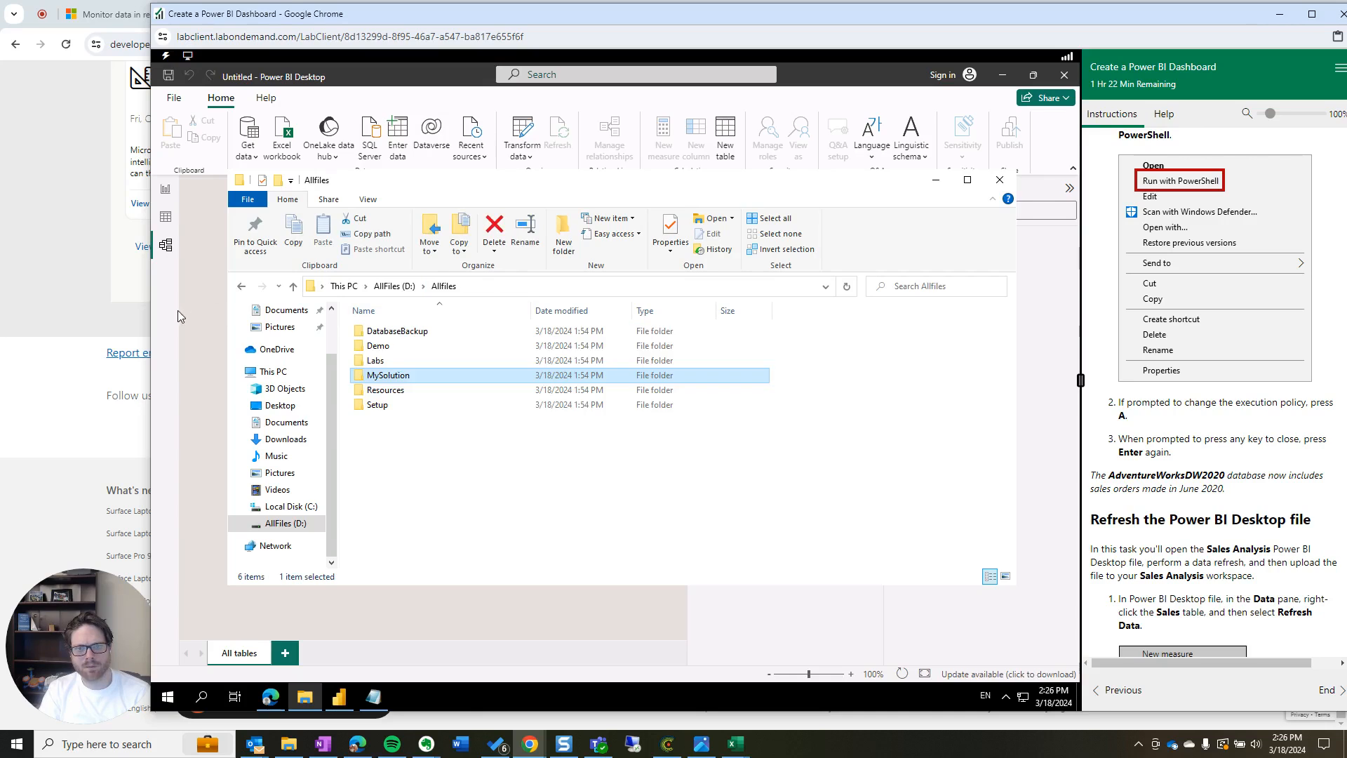
pyautogui.click(176, 321)
pyautogui.click(176, 98)
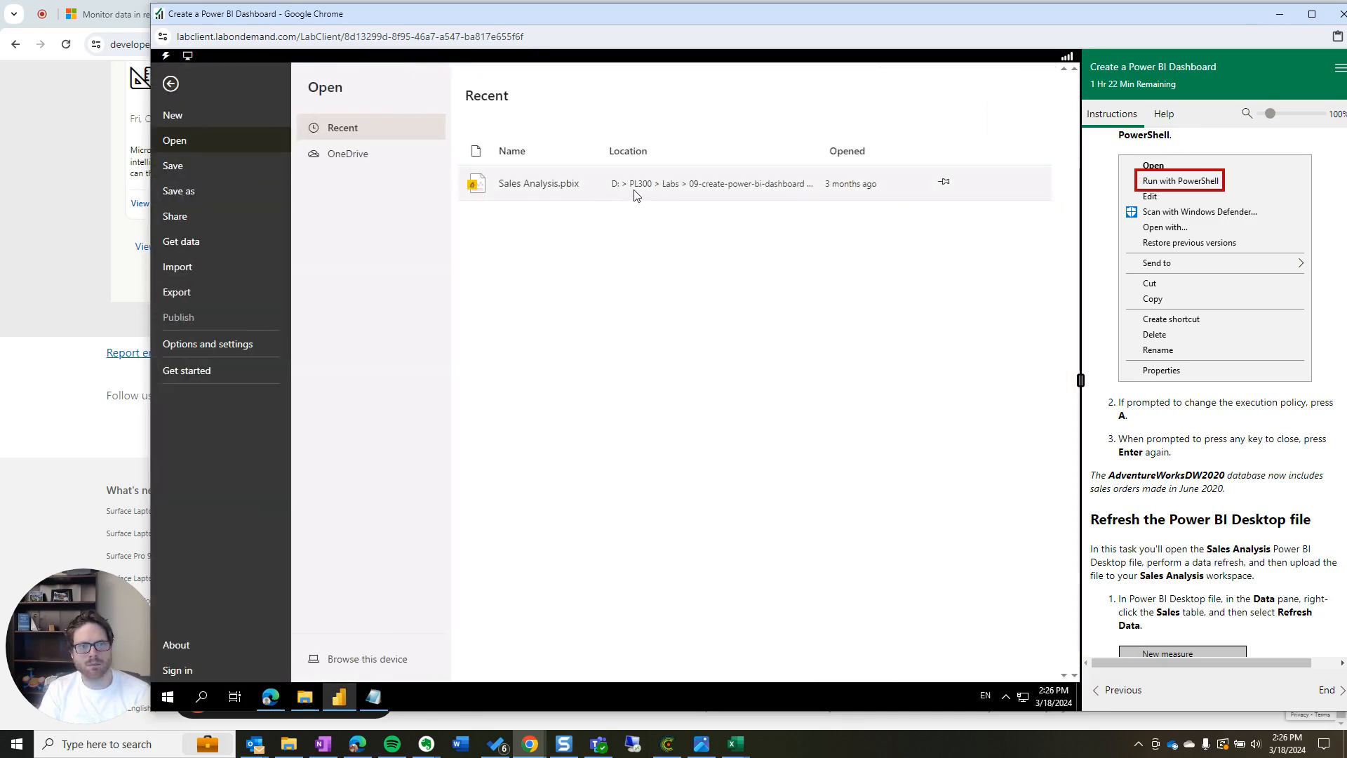
pyautogui.click(329, 700)
# Navigate to Labs\09-create-power-bi-dashboard\Starter and open Sales Analysis.pbix
pyautogui.click(318, 699)
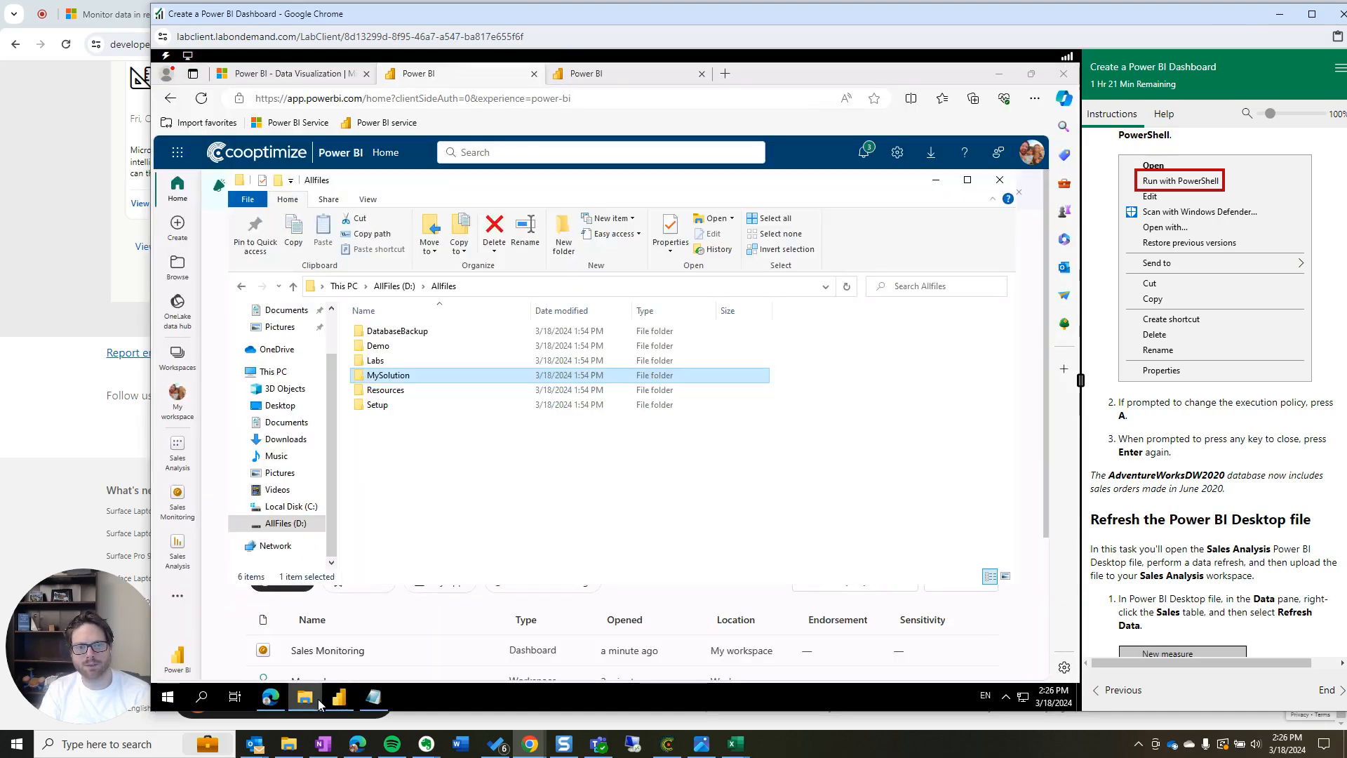
pyautogui.doubleClick(375, 361)
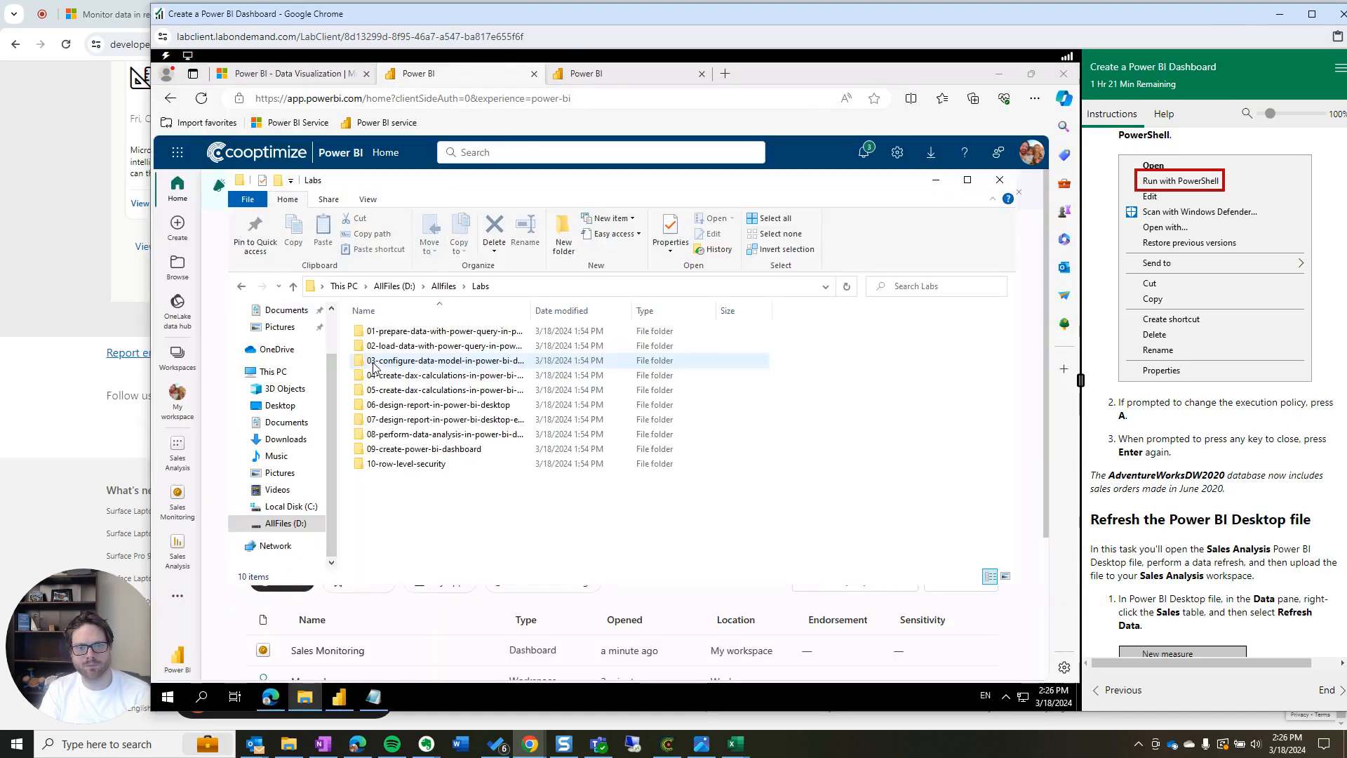
pyautogui.click(387, 449)
pyautogui.doubleClick(387, 449)
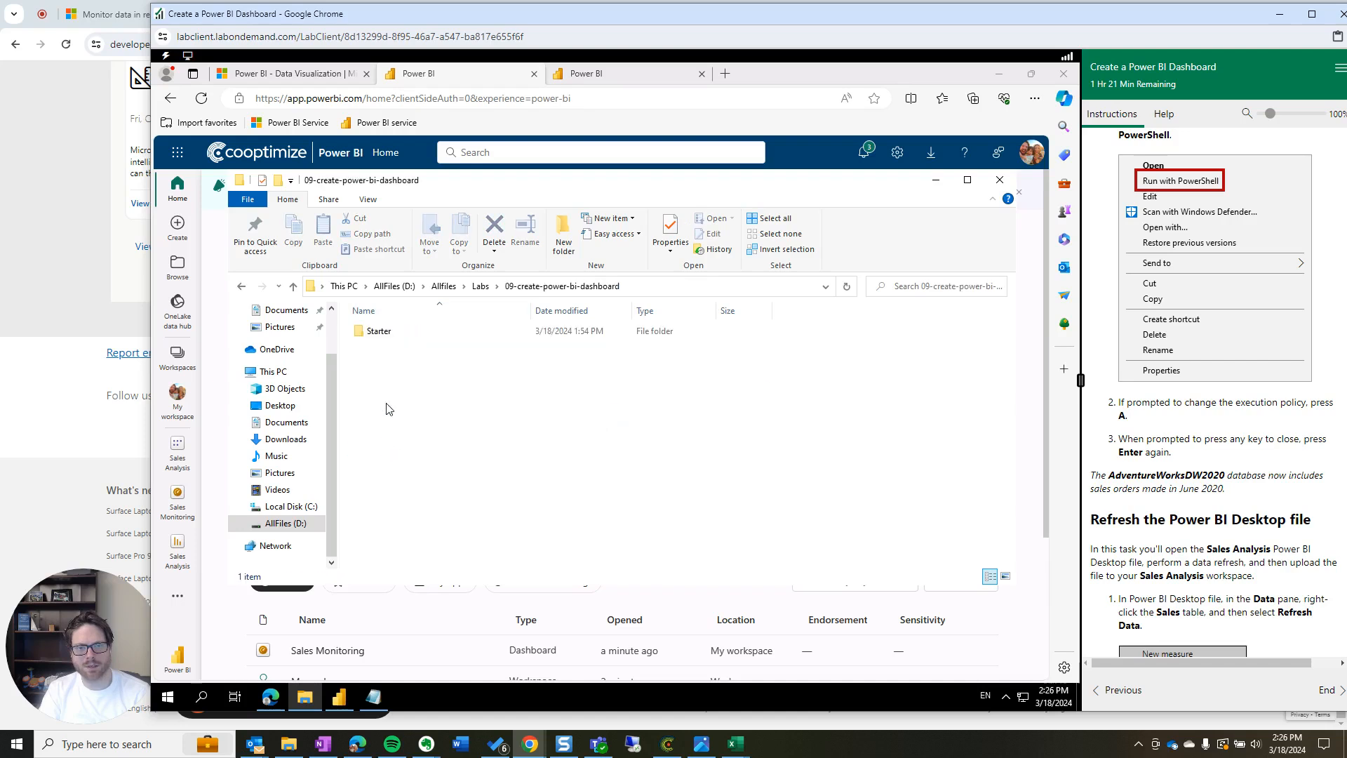
pyautogui.doubleClick(390, 334)
pyautogui.click(414, 334)
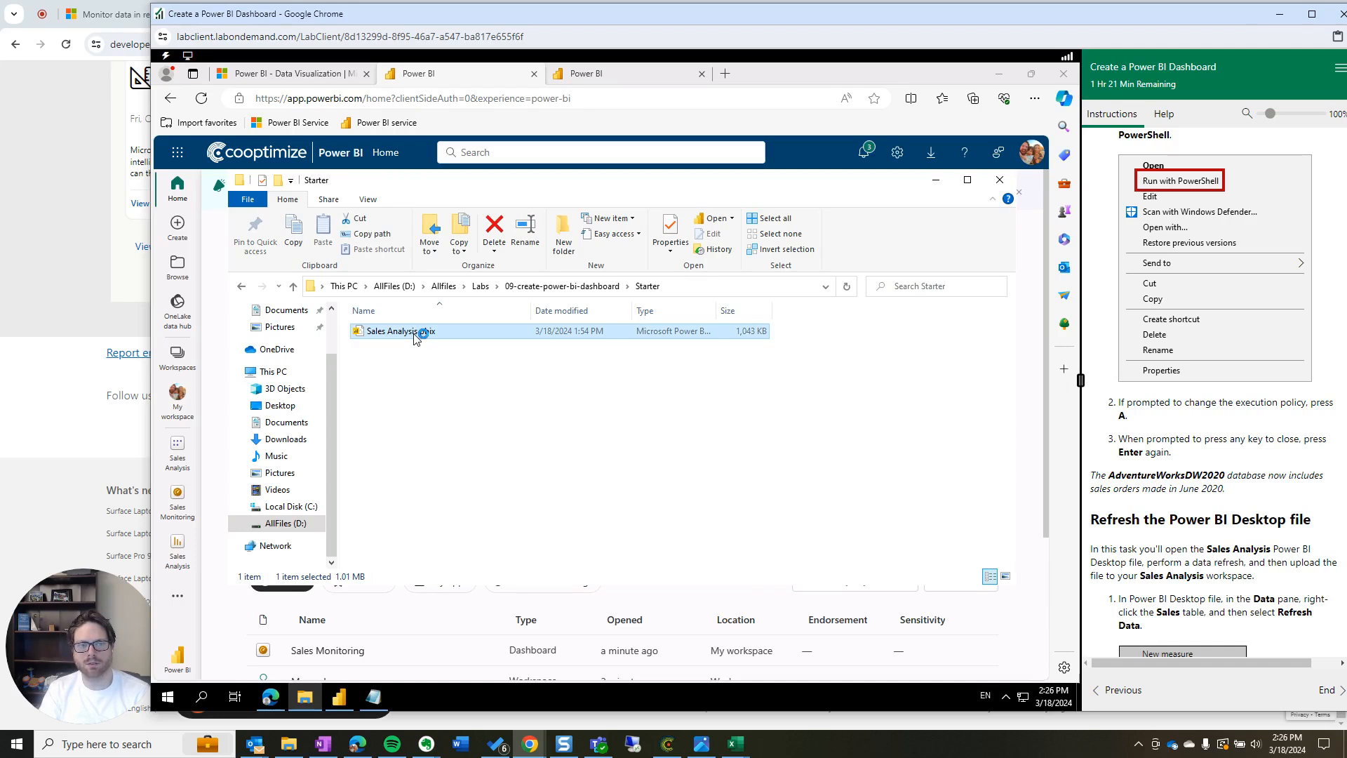
pyautogui.doubleClick(416, 339)
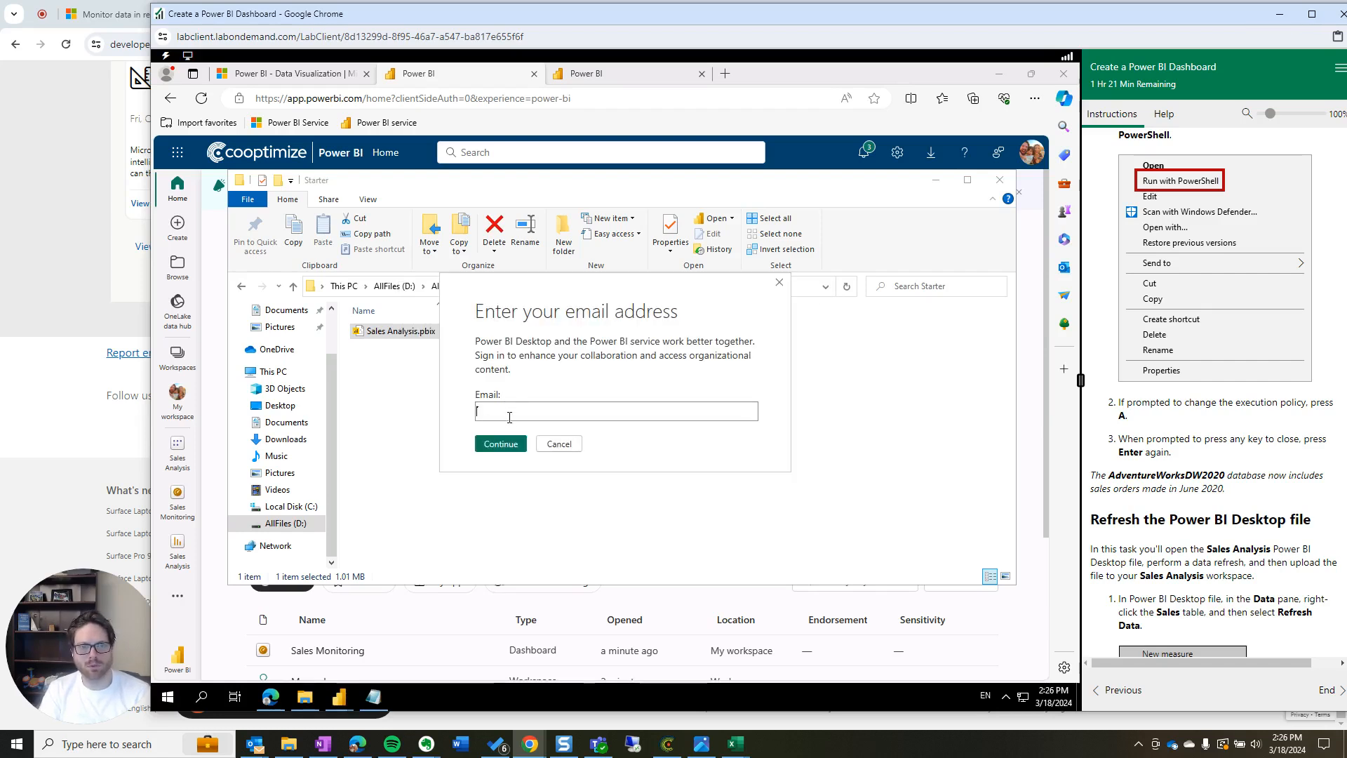
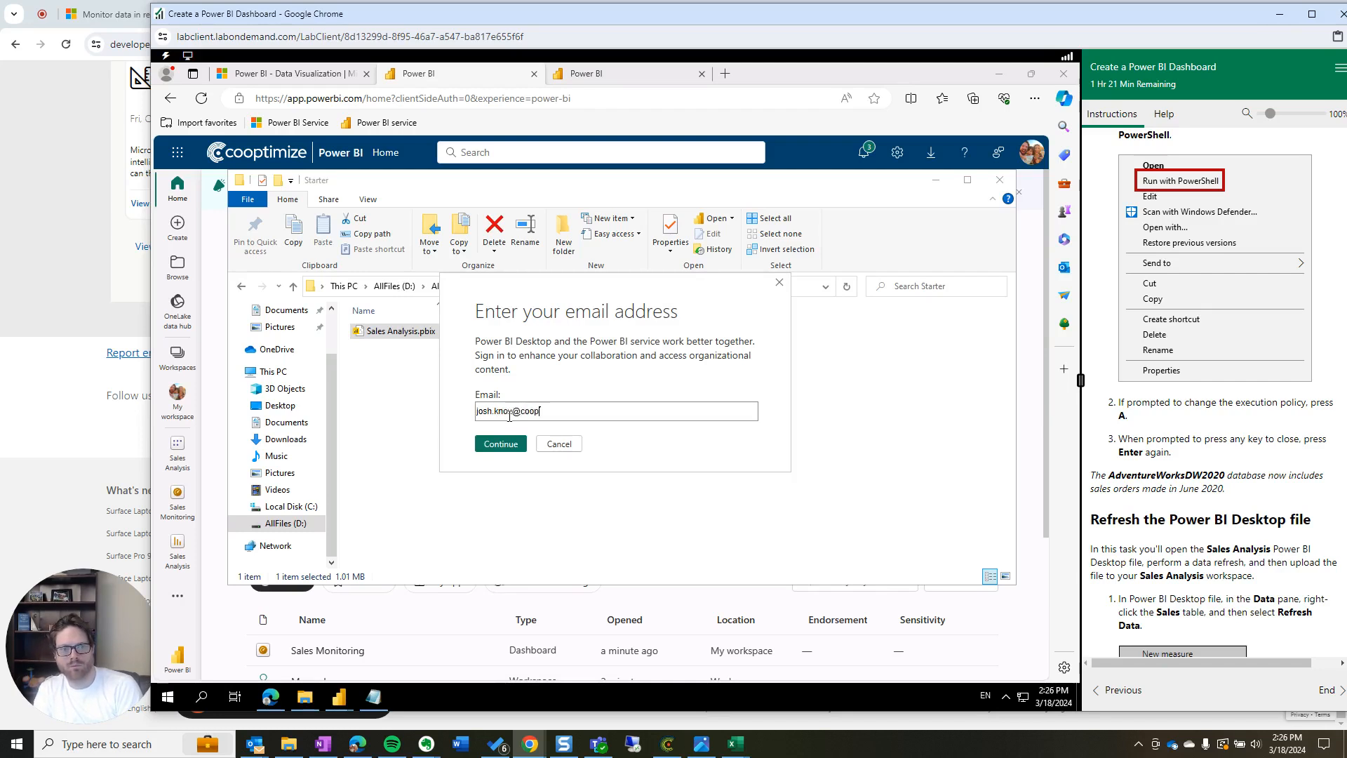
# Sign in with the work account e-mail and password, choosing to sign in to this app only
pyautogui.press('Return')
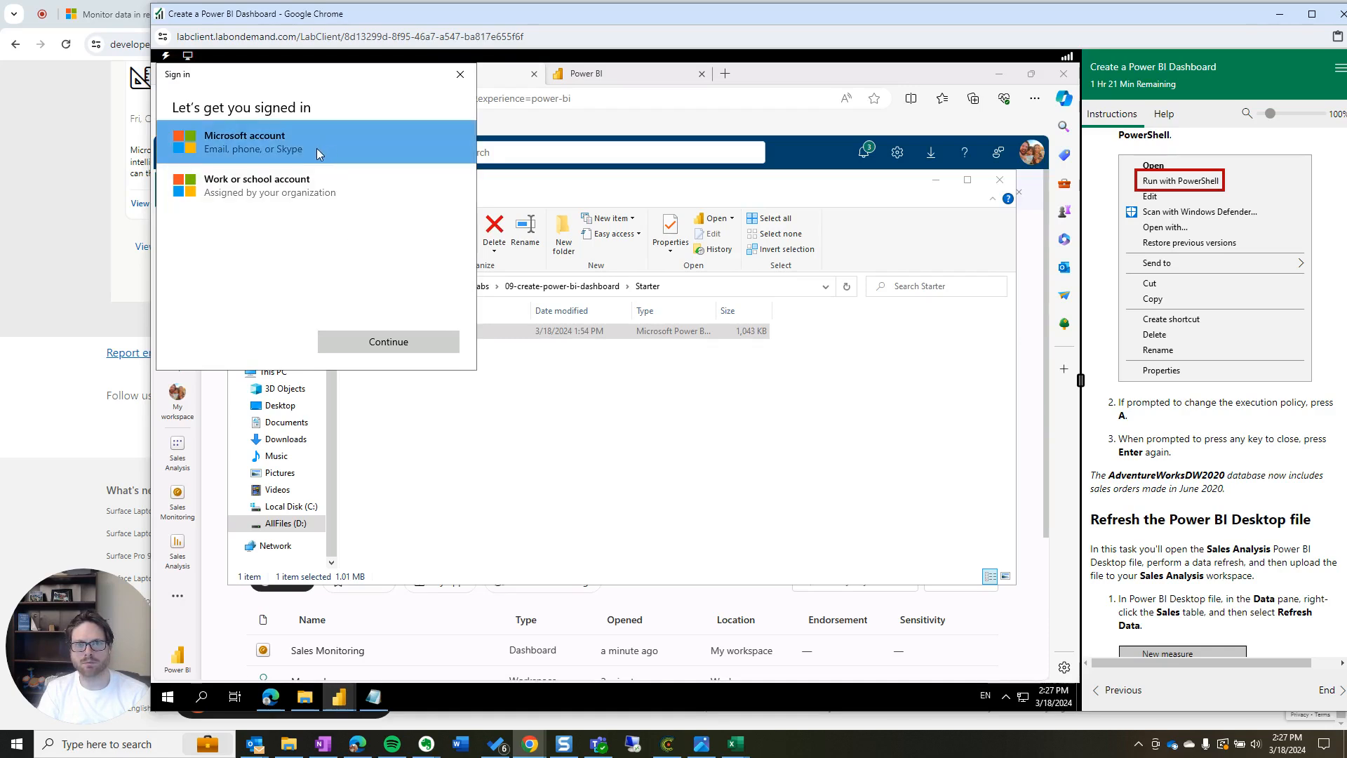
pyautogui.click(312, 188)
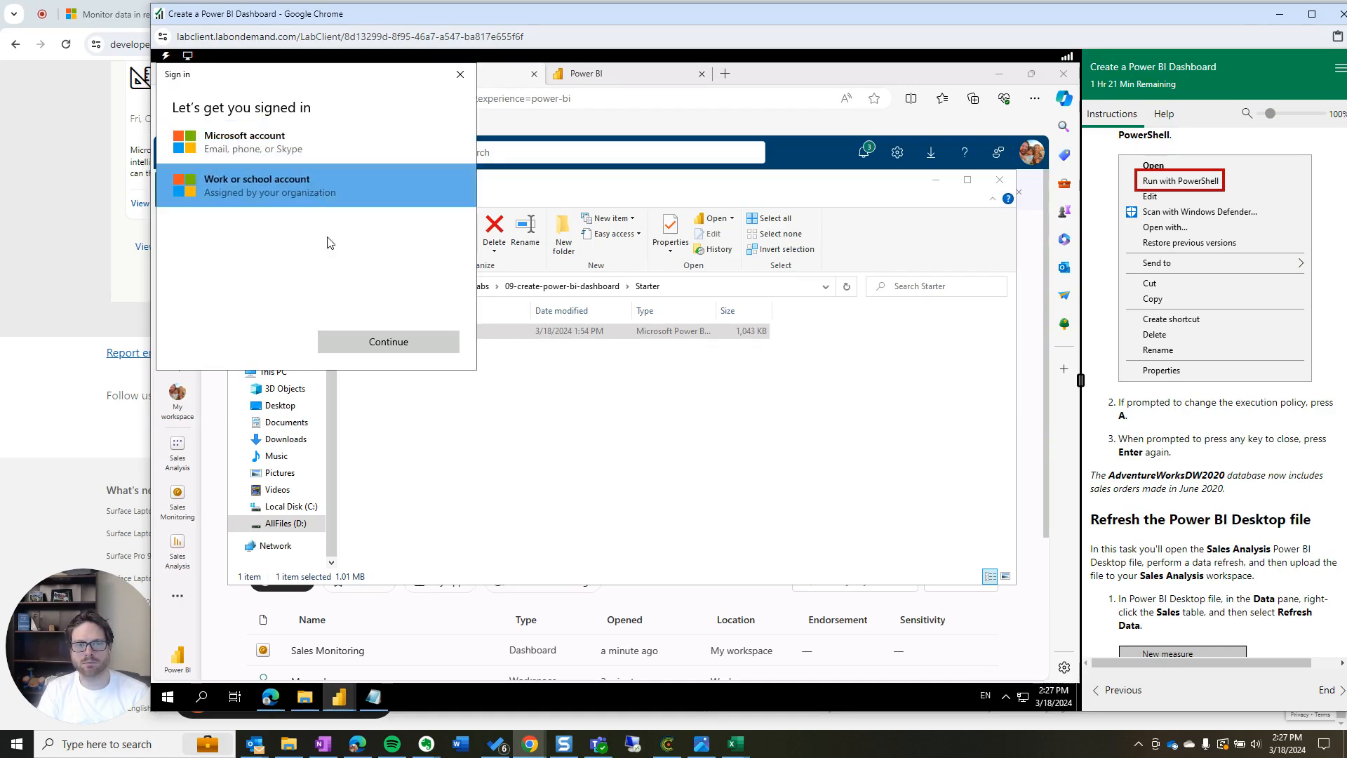
pyautogui.click(390, 341)
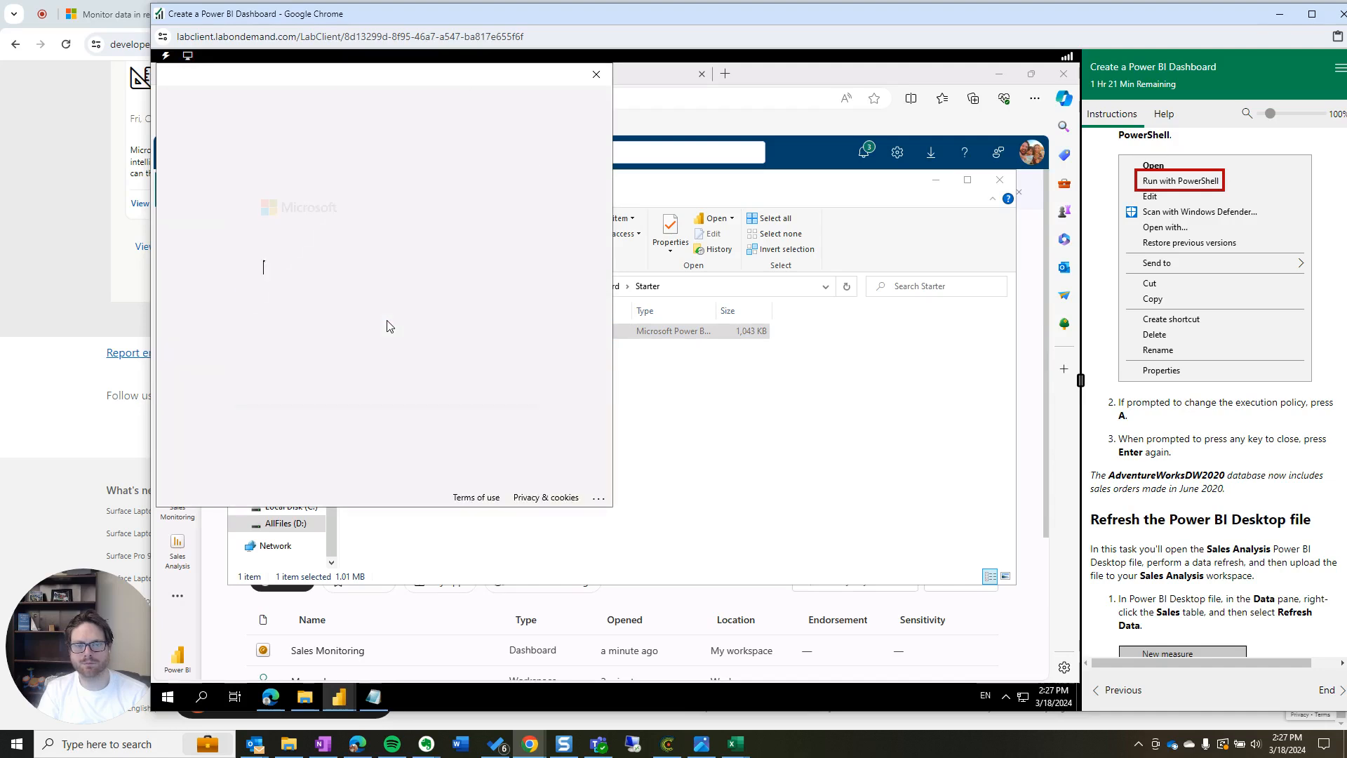
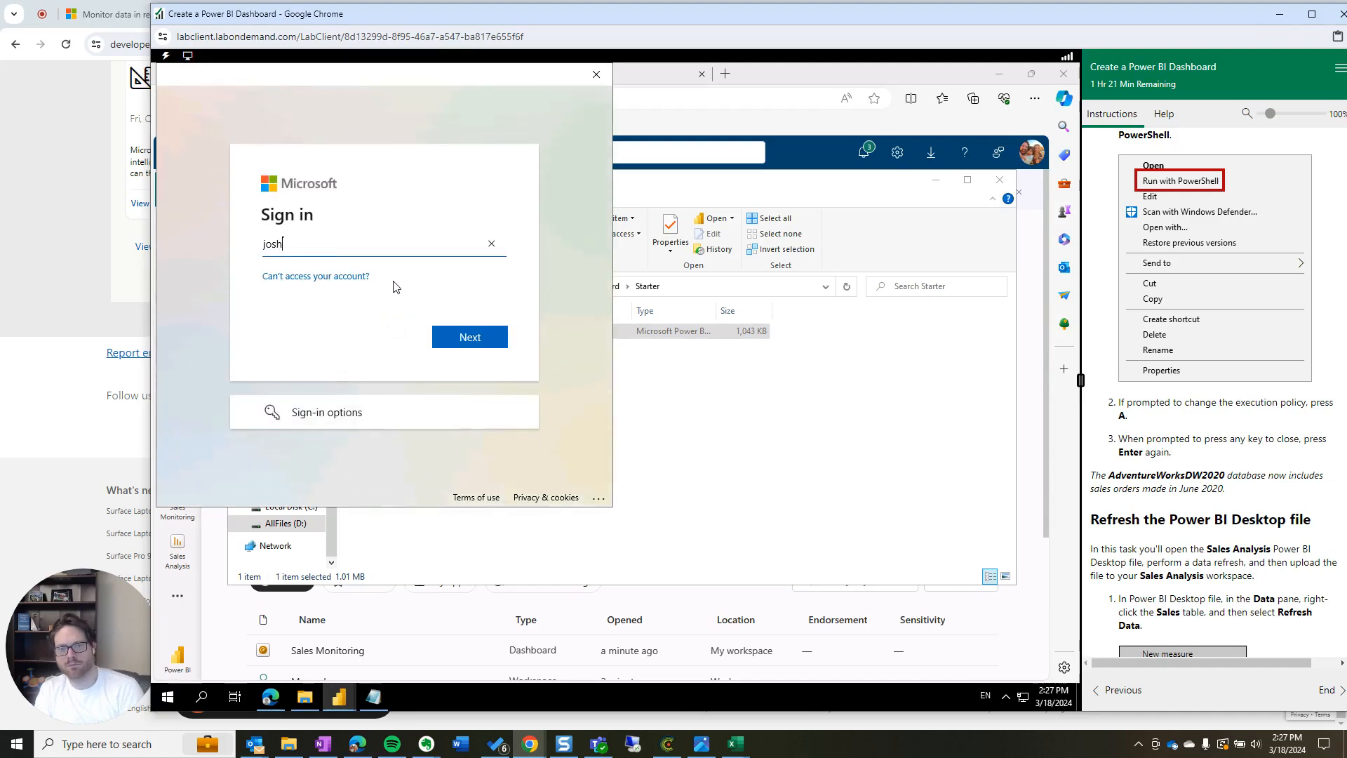
pyautogui.press('Return')
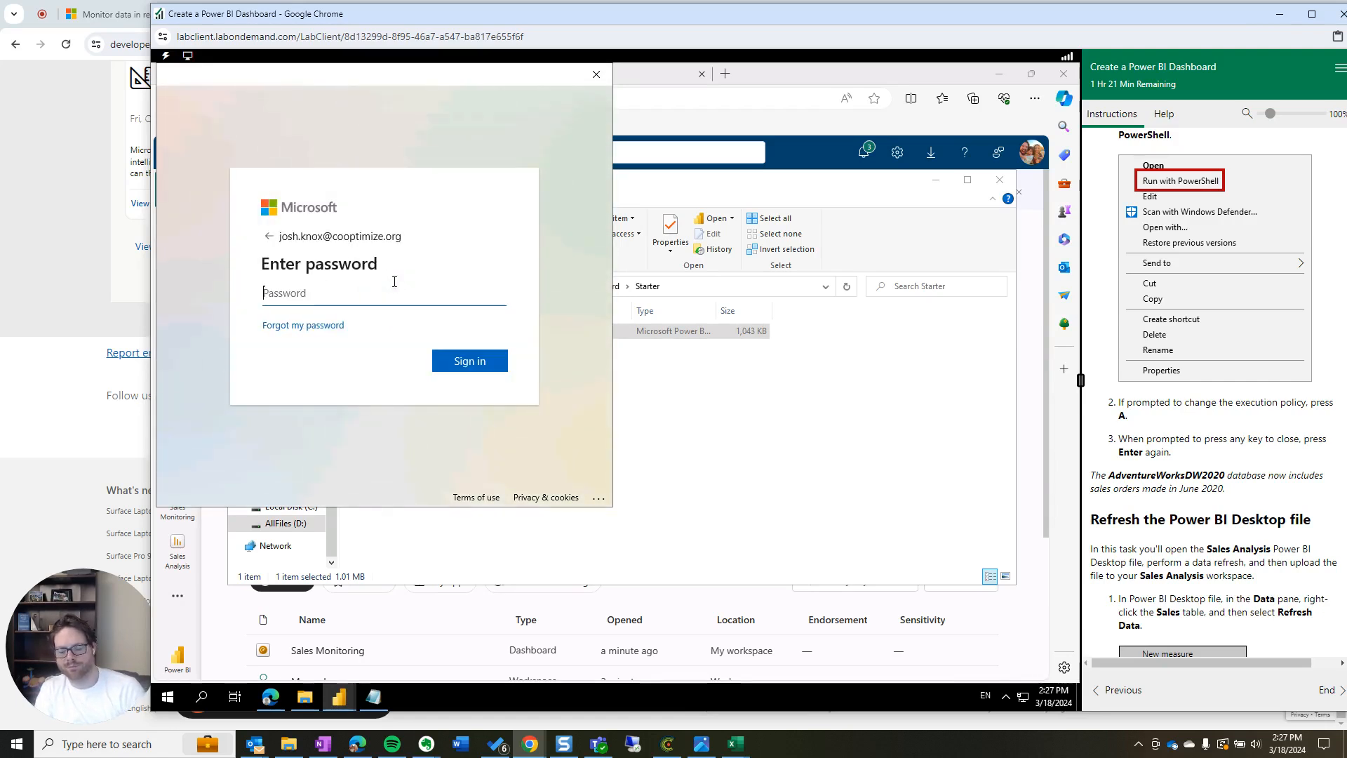
pyautogui.write('*************')
pyautogui.press('Return')
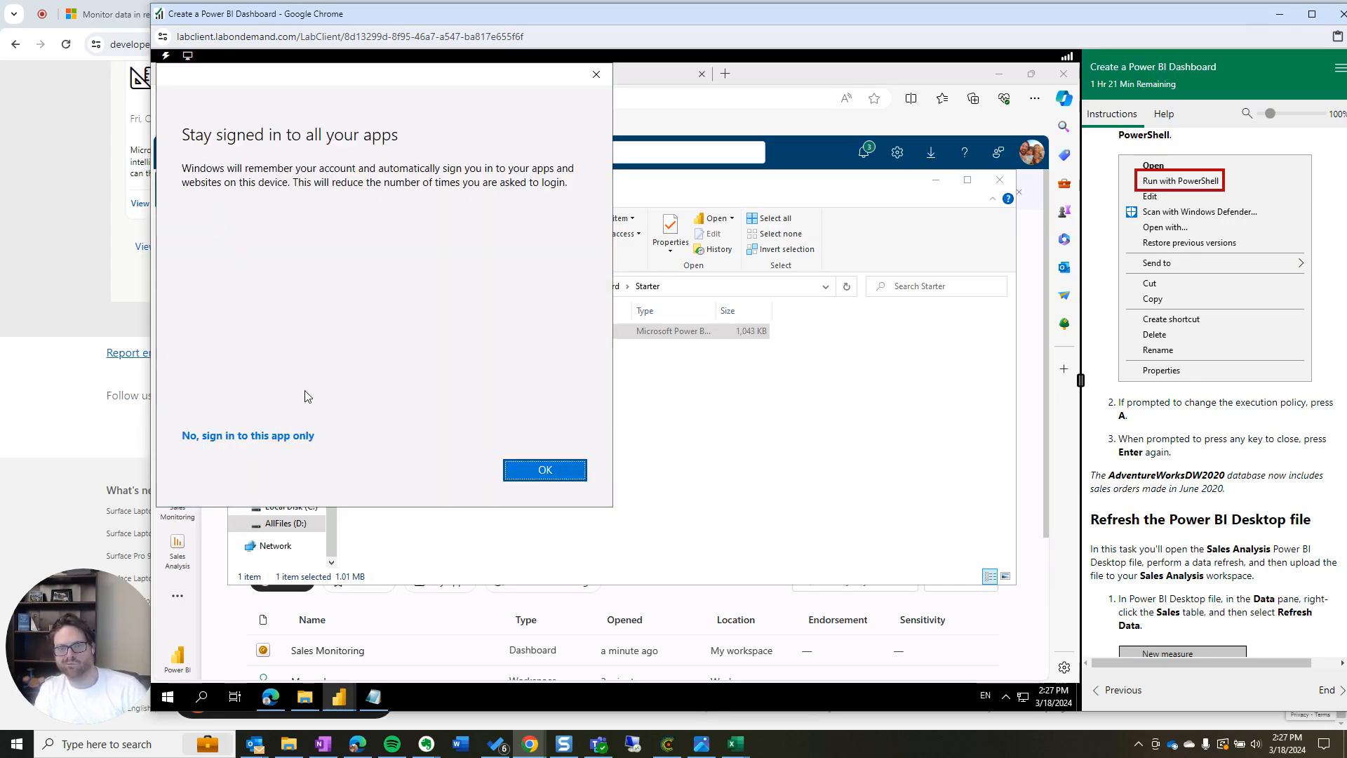
pyautogui.click(291, 435)
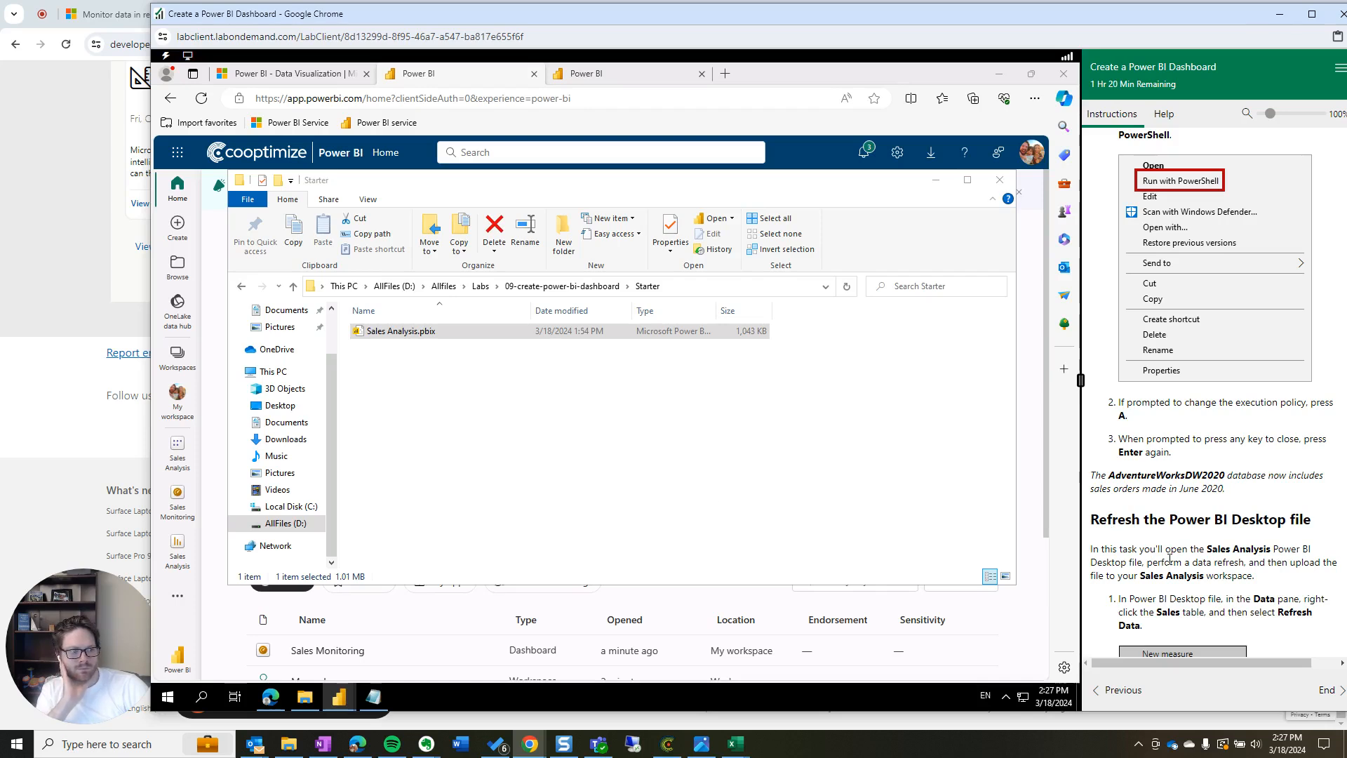
# Bring the Sales Analysis report window forward and highlight the refresh step in the lab guide
pyautogui.scroll(-2, 1153, 553)
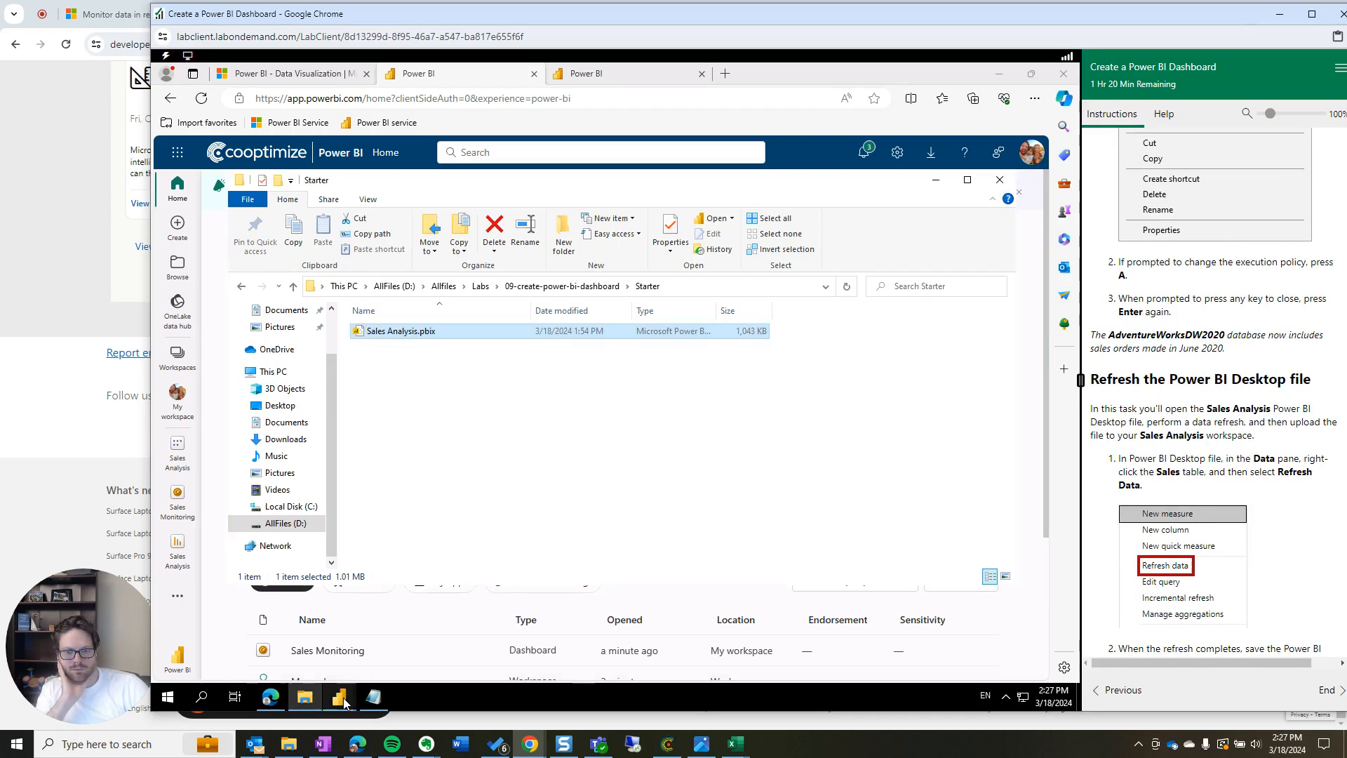
pyautogui.moveTo(343, 694)
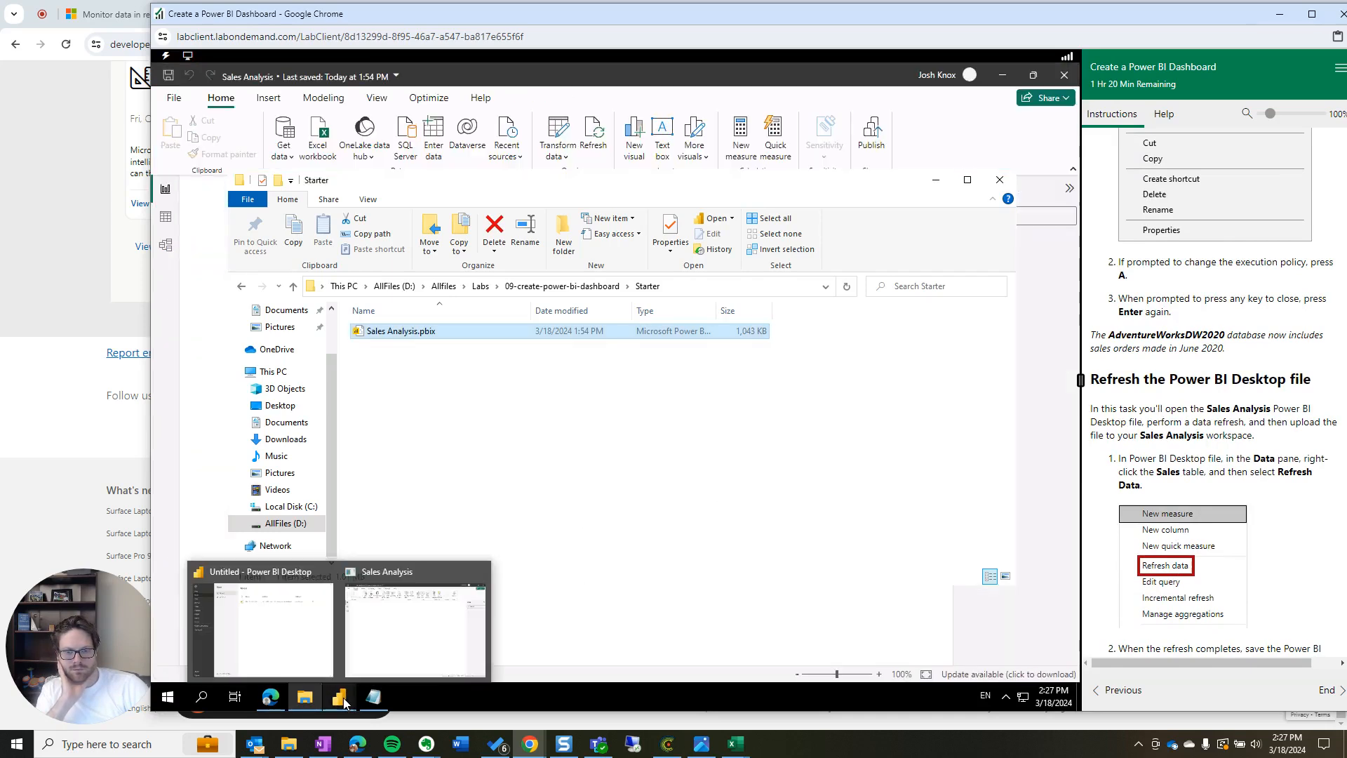
pyautogui.click(388, 644)
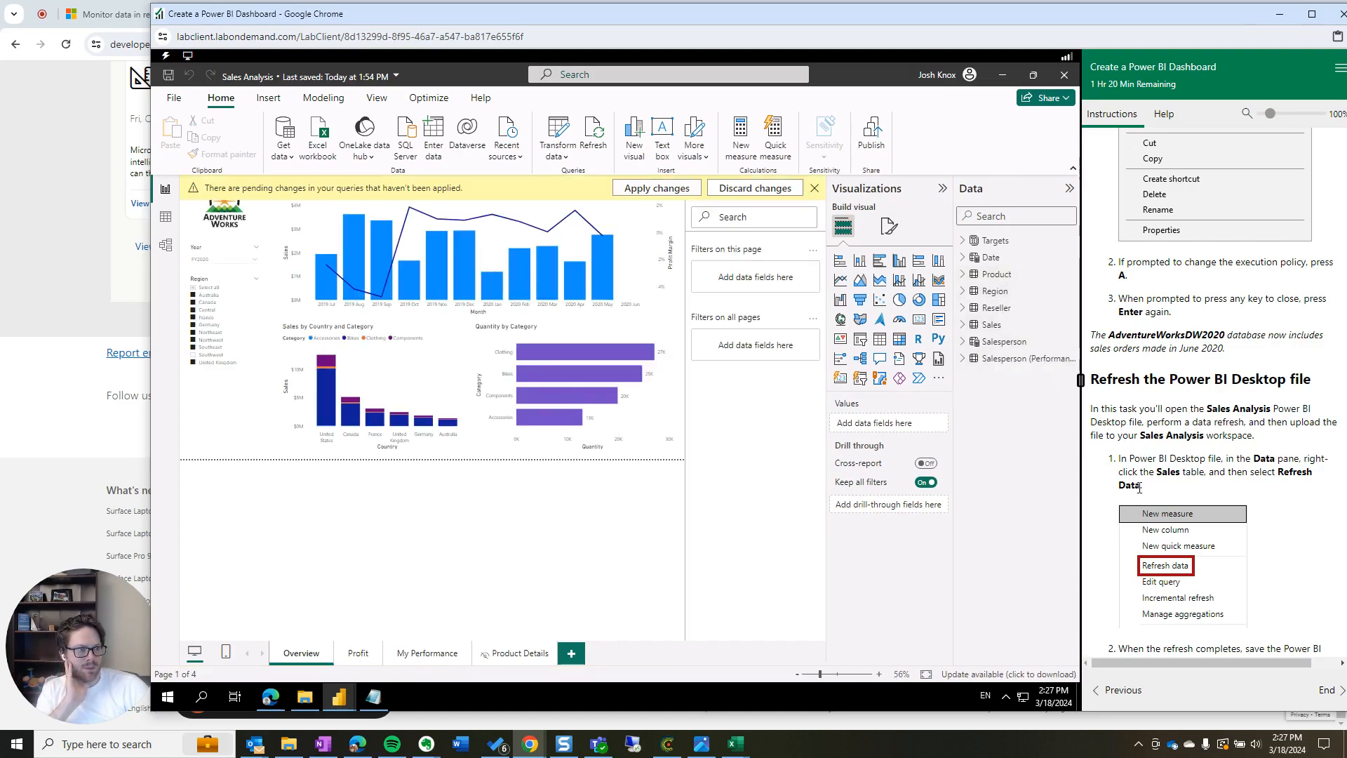
pyautogui.moveTo(1147, 492); pyautogui.dragTo(1118, 456)
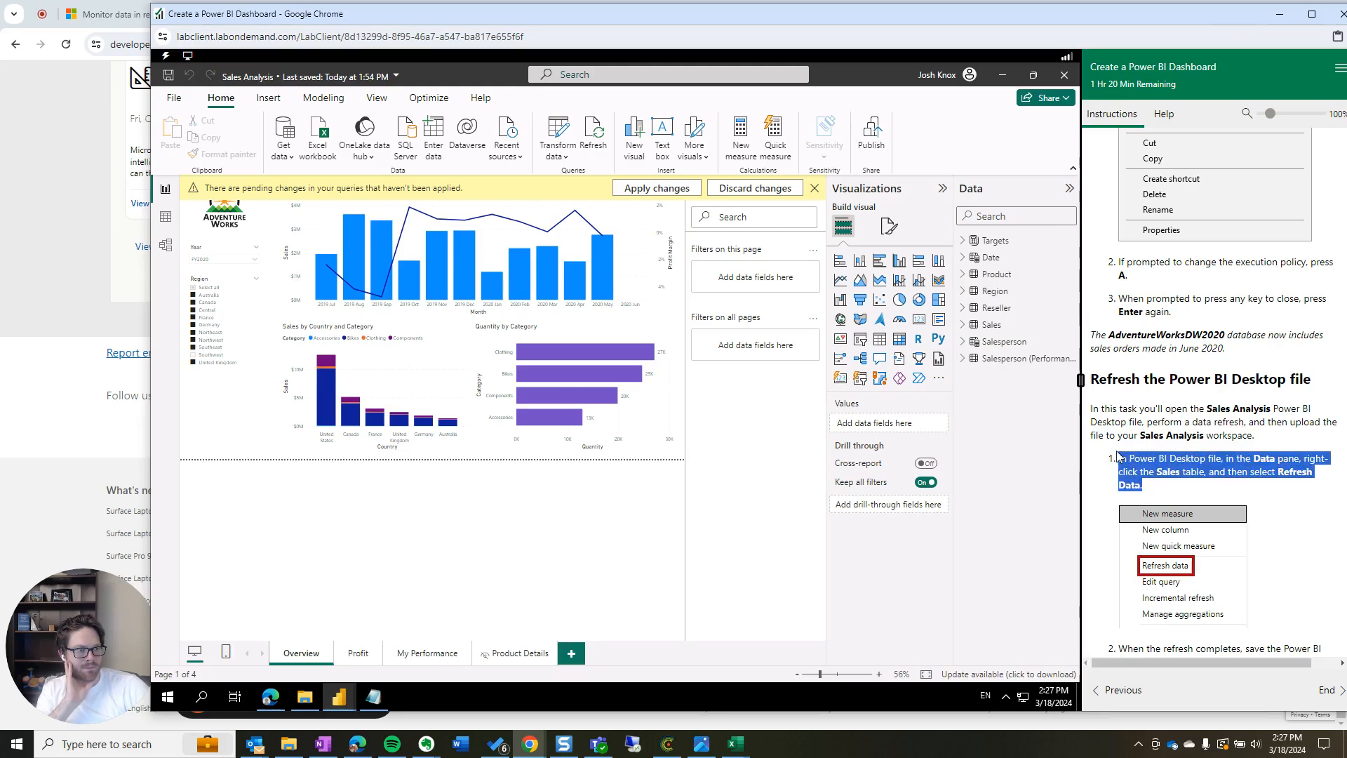
# Refresh the Sales table, apply pending query changes and ignore privacy levels so 2020 Jun loads
pyautogui.rightClick(1026, 324)
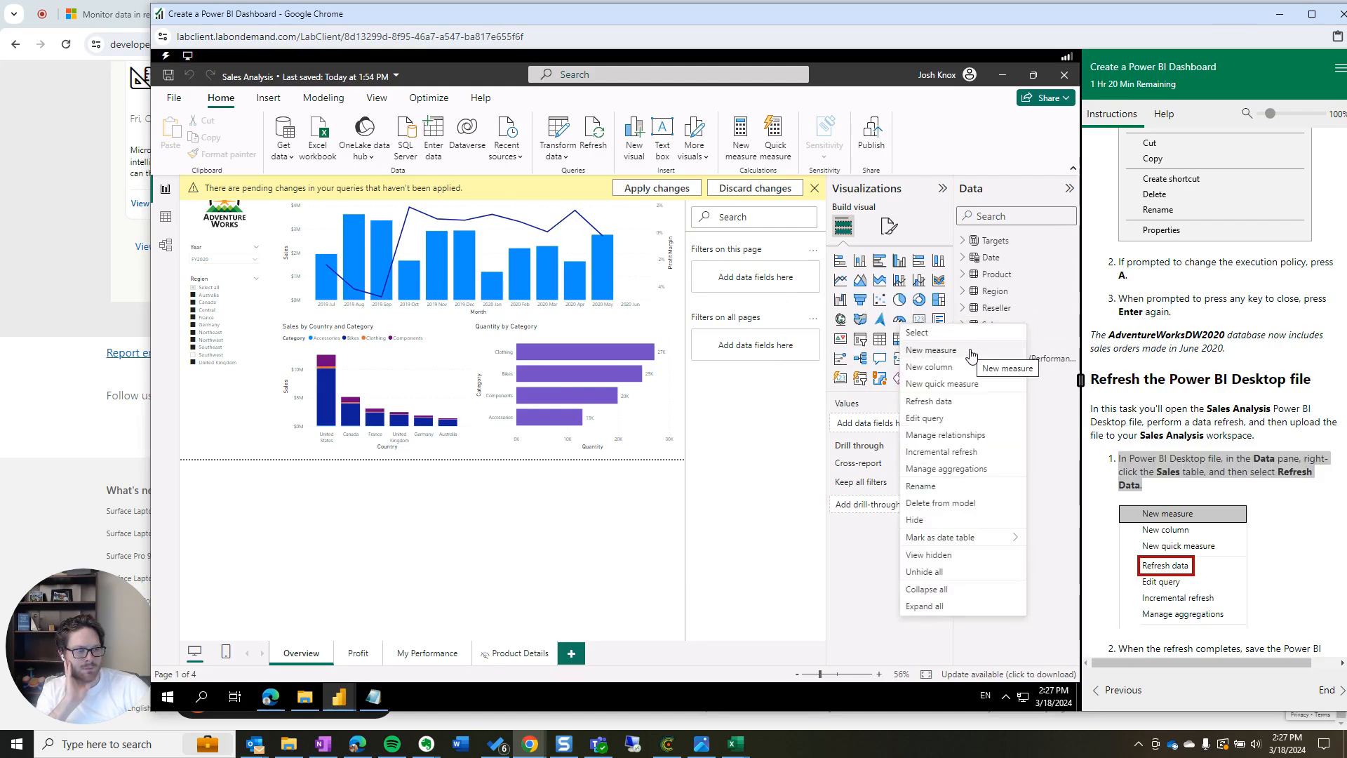
pyautogui.click(968, 406)
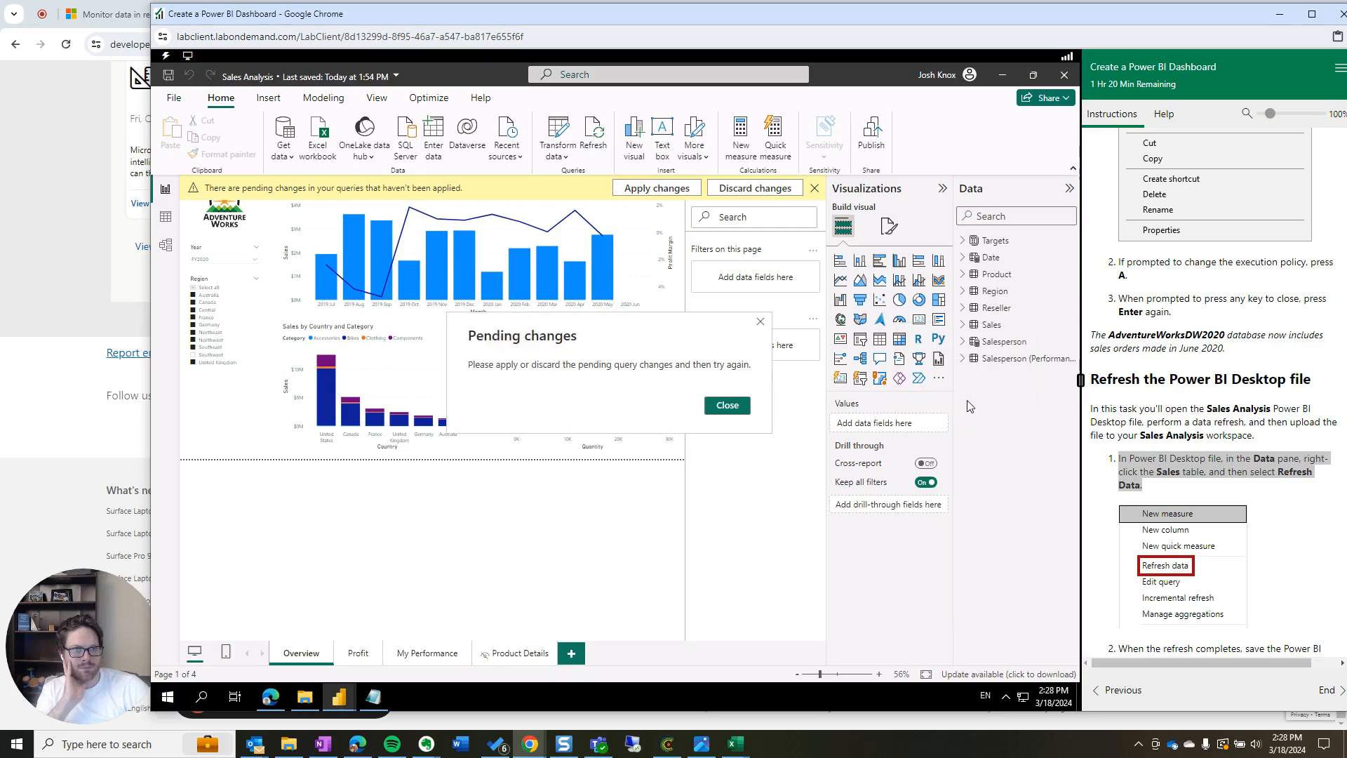
pyautogui.click(727, 405)
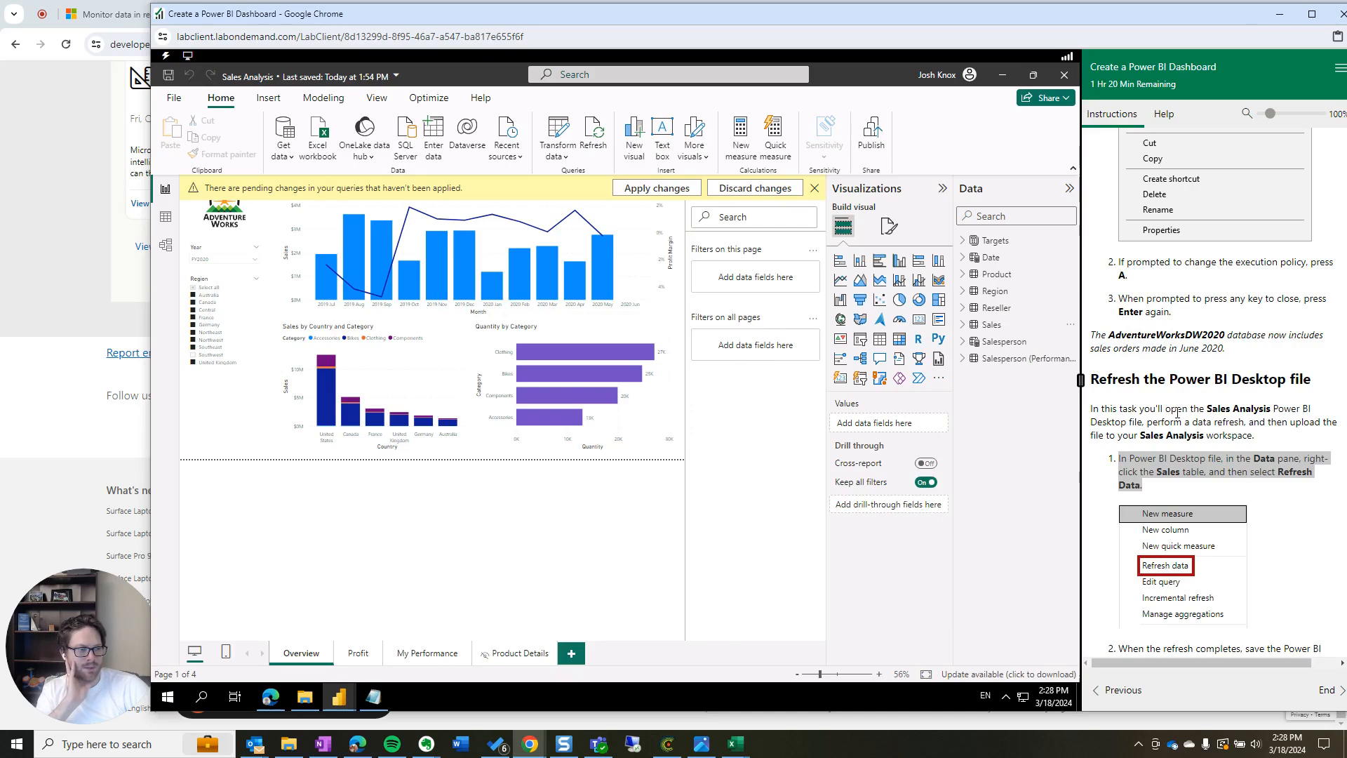
pyautogui.scroll(-2, 1221, 491)
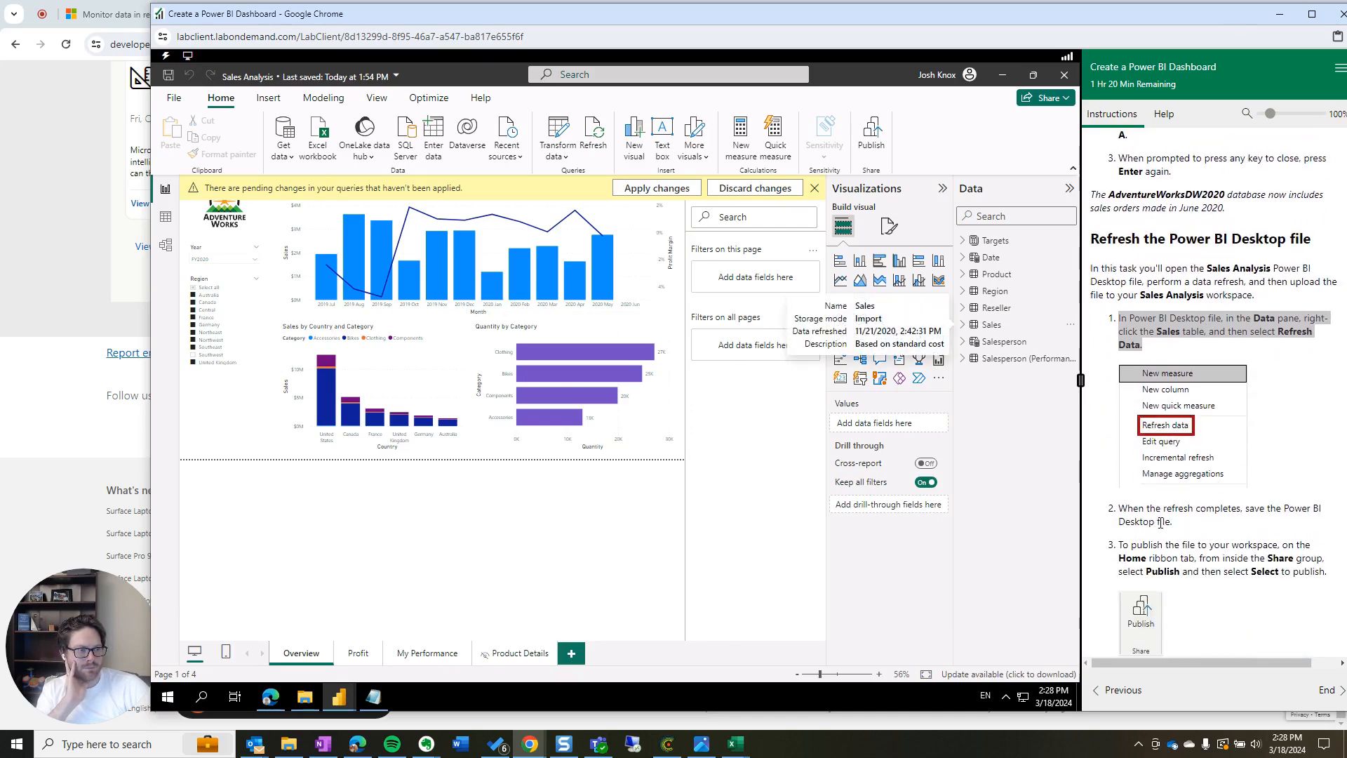
pyautogui.click(664, 190)
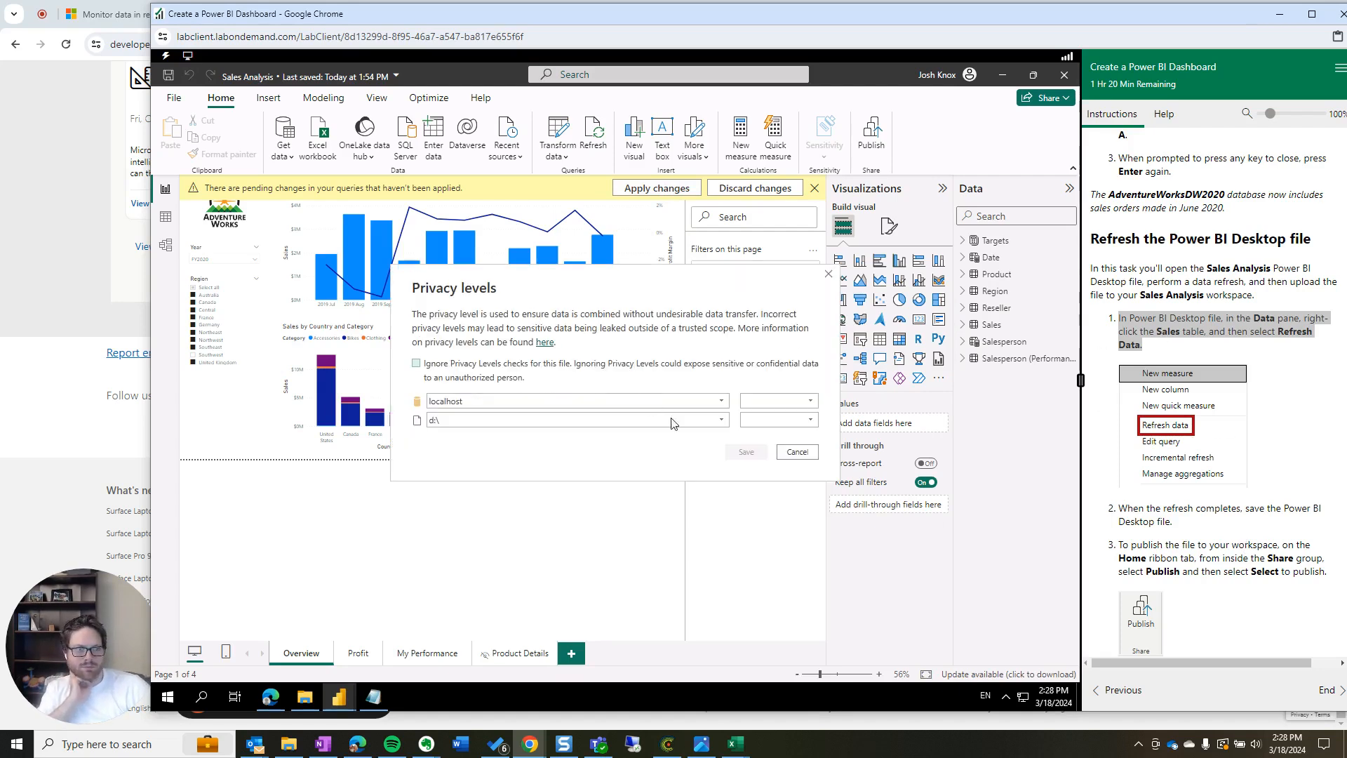
pyautogui.click(775, 404)
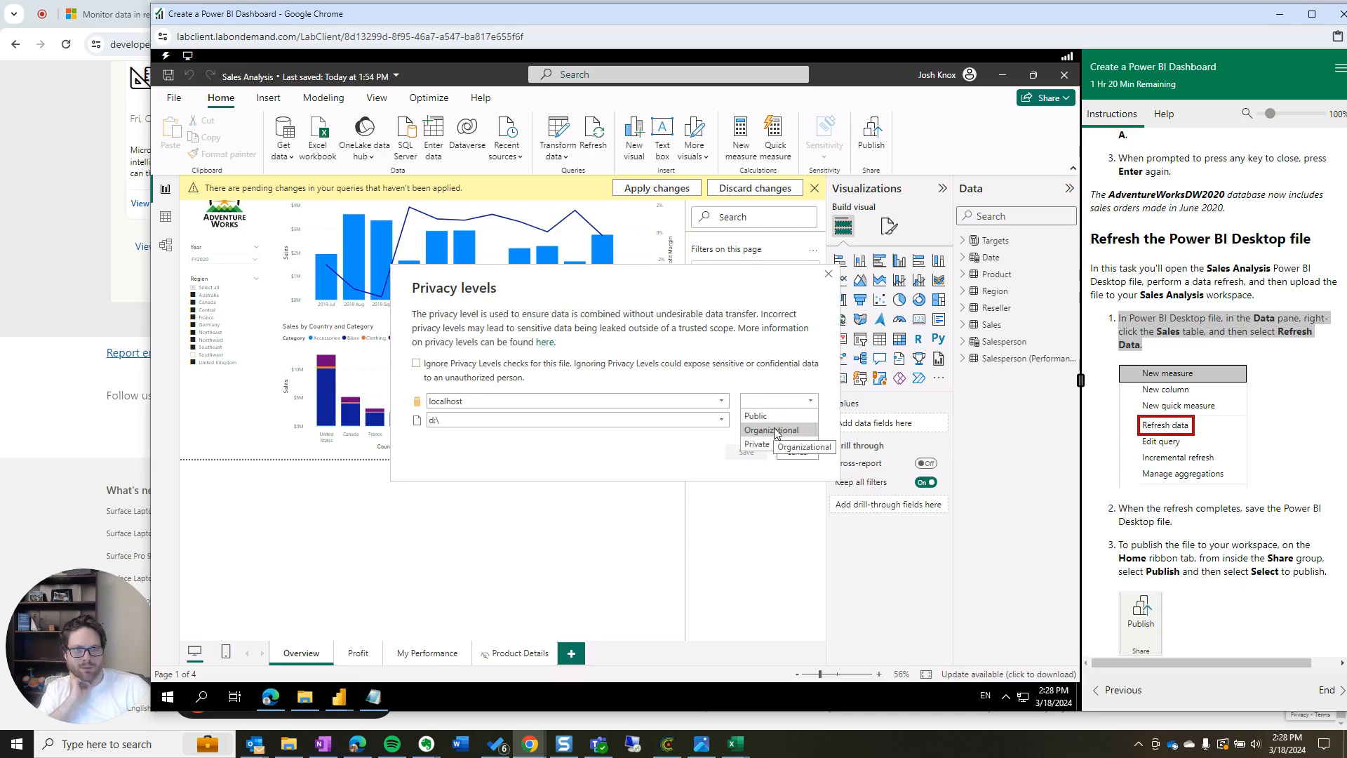
pyautogui.click(417, 363)
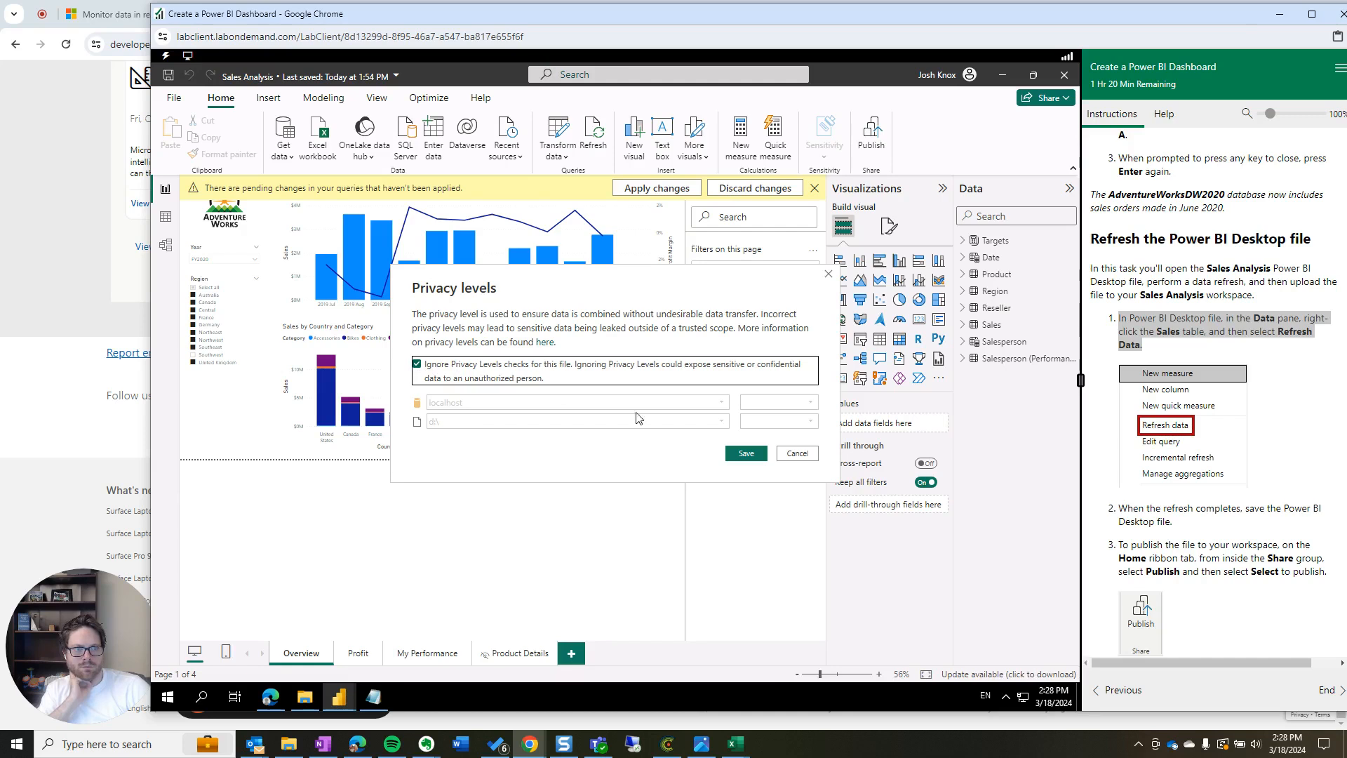
pyautogui.click(746, 453)
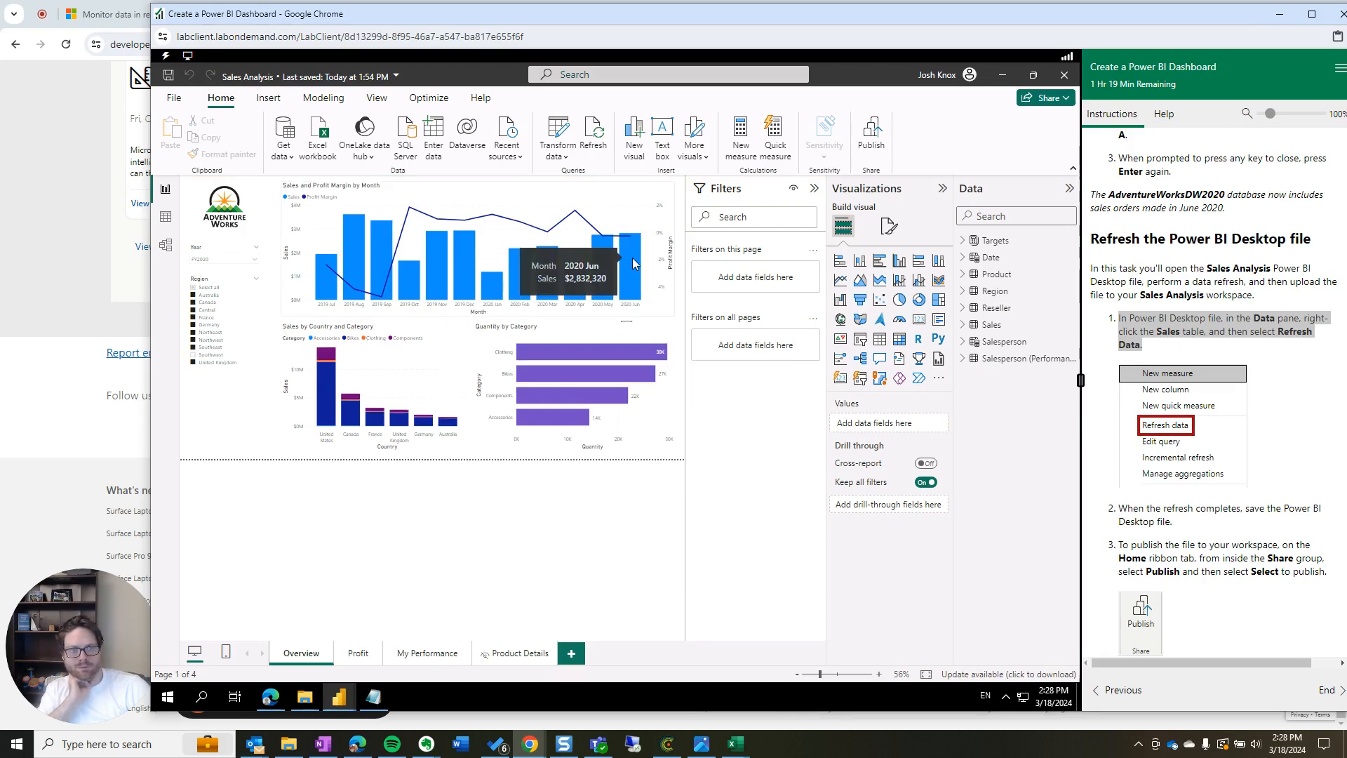
pyautogui.scroll(-1, 1229, 571)
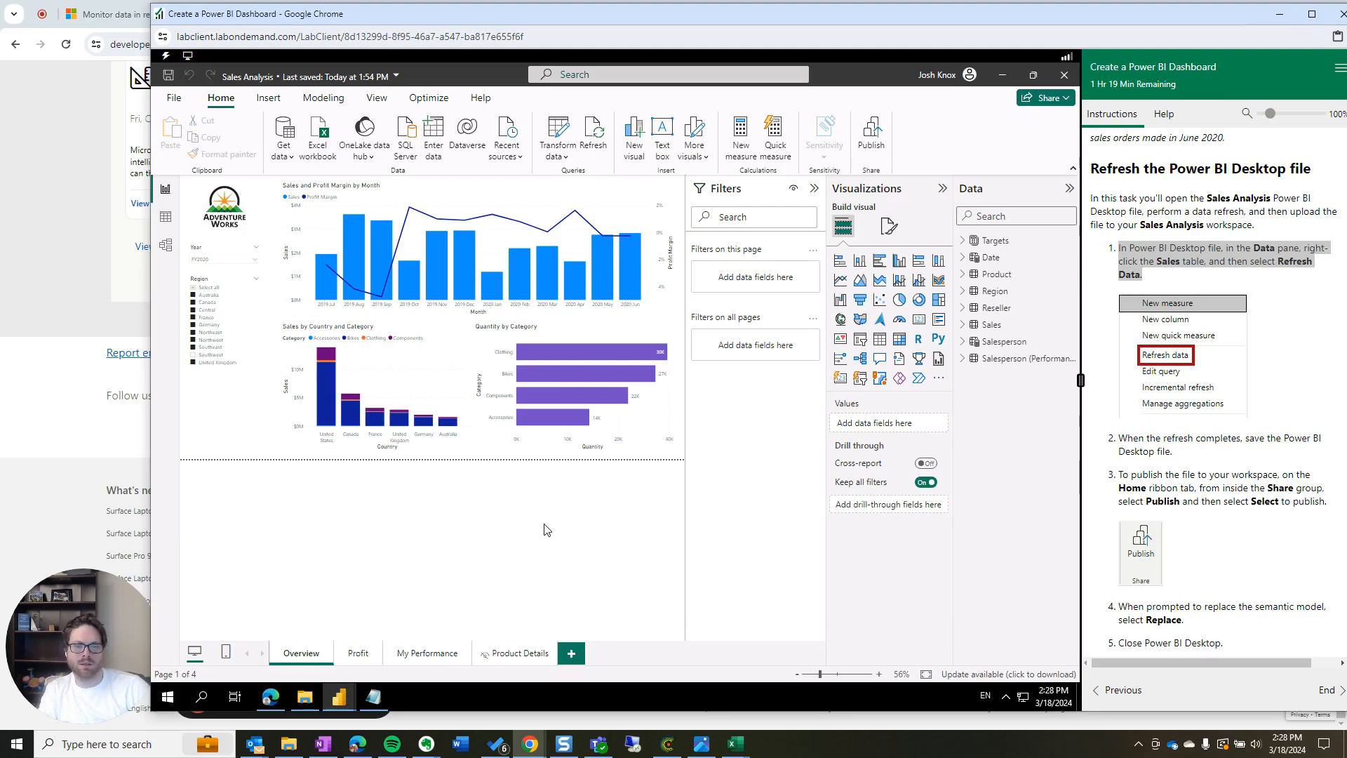
pyautogui.click(269, 698)
pyautogui.click(652, 81)
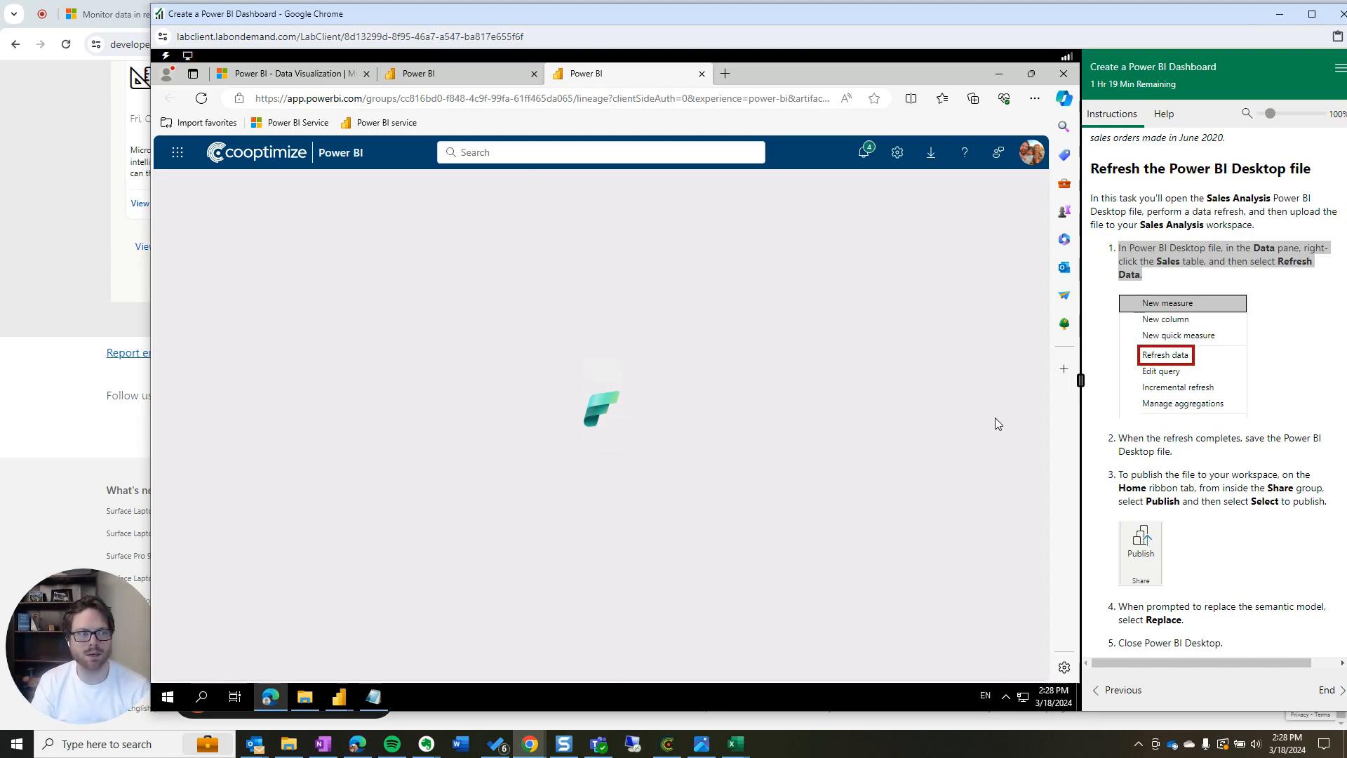
pyautogui.click(456, 75)
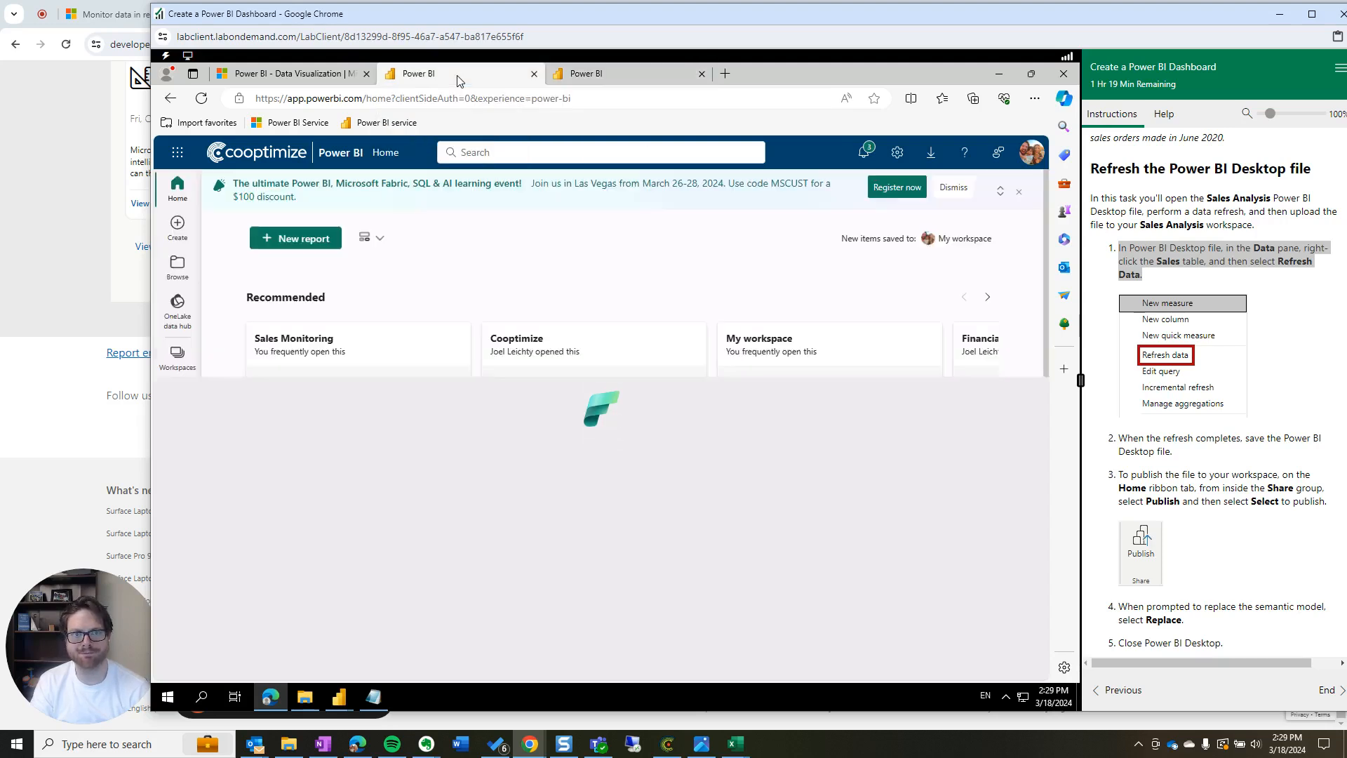
pyautogui.click(178, 405)
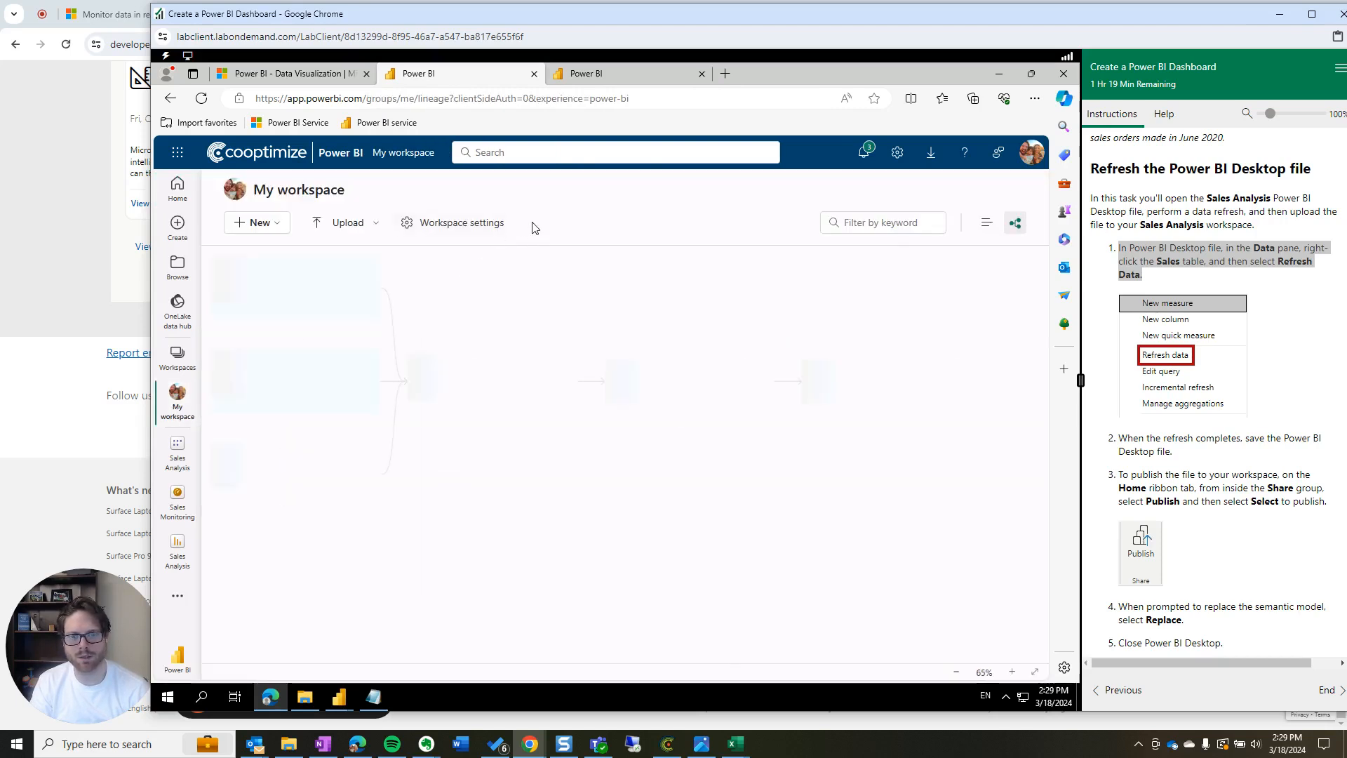
pyautogui.click(176, 508)
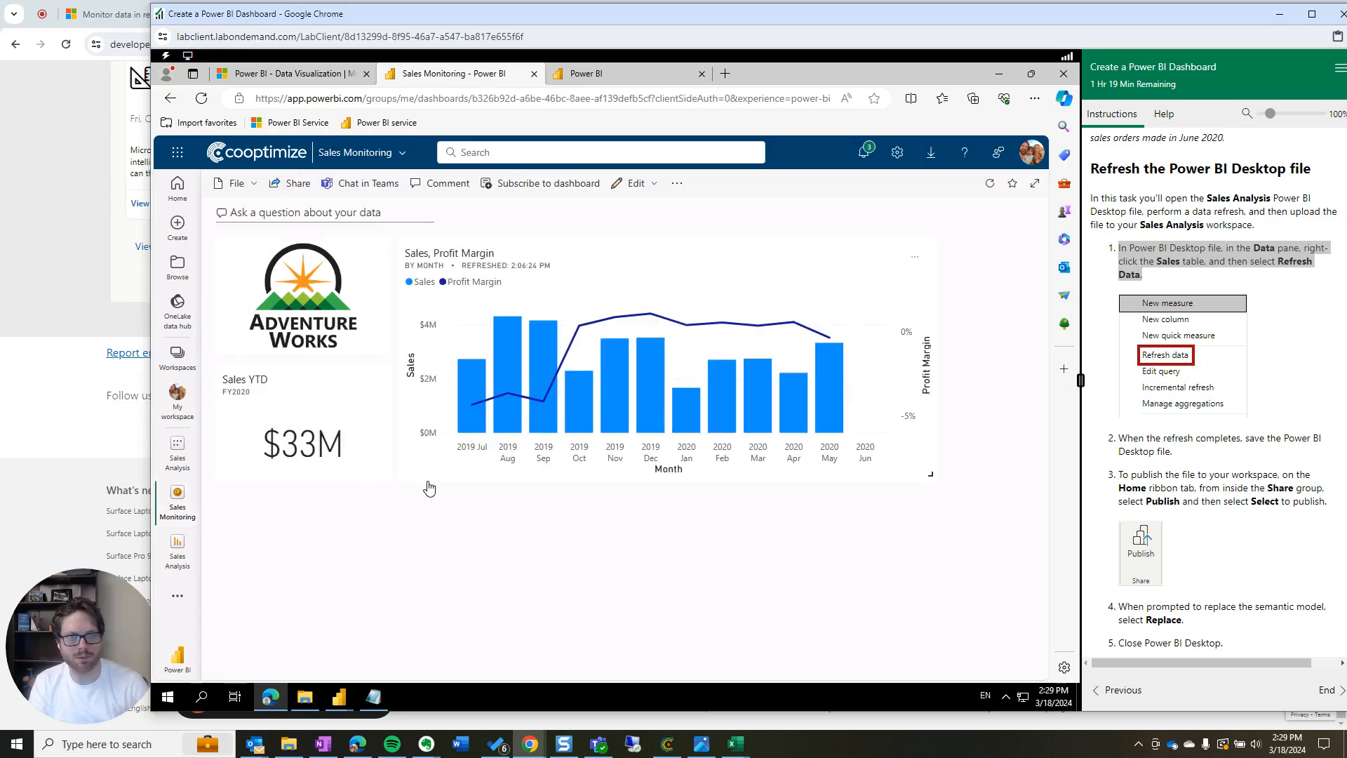
pyautogui.click(203, 98)
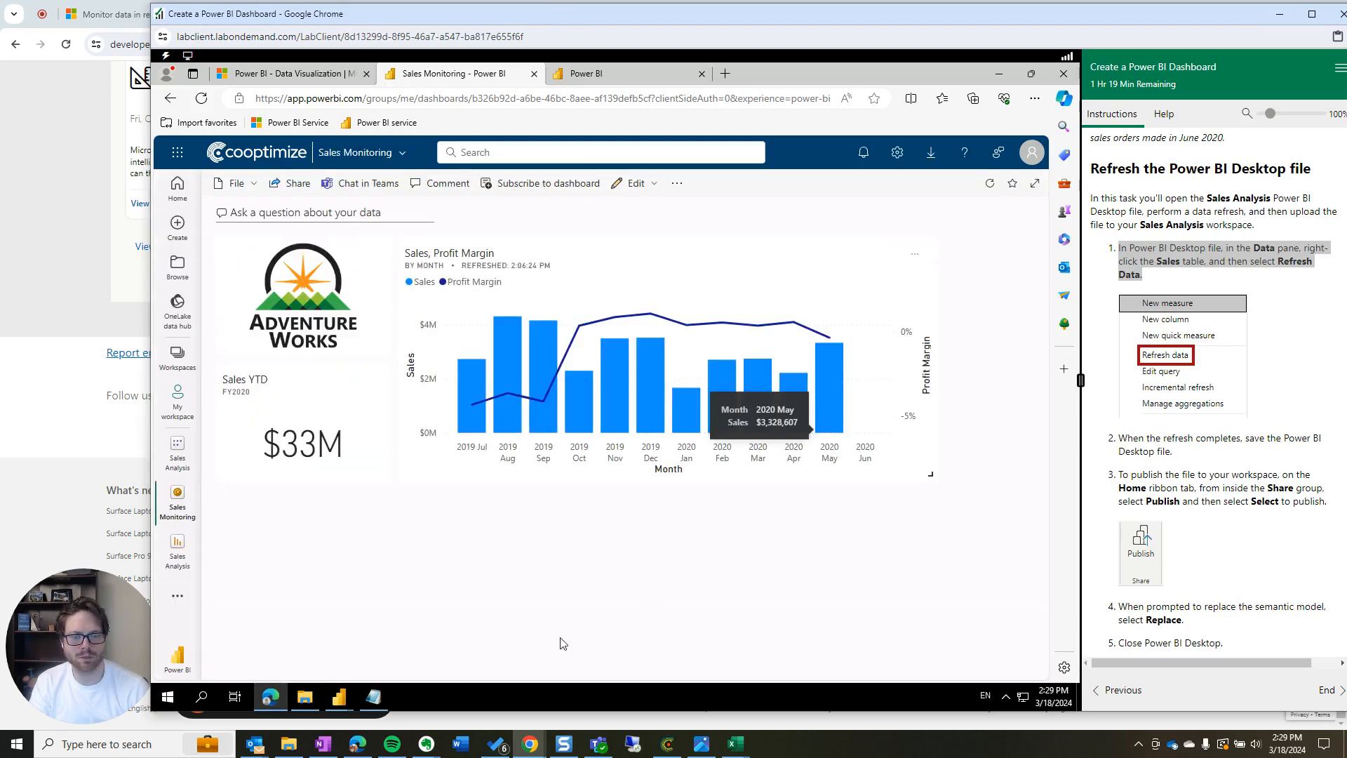
pyautogui.click(339, 697)
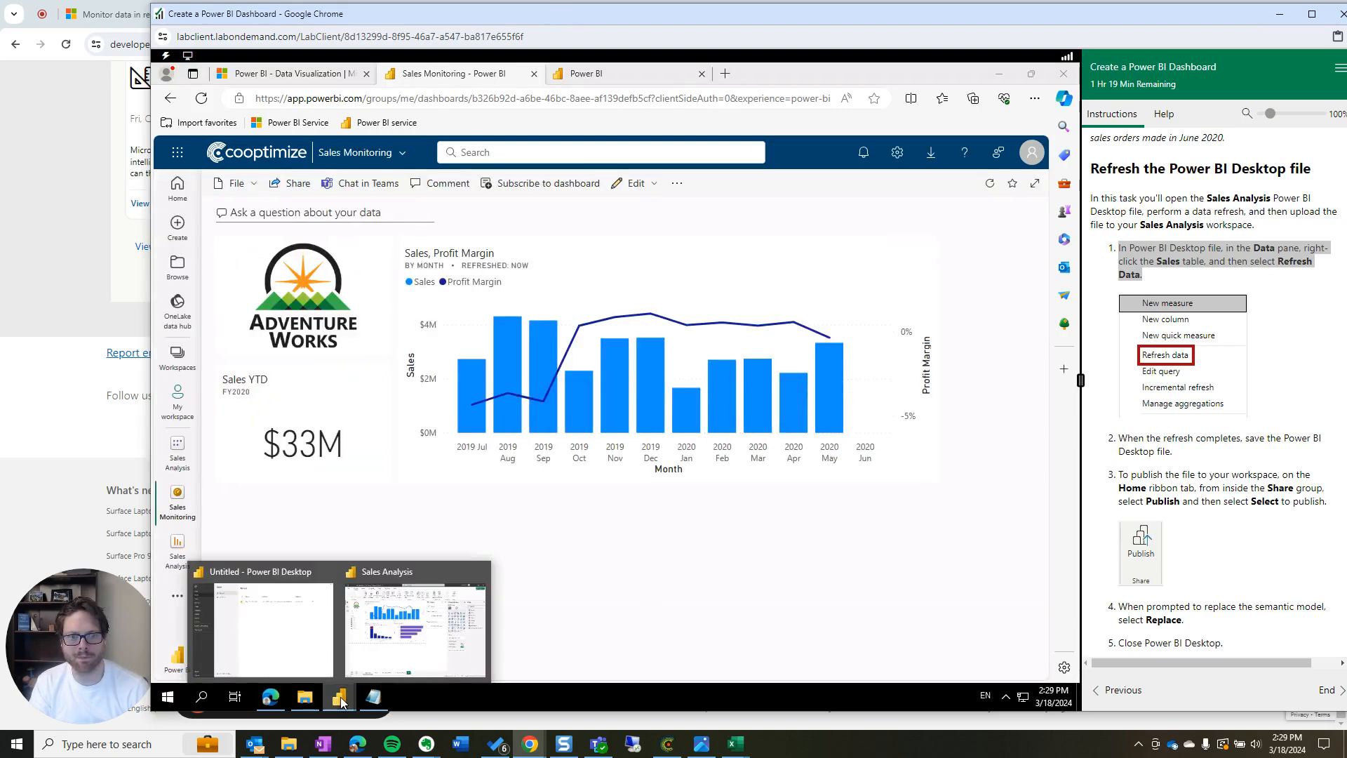
pyautogui.click(390, 623)
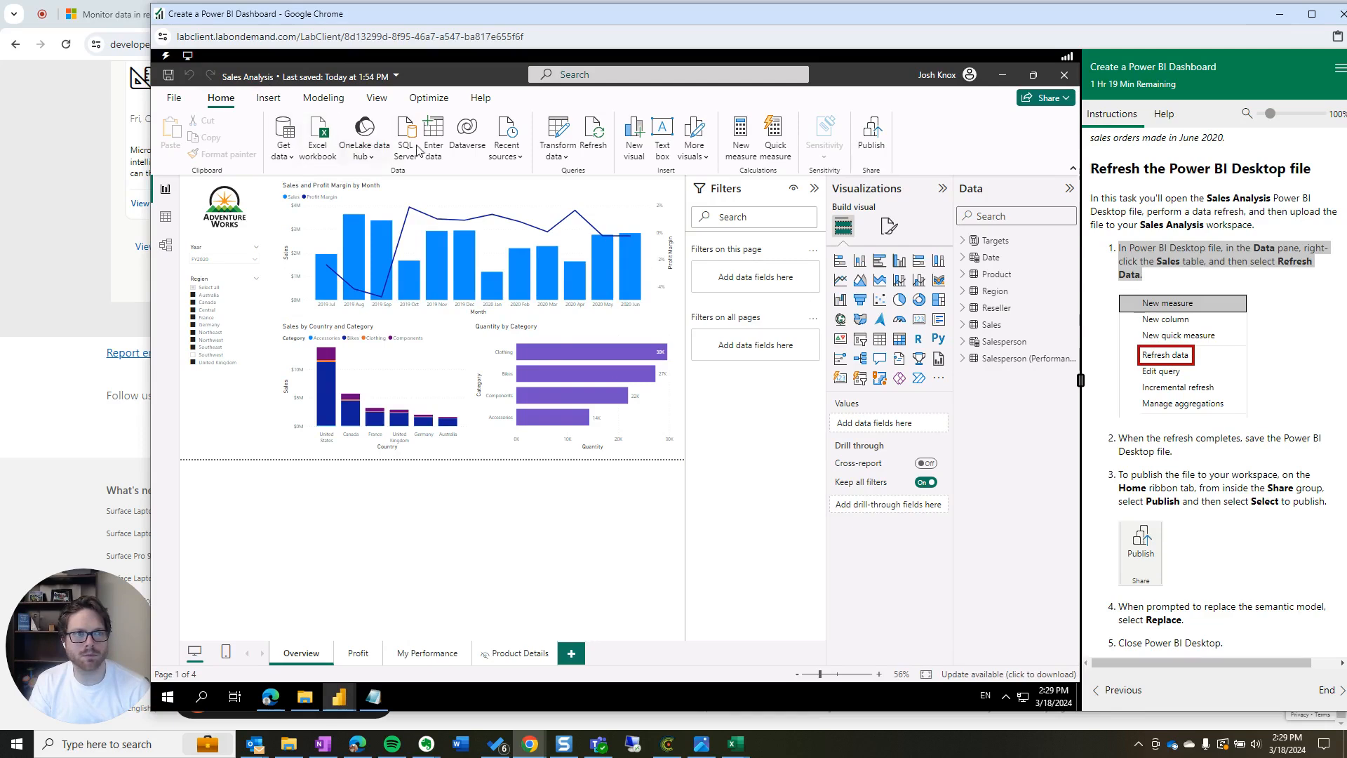
# Save Sales Analysis and publish it to My workspace, replacing the existing semantic model
pyautogui.click(870, 138)
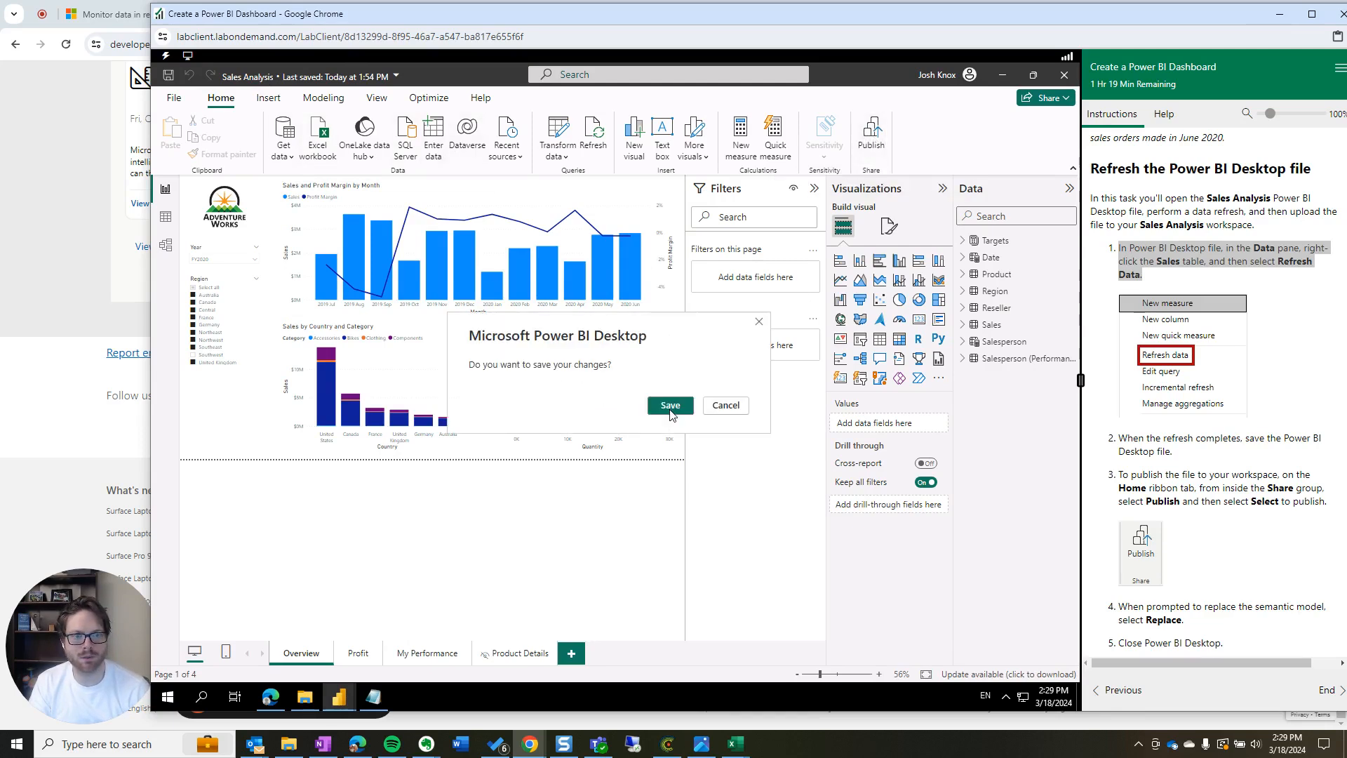
pyautogui.click(670, 406)
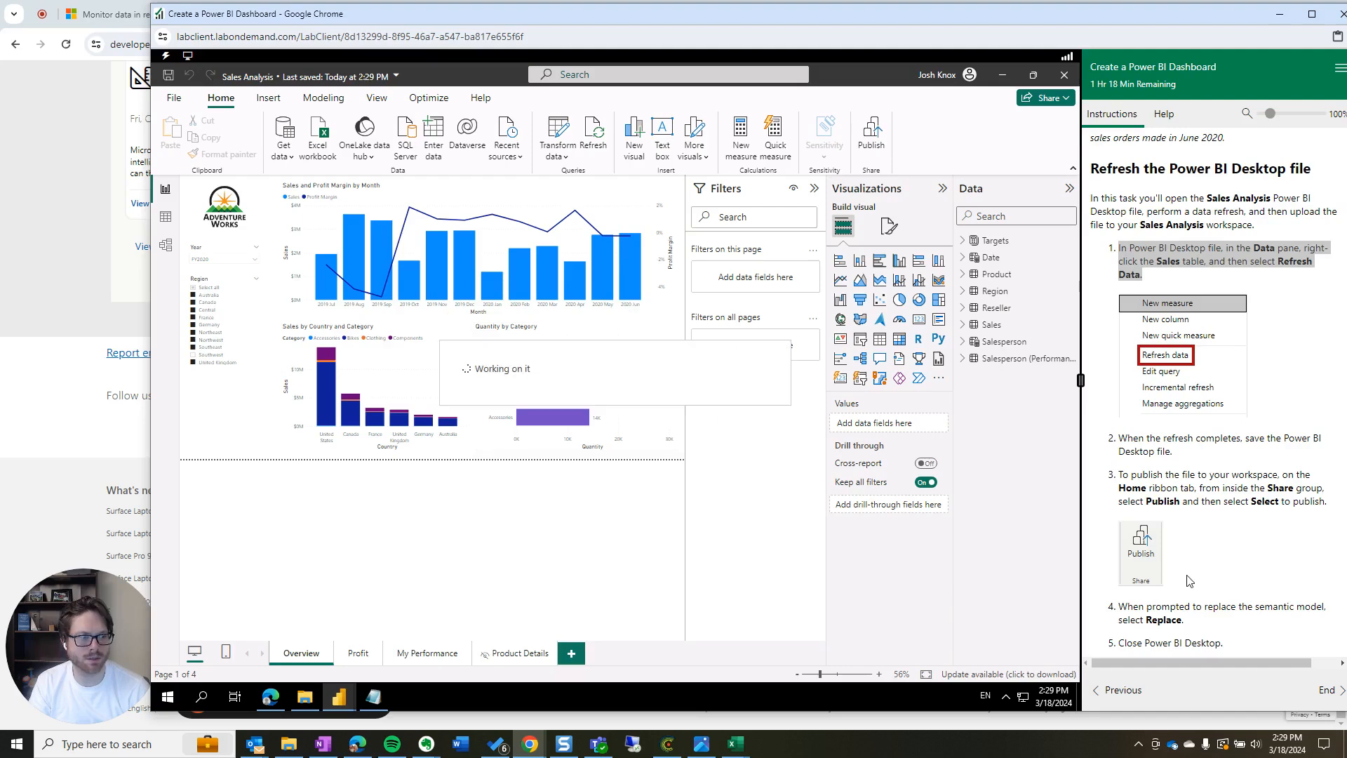
pyautogui.click(489, 338)
pyautogui.click(724, 475)
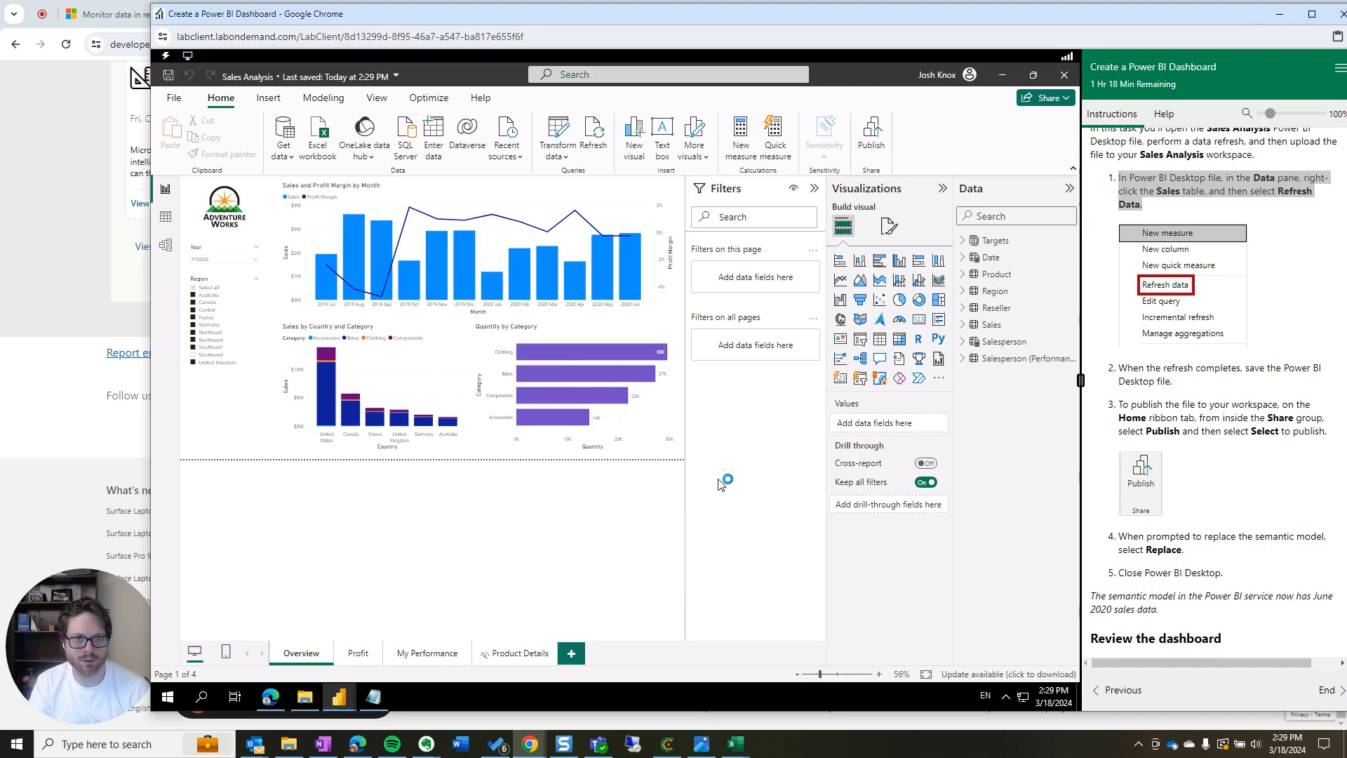
pyautogui.click(674, 454)
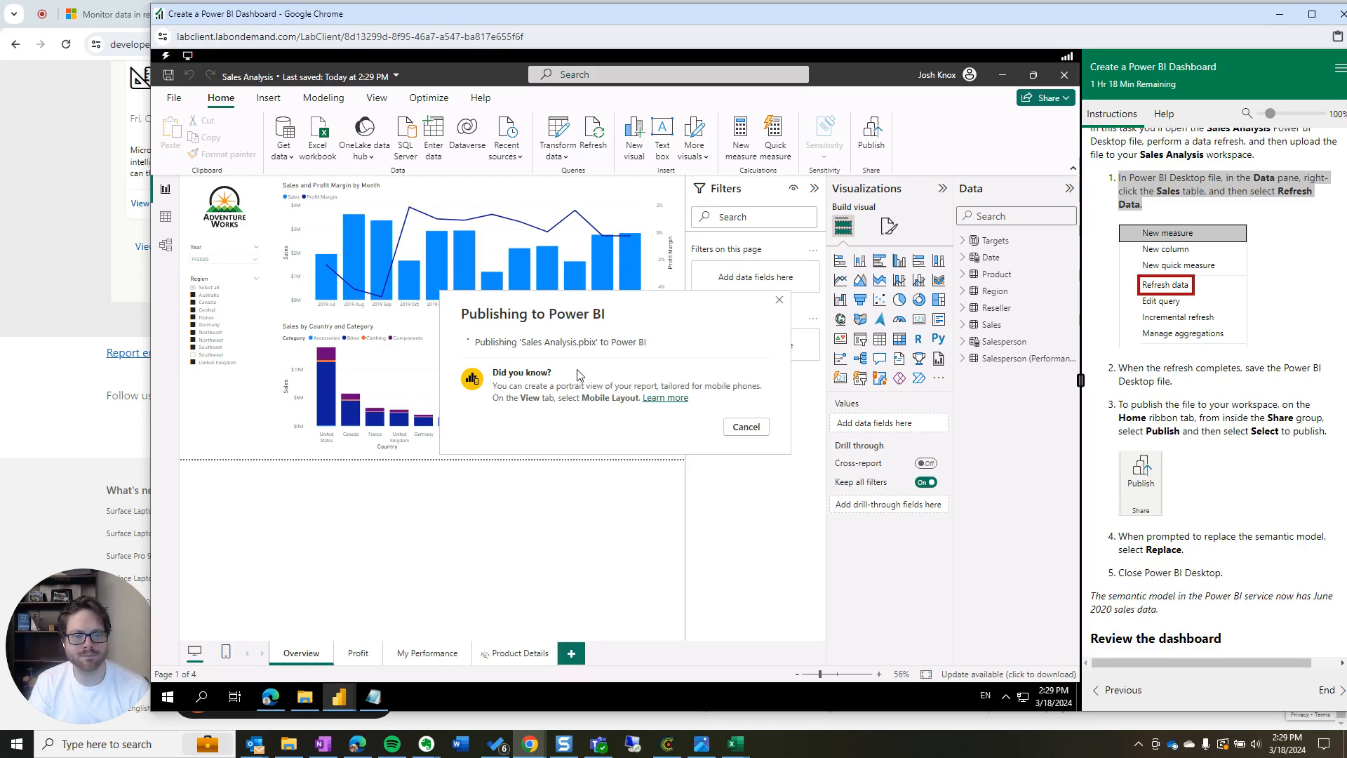
# Dismiss the publishing success message and return to the Sales Monitoring dashboard in Edge
pyautogui.click(277, 700)
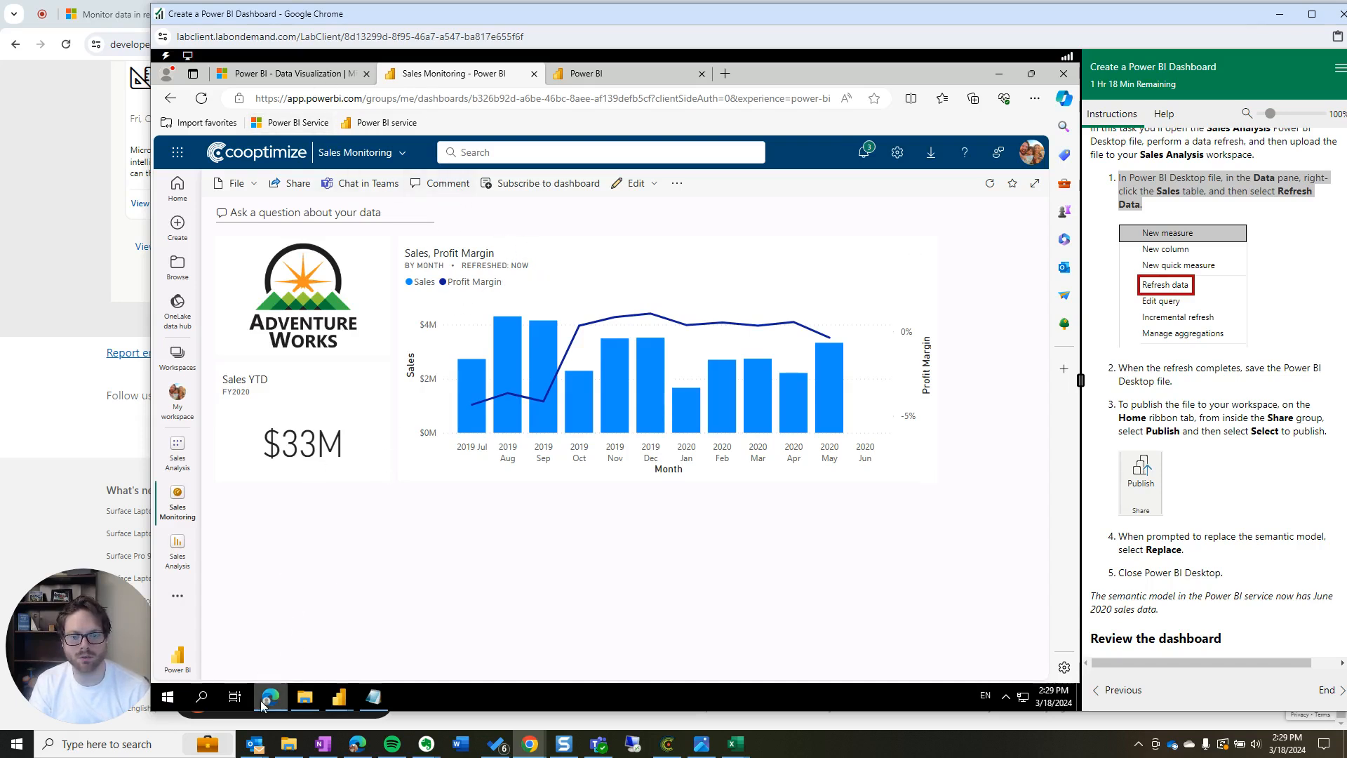
pyautogui.moveTo(343, 707)
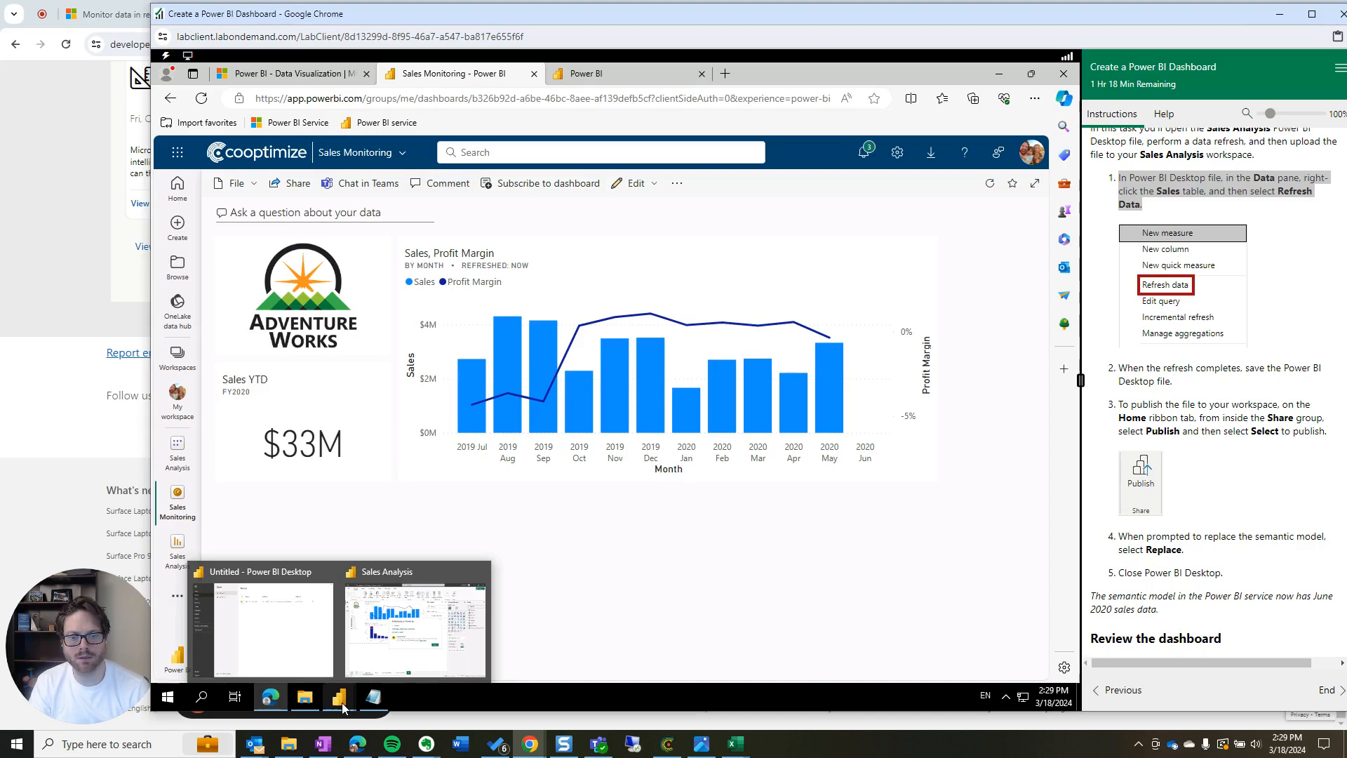
pyautogui.click(411, 654)
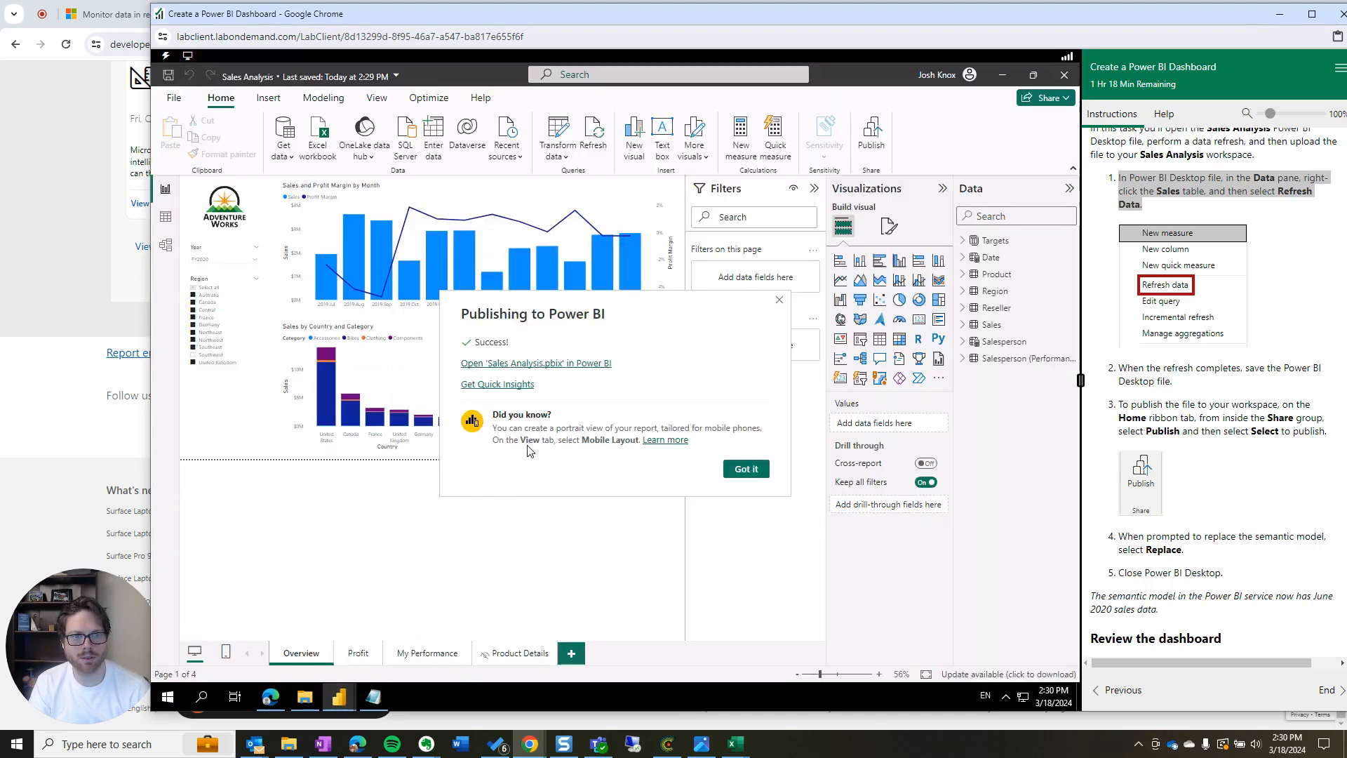
pyautogui.click(745, 469)
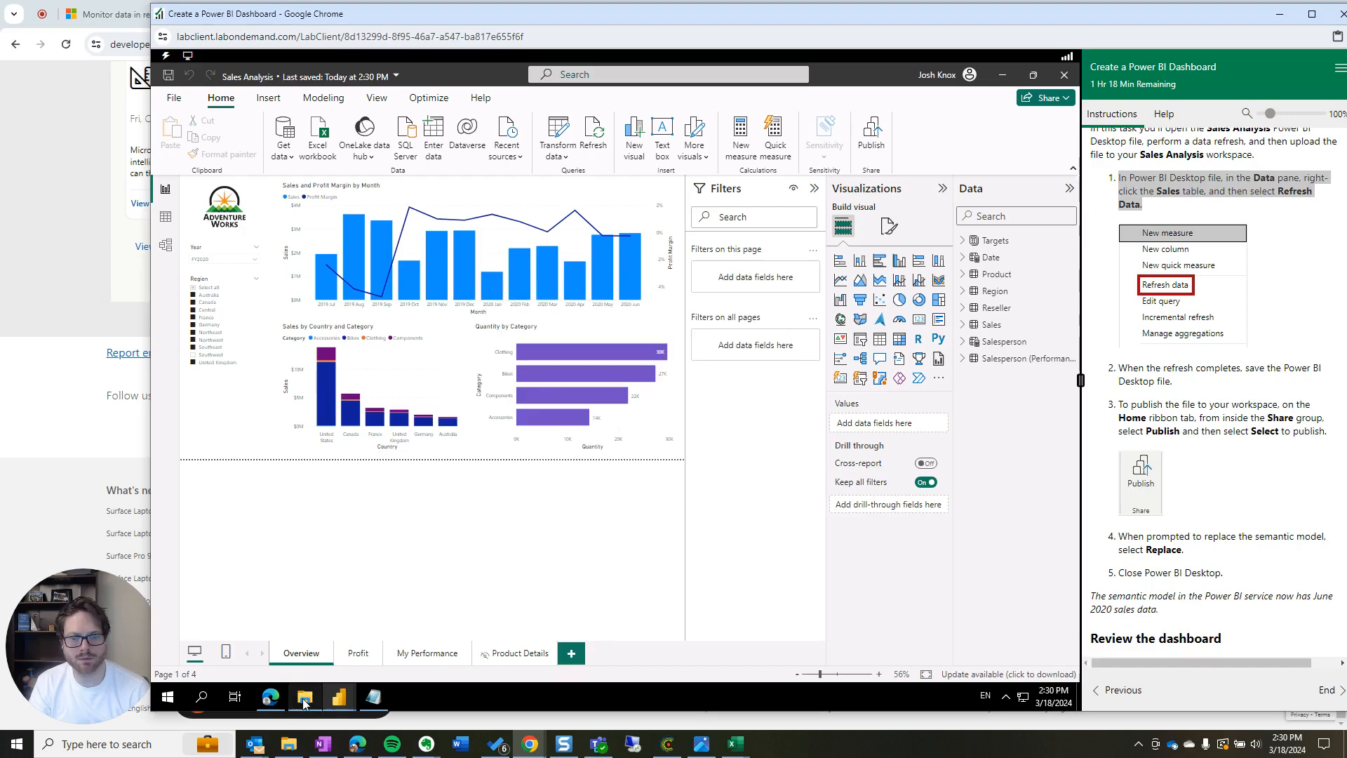
pyautogui.click(272, 702)
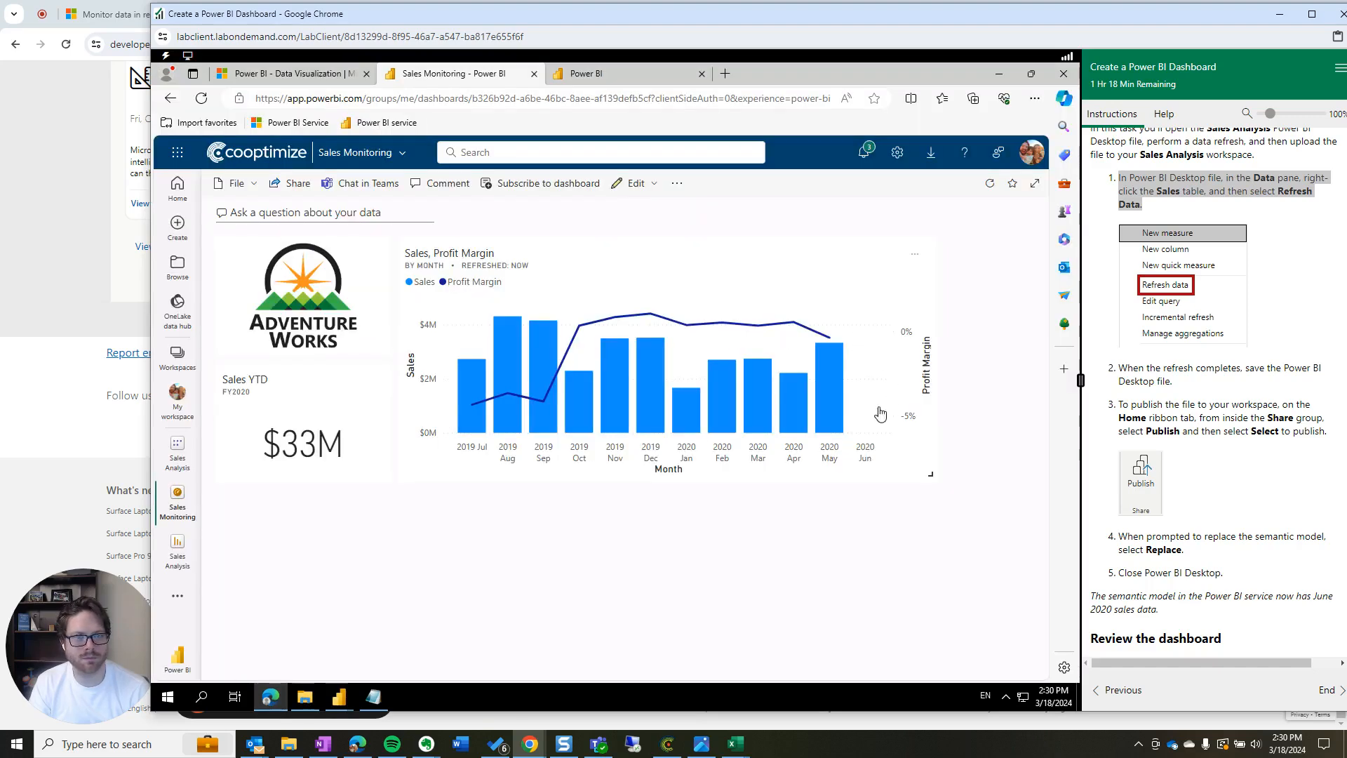
# Reload the Sales Monitoring dashboard and review the lab's Close Power BI Desktop step
pyautogui.click(202, 101)
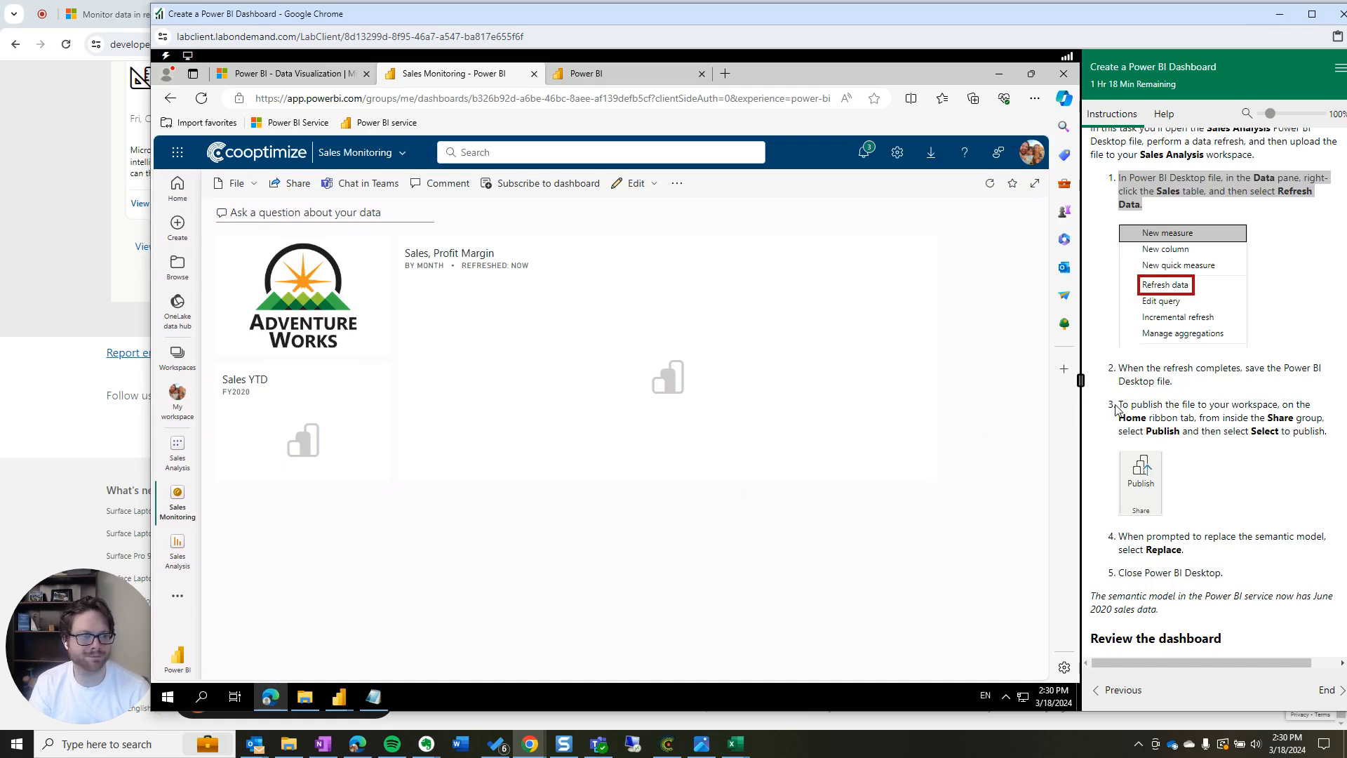
pyautogui.scroll(-2, 1206, 451)
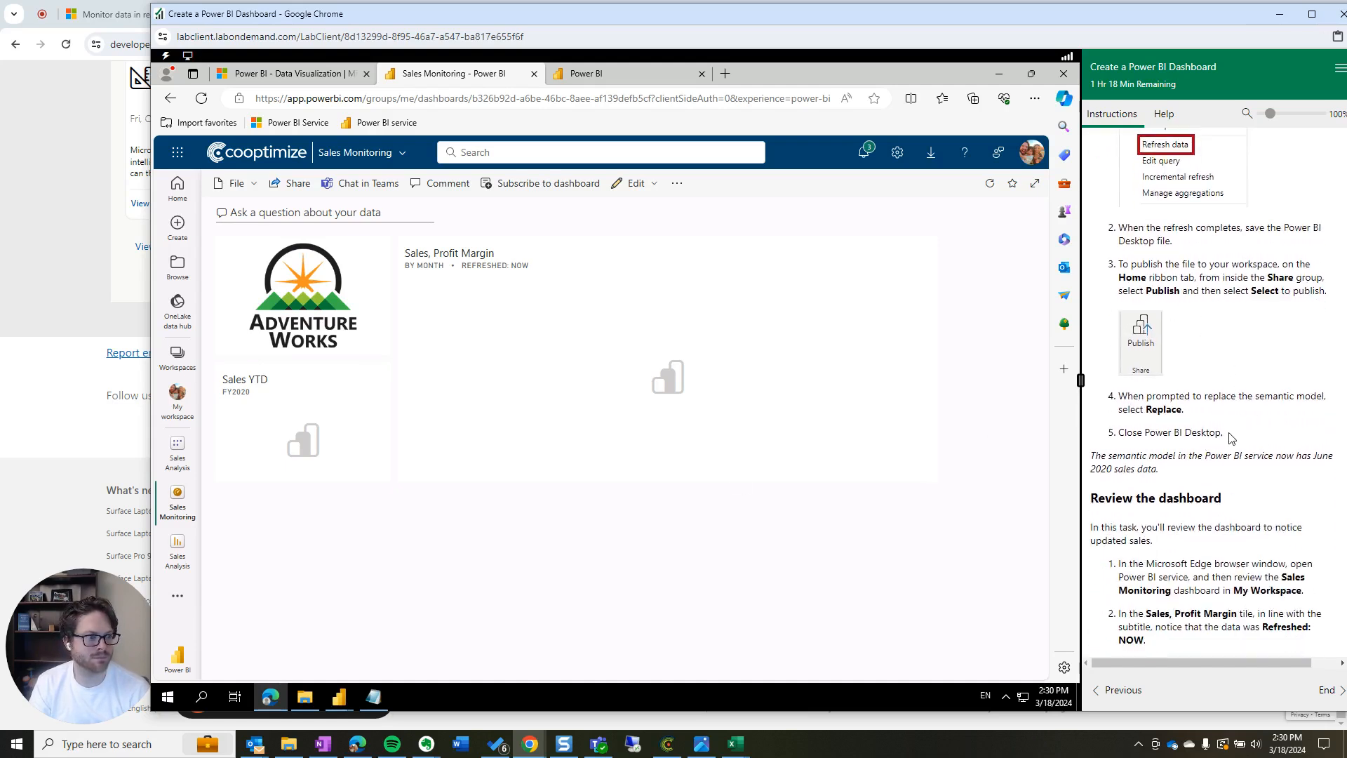
pyautogui.moveTo(1115, 438); pyautogui.dragTo(1278, 438)
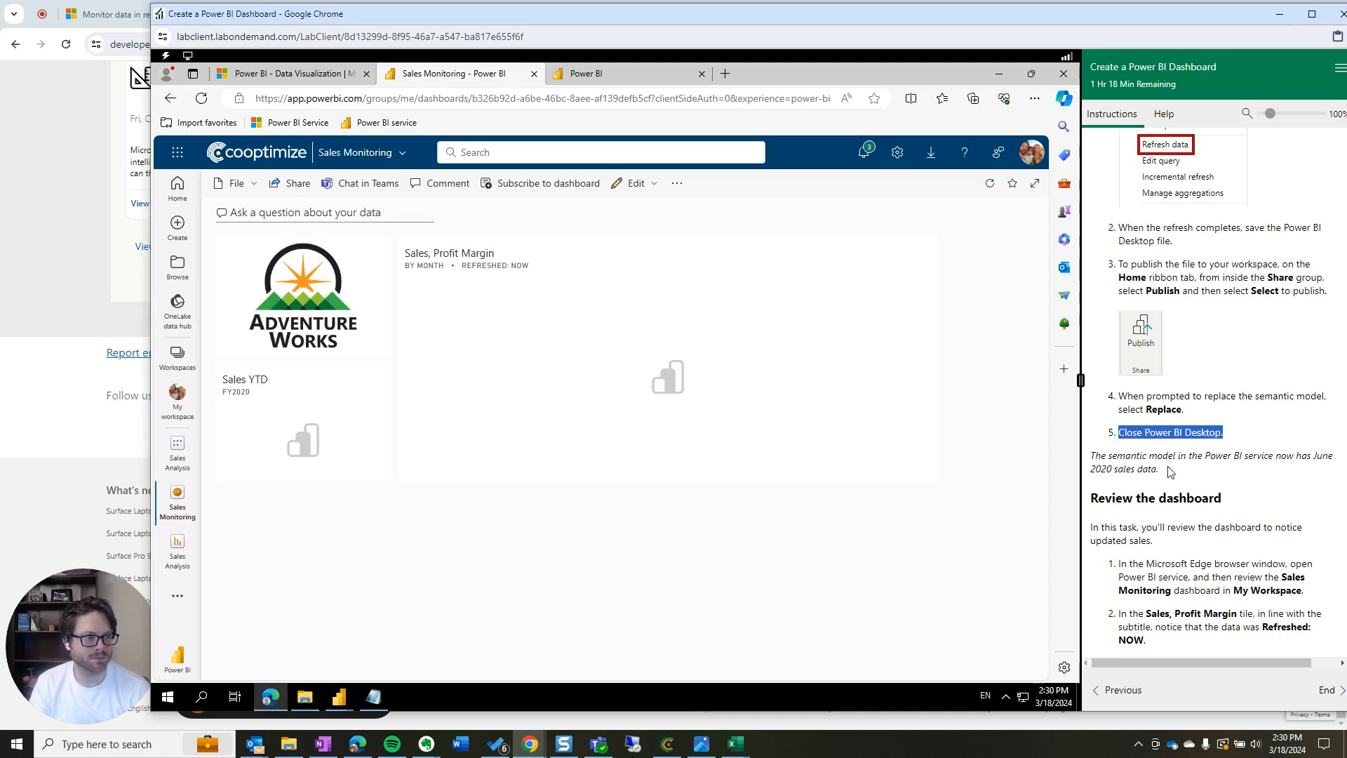
pyautogui.scroll(-4, 1186, 489)
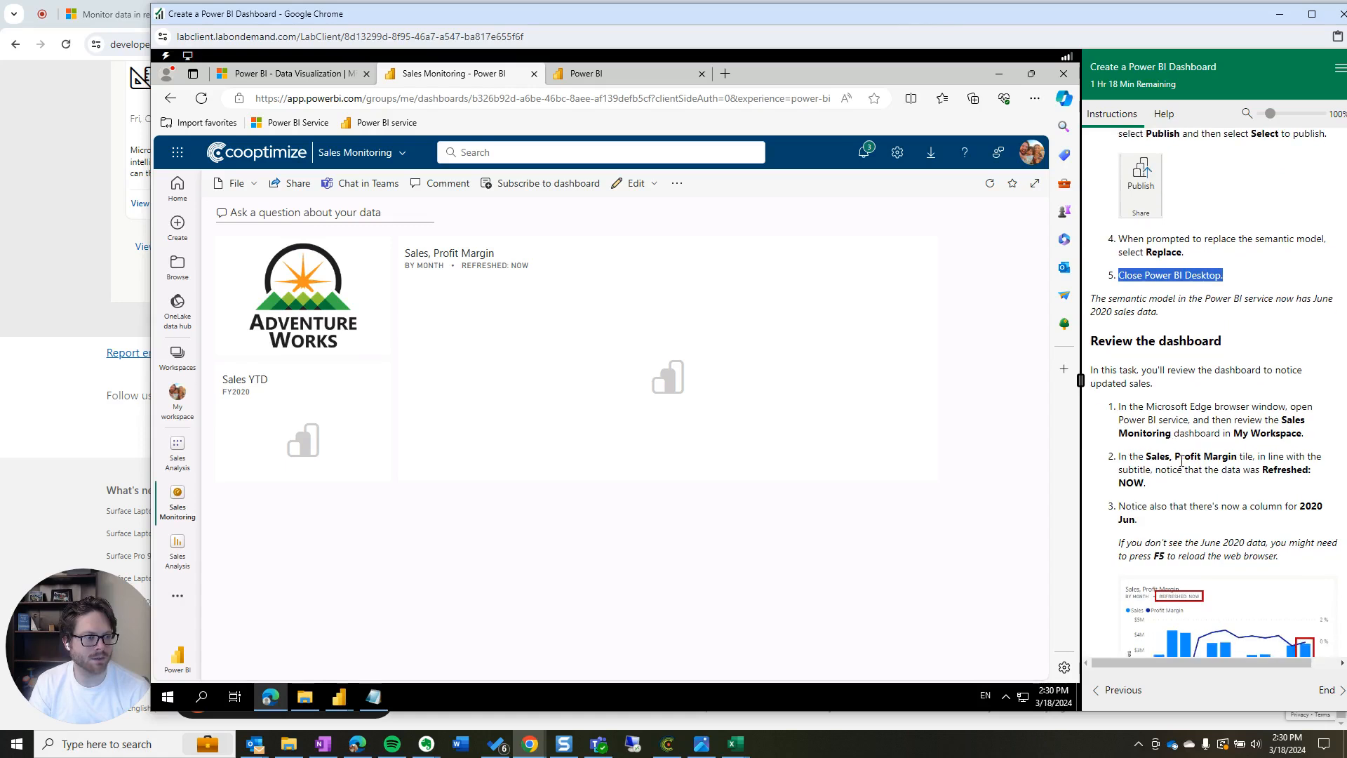
pyautogui.scroll(-2, 1183, 462)
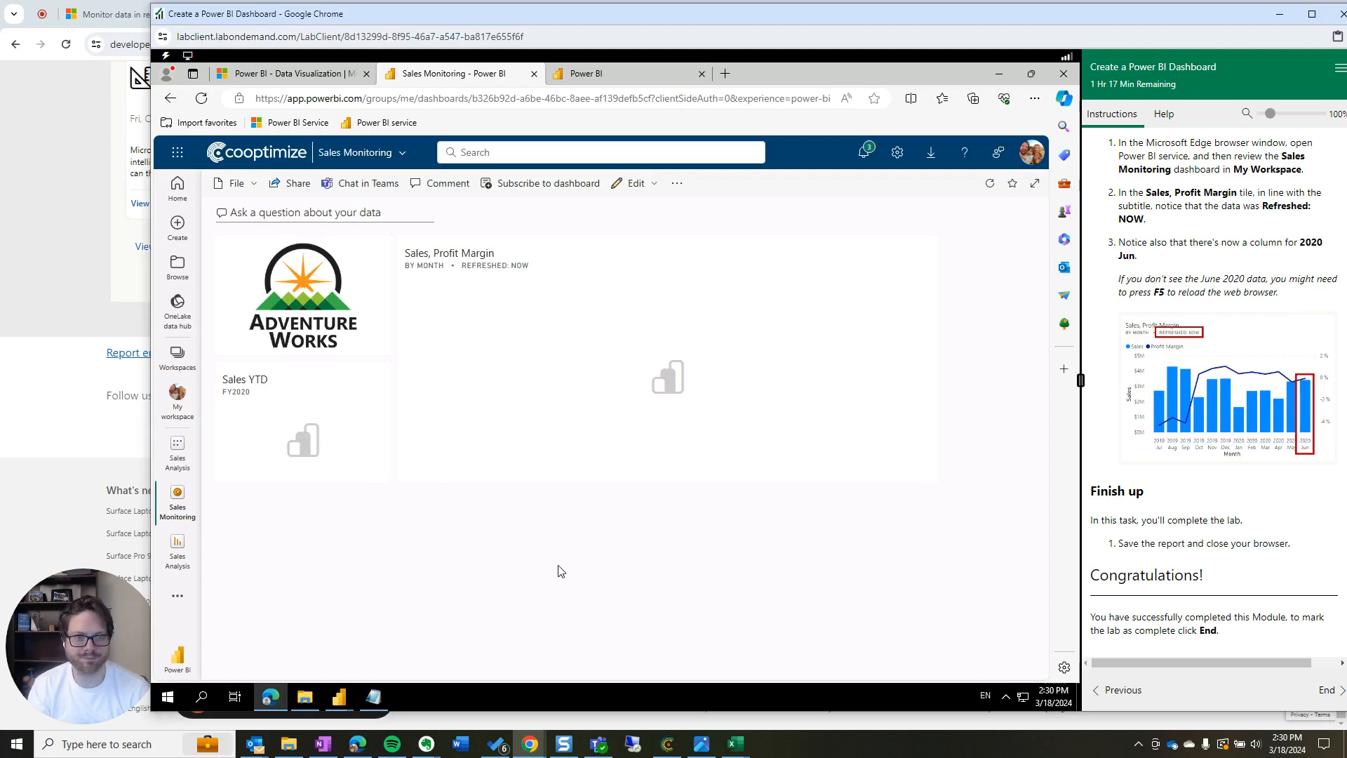
# Open the Sales Analysis report from the chart tile, then return to the dashboard showing 2020 Jun and $37M YTD
pyautogui.click(662, 381)
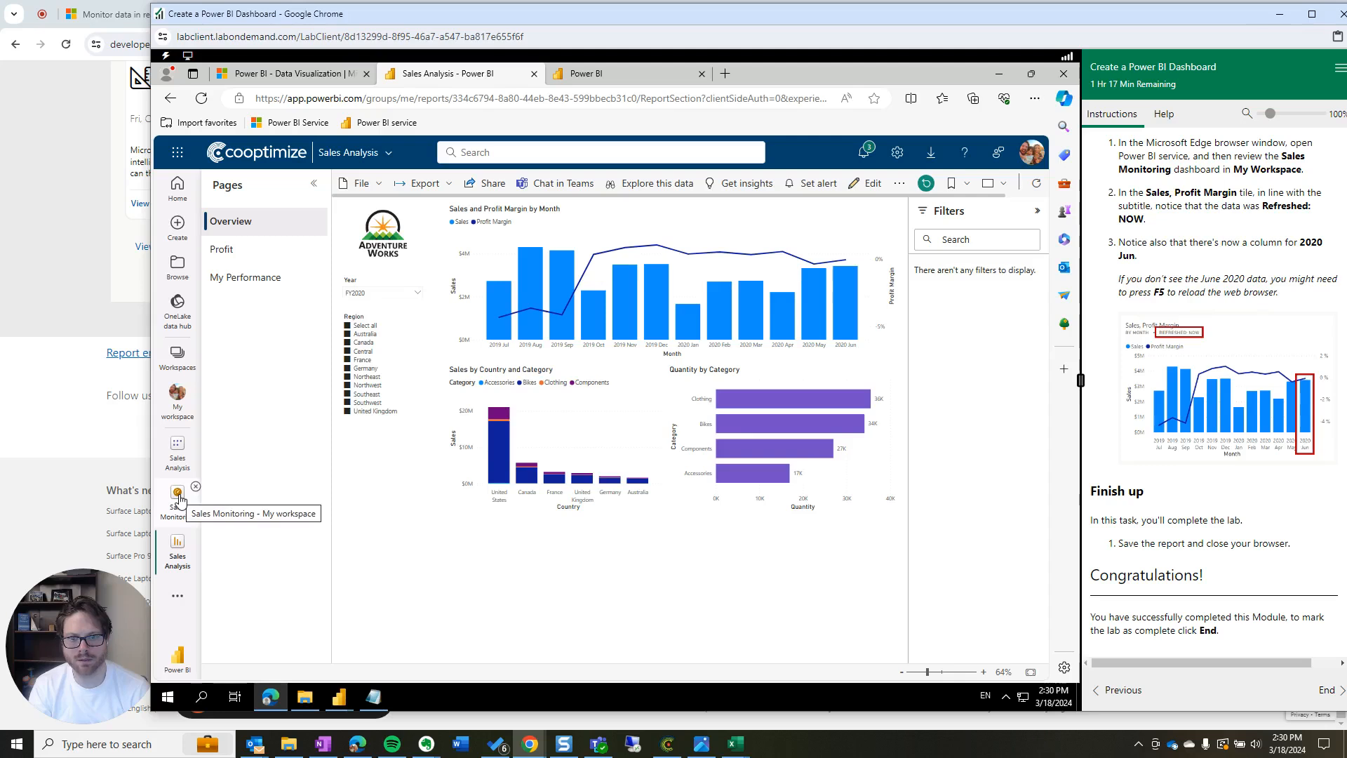
pyautogui.click(178, 496)
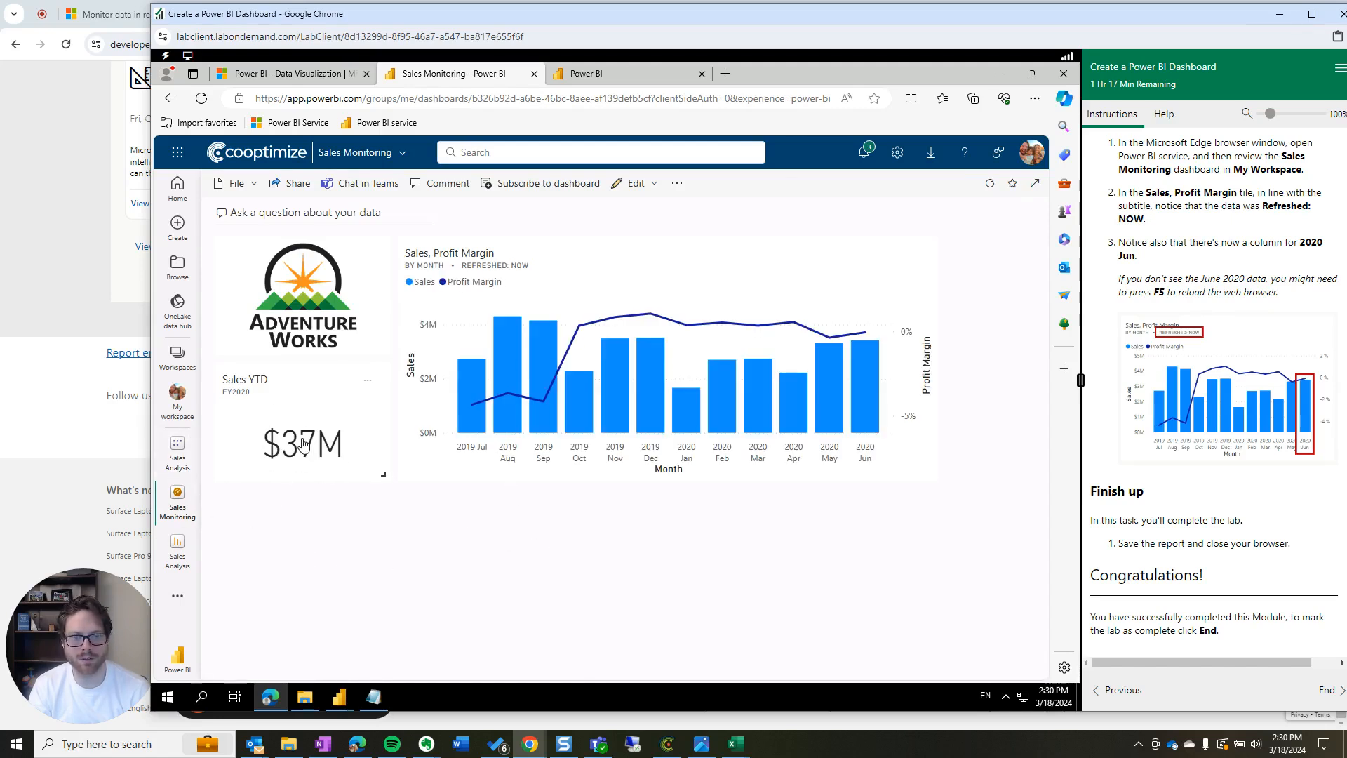
pyautogui.moveTo(874, 356)
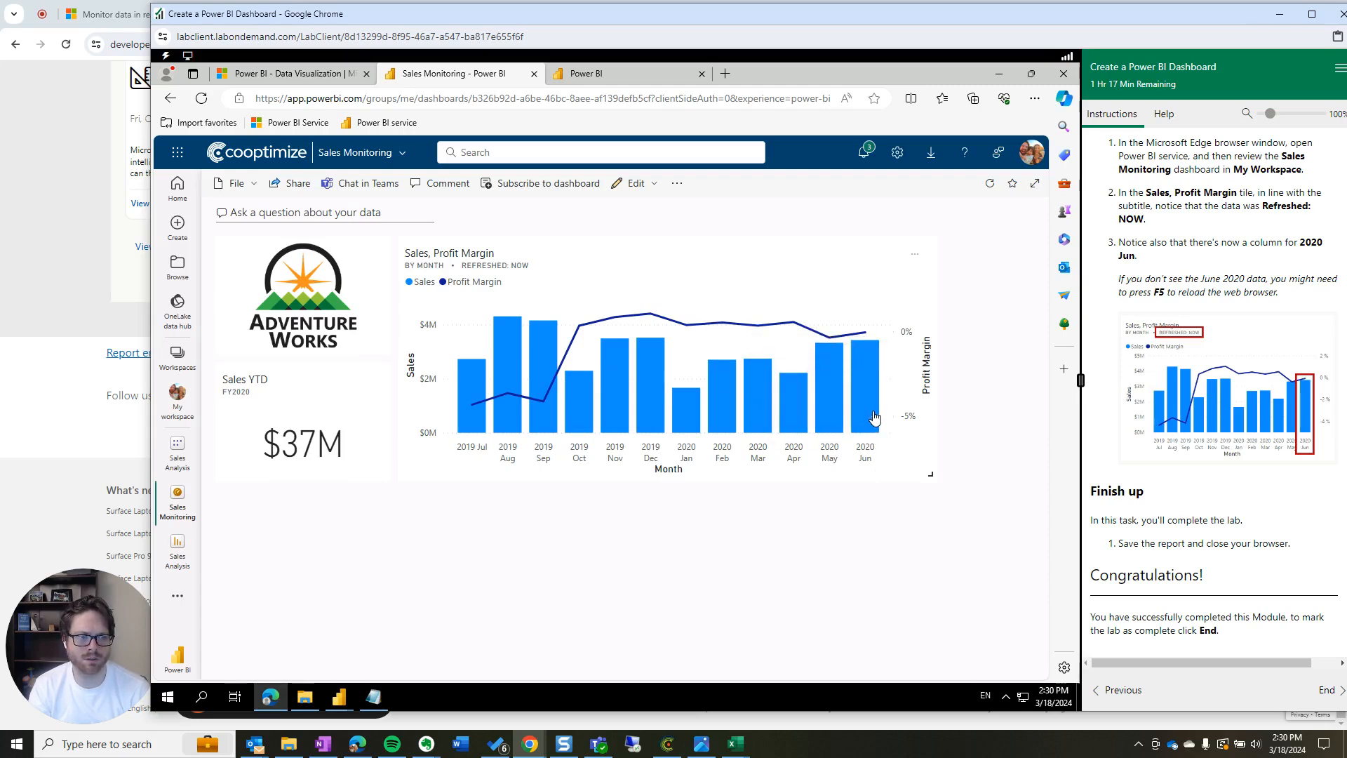
pyautogui.moveTo(874, 418)
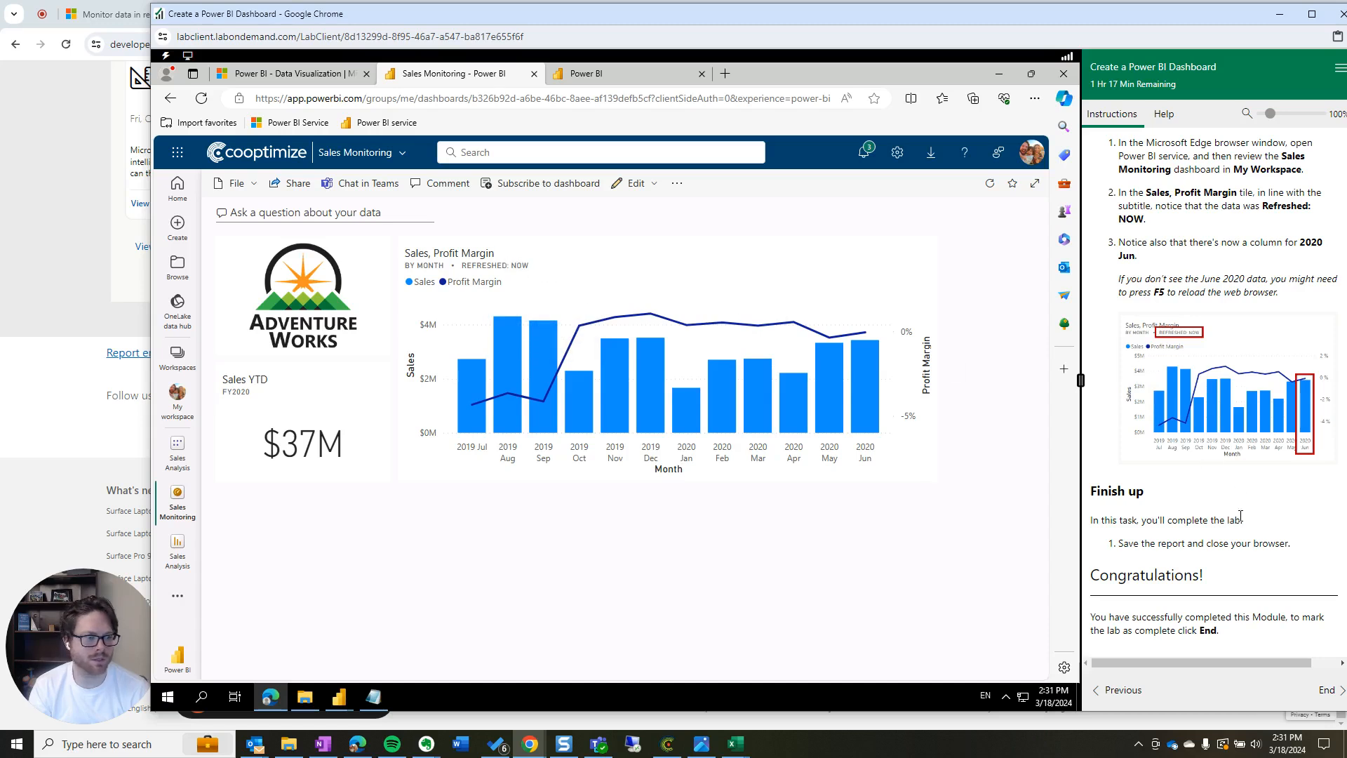
# End the lab, marking it as complete, and close the lab window
pyautogui.click(1326, 690)
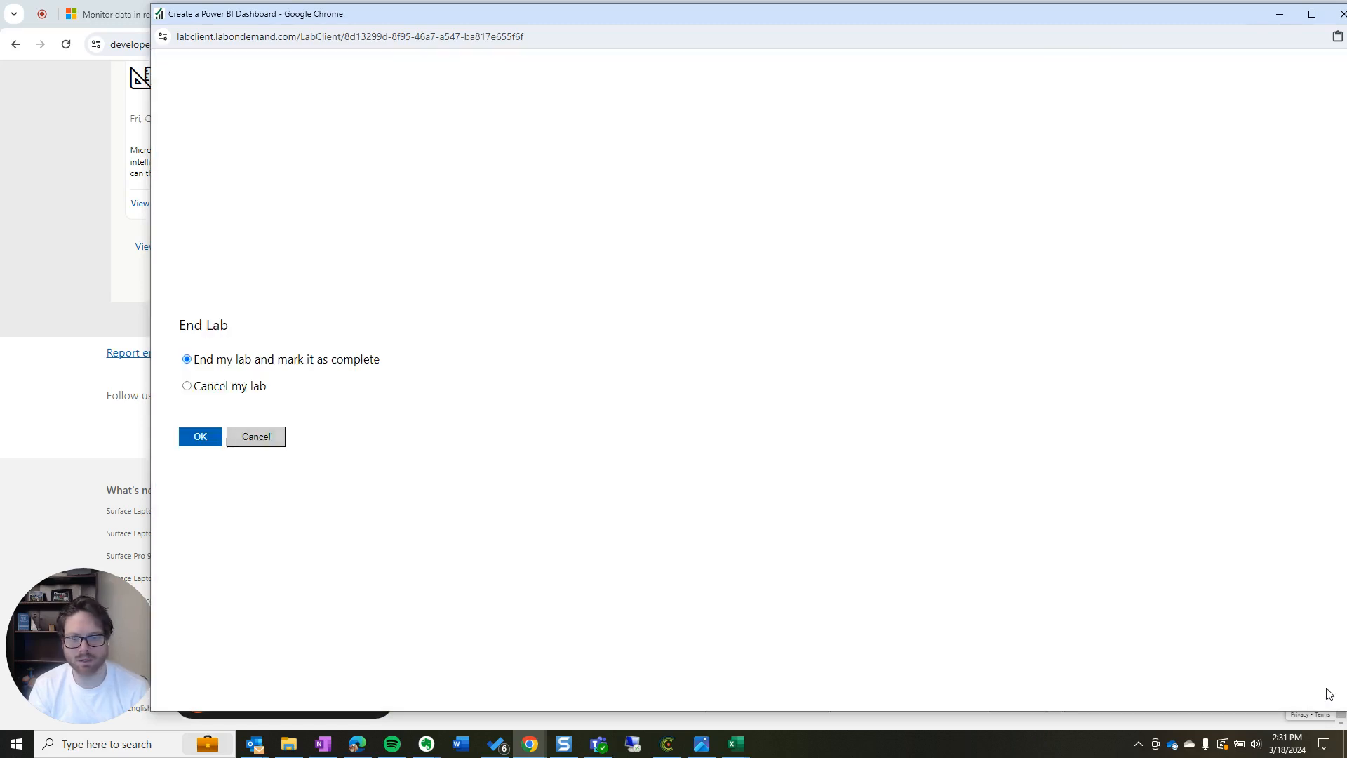
pyautogui.click(202, 436)
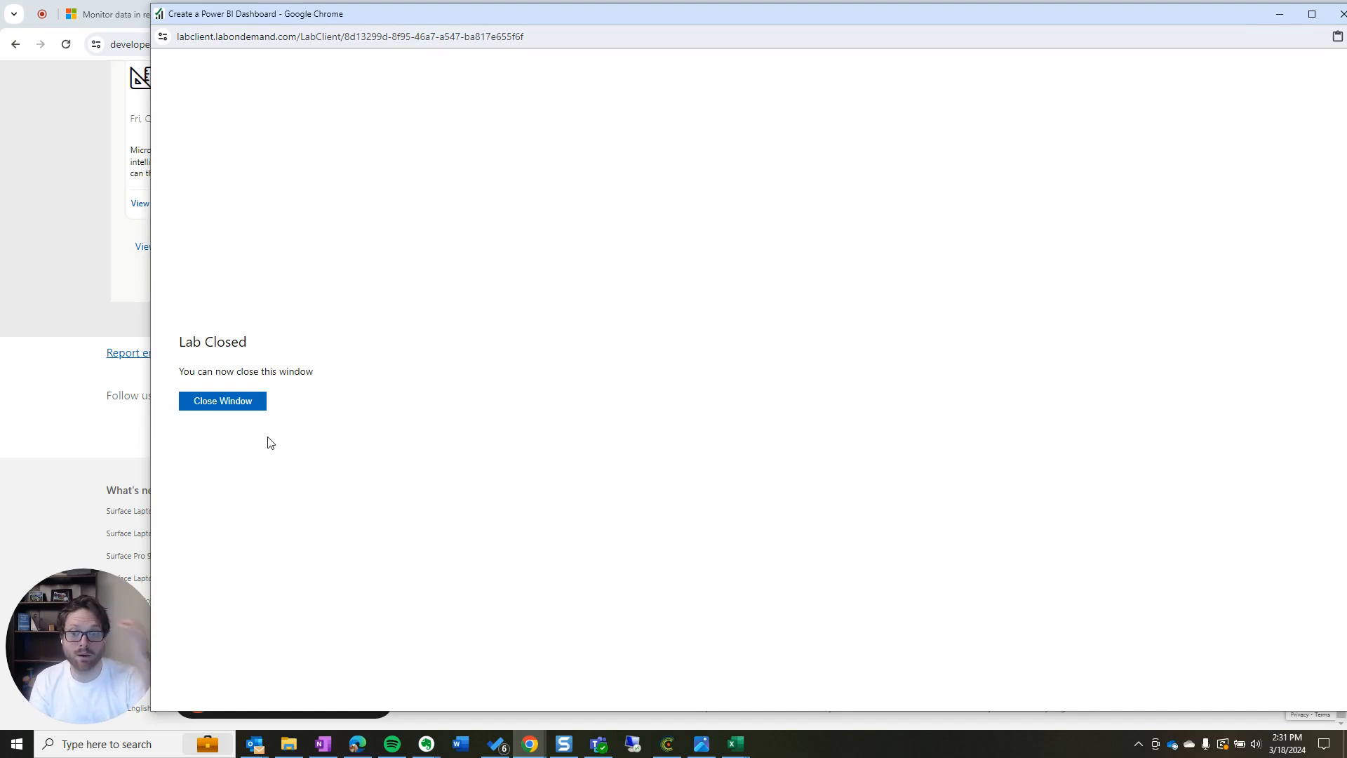
pyautogui.click(246, 403)
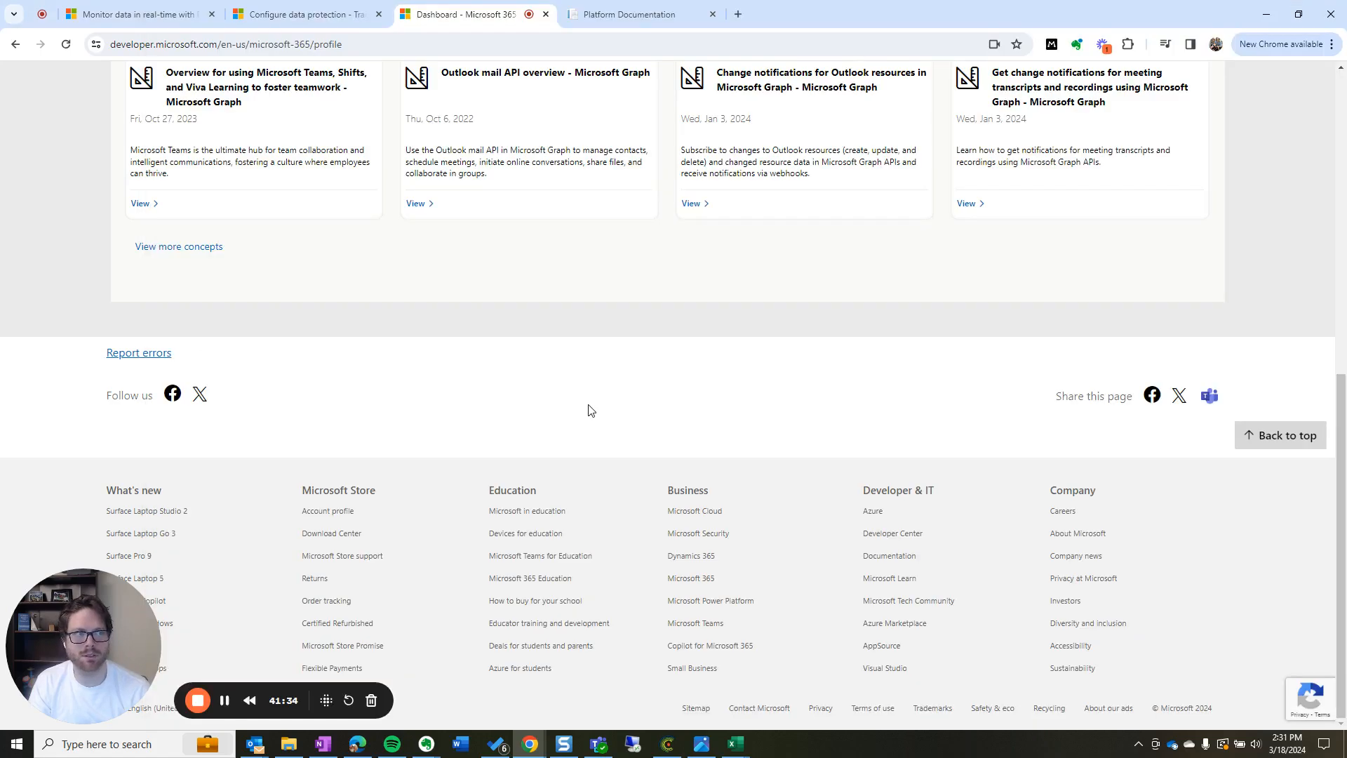
# Highlight the welcome message and Microsoft 365 Developer Program title on the dashboard page
pyautogui.scroll(8, 590, 410)
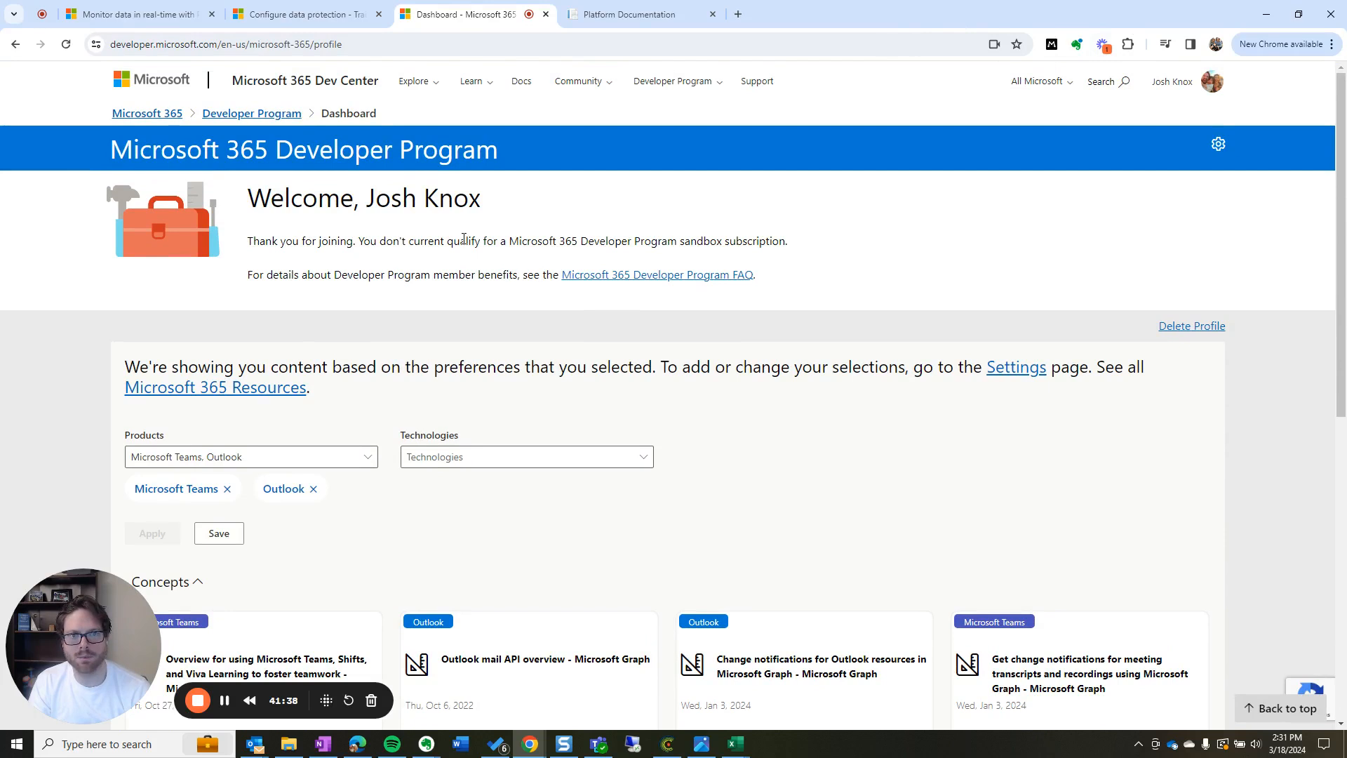
pyautogui.moveTo(798, 245); pyautogui.dragTo(224, 204)
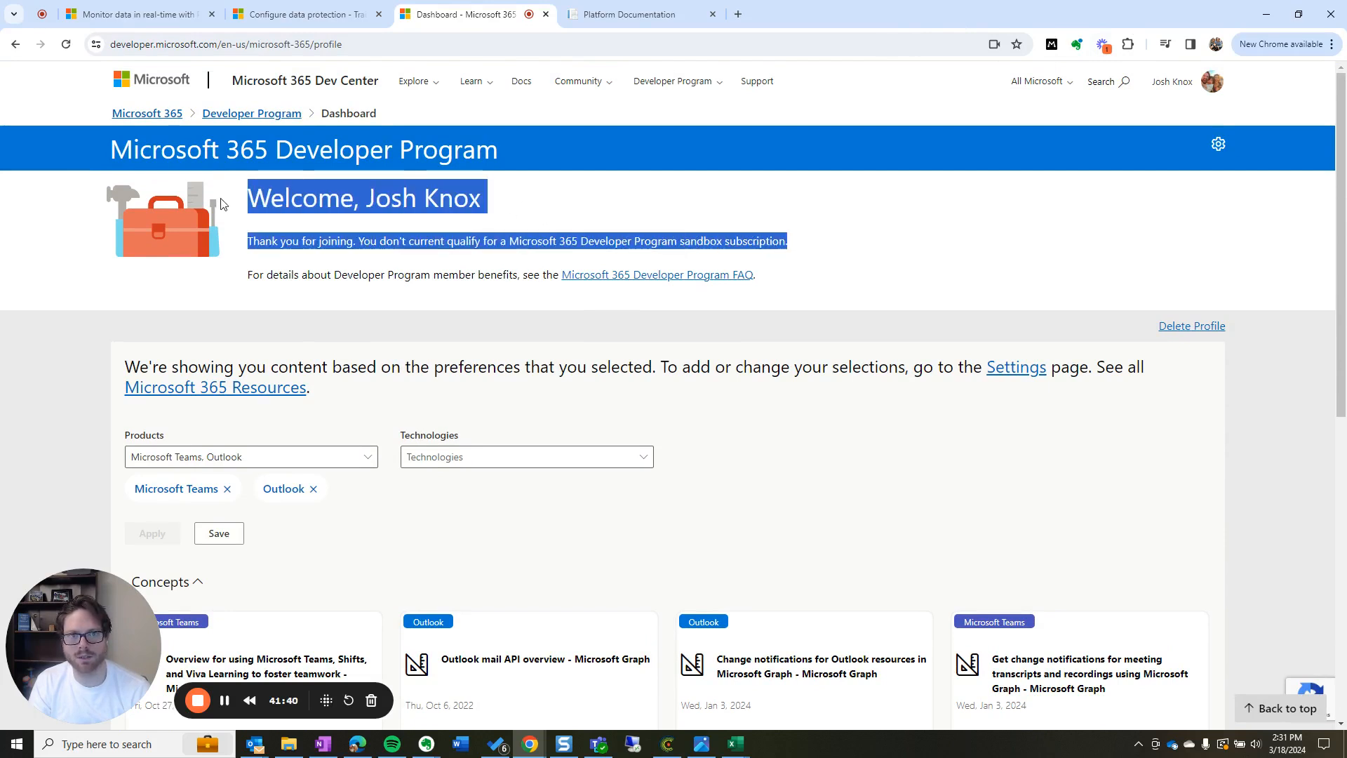
pyautogui.moveTo(90, 146); pyautogui.dragTo(512, 149)
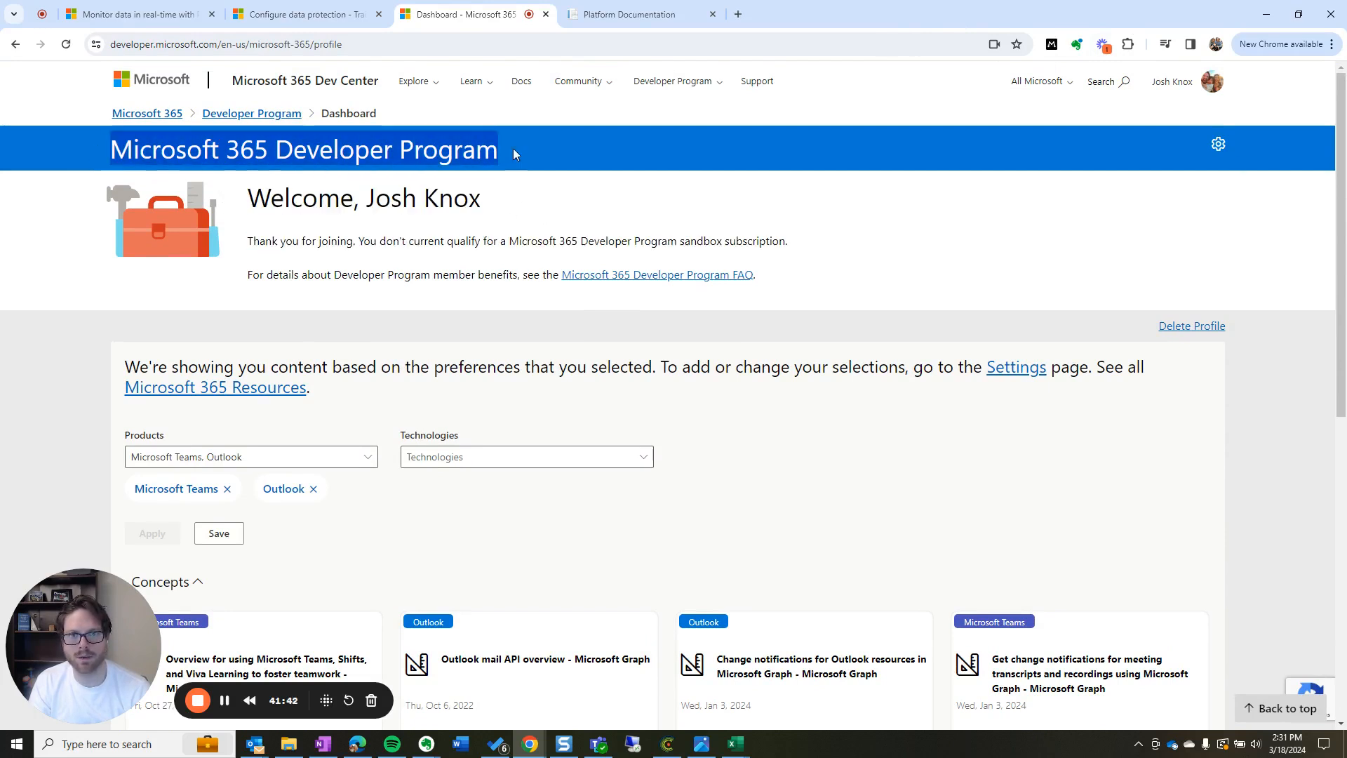
pyautogui.click(538, 216)
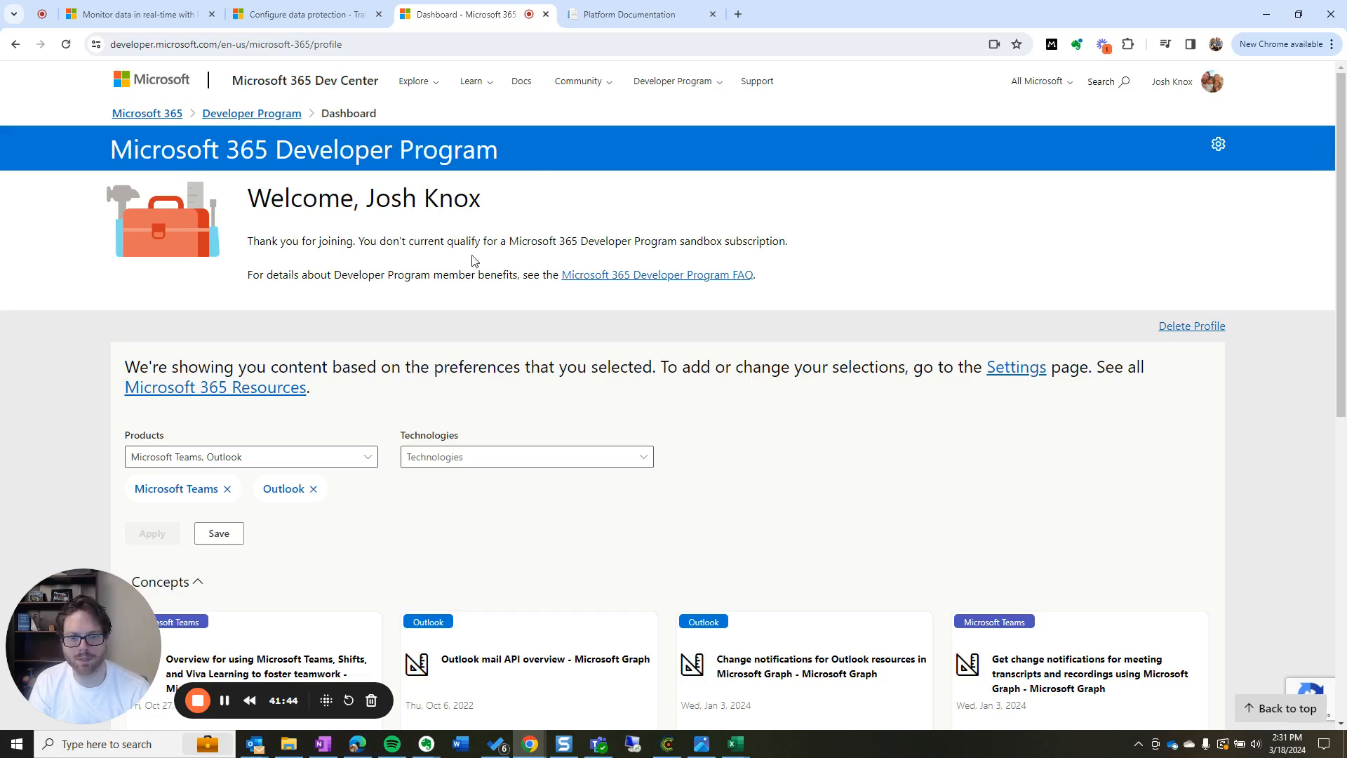